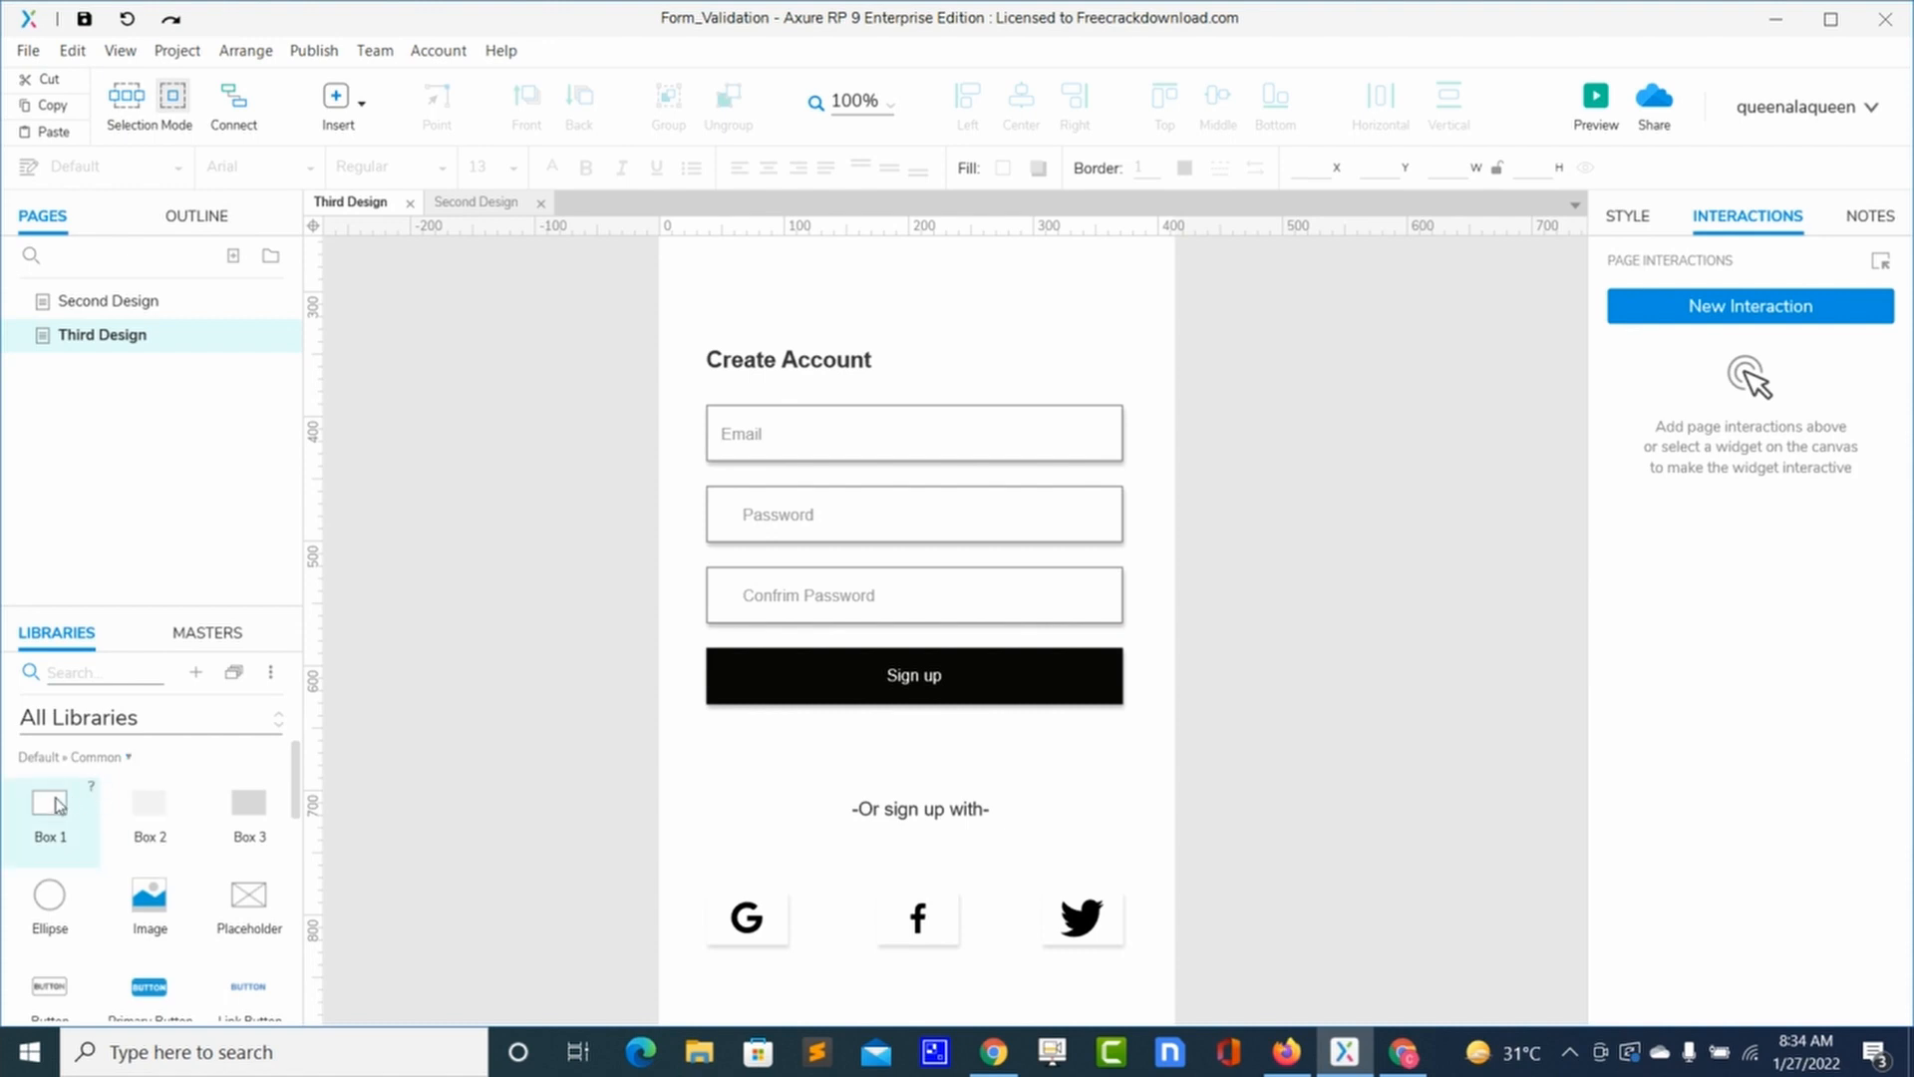
# Step: Add a 241×30 box below the Email field reading 'Plaest fill the empty space'
pyautogui.moveTo(55, 806); pyautogui.dragTo(738, 342)
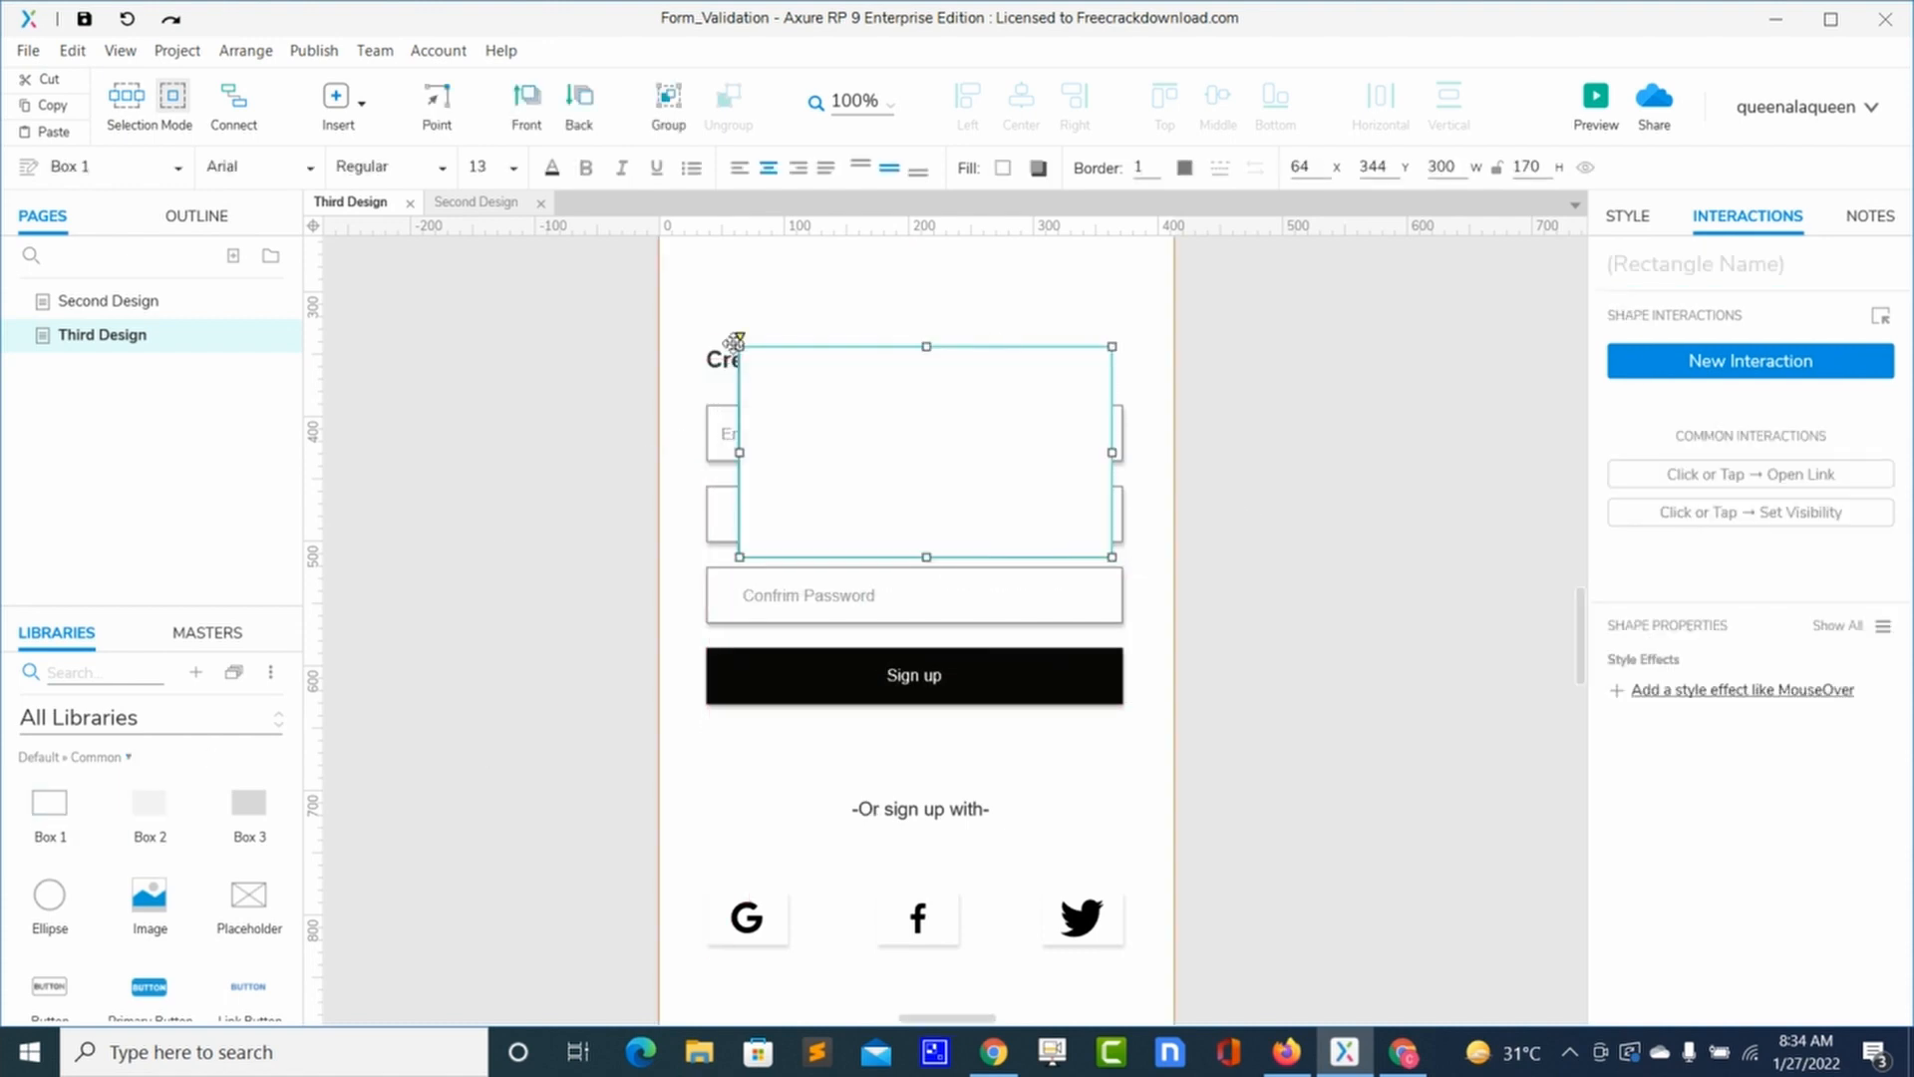
pyautogui.moveTo(740, 345); pyautogui.dragTo(814, 394)
pyautogui.click(962, 558)
pyautogui.moveTo(962, 558); pyautogui.dragTo(941, 502)
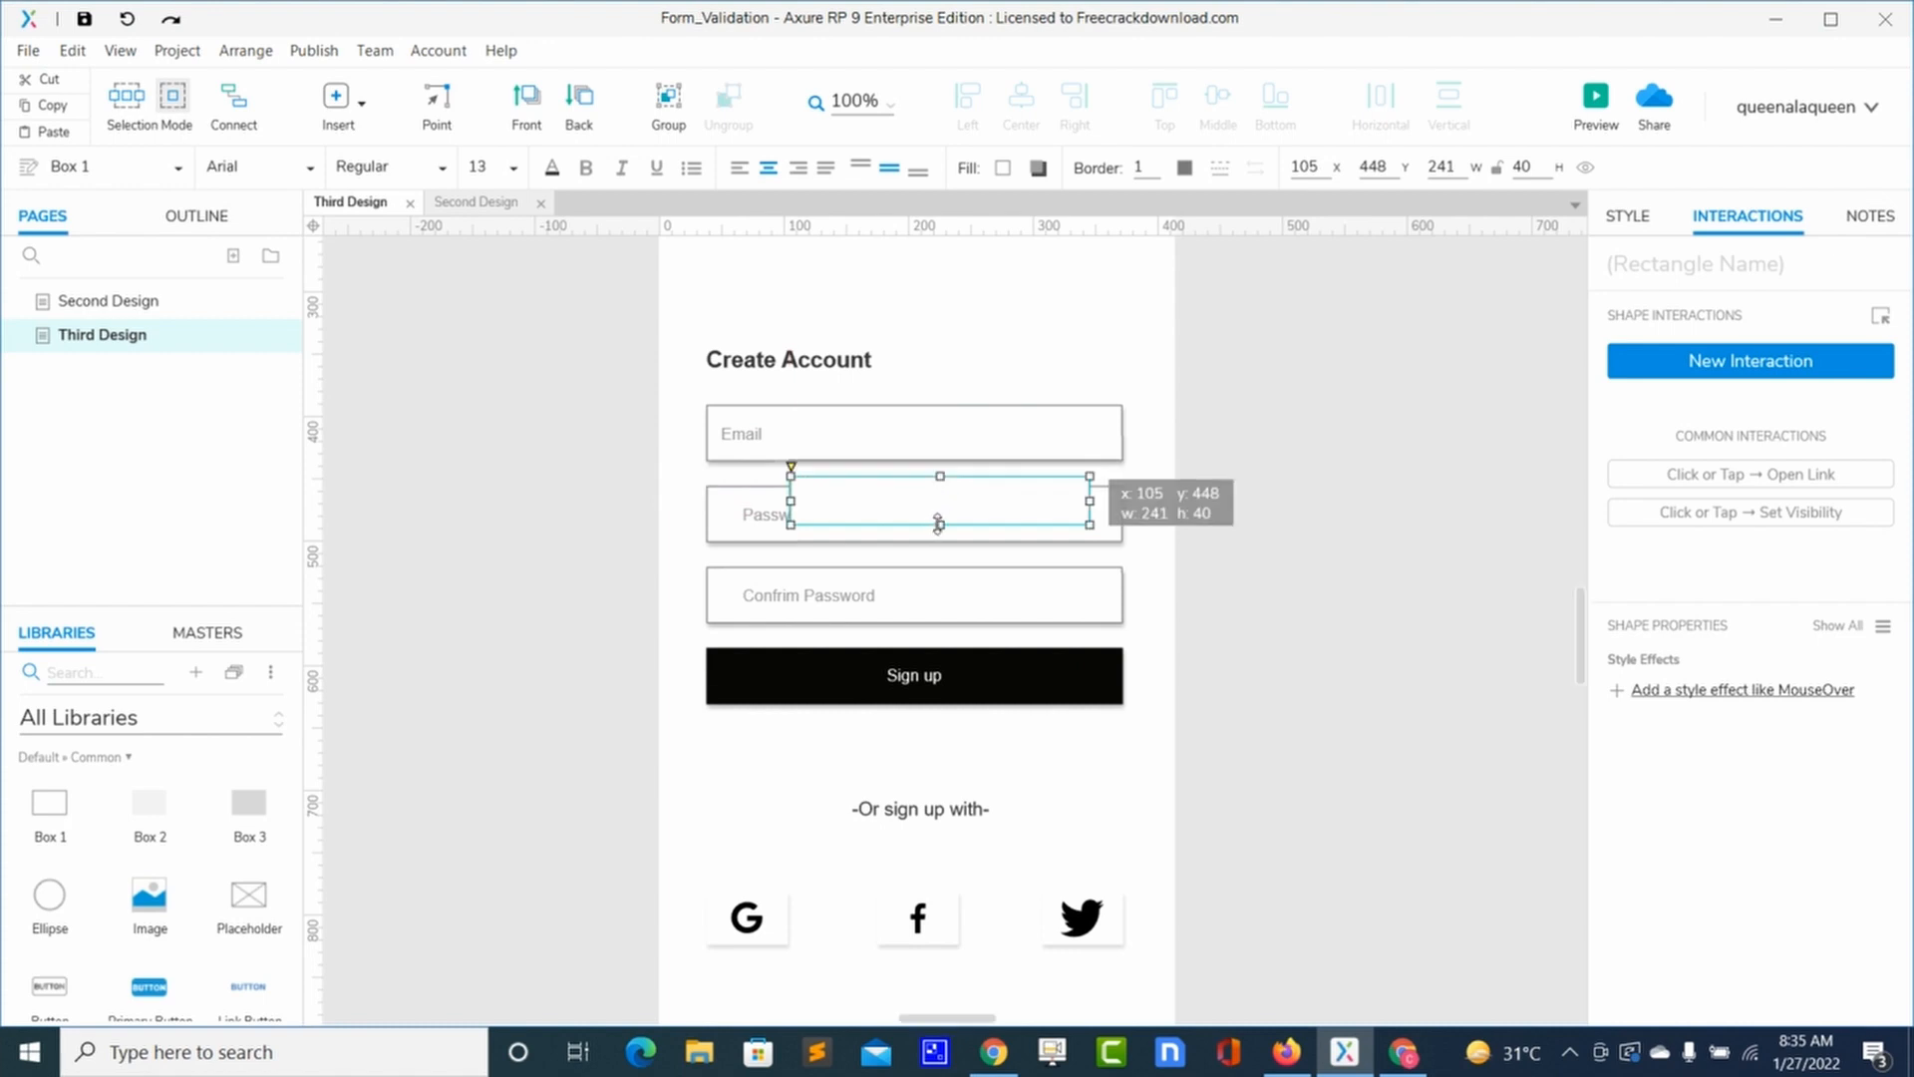
pyautogui.moveTo(938, 523); pyautogui.dragTo(938, 512)
pyautogui.doubleClick(922, 501)
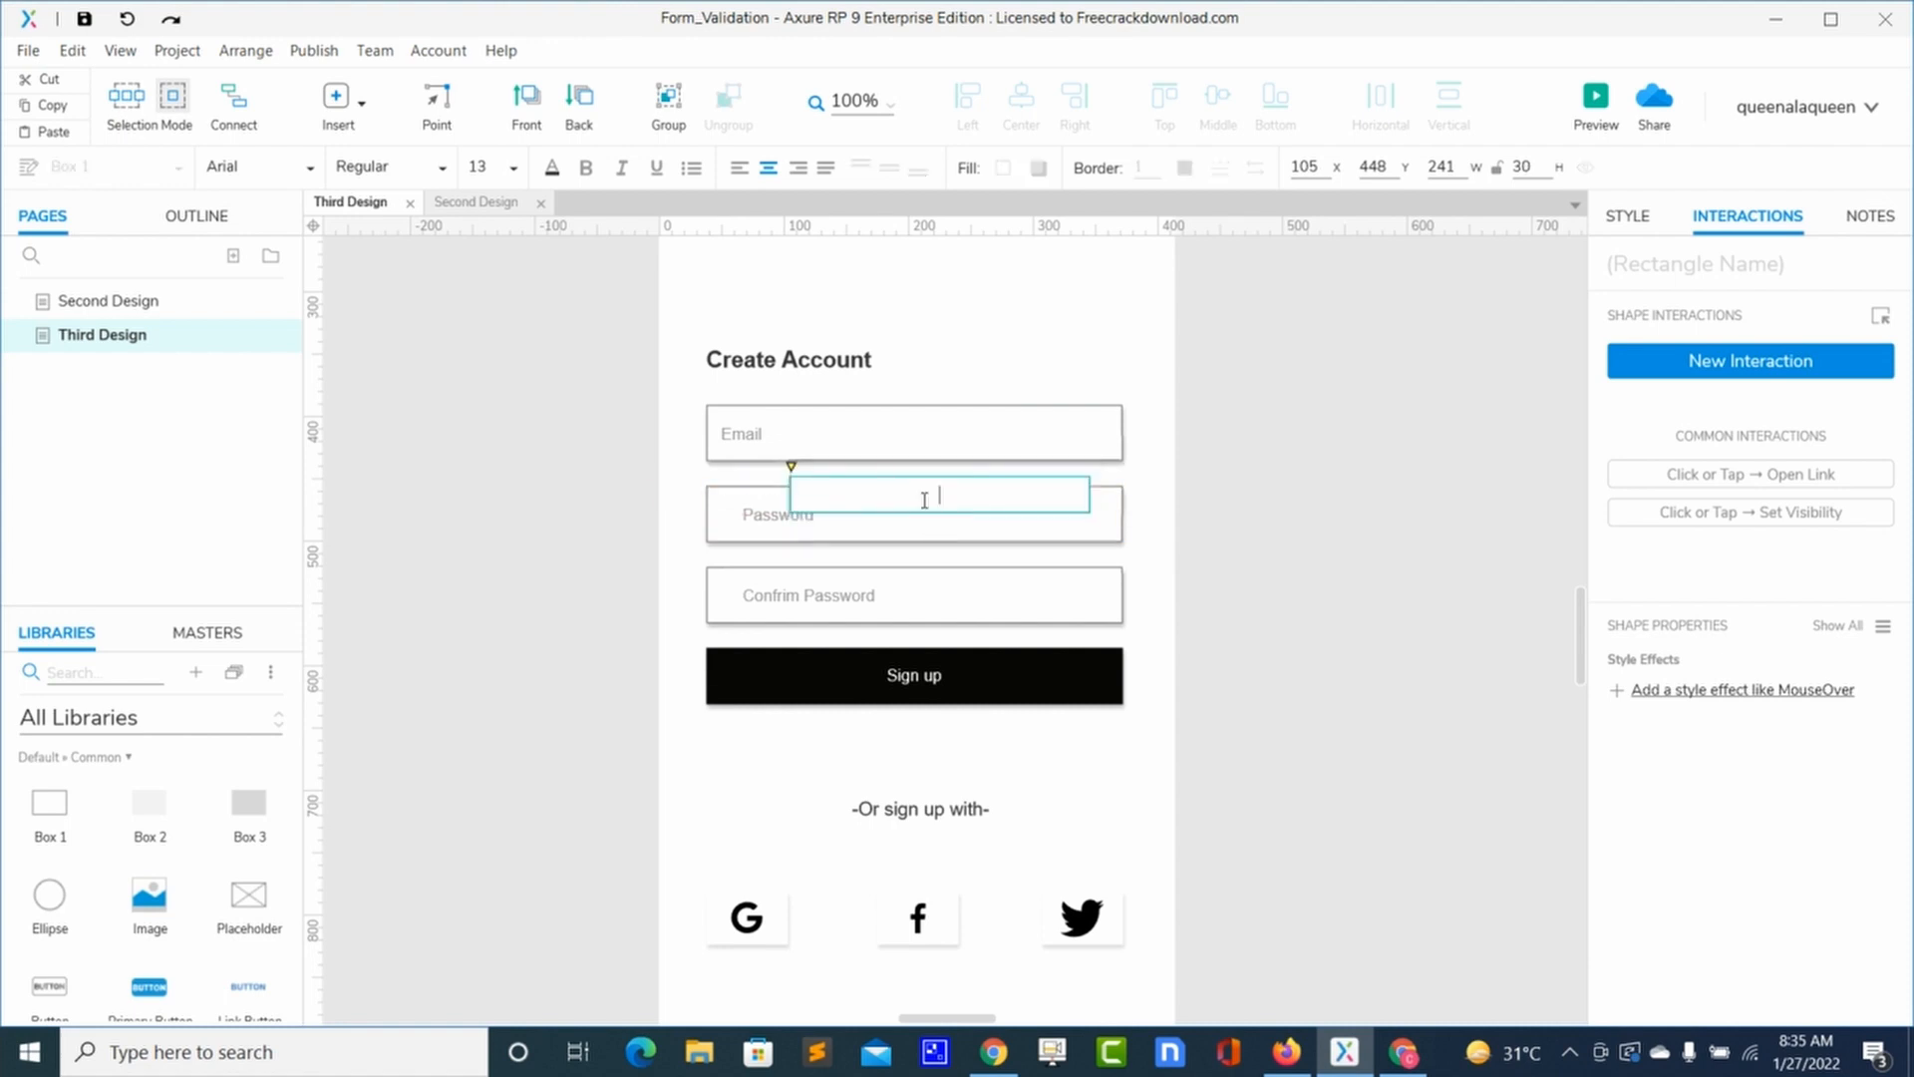
pyautogui.write('Plaest fill the')
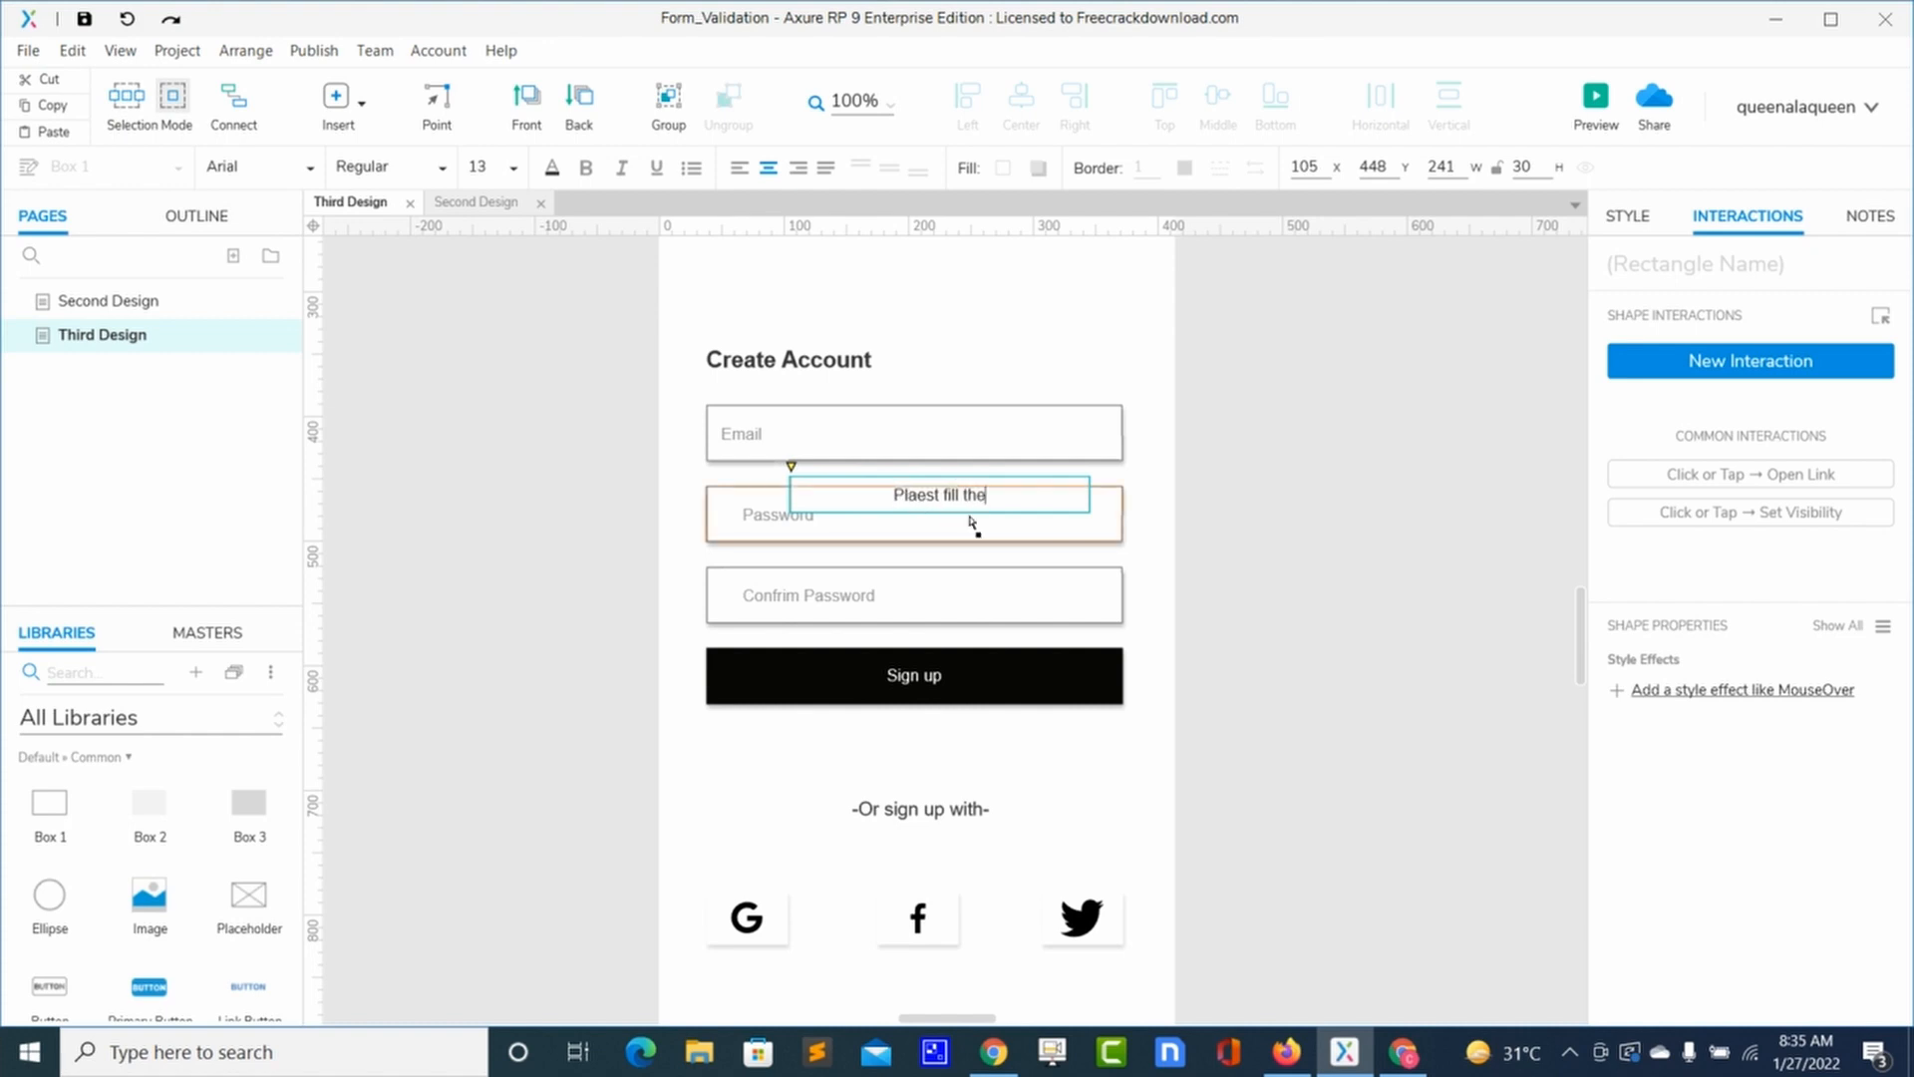
pyautogui.write(' empty space')
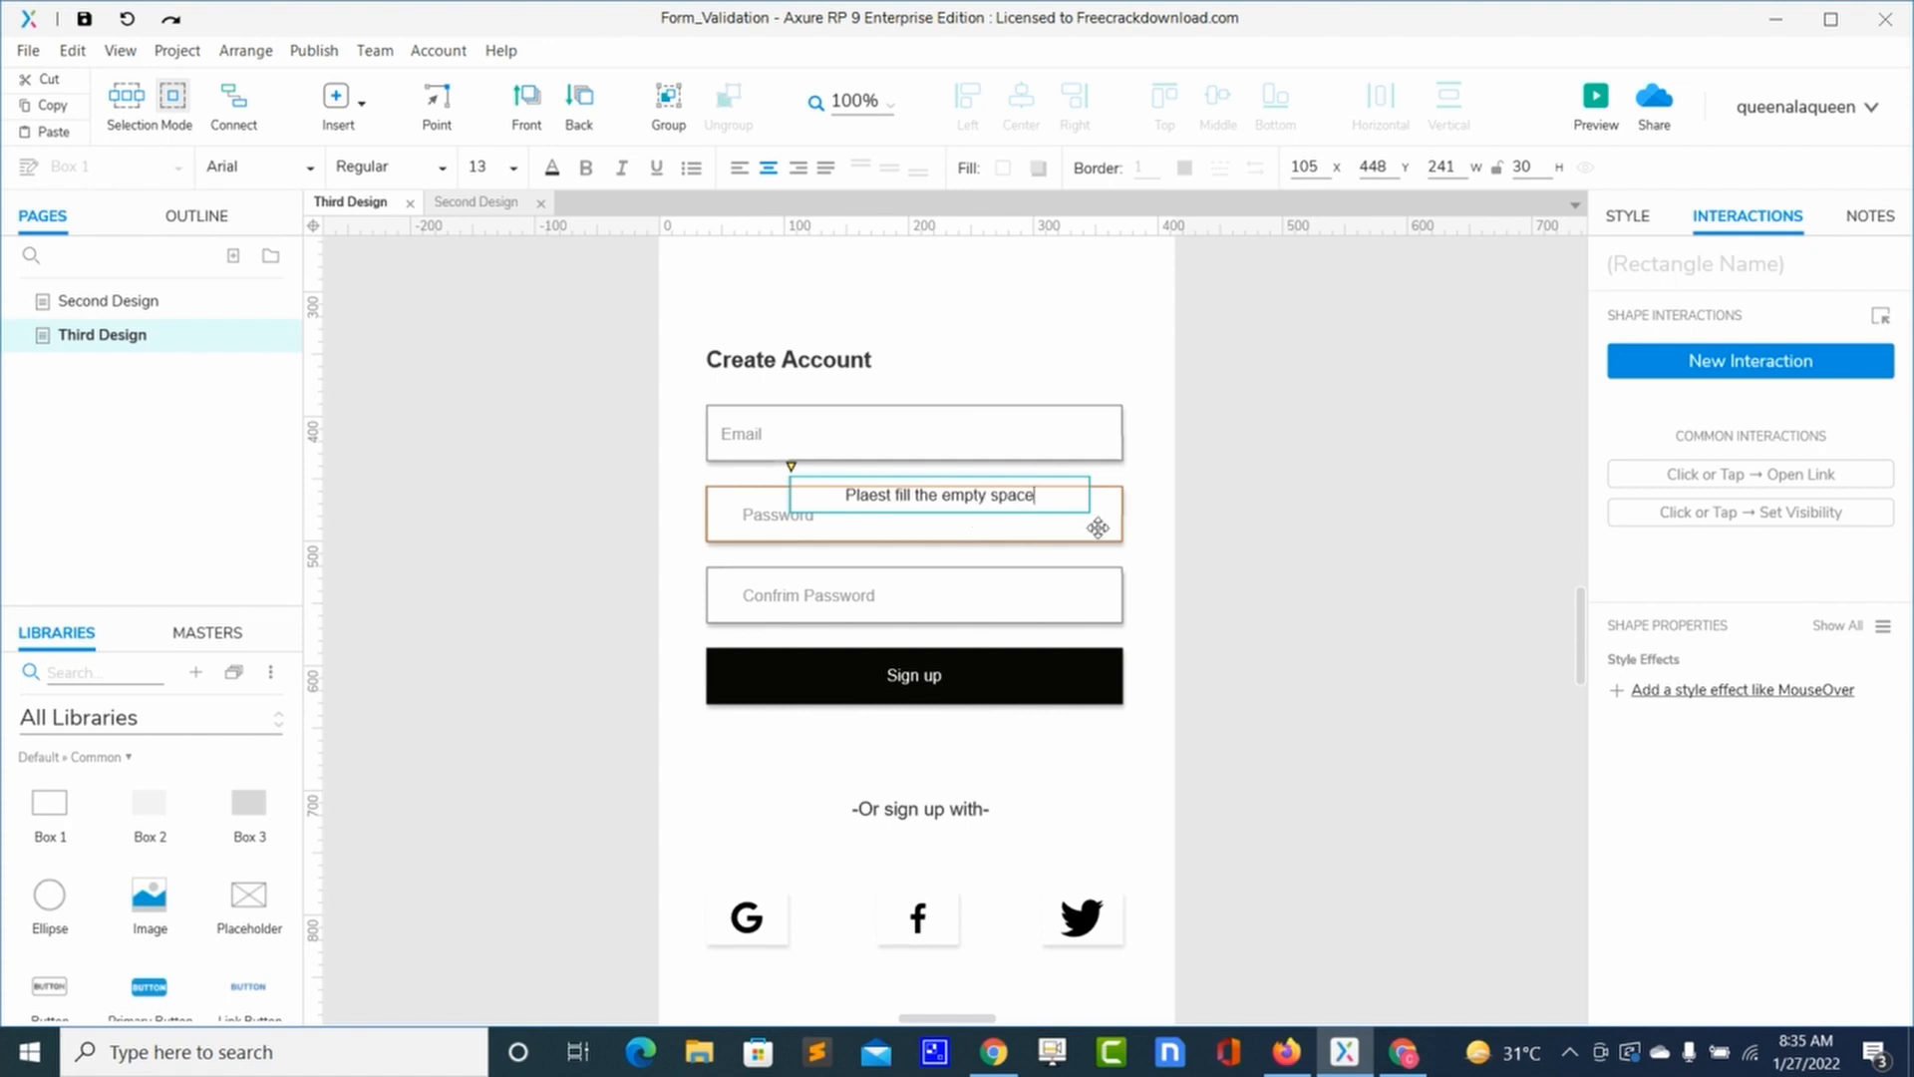
# Step: Place the Warning icon from the Icons library inside the message box, sized 24×22
pyautogui.click(180, 726)
pyautogui.click(107, 874)
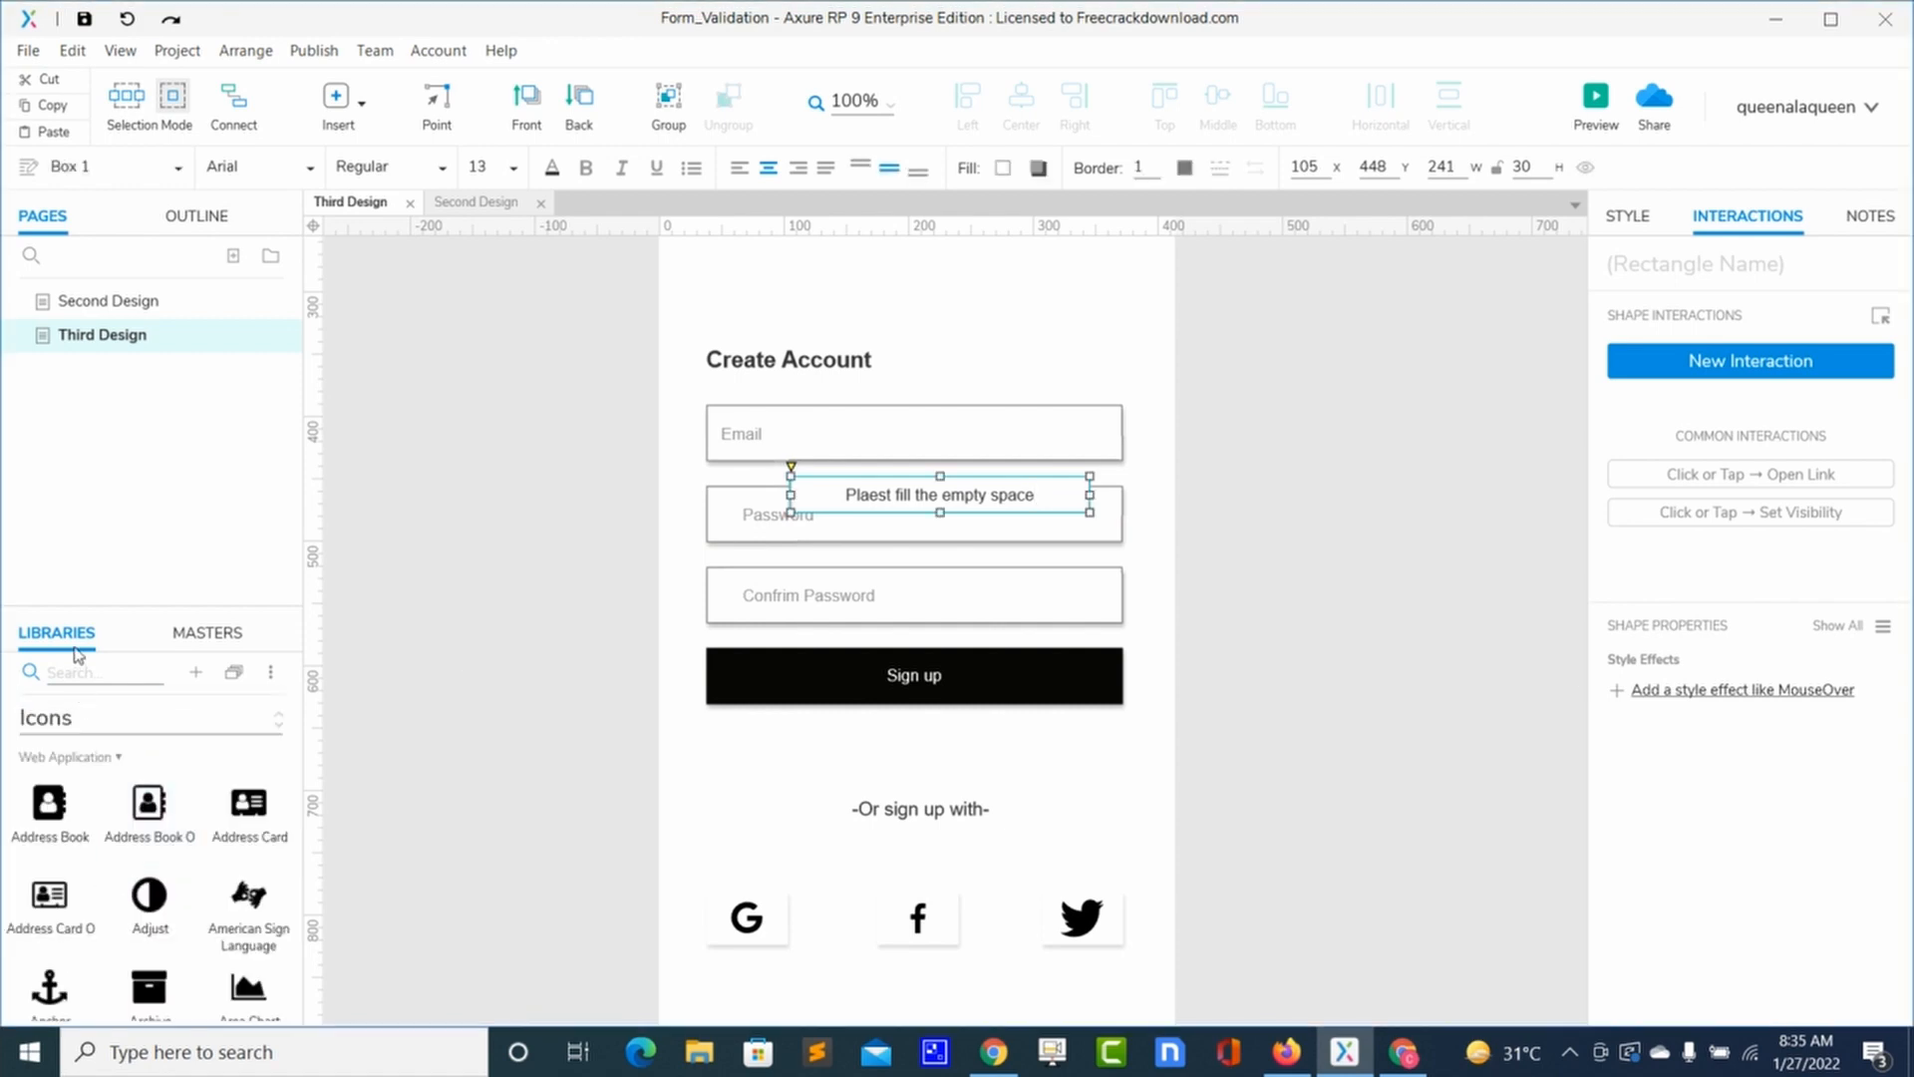
pyautogui.write('war')
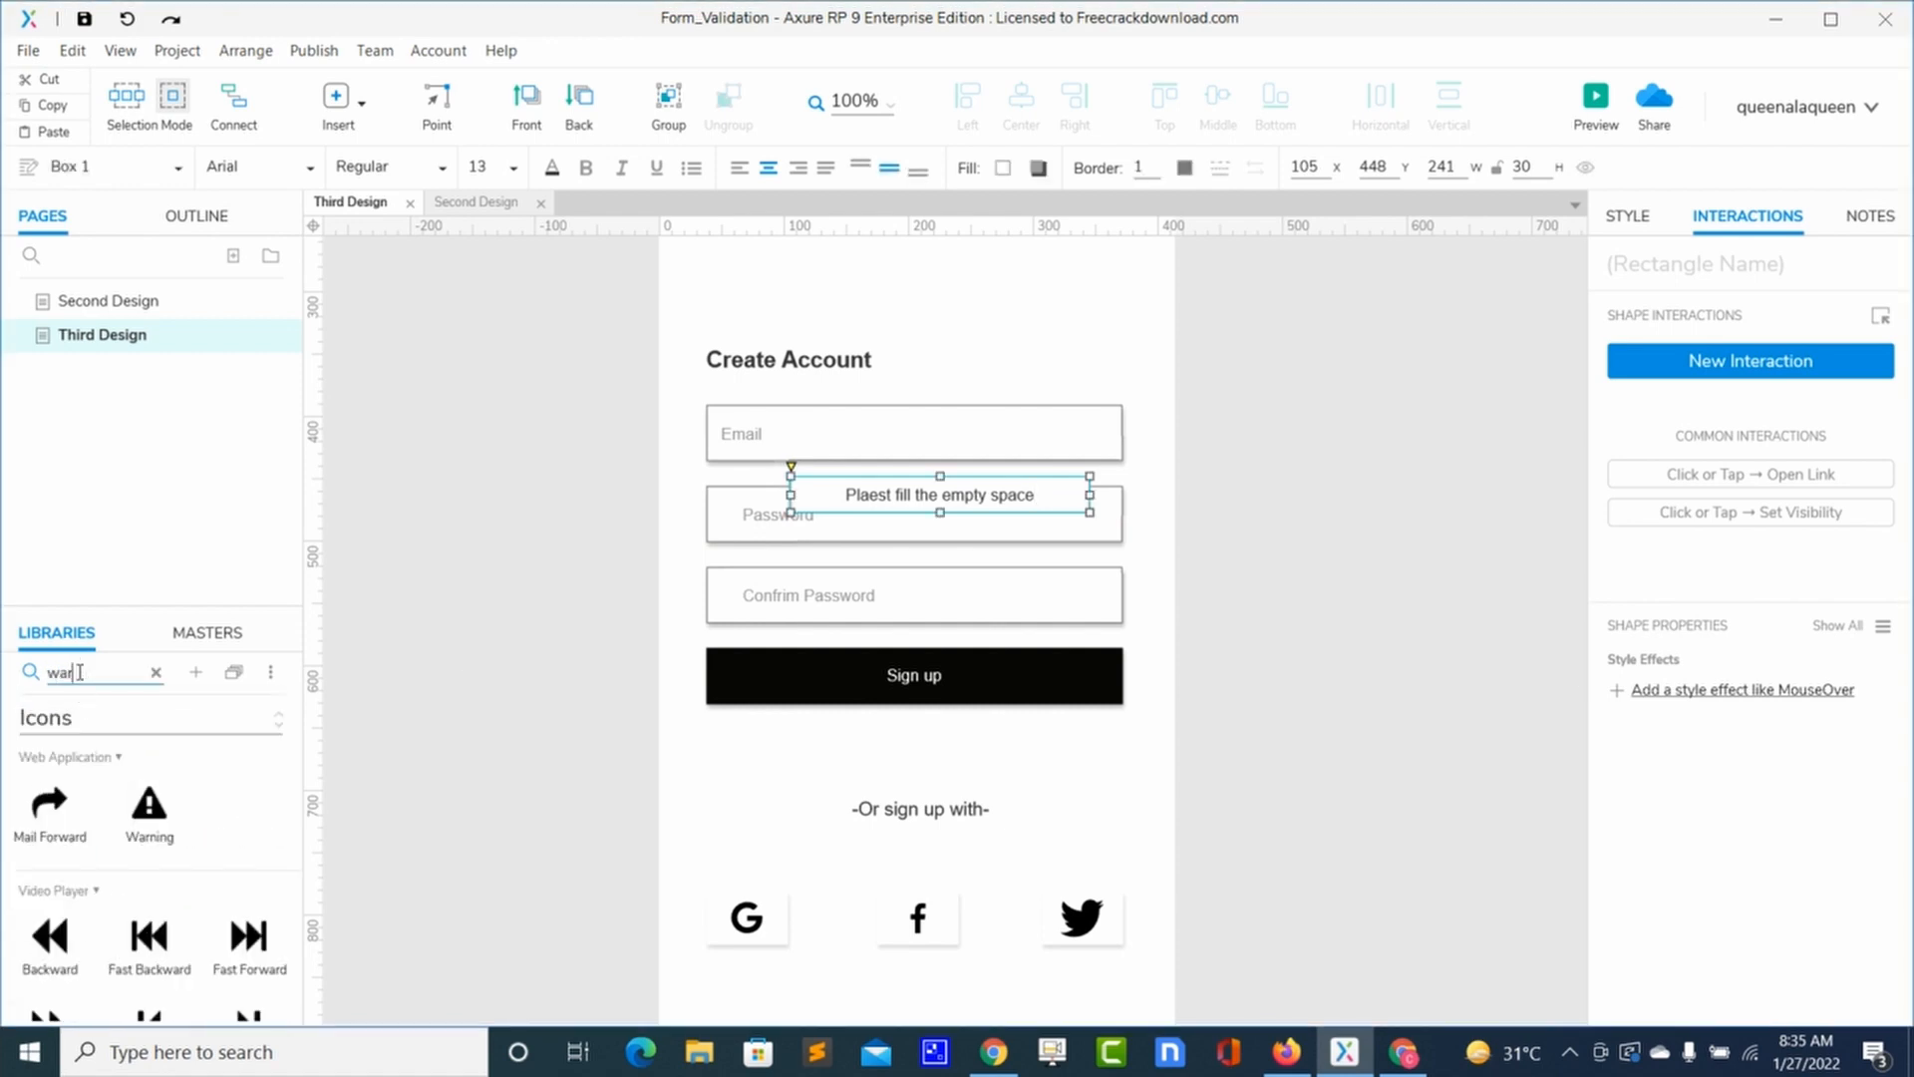
pyautogui.moveTo(148, 823); pyautogui.dragTo(789, 462)
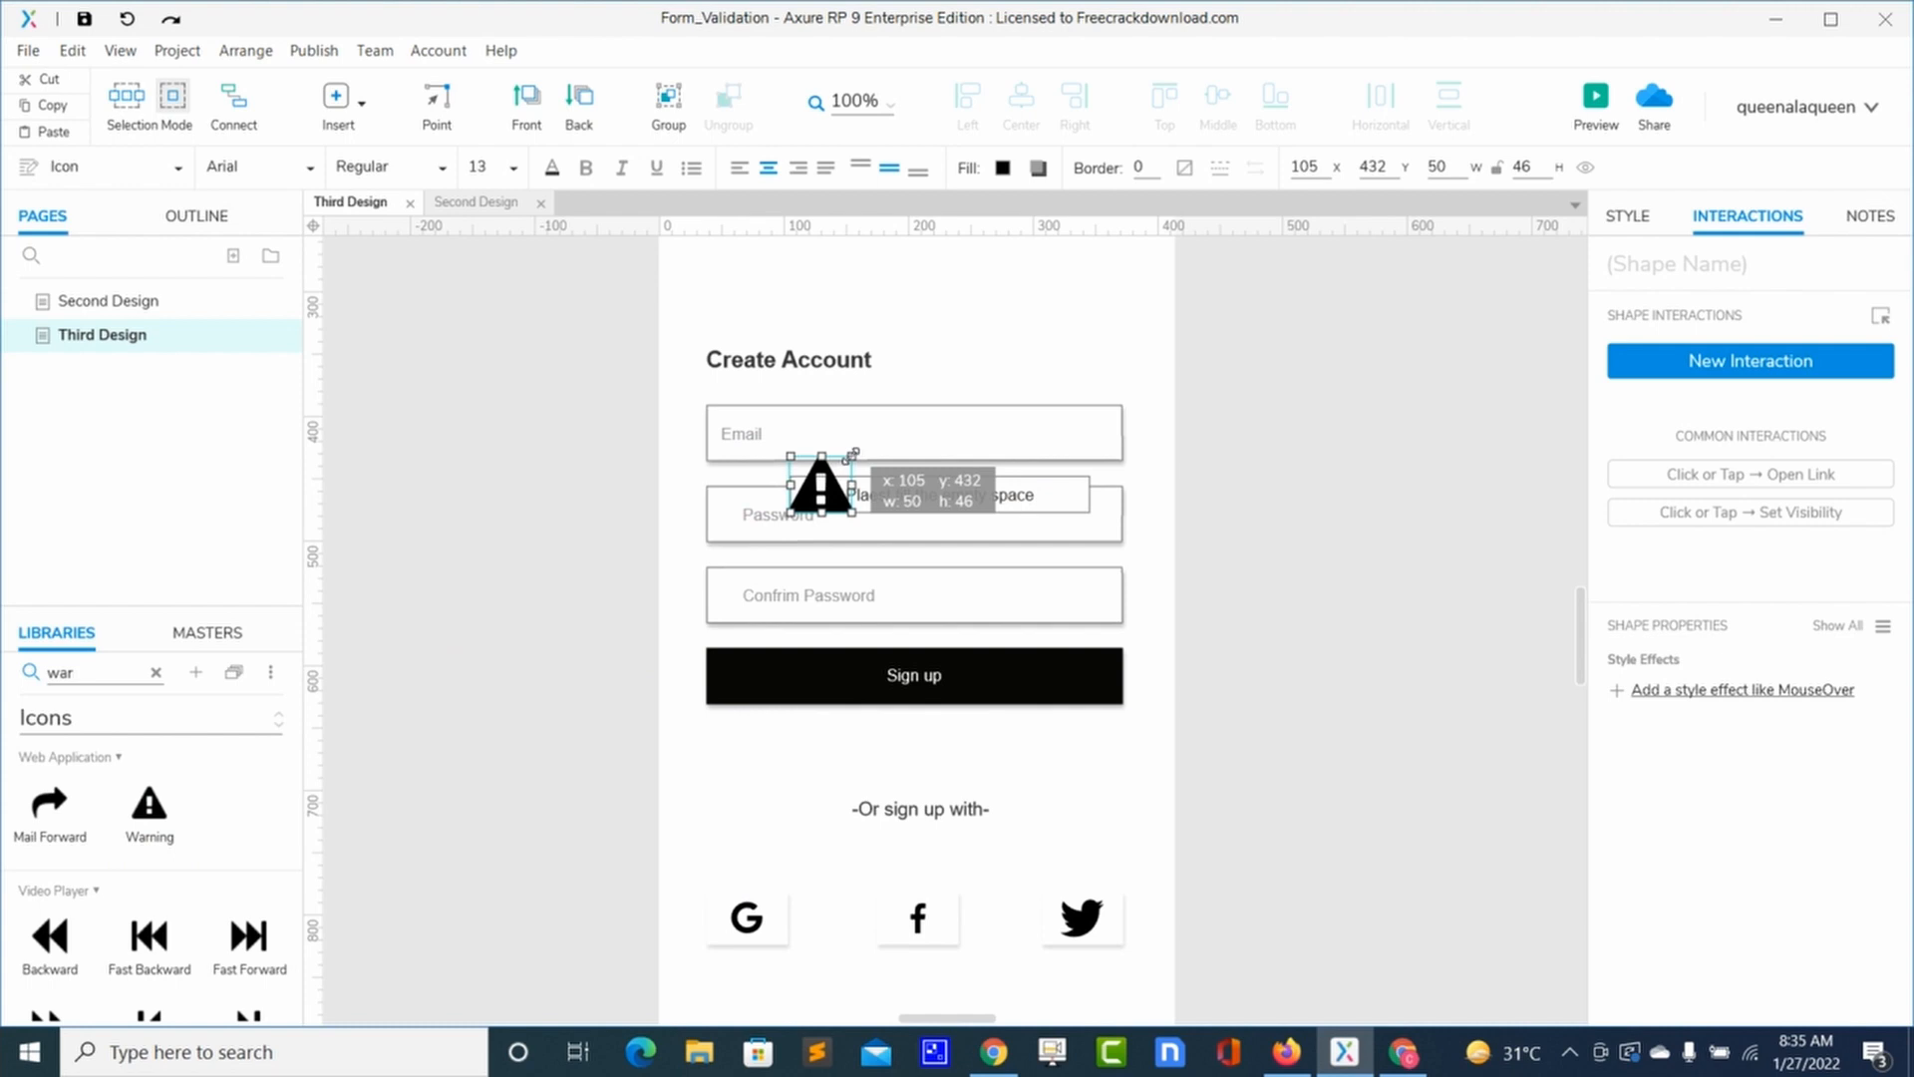
pyautogui.moveTo(852, 455); pyautogui.dragTo(822, 499)
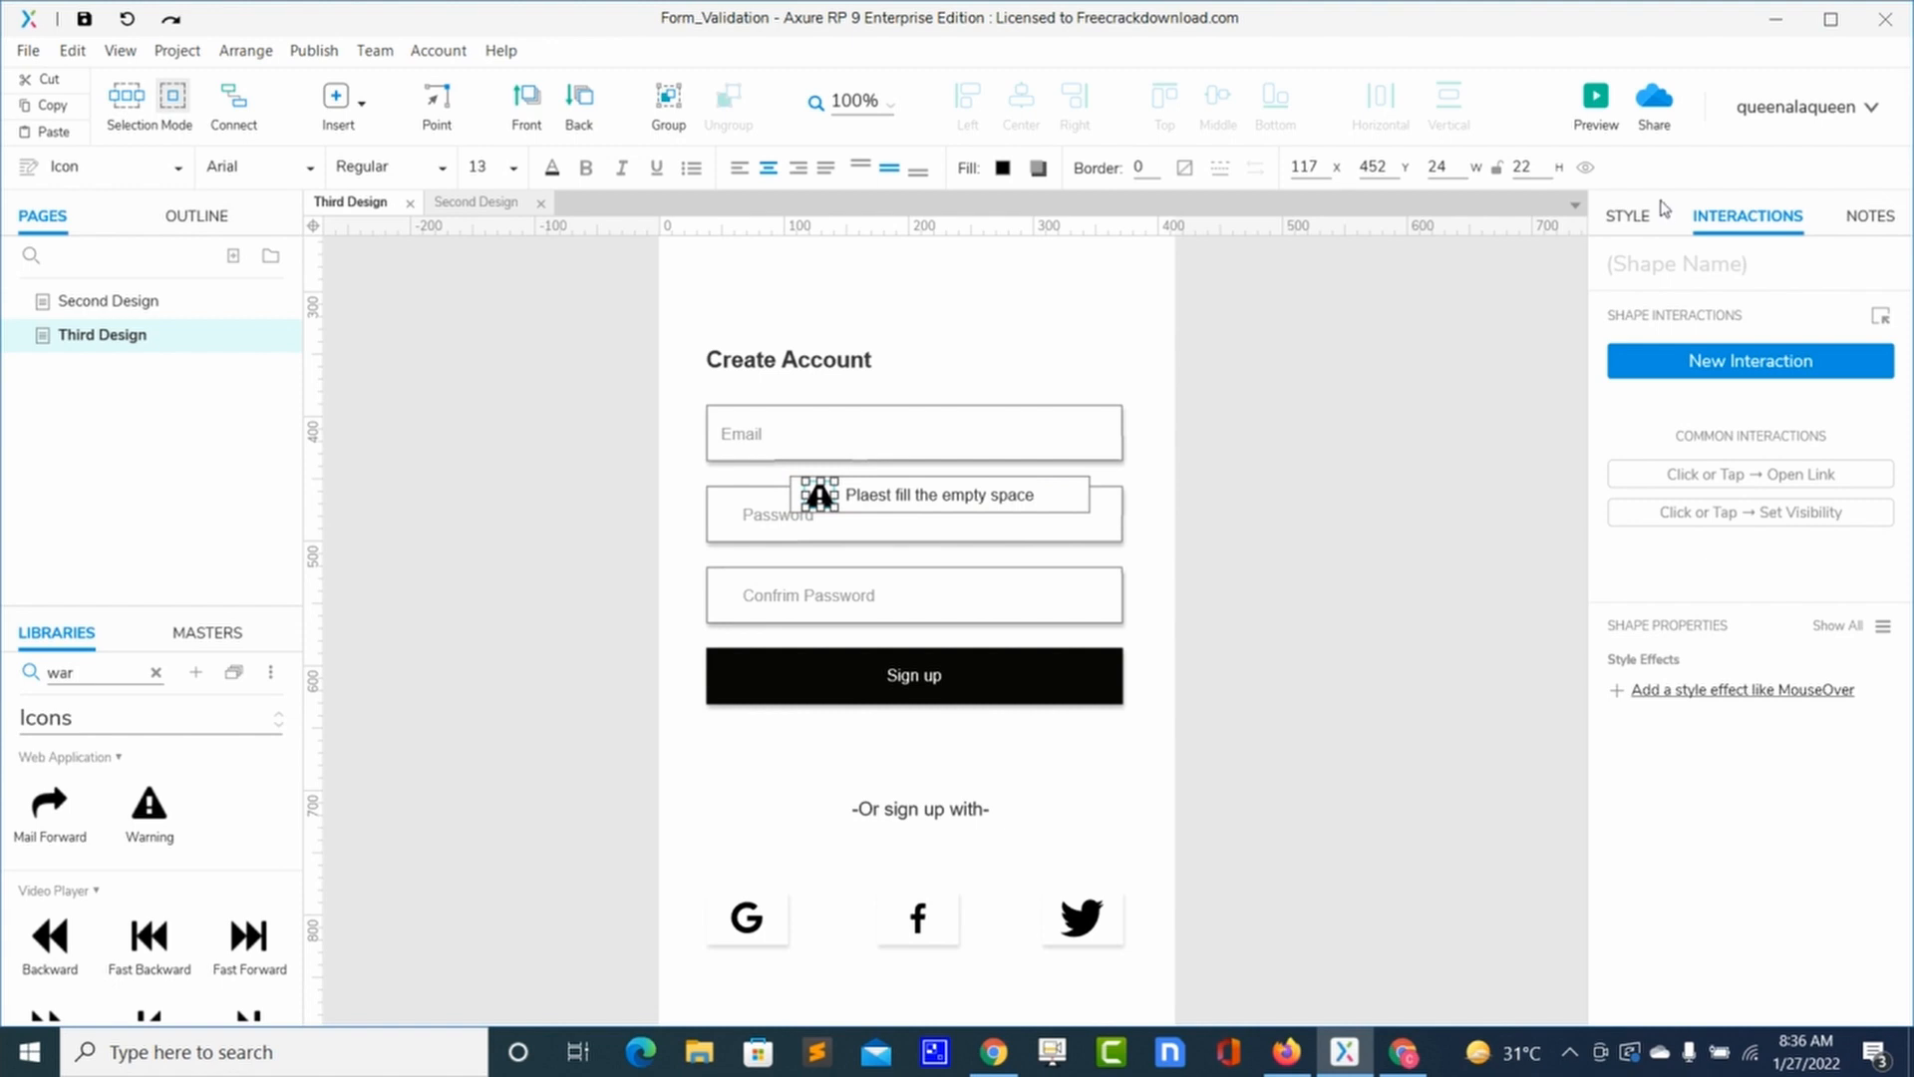
# Step: Fill the warning icon red (#D50A0A) and narrow the message box to 228 wide
pyautogui.click(1635, 217)
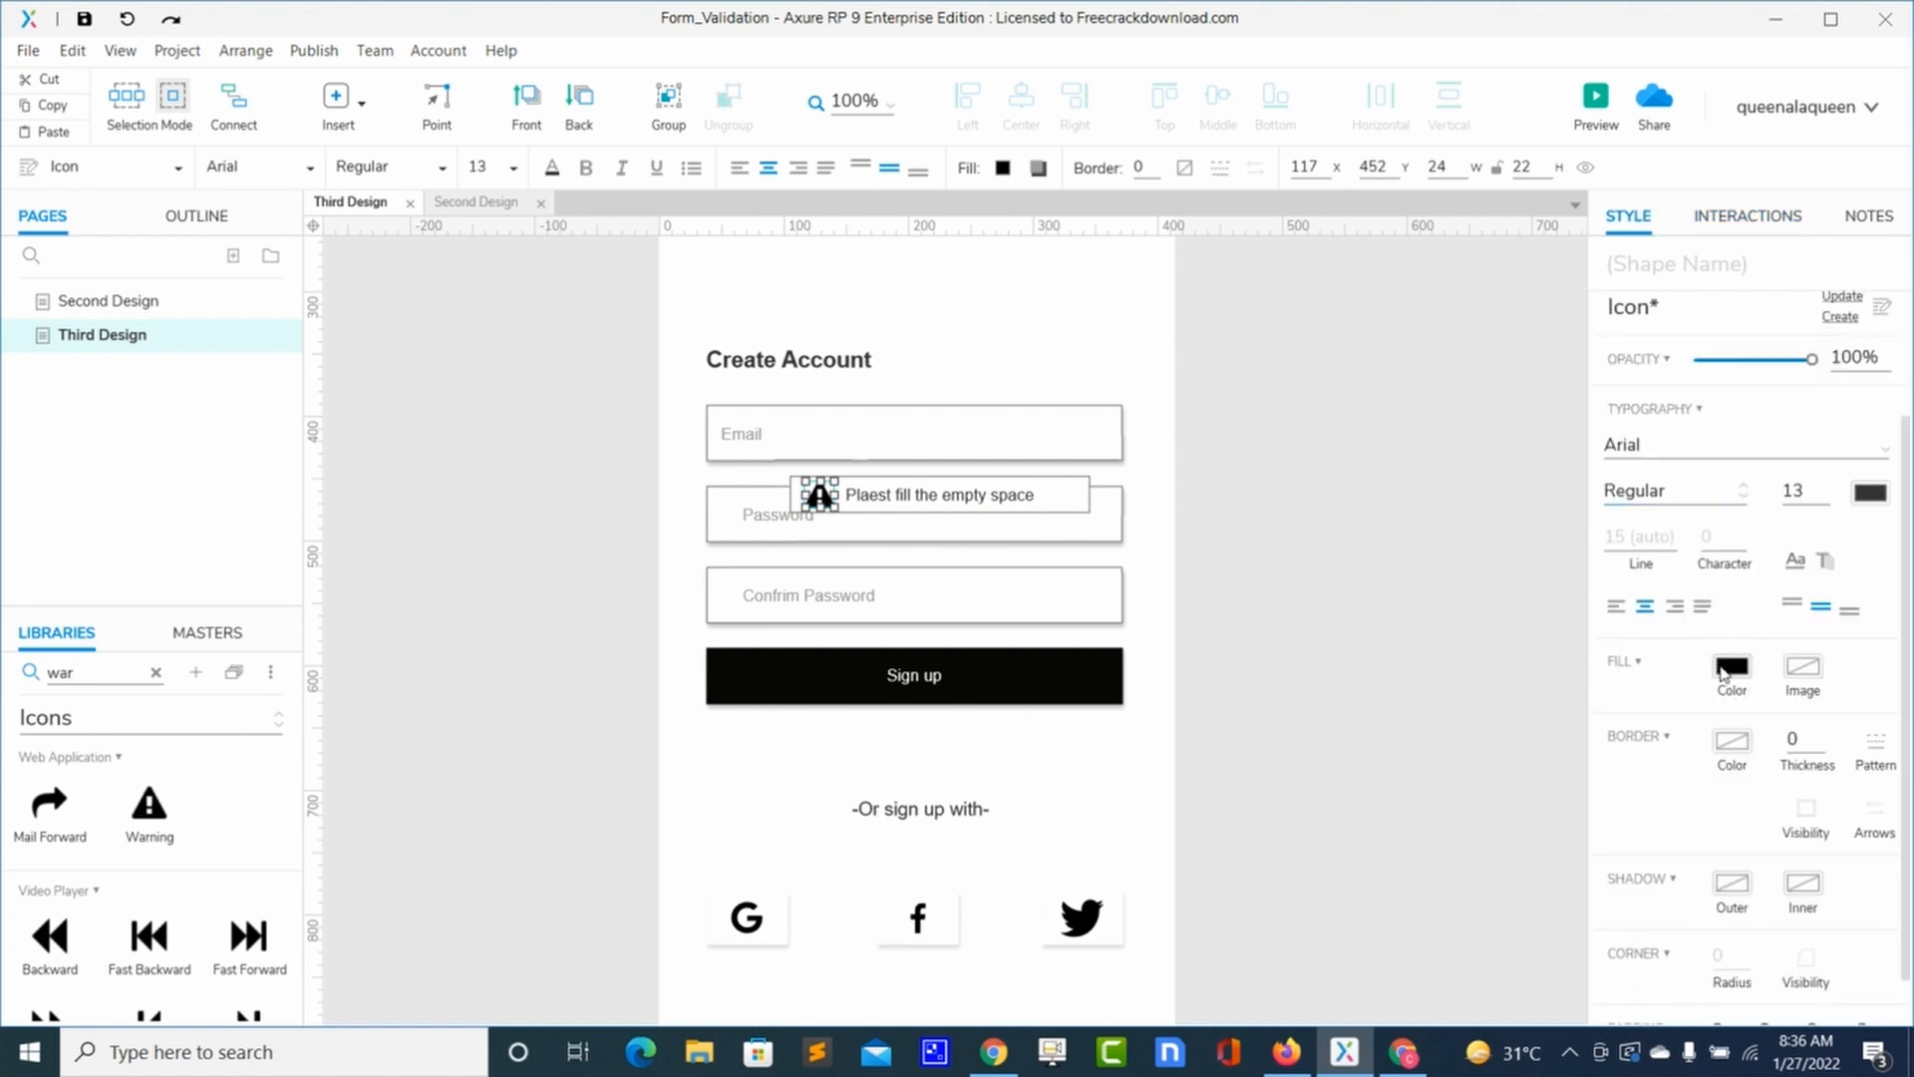
pyautogui.click(1730, 668)
pyautogui.click(1860, 598)
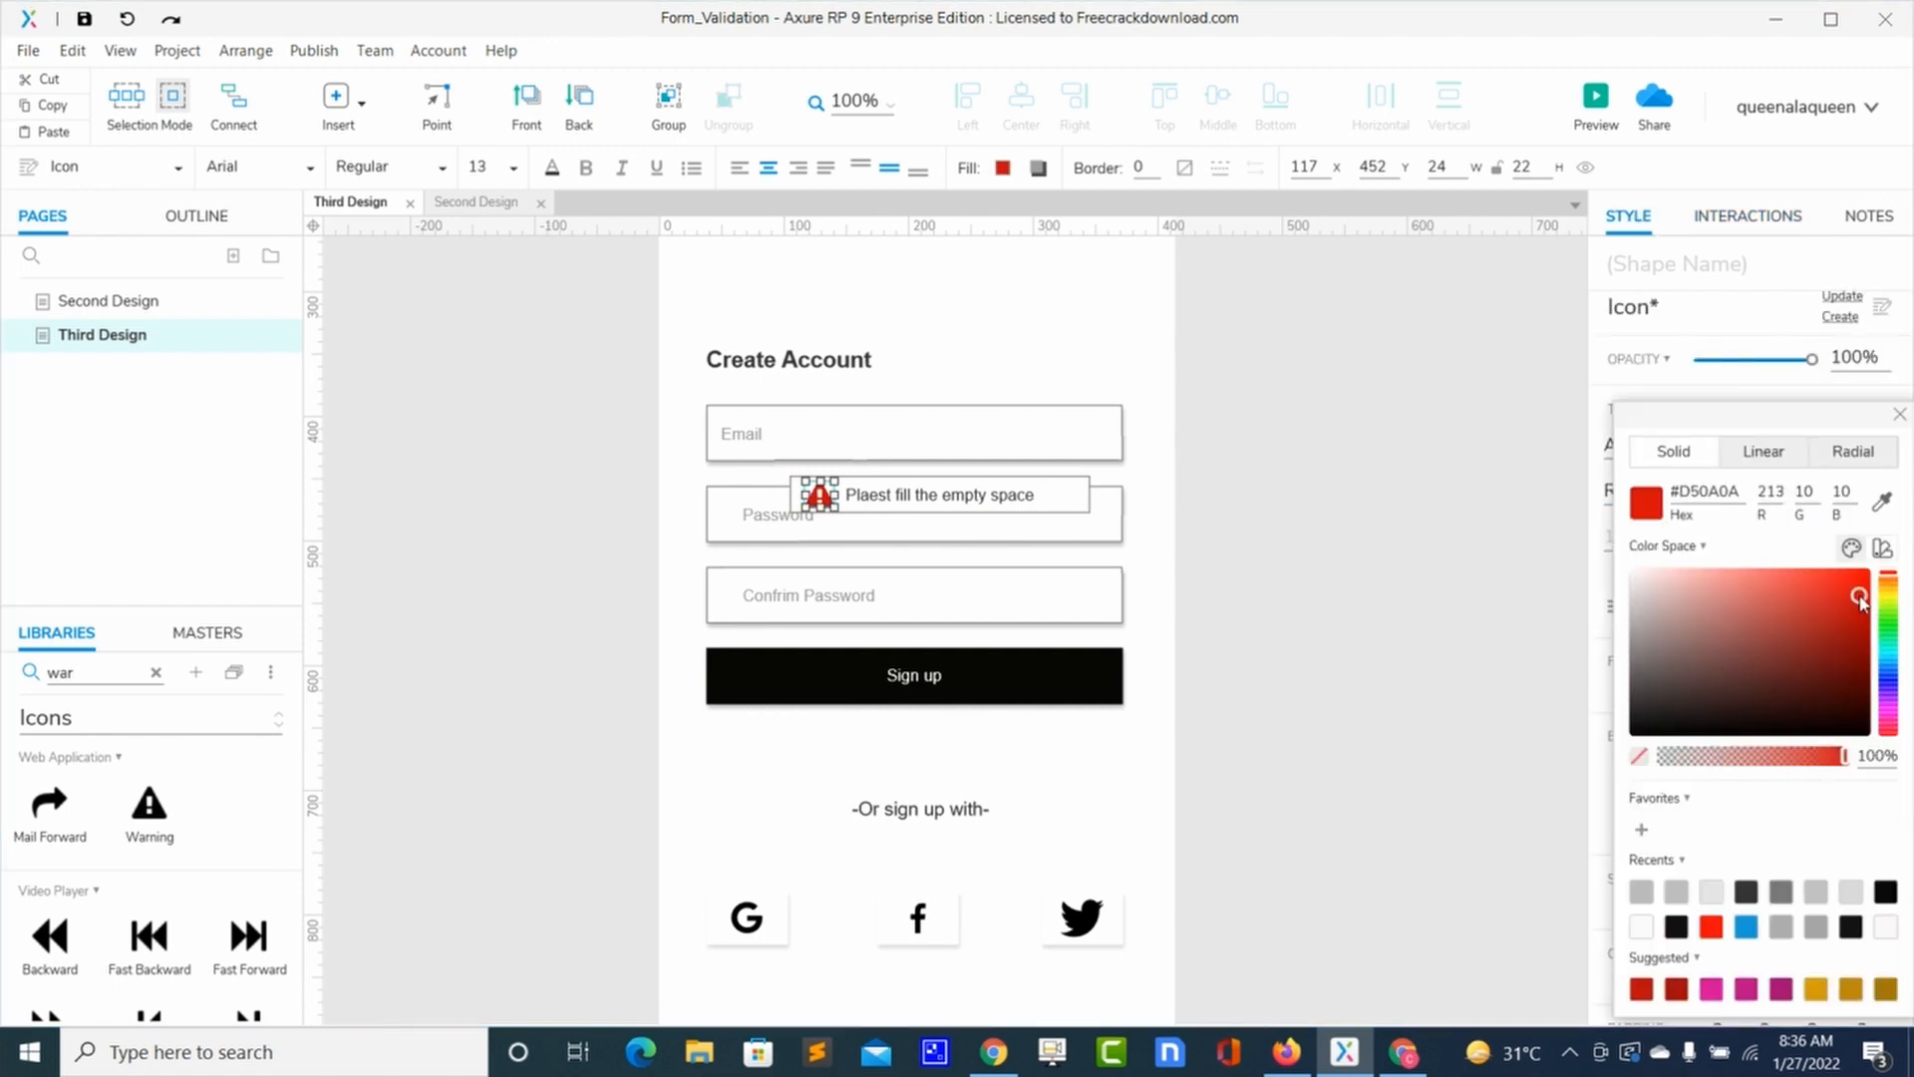
pyautogui.click(1074, 559)
pyautogui.click(1072, 558)
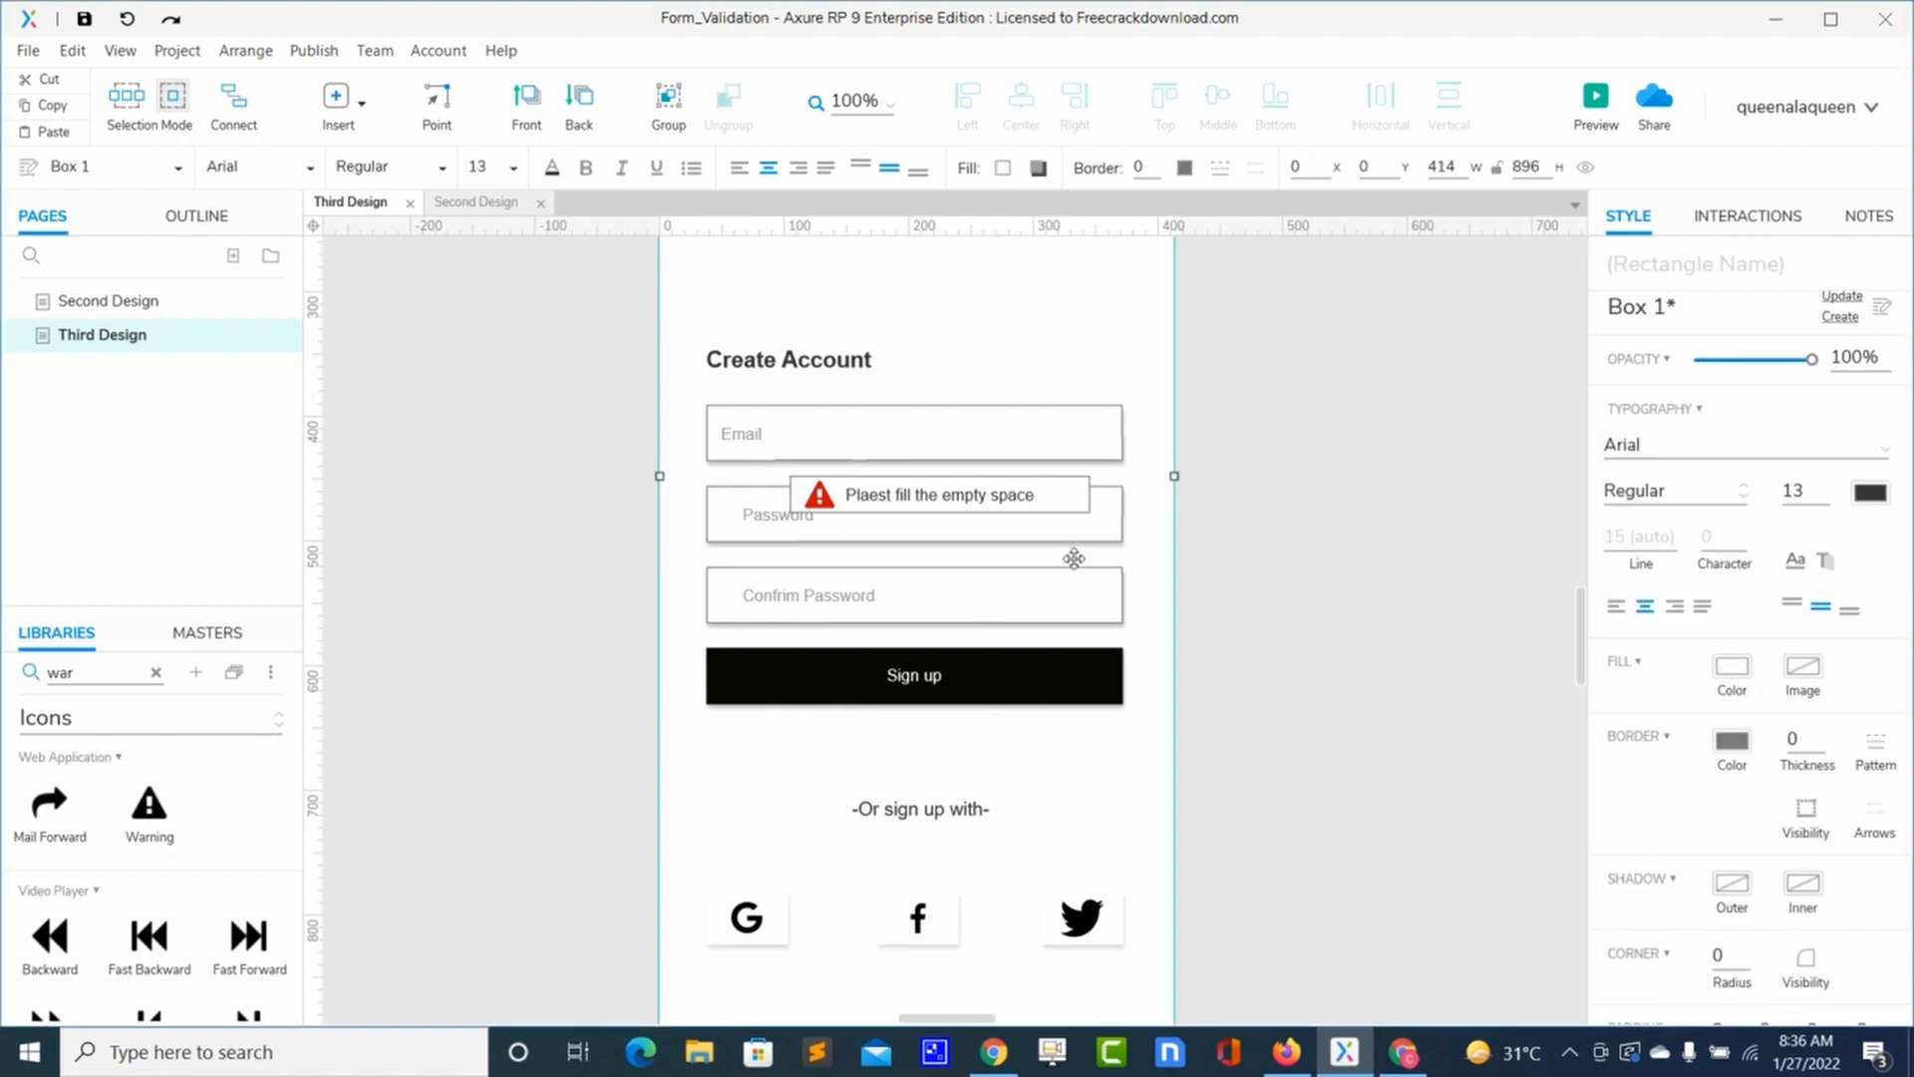
pyautogui.click(1060, 495)
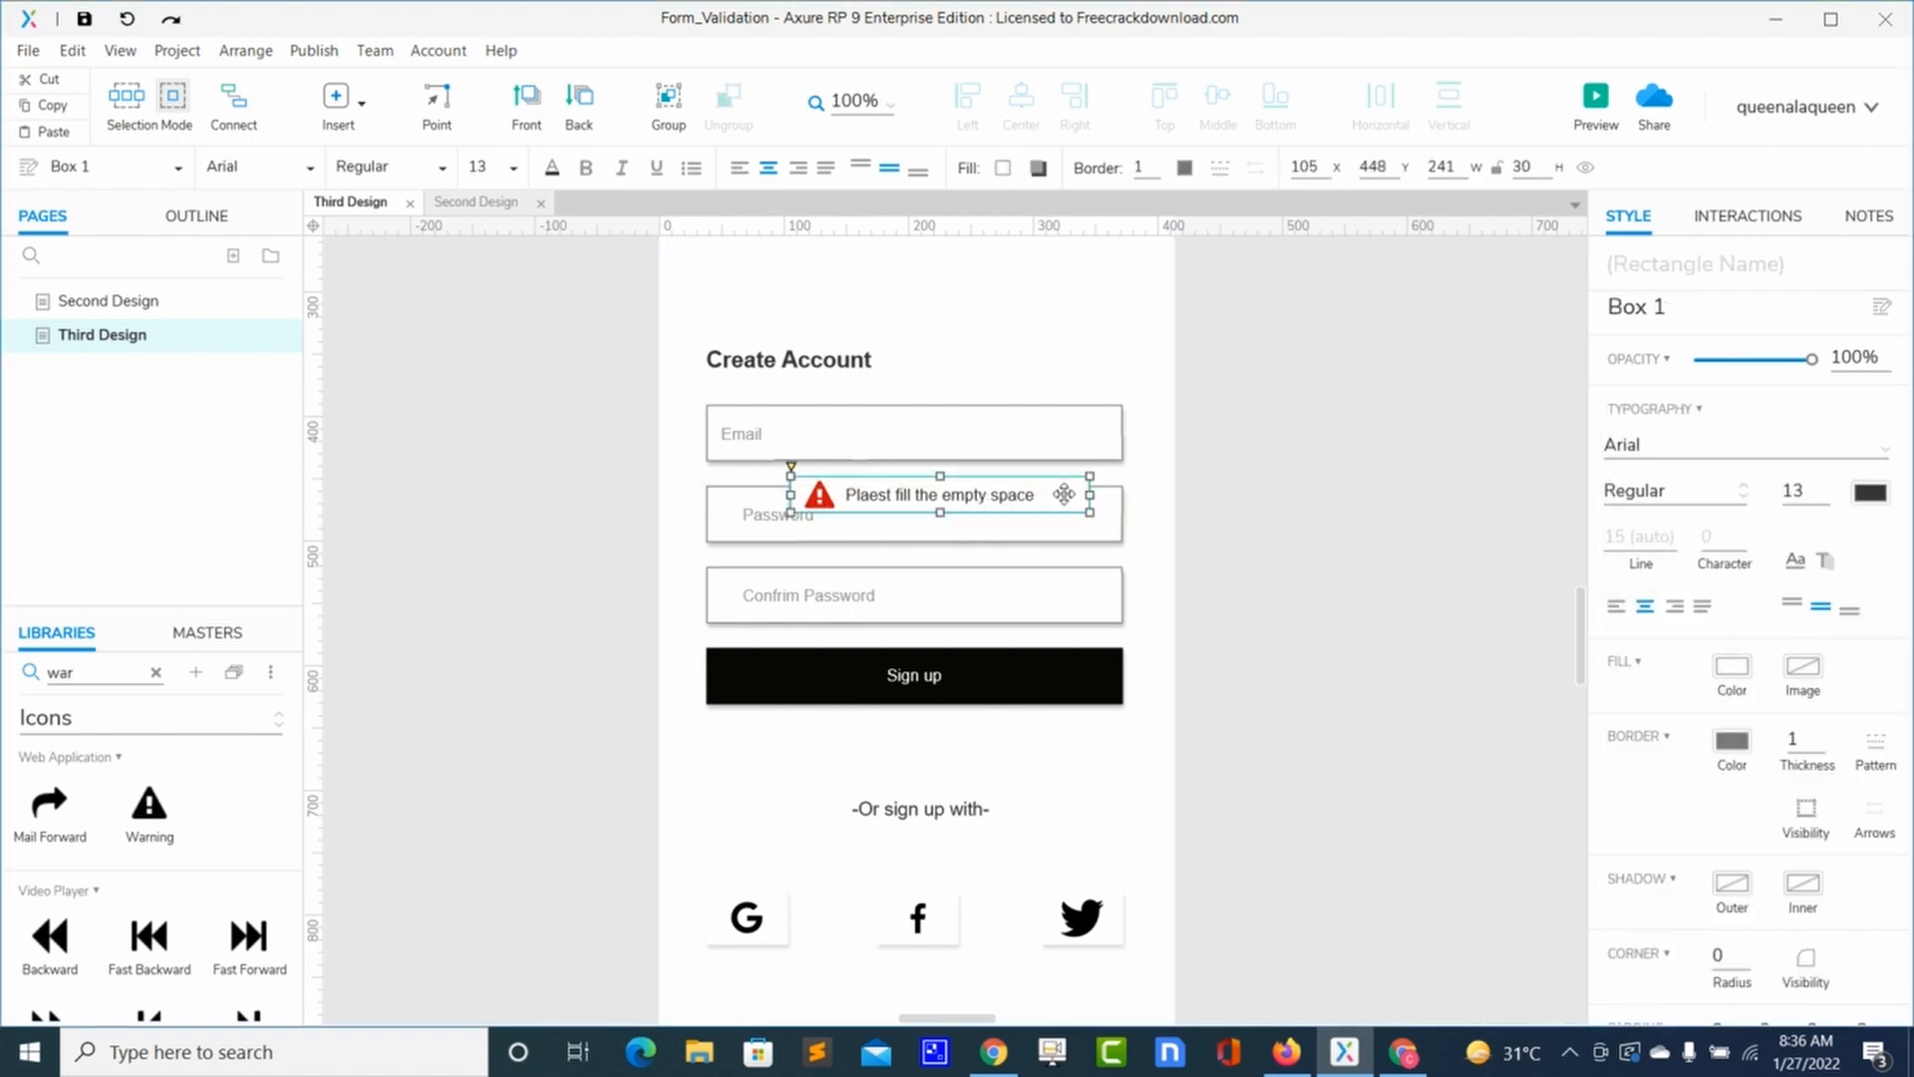
pyautogui.moveTo(1090, 495); pyautogui.dragTo(1071, 496)
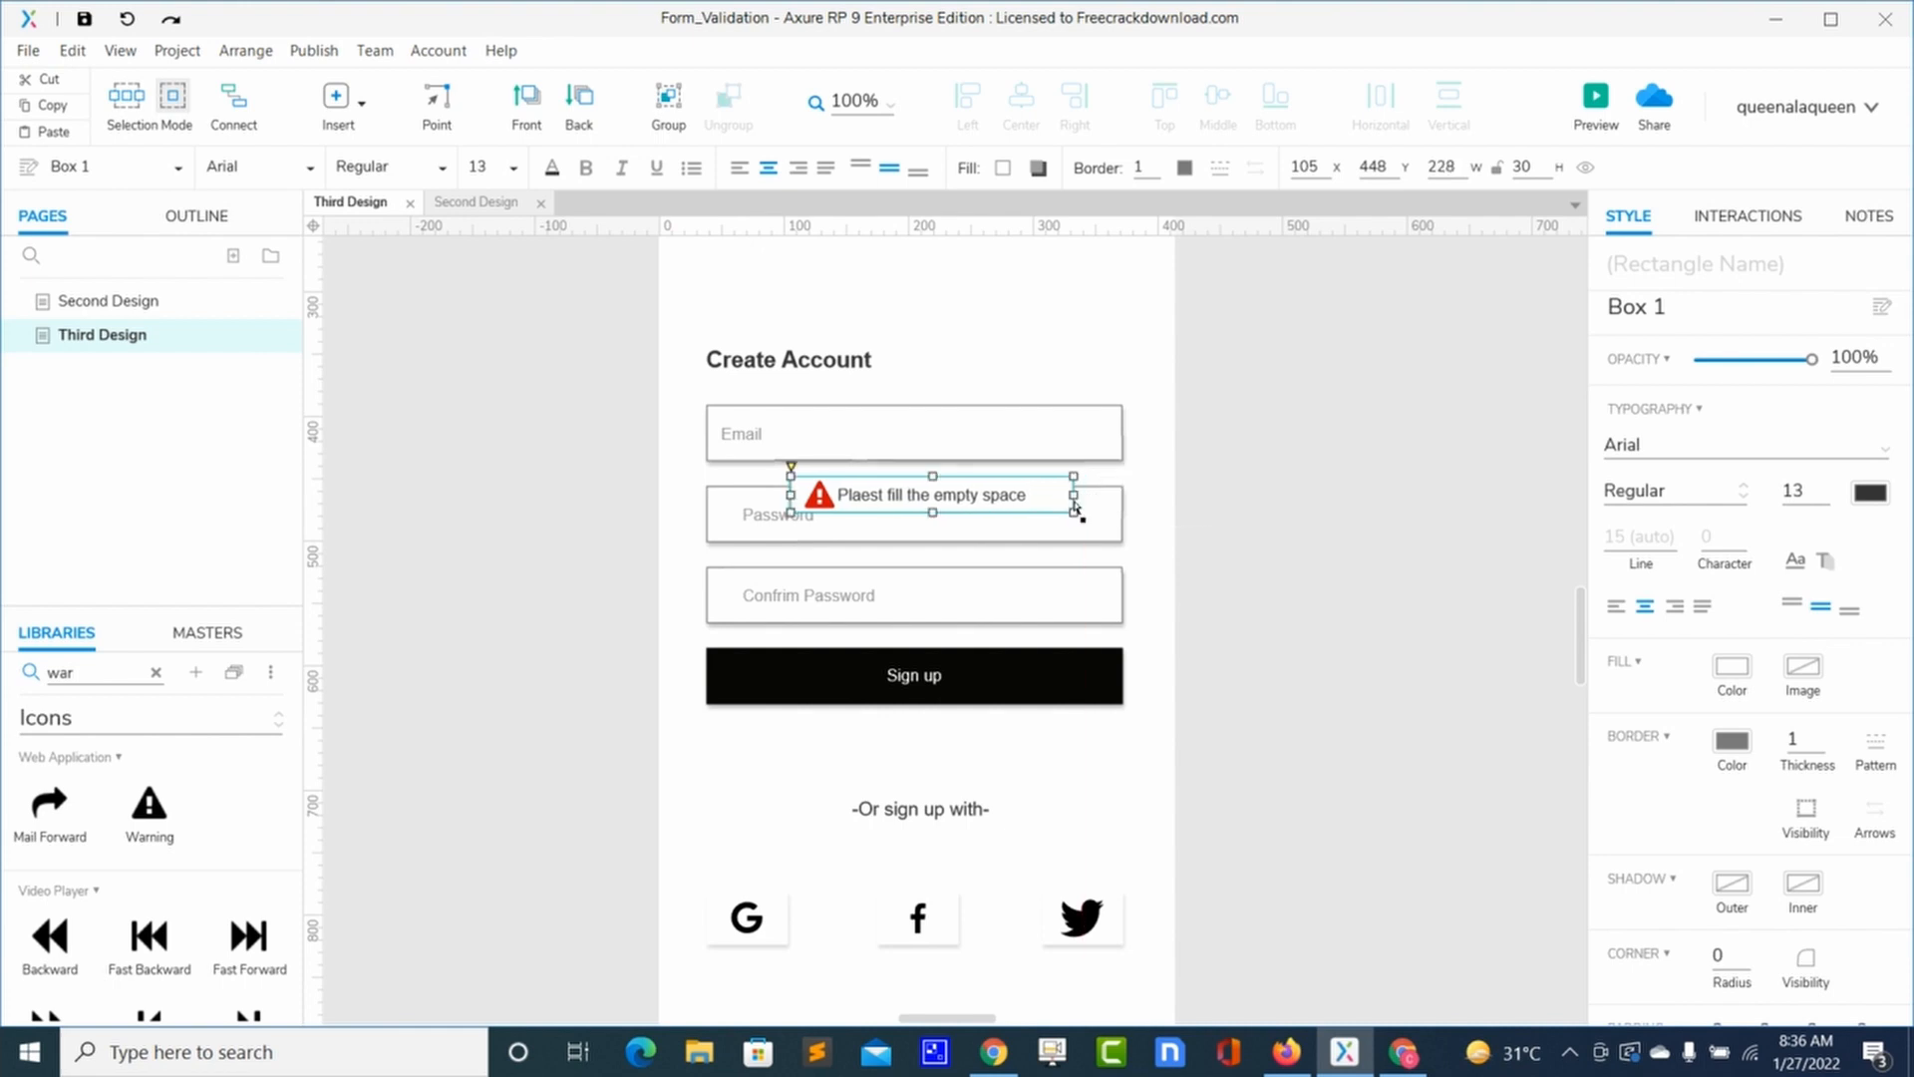
# Step: Add the Sort Asc triangle icon above the message box, resized to 34×19
pyautogui.click(168, 718)
pyautogui.click(129, 681)
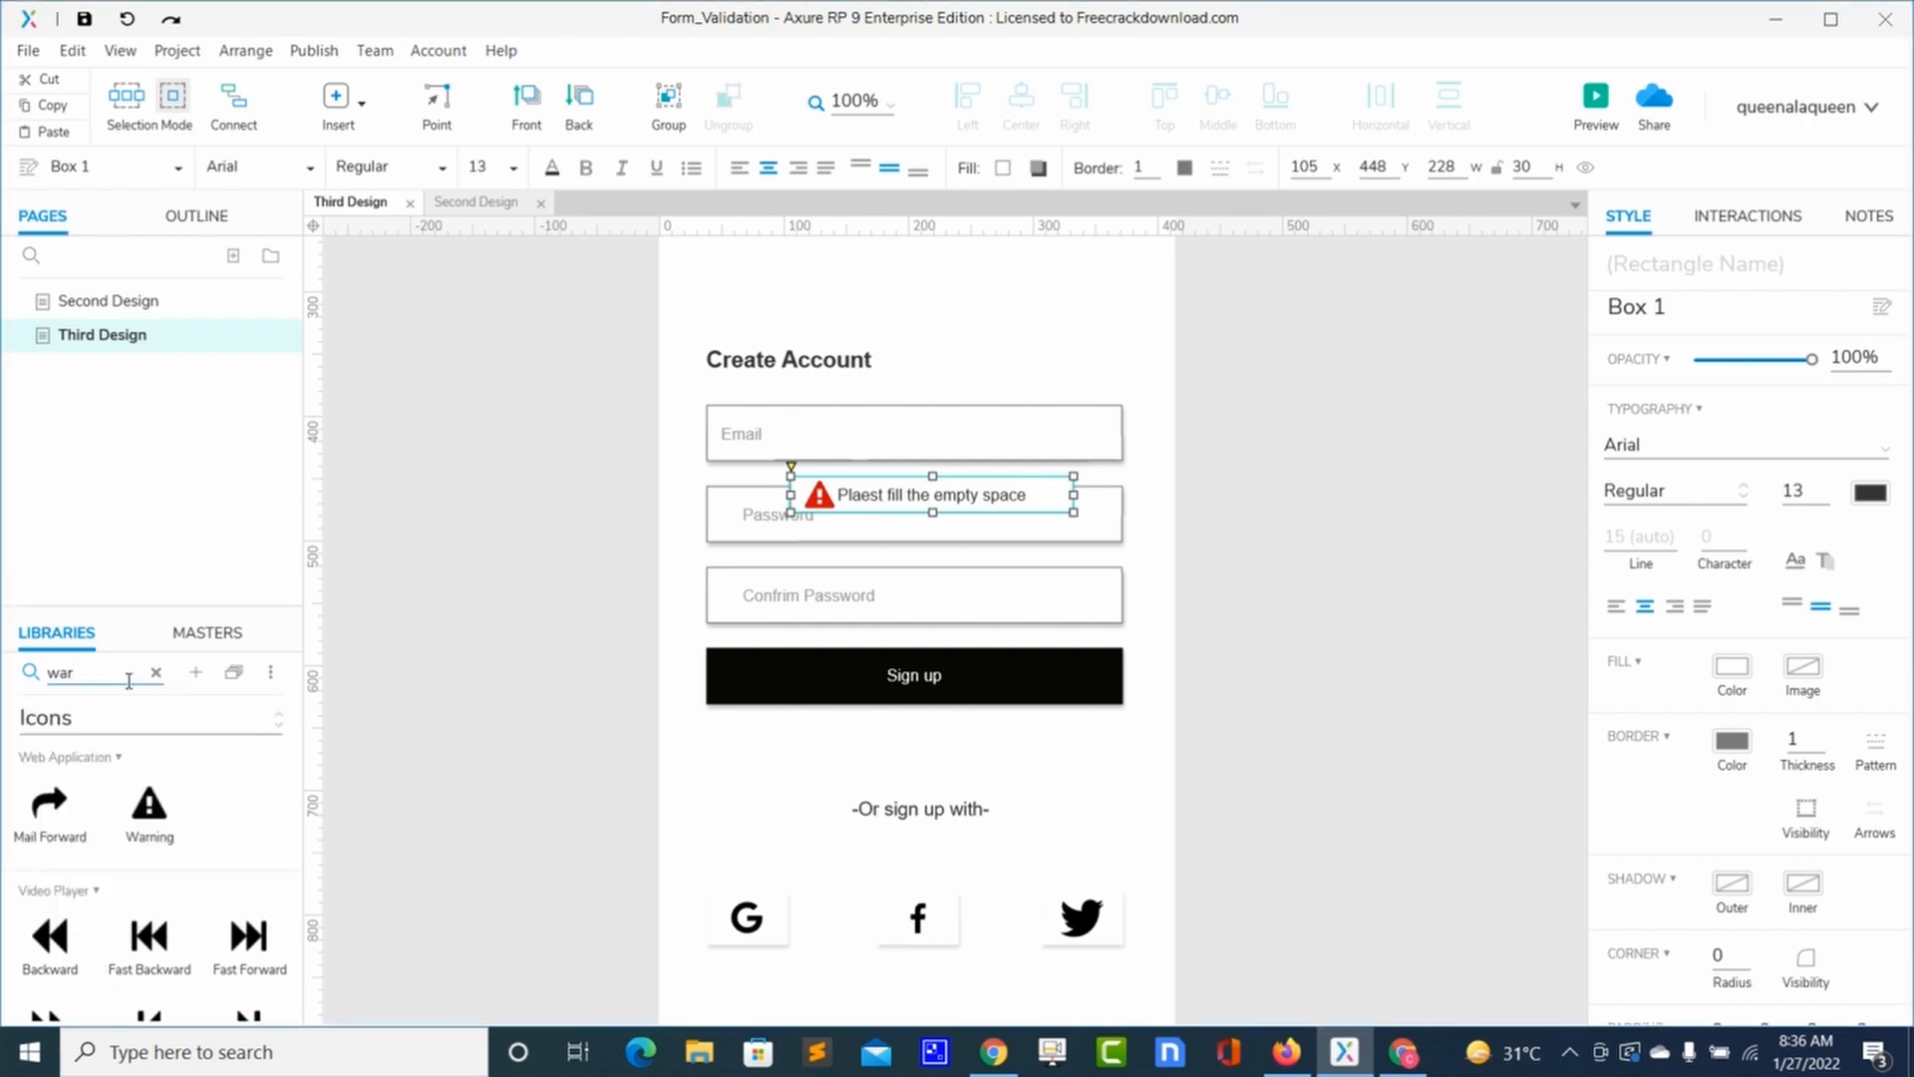
pyautogui.click(155, 674)
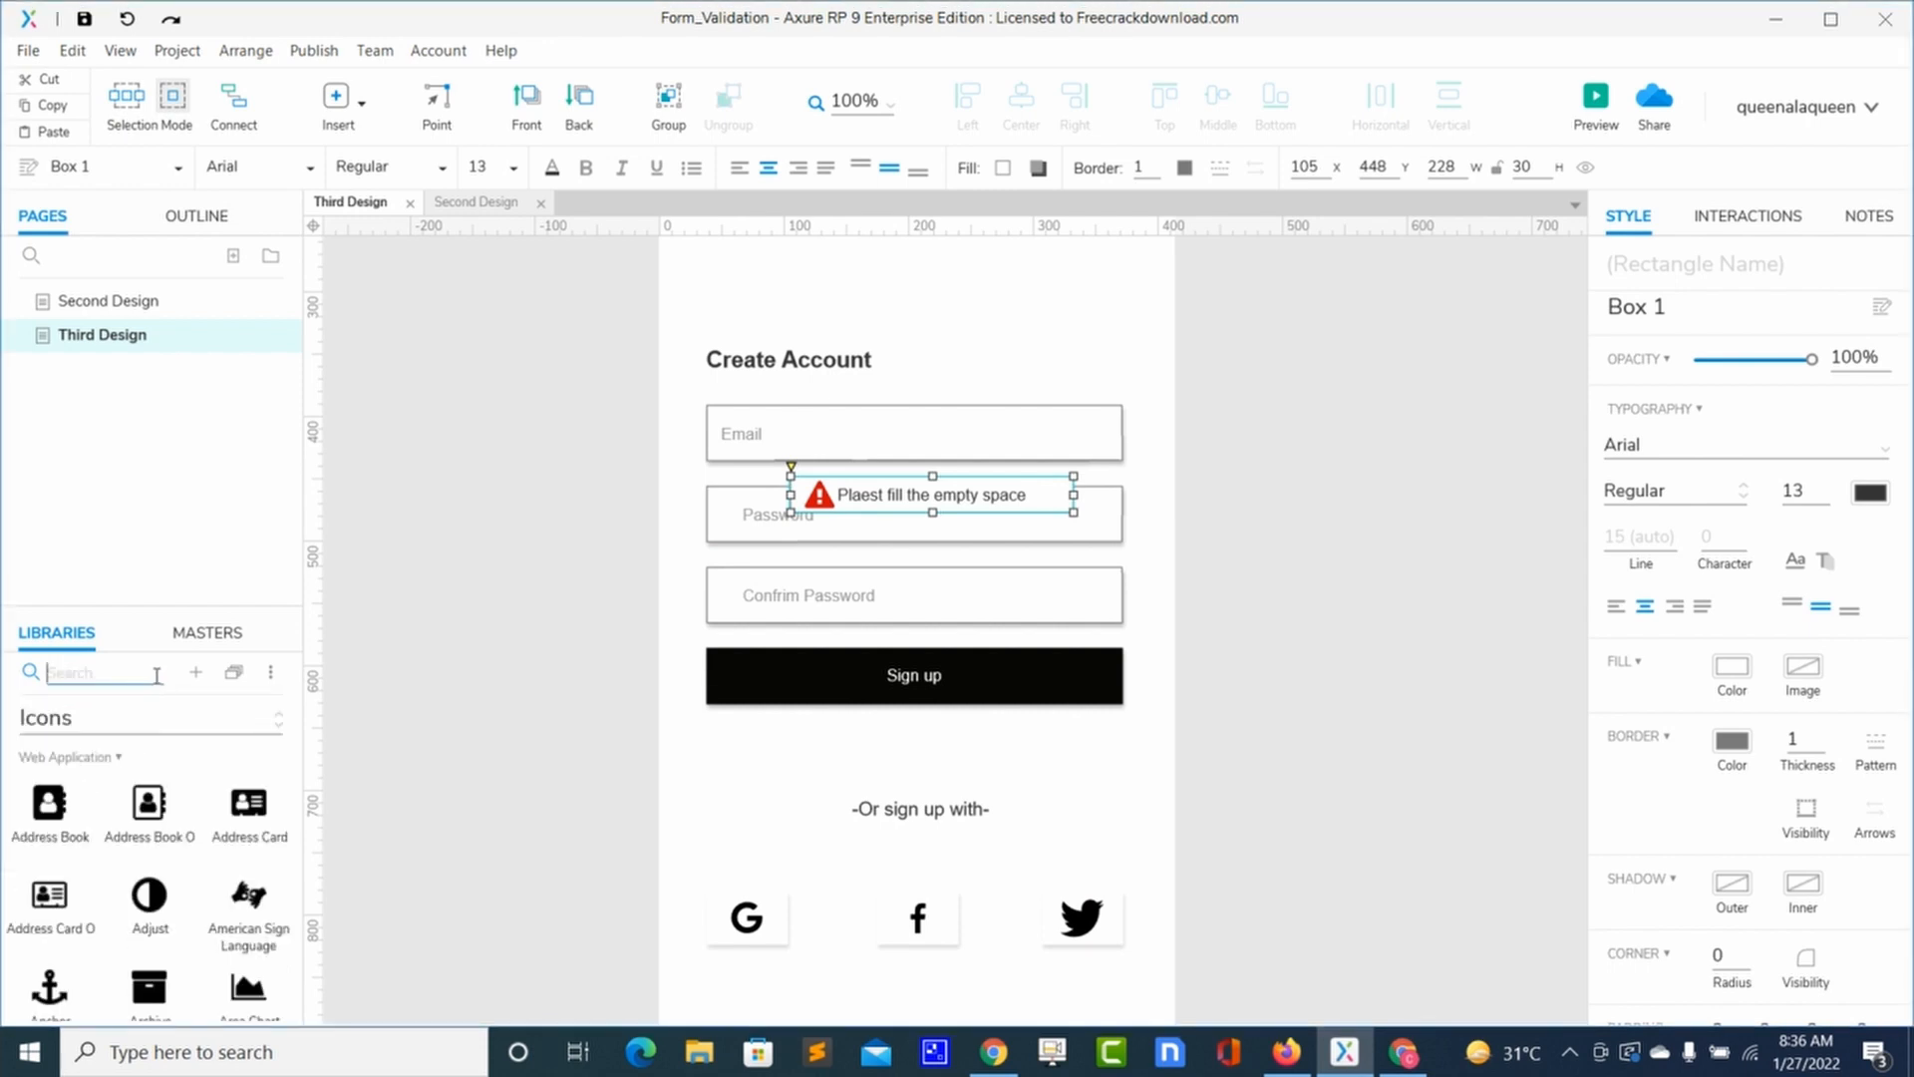
pyautogui.write('sor')
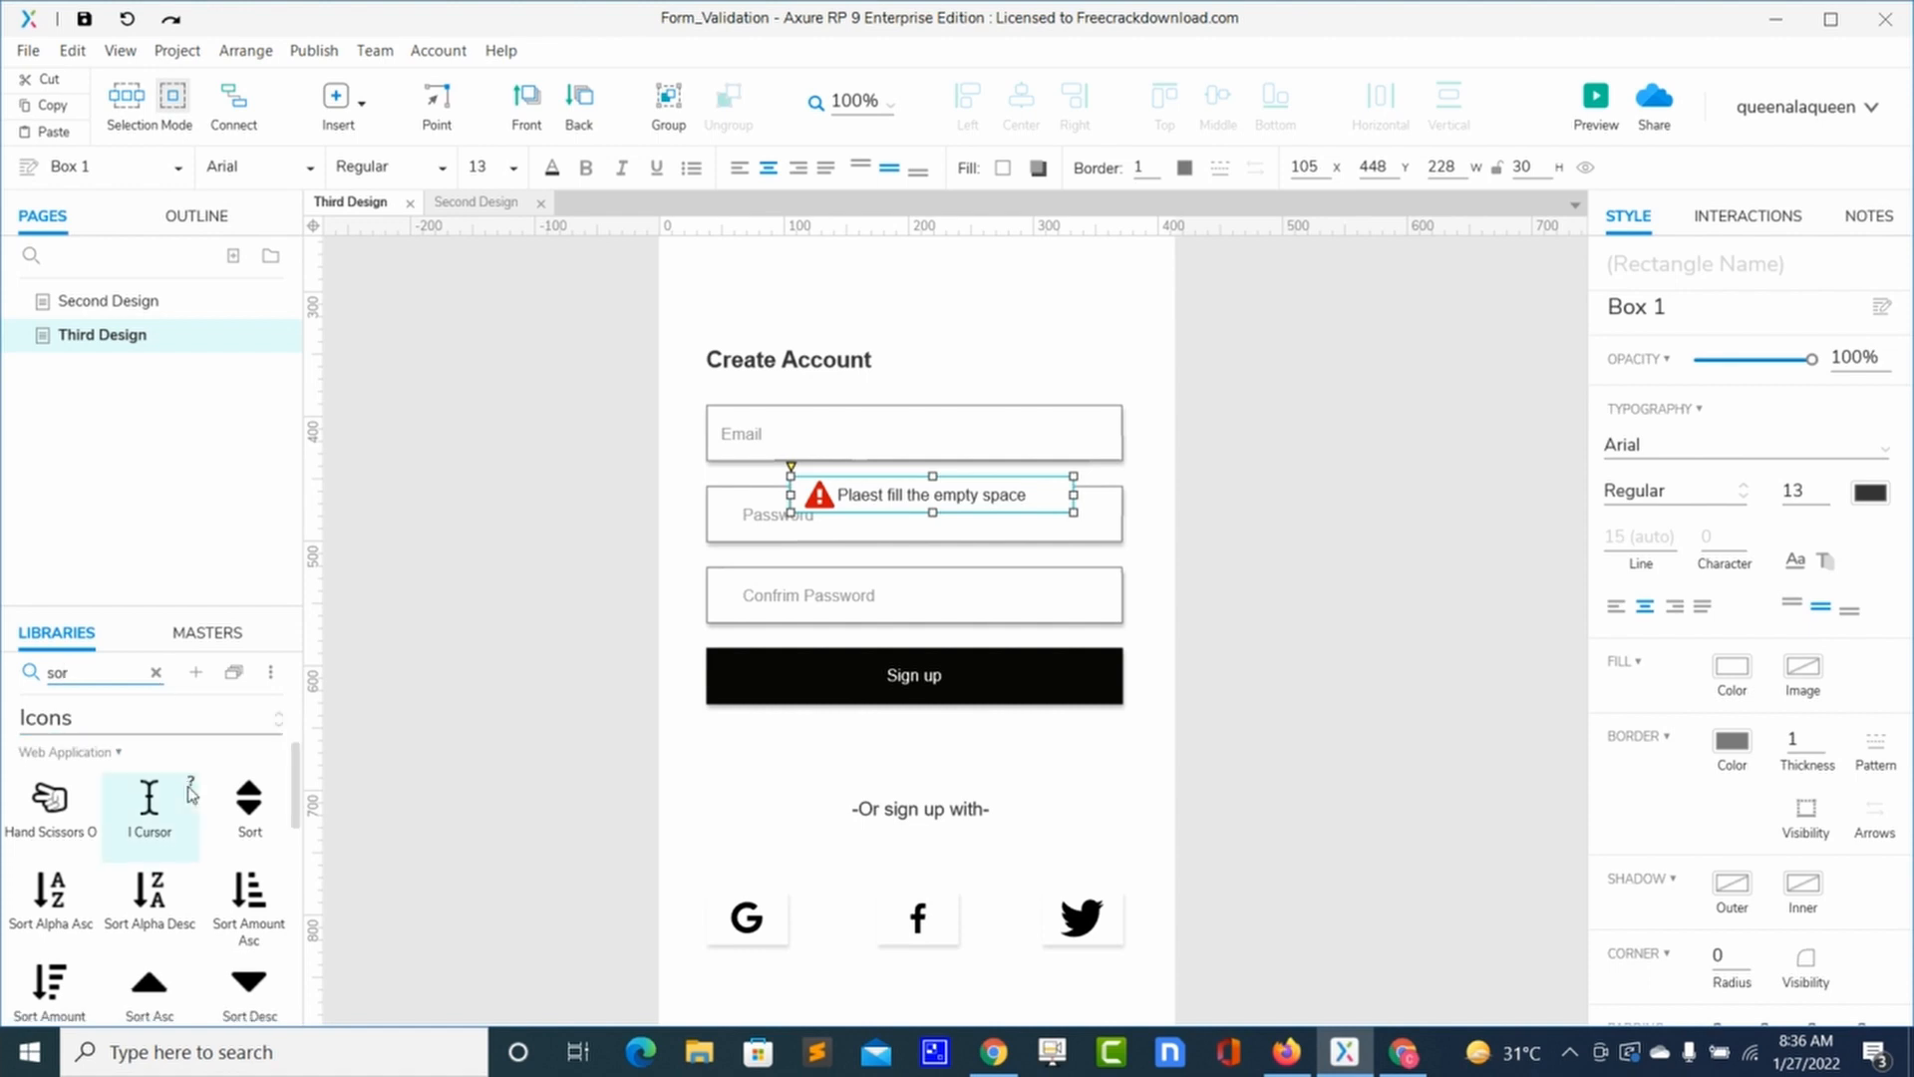
pyautogui.scroll(-1, 190, 797)
pyautogui.moveTo(143, 882); pyautogui.dragTo(789, 450)
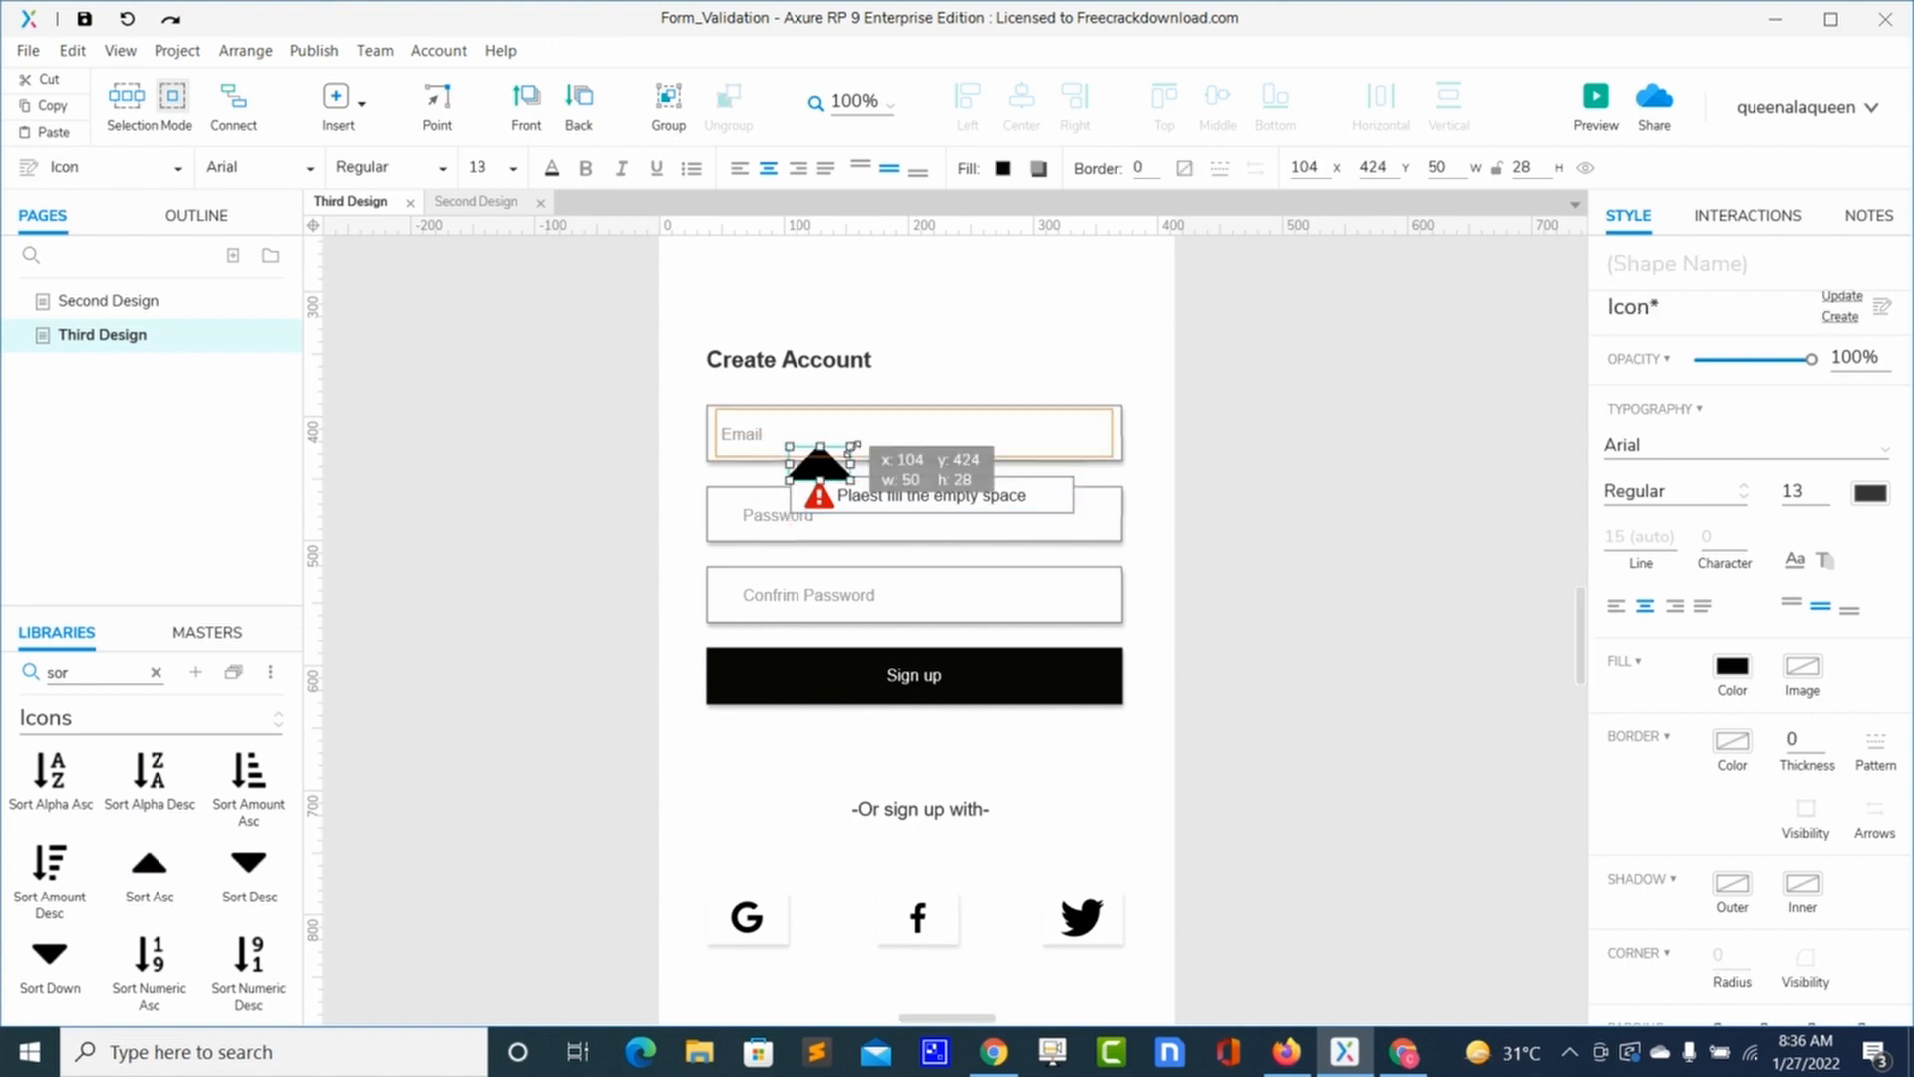
pyautogui.moveTo(852, 447); pyautogui.dragTo(841, 461)
pyautogui.press('Right')
pyautogui.press('Right')
pyautogui.press('Right')
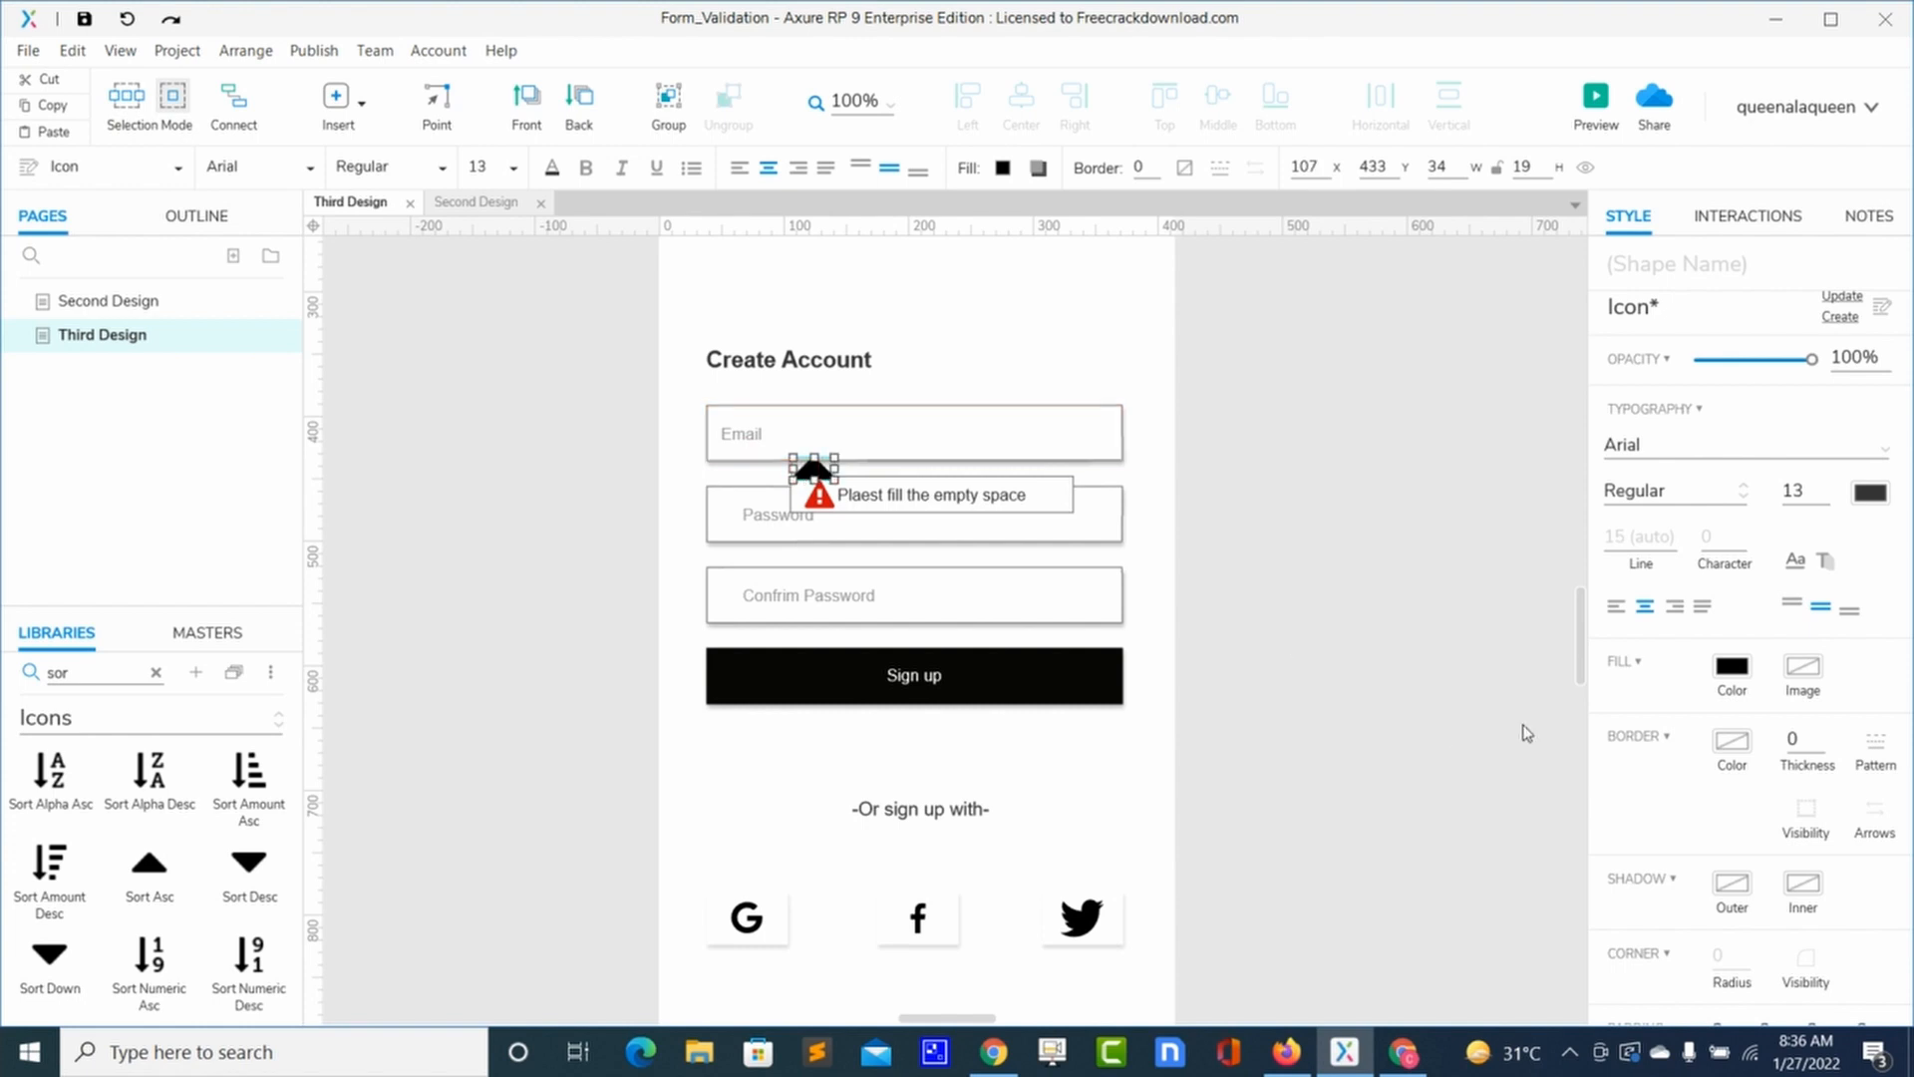
# Step: Set the triangle's fill colour to white
pyautogui.click(1732, 666)
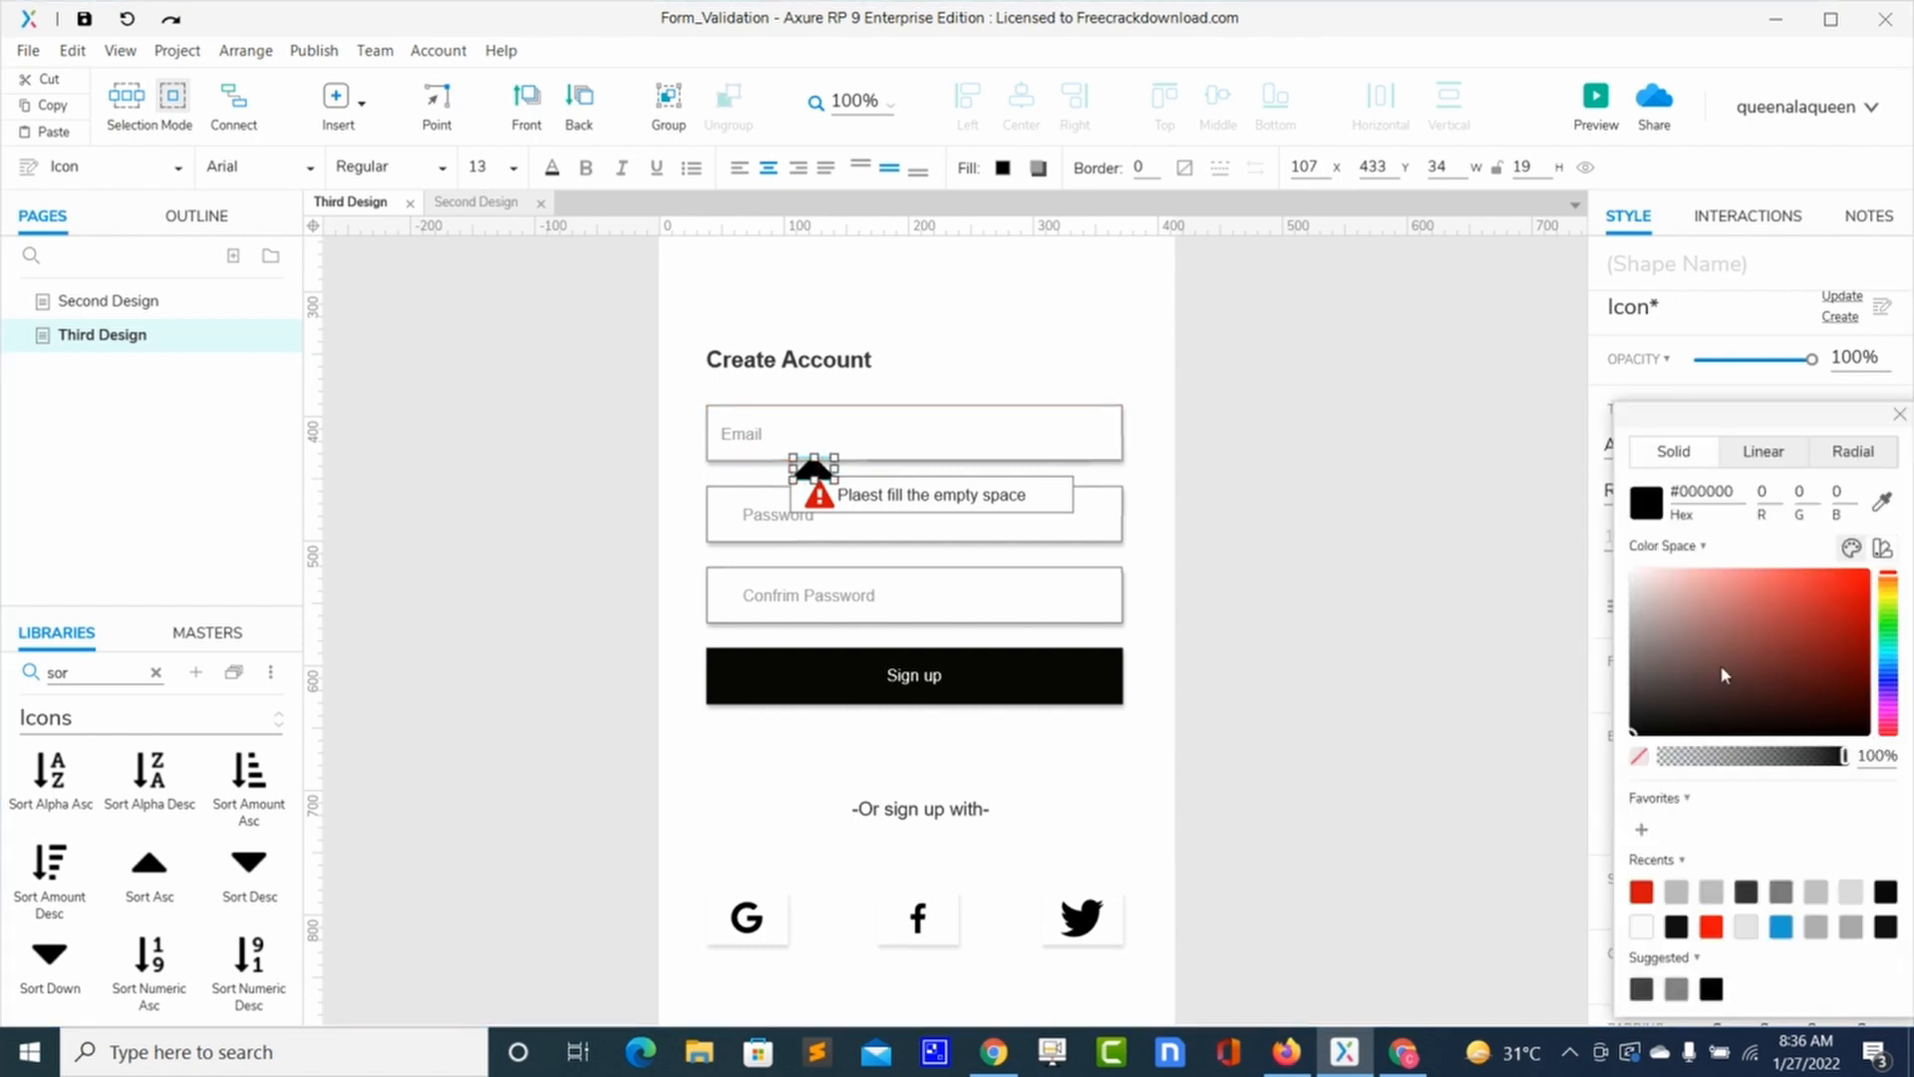
pyautogui.click(1651, 585)
pyautogui.moveTo(1649, 586); pyautogui.dragTo(1617, 572)
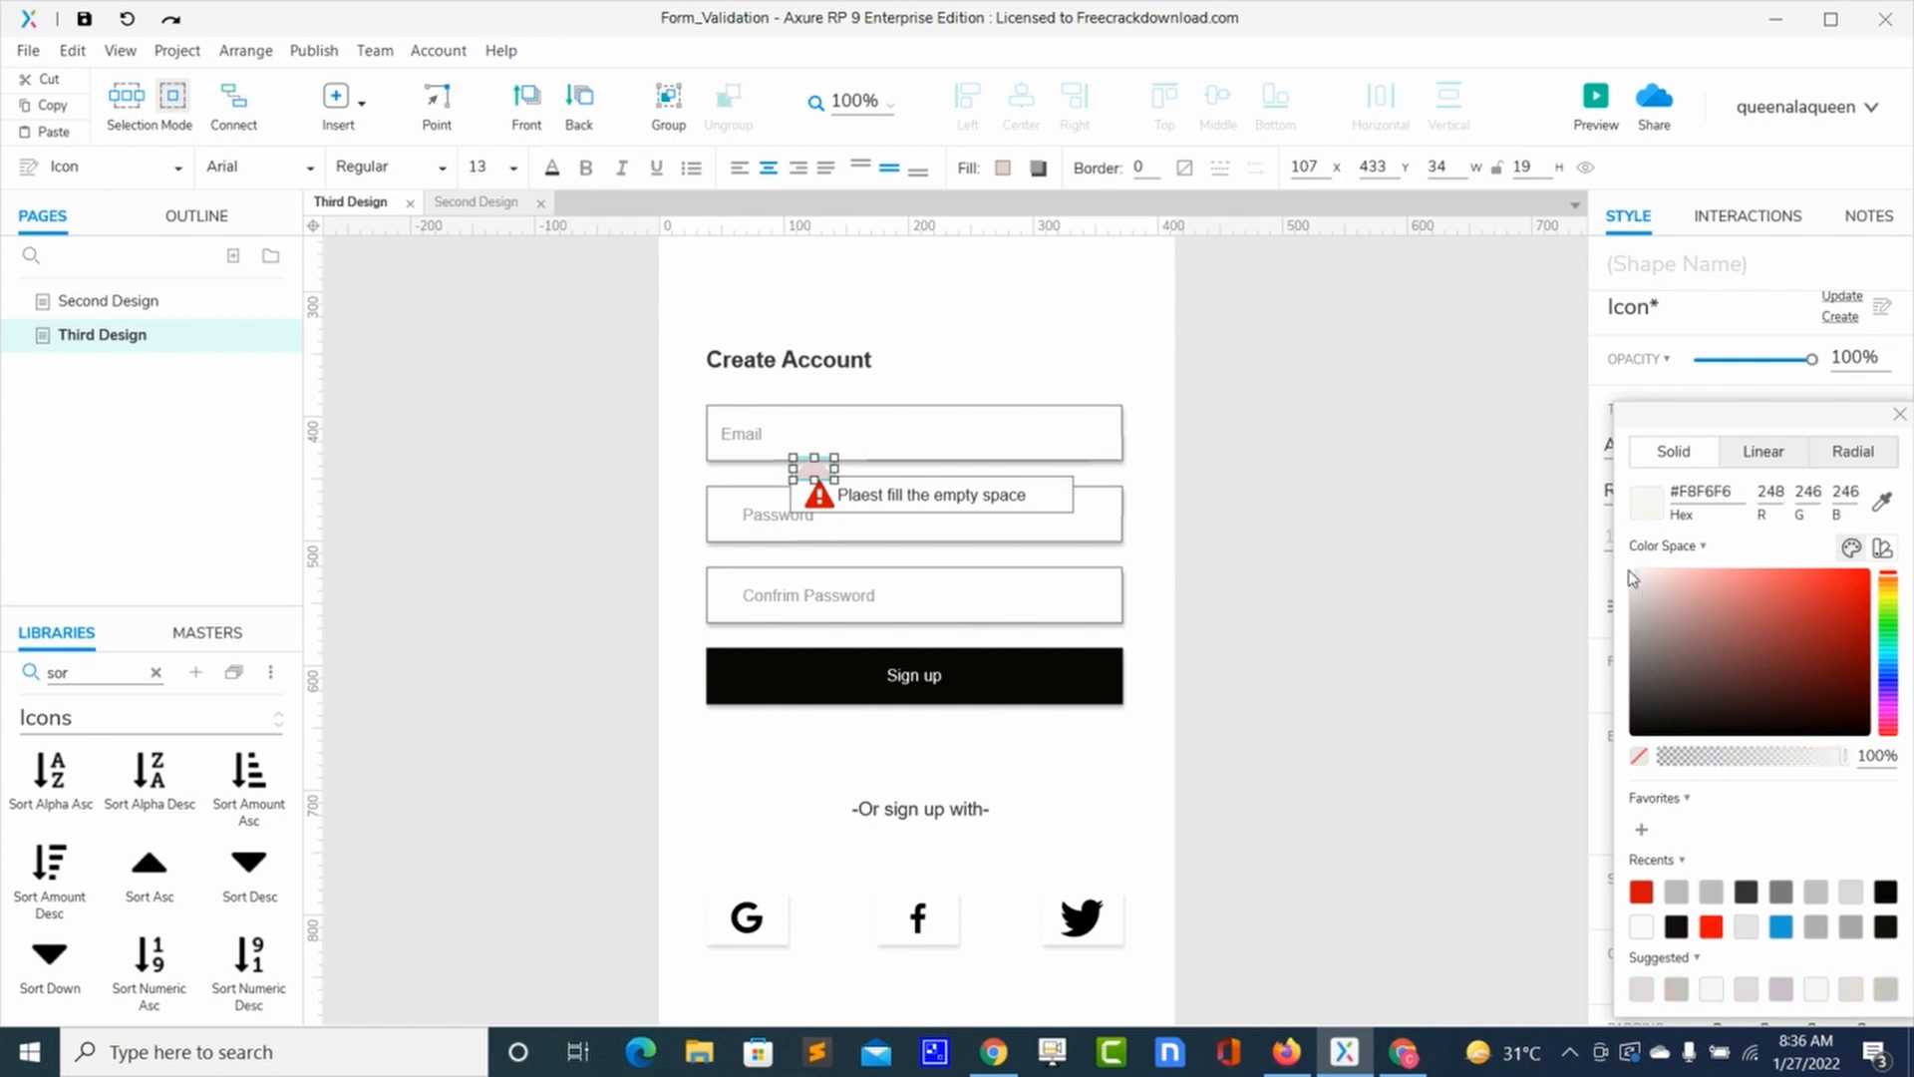
pyautogui.click(987, 417)
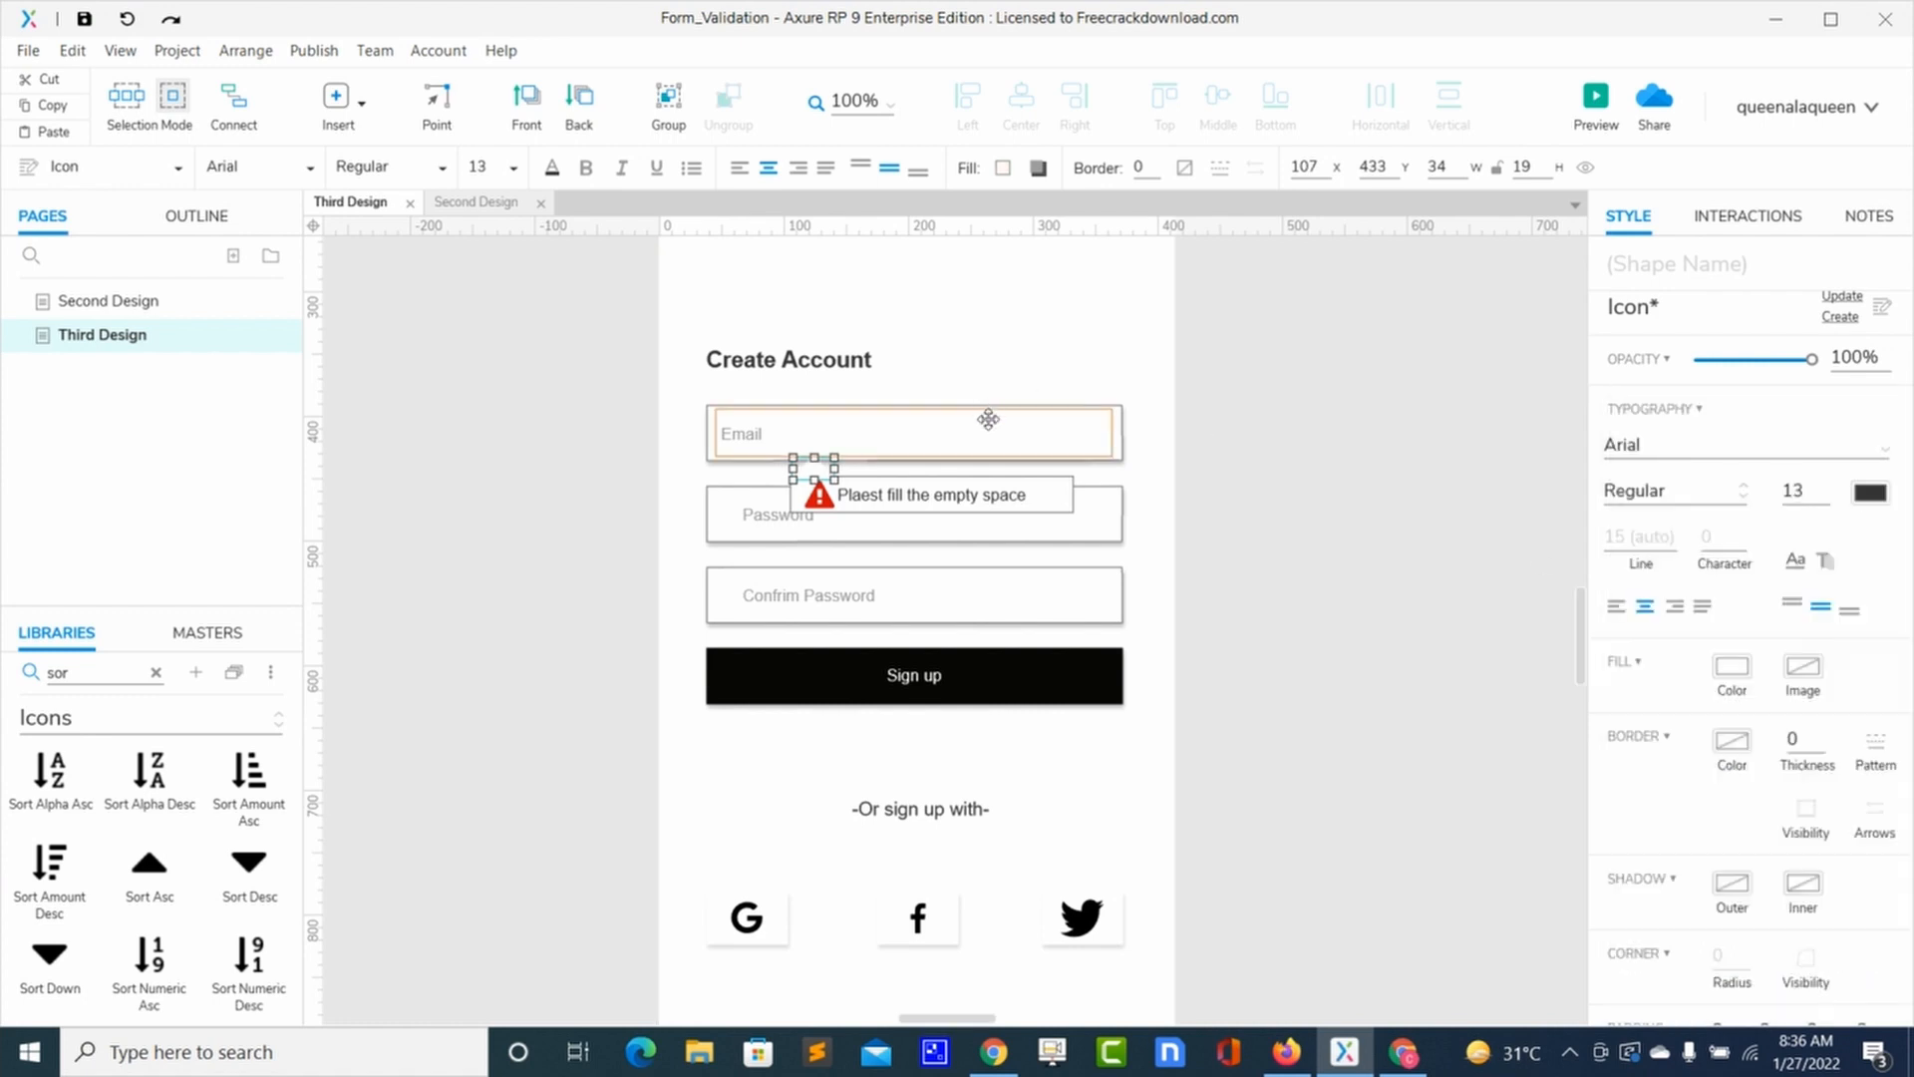
# Step: Move the message box and warning icon down slightly, and lower the triangle to meet the box
pyautogui.click(819, 470)
pyautogui.click(869, 489)
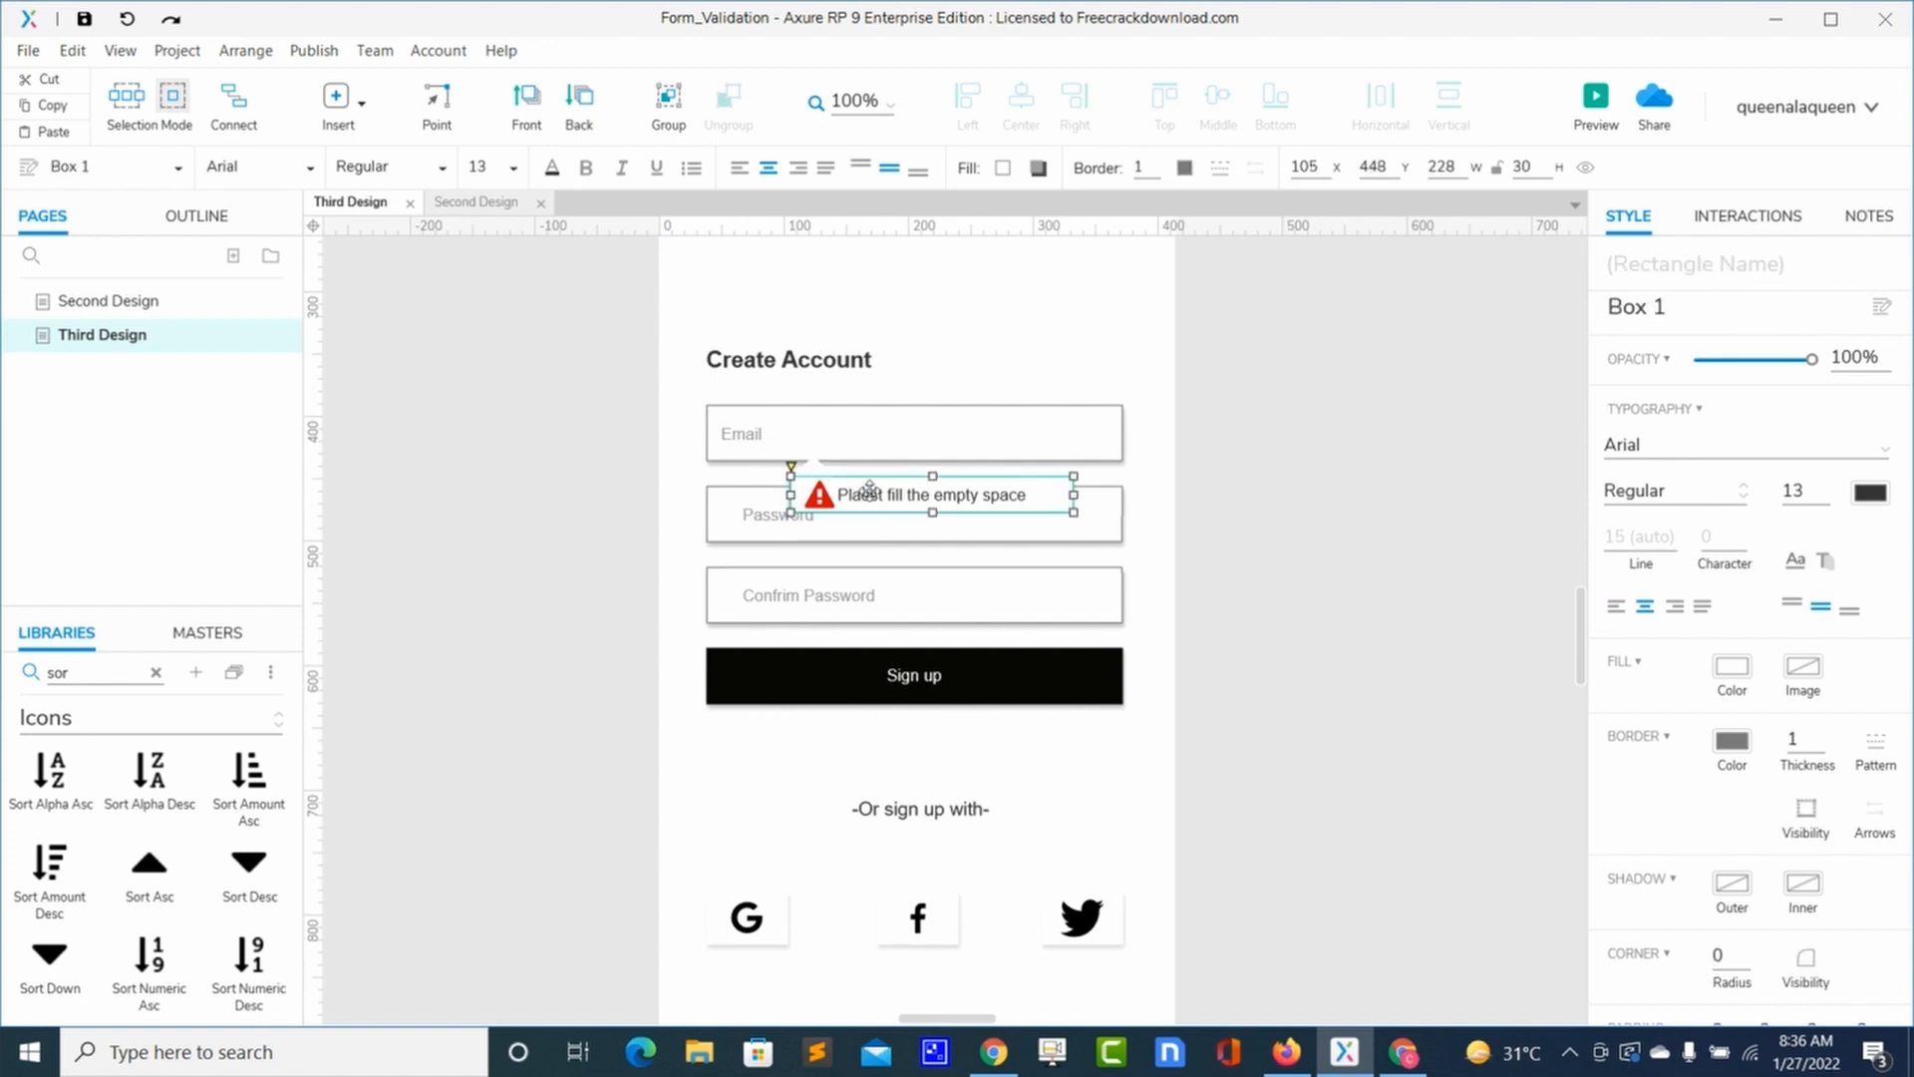
pyautogui.keyDown('shift'); pyautogui.click(819, 497); pyautogui.keyUp('shift')
pyautogui.press('Down')
pyautogui.press('Down')
pyautogui.press('Down')
pyautogui.press('Down')
pyautogui.press('Down')
pyautogui.press('Down')
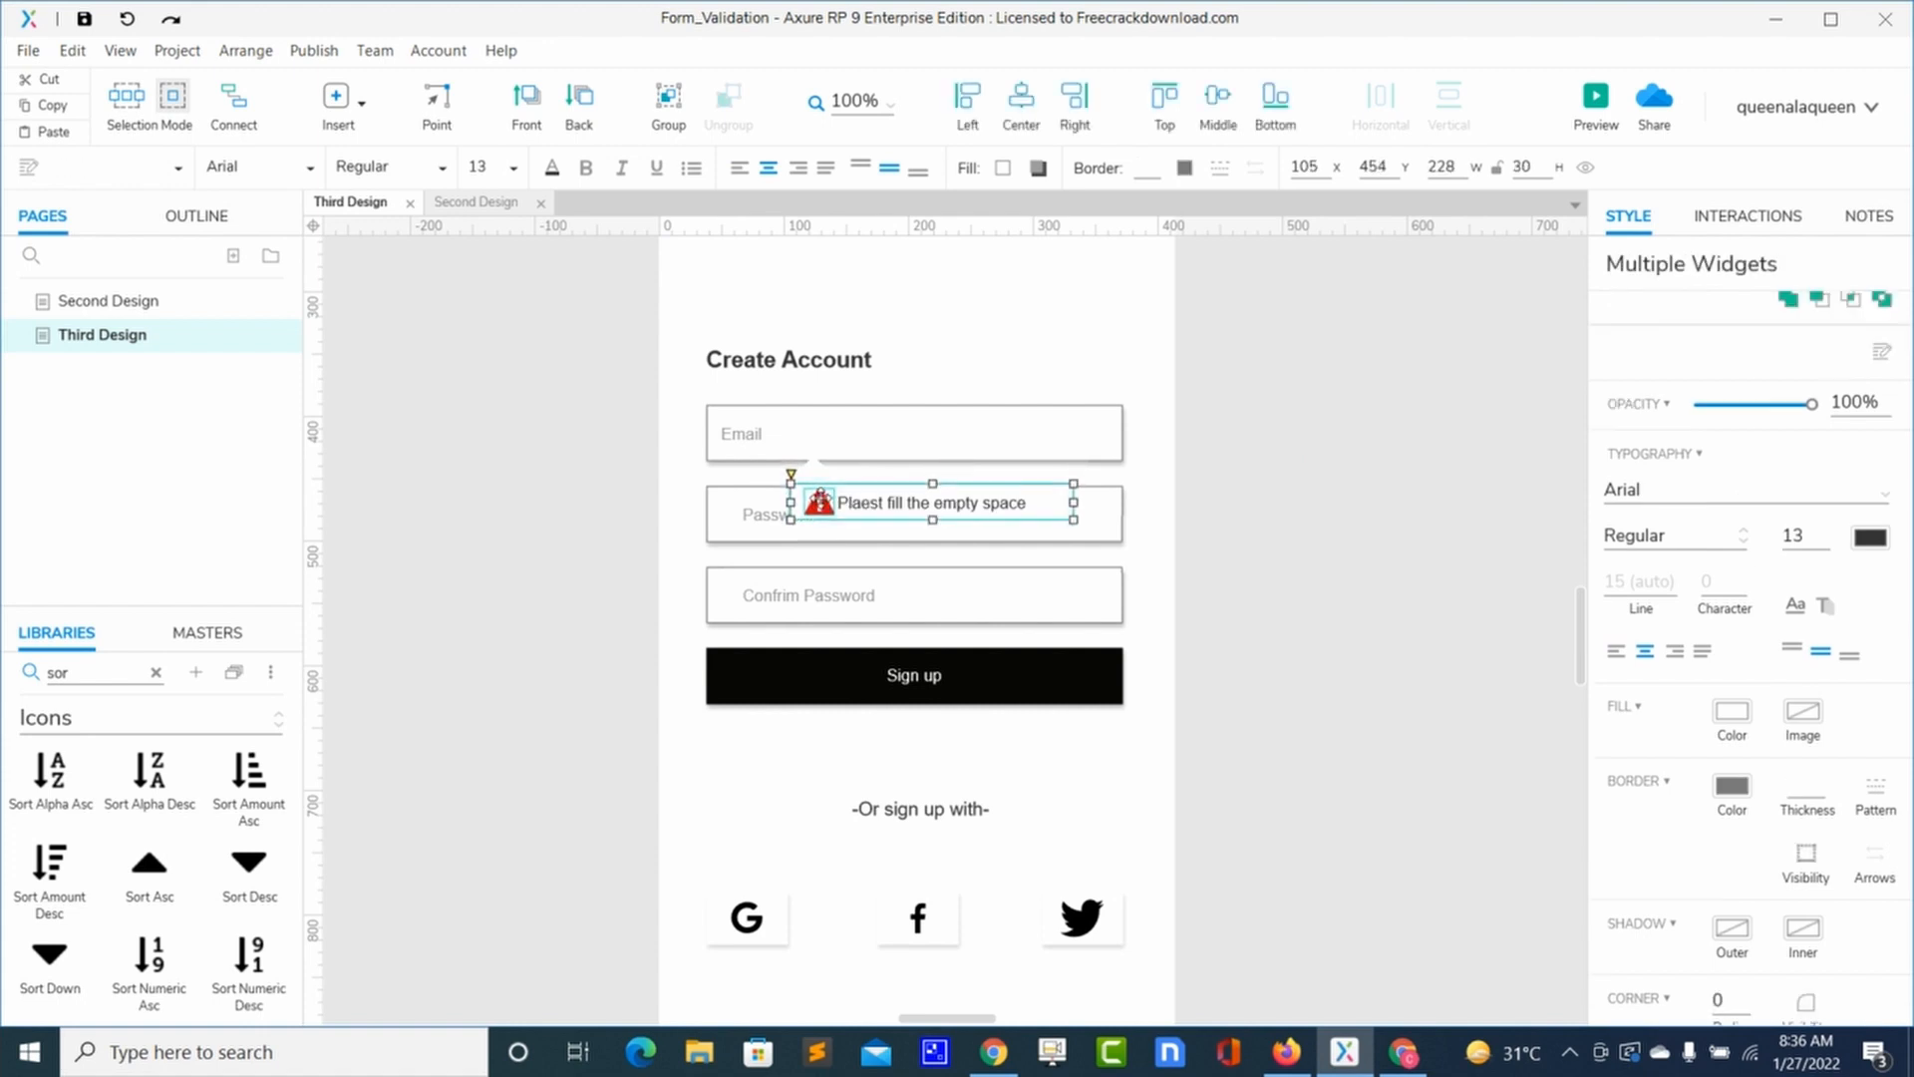
pyautogui.click(818, 473)
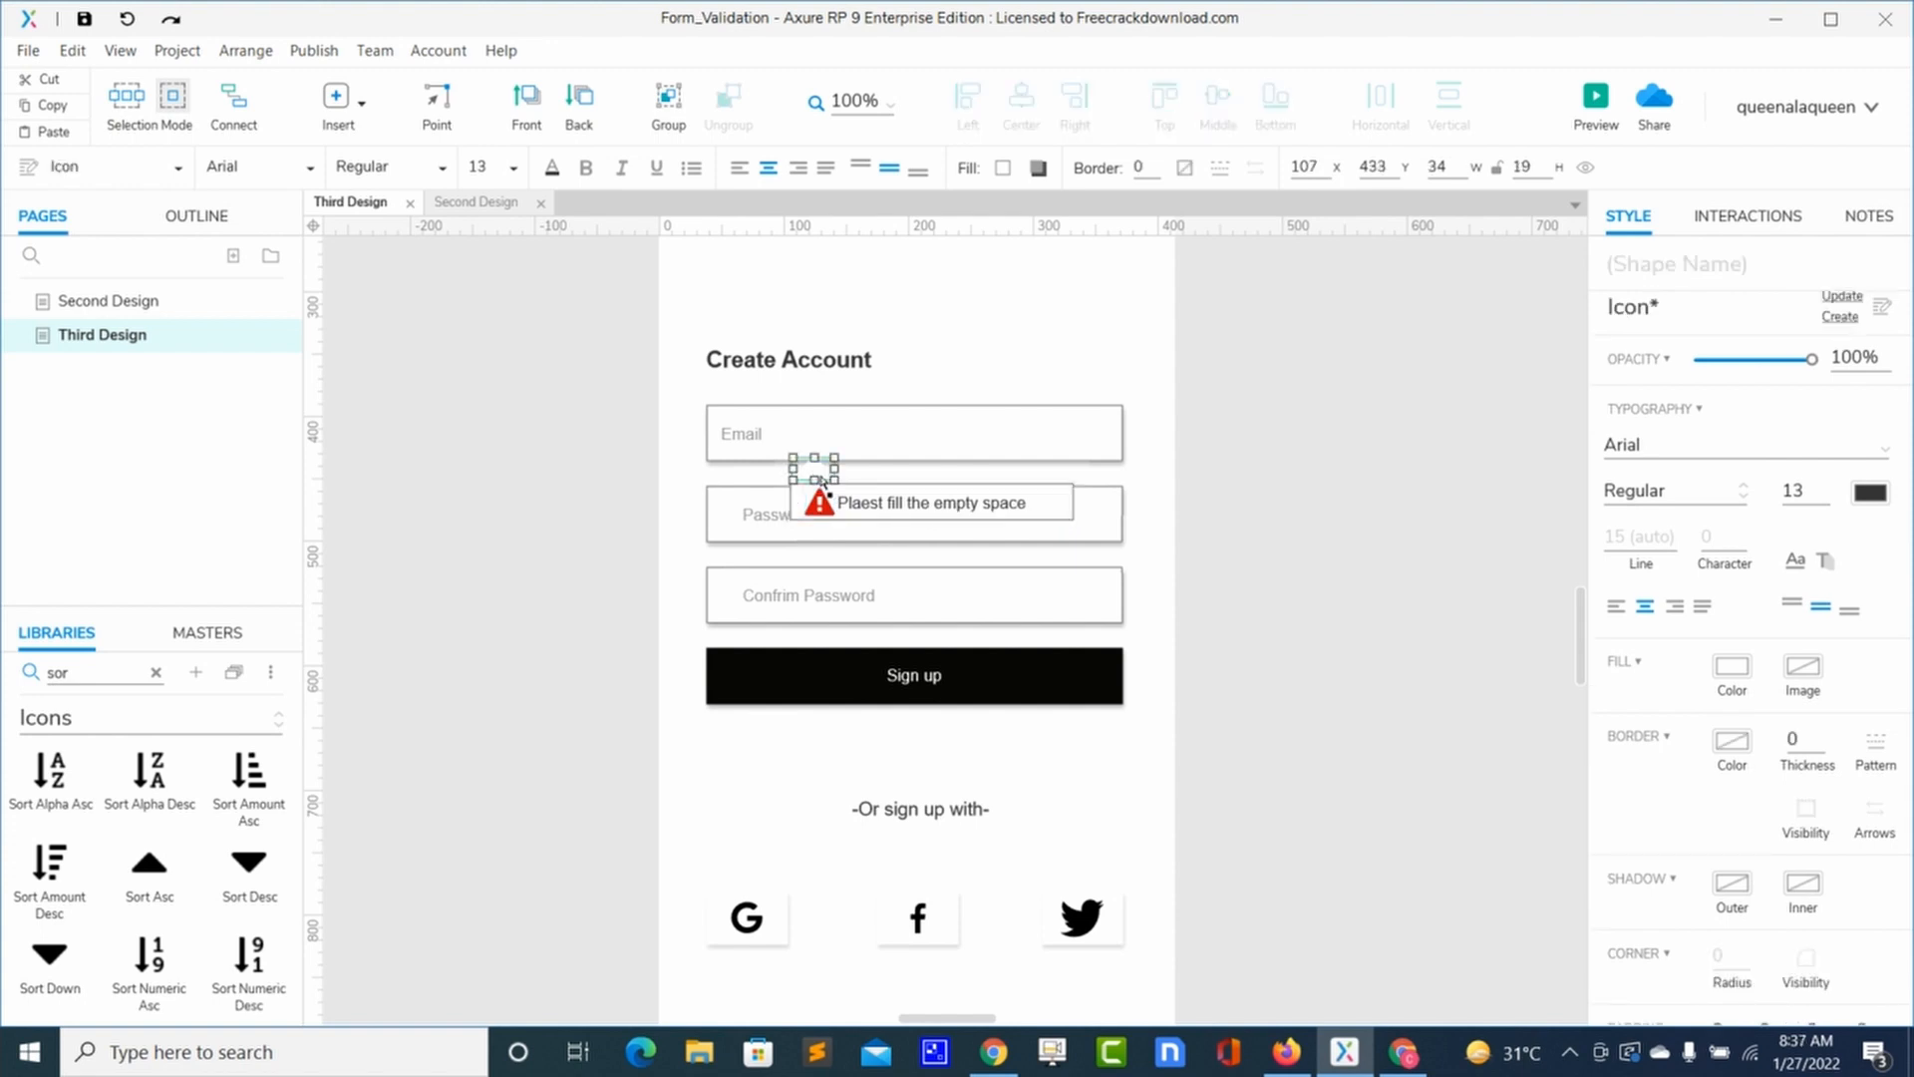
pyautogui.moveTo(821, 480); pyautogui.dragTo(821, 482)
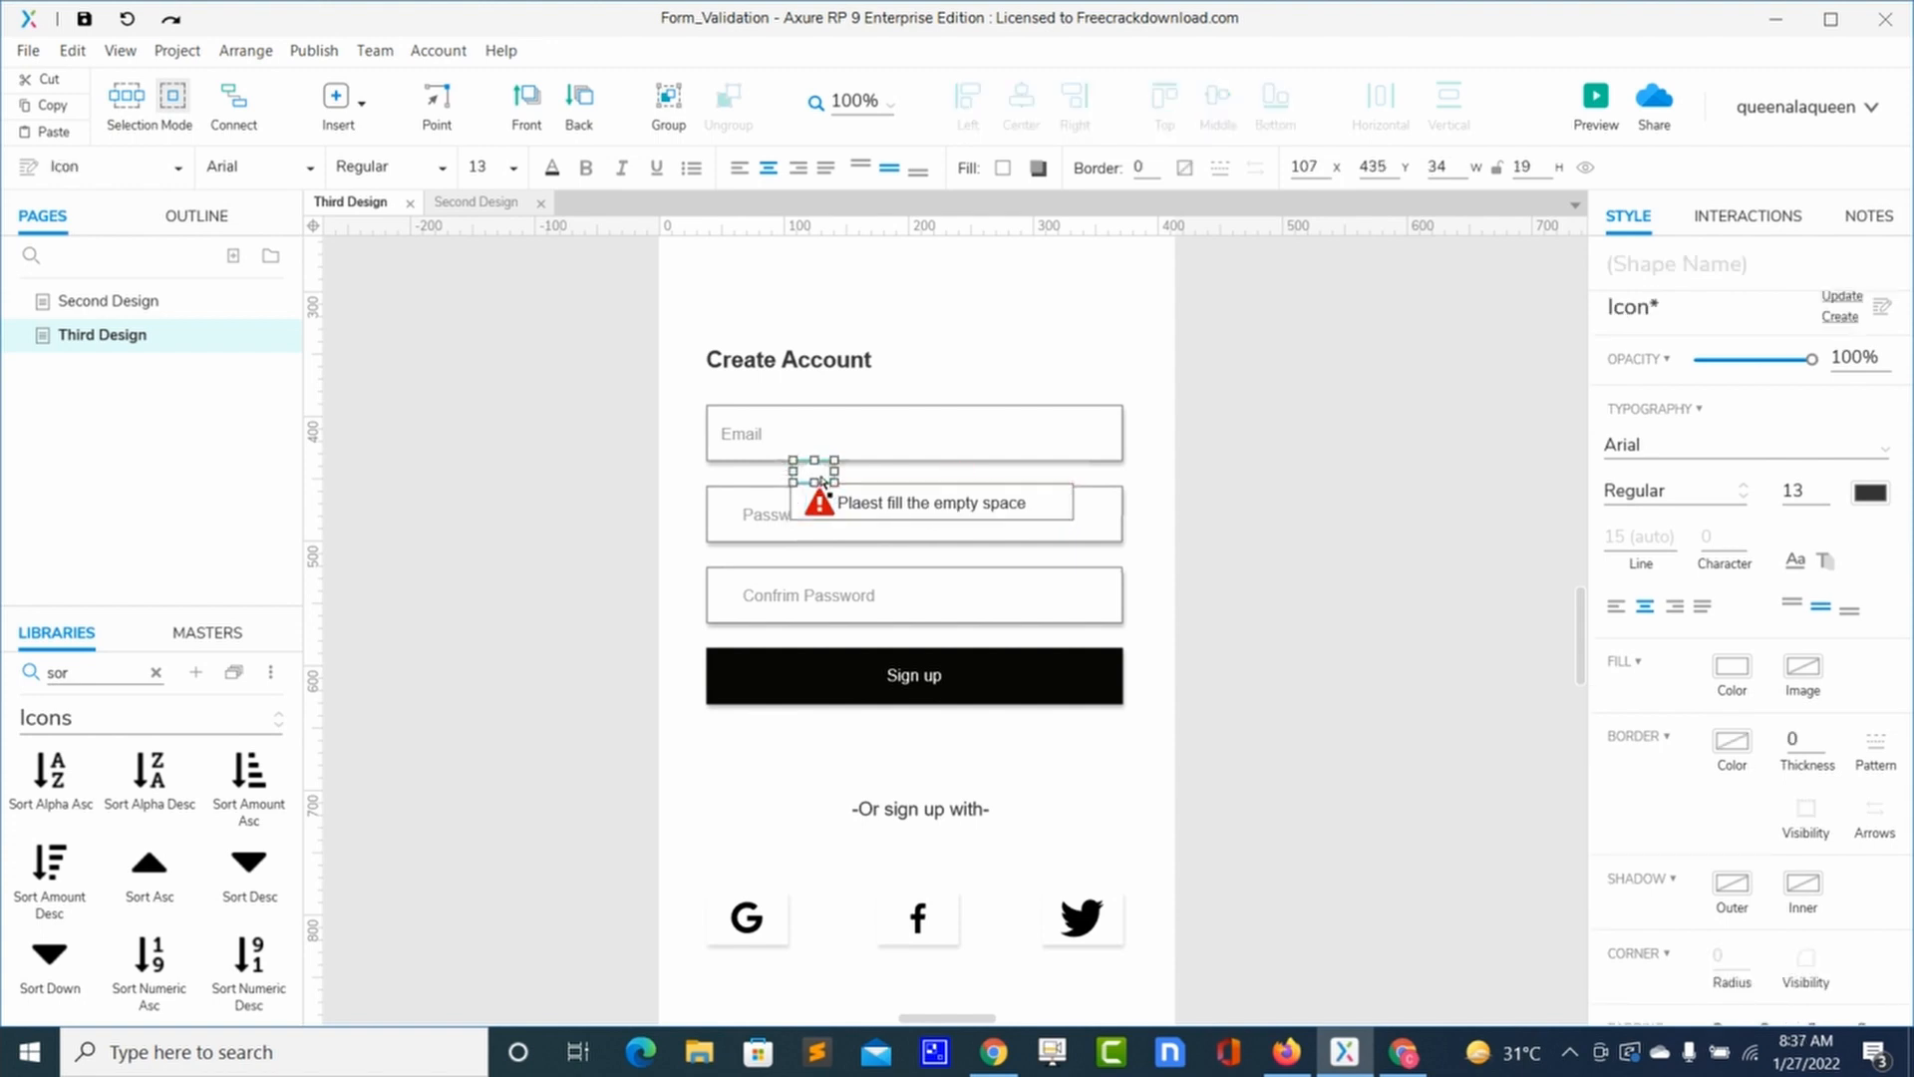
# Step: Give the warning box an outer shadow at 9% opacity
pyautogui.click(183, 219)
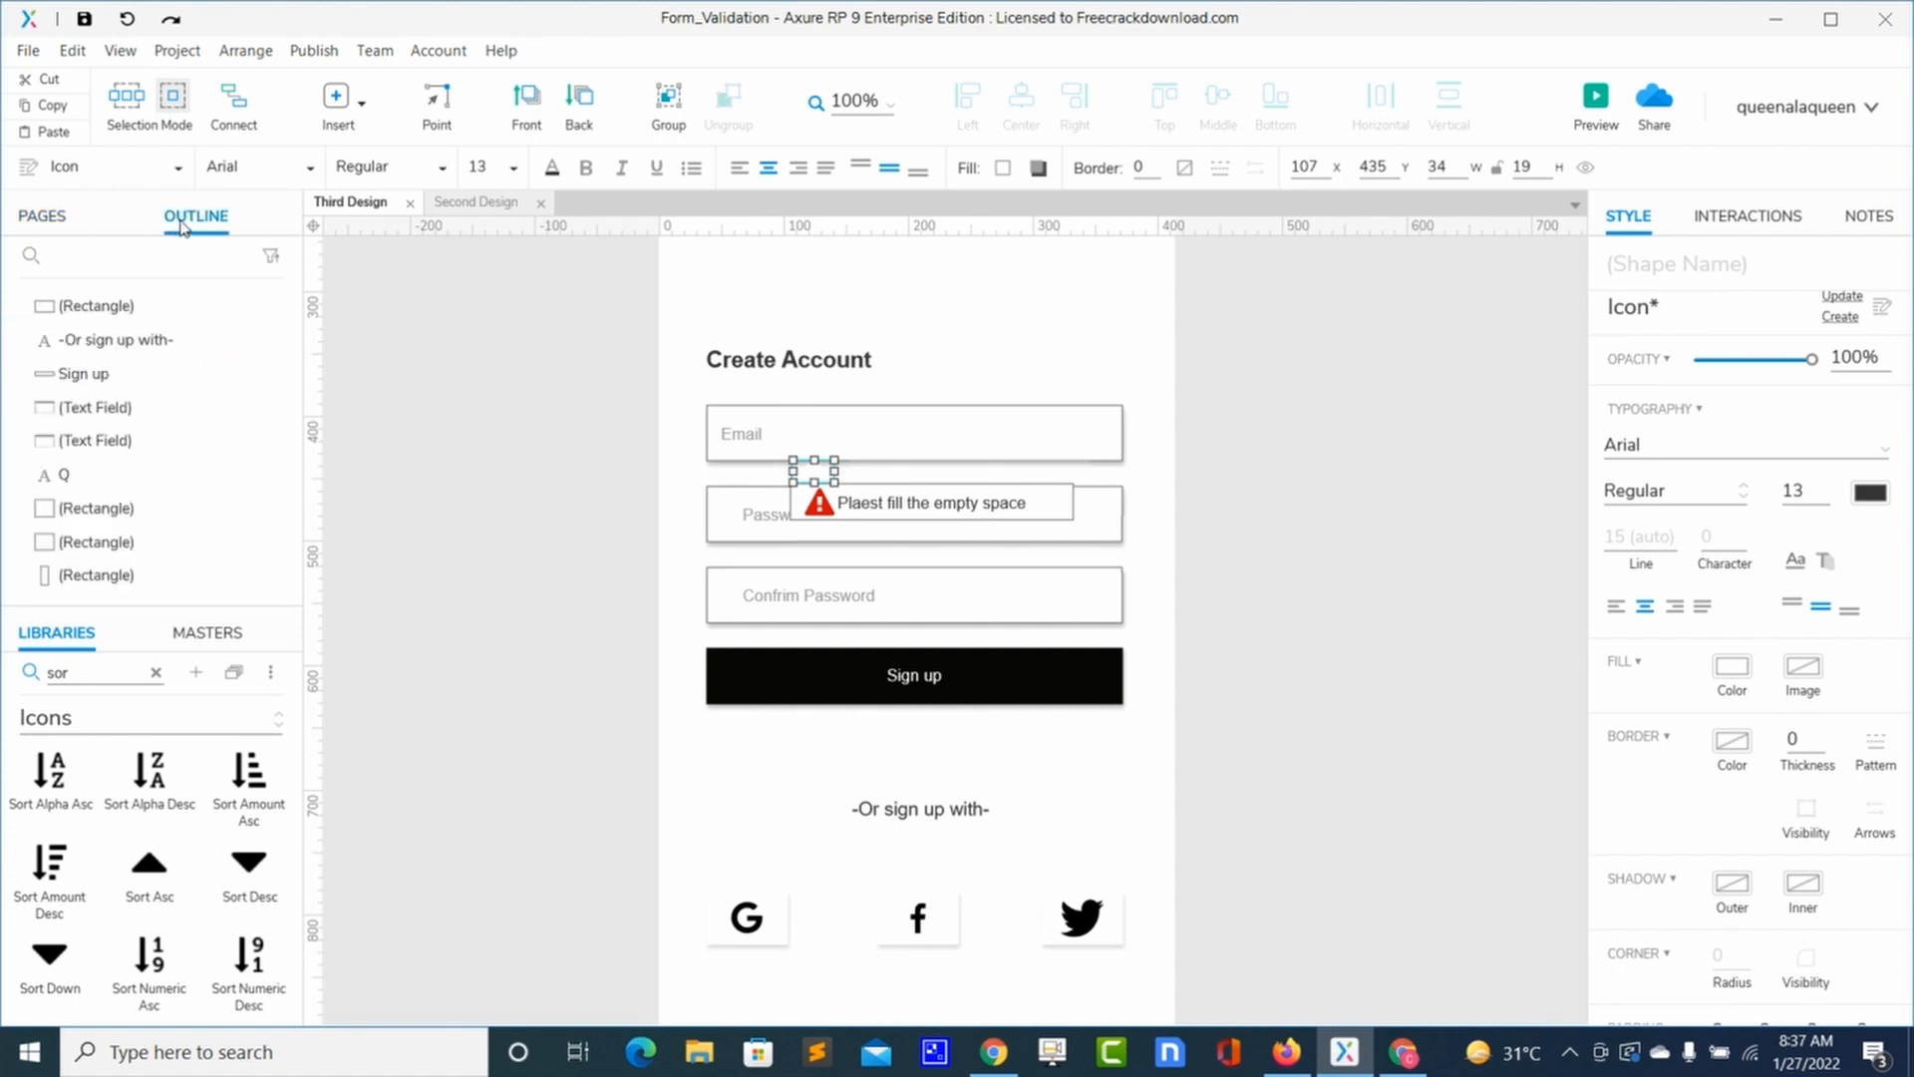
pyautogui.click(868, 445)
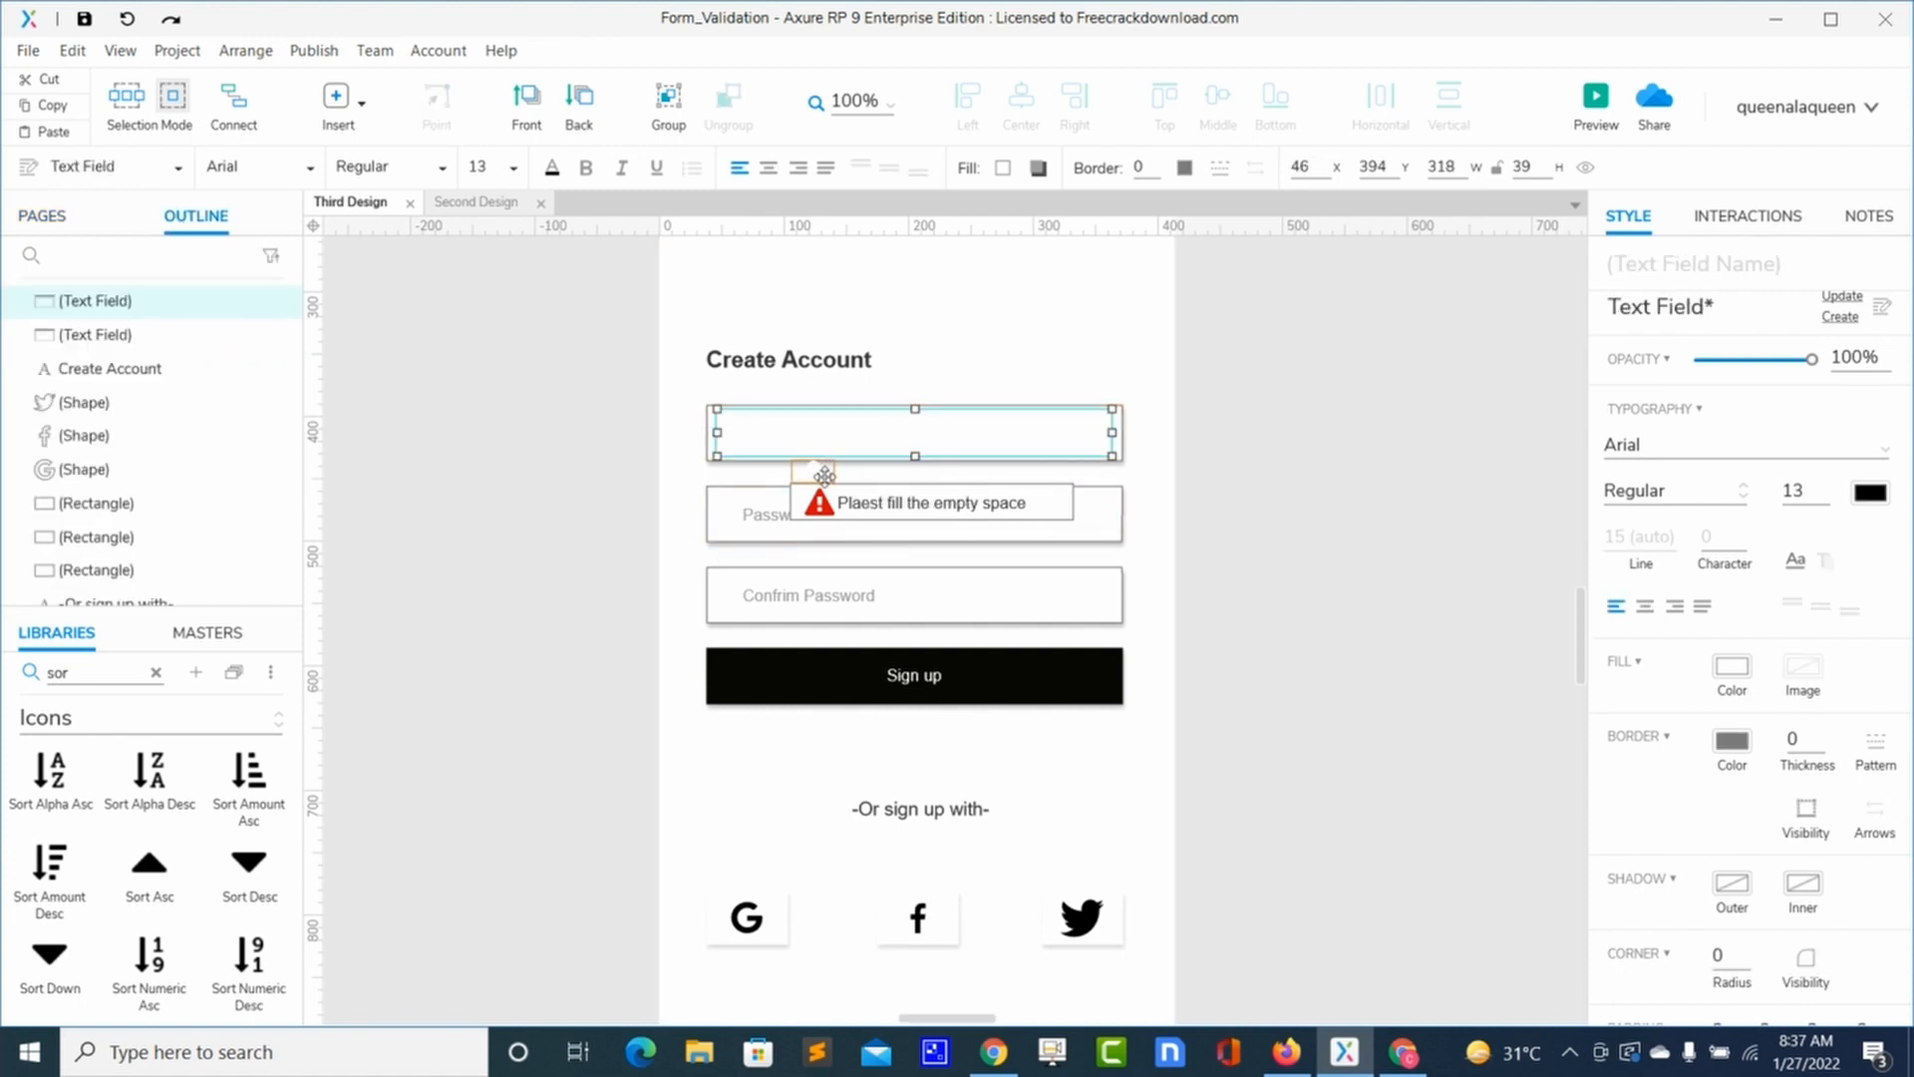
pyautogui.click(1019, 500)
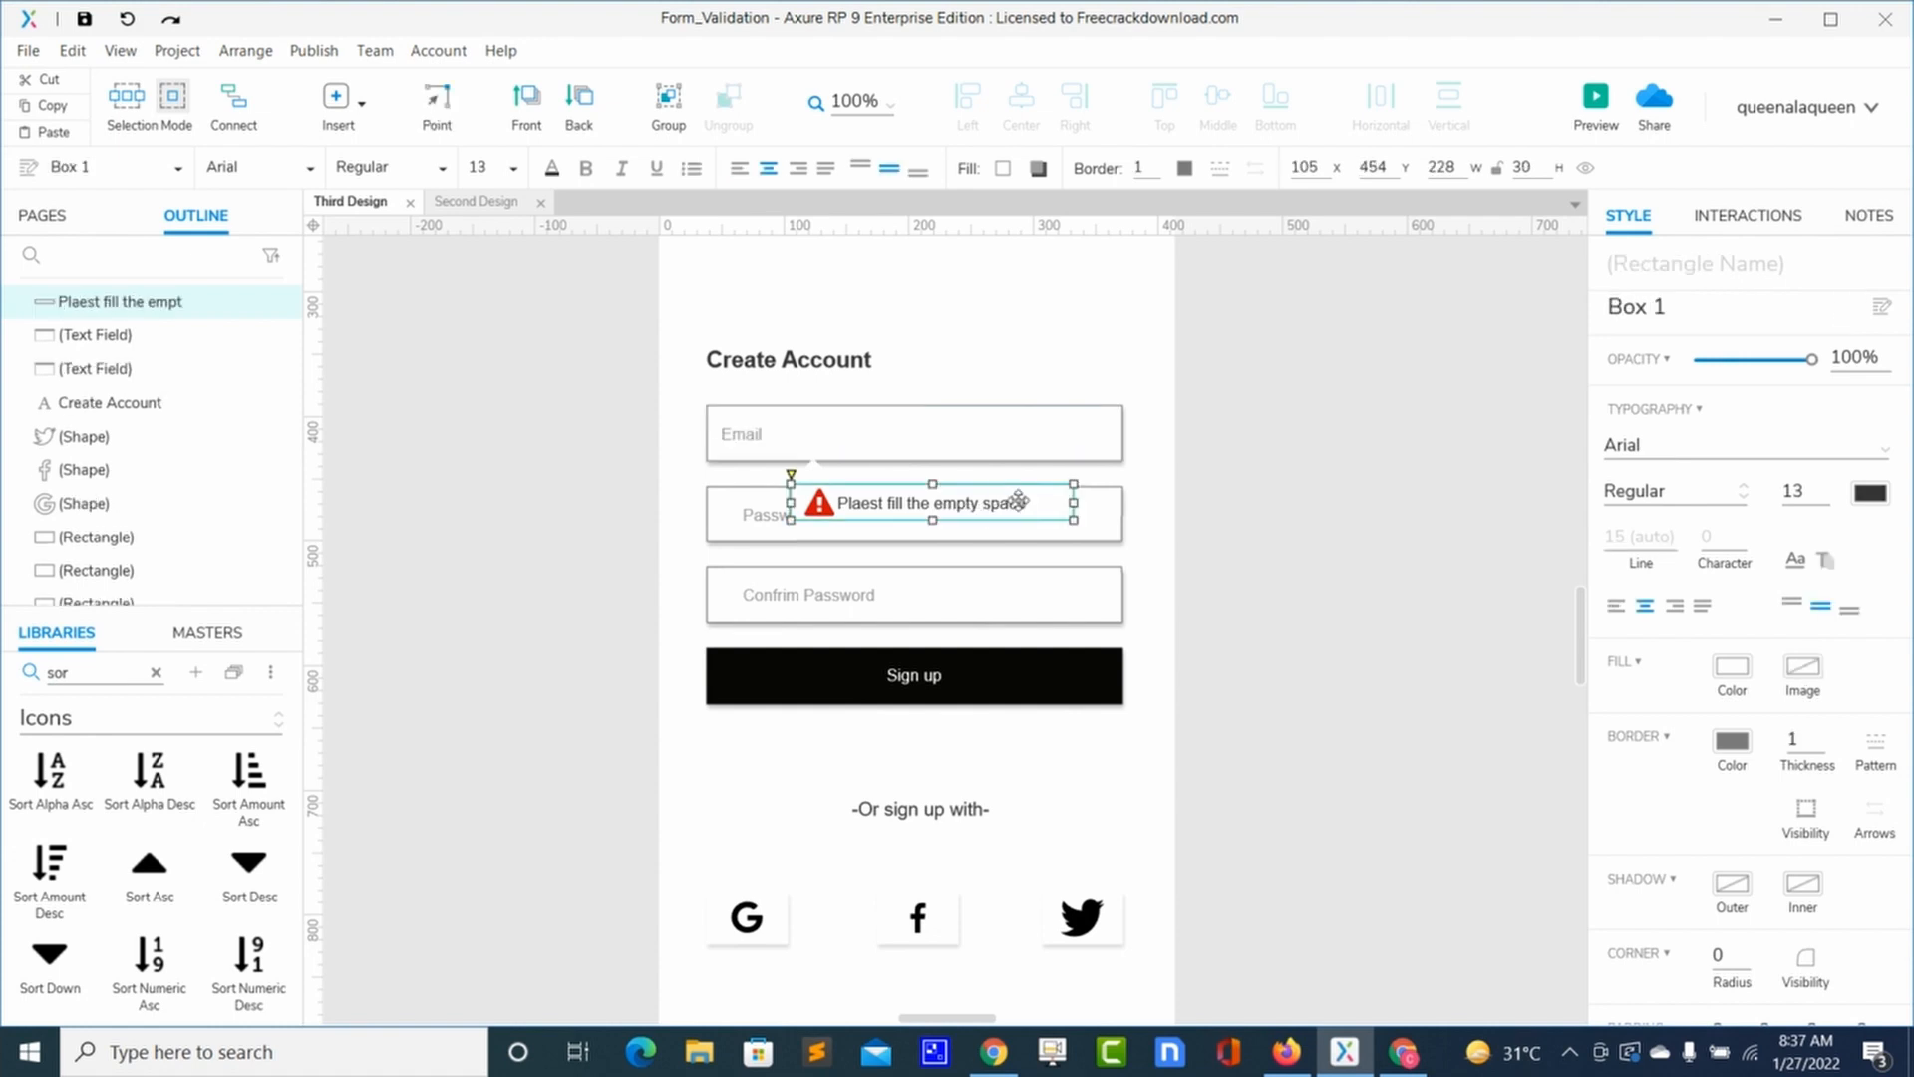
pyautogui.click(1732, 884)
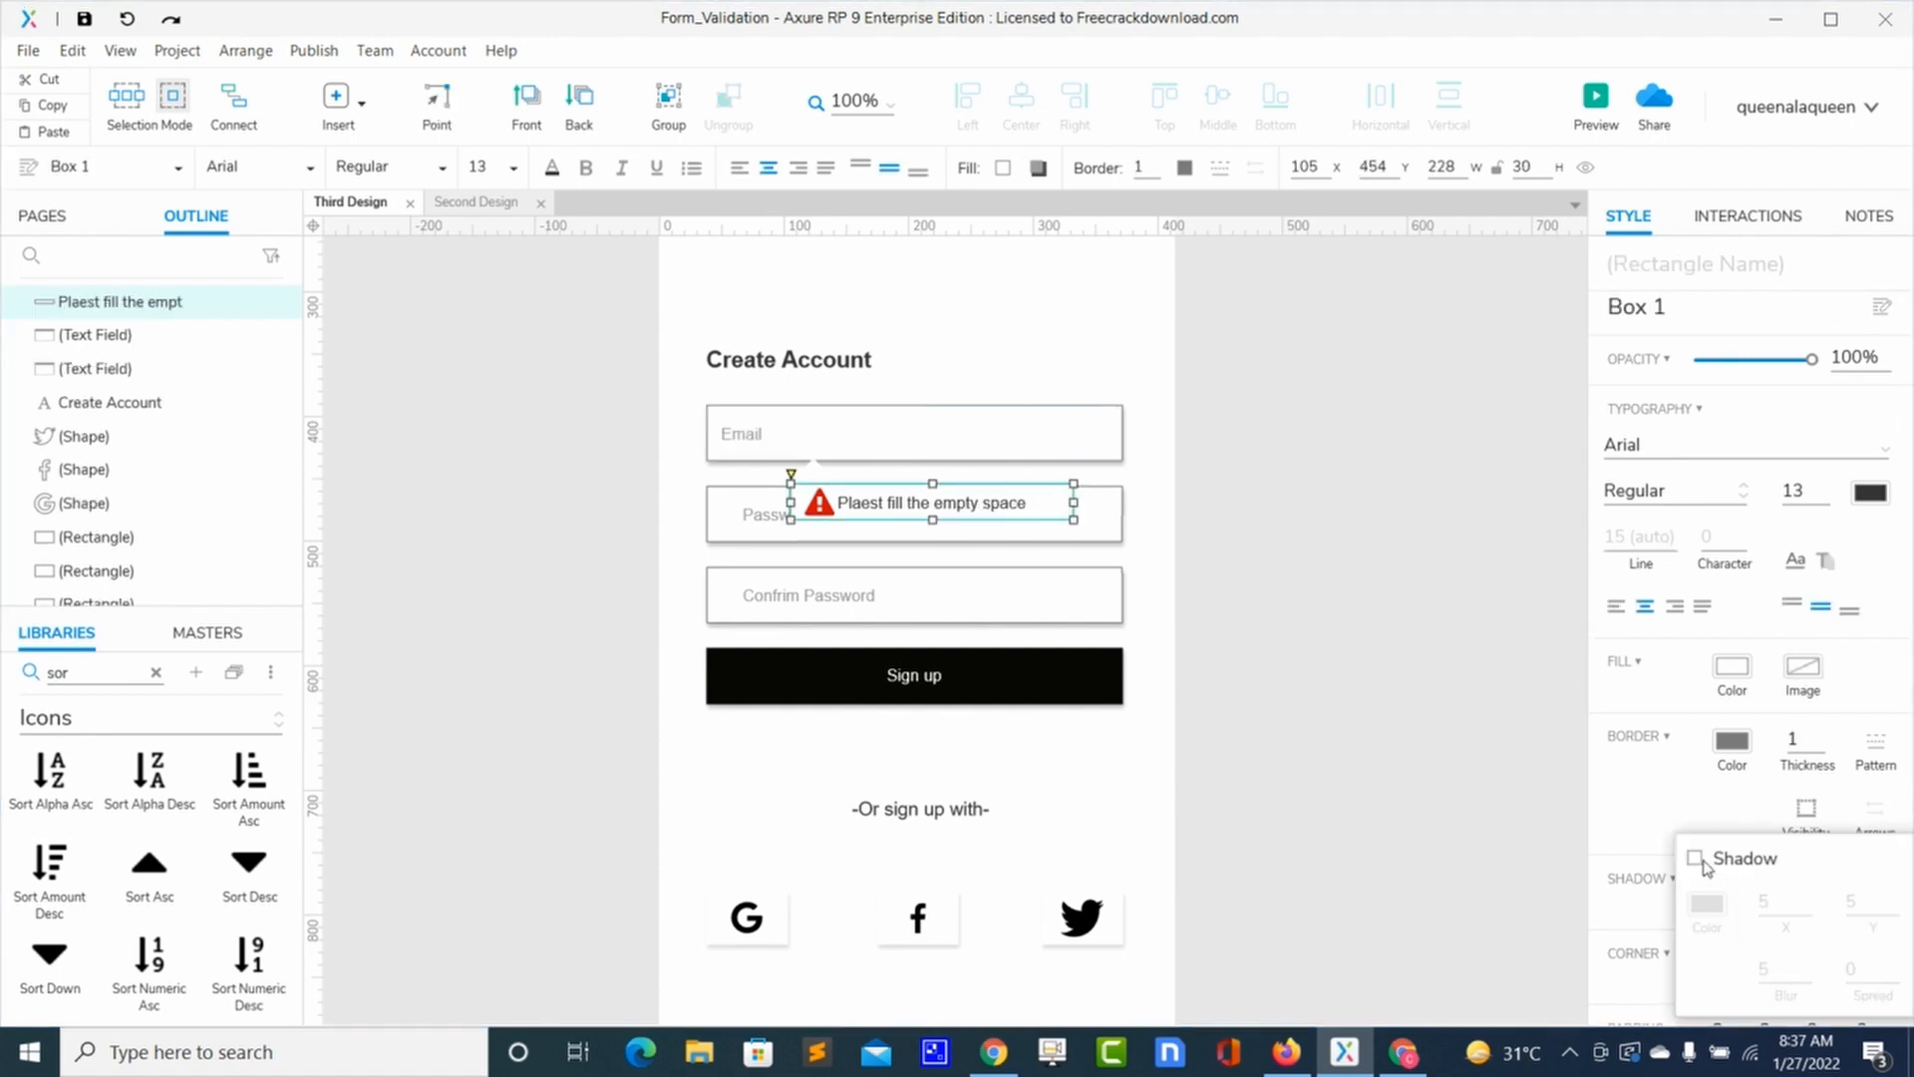
pyautogui.click(1696, 858)
pyautogui.click(1705, 907)
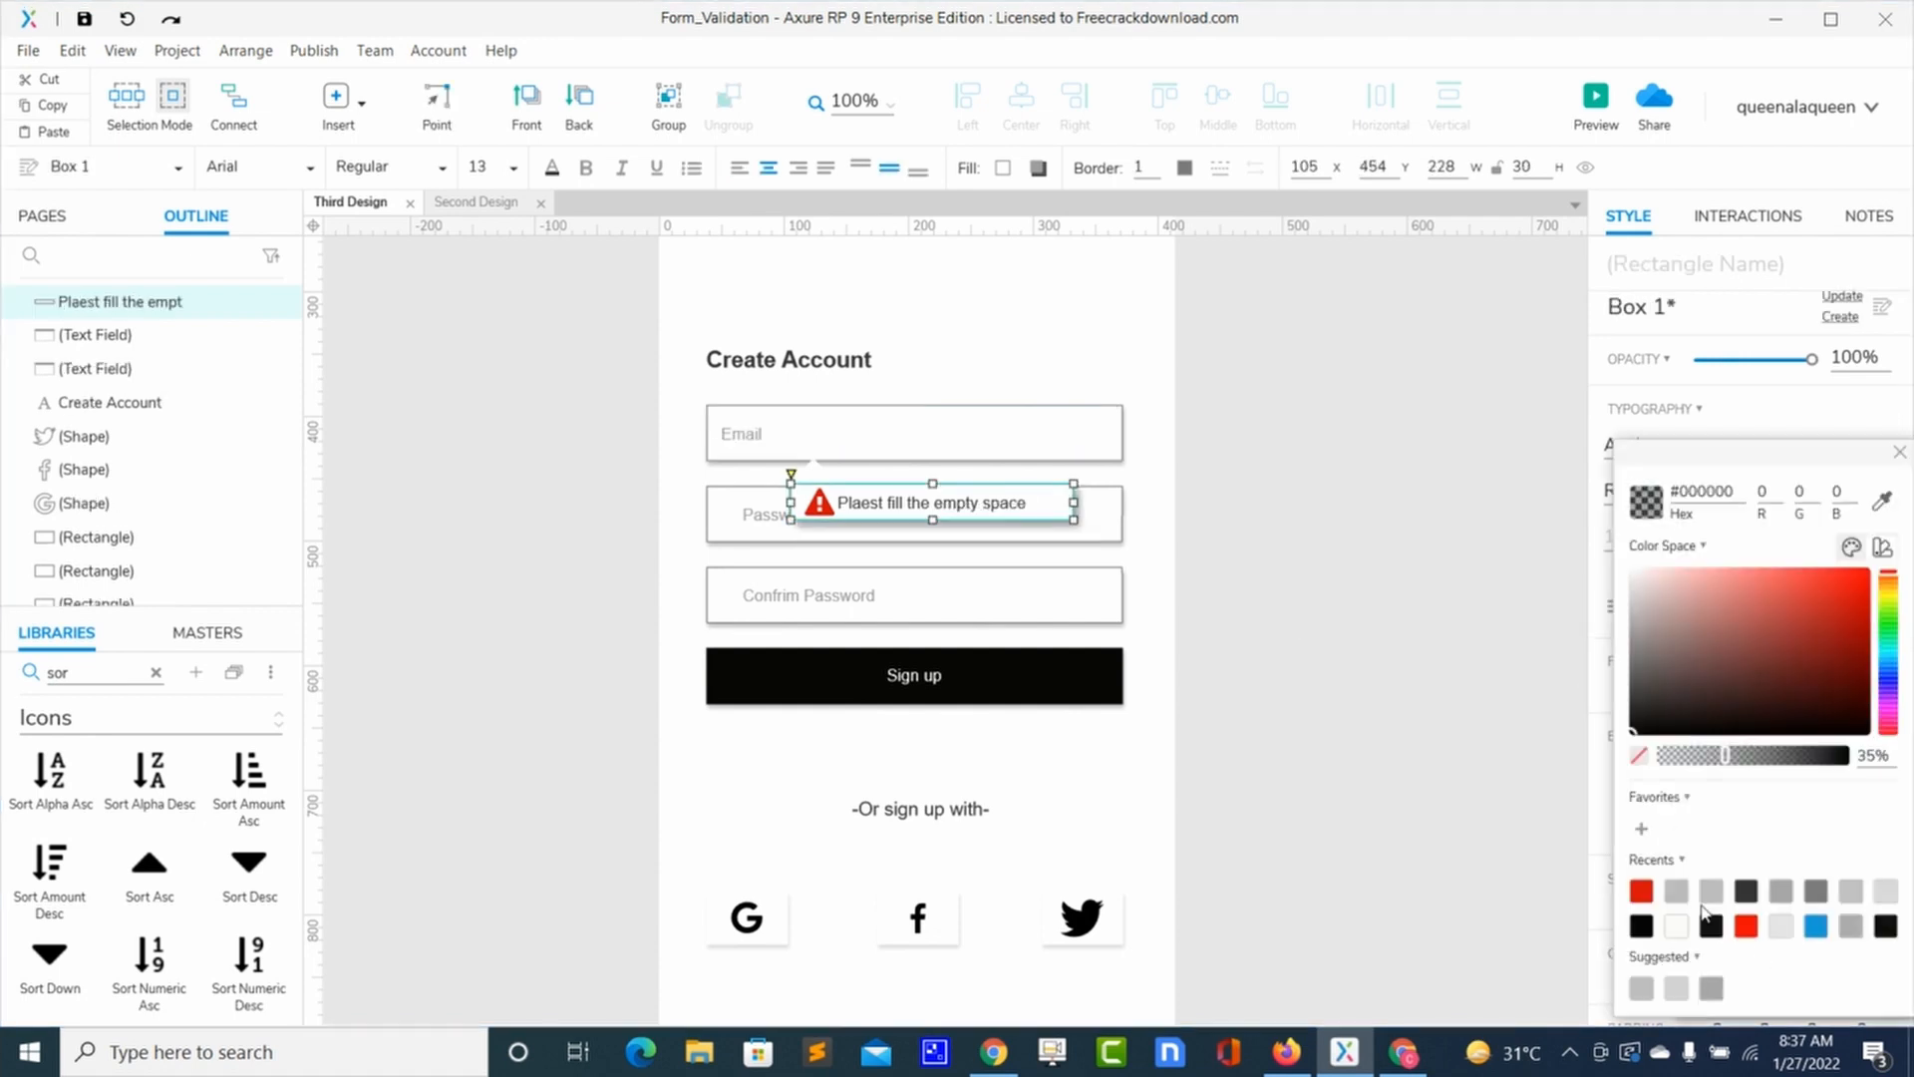
pyautogui.click(1713, 760)
pyautogui.moveTo(1707, 763); pyautogui.dragTo(1677, 765)
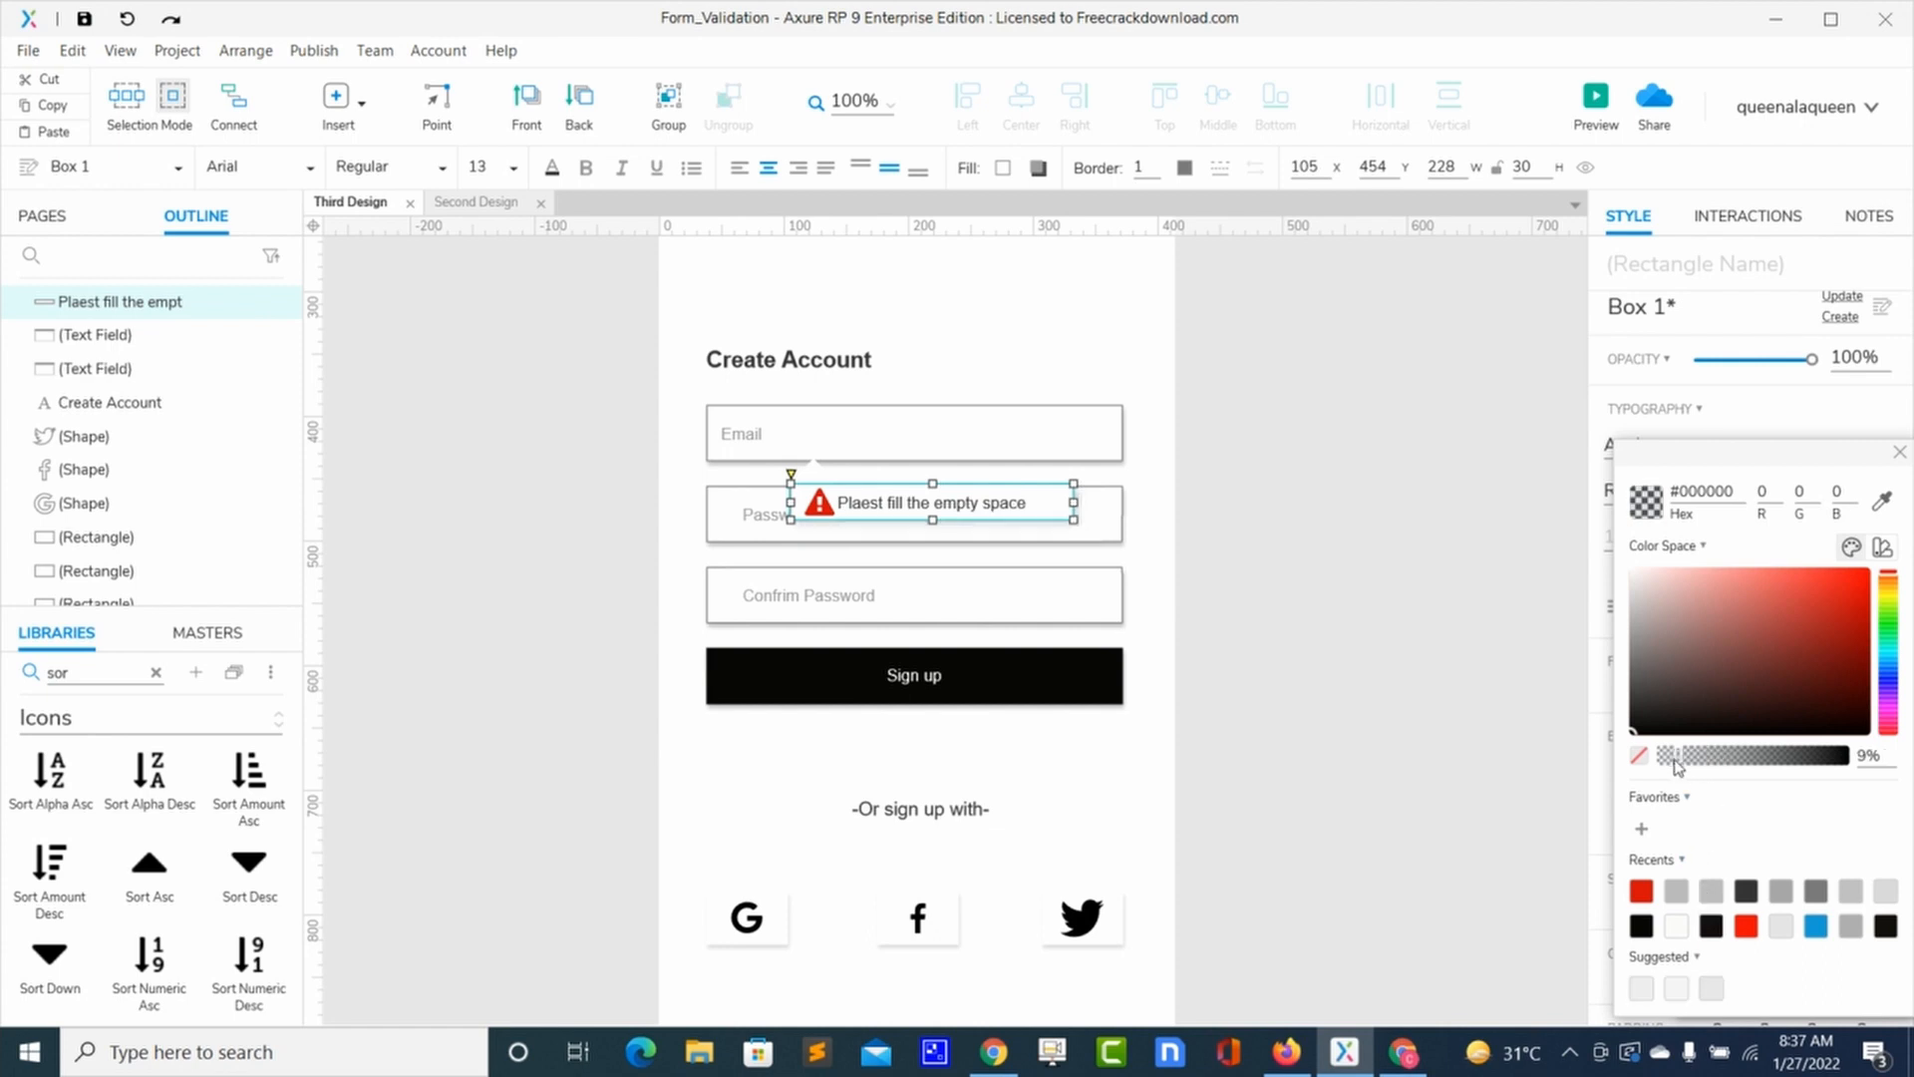
pyautogui.click(1900, 454)
pyautogui.click(1402, 634)
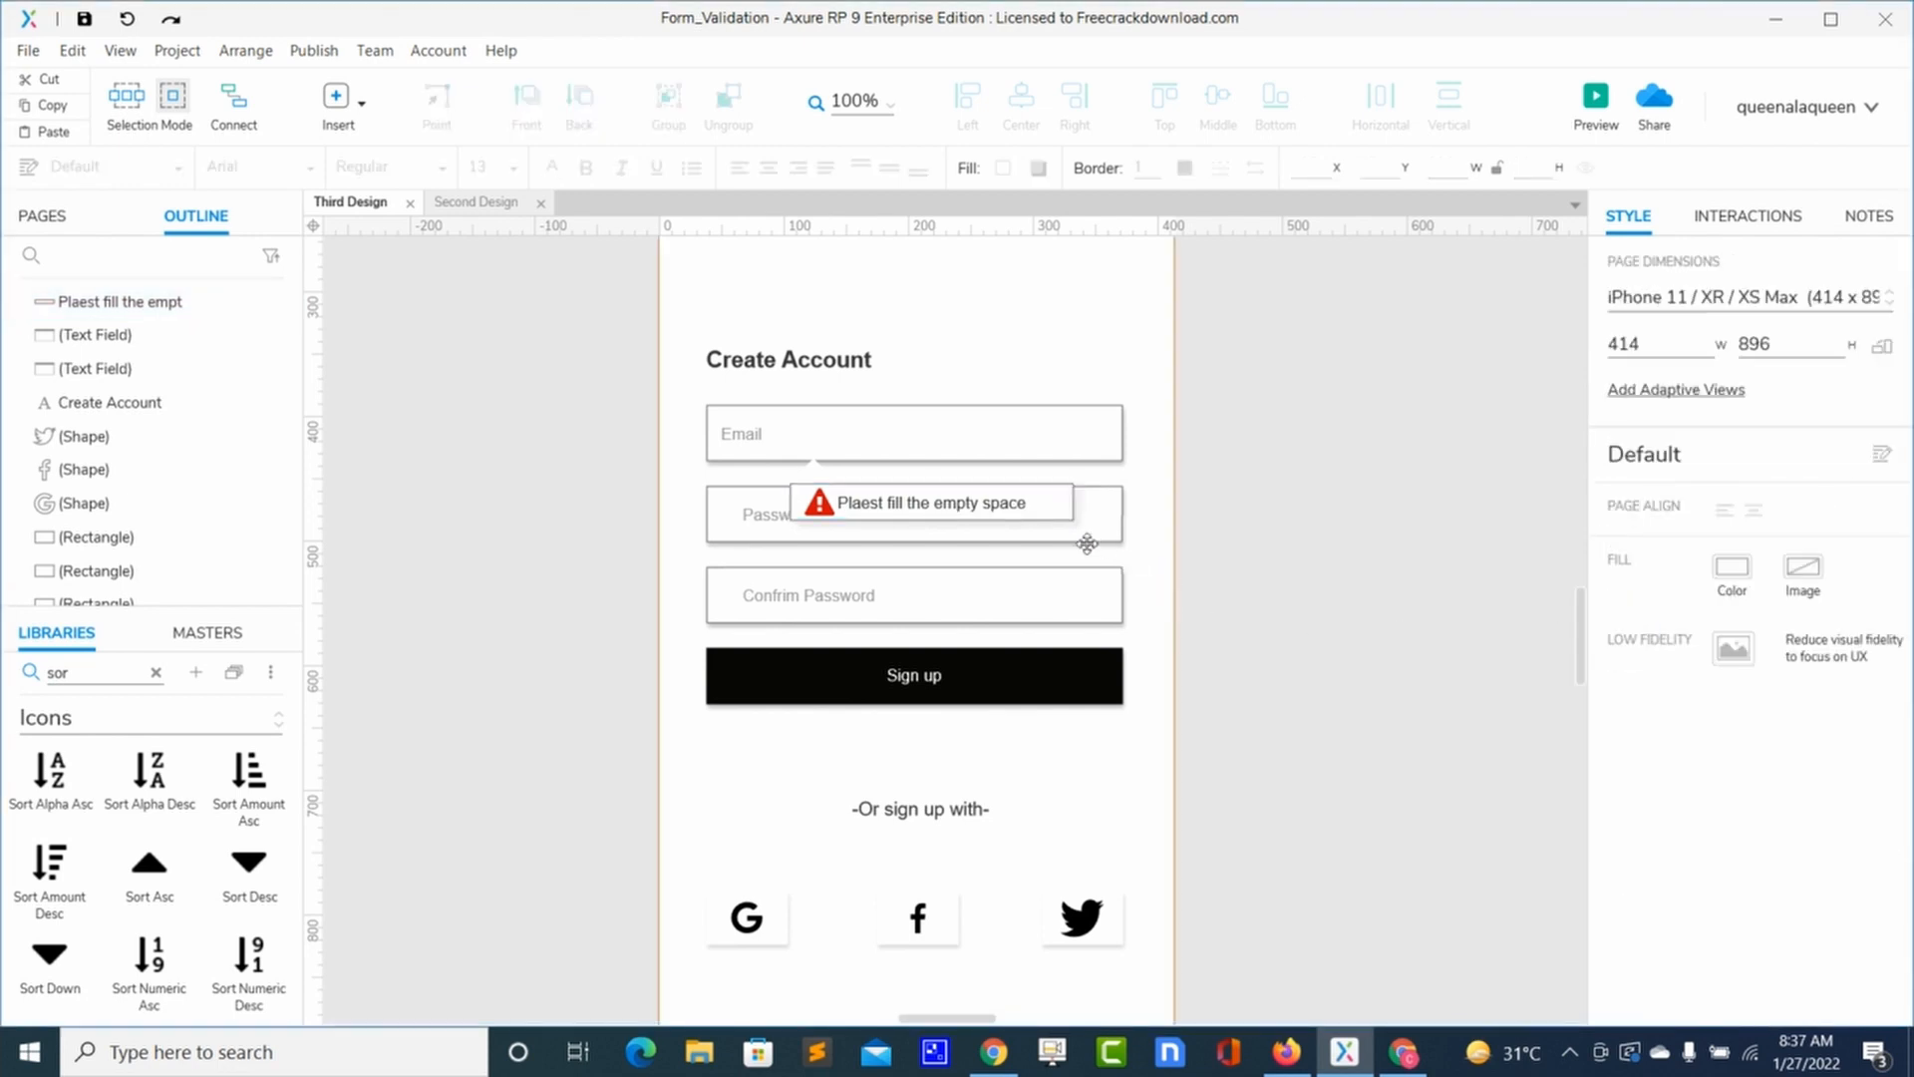
pyautogui.click(1069, 510)
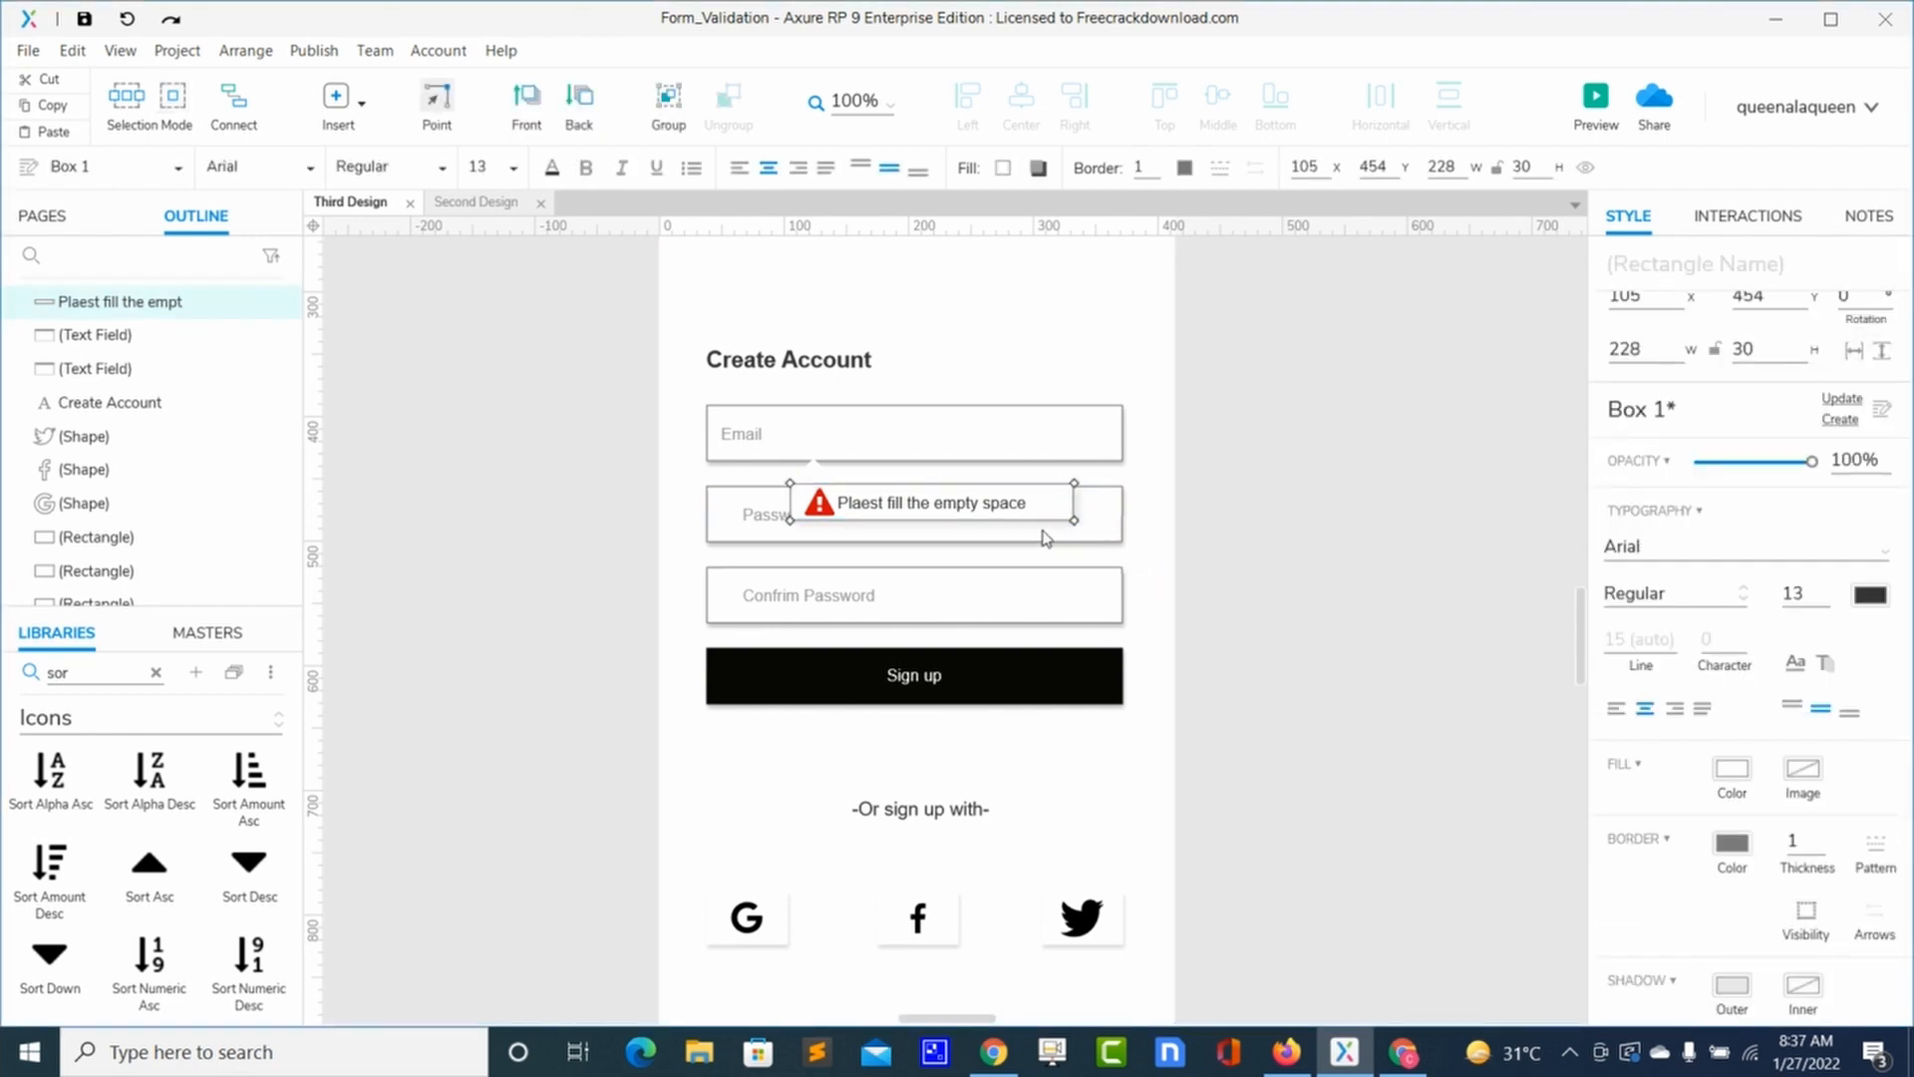
pyautogui.click(1452, 812)
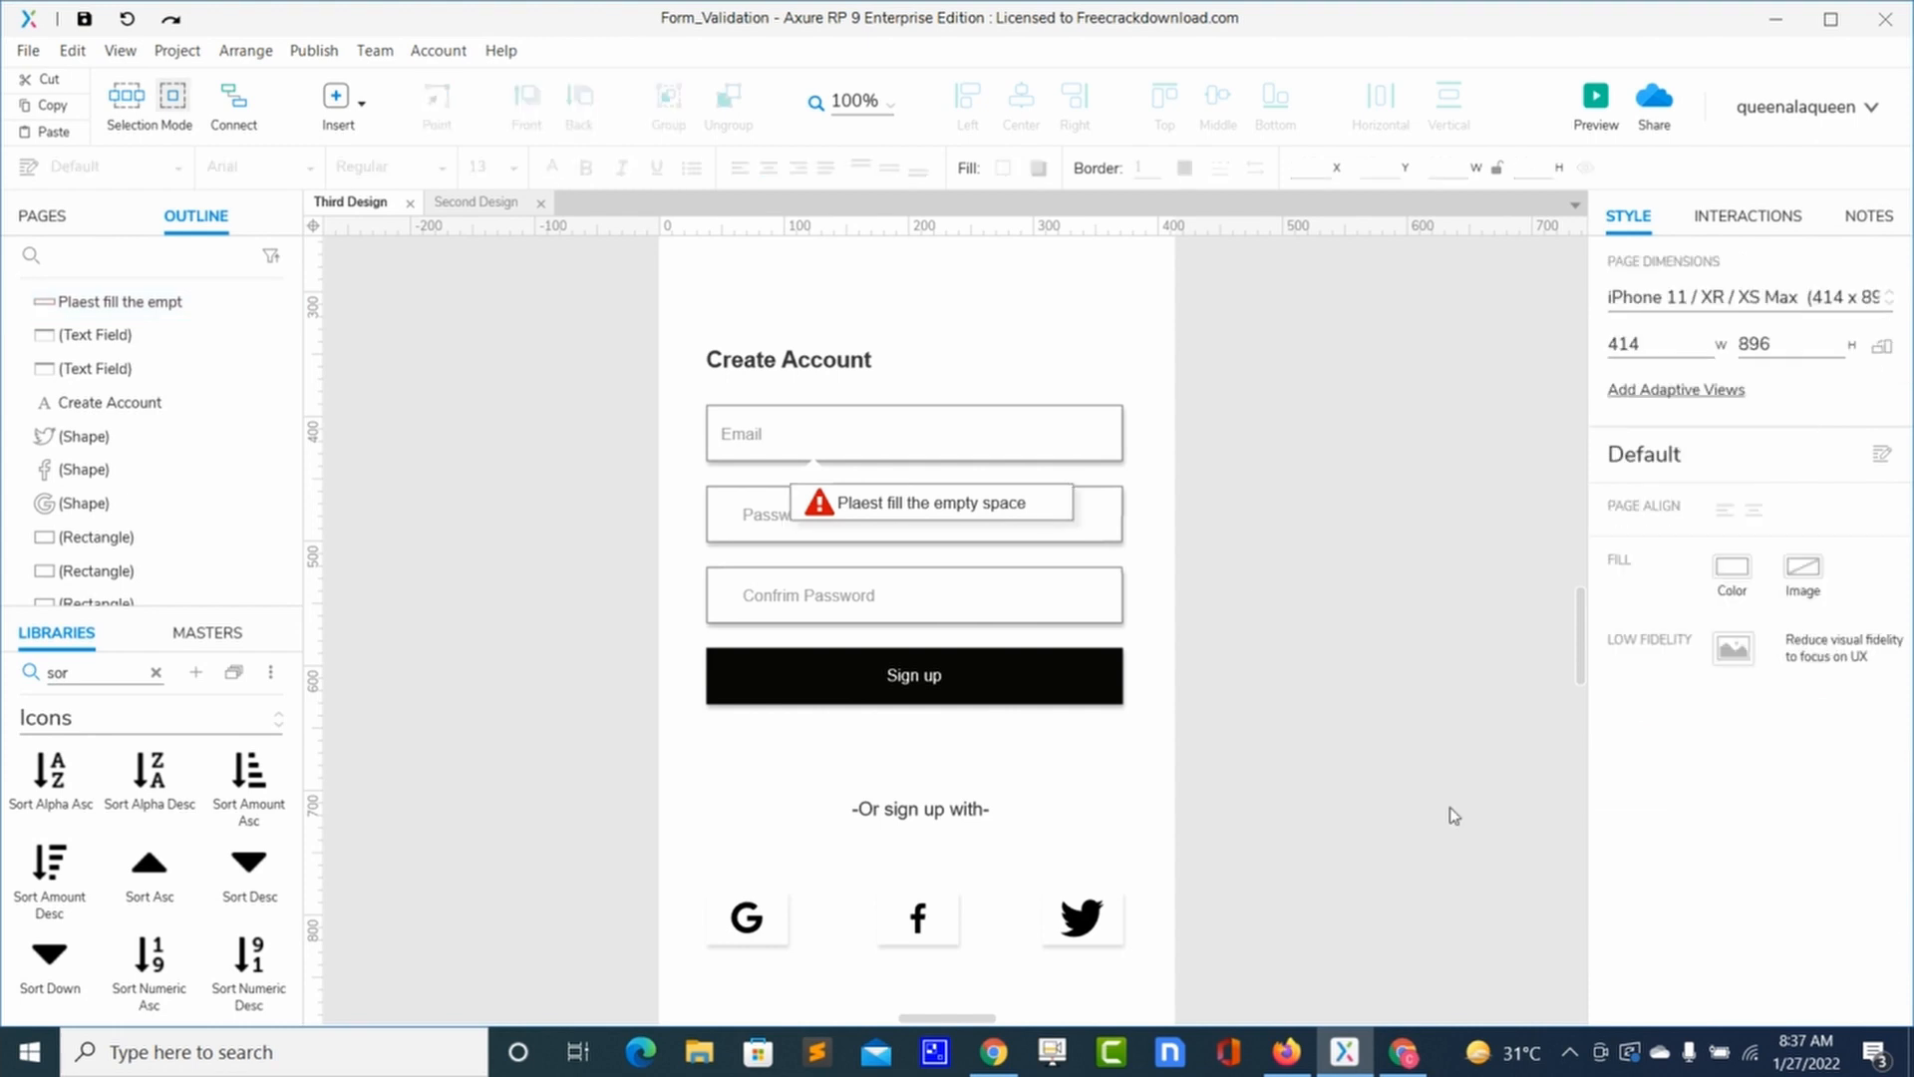
pyautogui.click(1052, 505)
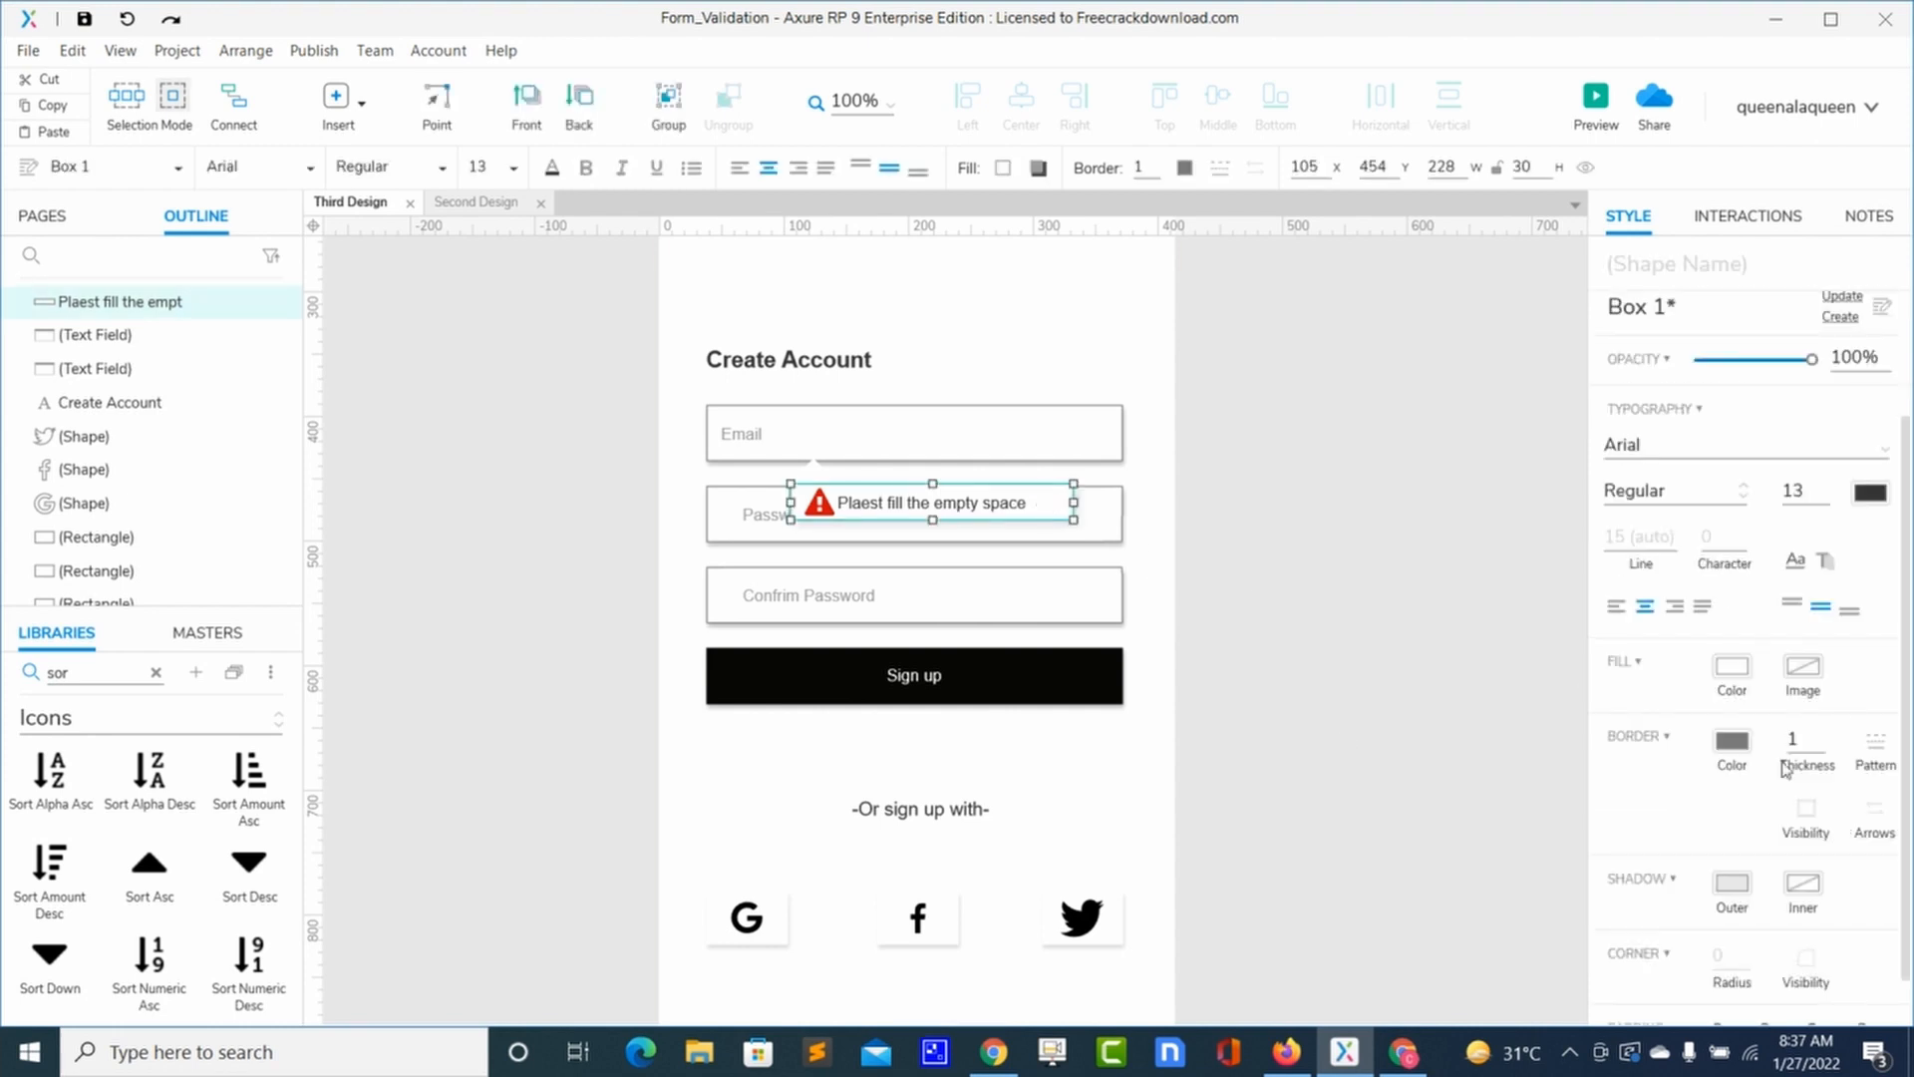
# Step: Fade the warning box's border colour to 16% opacity
pyautogui.click(1747, 755)
pyautogui.moveTo(1723, 757); pyautogui.dragTo(1710, 763)
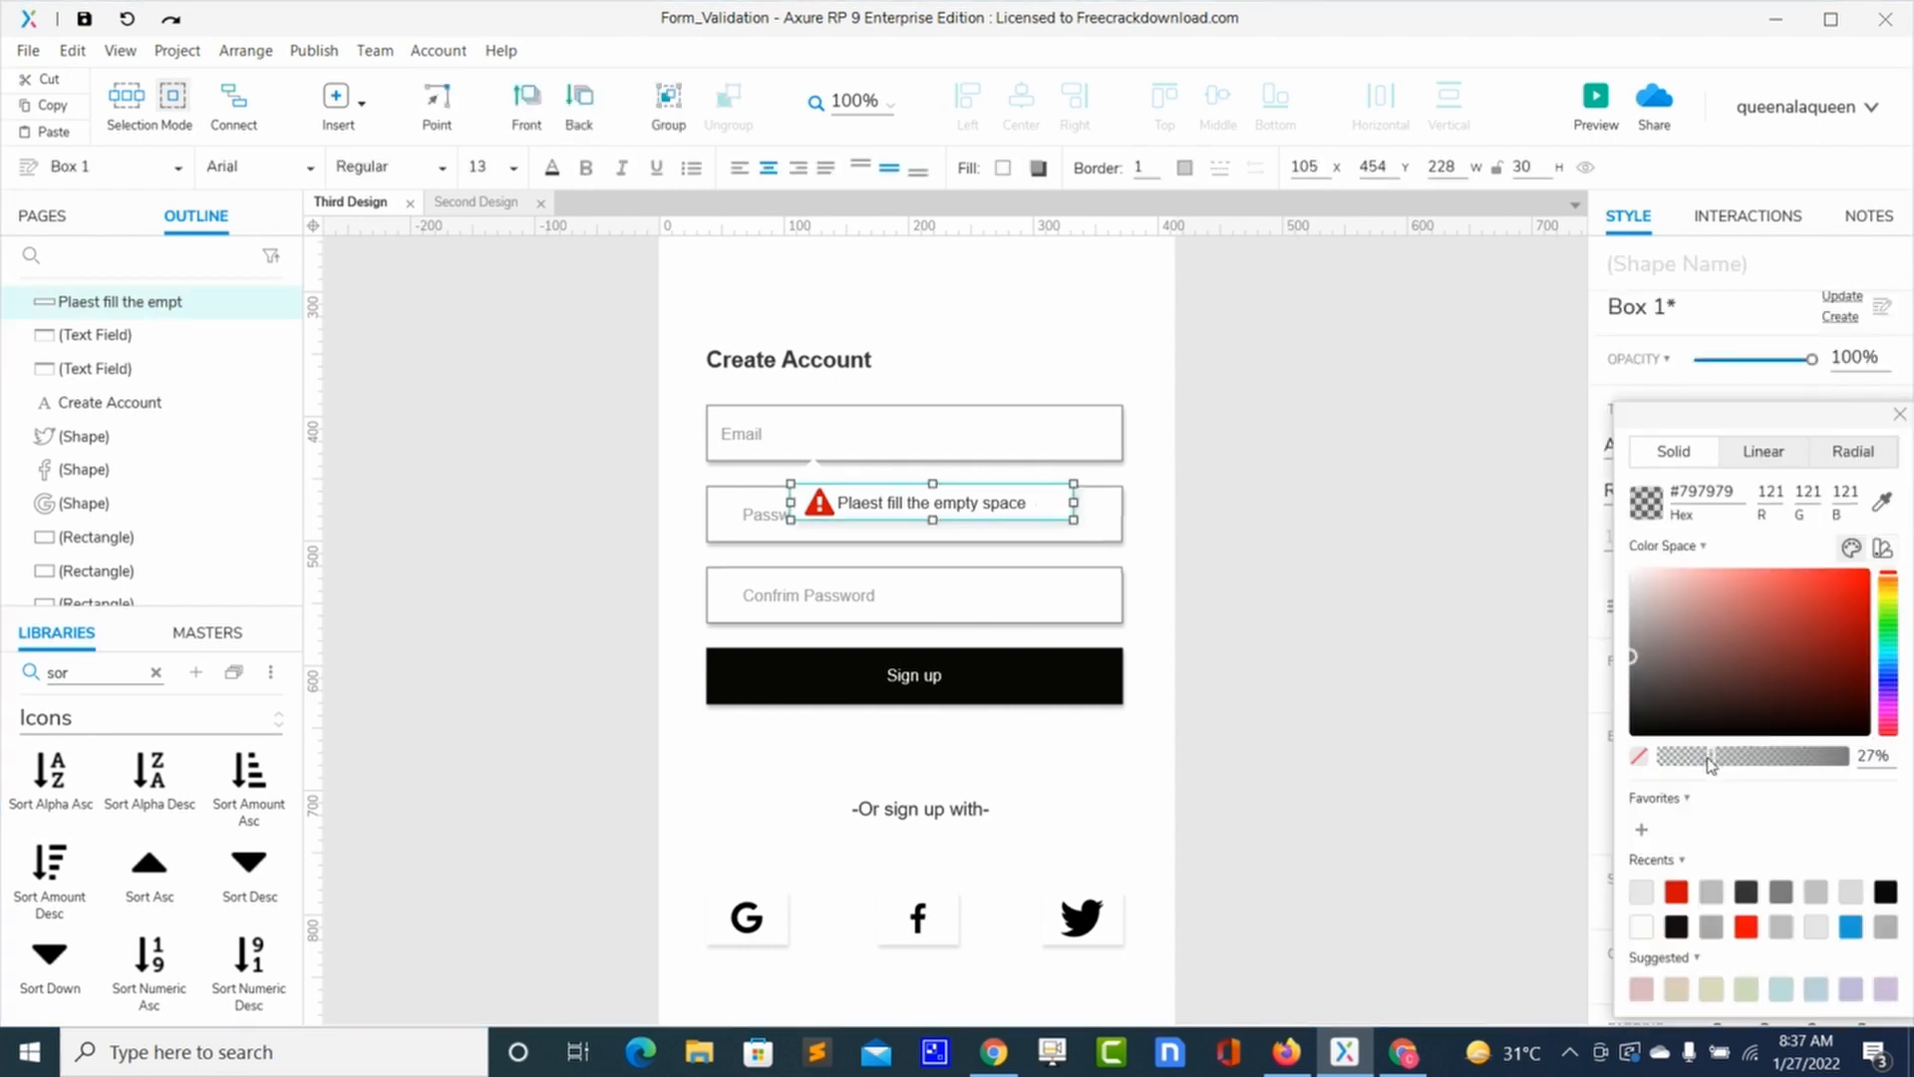
pyautogui.click(1444, 735)
pyautogui.click(1447, 737)
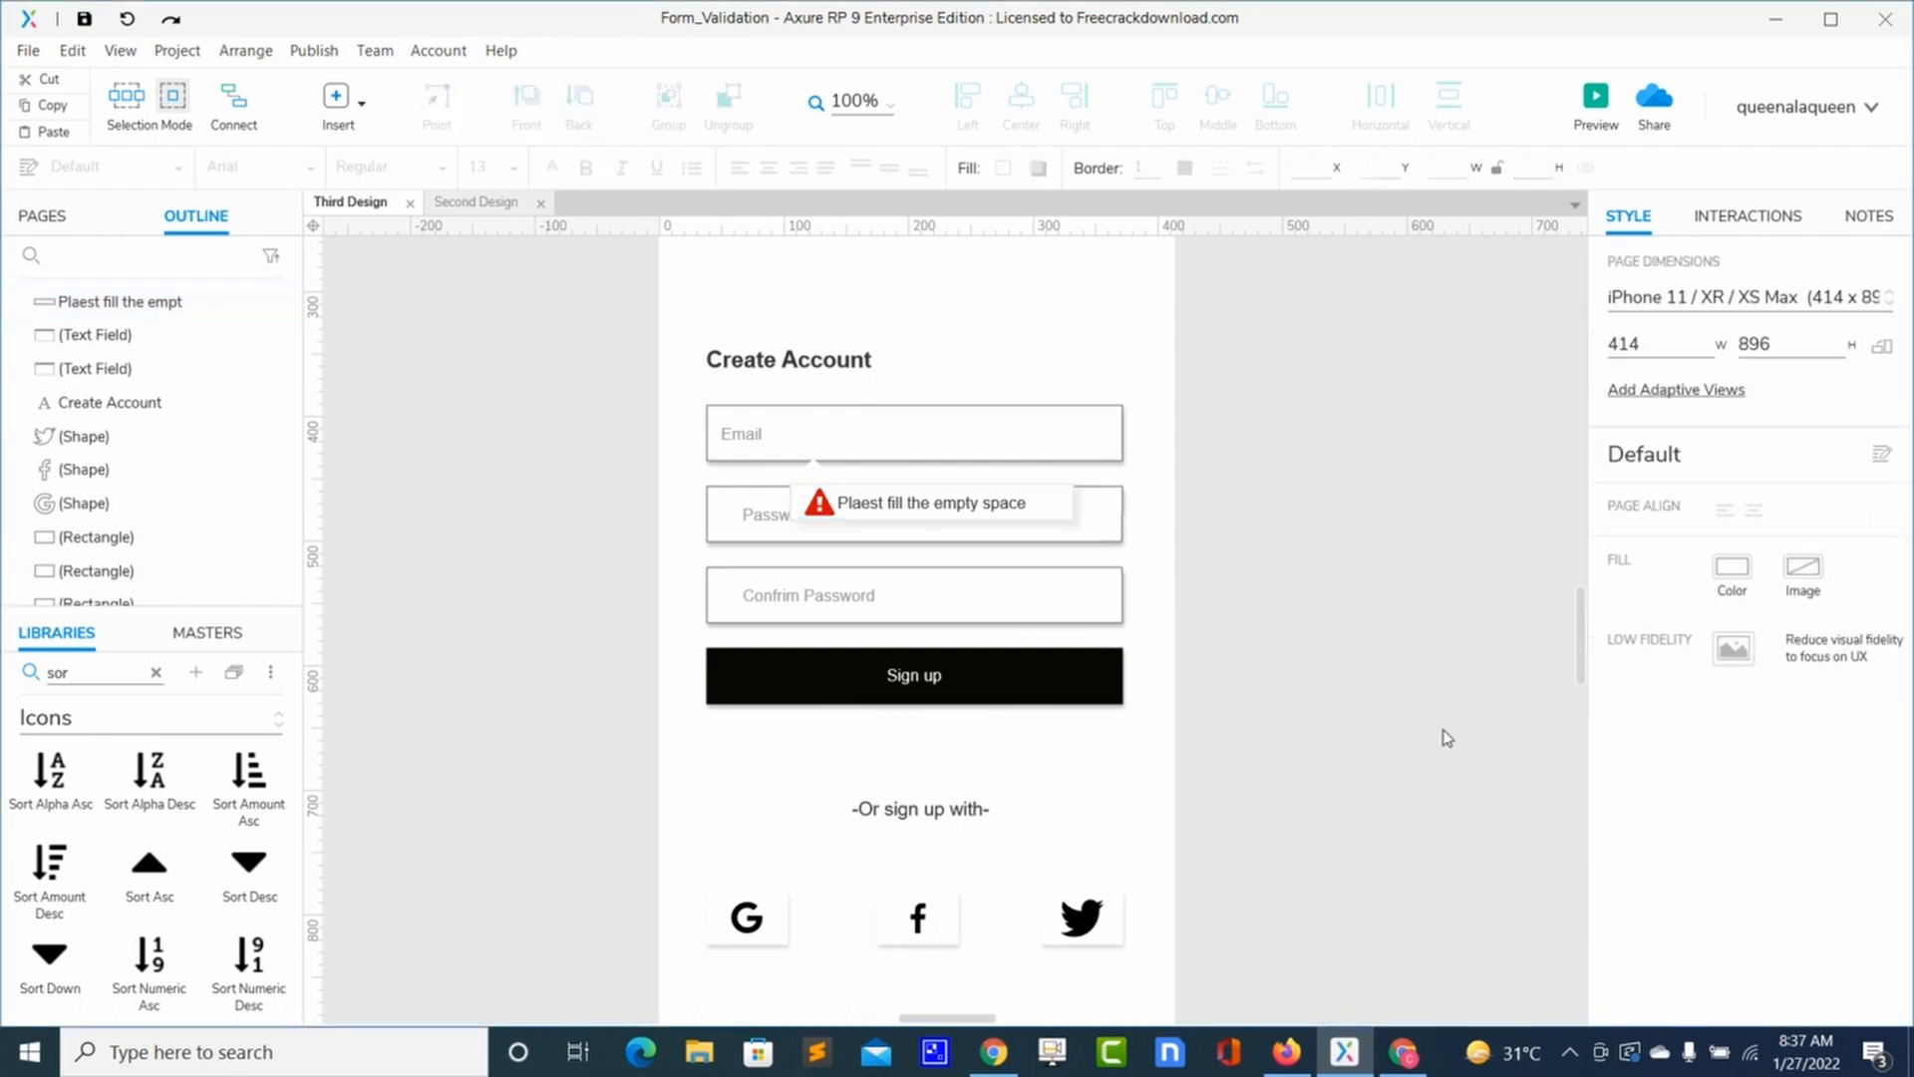
pyautogui.click(1052, 510)
pyautogui.click(1737, 750)
pyautogui.moveTo(1708, 759); pyautogui.dragTo(1690, 763)
pyautogui.click(1286, 553)
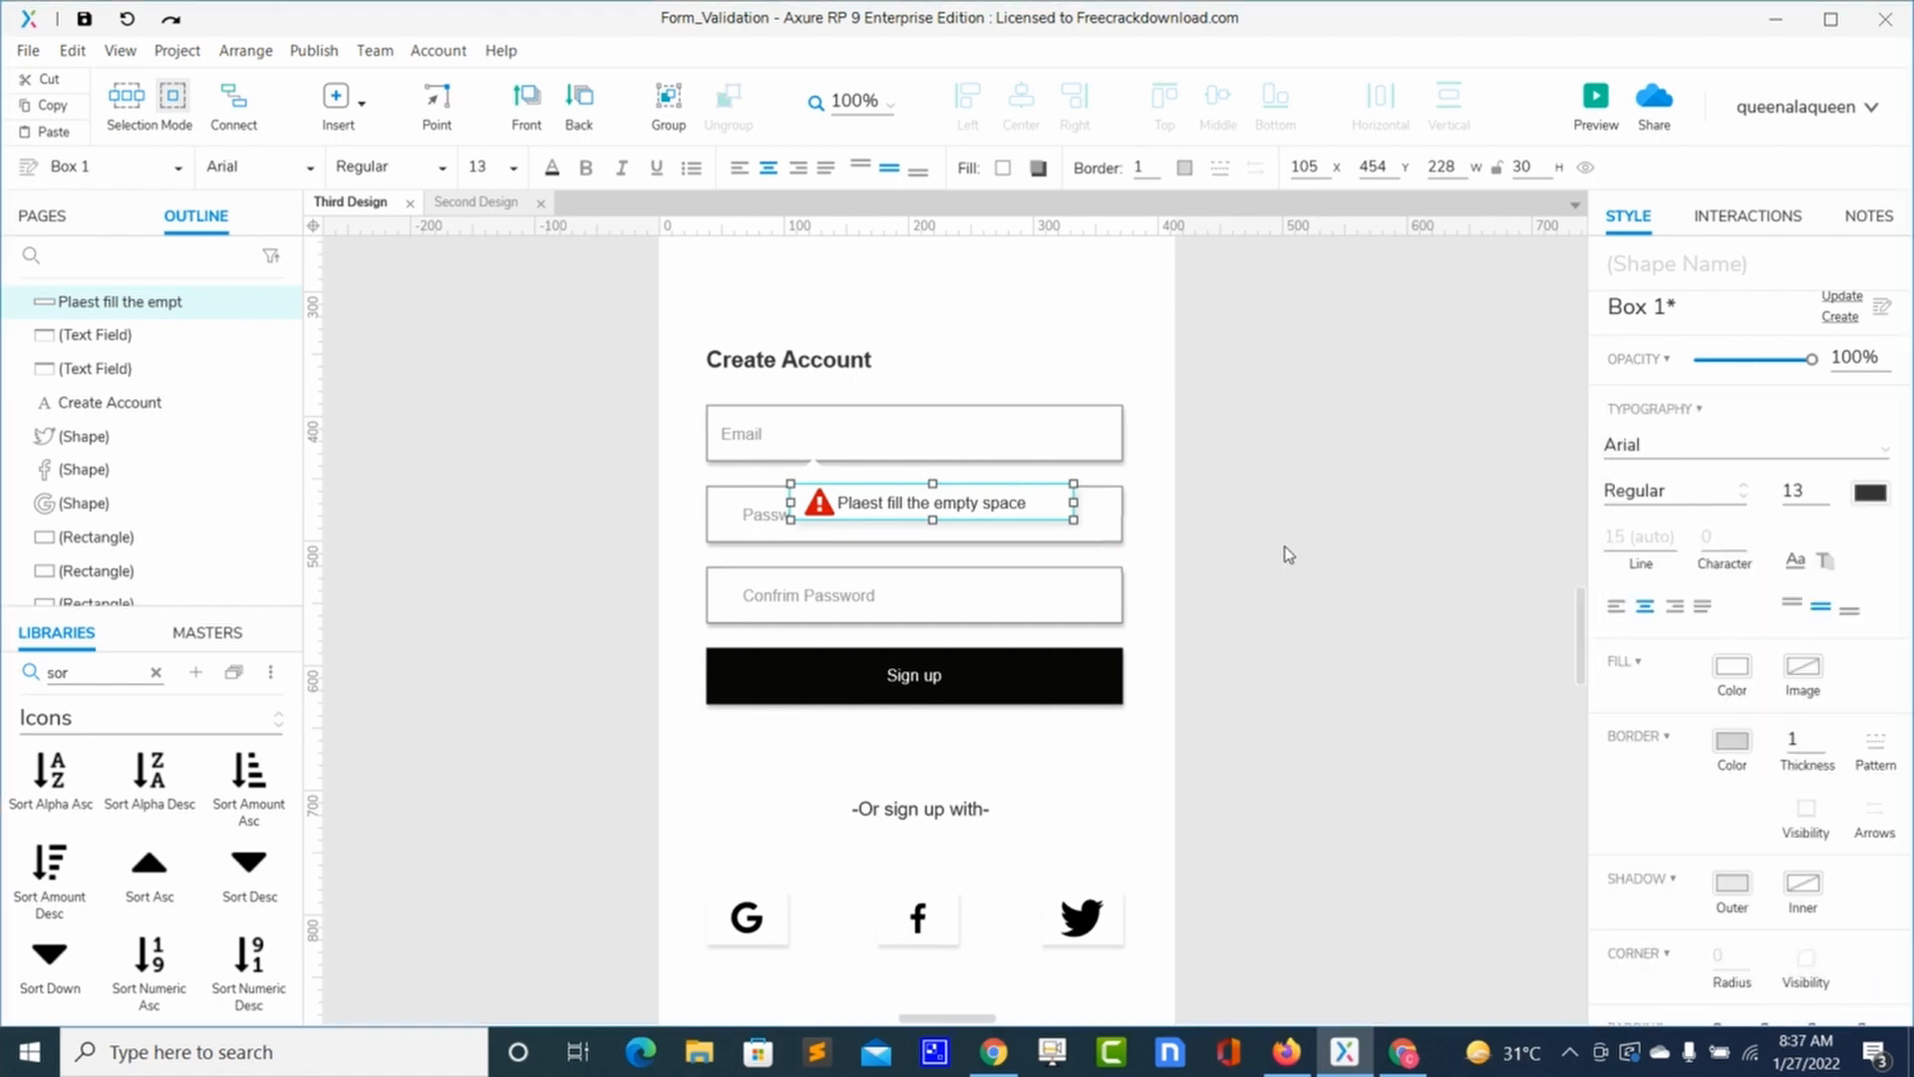
pyautogui.click(1288, 554)
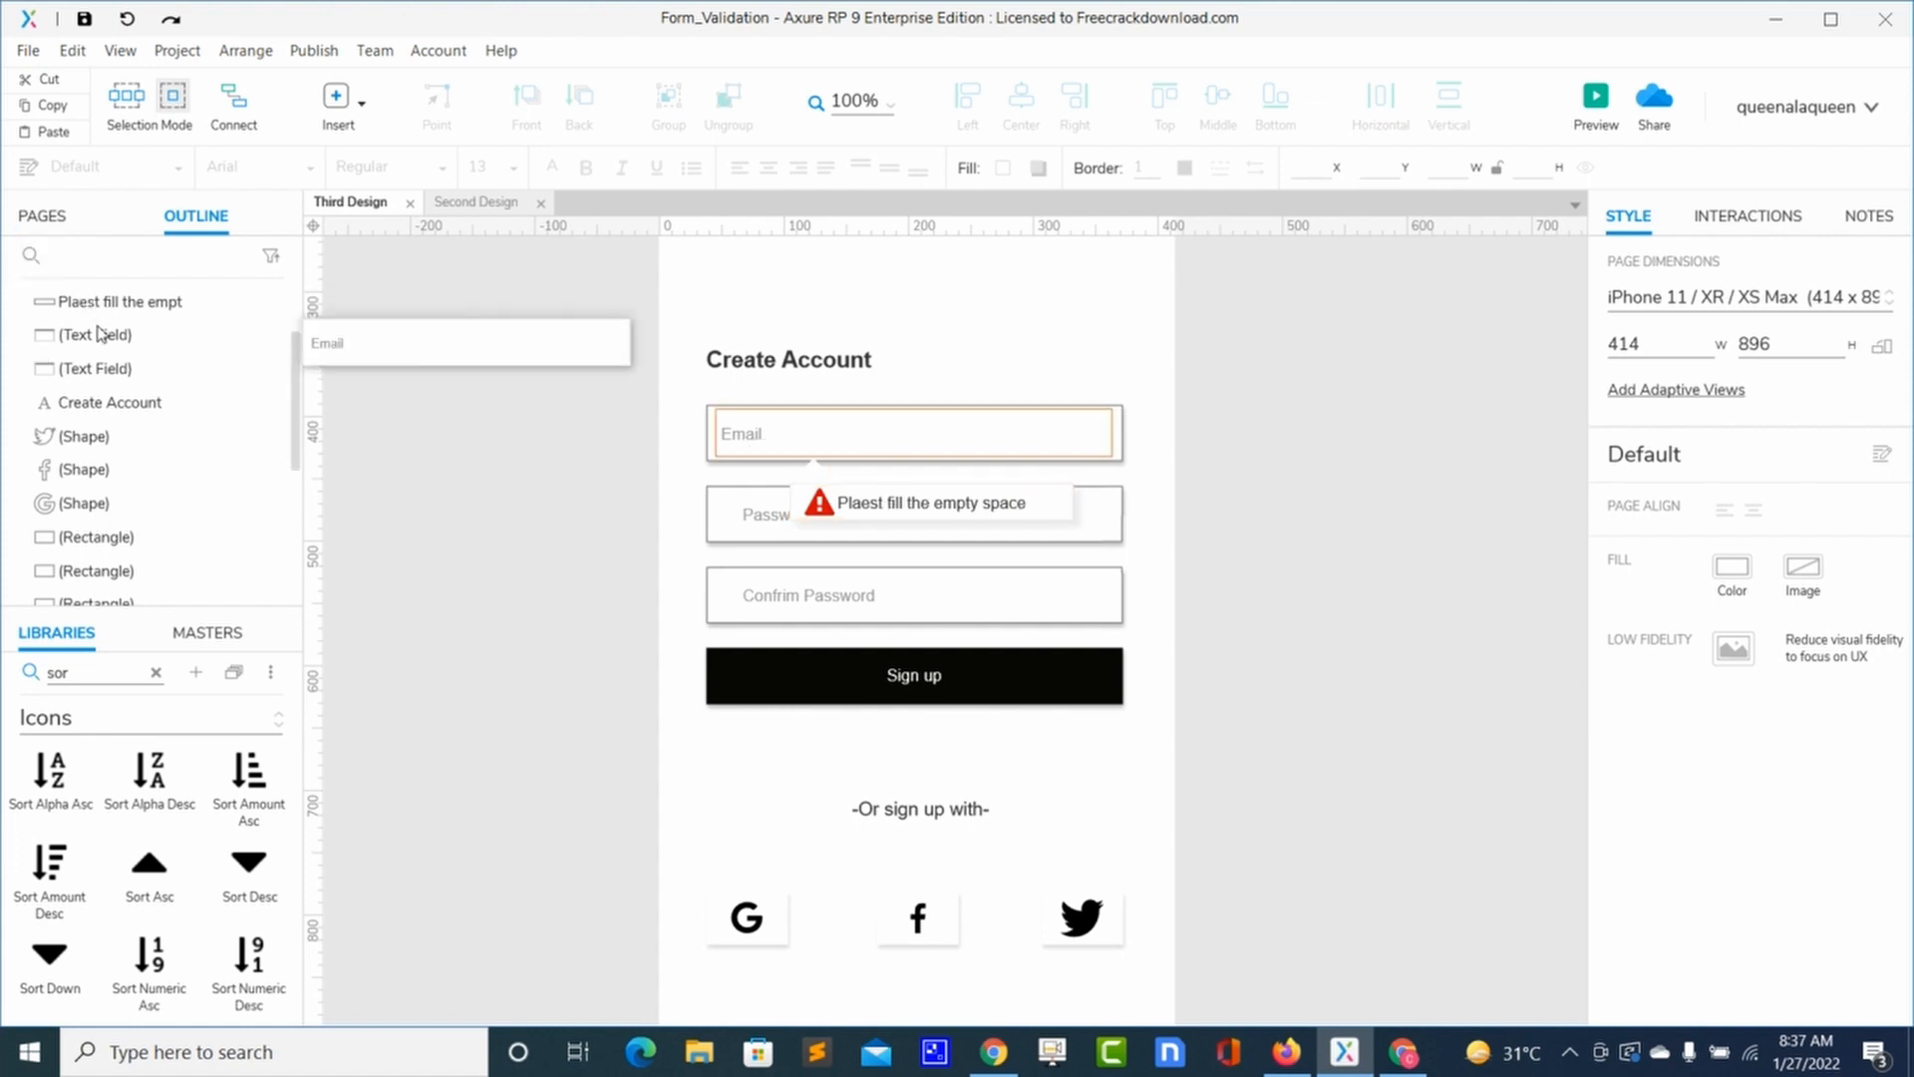
# Step: Move the notch shape below the warning box in the Outline stacking order
pyautogui.scroll(1, 100, 329)
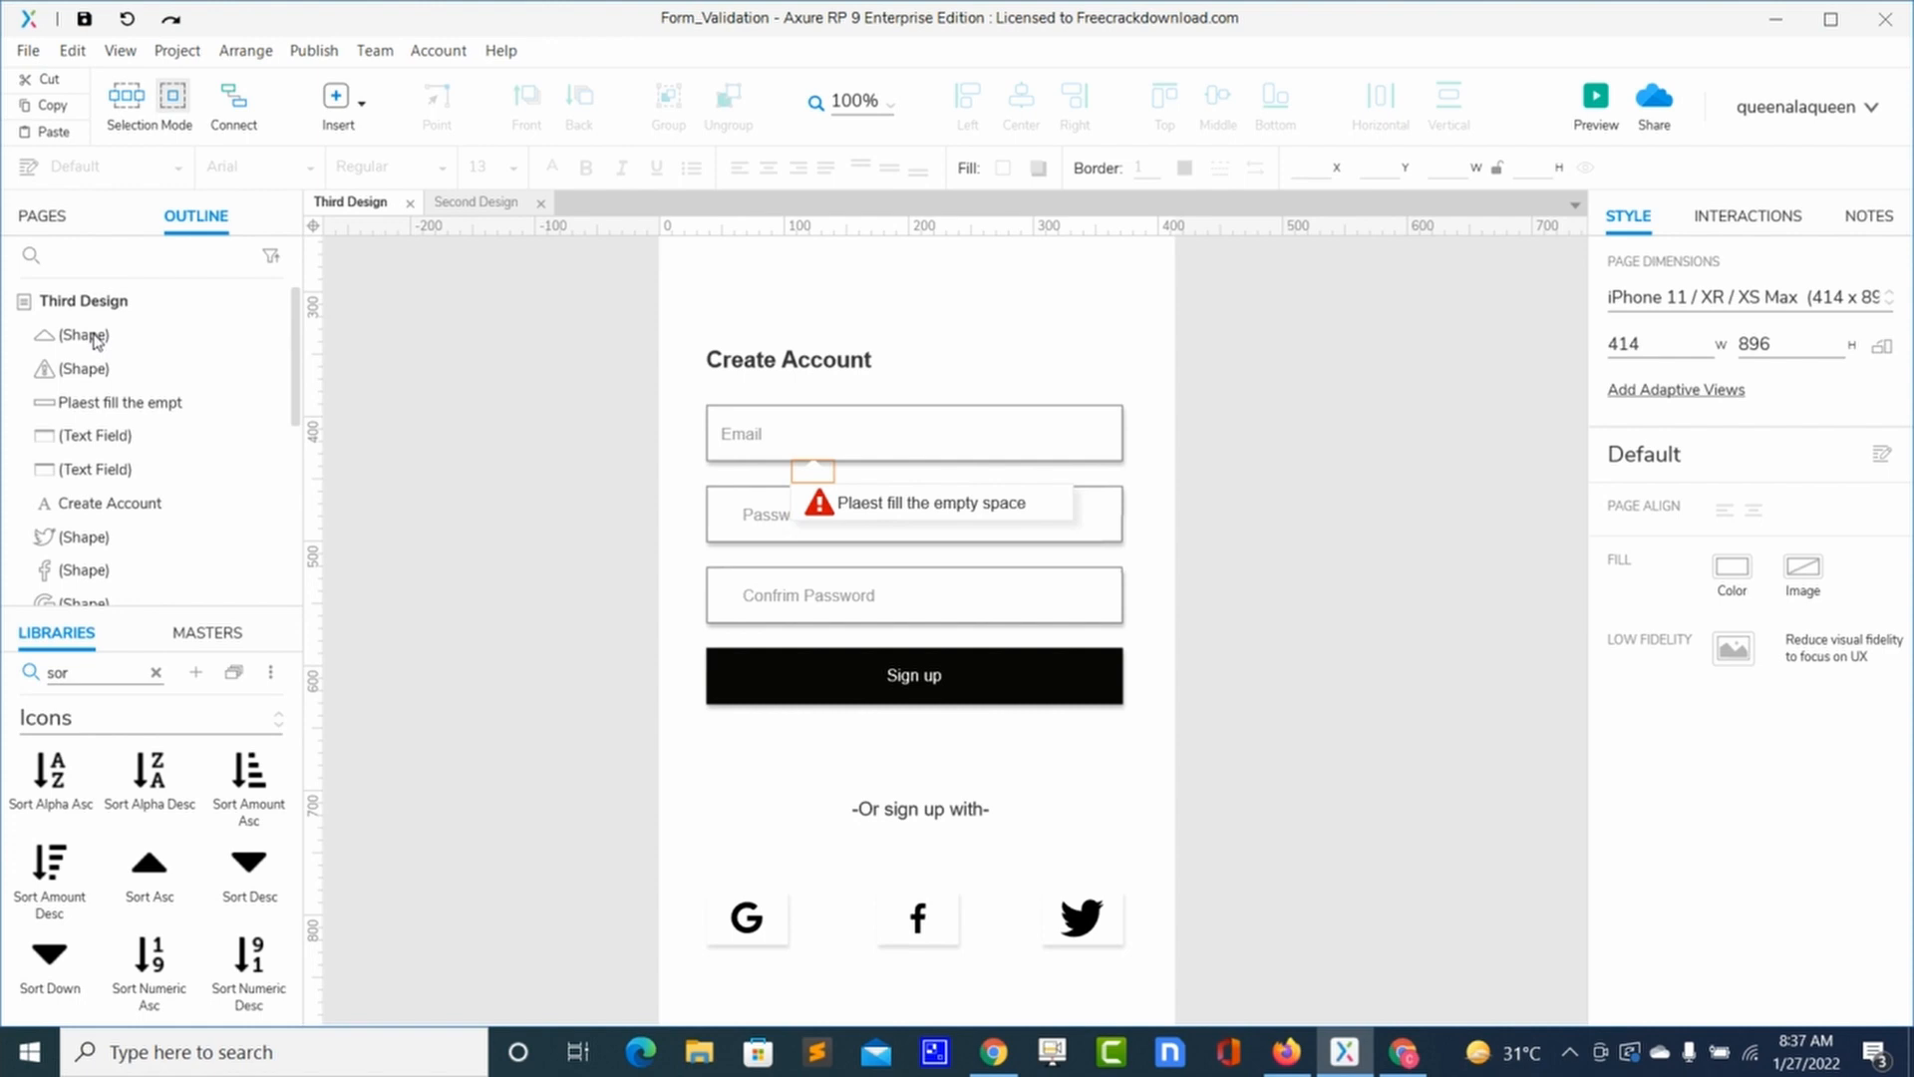
pyautogui.click(97, 337)
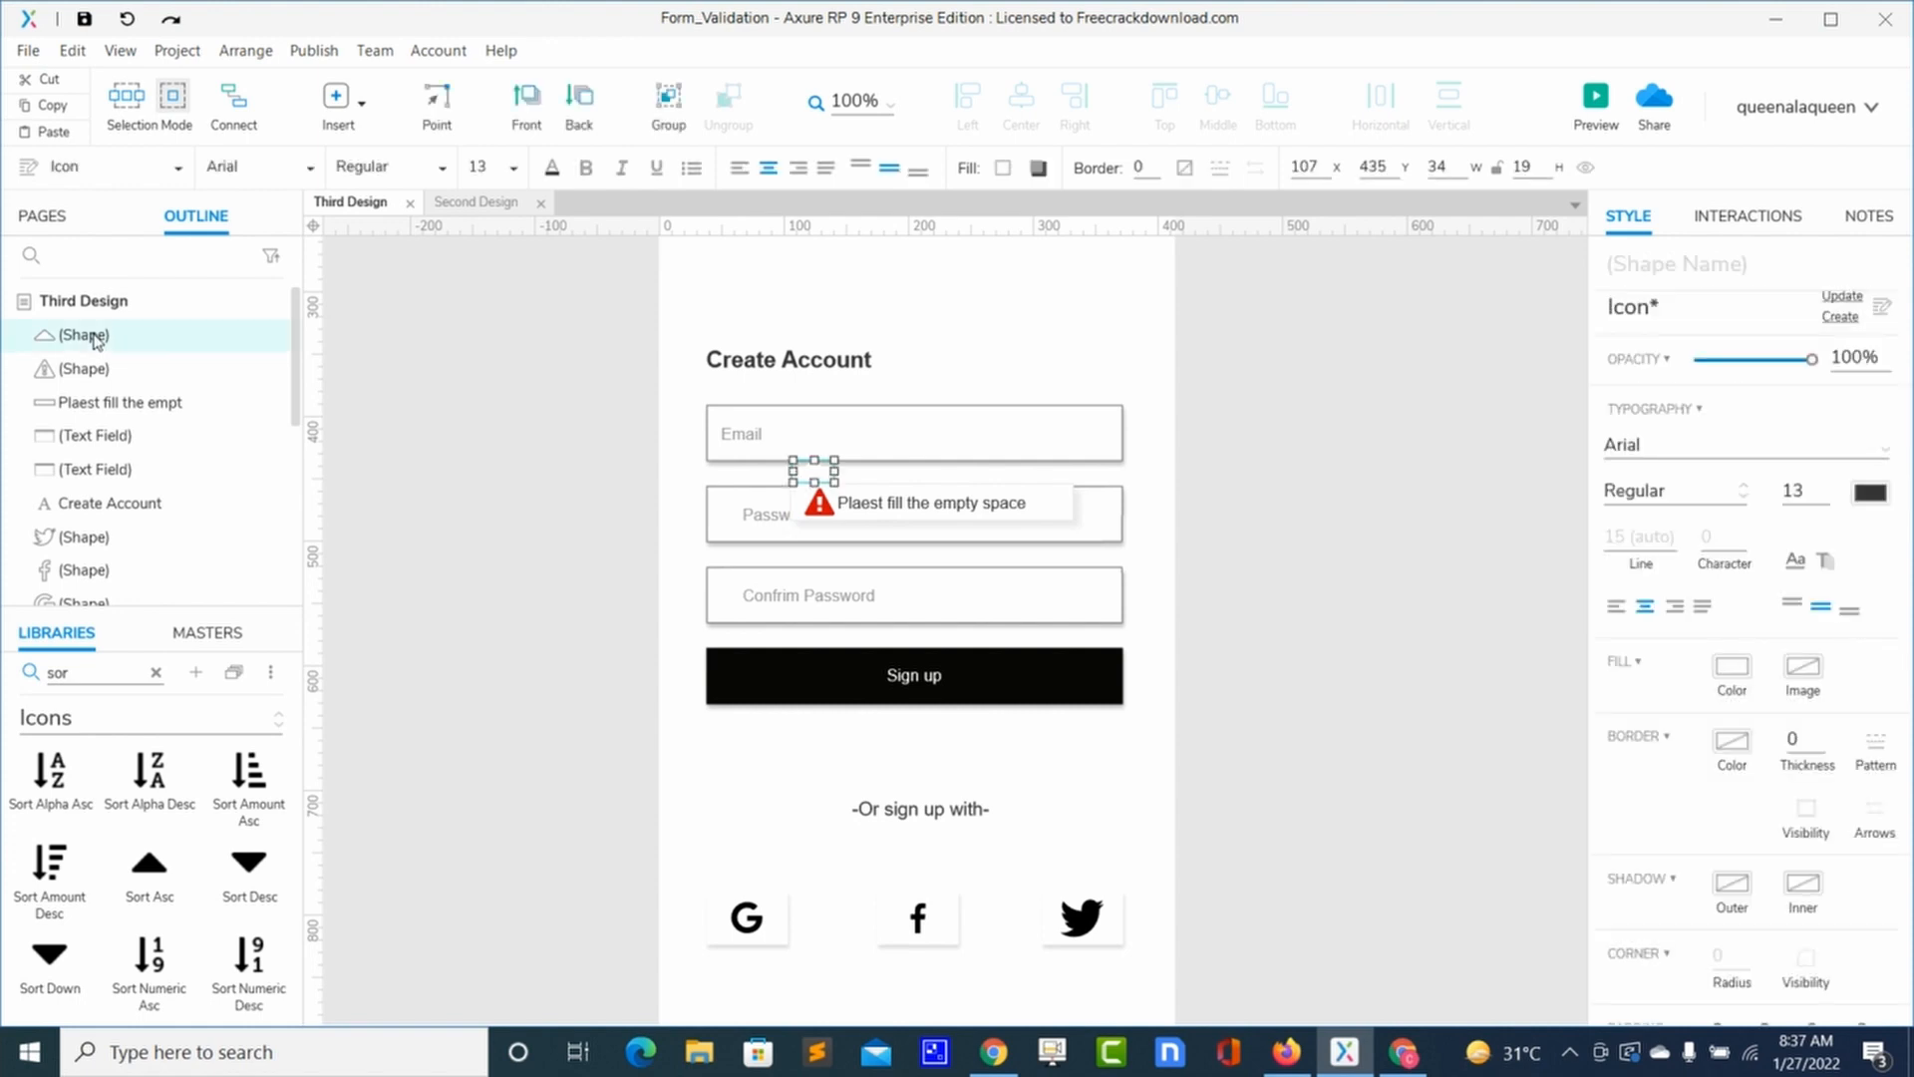
pyautogui.moveTo(97, 341); pyautogui.dragTo(97, 415)
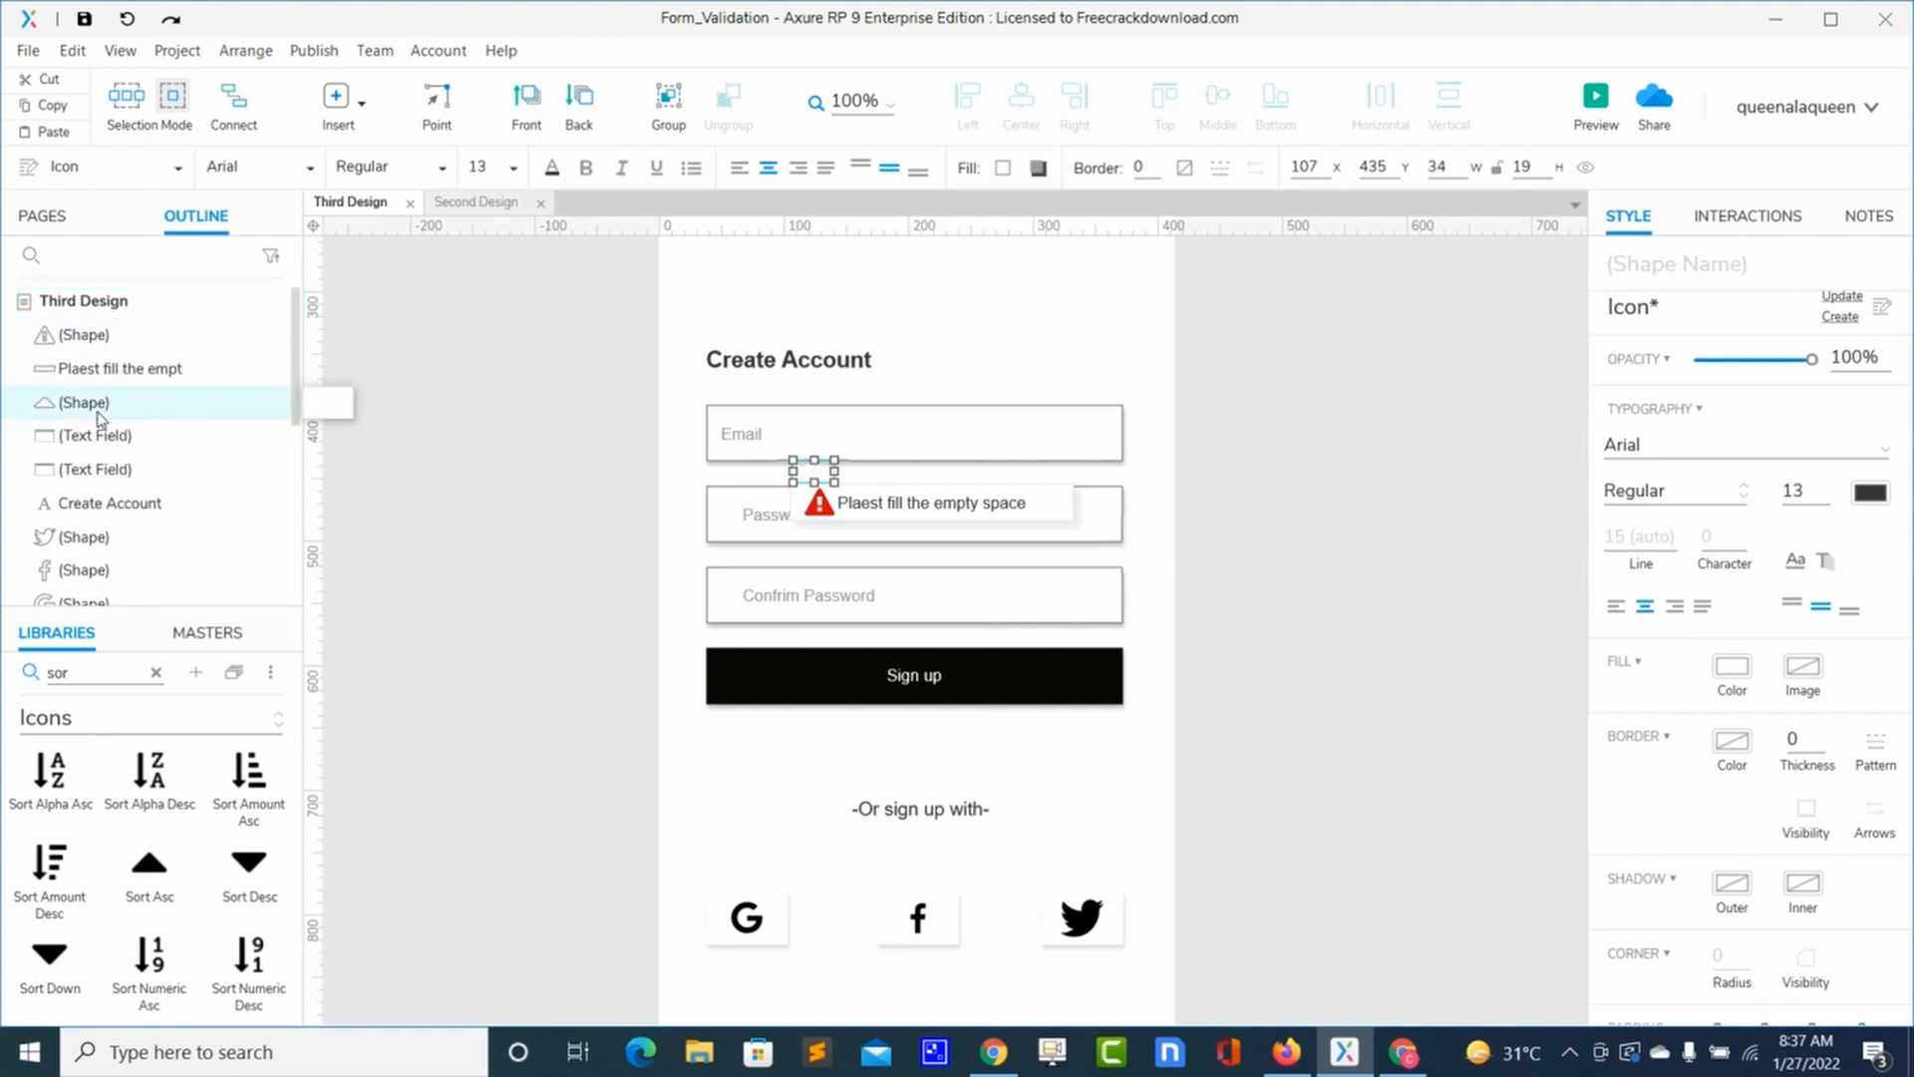
pyautogui.click(1181, 417)
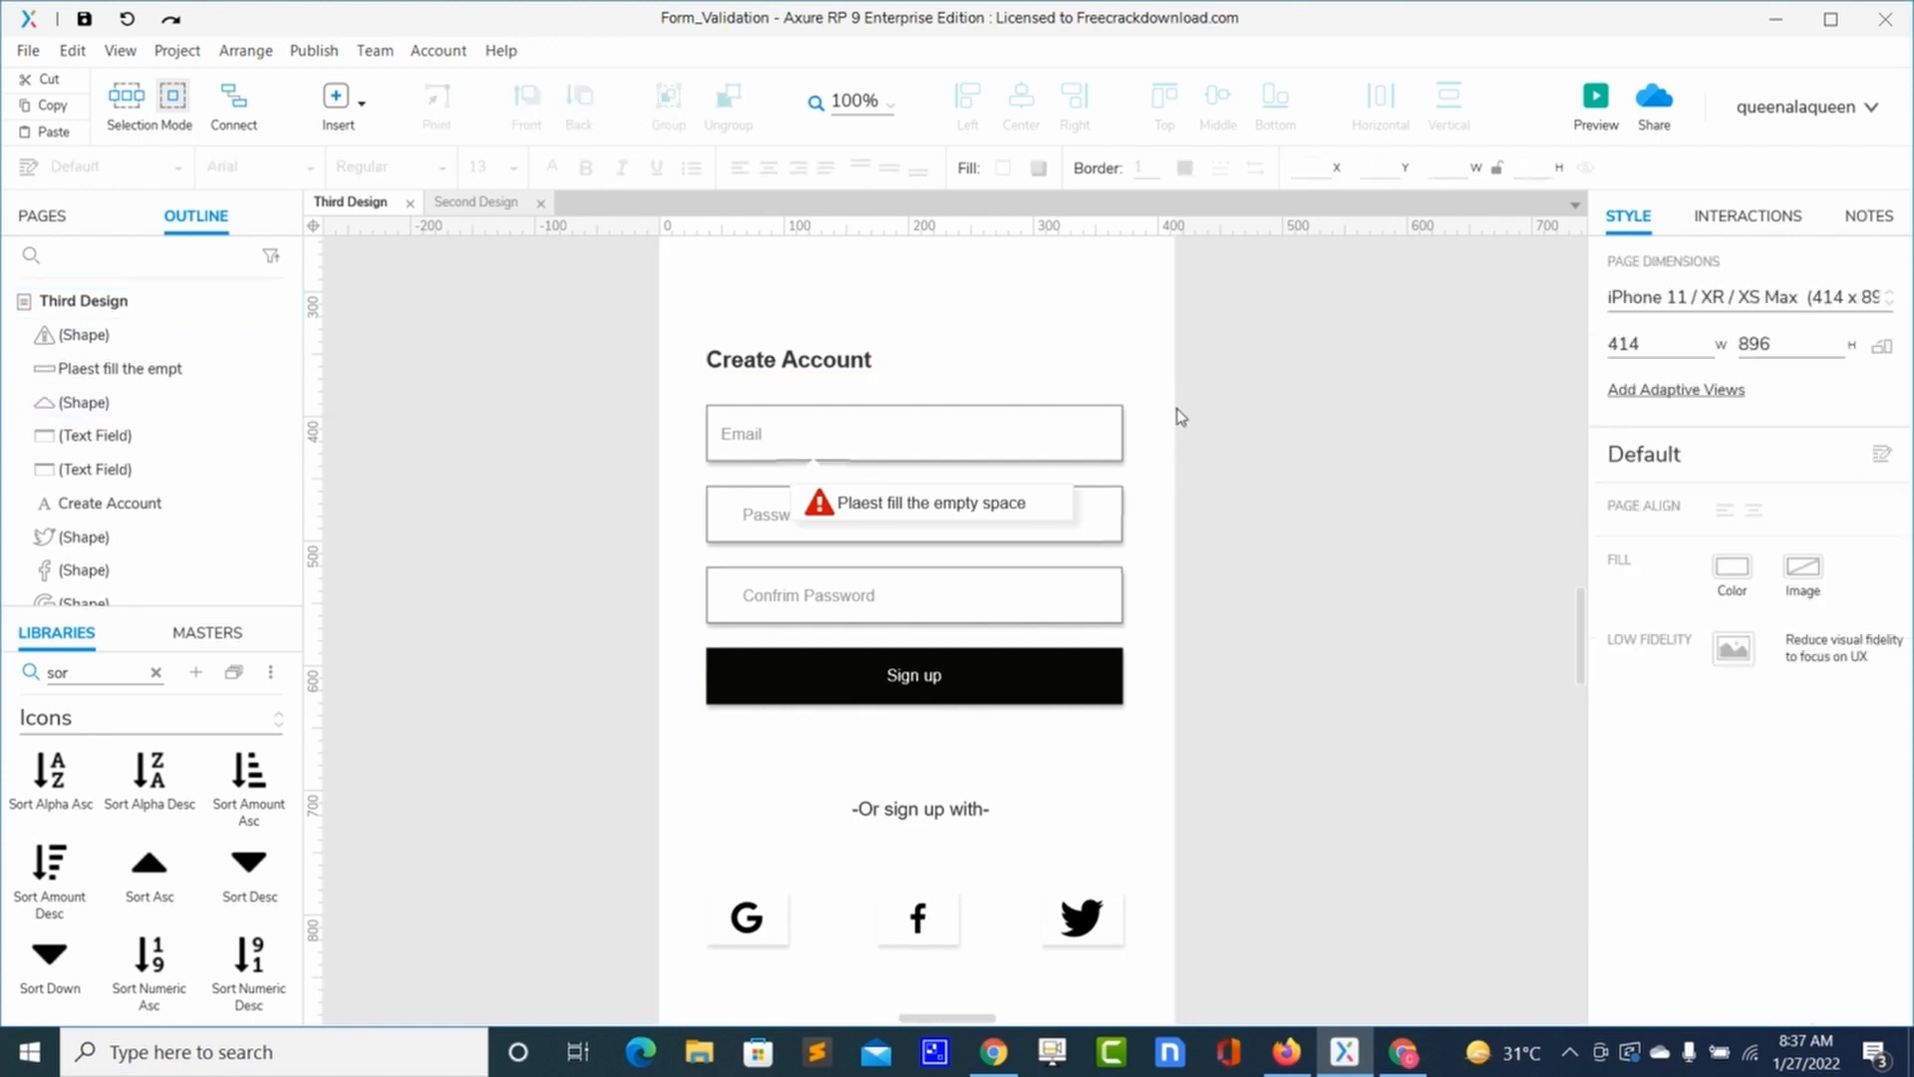
# Step: Give the notch a shadow with offset 3 and 21% opacity, then nudge it down 2 px
pyautogui.click(814, 474)
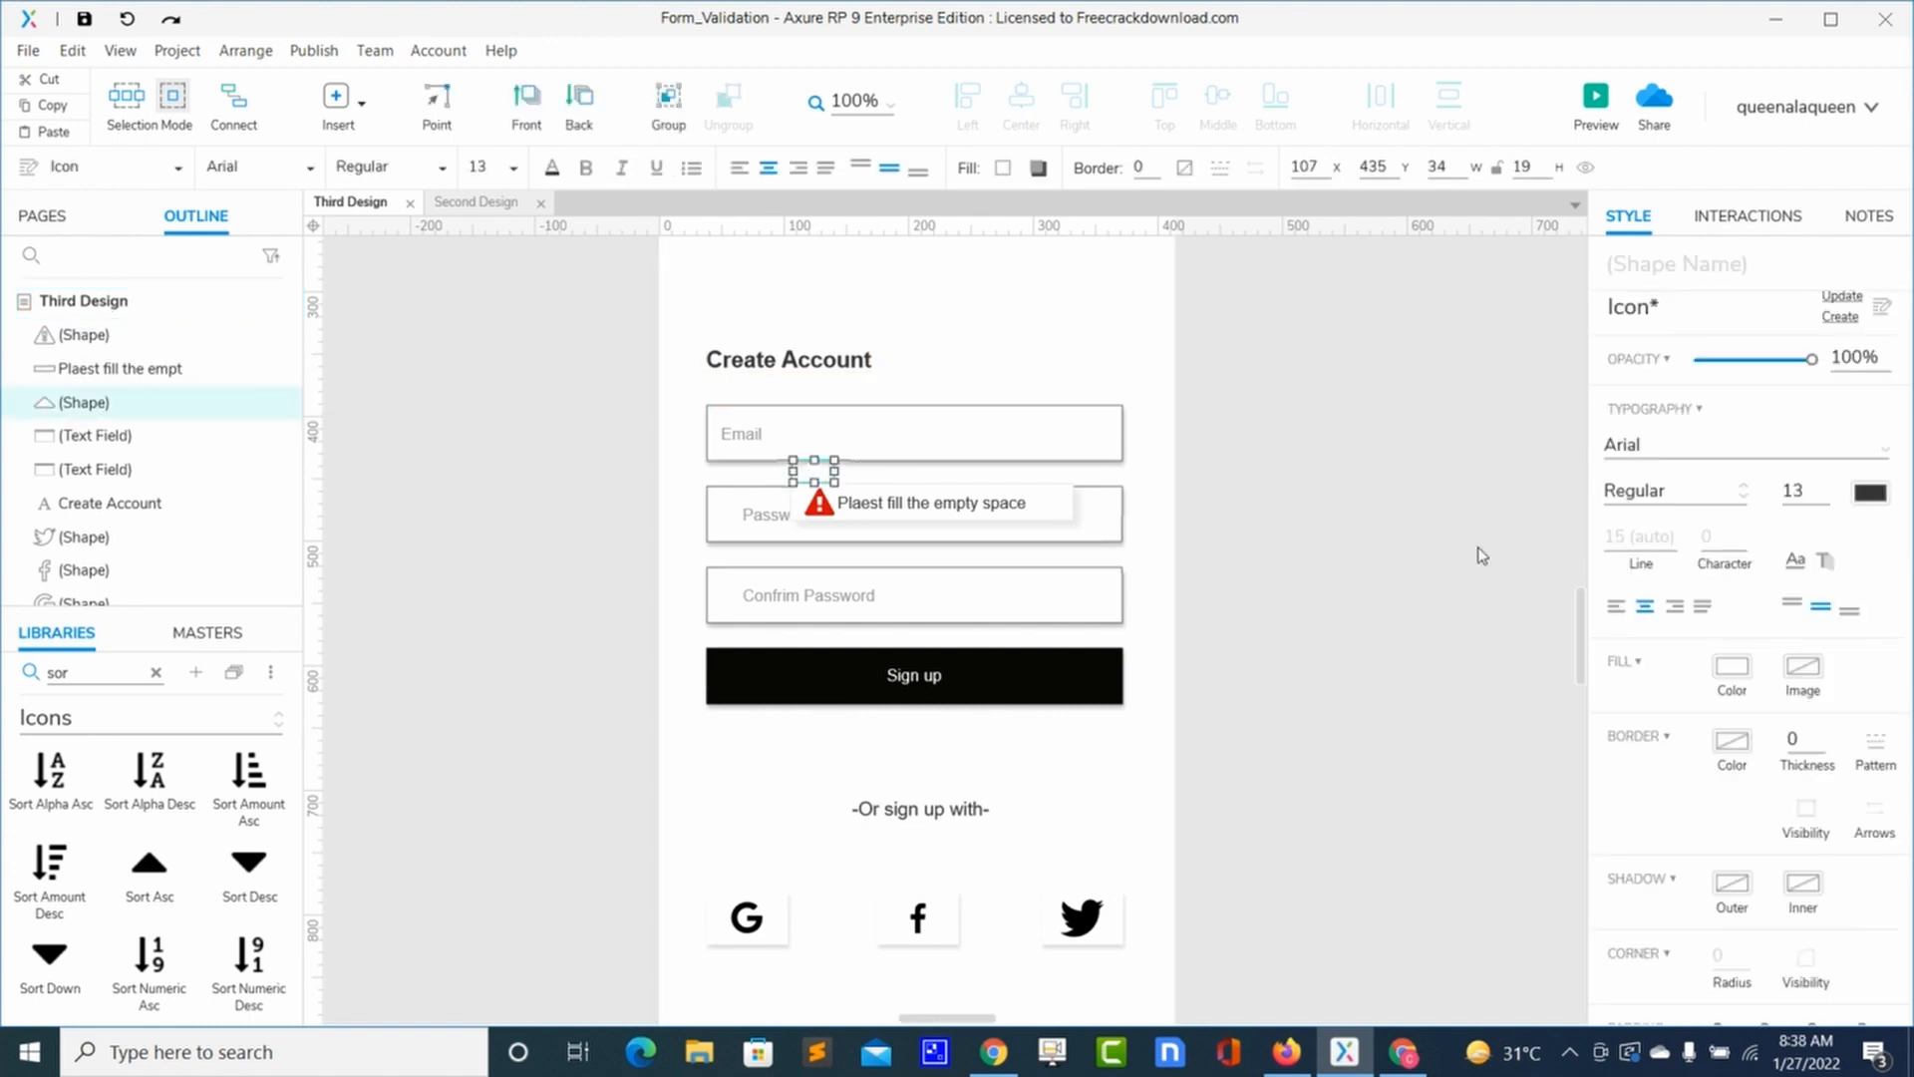
pyautogui.click(1740, 887)
pyautogui.click(1694, 857)
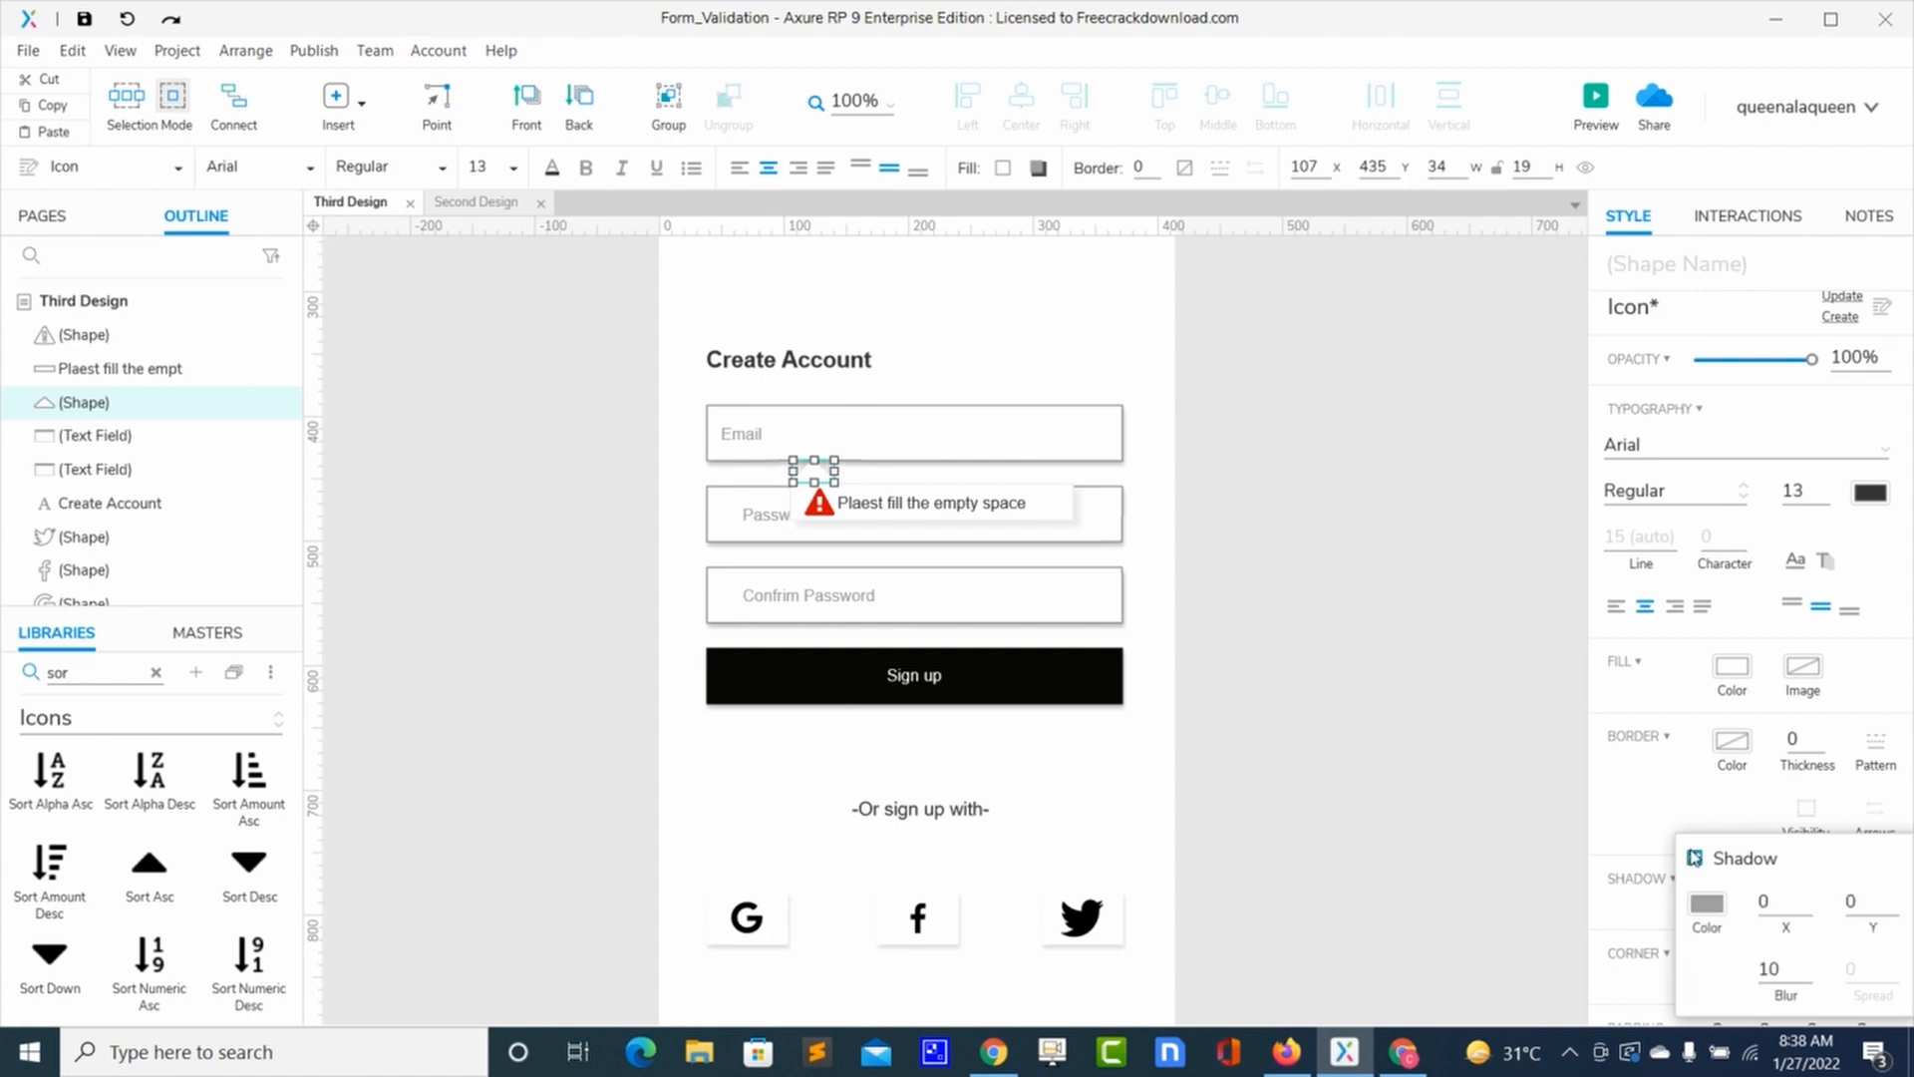
pyautogui.doubleClick(1851, 901)
pyautogui.write('3')
pyautogui.doubleClick(1776, 901)
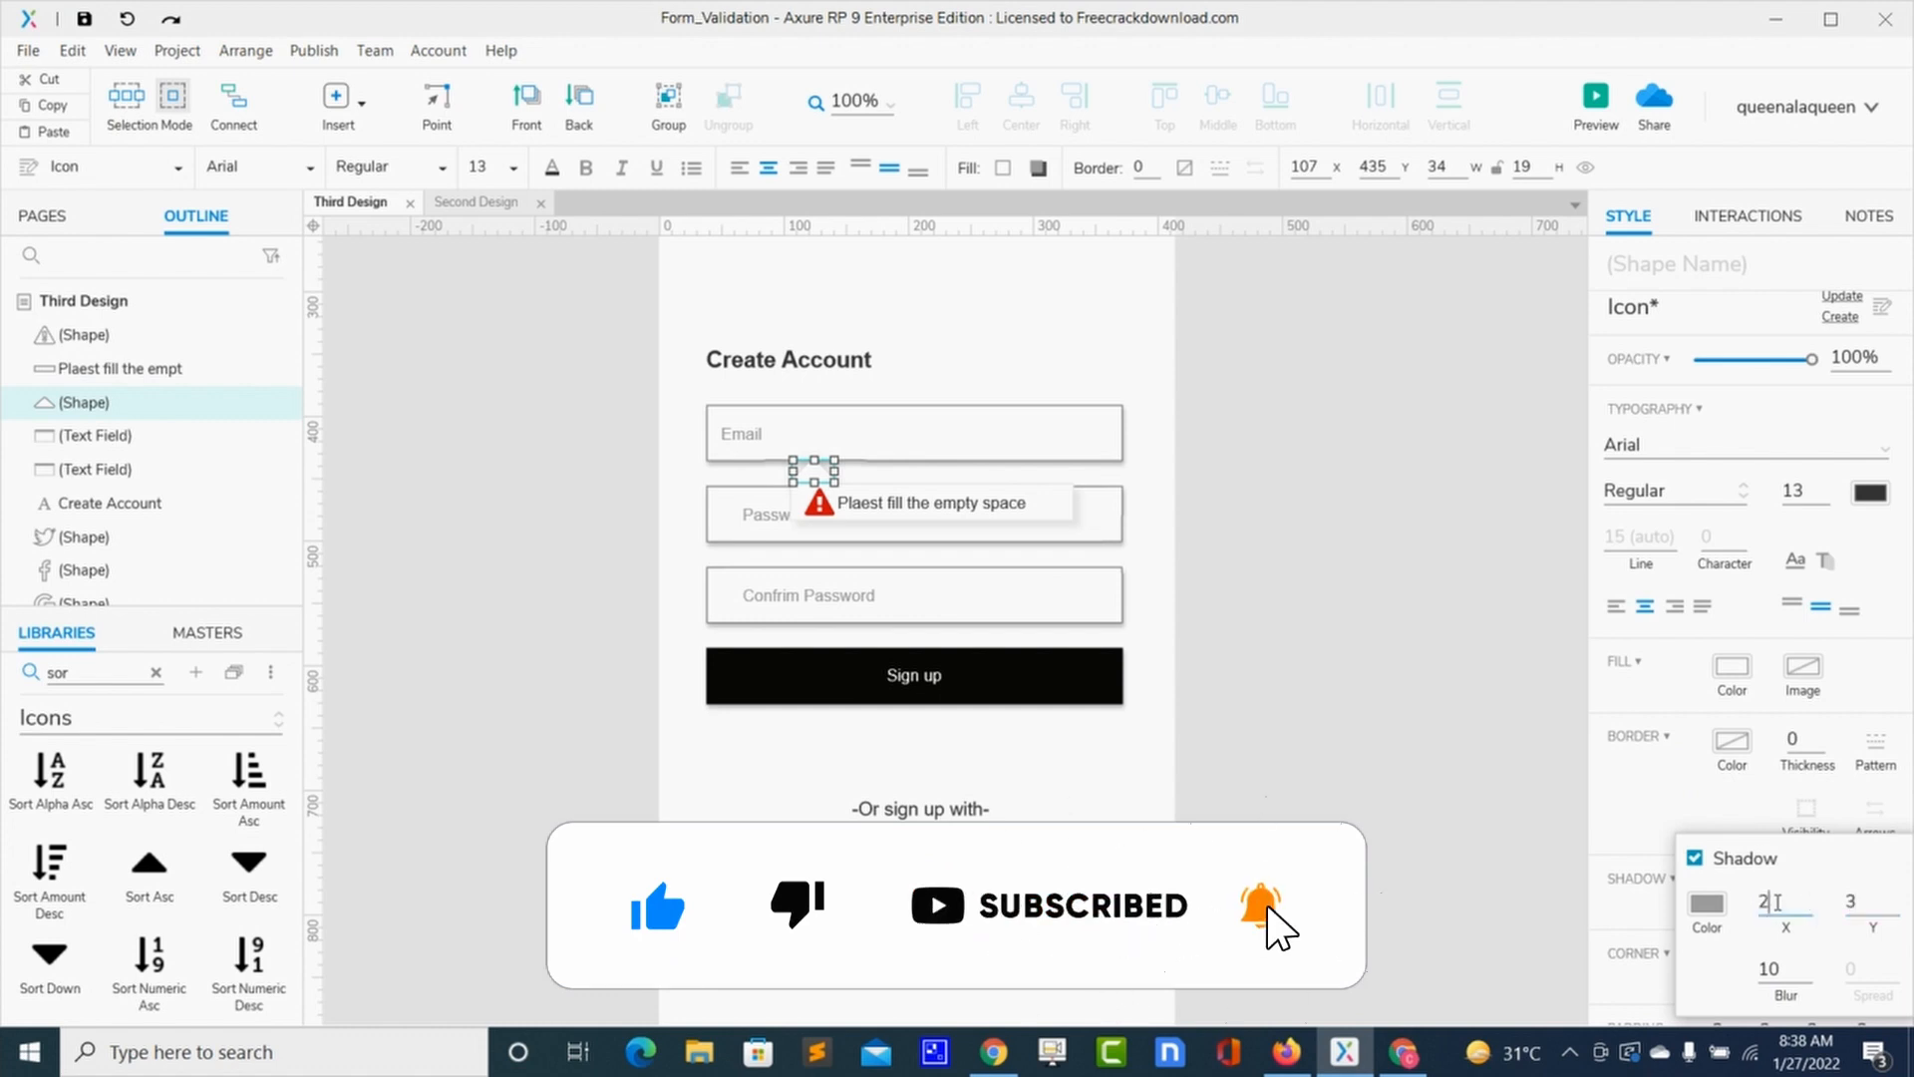
pyautogui.click(1707, 906)
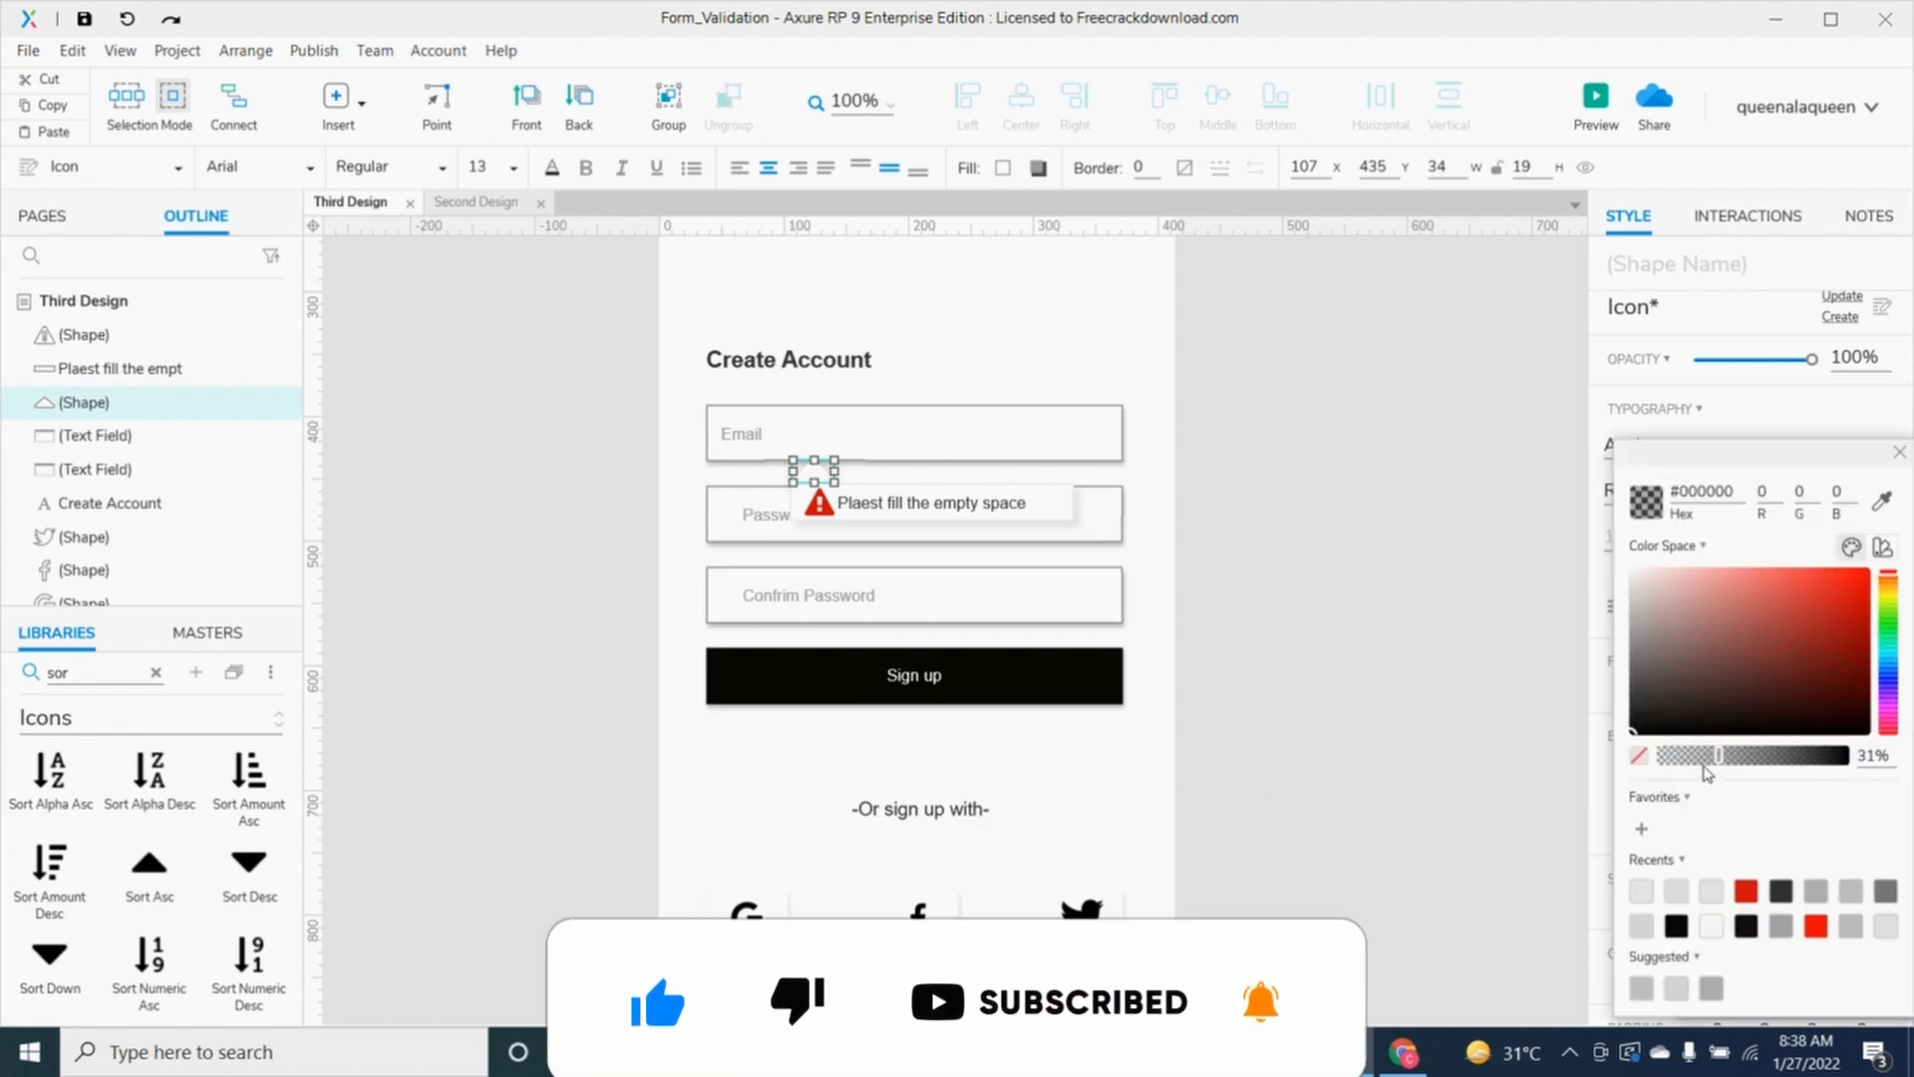
pyautogui.moveTo(1718, 756); pyautogui.dragTo(1701, 759)
pyautogui.click(1428, 739)
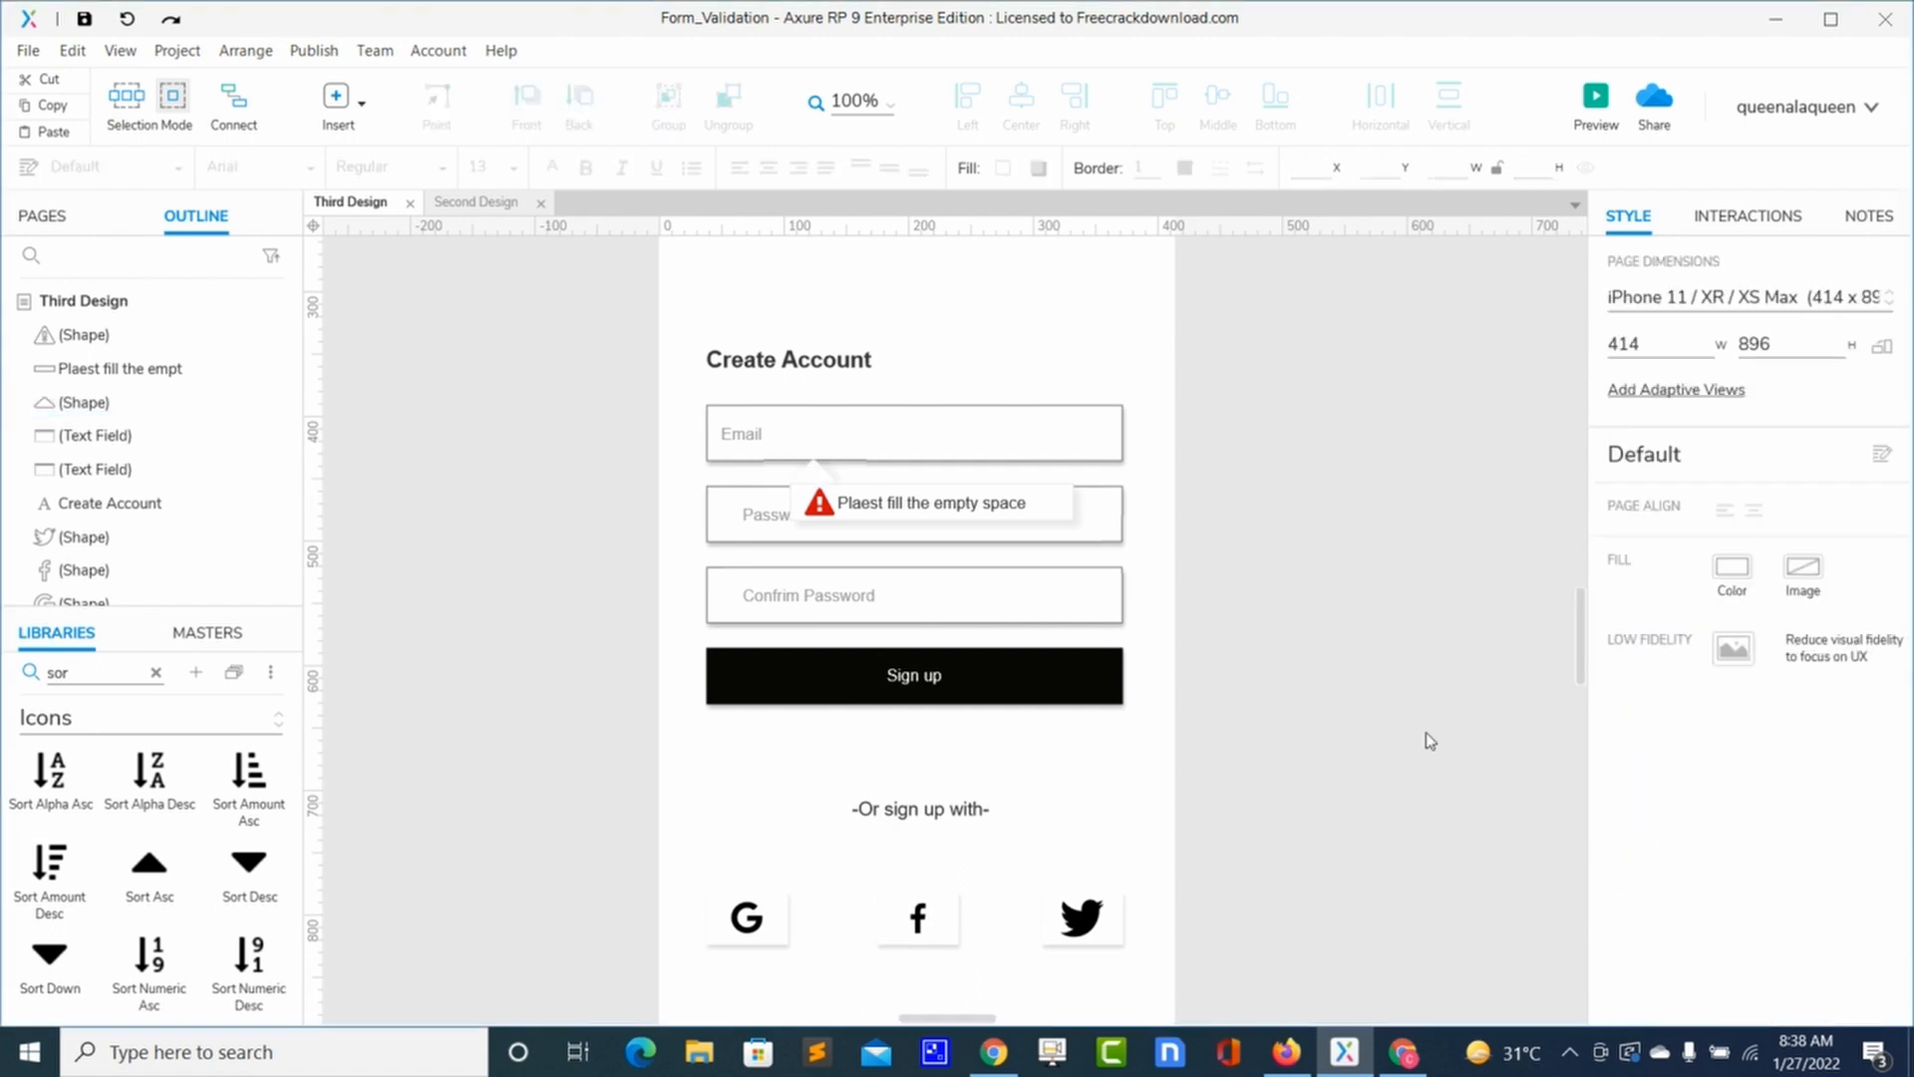
pyautogui.click(829, 475)
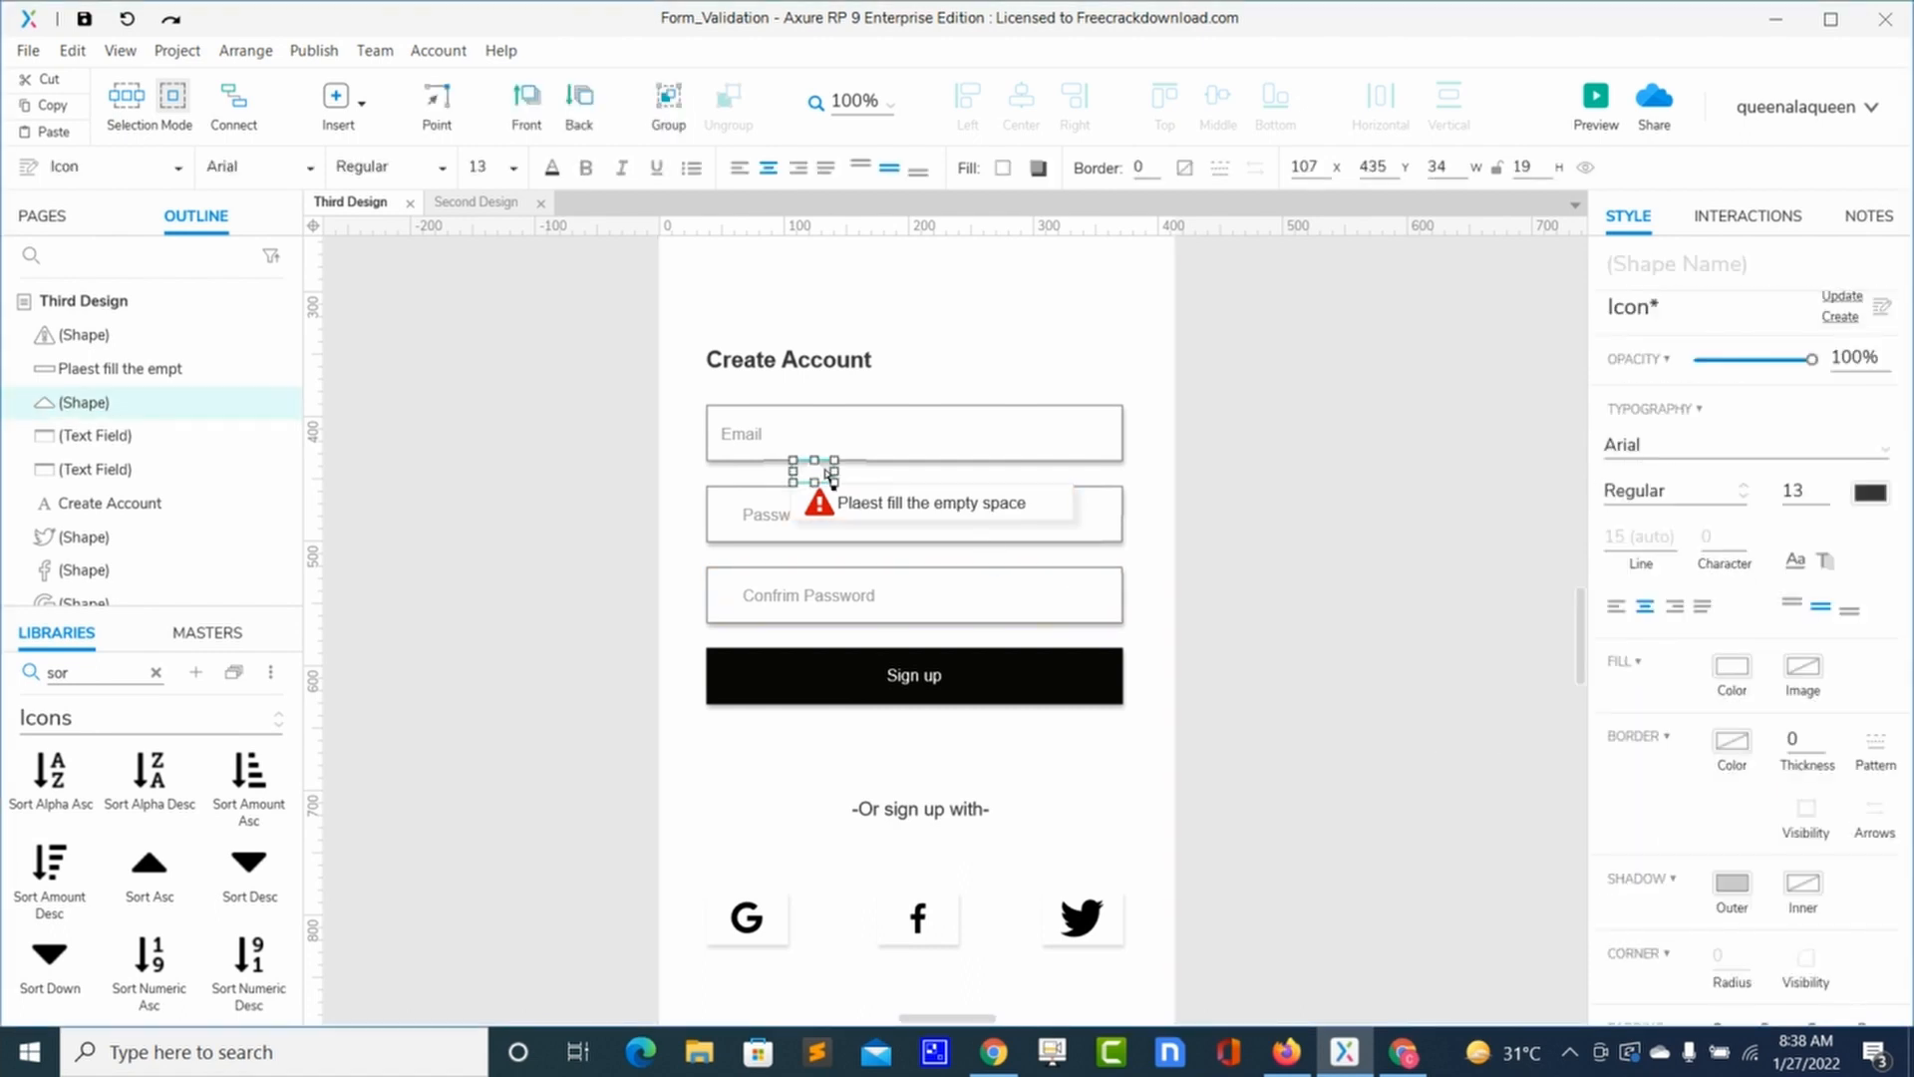
pyautogui.moveTo(831, 475); pyautogui.dragTo(832, 477)
pyautogui.click(1282, 568)
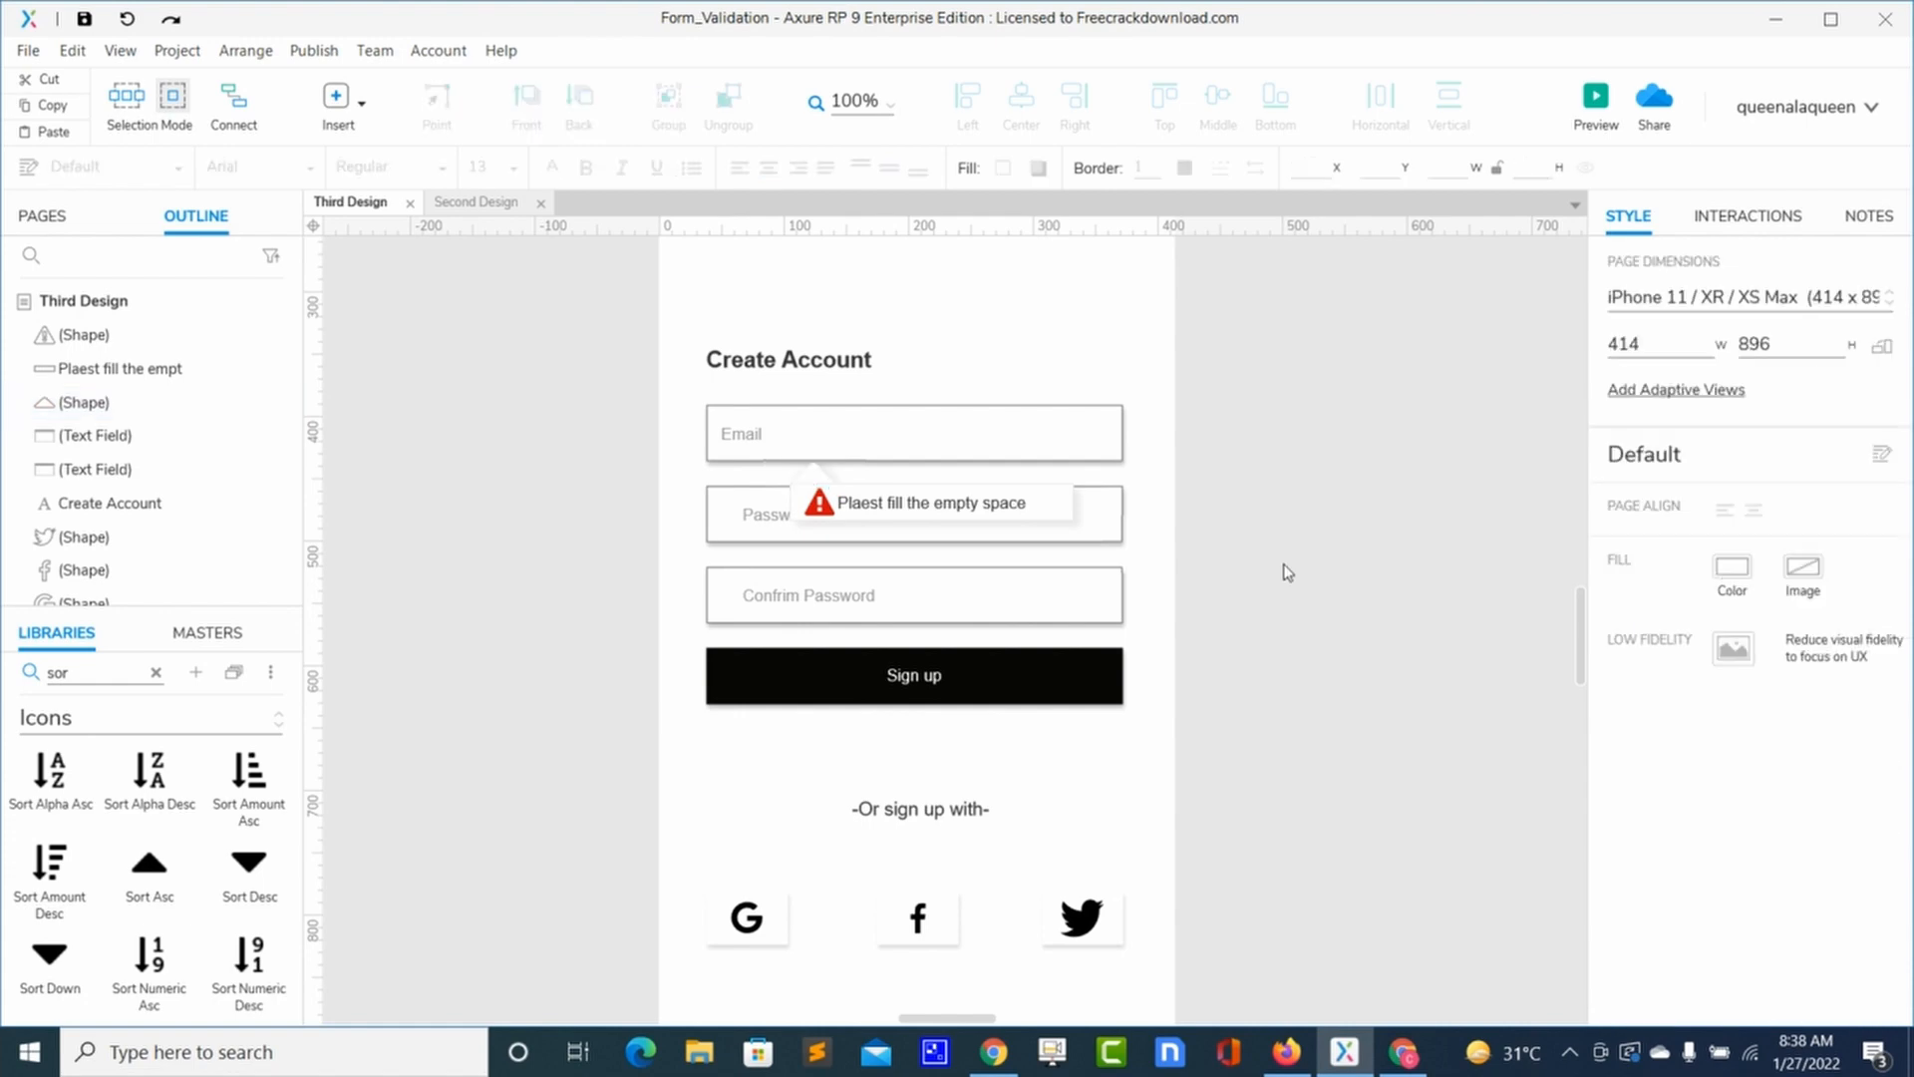
# Step: Preview the Third Design page in Firefox and compare the warning tooltip with the editor
pyautogui.click(1596, 98)
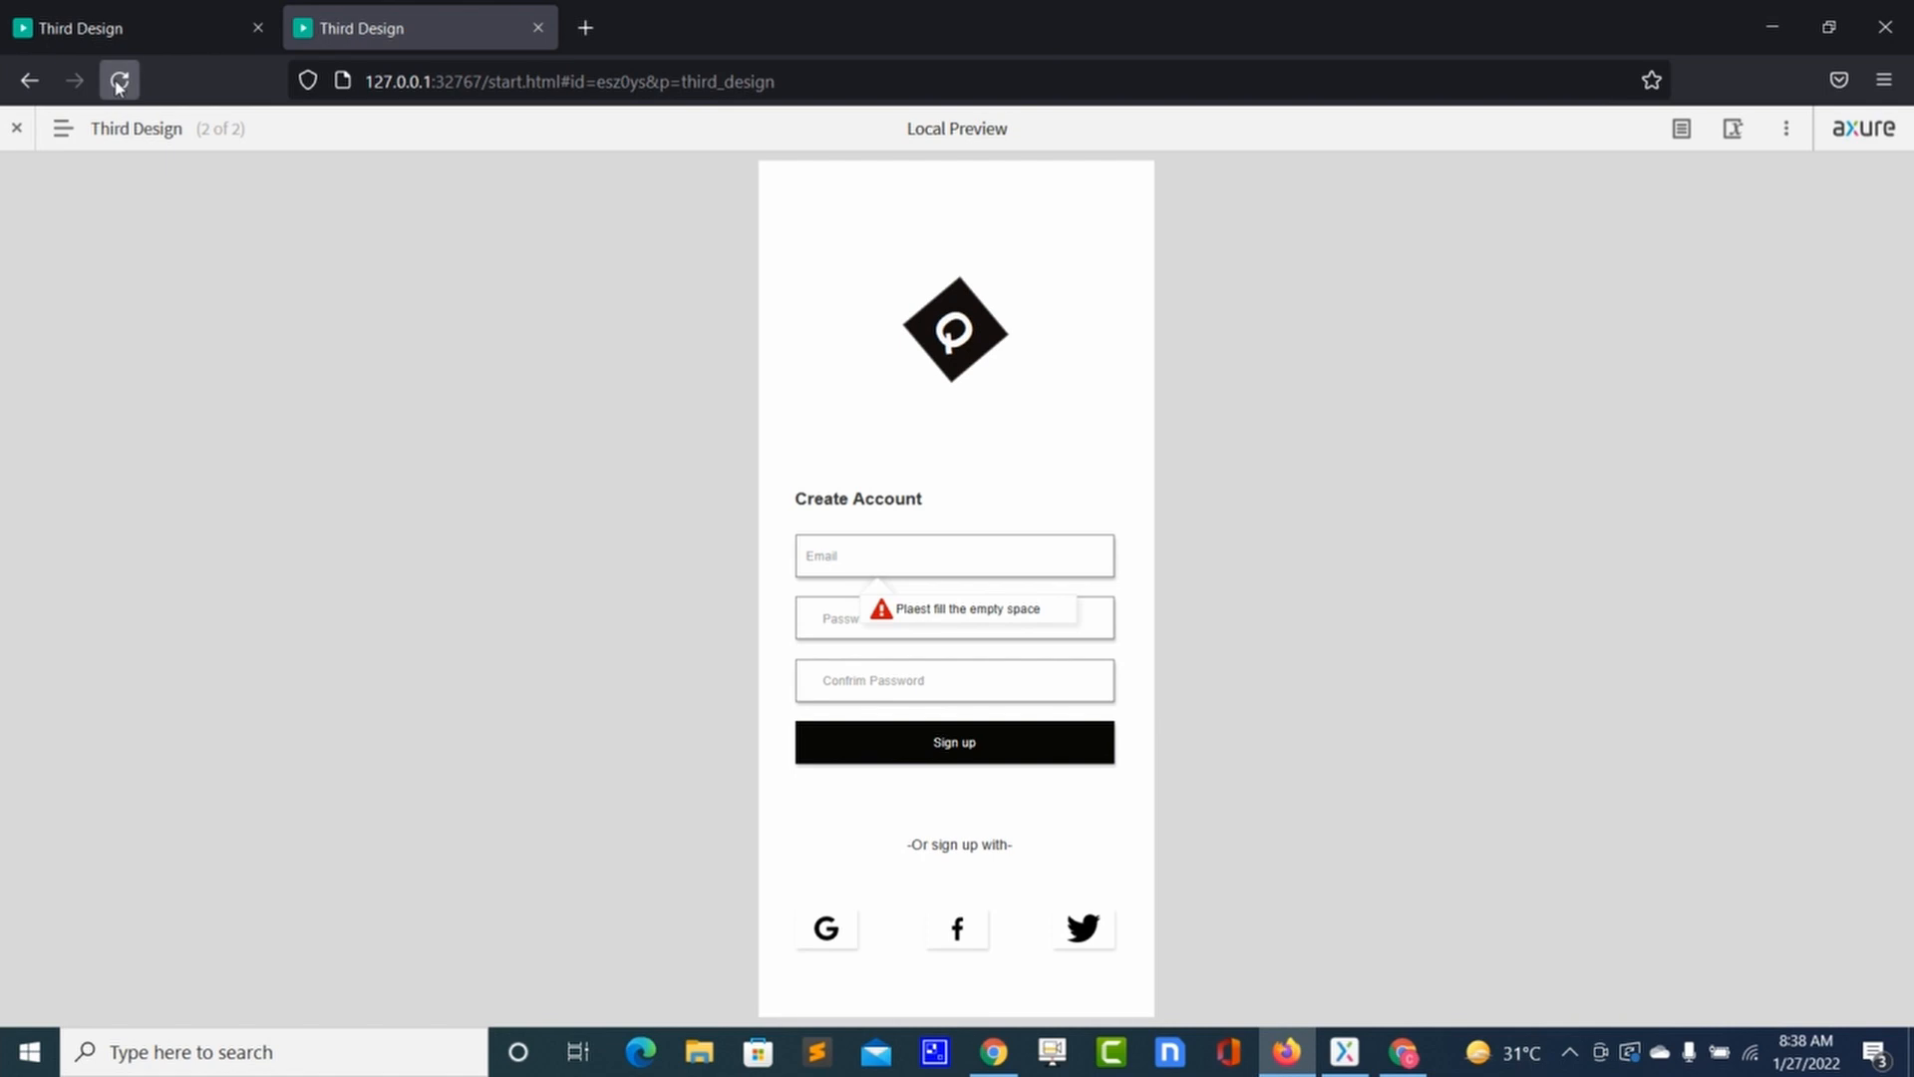
pyautogui.click(118, 82)
pyautogui.hotkey('alt', 'Tab')
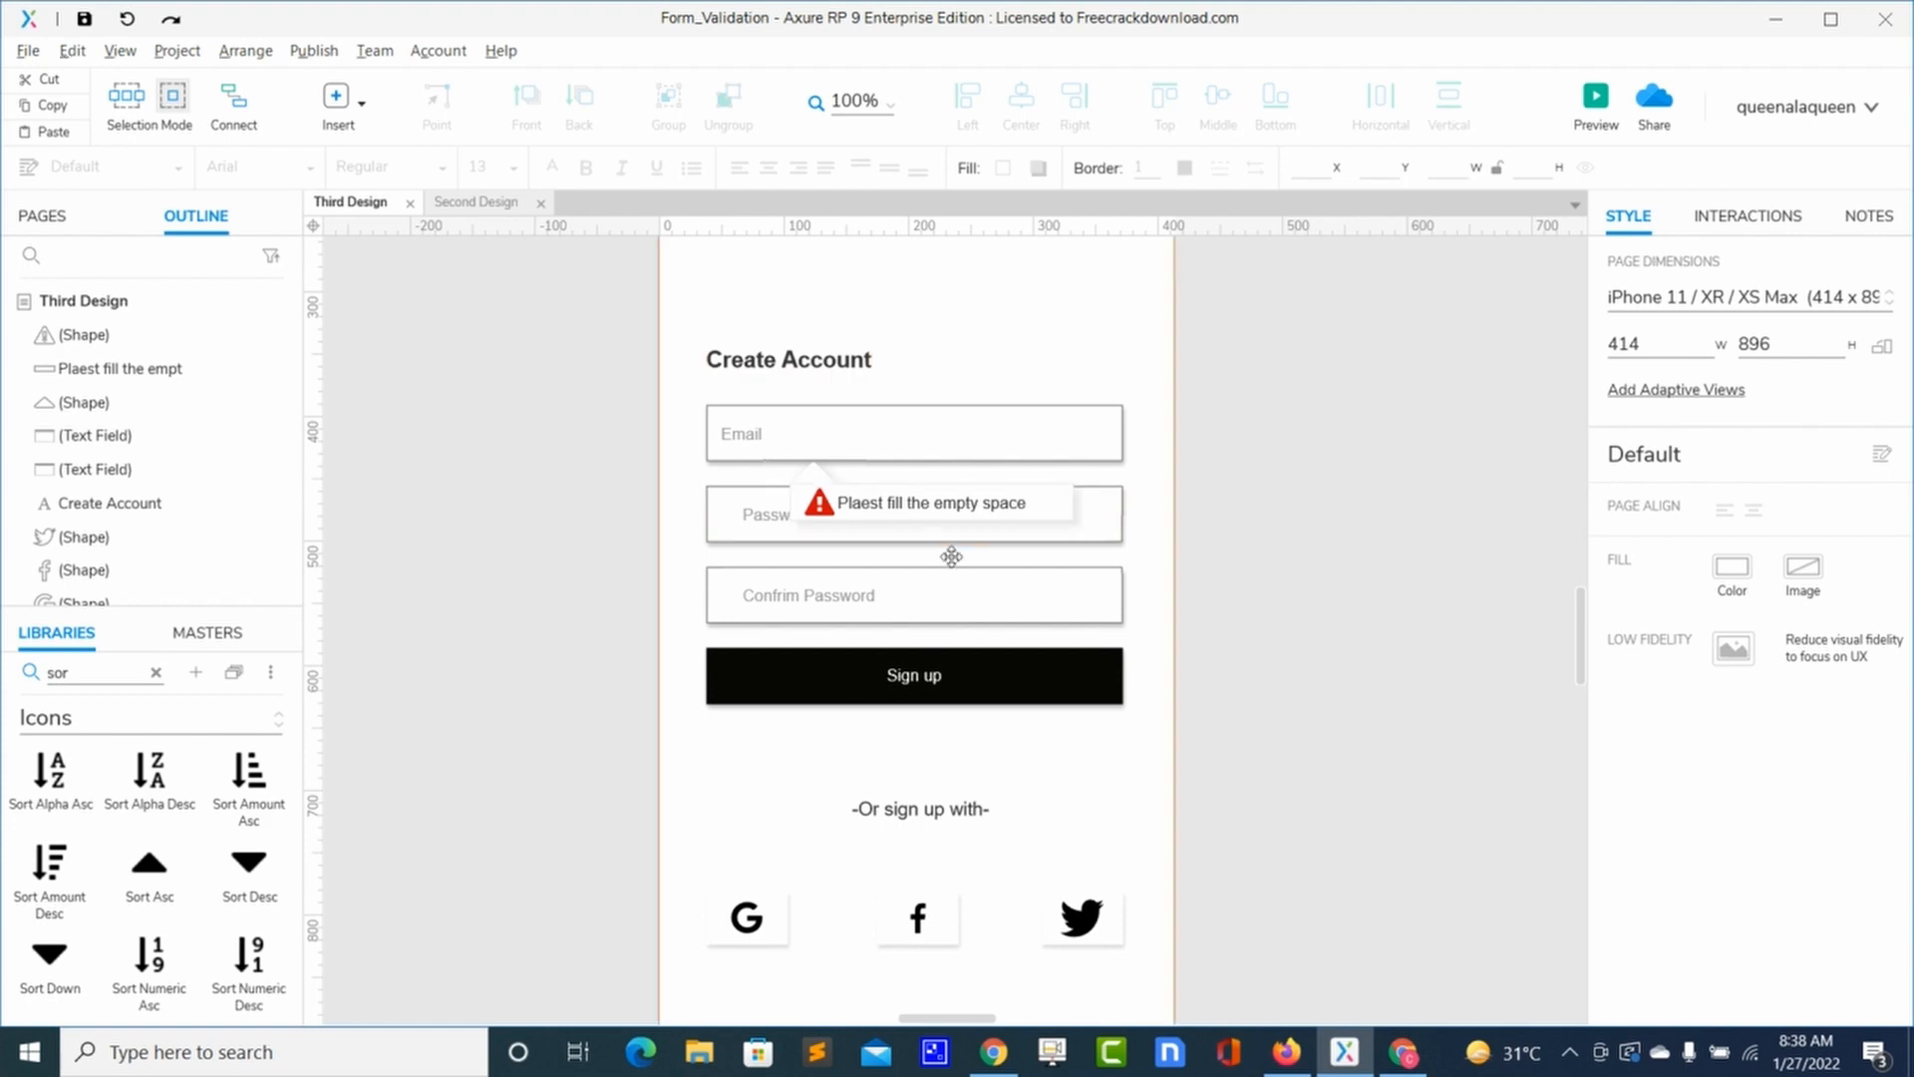
pyautogui.hotkey('alt', 'Tab')
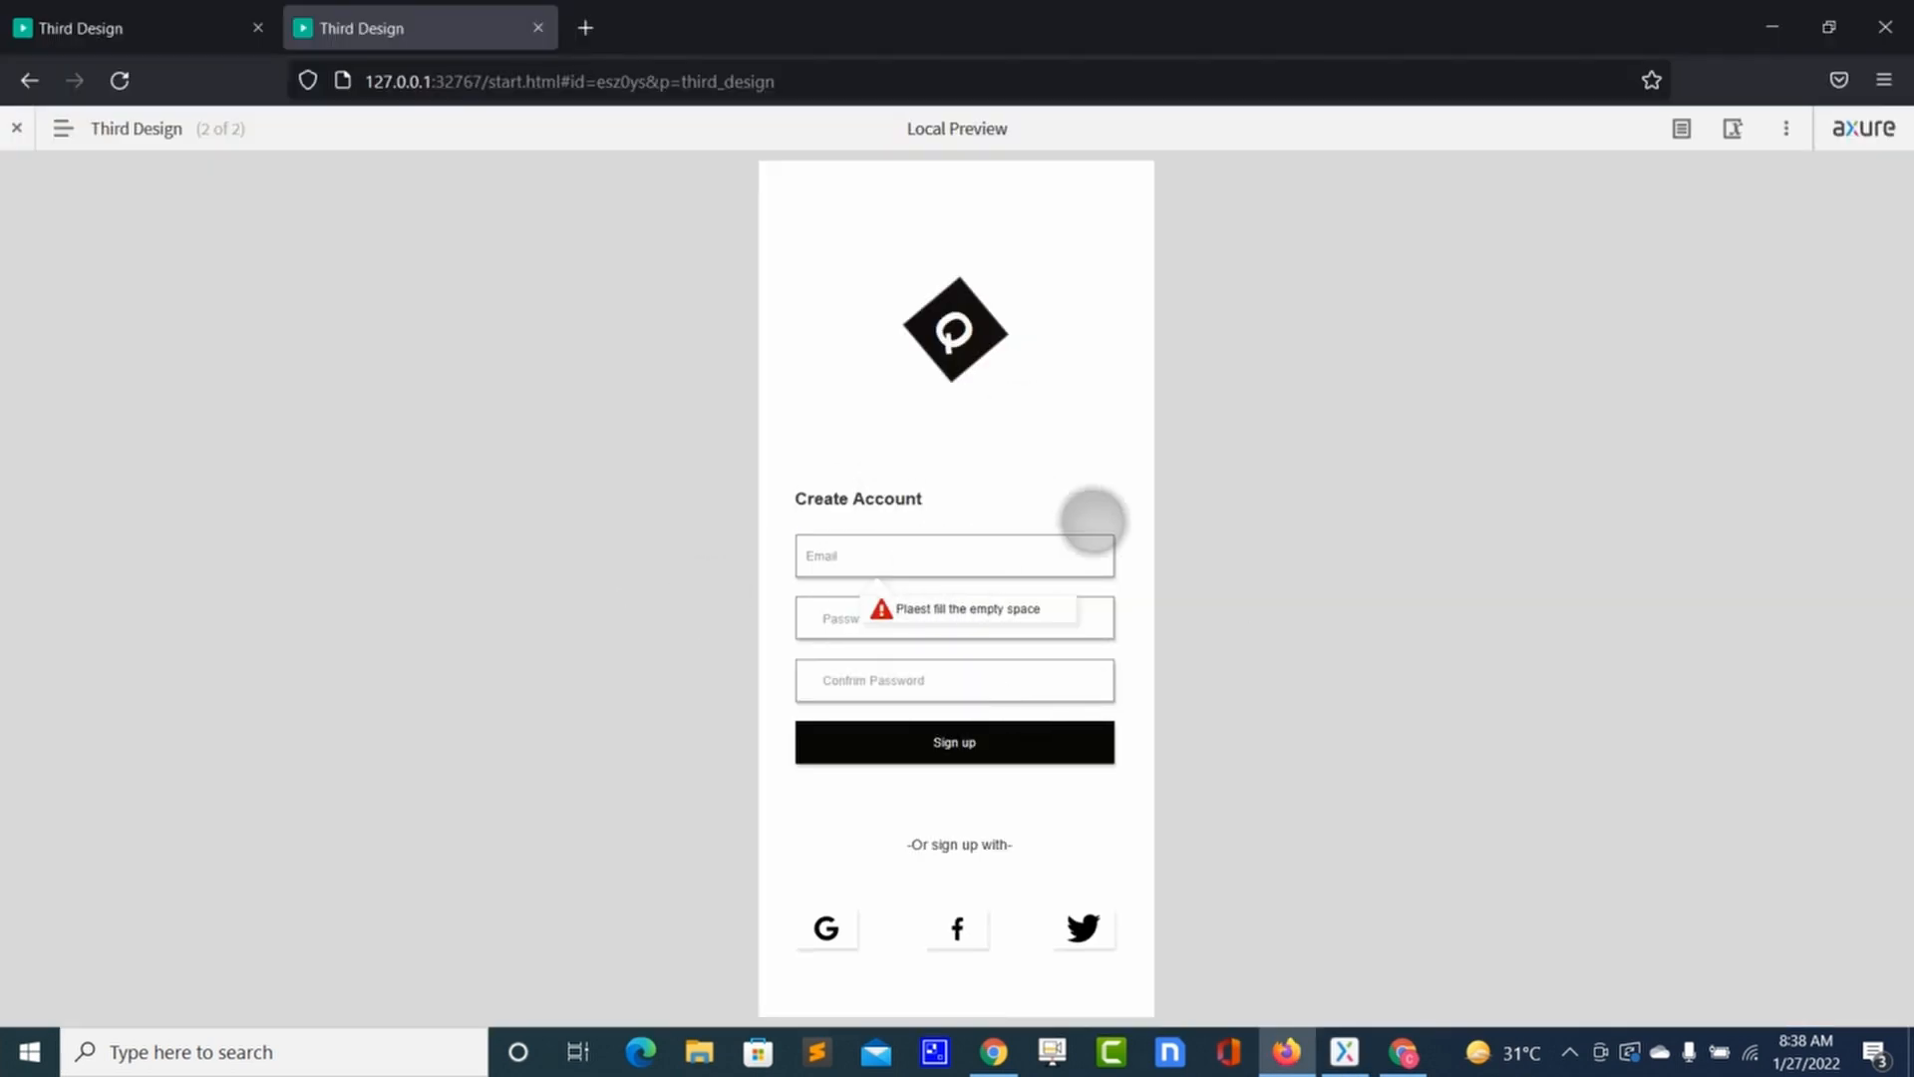
pyautogui.hotkey('alt', 'Tab')
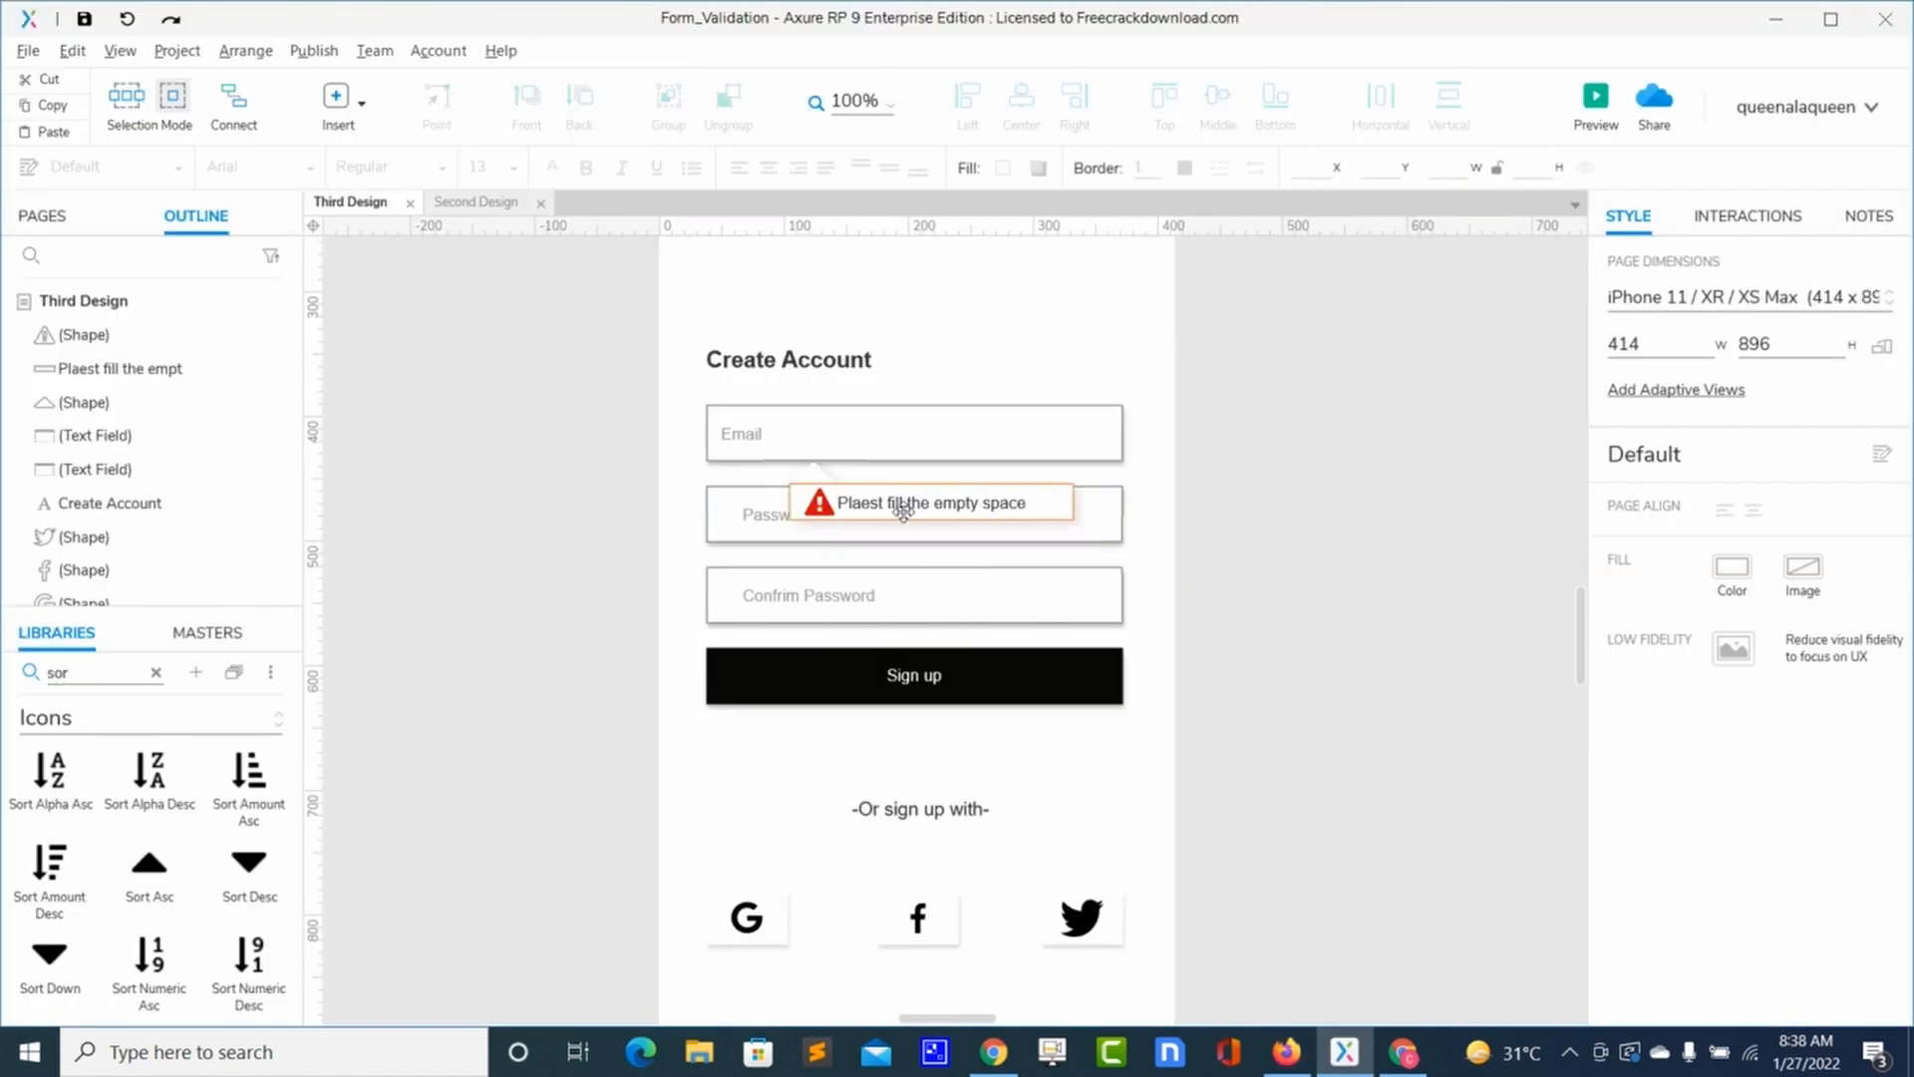
pyautogui.click(827, 475)
pyautogui.click(1044, 714)
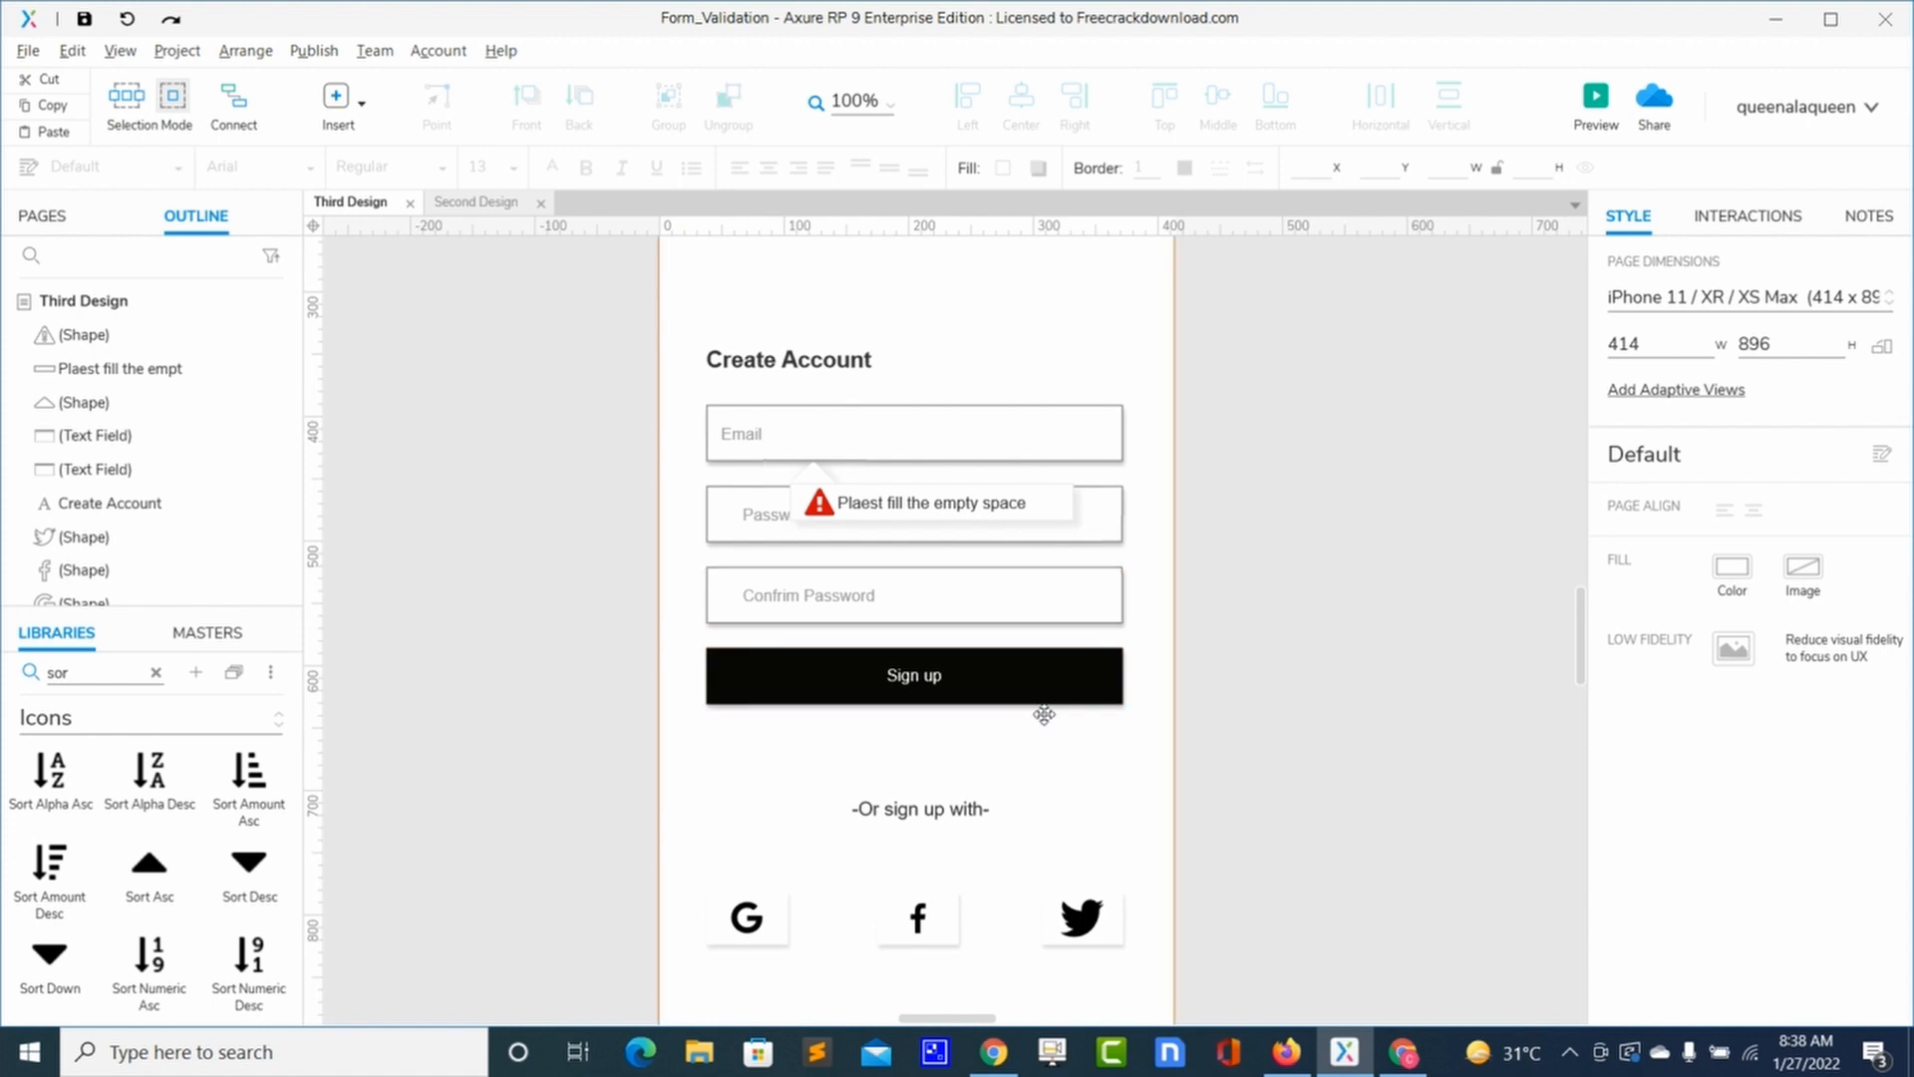
pyautogui.hotkey('alt', 'Tab')
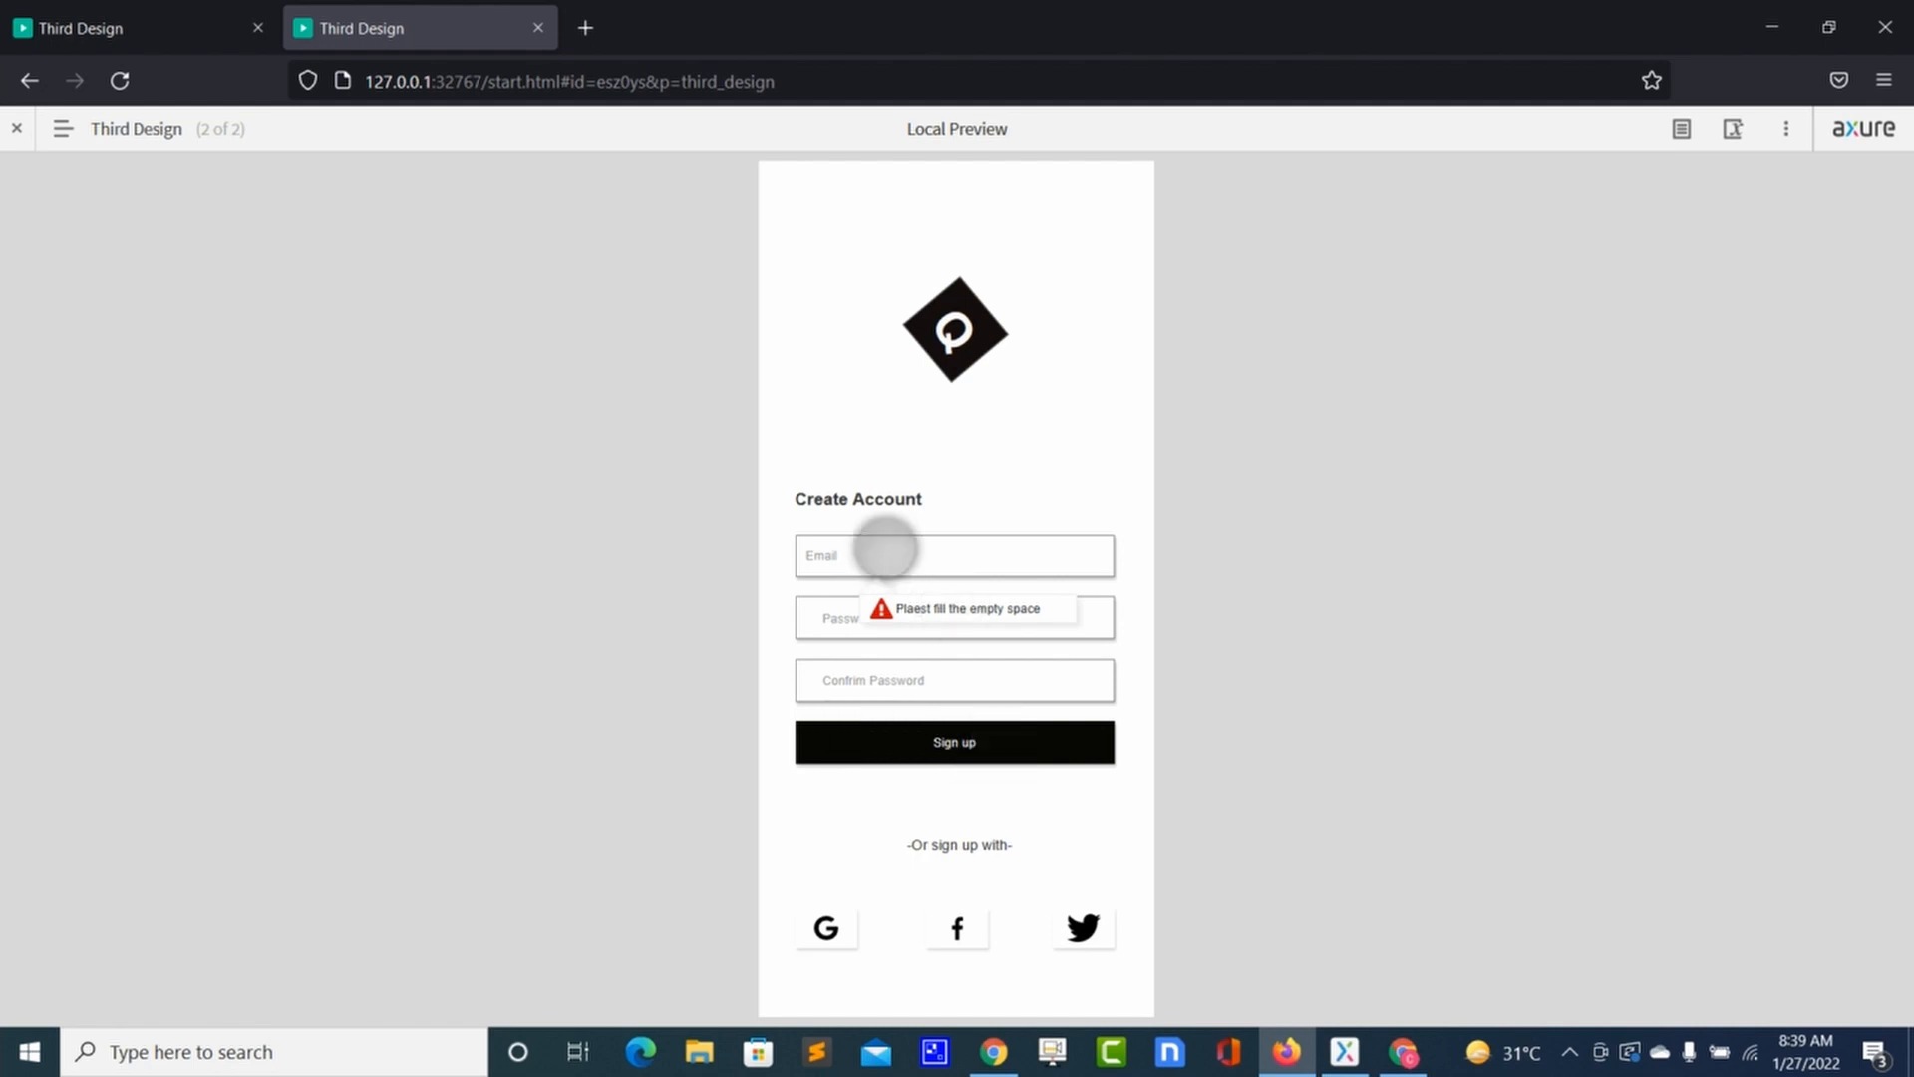
pyautogui.hotkey('alt', 'Tab')
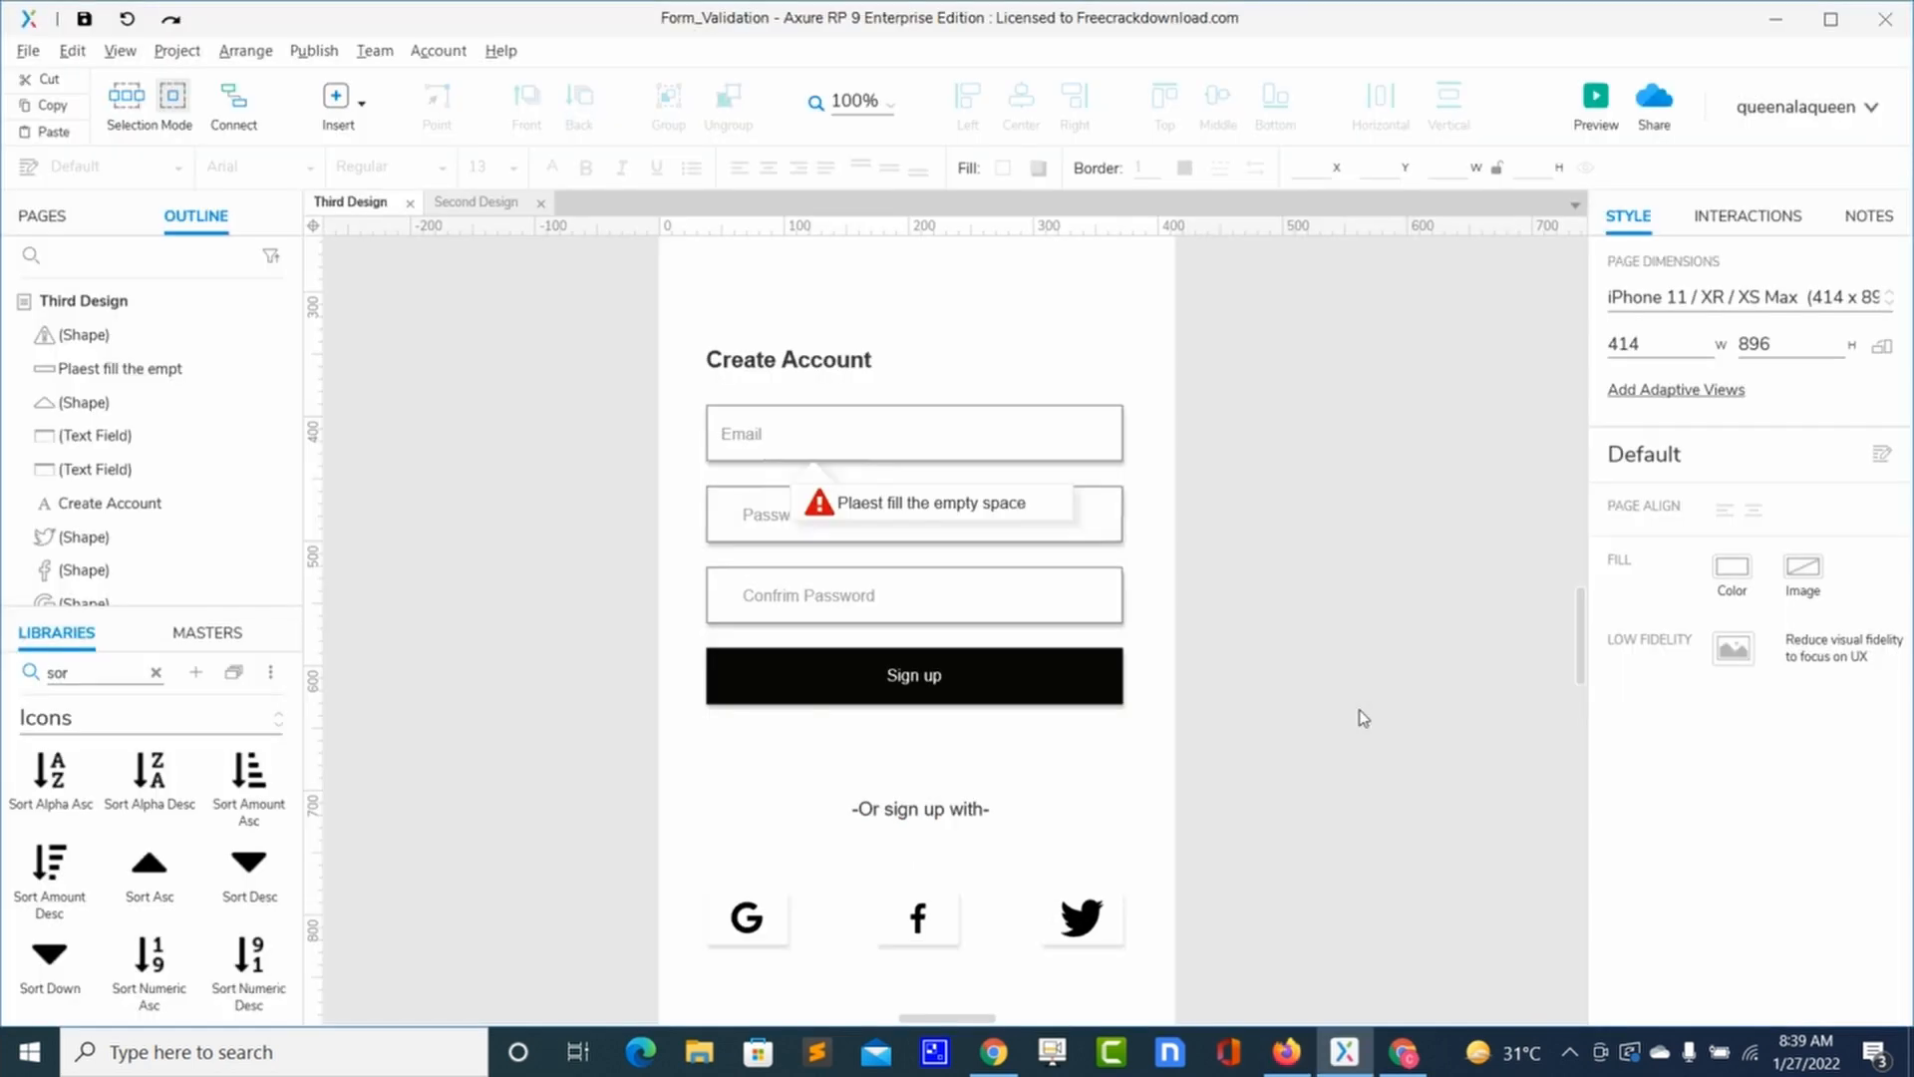
# Step: Wrap the warning icon, message box and pointer triangle in a hidden dynamic panel
pyautogui.click(953, 504)
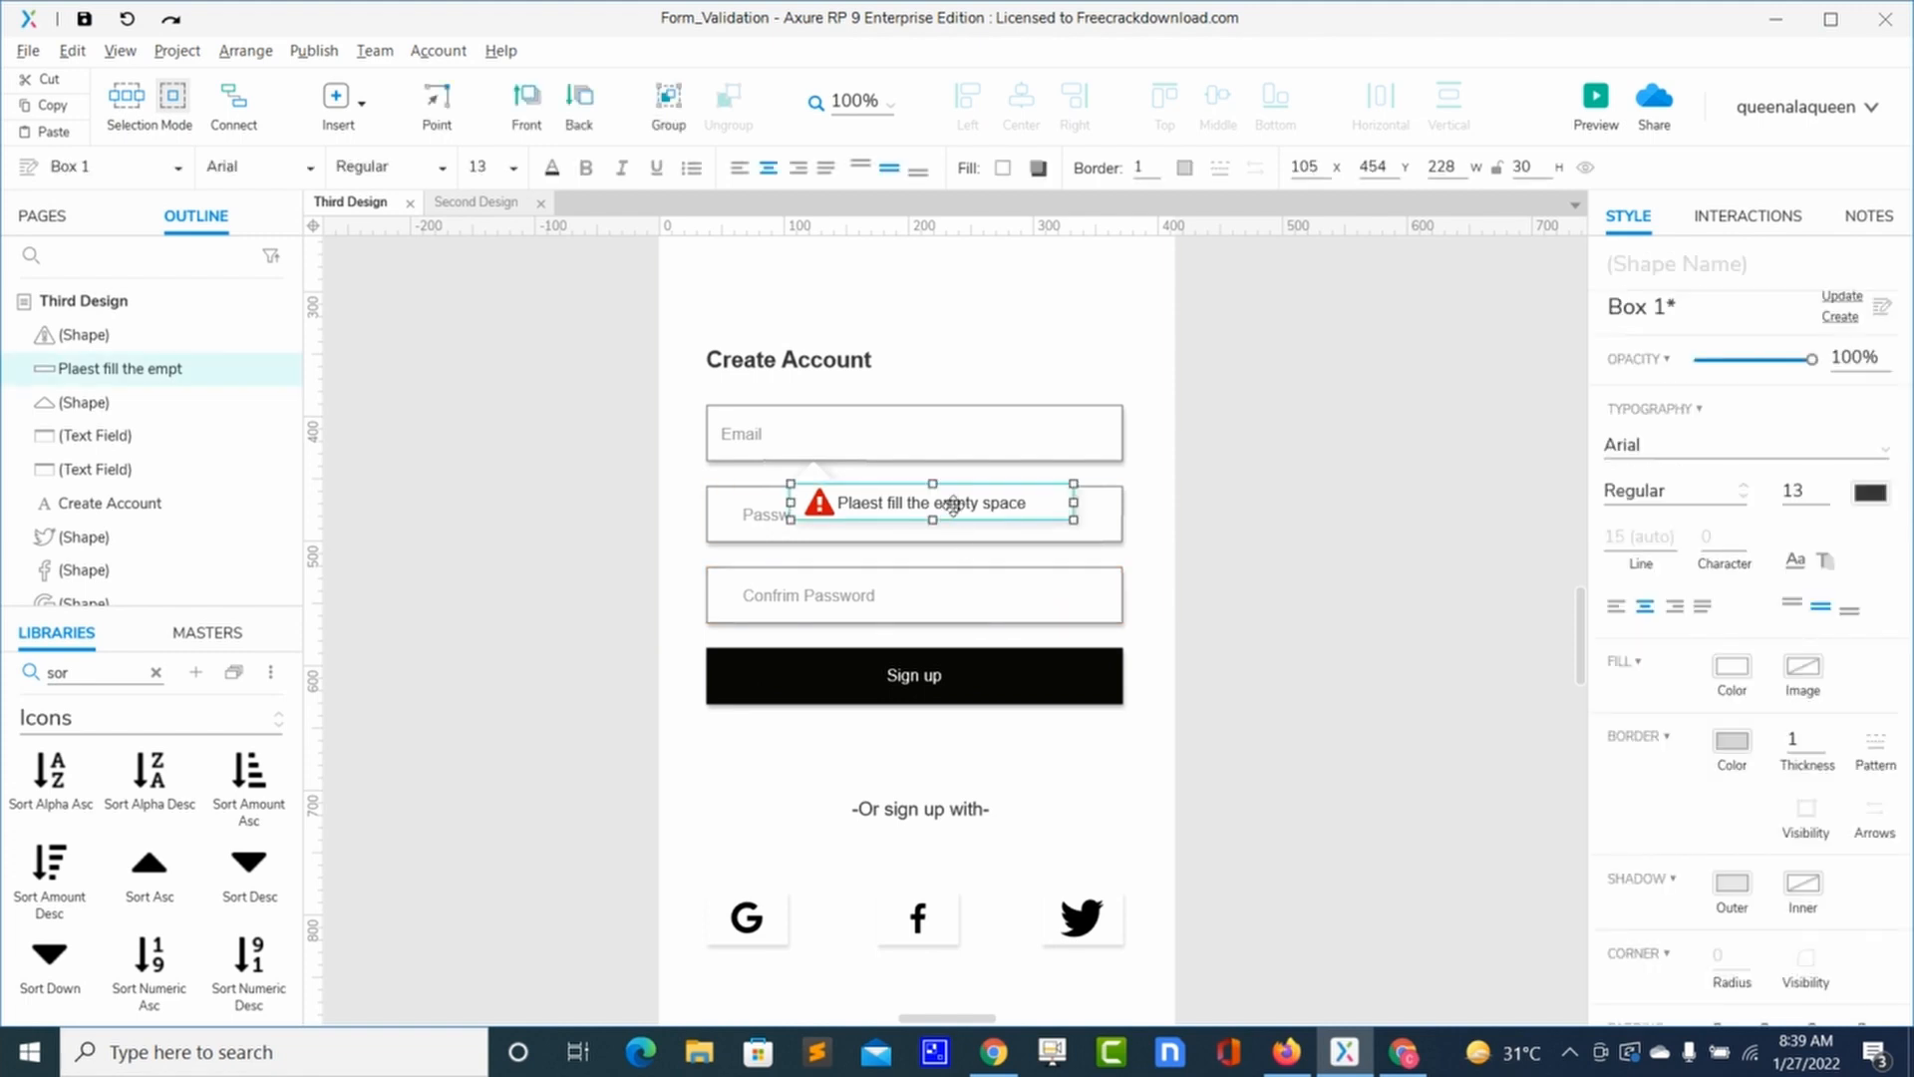
pyautogui.keyDown('shift'); pyautogui.click(820, 504); pyautogui.keyUp('shift')
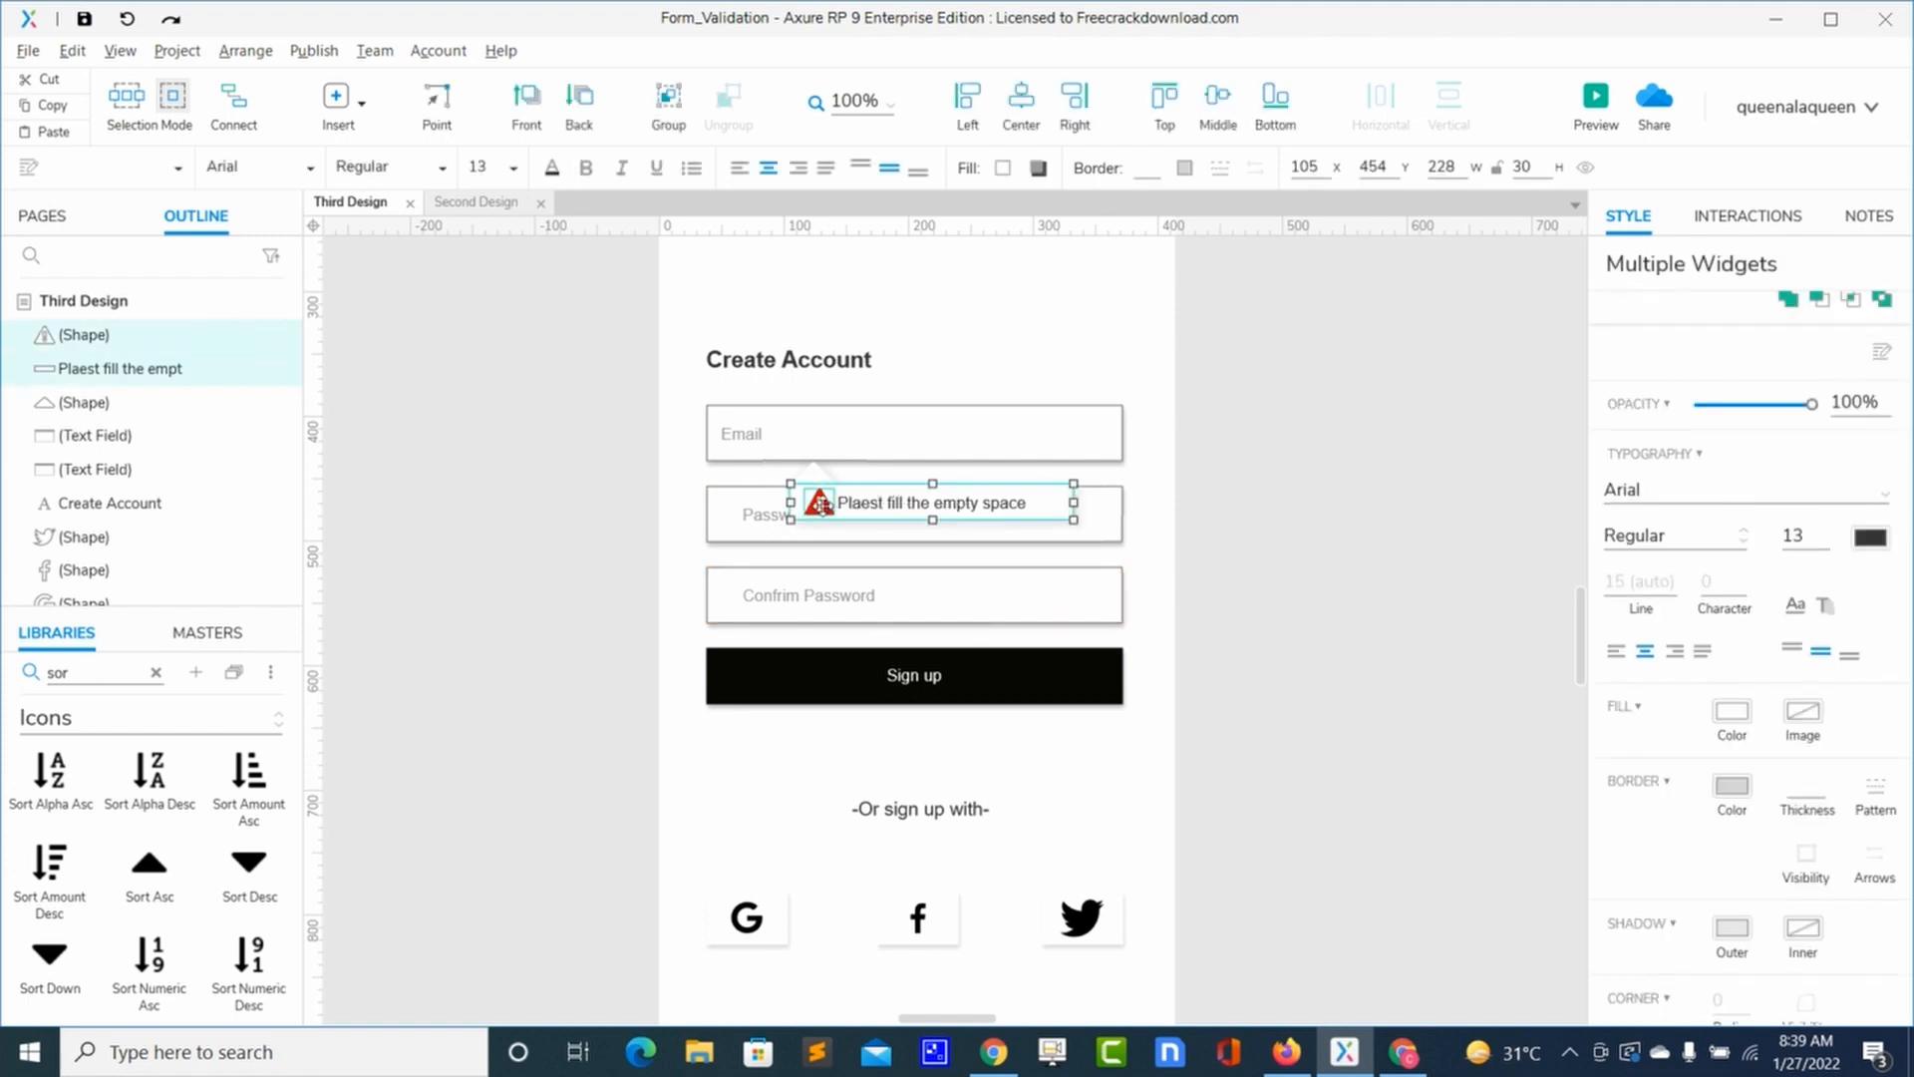
pyautogui.keyDown('shift'); pyautogui.click(812, 472); pyautogui.keyUp('shift')
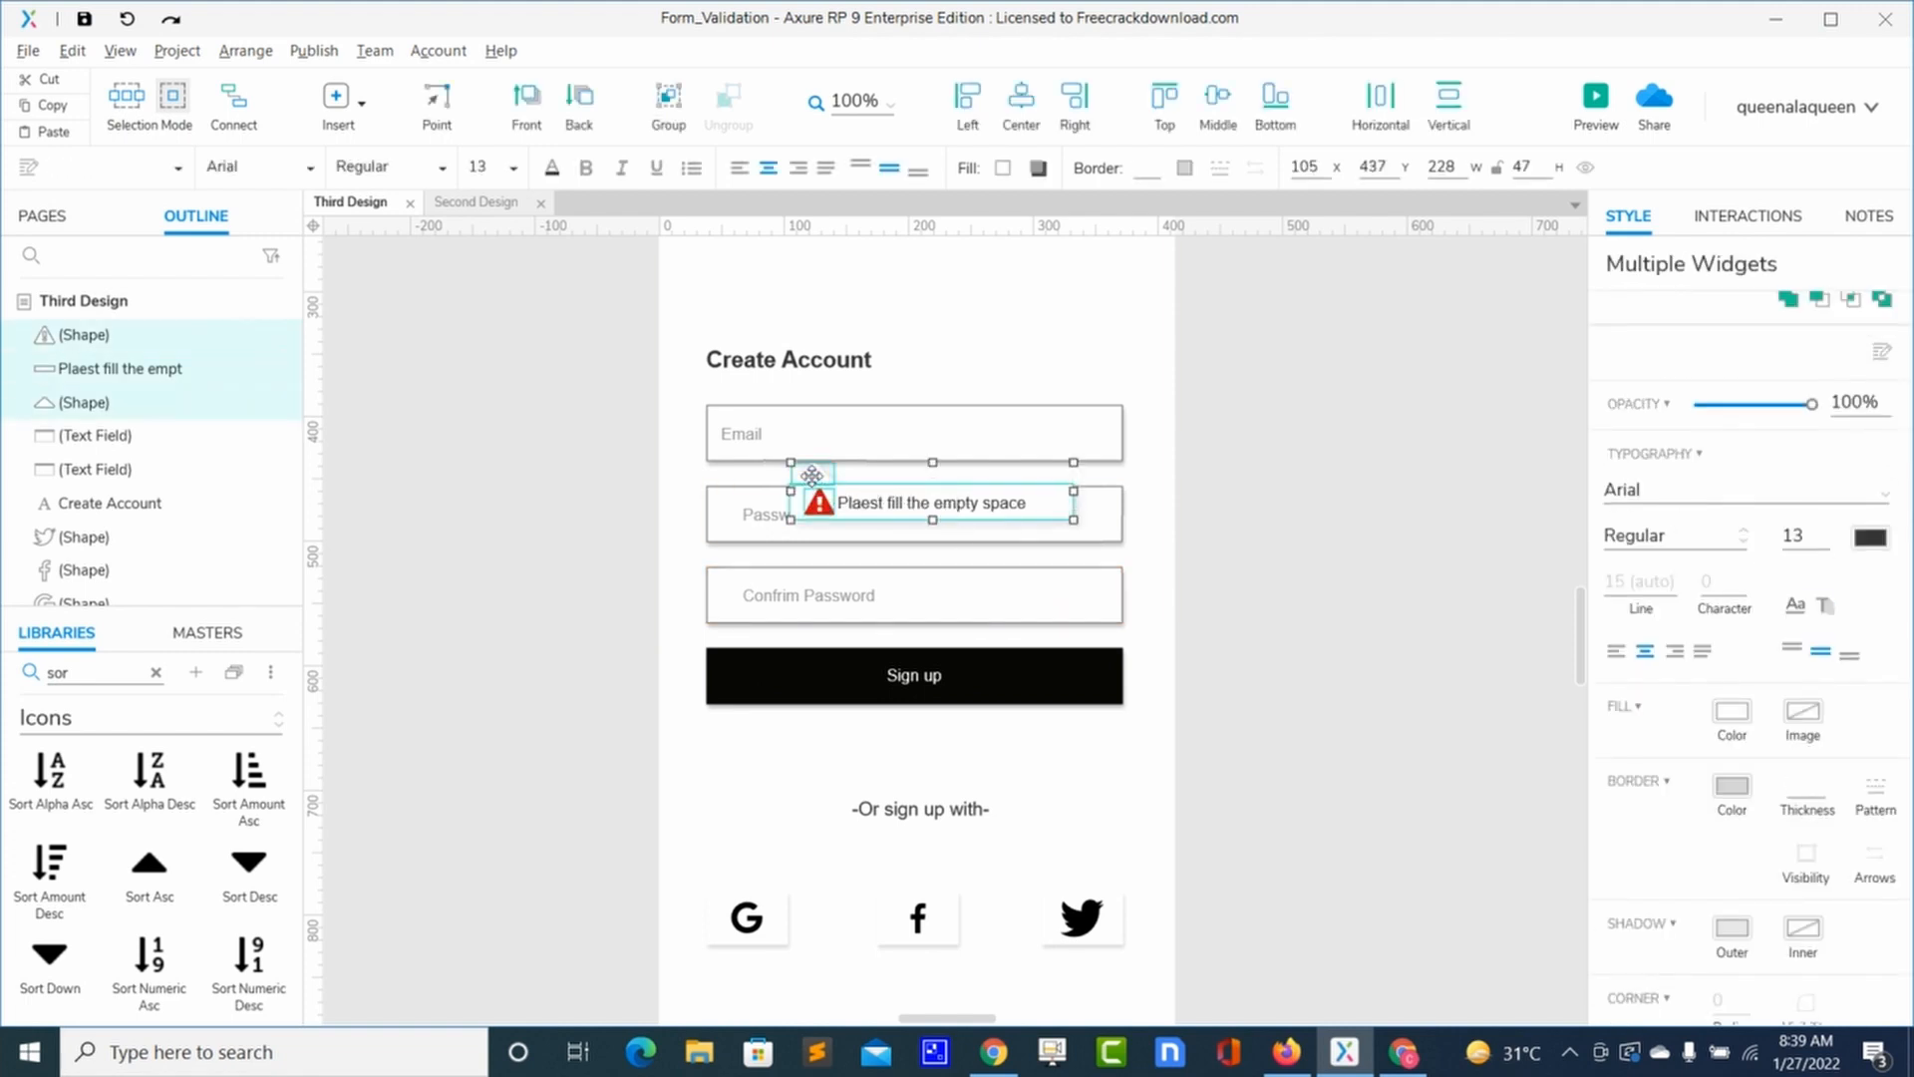
pyautogui.rightClick(813, 474)
pyautogui.click(907, 1015)
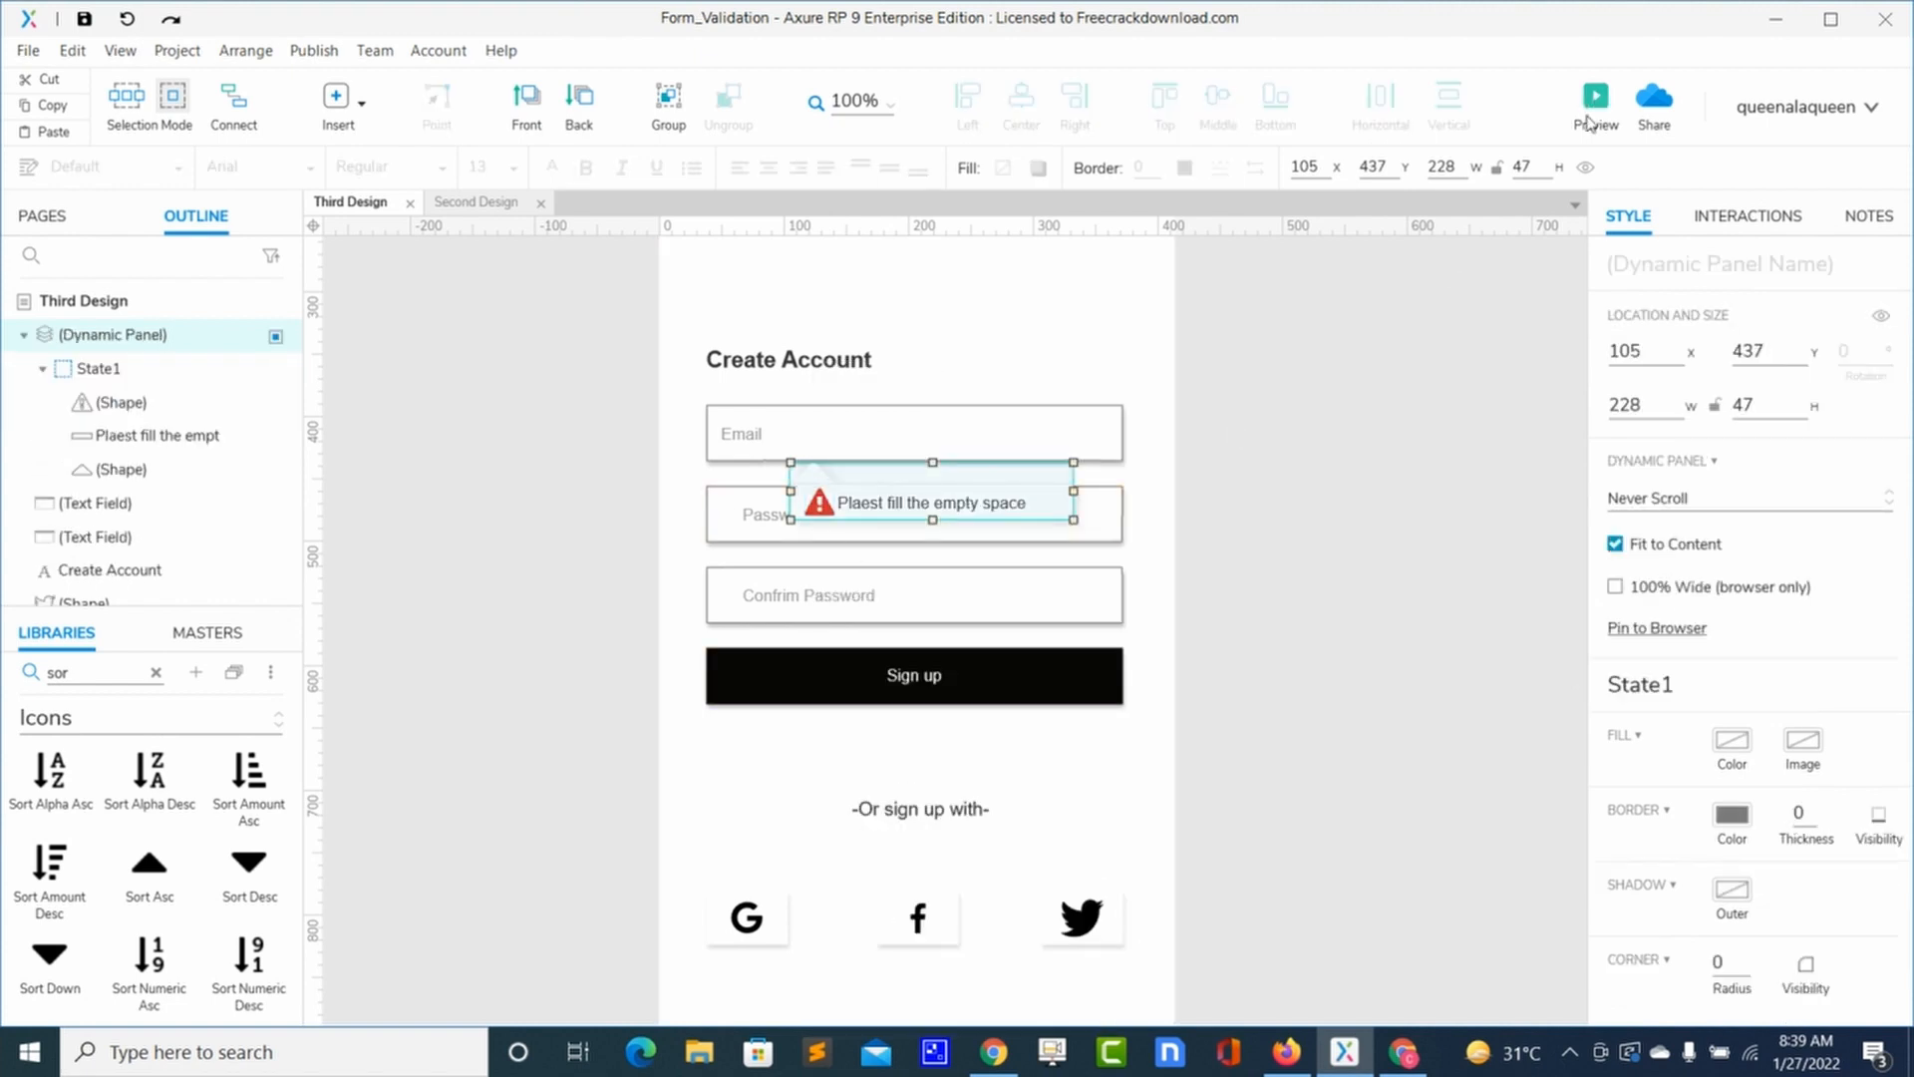
pyautogui.click(1585, 170)
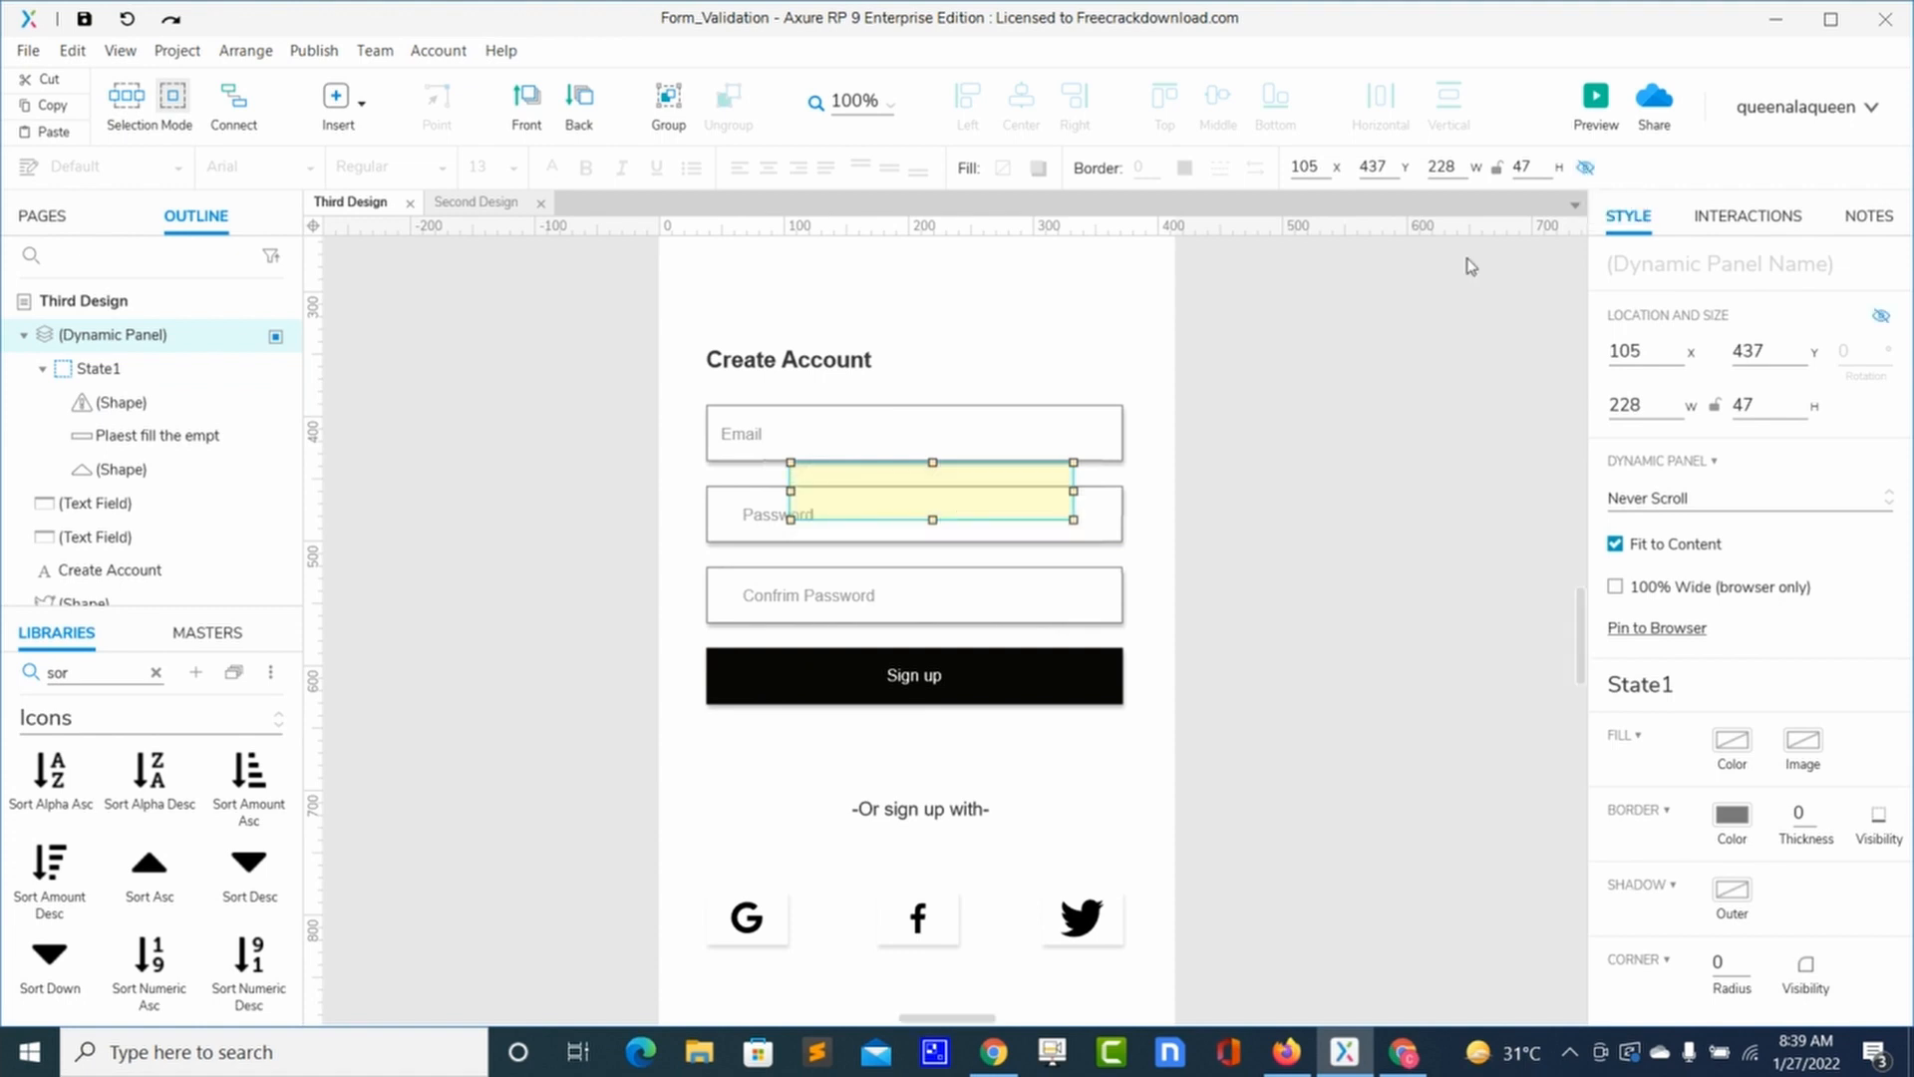
# Step: Reload the Firefox preview to confirm the warning is hidden
pyautogui.hotkey('alt', 'Tab')
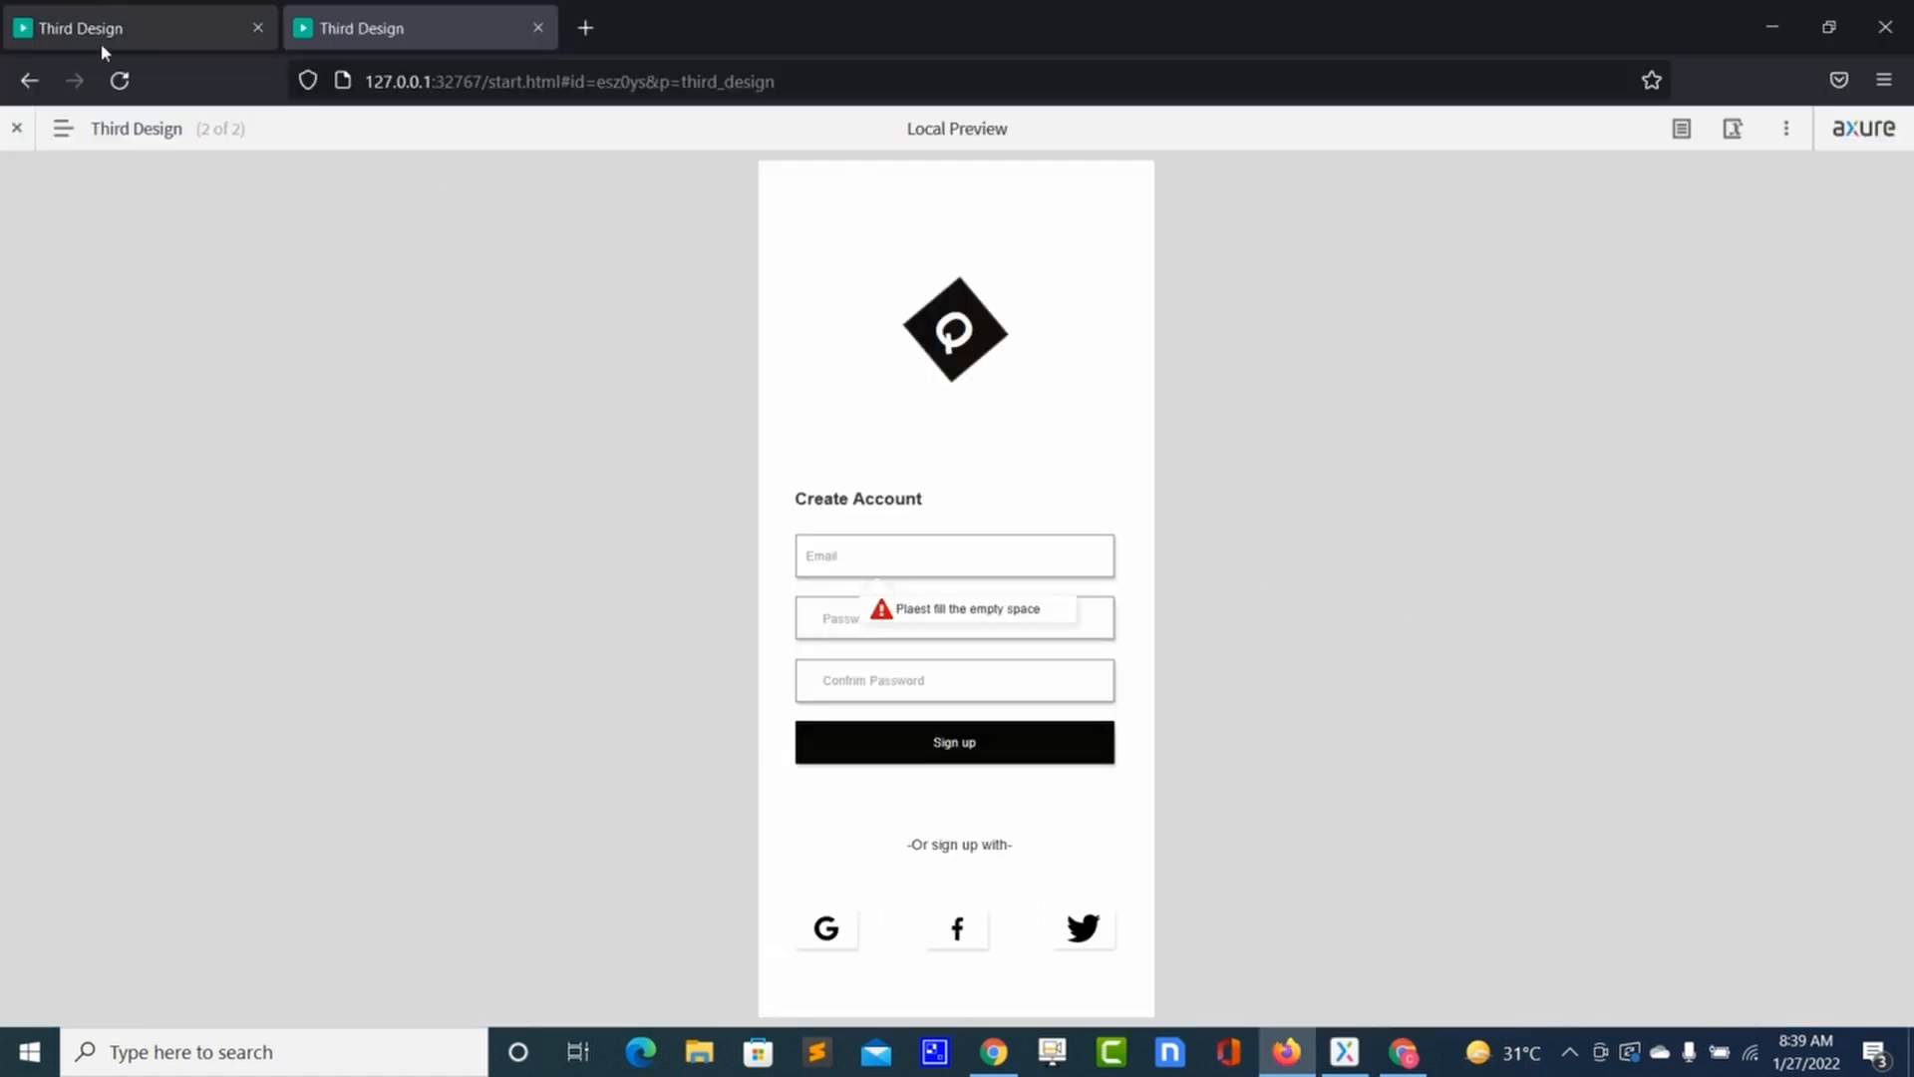
pyautogui.click(120, 80)
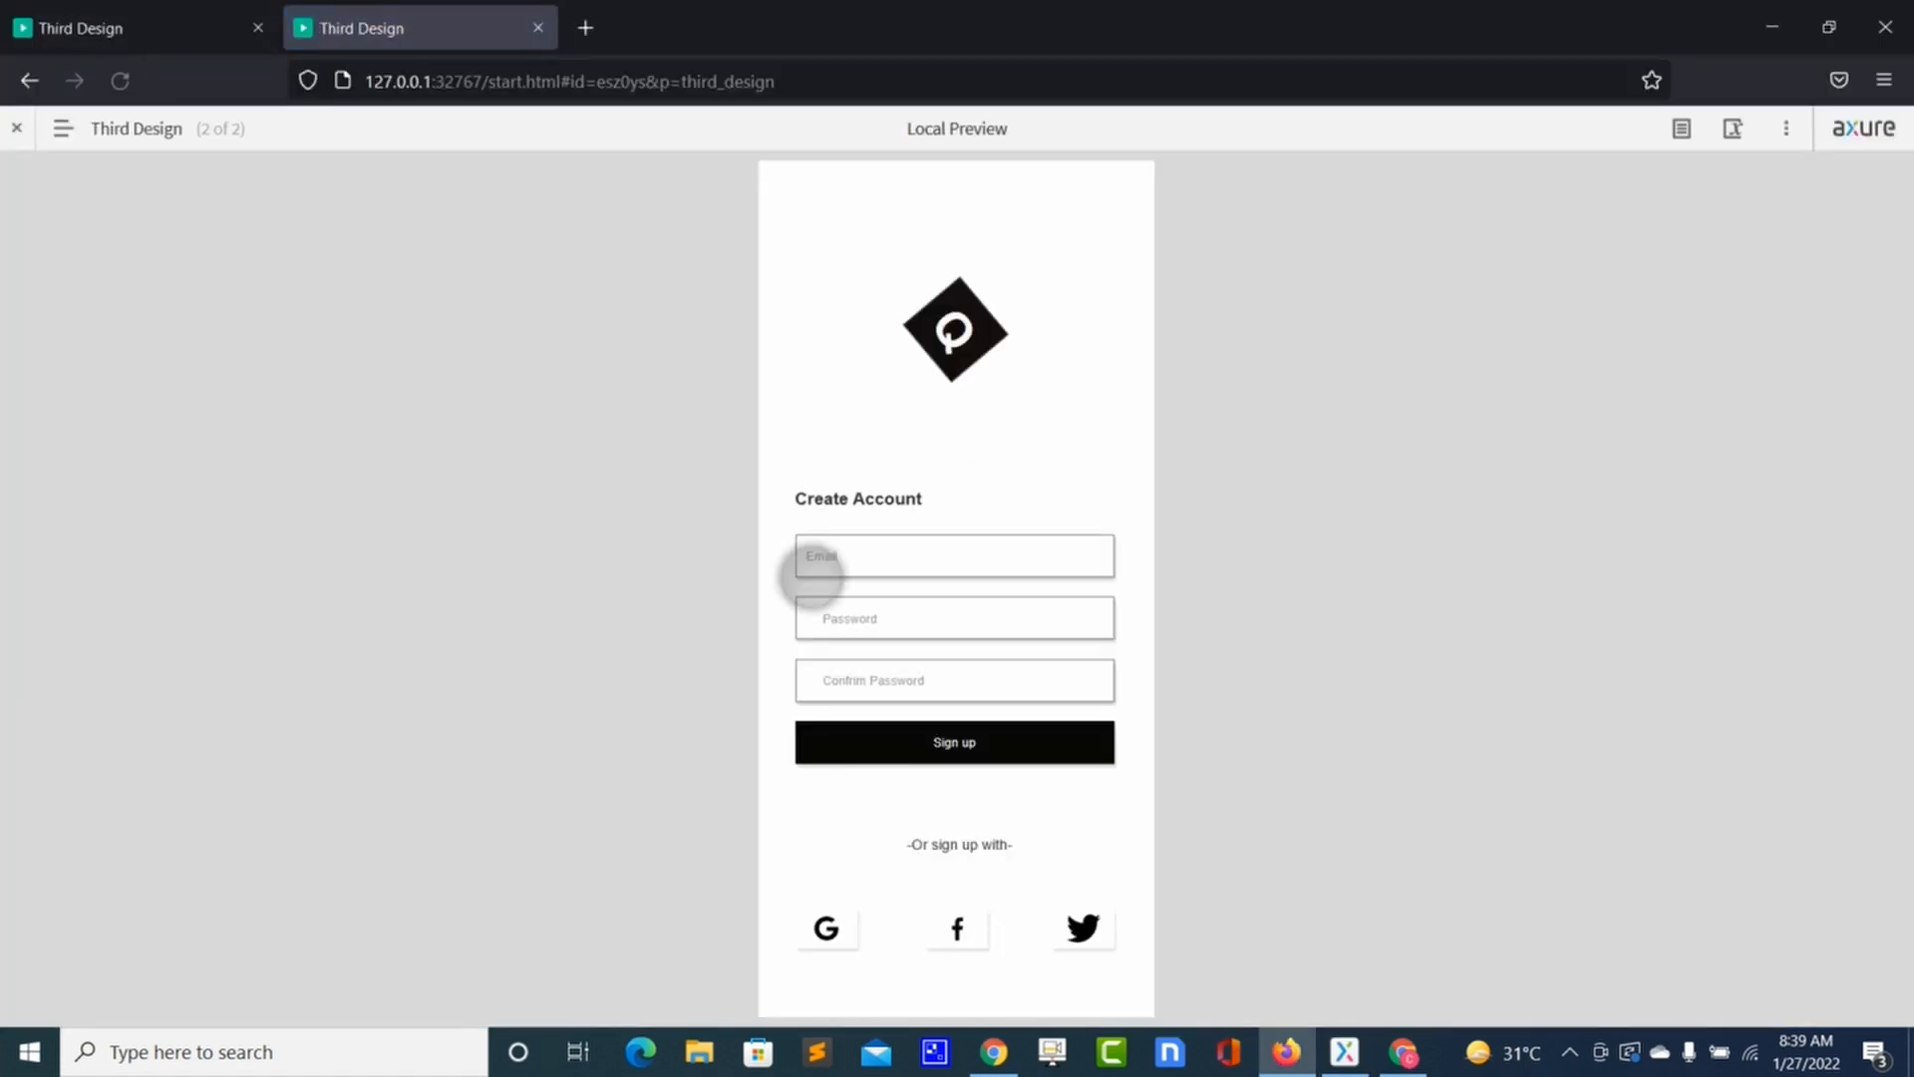
pyautogui.click(851, 803)
pyautogui.hotkey('alt', 'Tab')
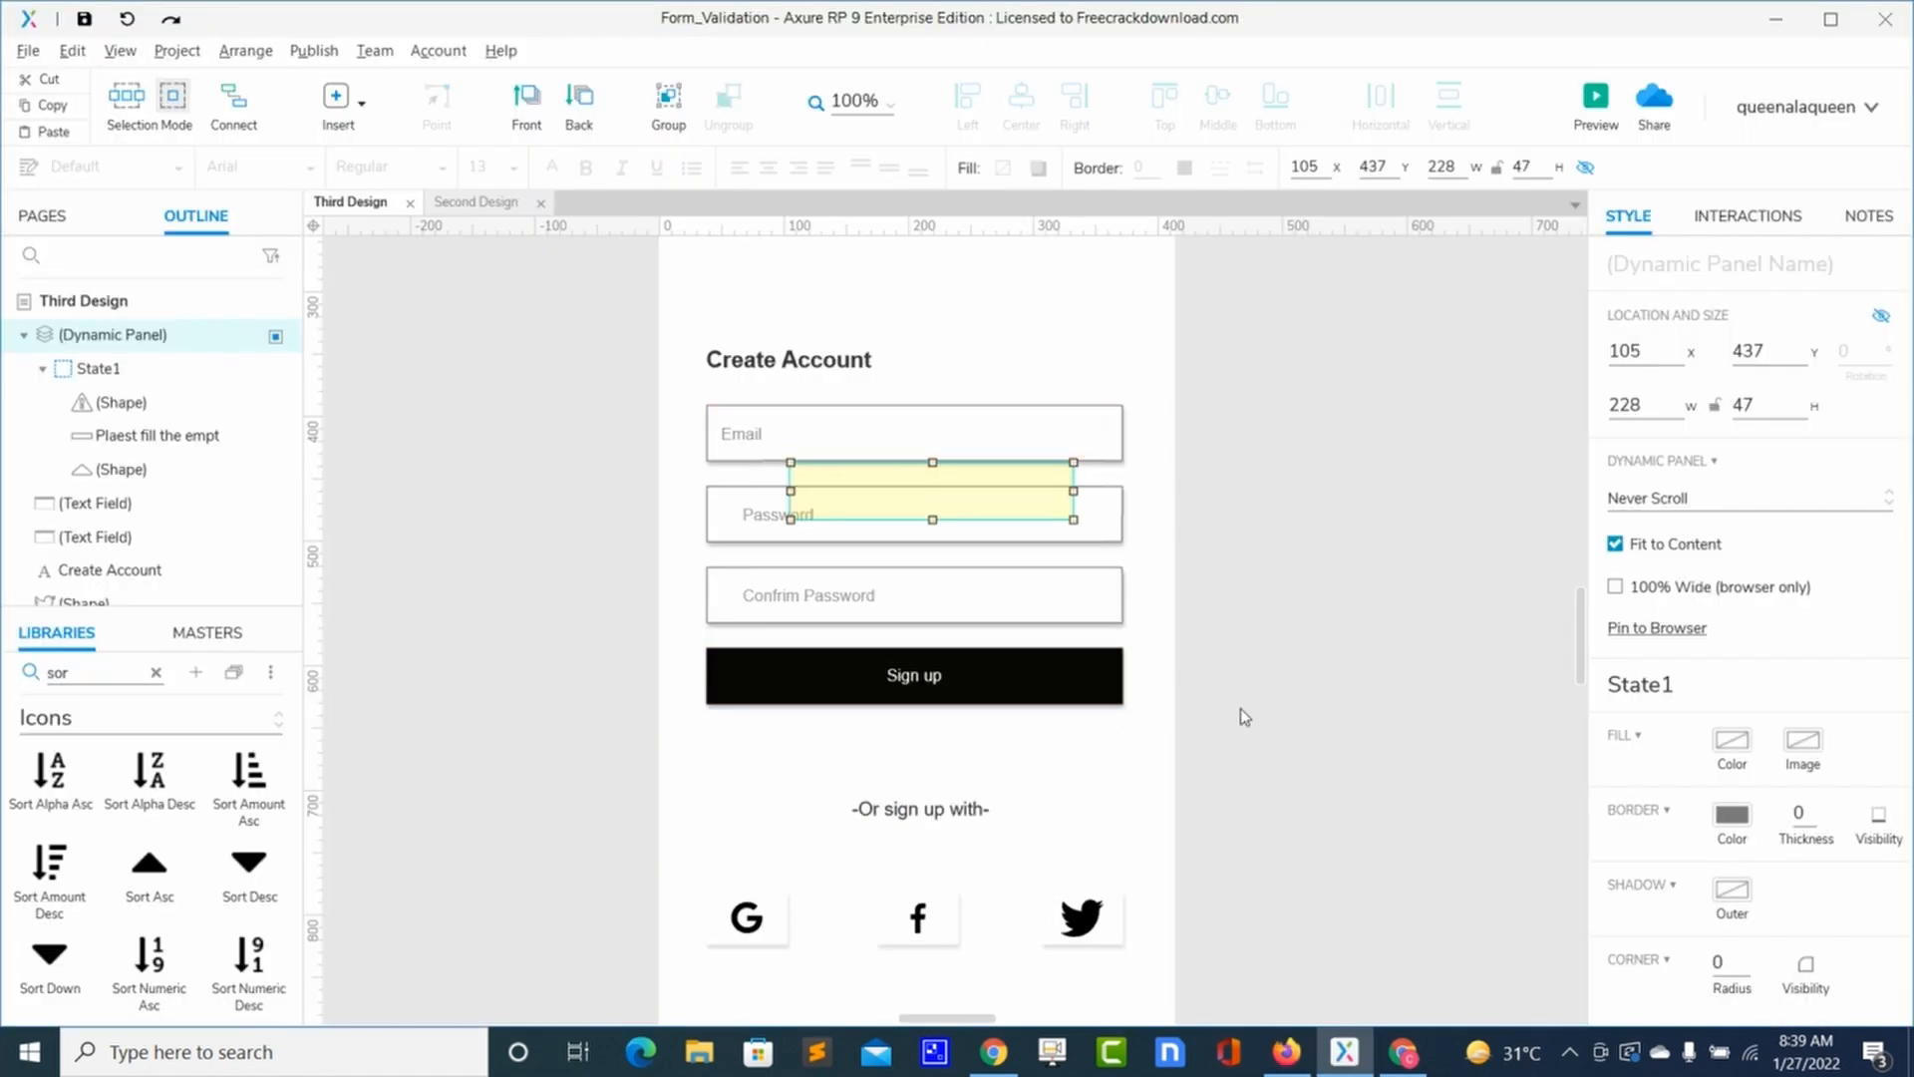
# Step: Name the warning panel 'emailerror'
pyautogui.click(1068, 684)
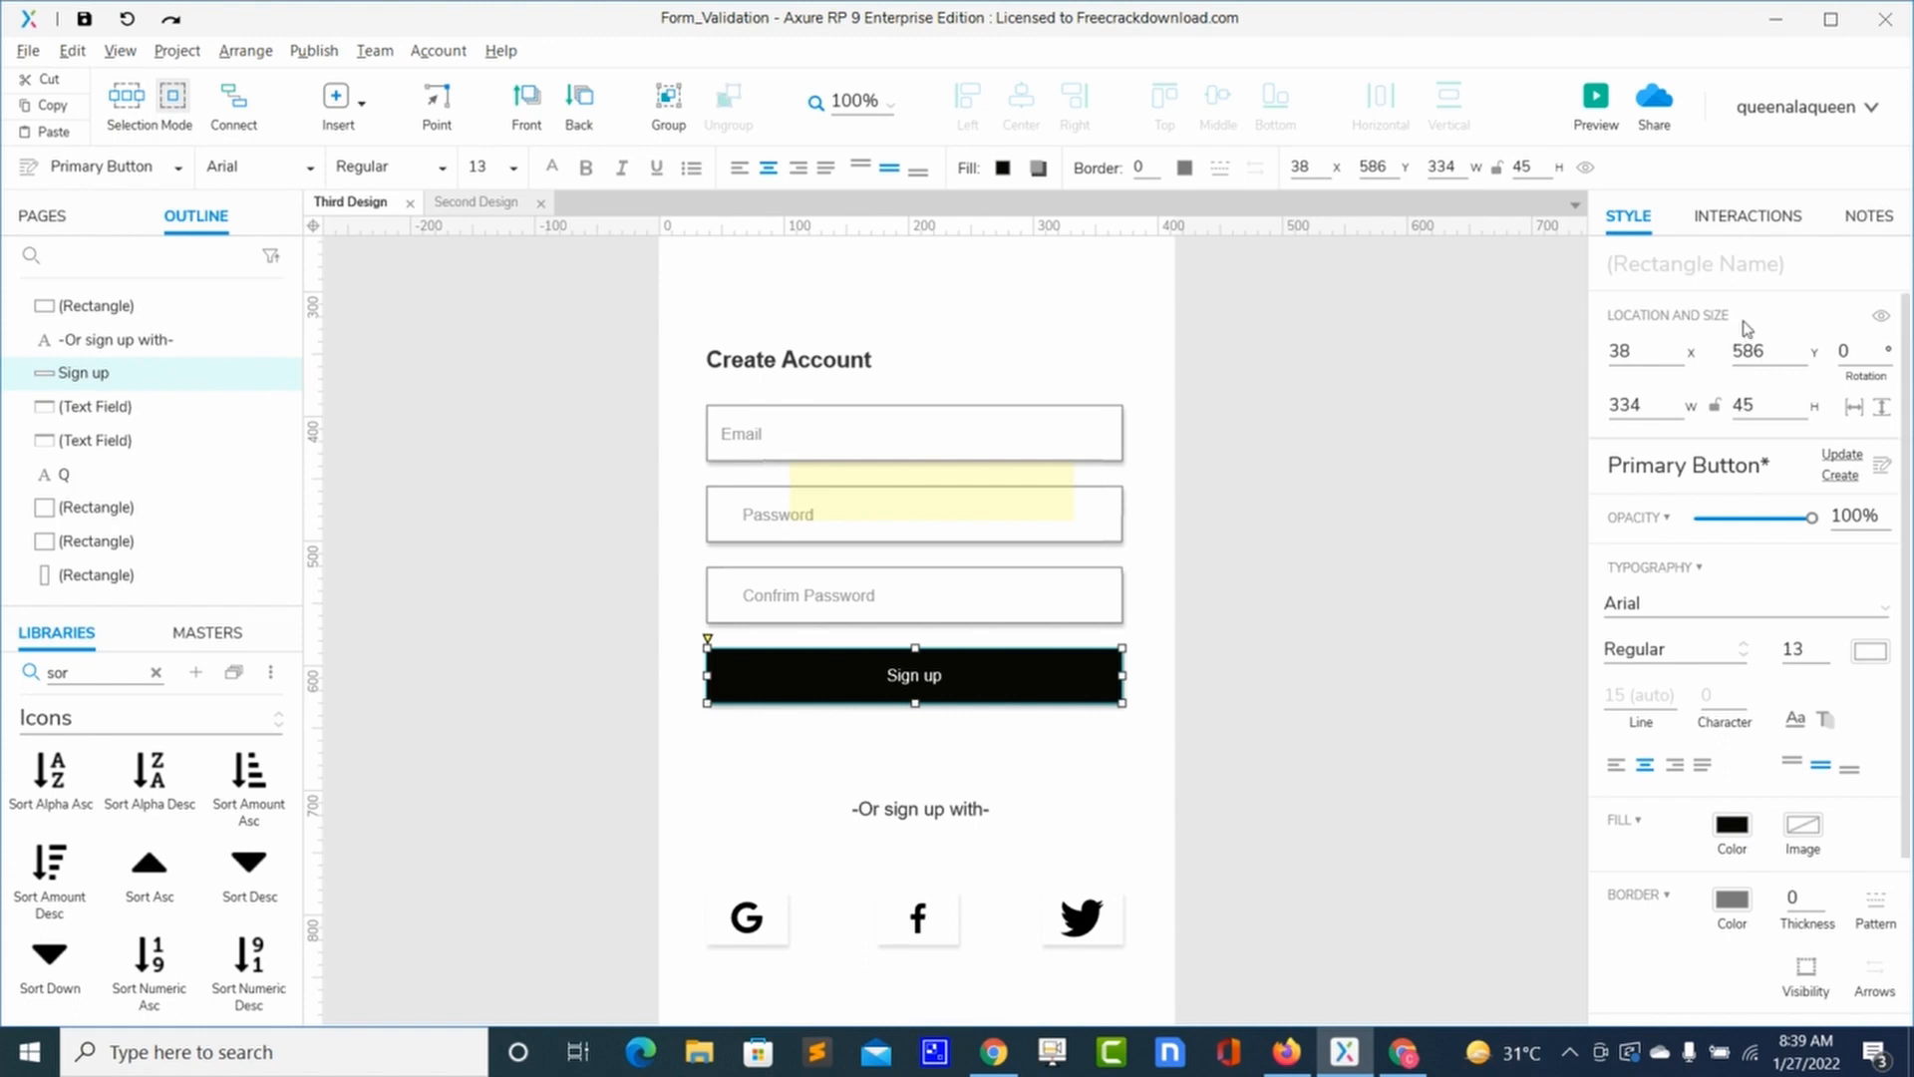
pyautogui.click(1762, 244)
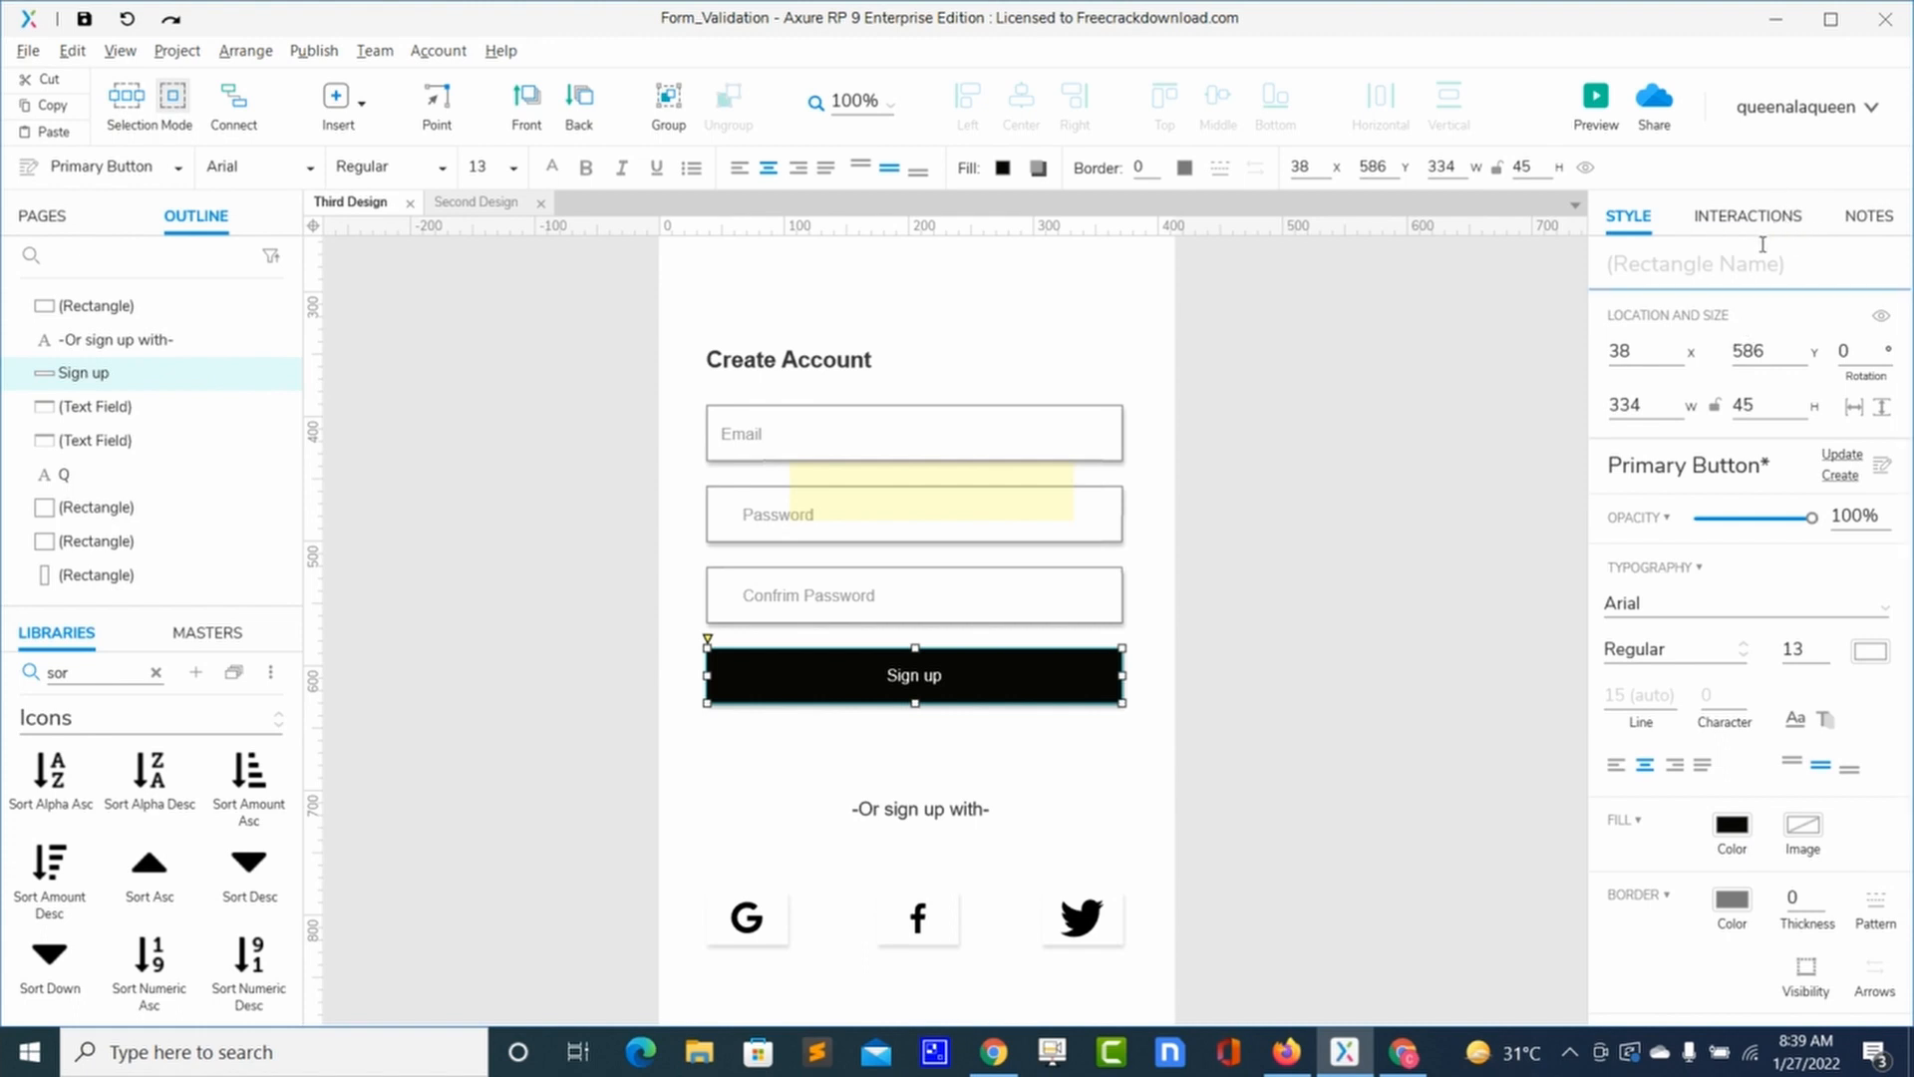
pyautogui.click(1055, 487)
pyautogui.click(1635, 271)
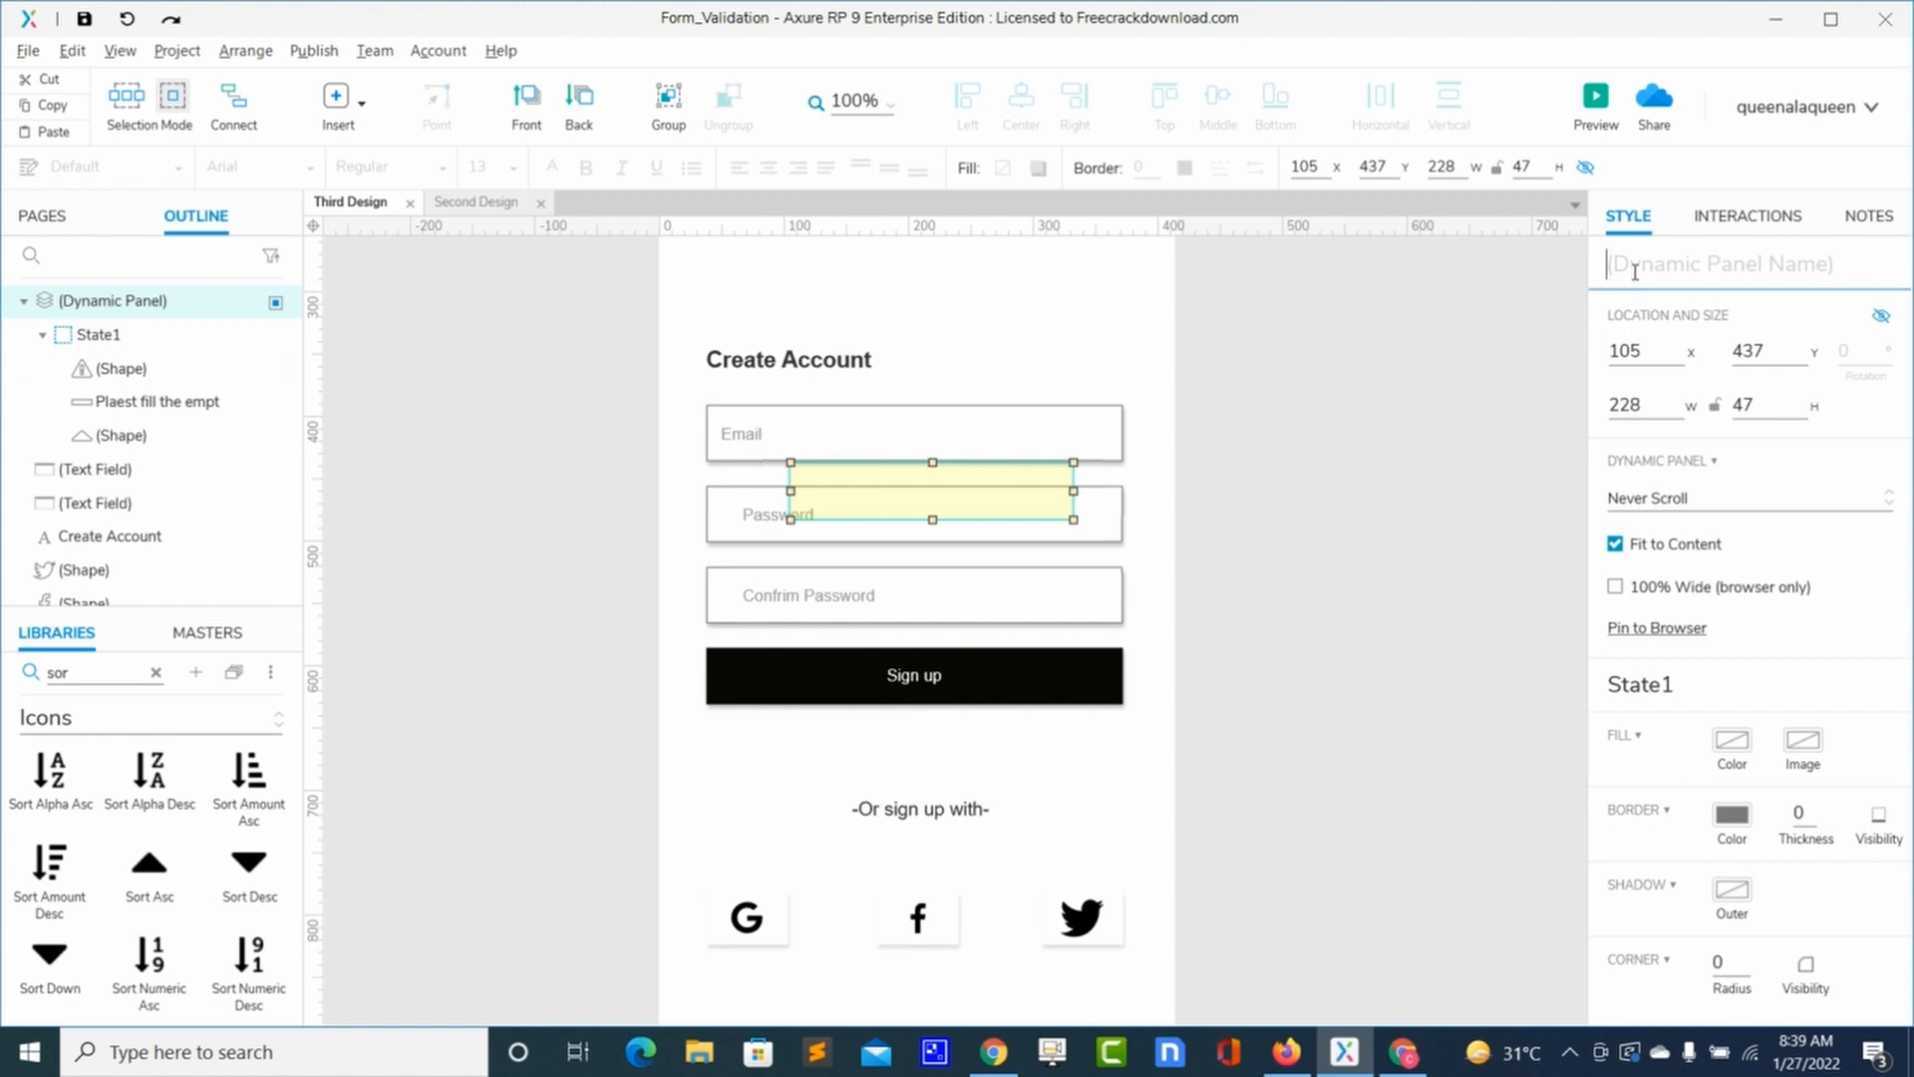
pyautogui.write('emailerror')
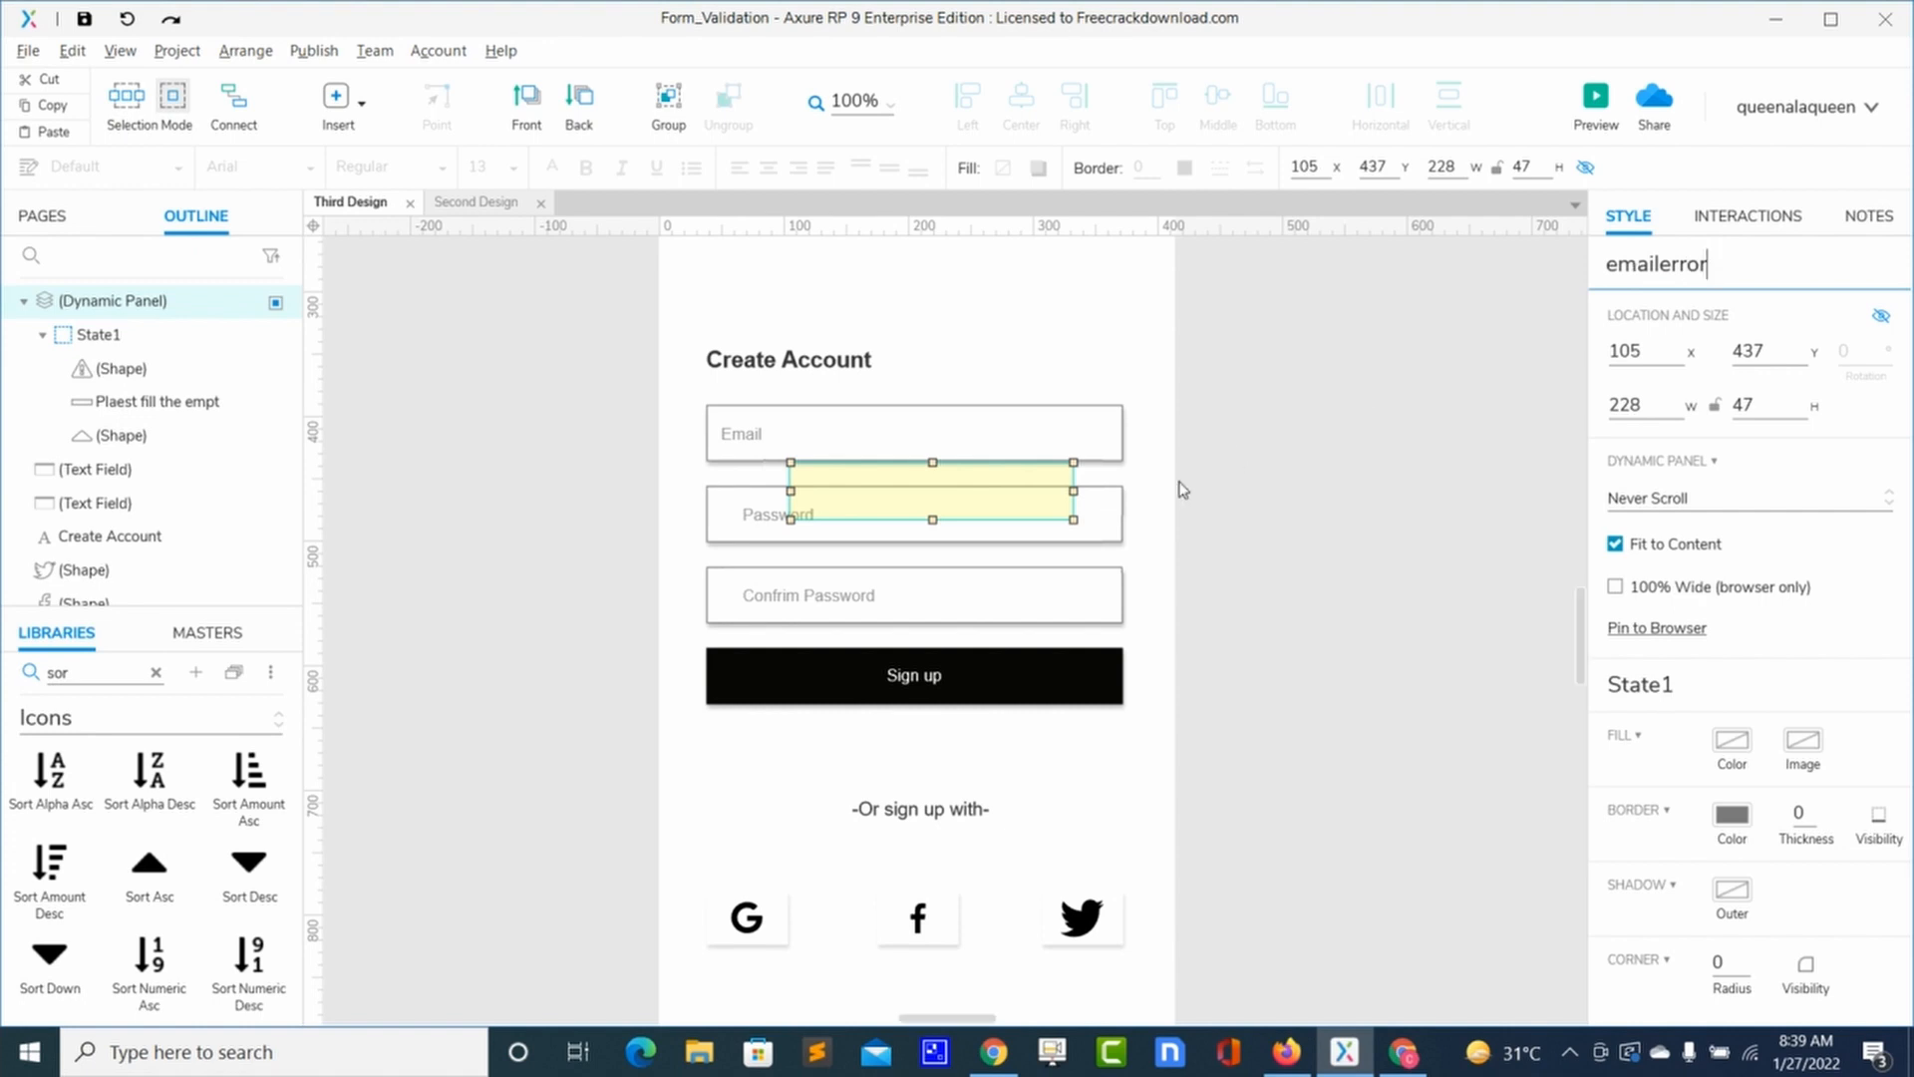
pyautogui.click(1180, 660)
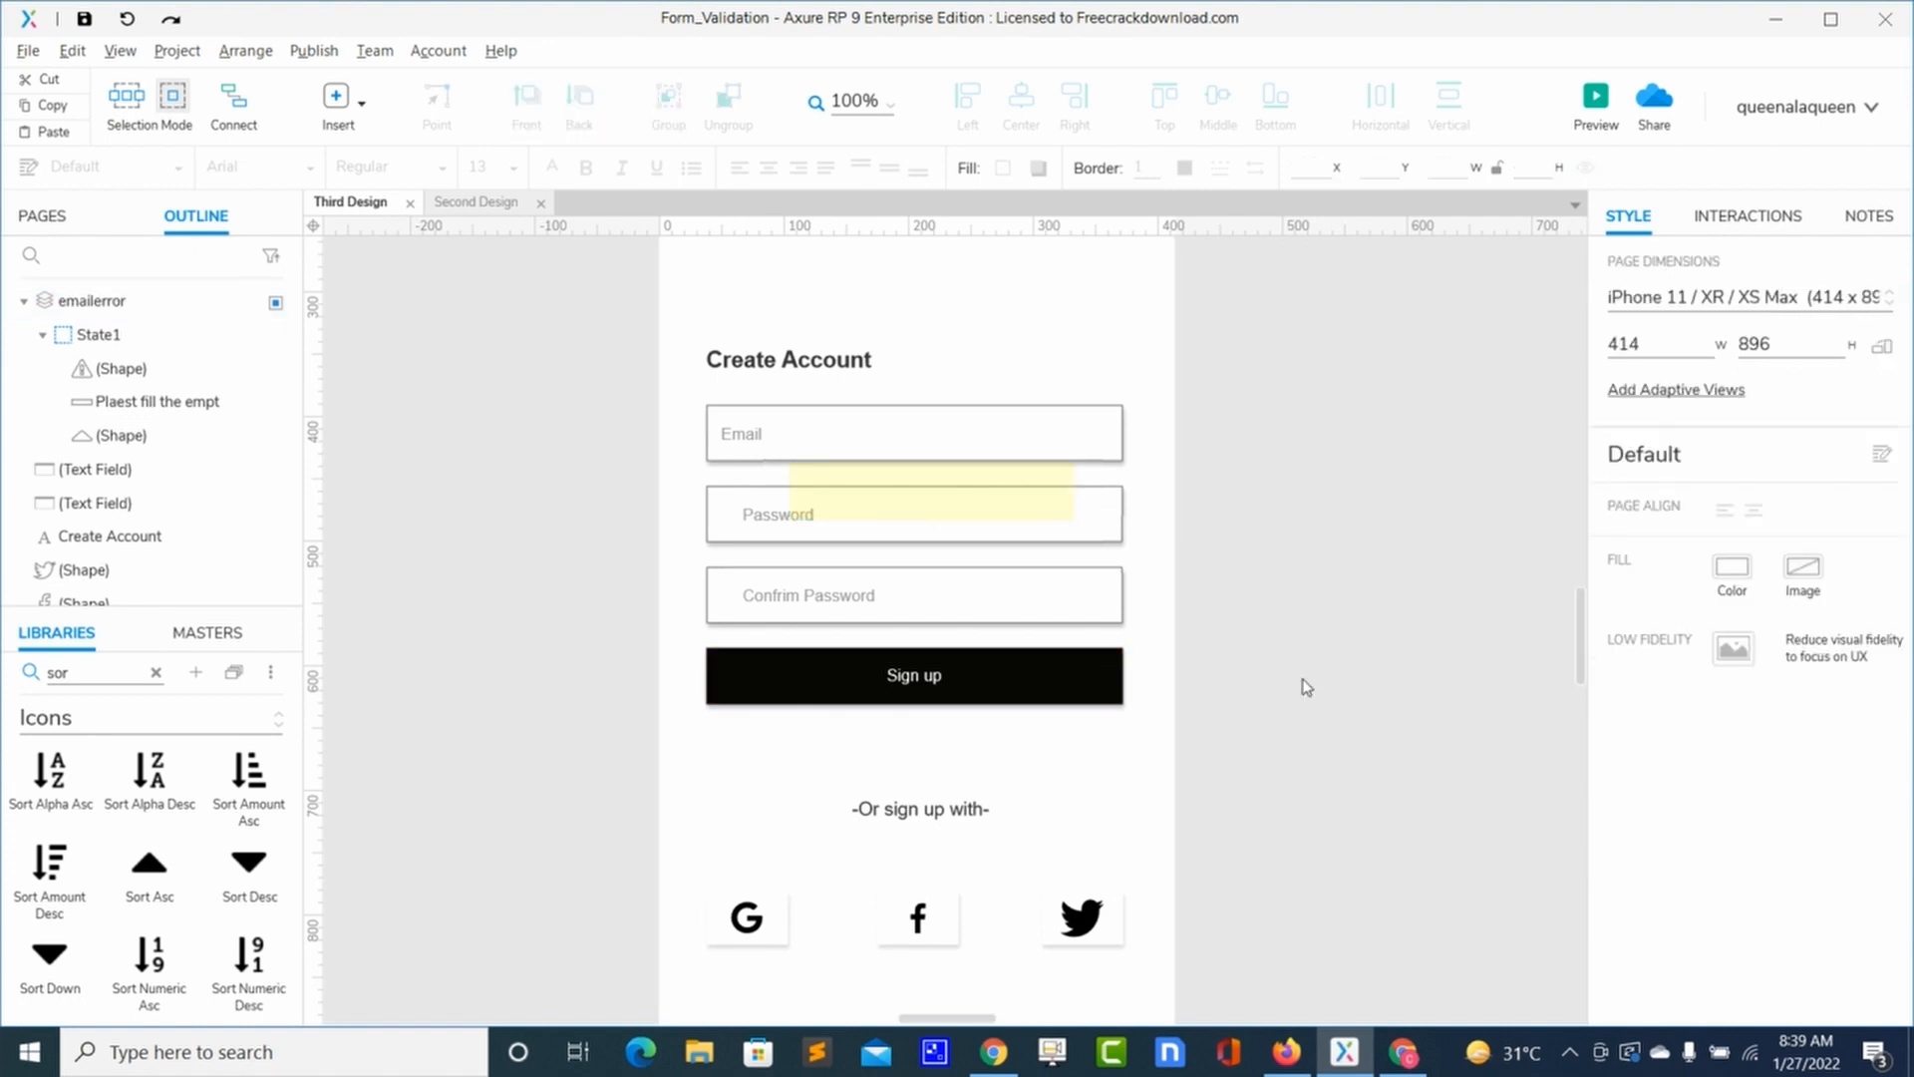
pyautogui.click(1099, 666)
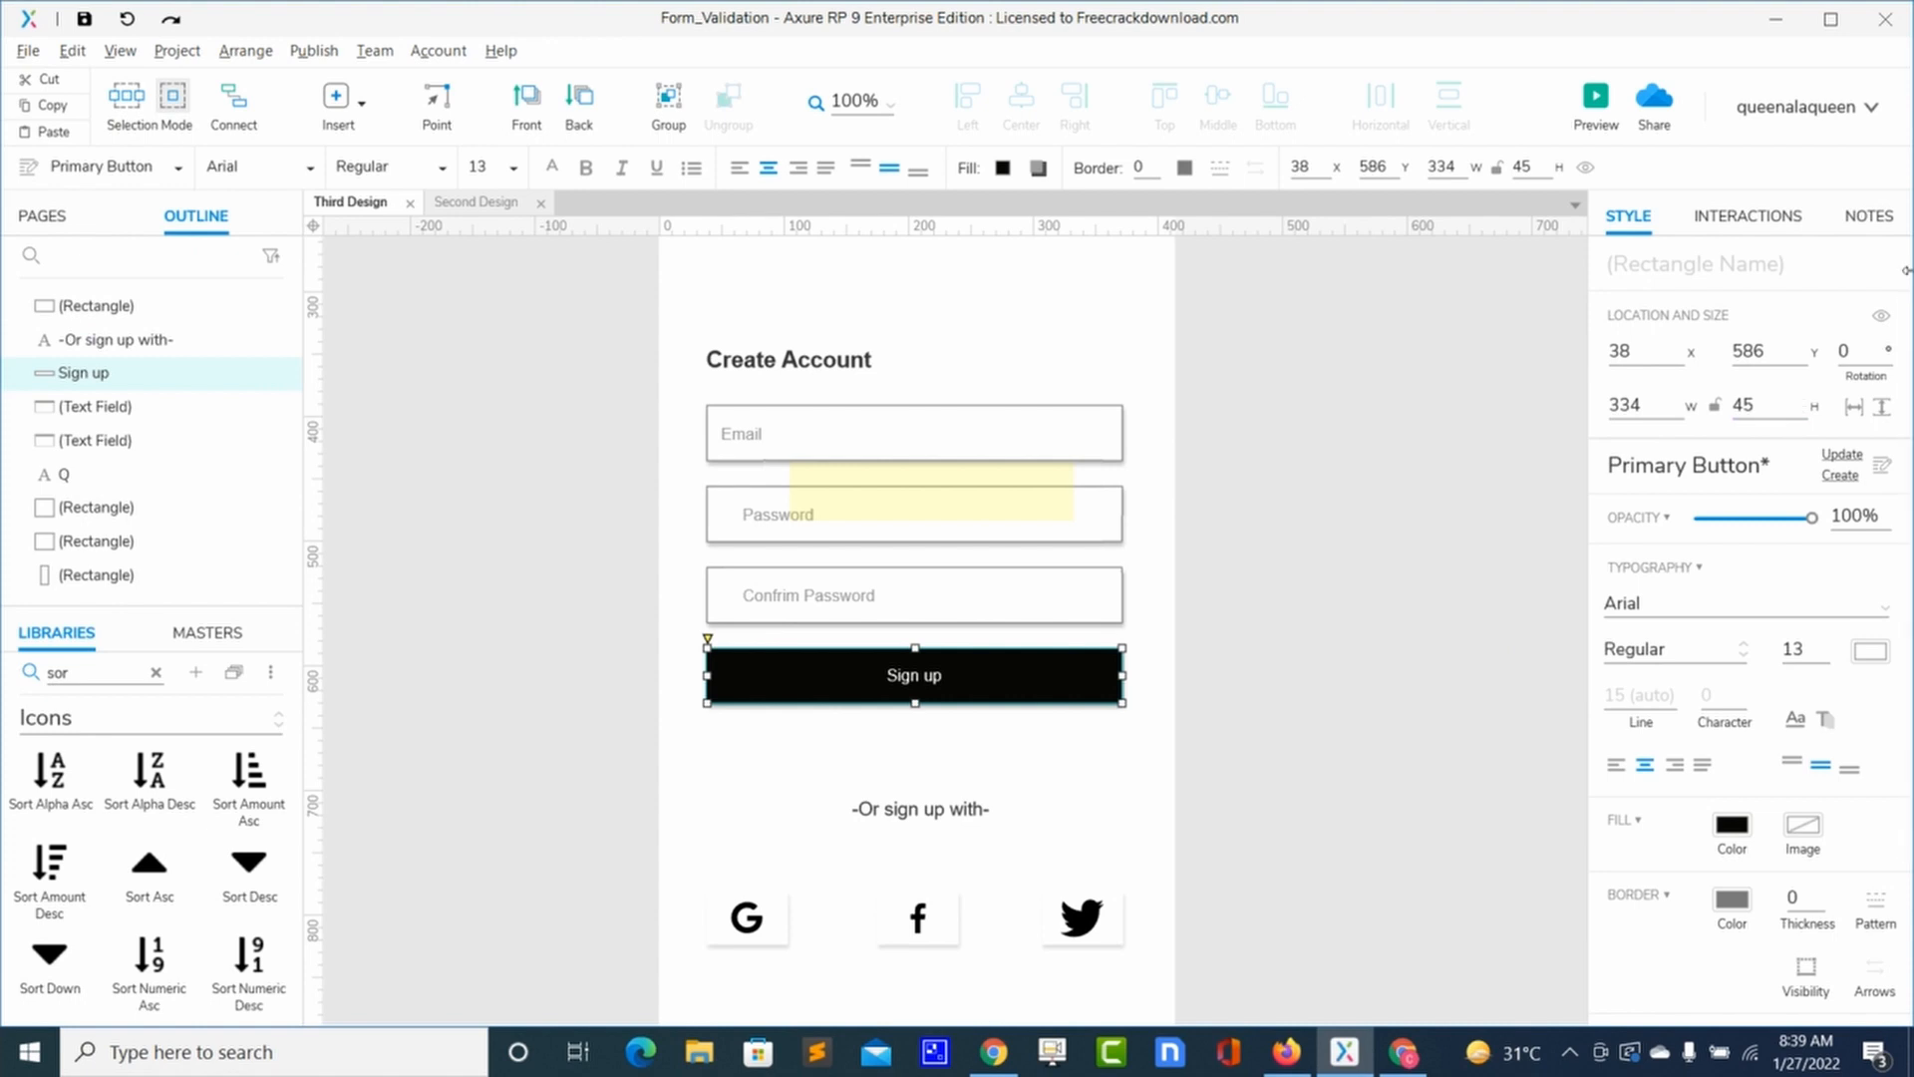
# Step: Add a Sign up click action setting panel emailerror to State1 with fade, shown if hidden
pyautogui.click(1778, 221)
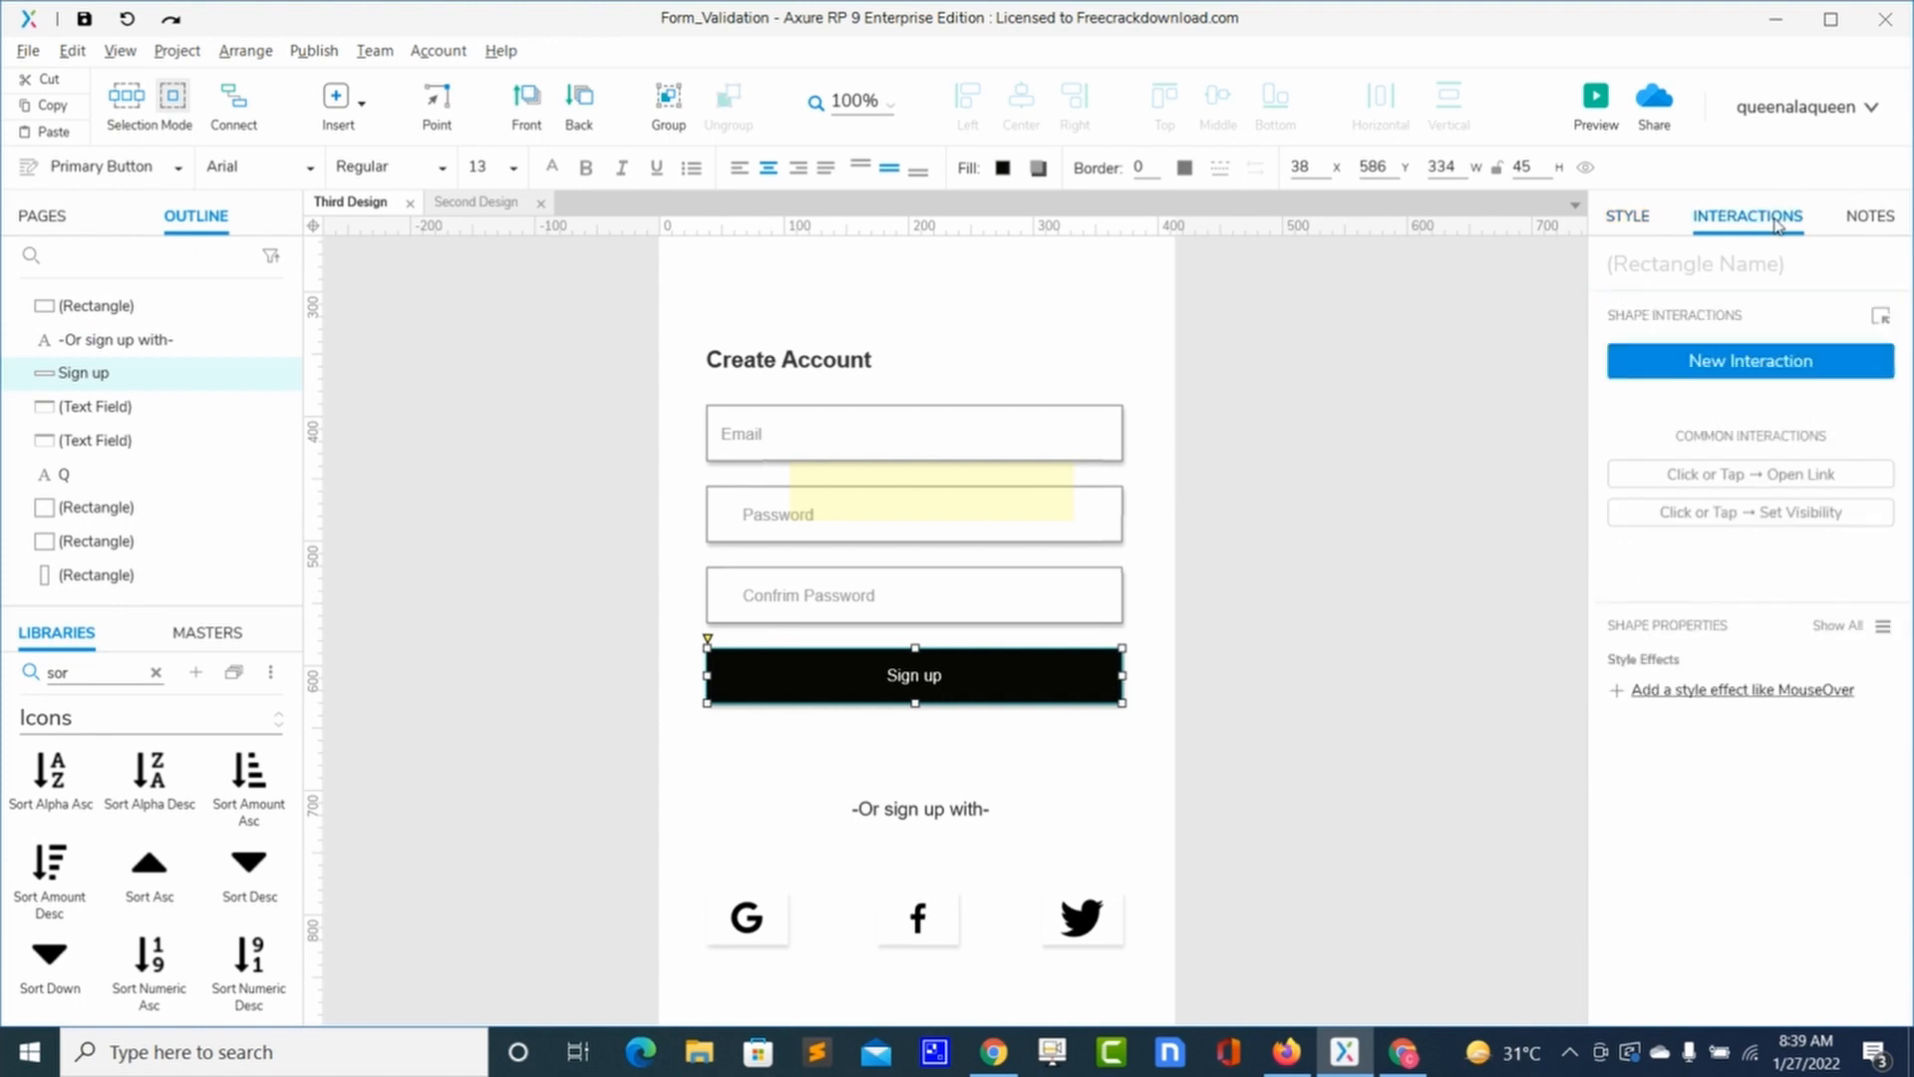
pyautogui.click(1707, 361)
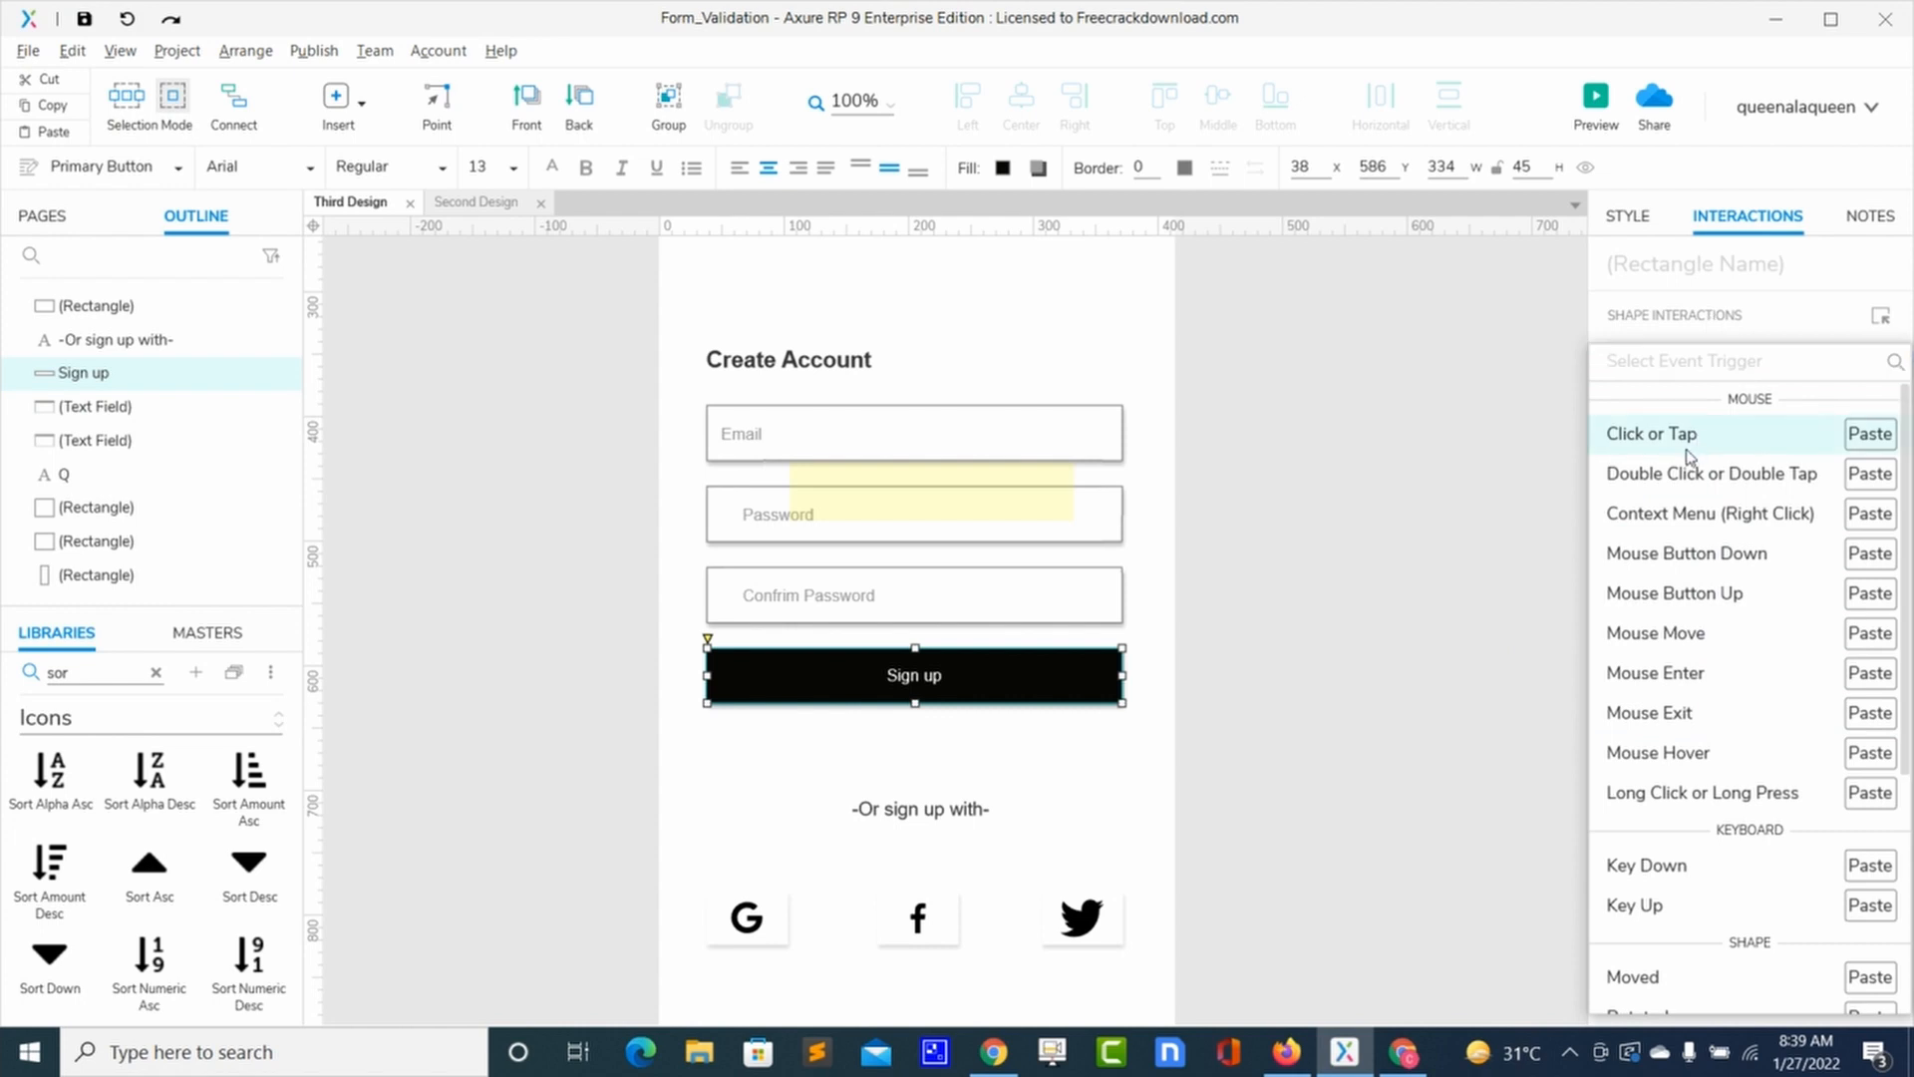
pyautogui.click(1692, 453)
pyautogui.click(1681, 676)
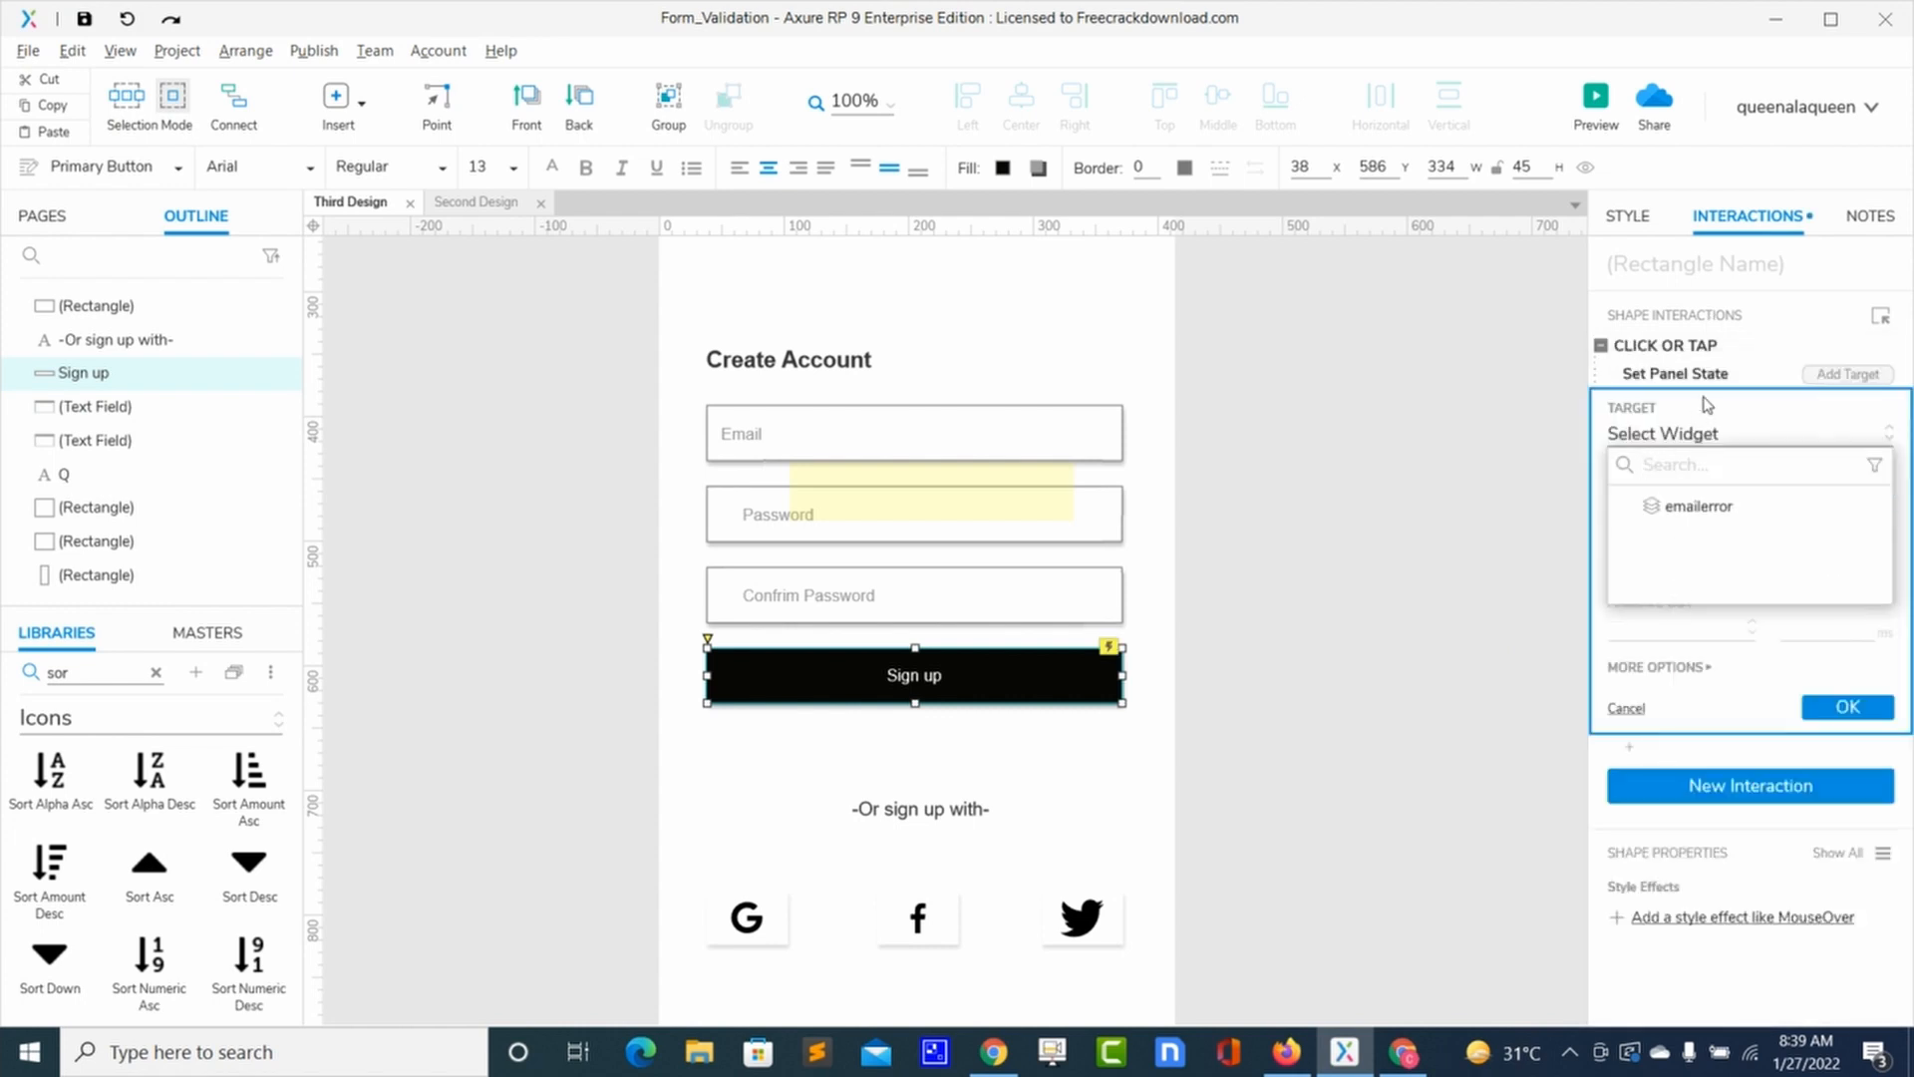
pyautogui.click(1698, 509)
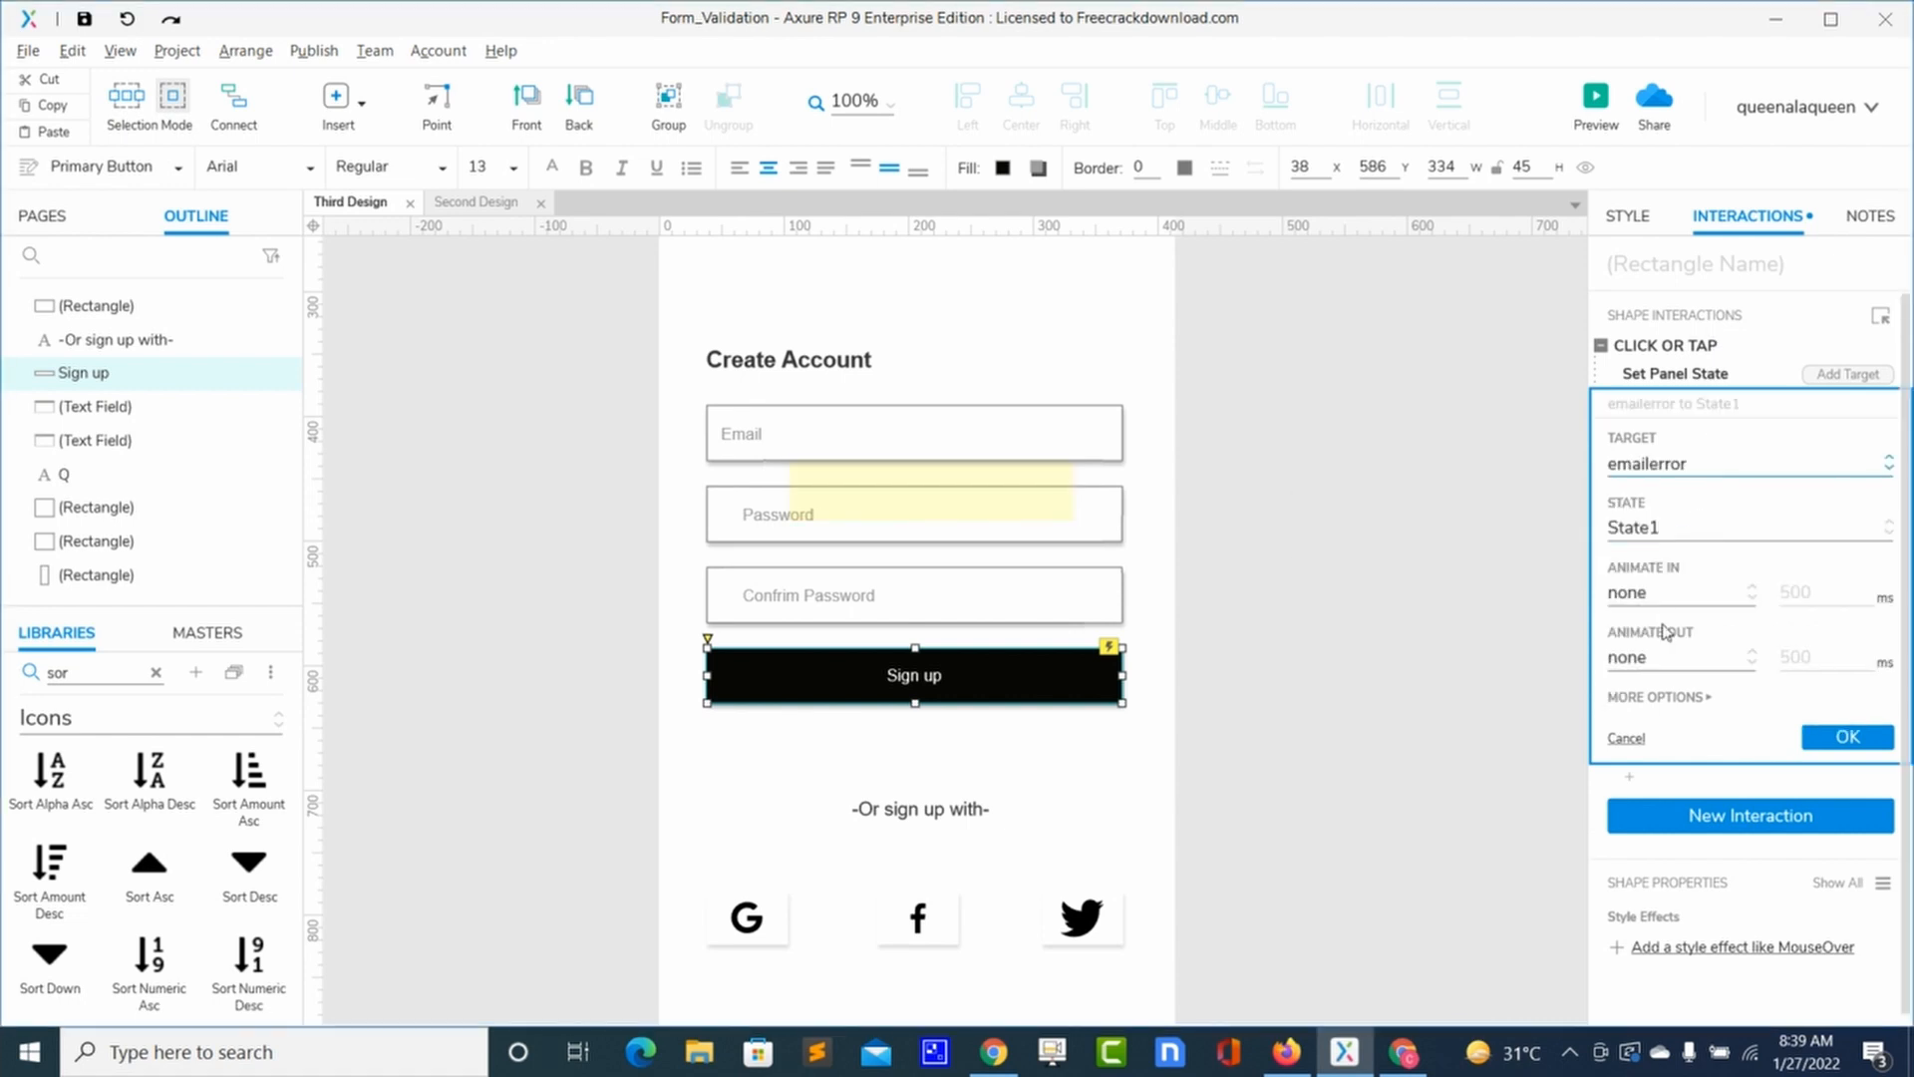
pyautogui.click(1685, 595)
pyautogui.click(1635, 663)
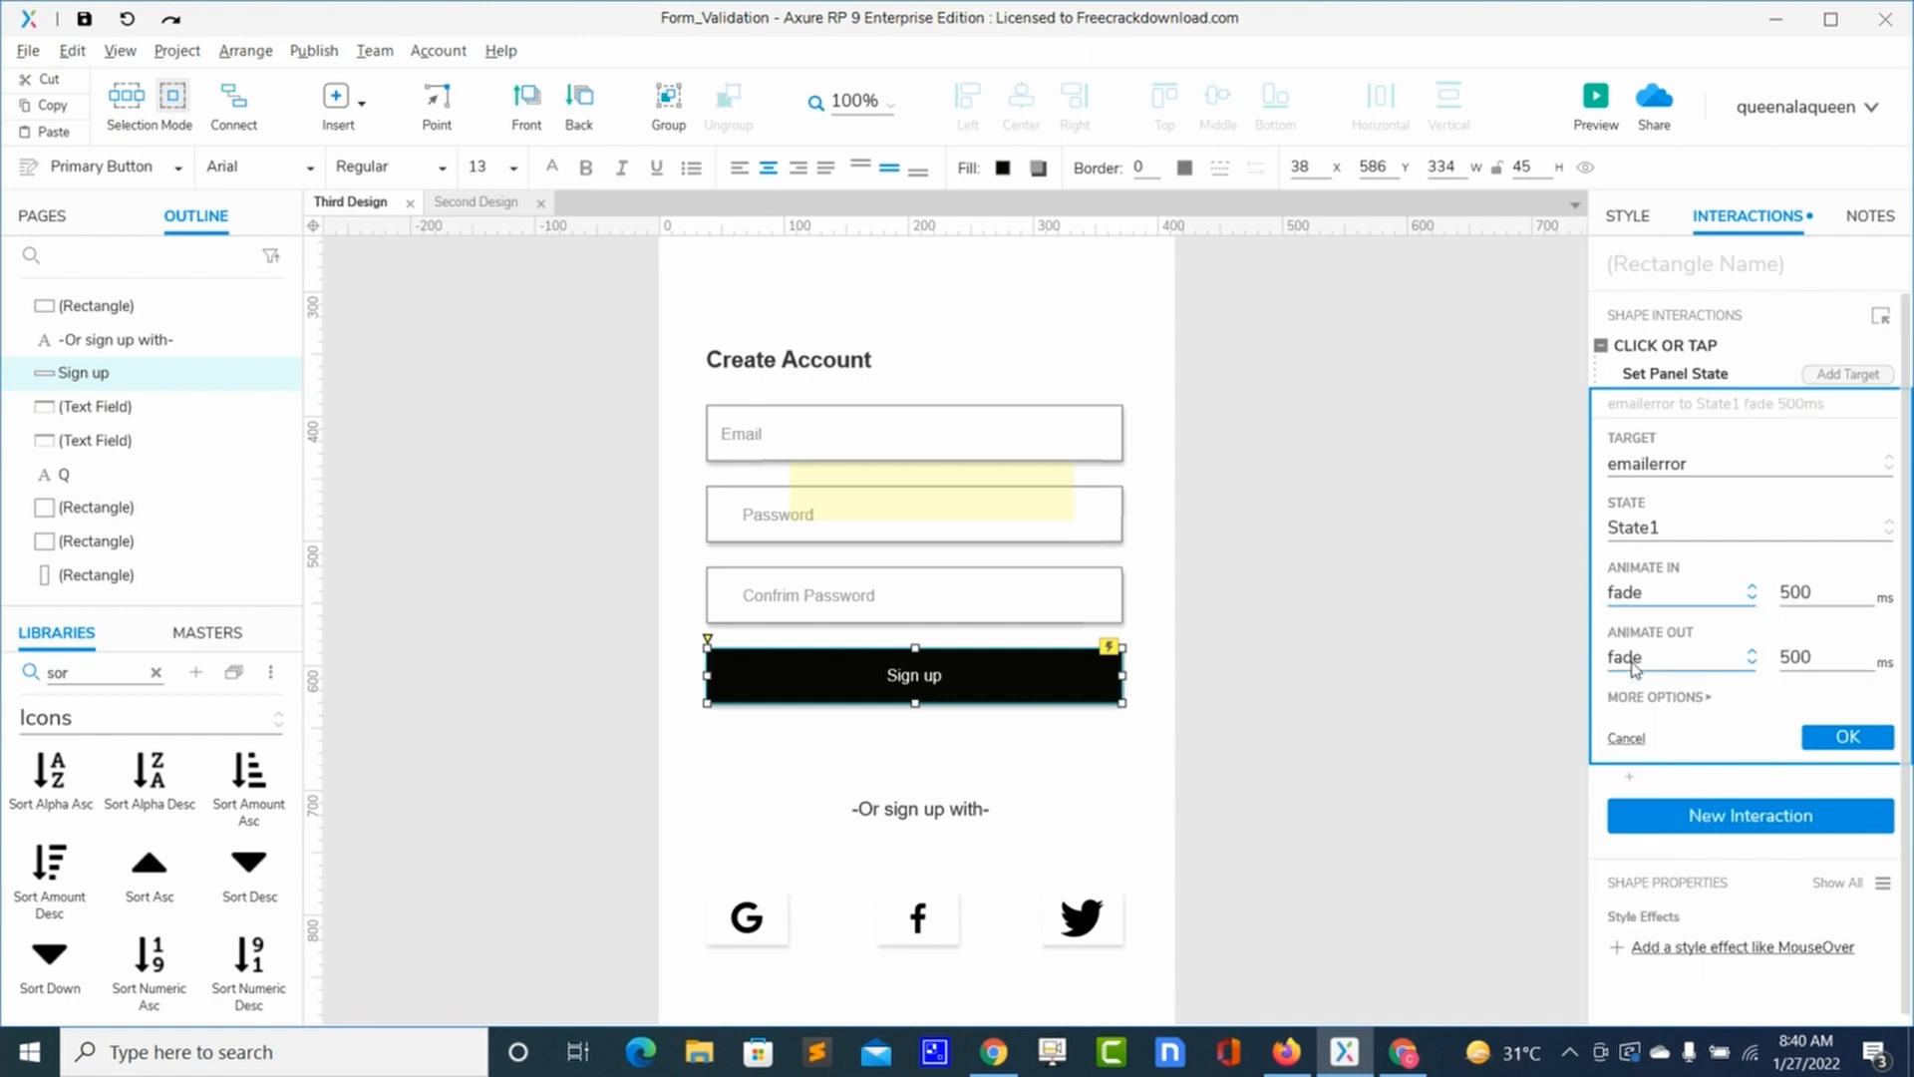
pyautogui.click(1707, 700)
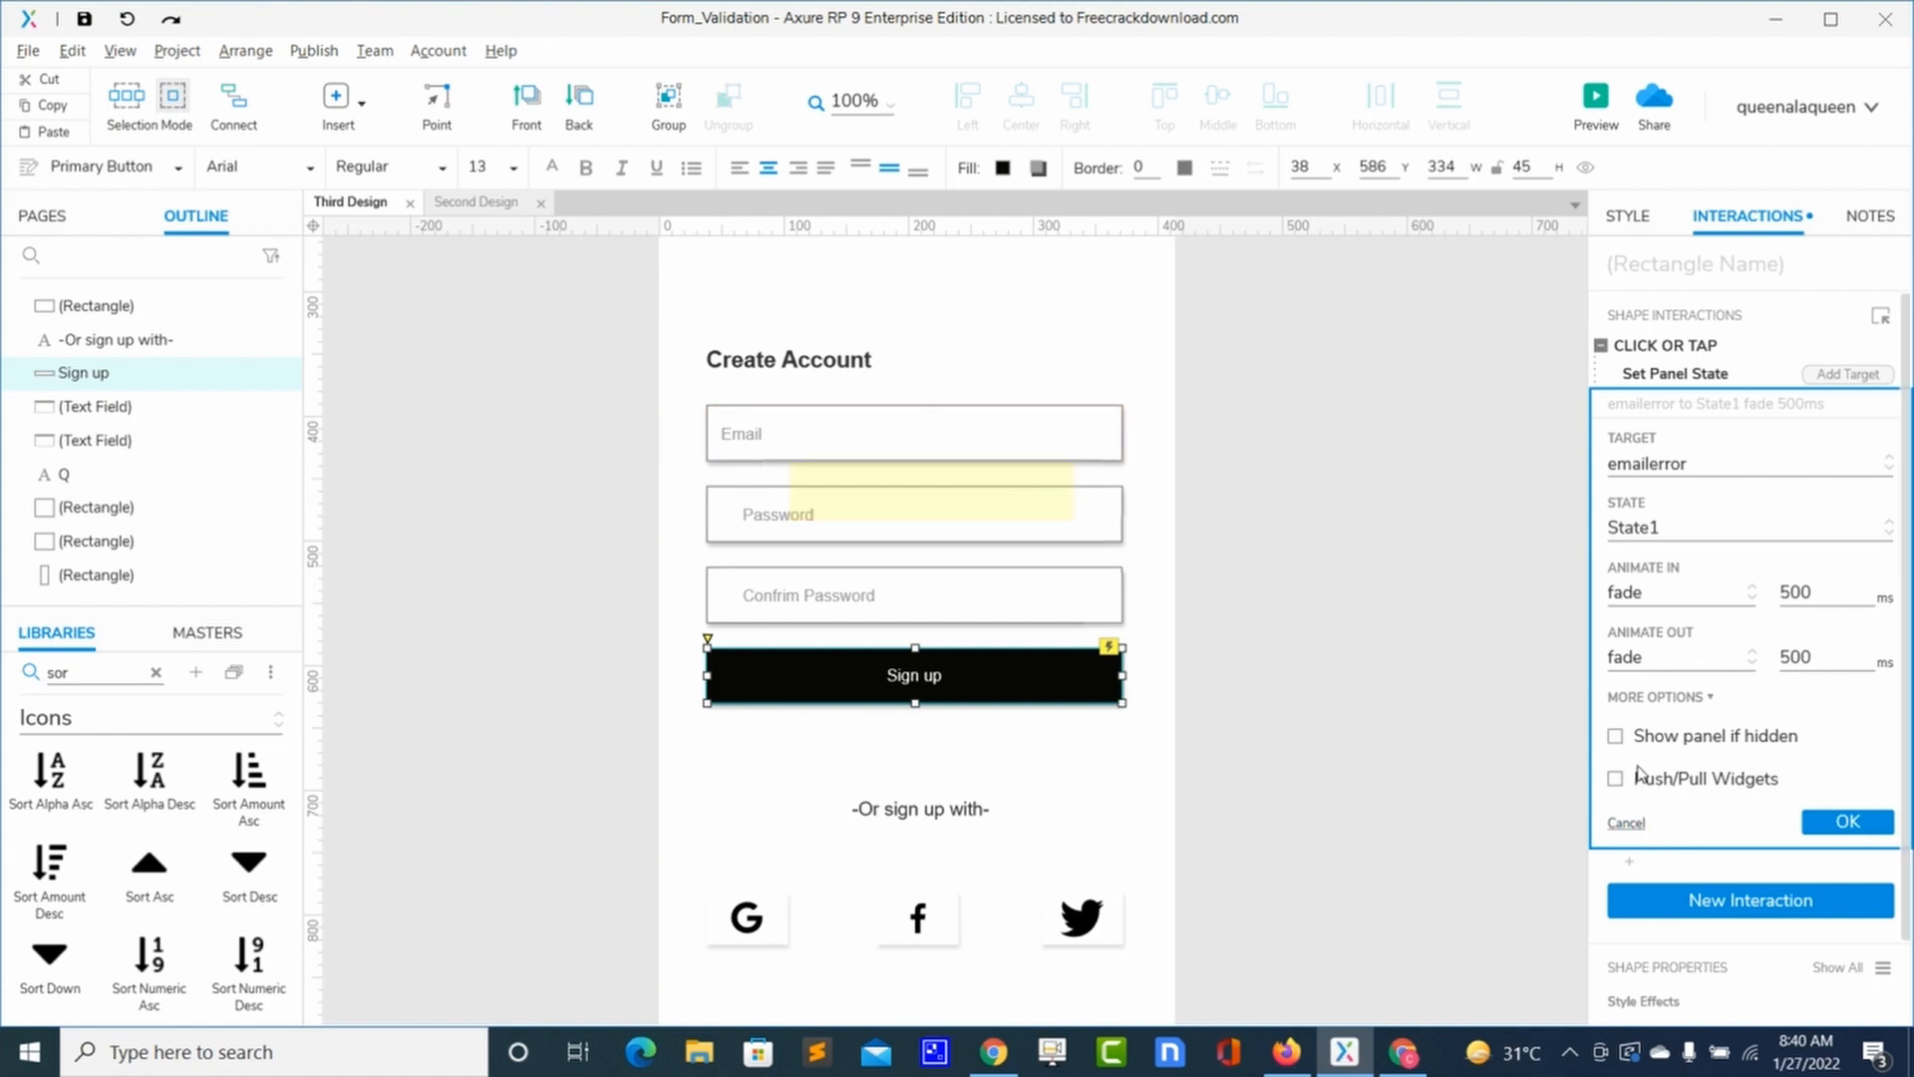
pyautogui.click(1616, 738)
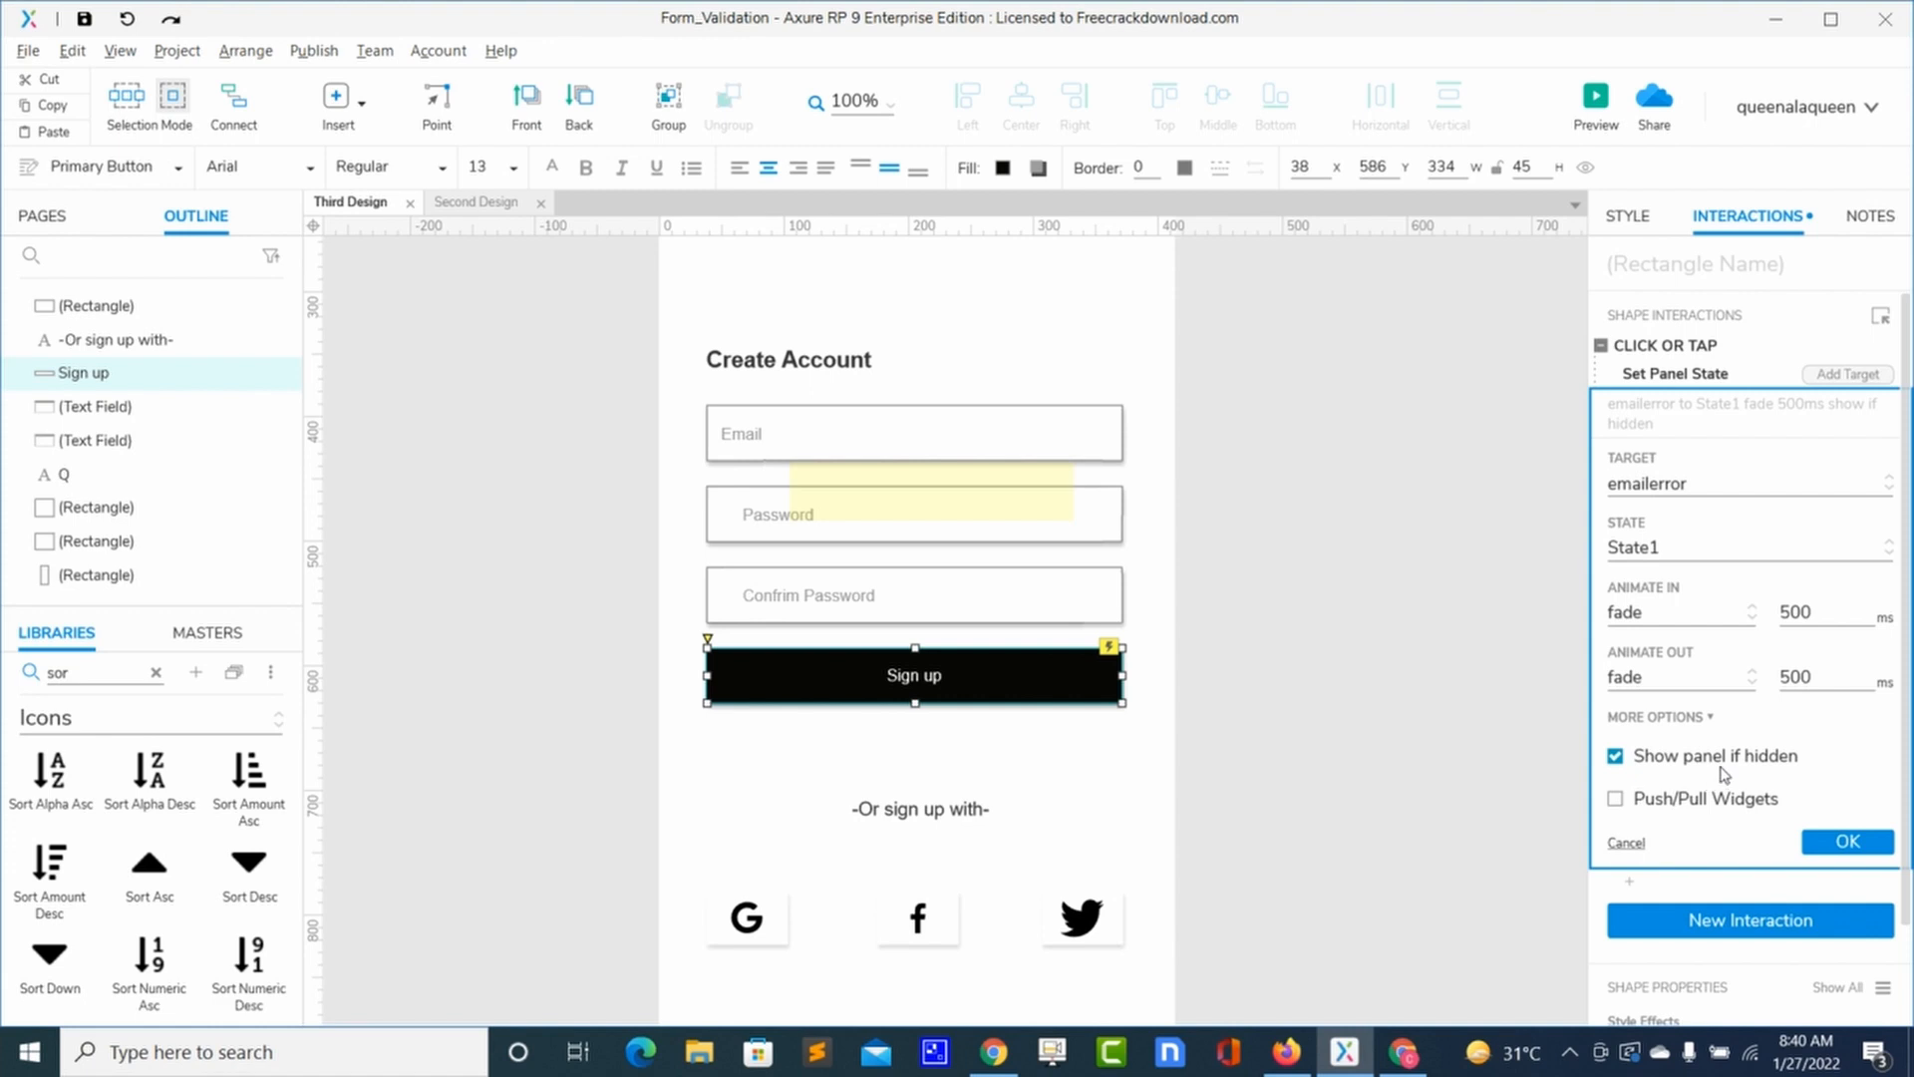
pyautogui.click(1845, 843)
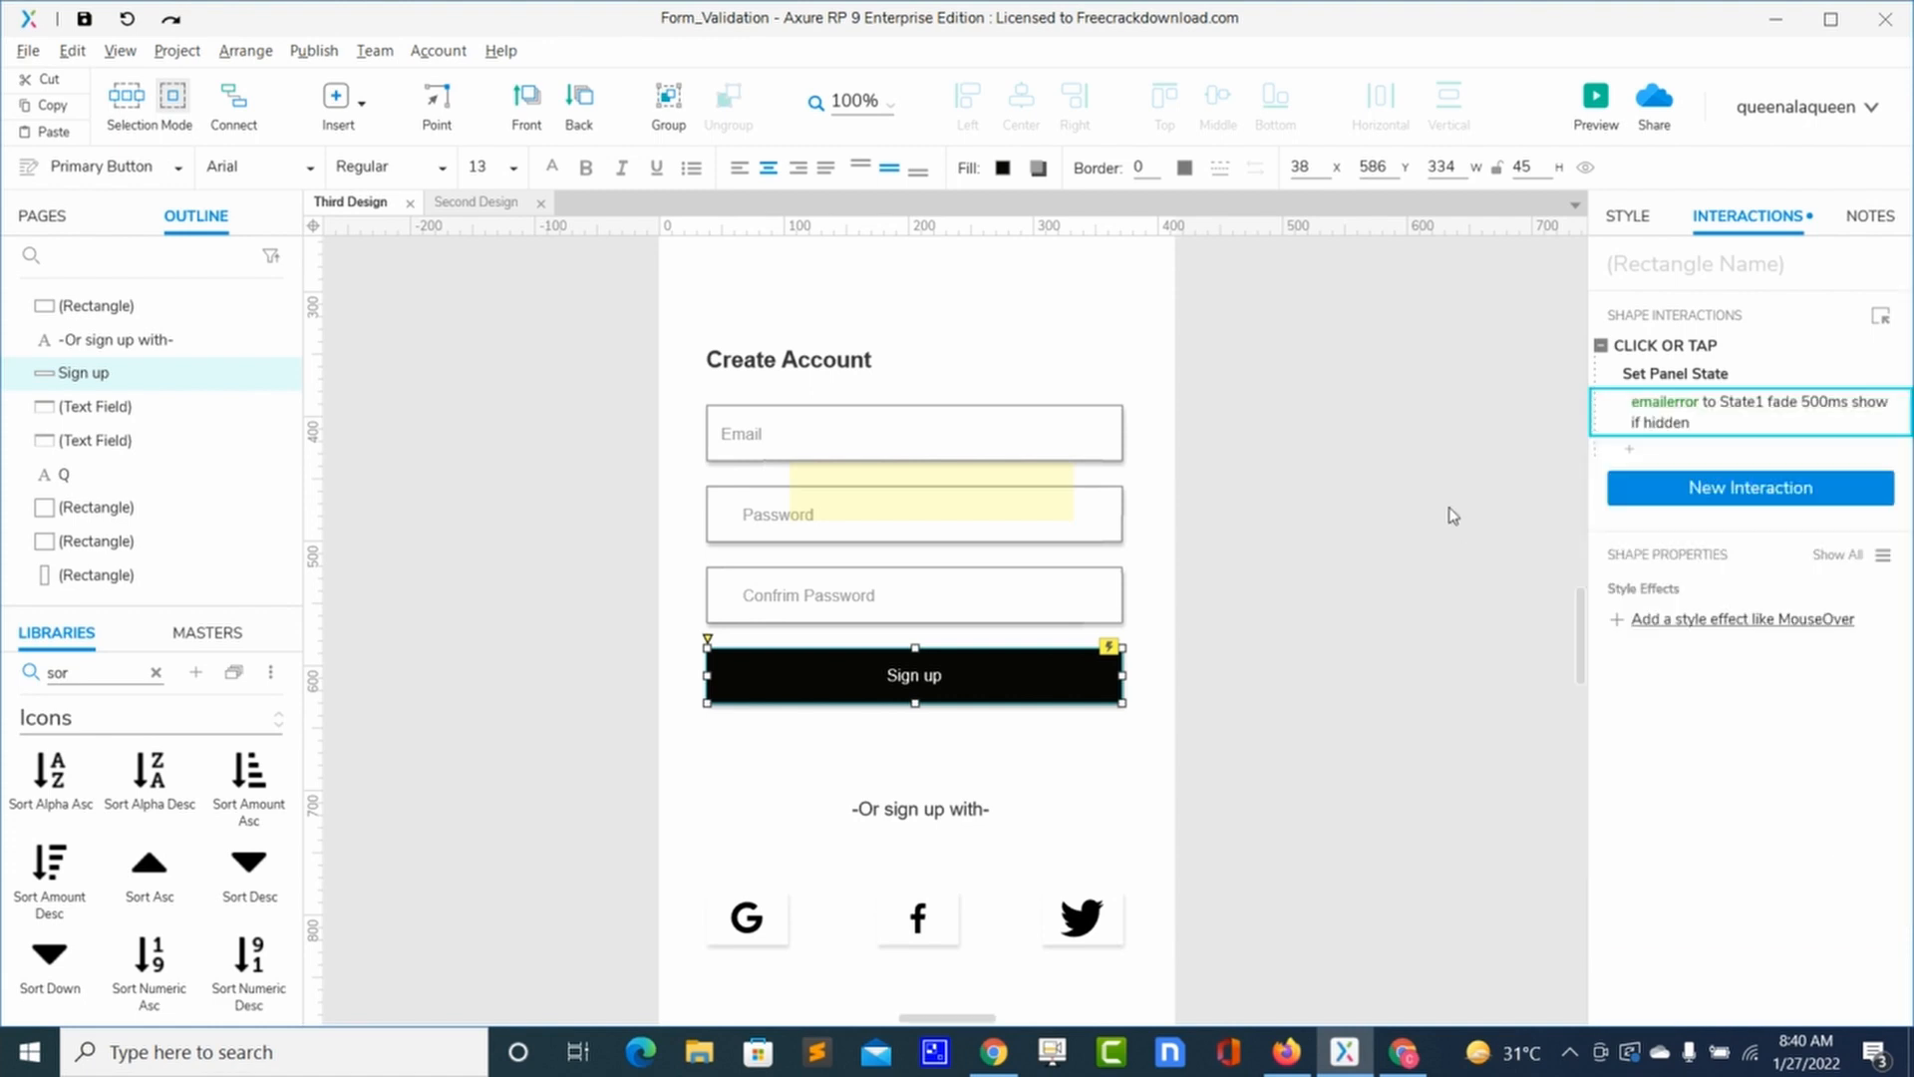
pyautogui.click(1448, 516)
pyautogui.click(1596, 100)
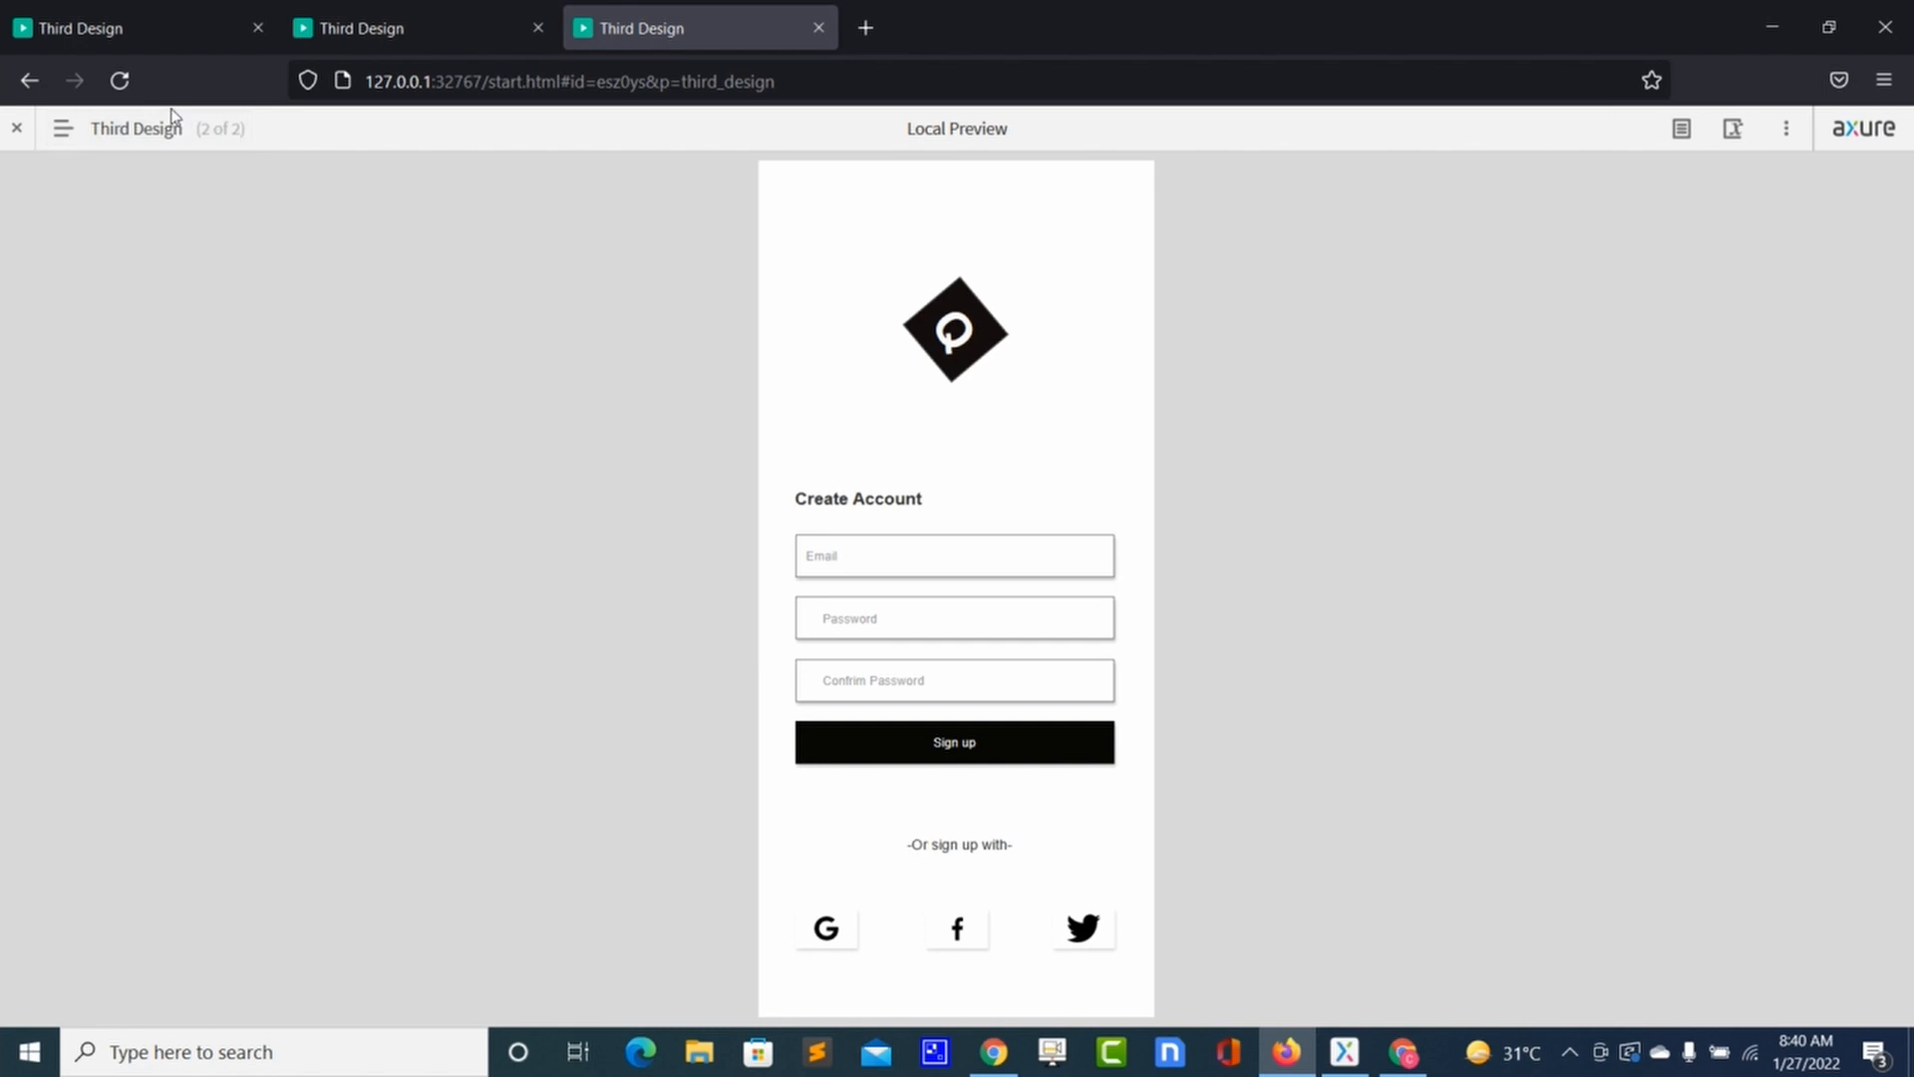
# Step: Reload the preview and click Sign up to confirm the warning tooltip appears
pyautogui.click(120, 80)
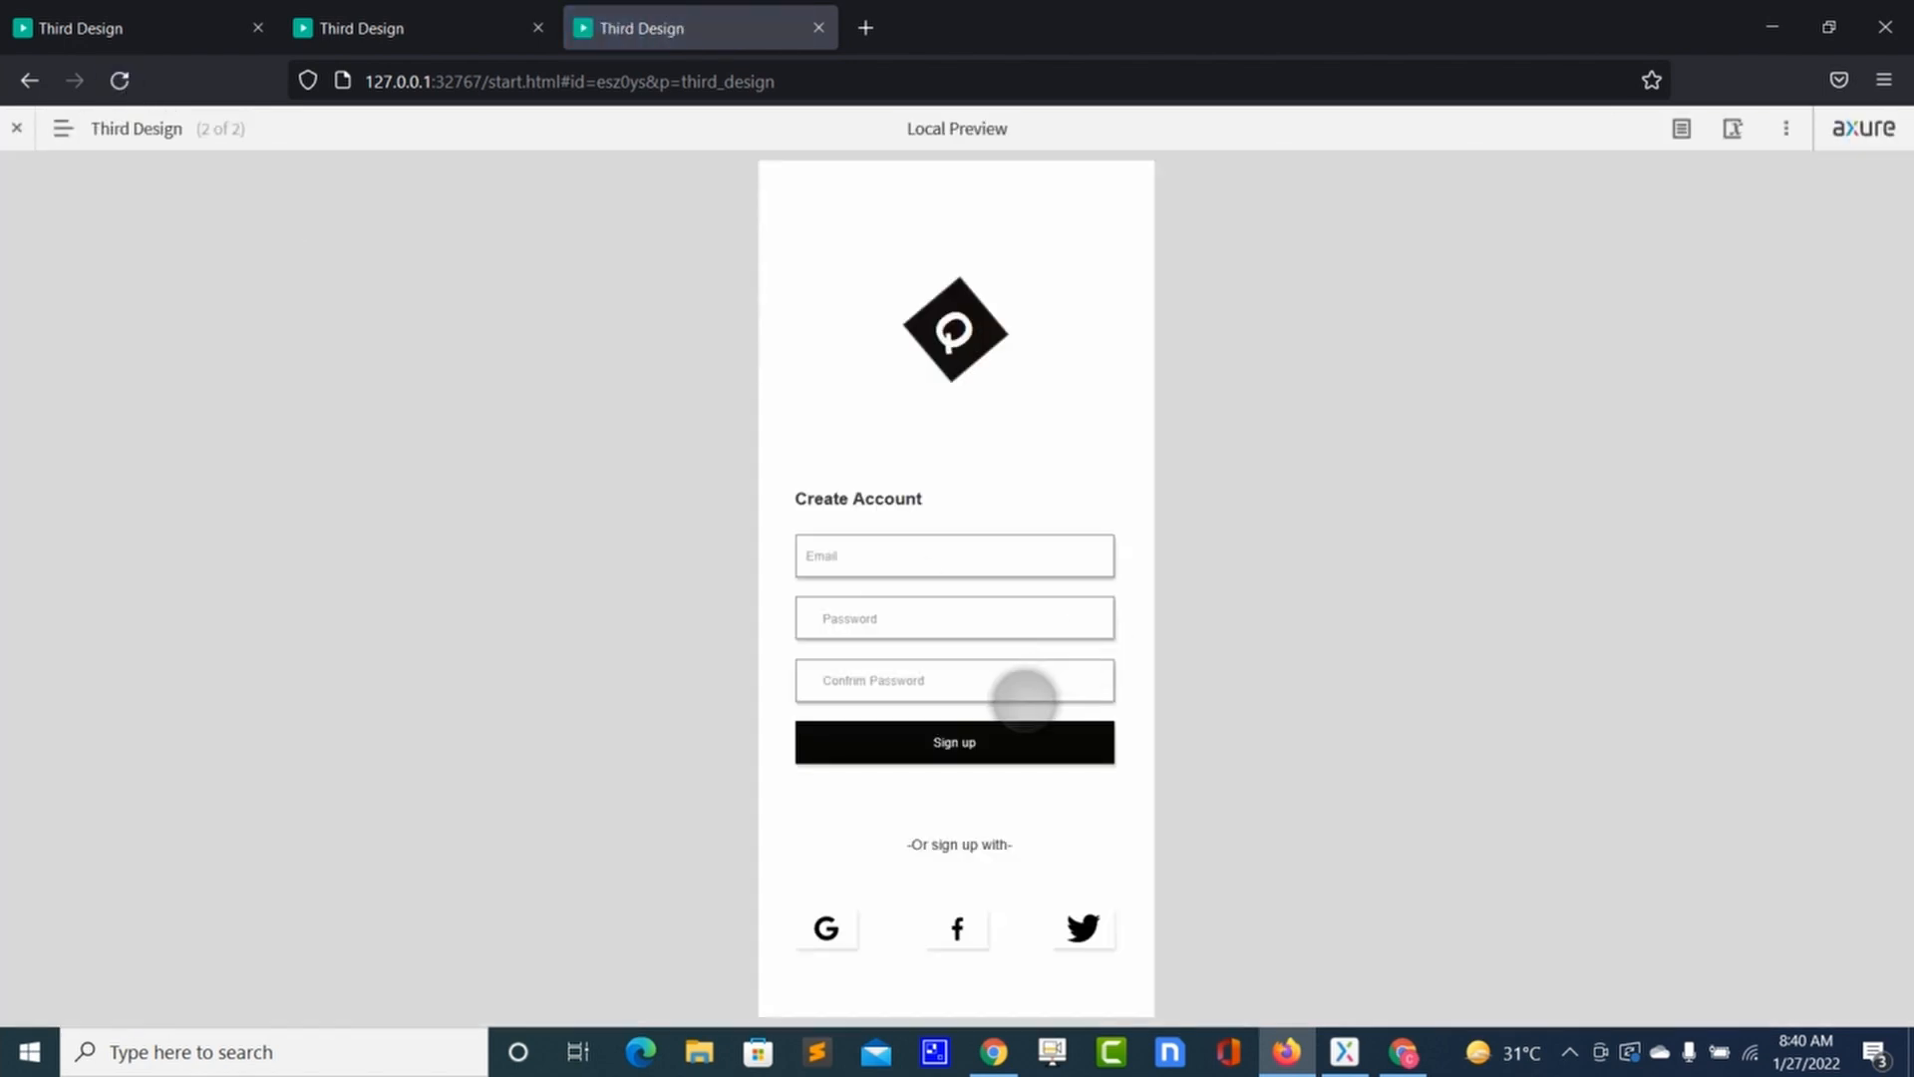
pyautogui.click(1000, 728)
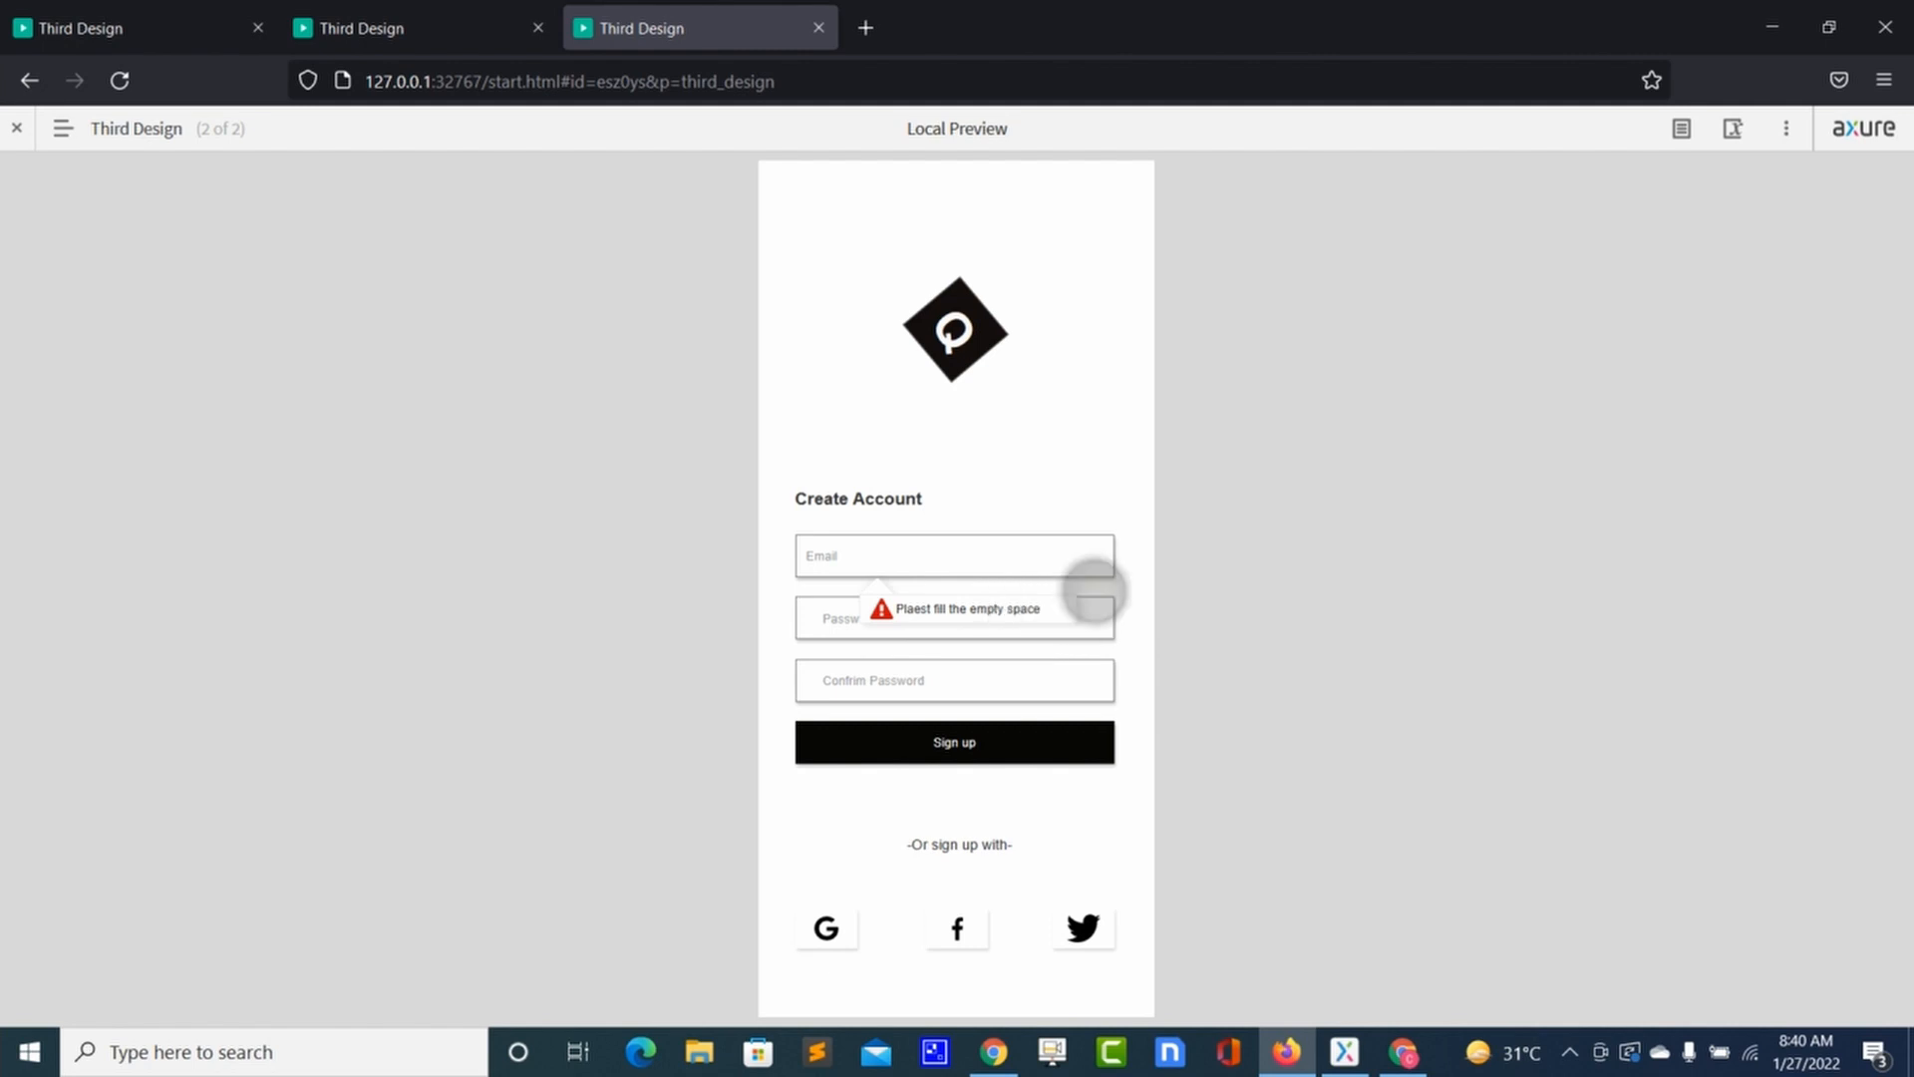
pyautogui.hotkey('alt', 'Tab')
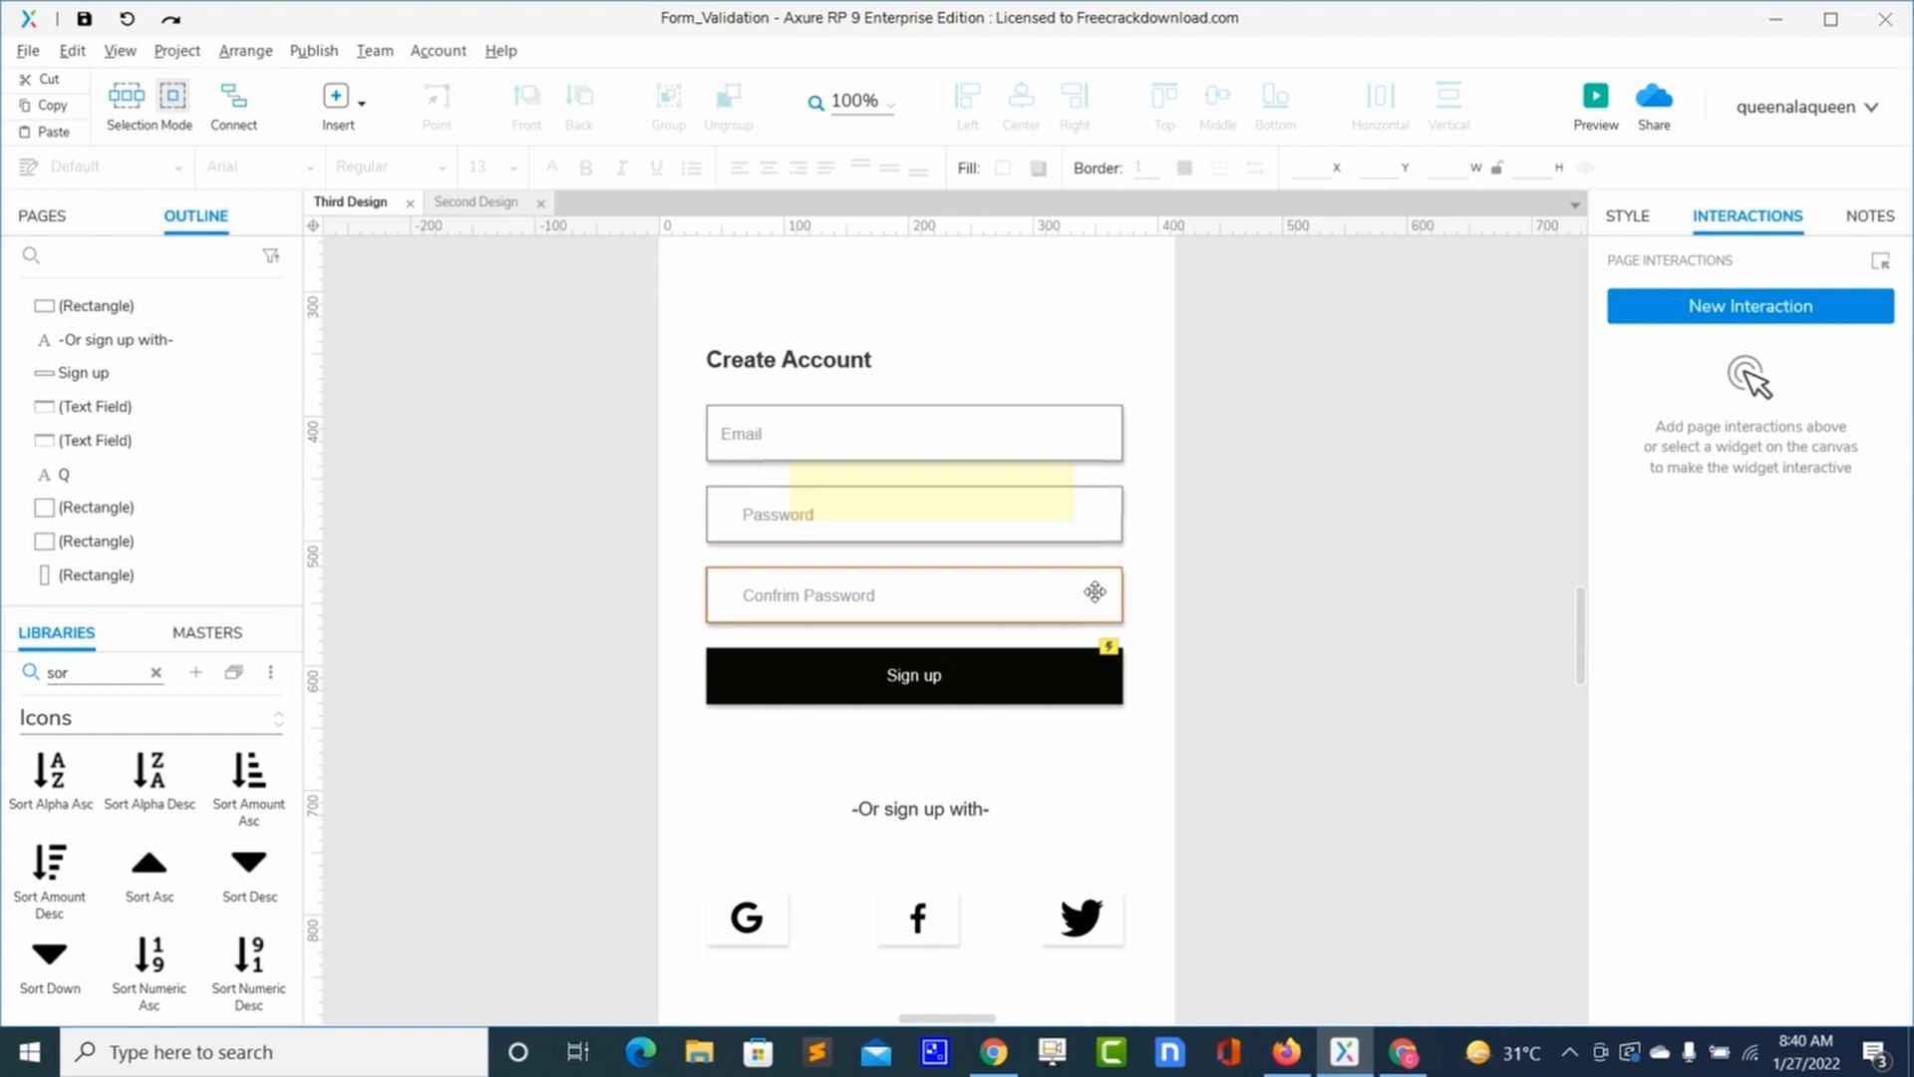
# Step: Add a 2000 ms Wait action after the panel-state action on Sign up's click
pyautogui.click(1027, 682)
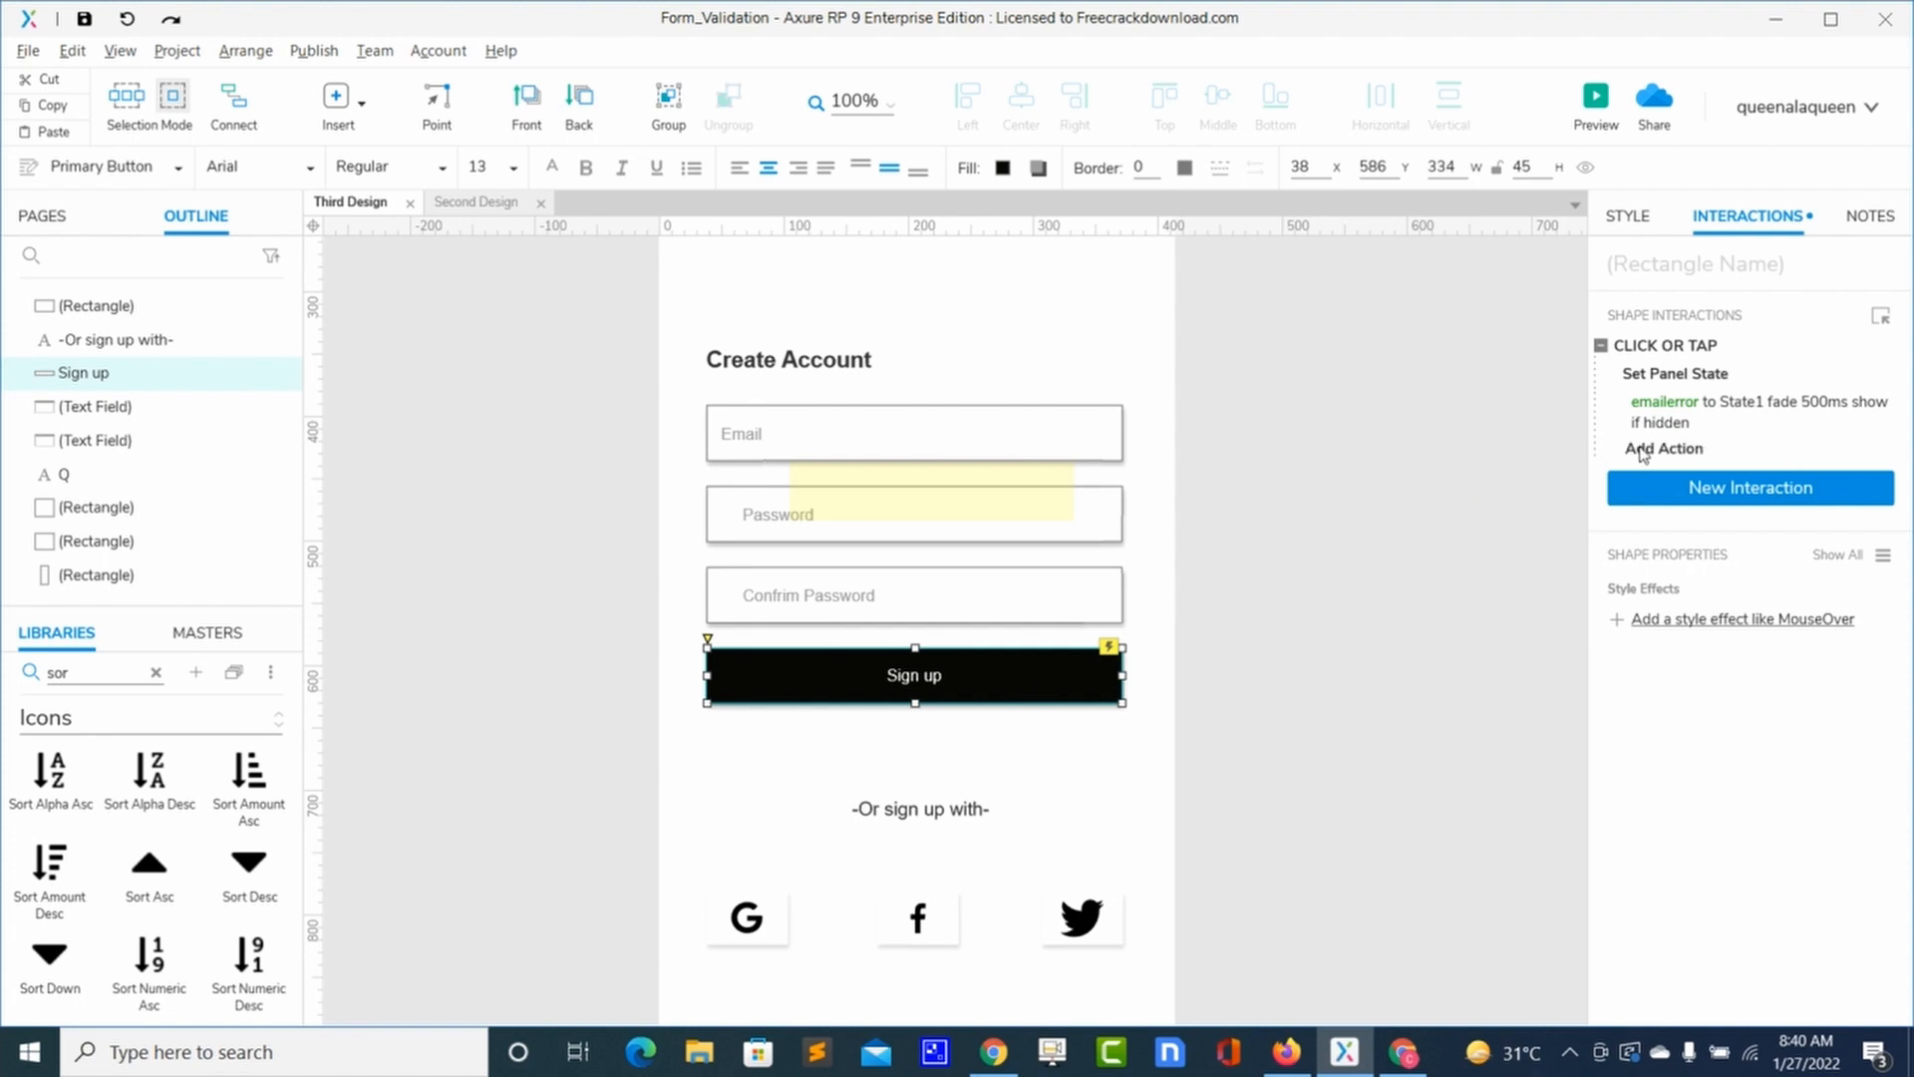
pyautogui.click(1641, 449)
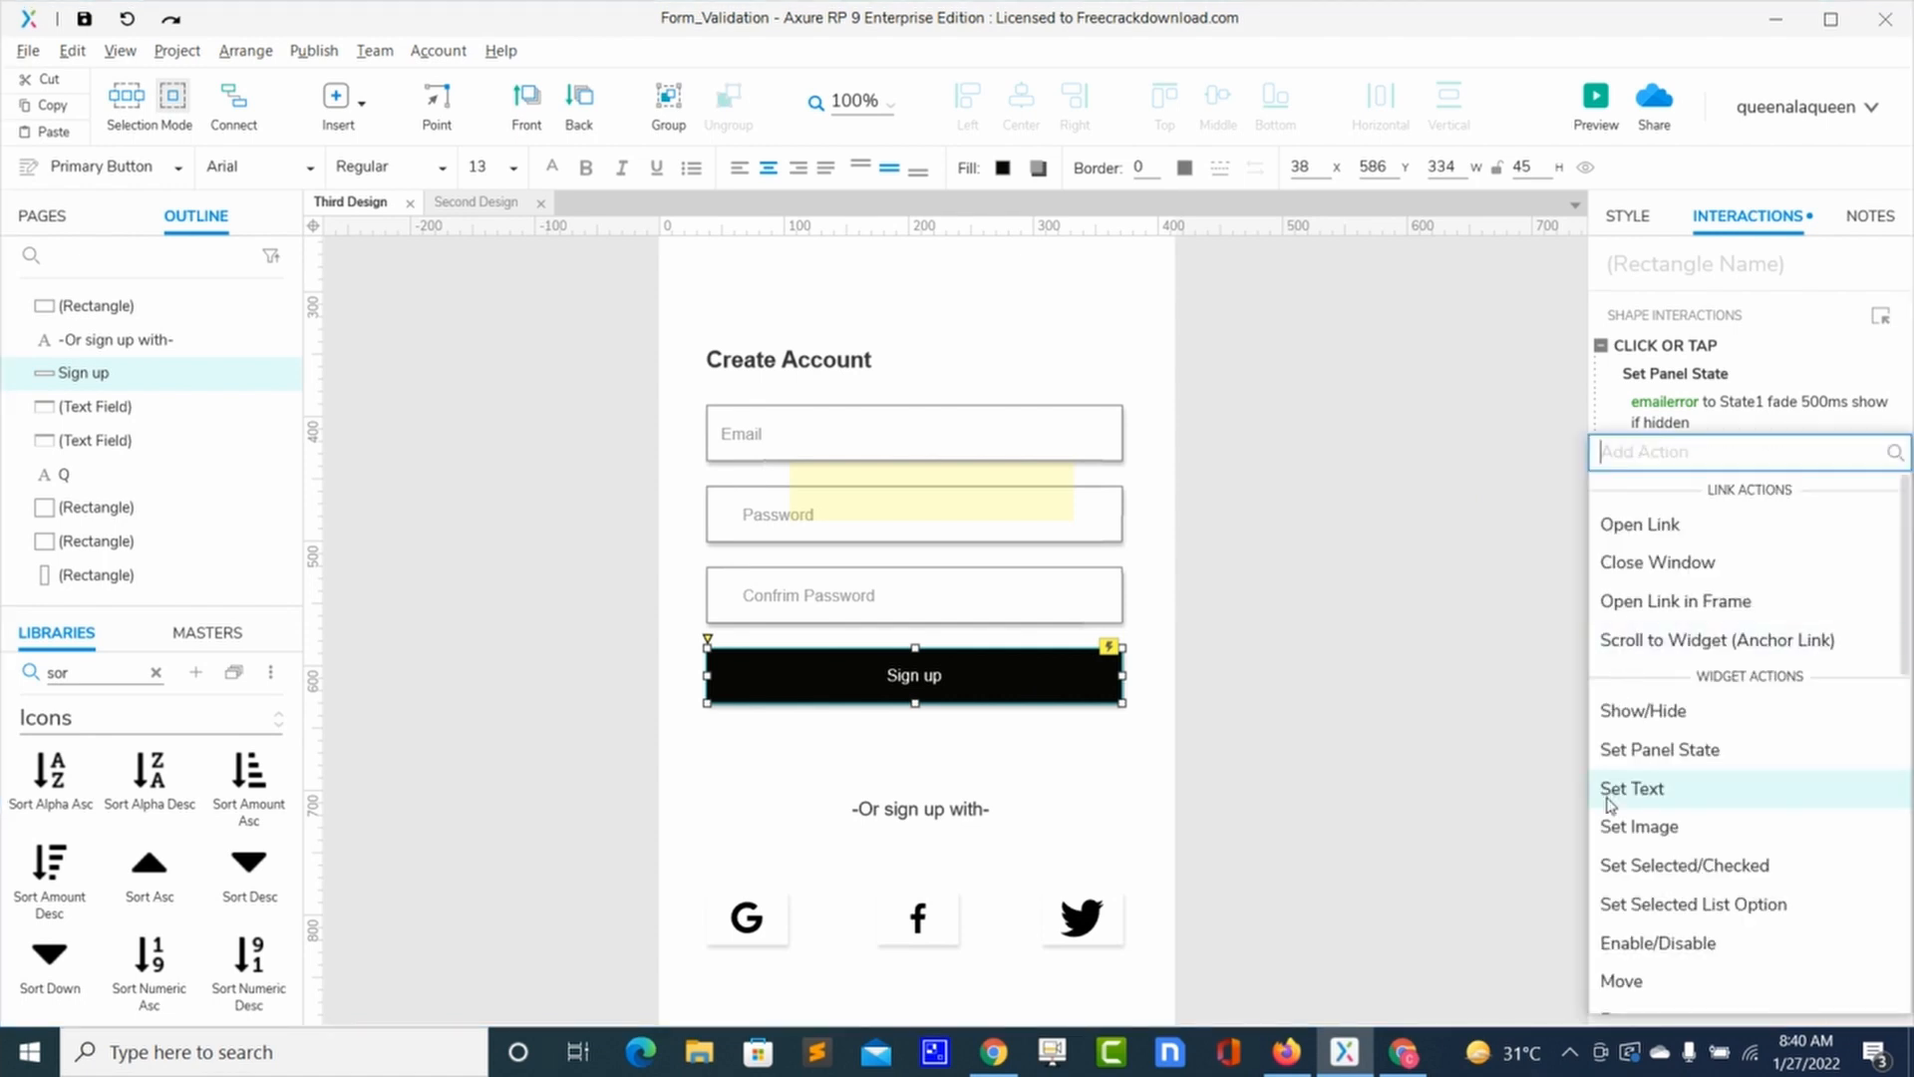
pyautogui.scroll(-8, 1610, 803)
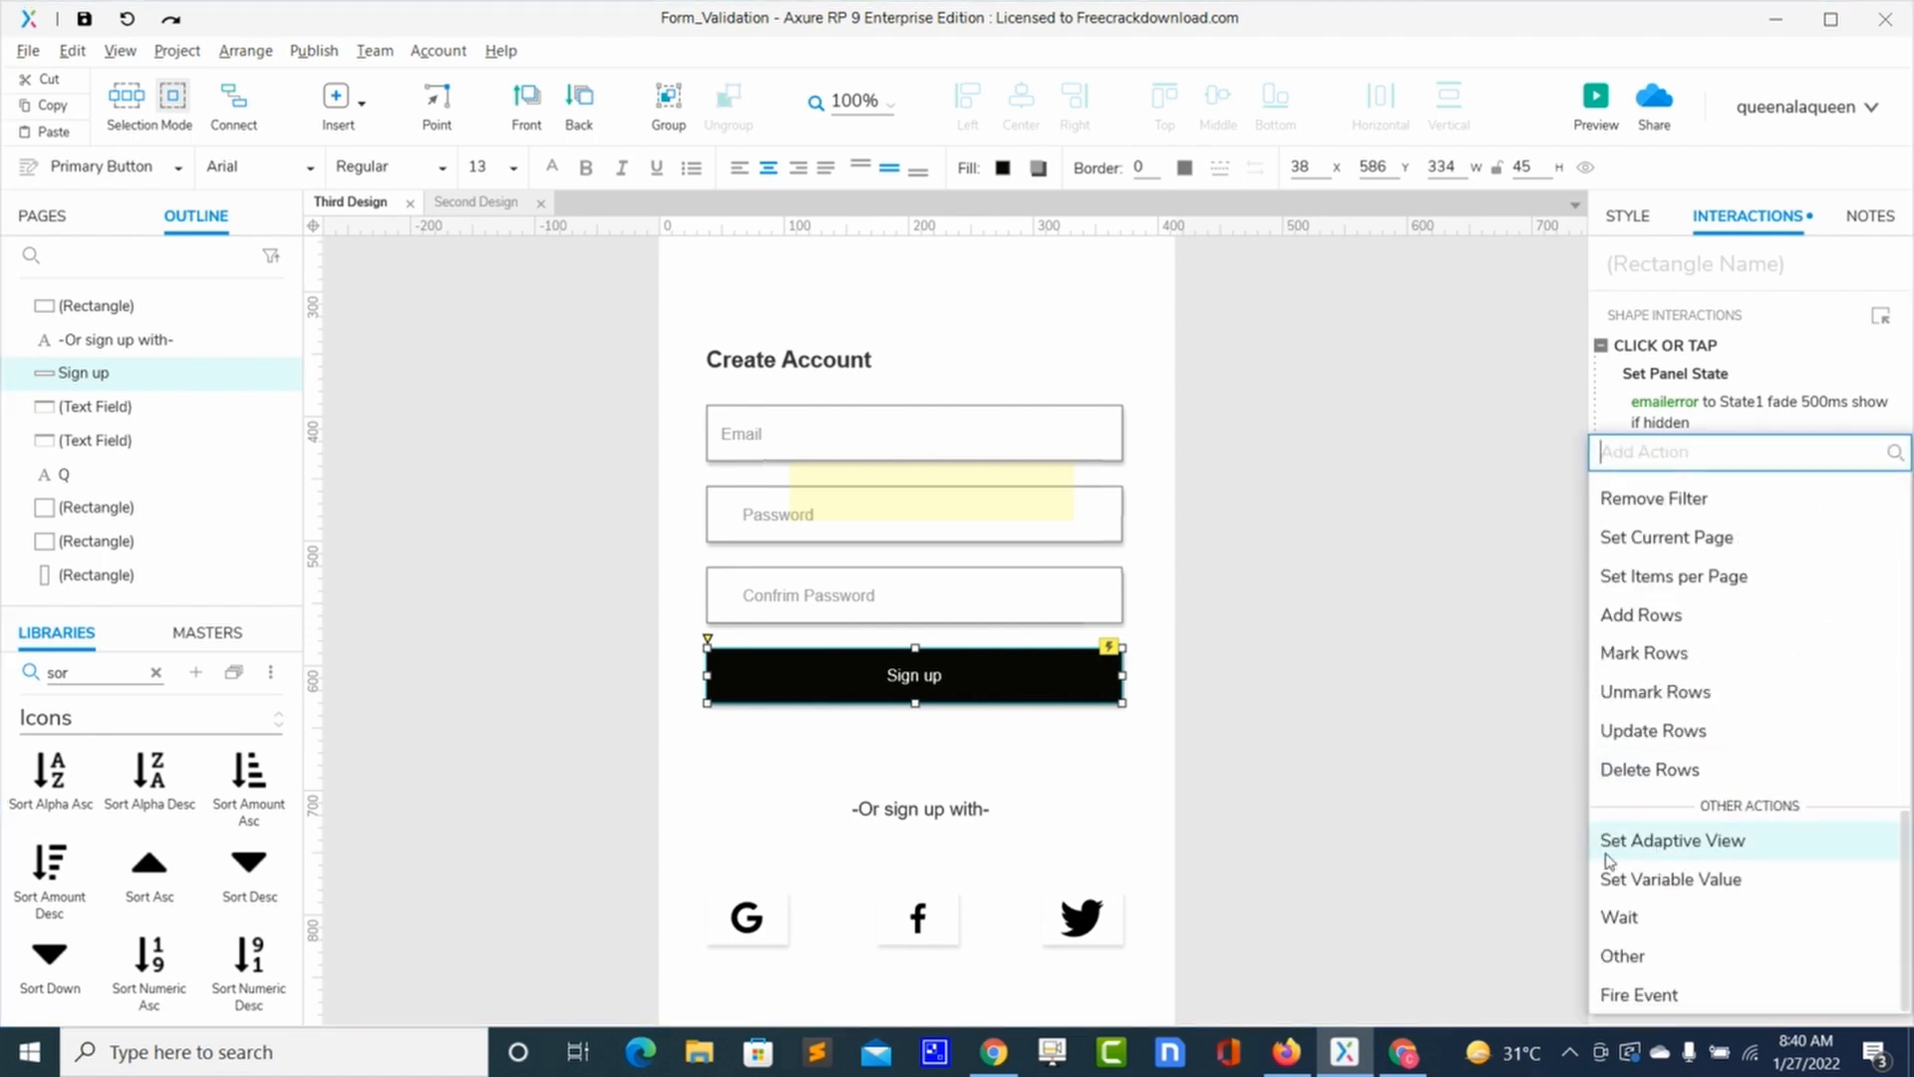
pyautogui.click(1619, 919)
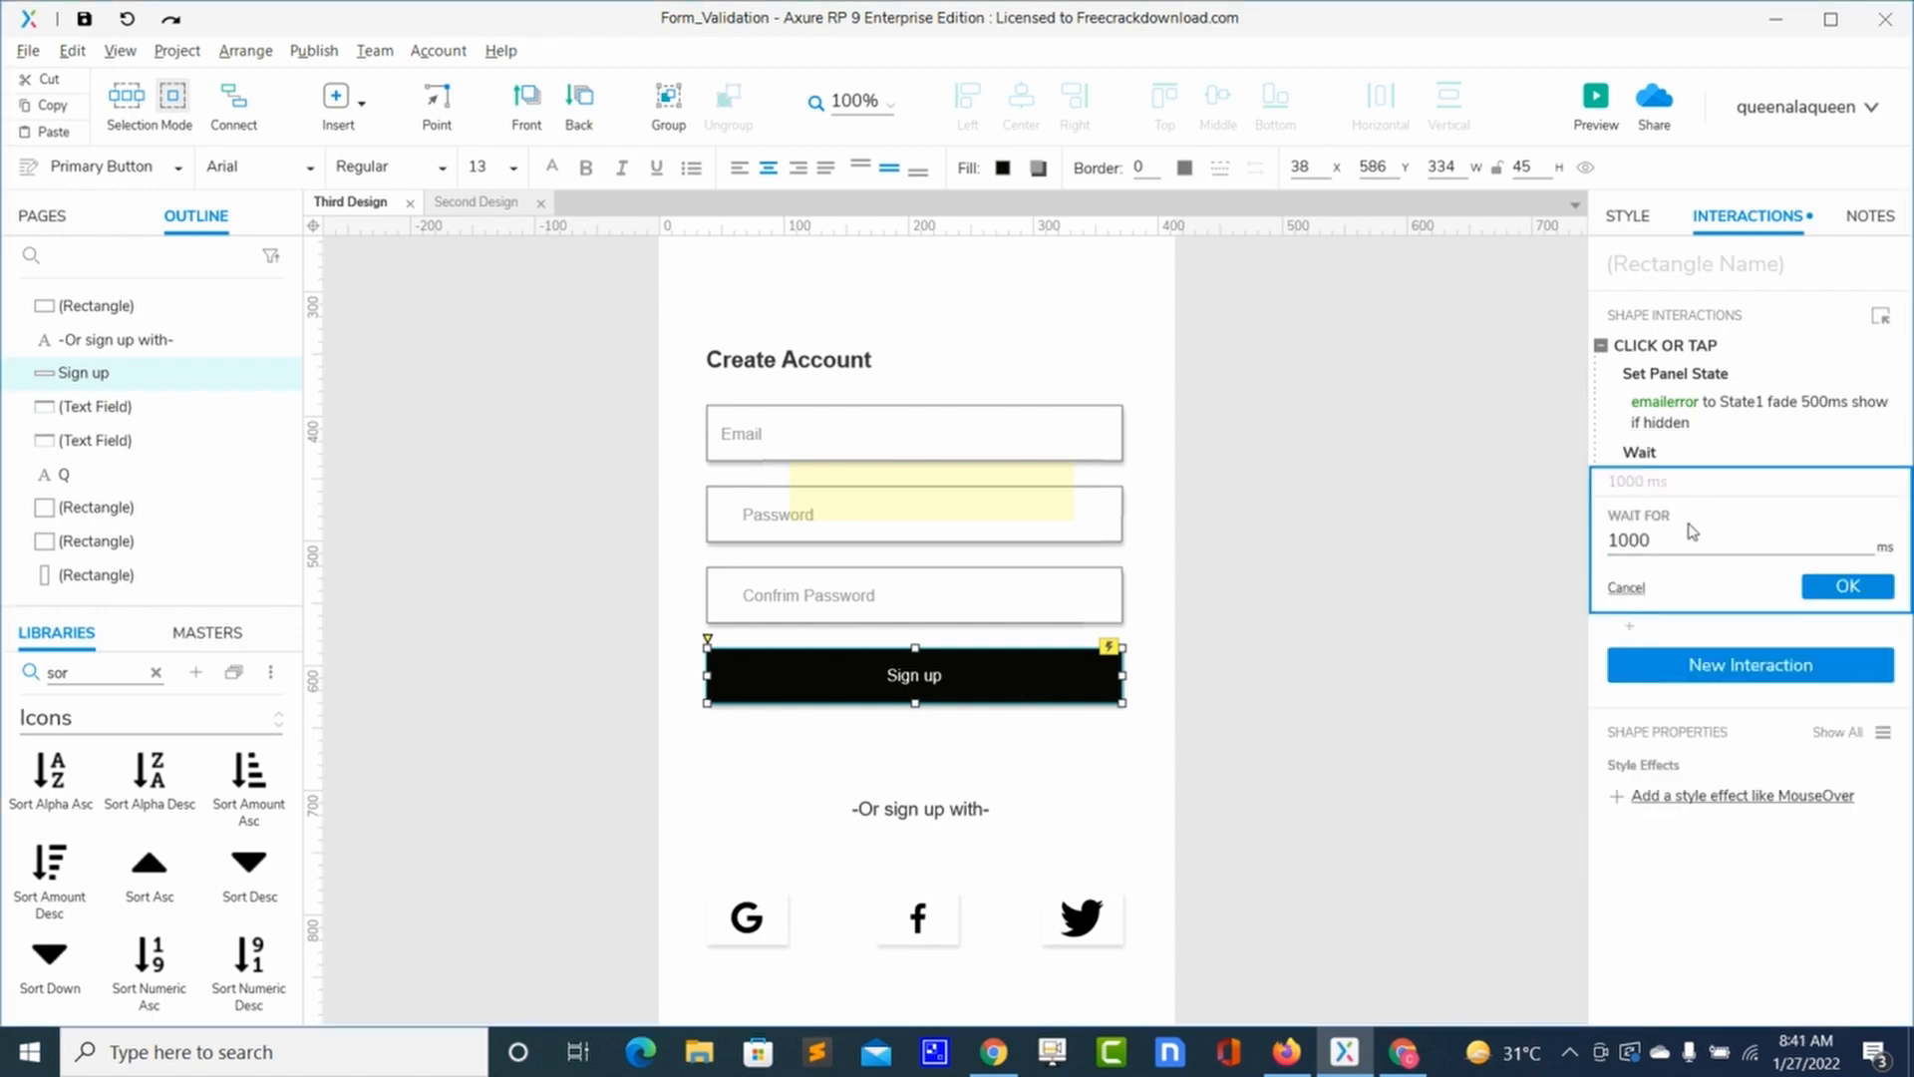
pyautogui.doubleClick(1620, 539)
pyautogui.click(1621, 540)
pyautogui.press('BackSpace')
pyautogui.write('2')
pyautogui.click(1840, 594)
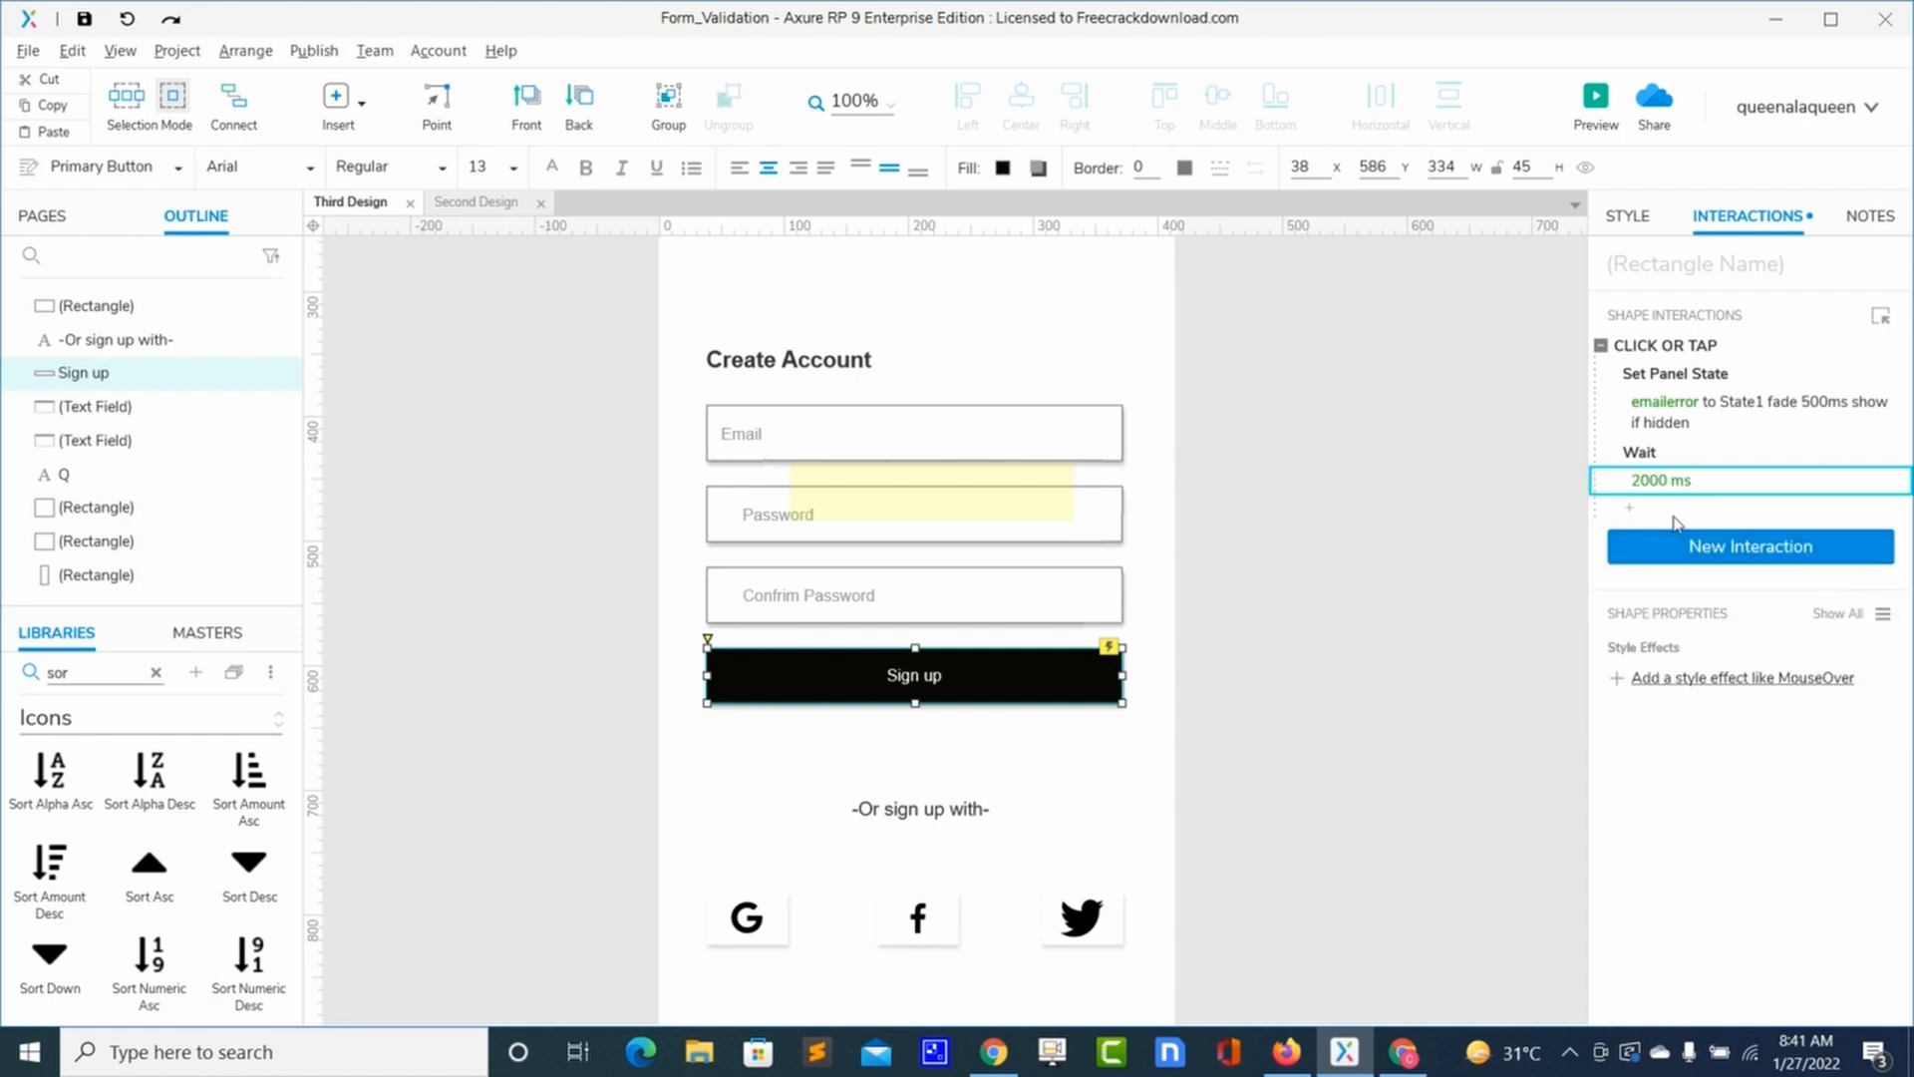
pyautogui.click(1657, 509)
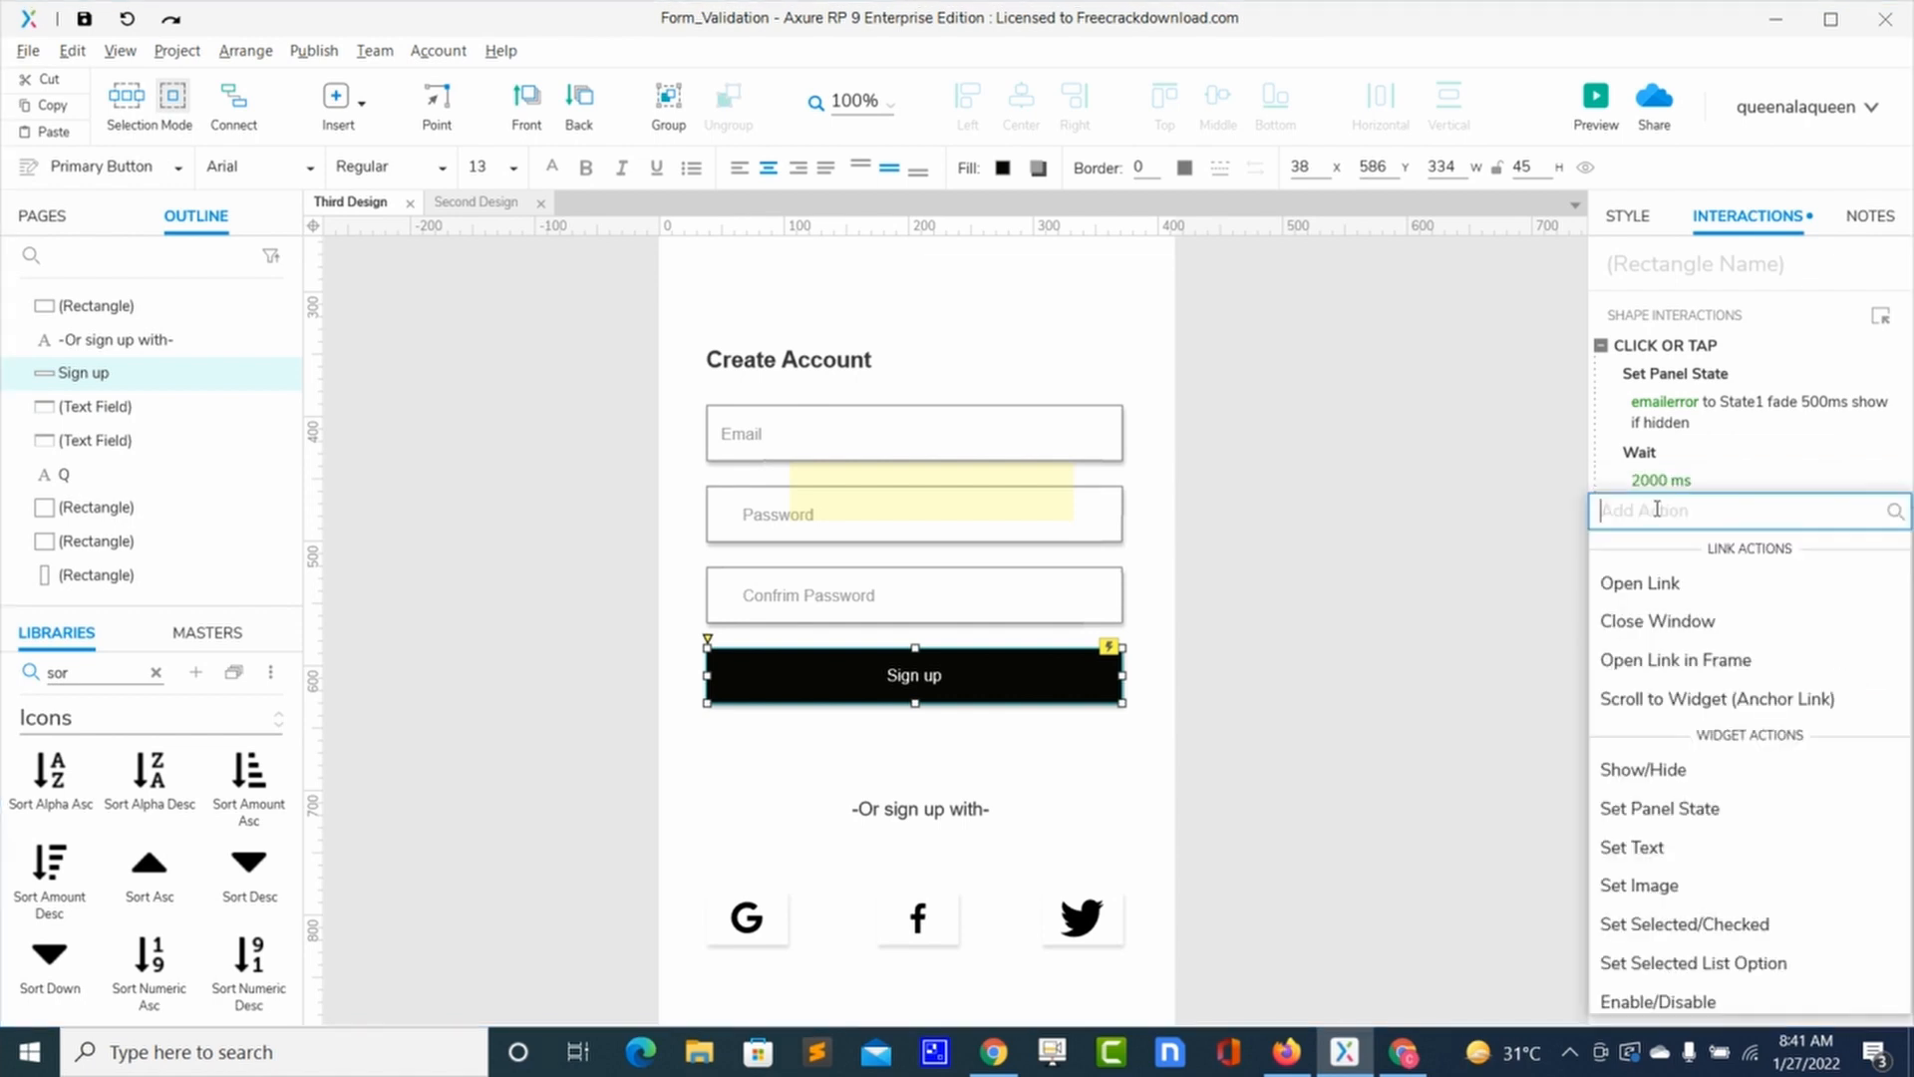
# Step: Append a Show/Hide action that hides emailerror with a 200 ms fade animation
pyautogui.click(1665, 769)
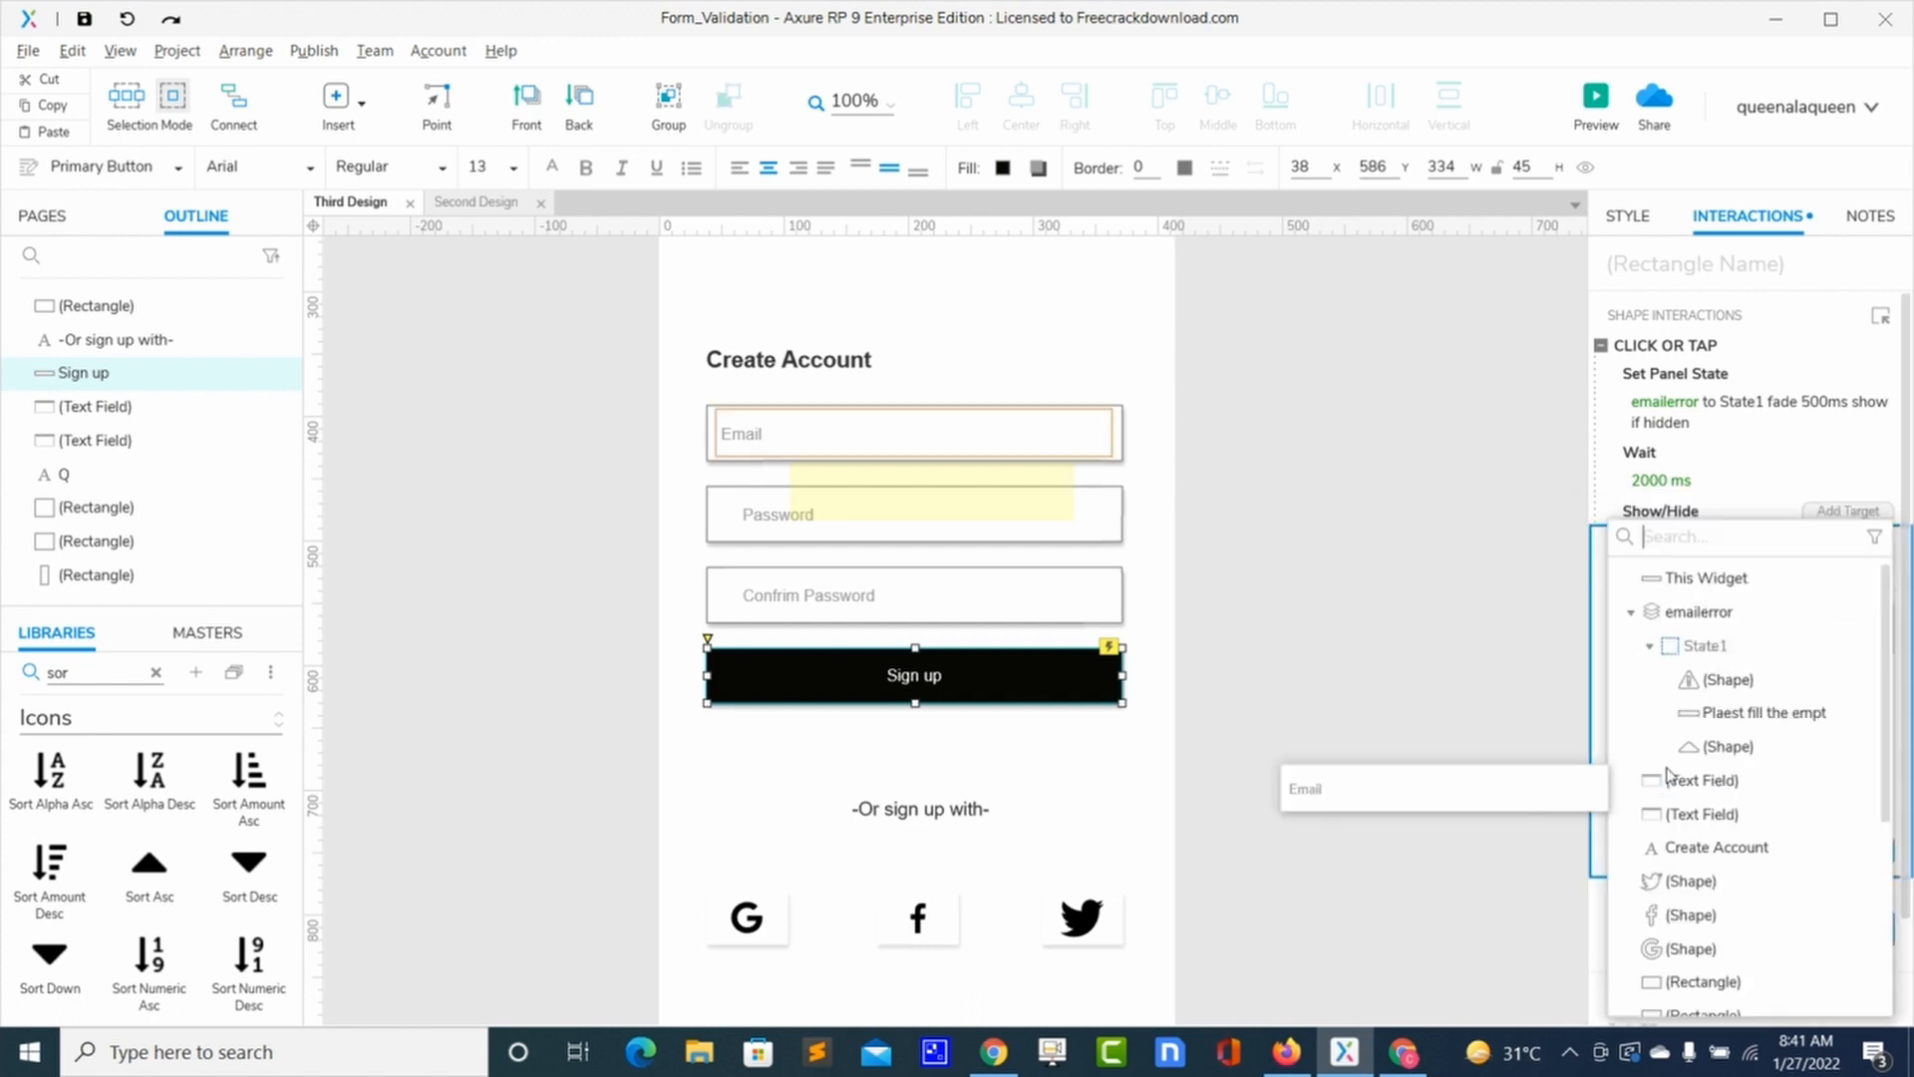
pyautogui.click(1699, 612)
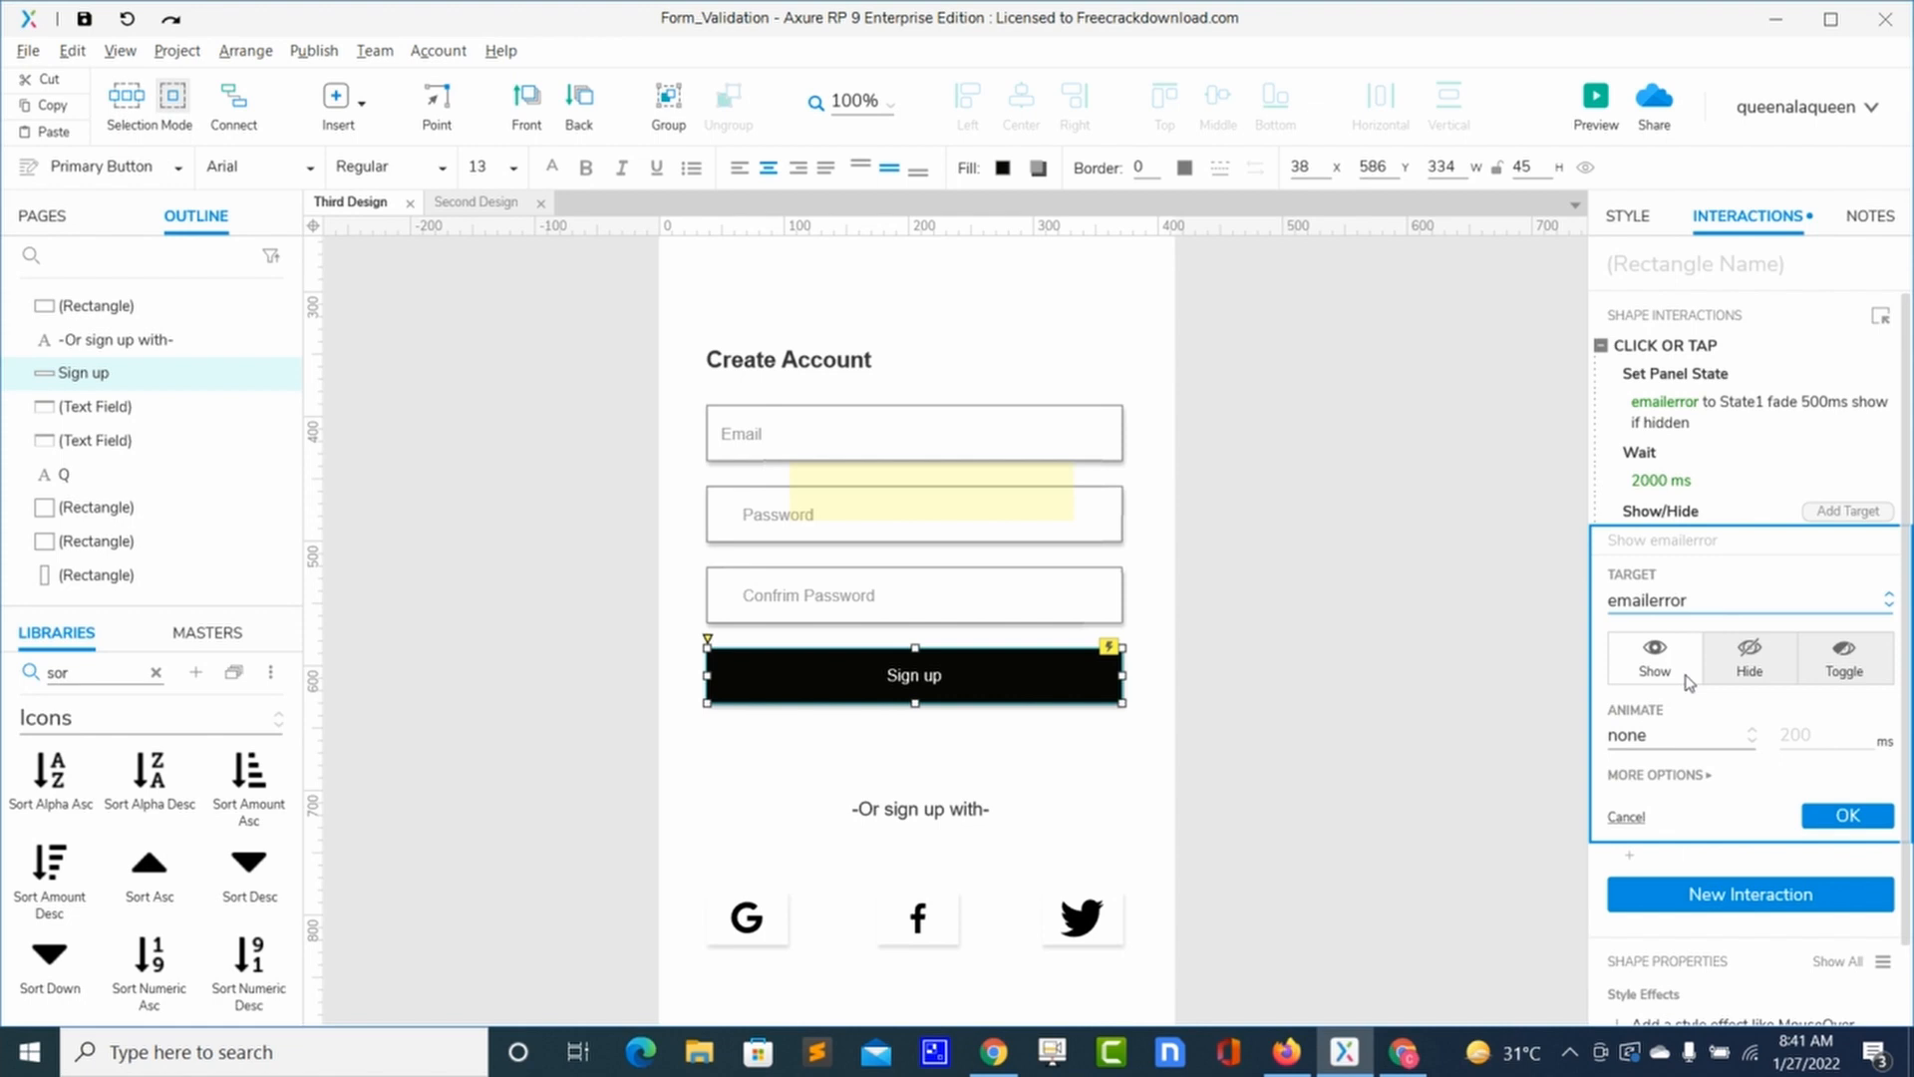
pyautogui.click(1746, 672)
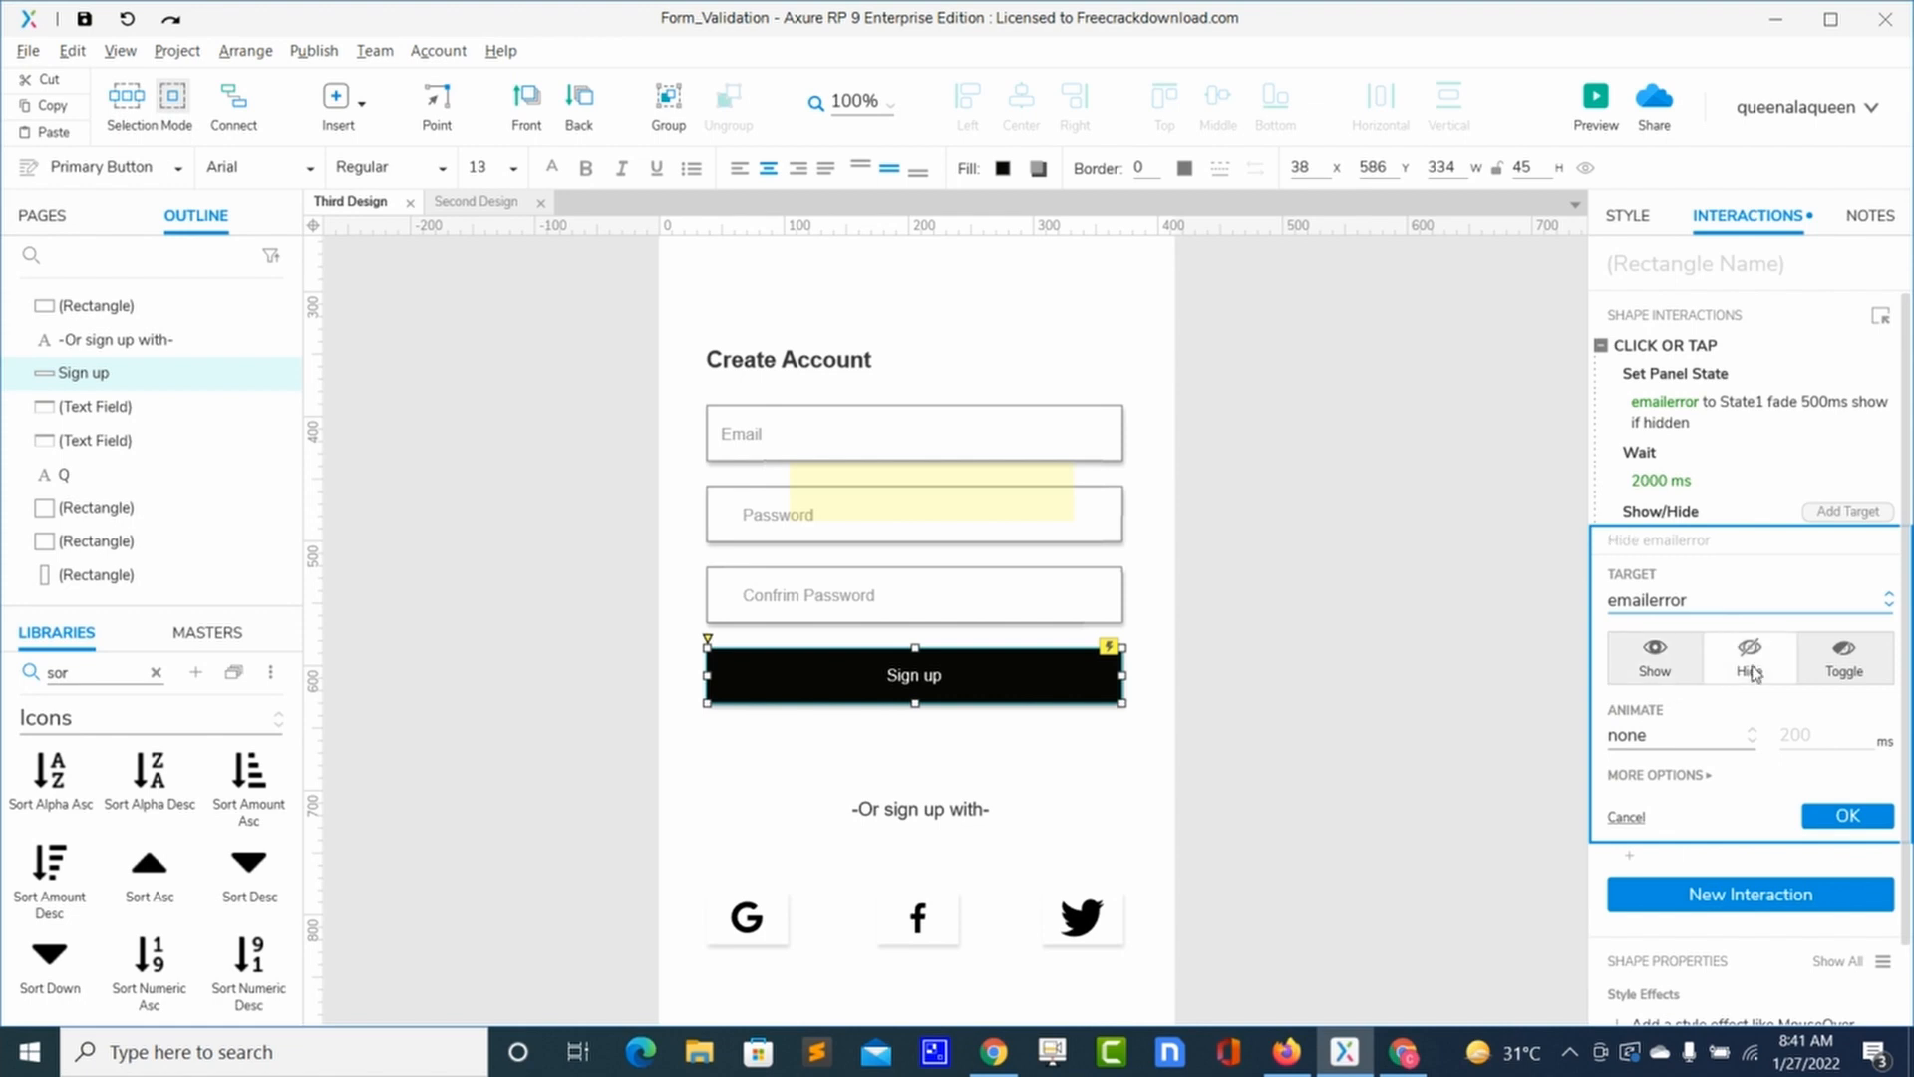
pyautogui.click(1702, 738)
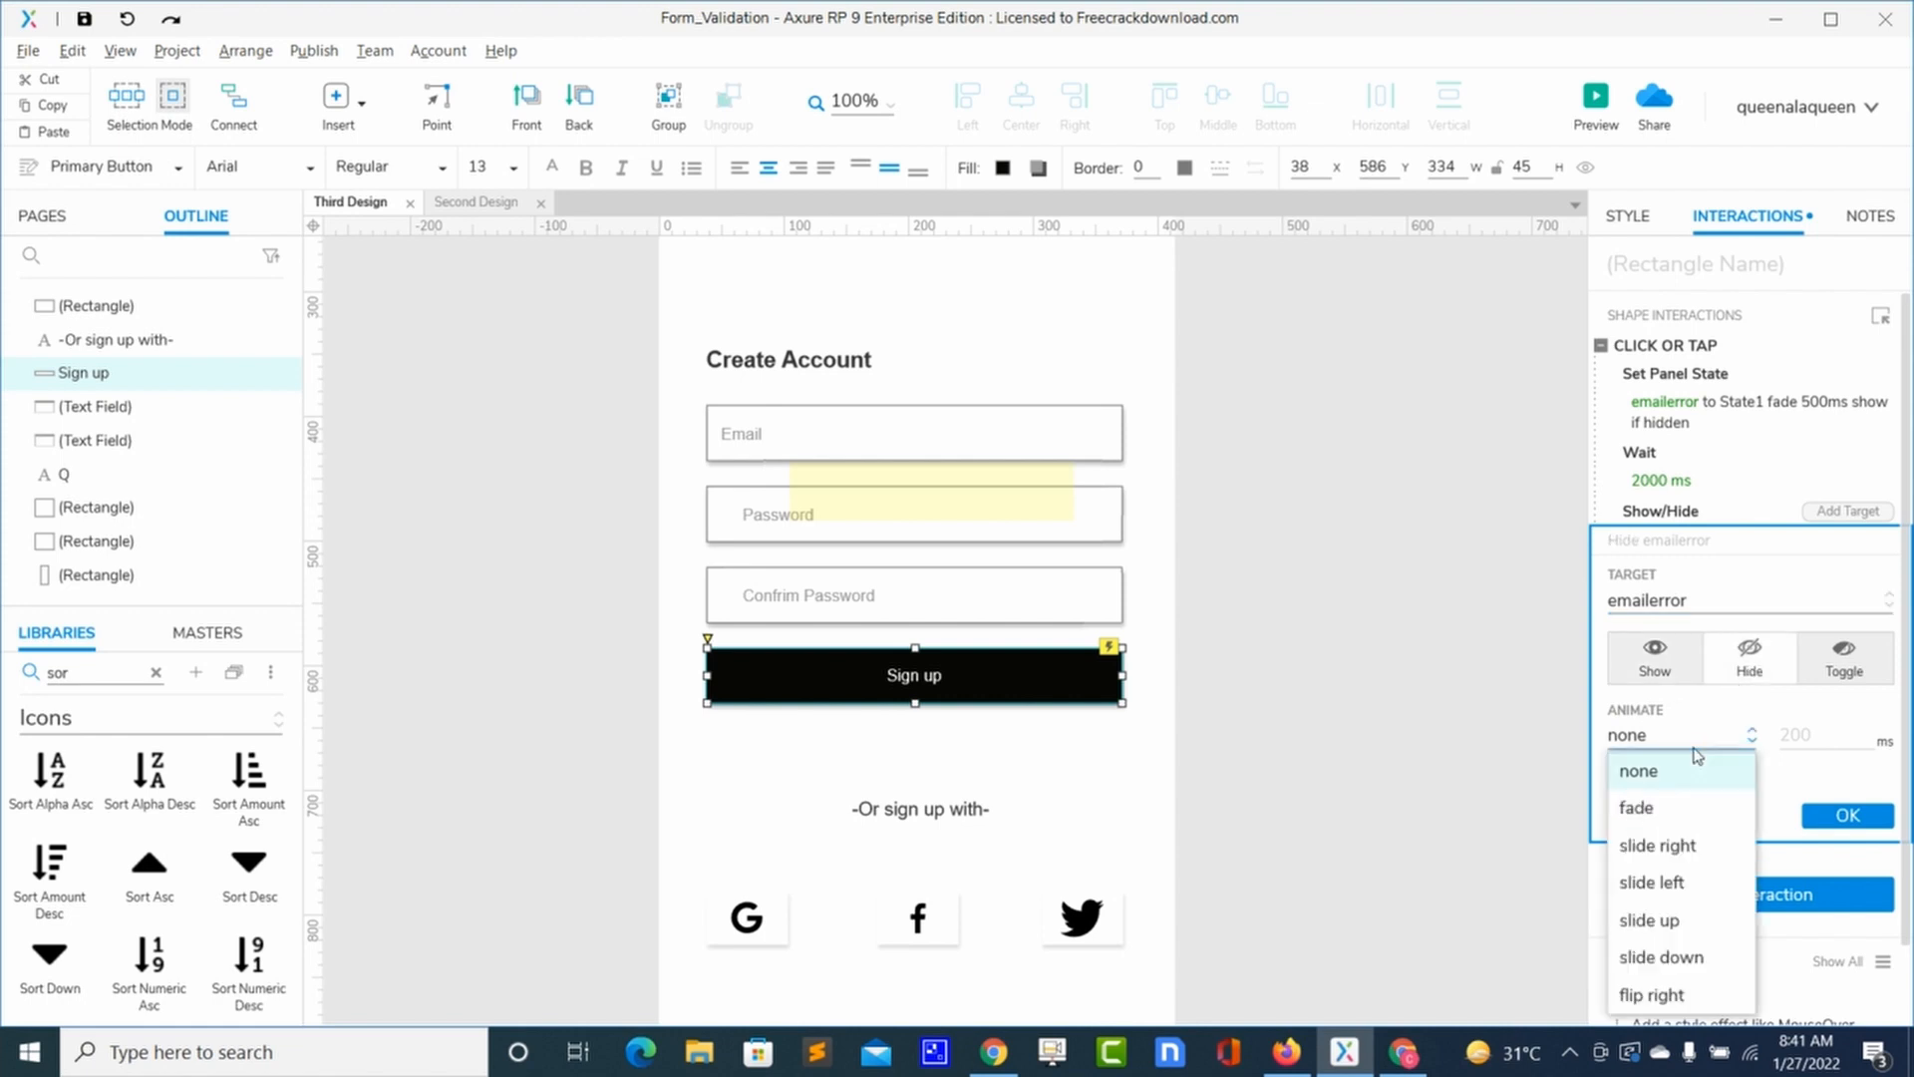
pyautogui.click(1657, 810)
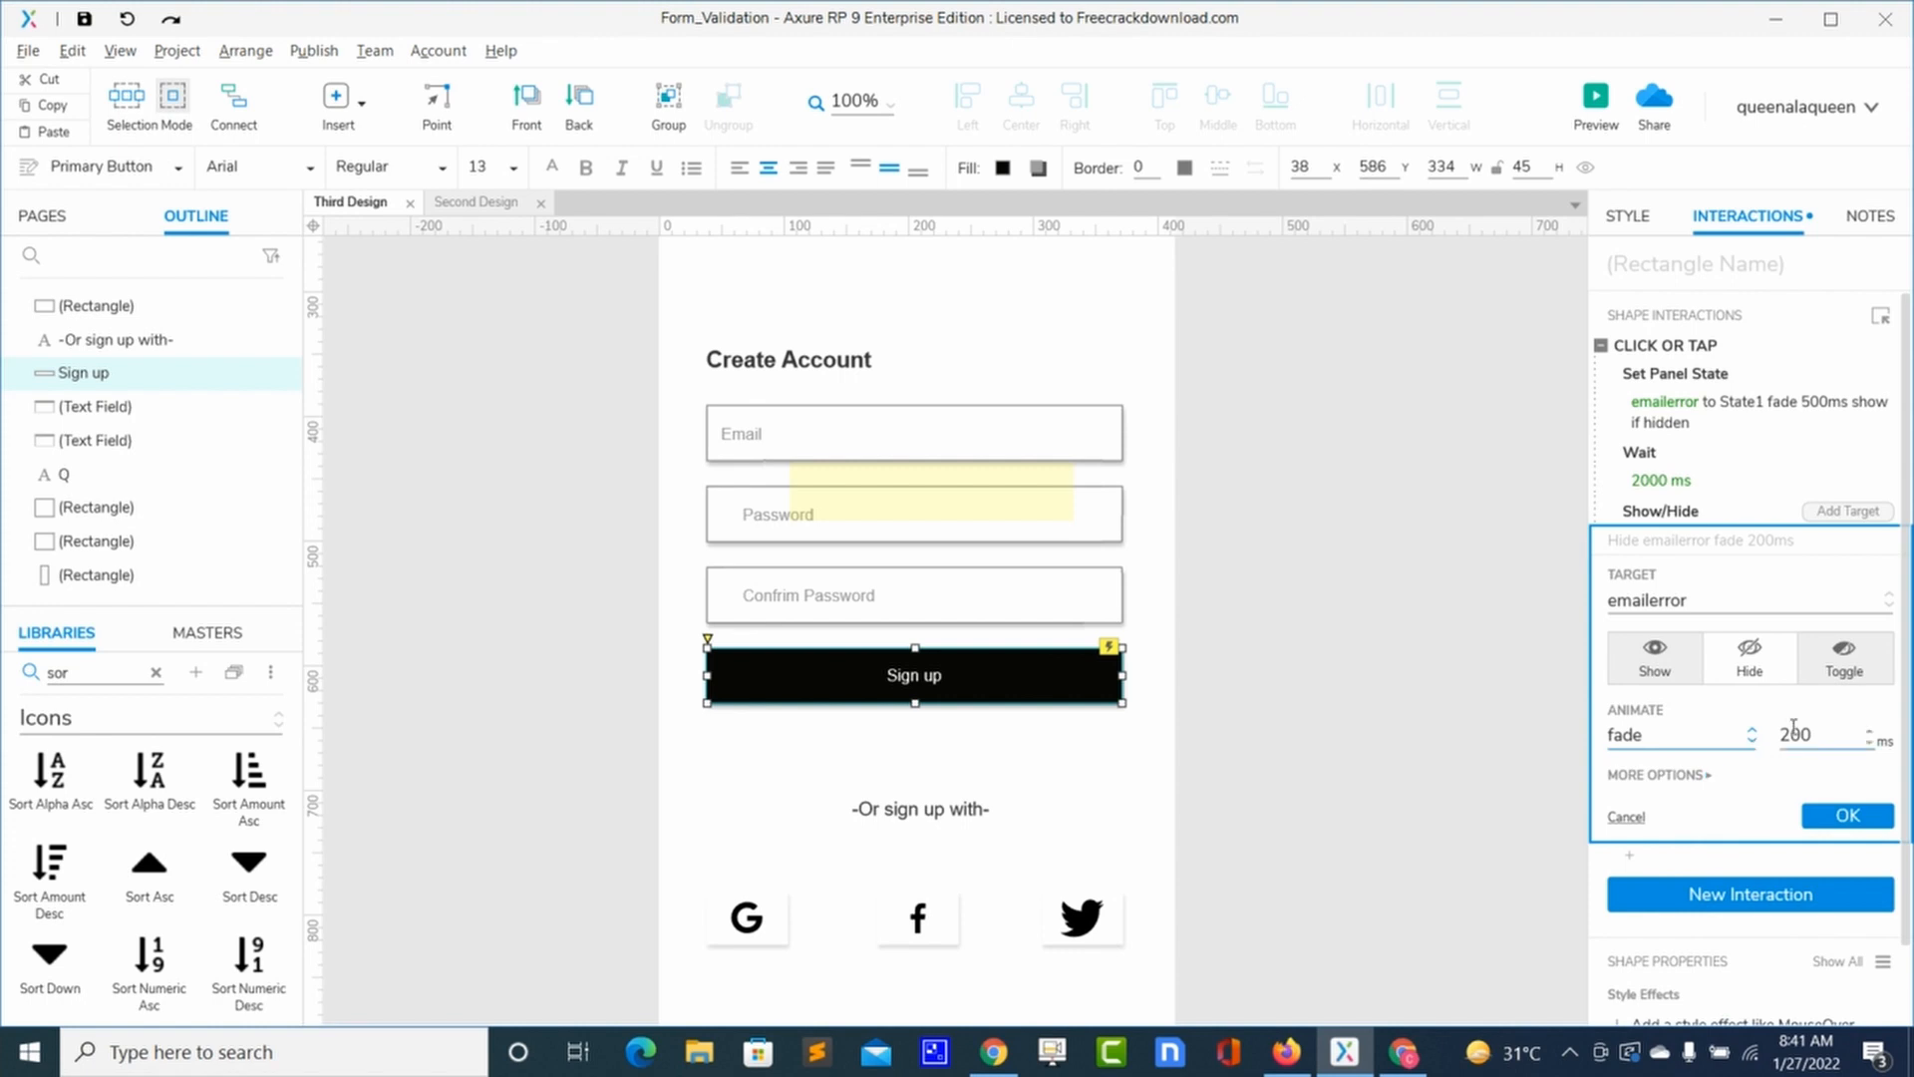
pyautogui.click(1701, 775)
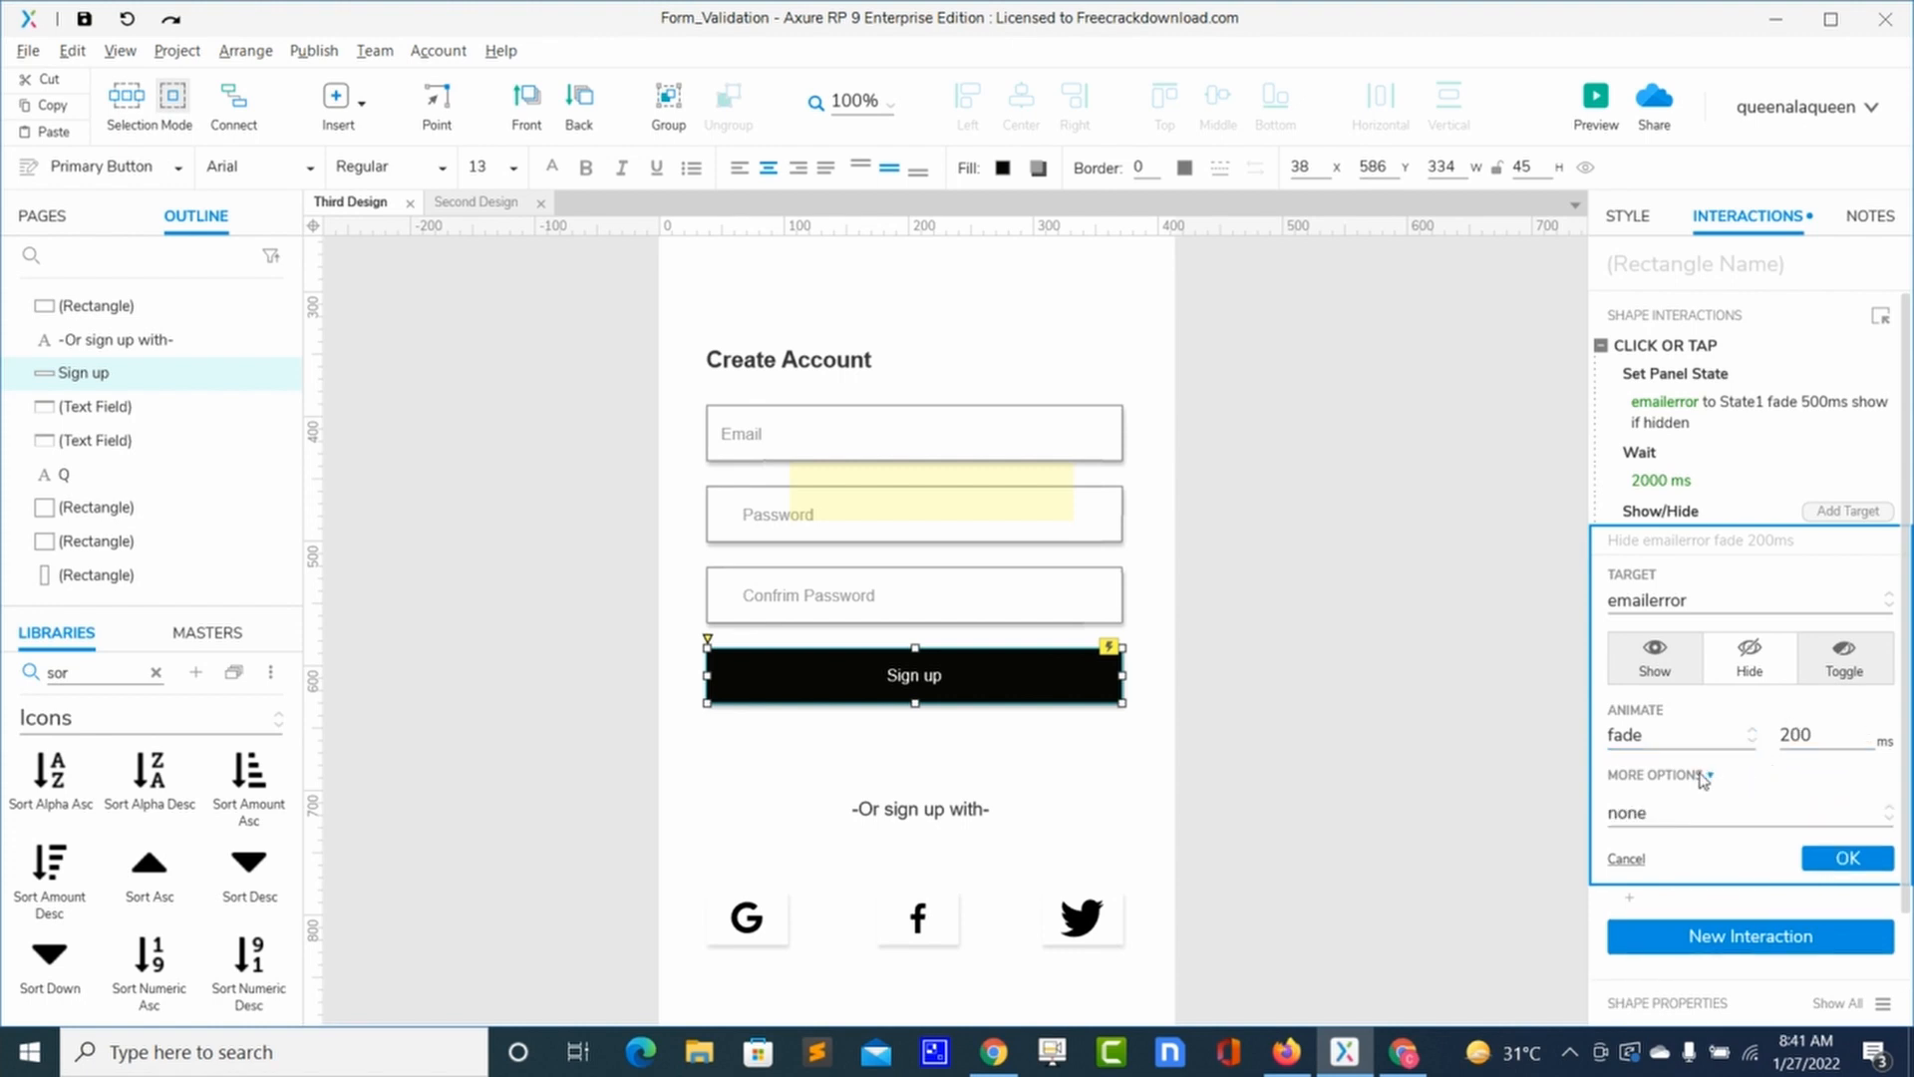
pyautogui.doubleClick(1795, 735)
pyautogui.click(1846, 857)
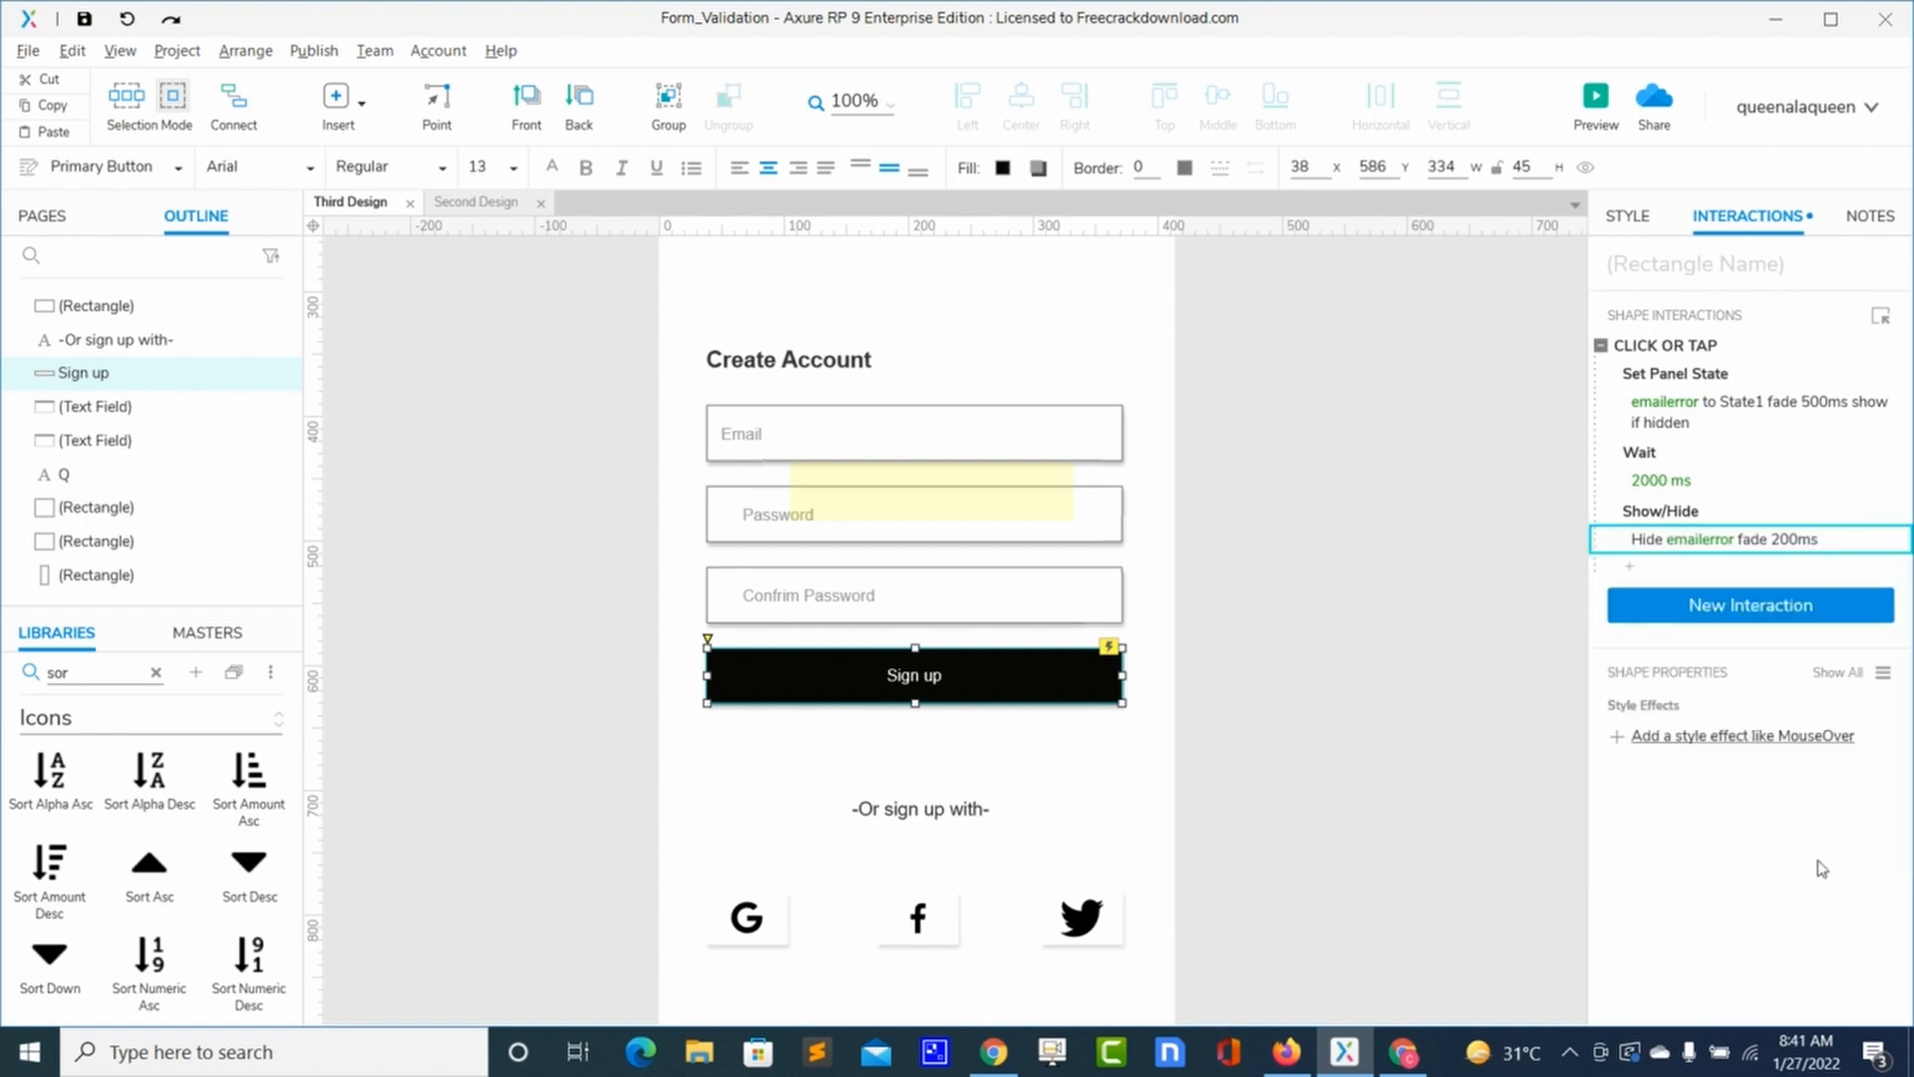
pyautogui.click(1367, 359)
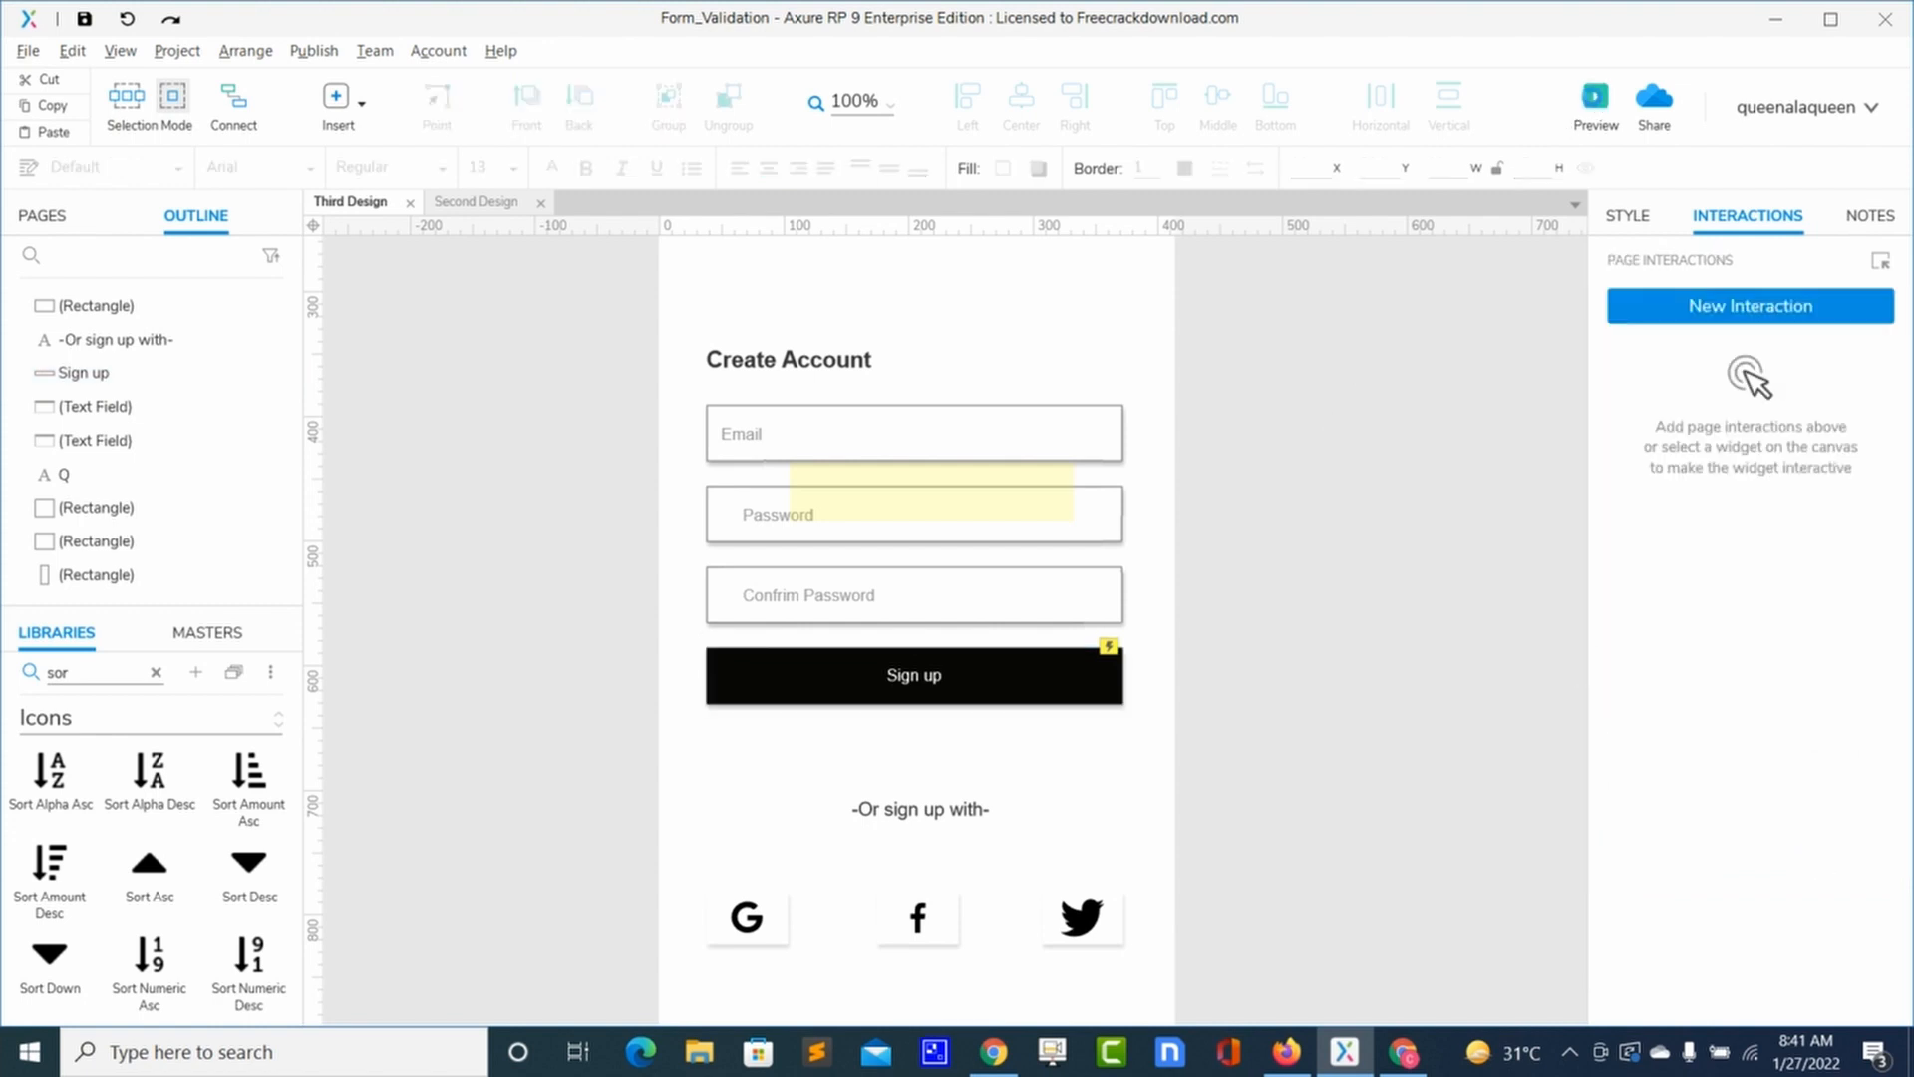
# Step: Preview the form in Firefox and press Sign up twice with the Email field empty
pyautogui.click(1596, 100)
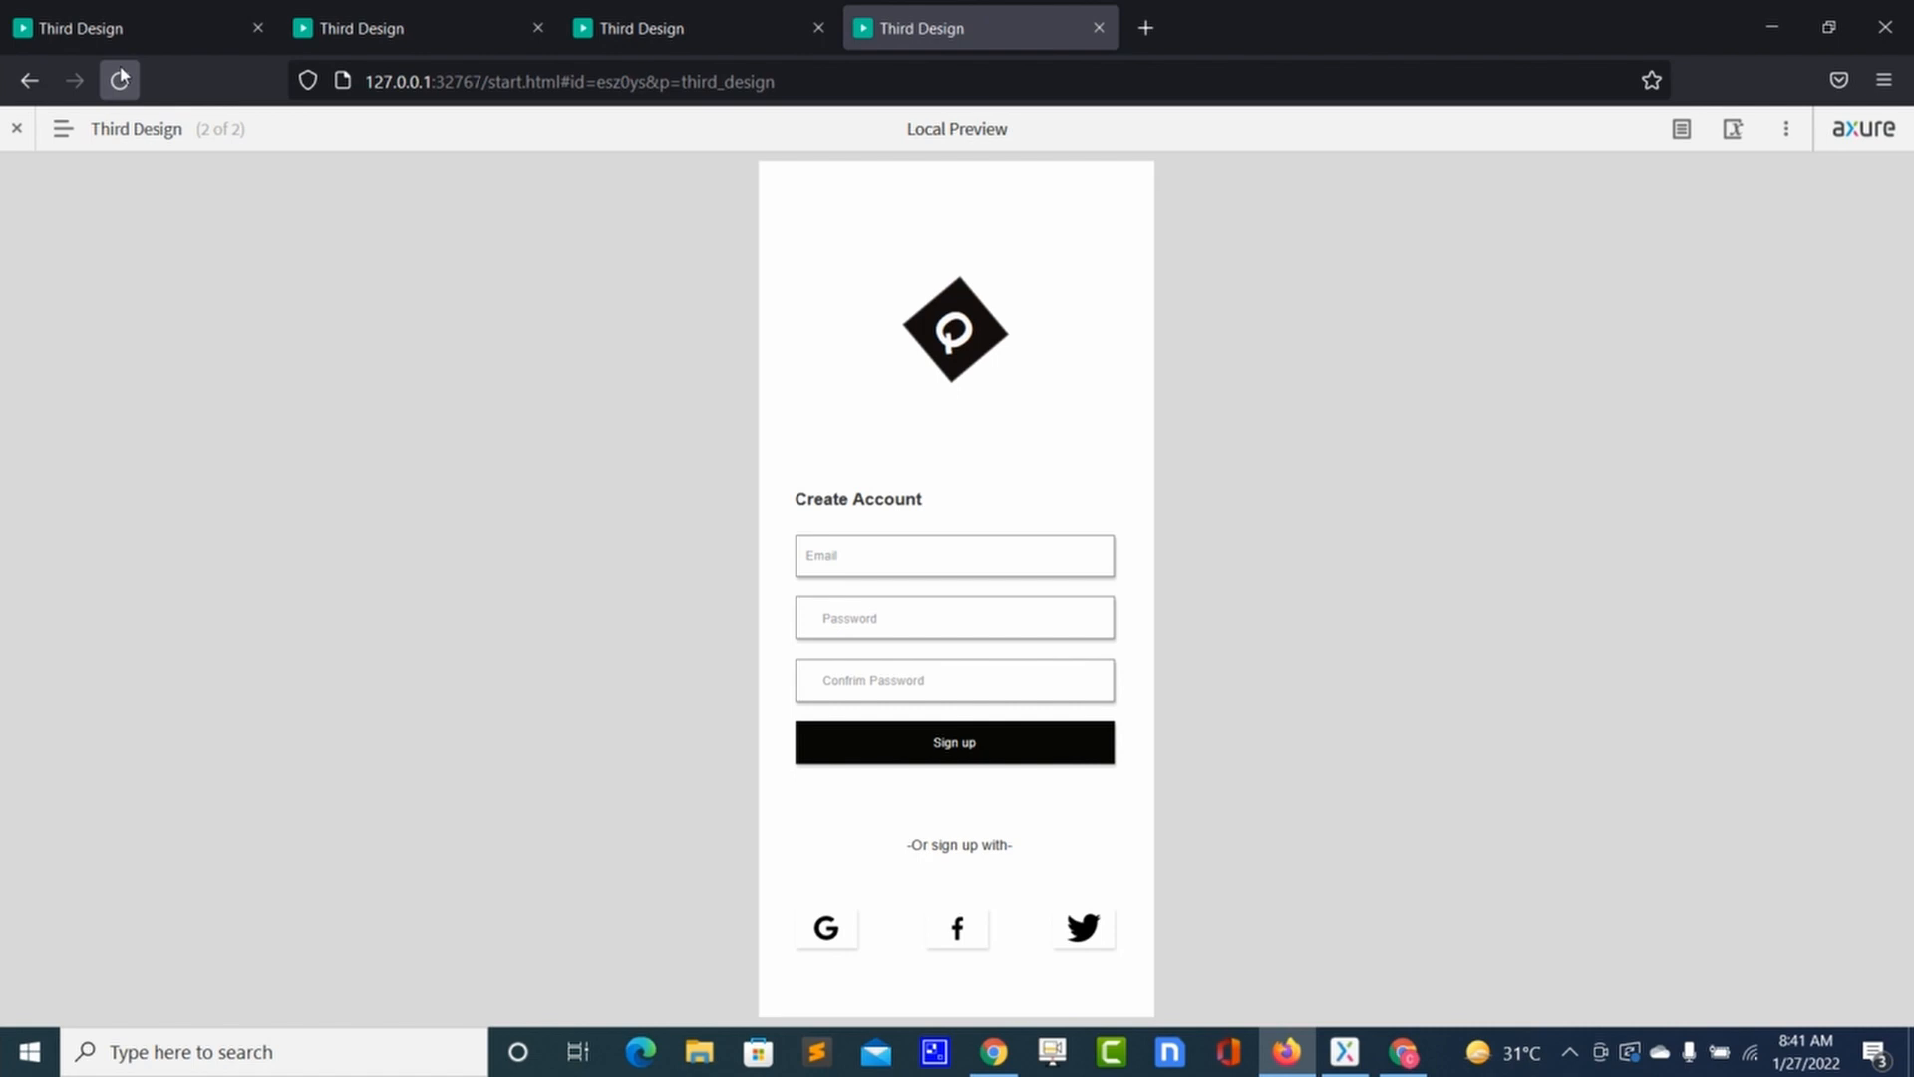
pyautogui.click(119, 79)
pyautogui.click(820, 555)
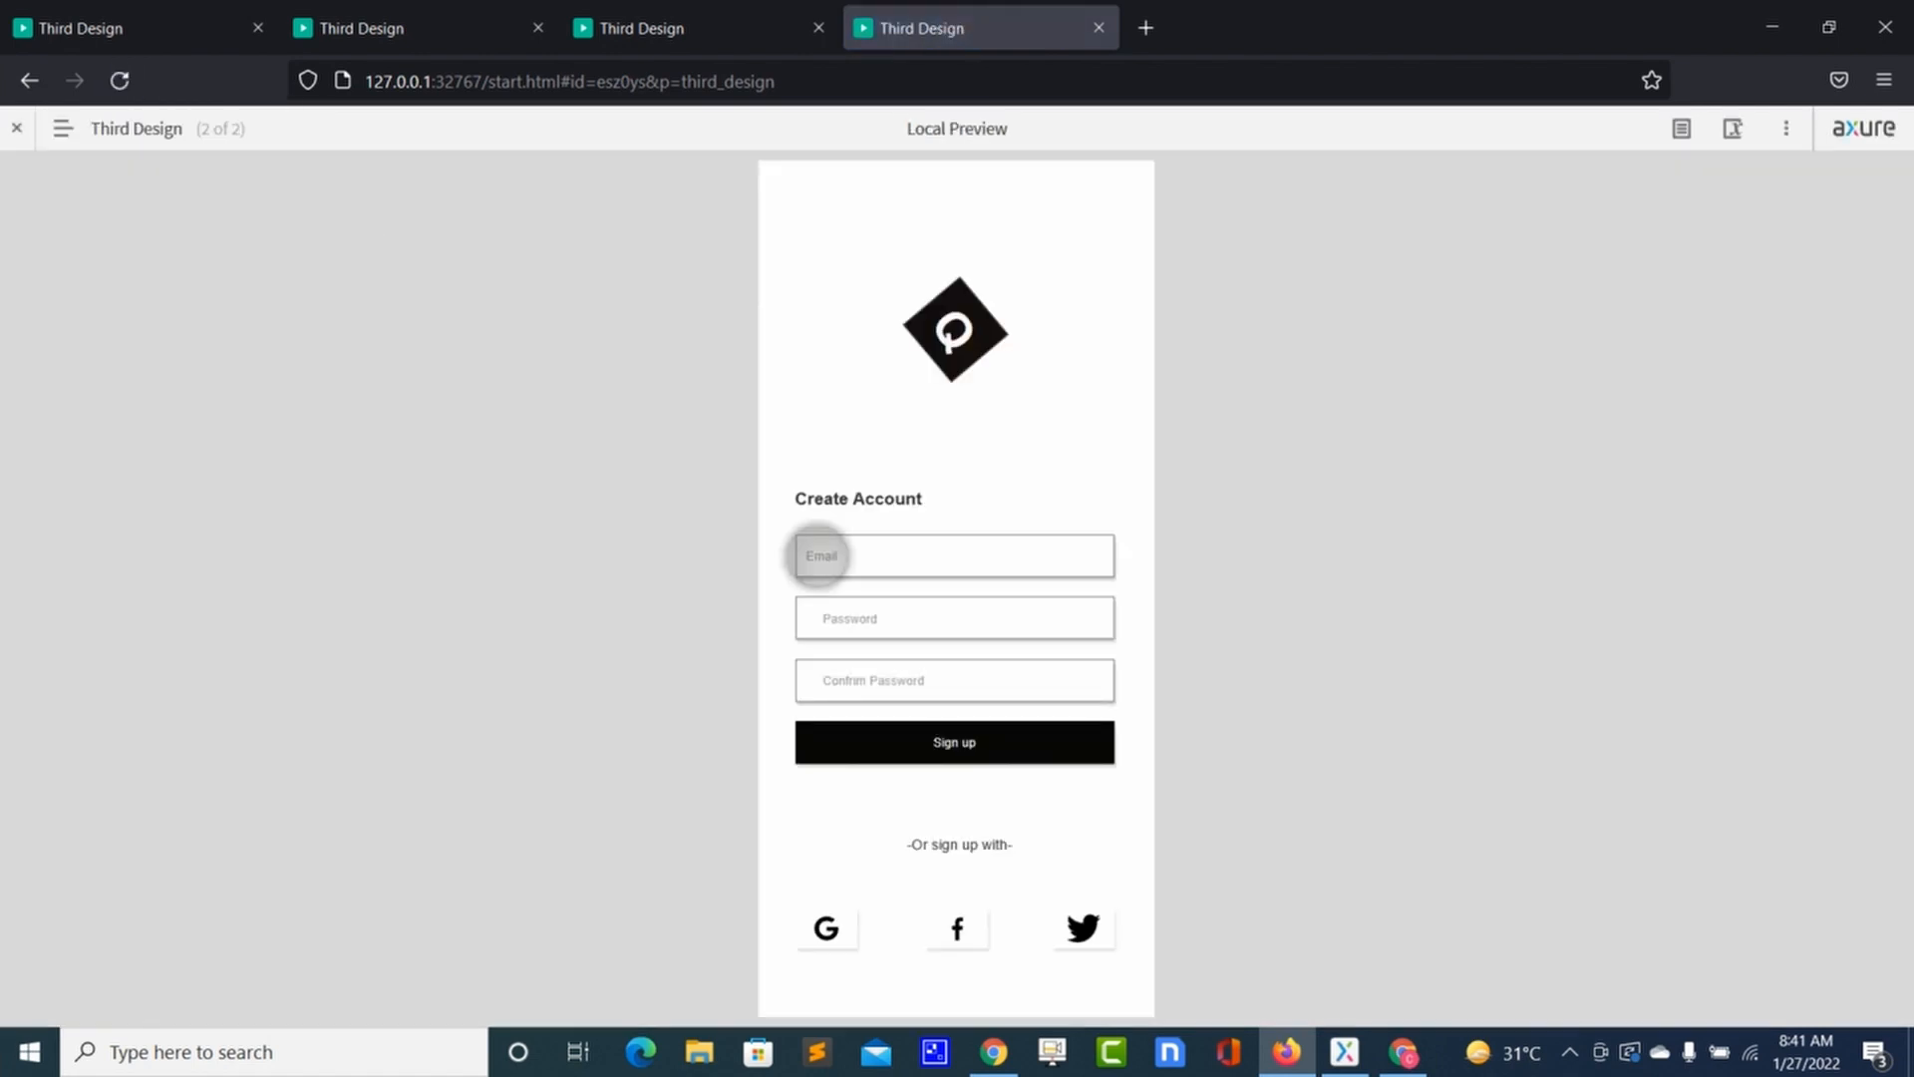
pyautogui.click(857, 742)
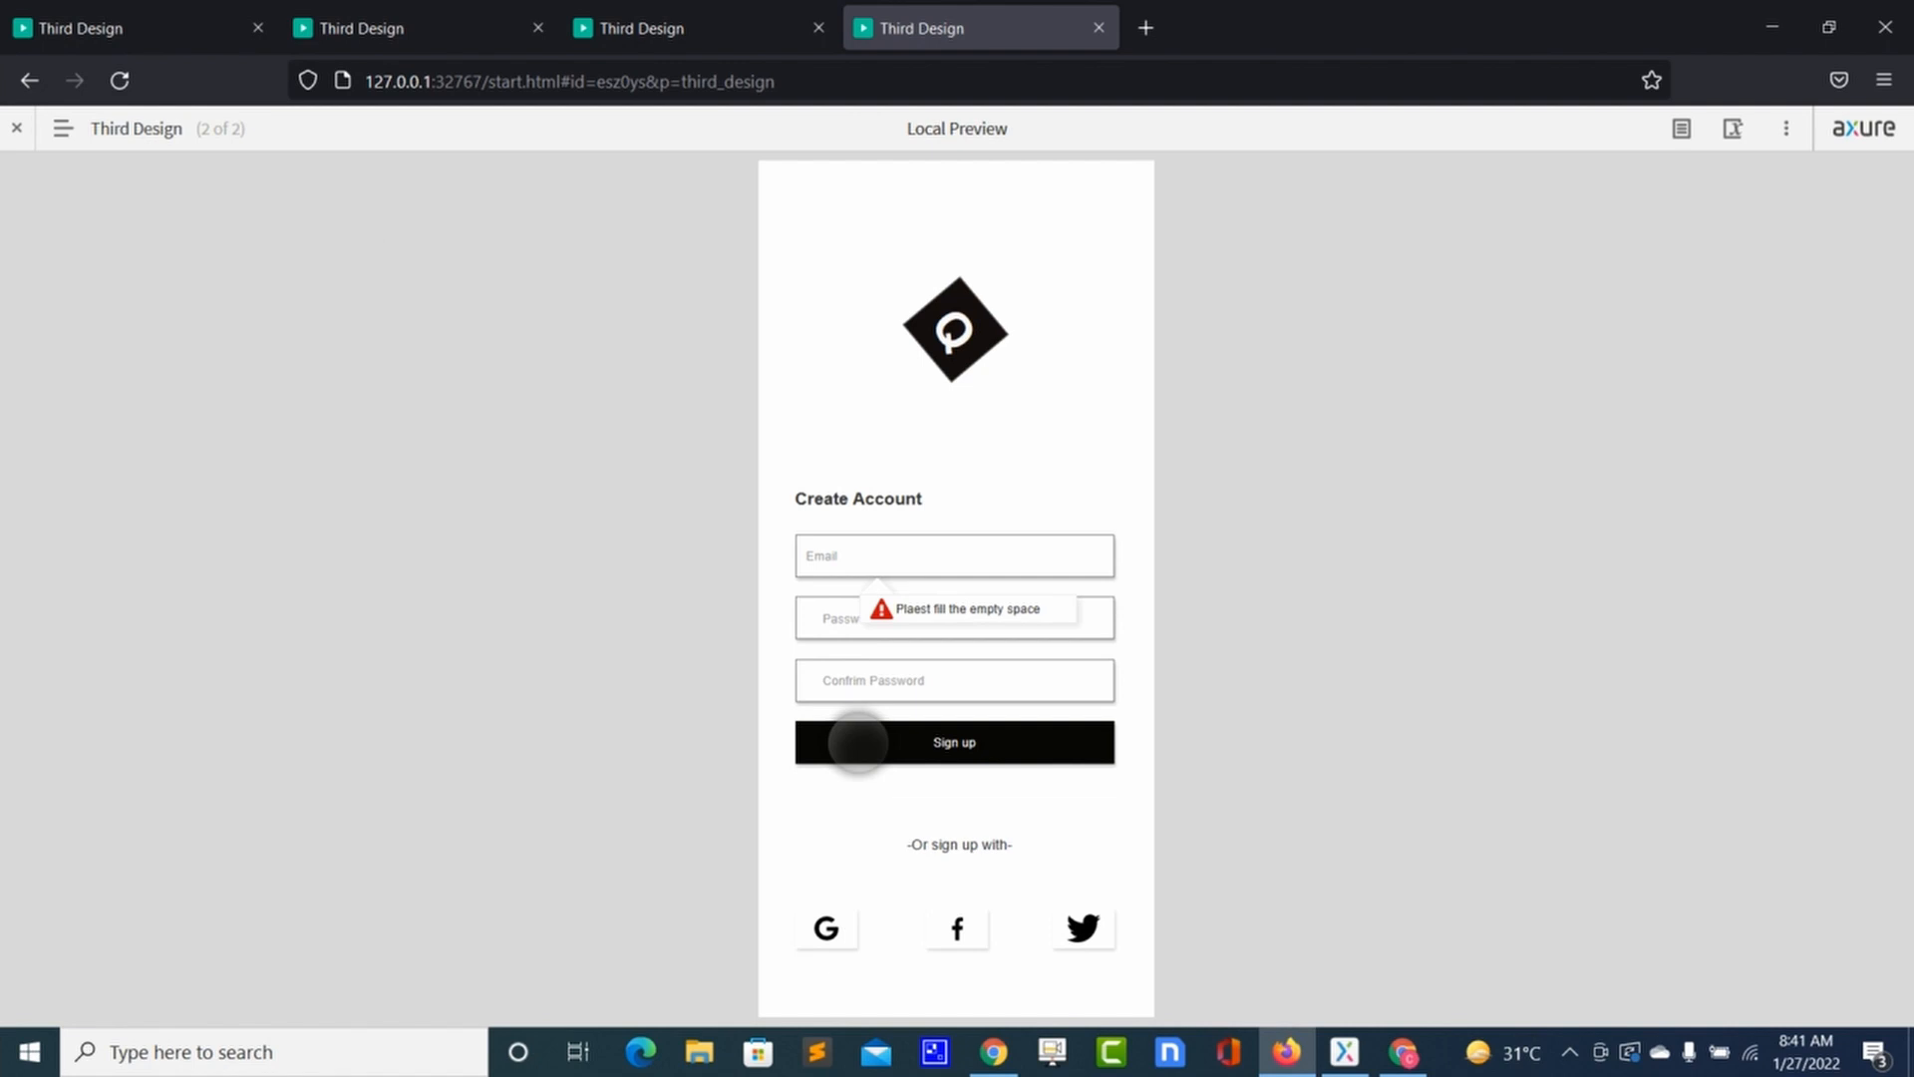
pyautogui.click(857, 742)
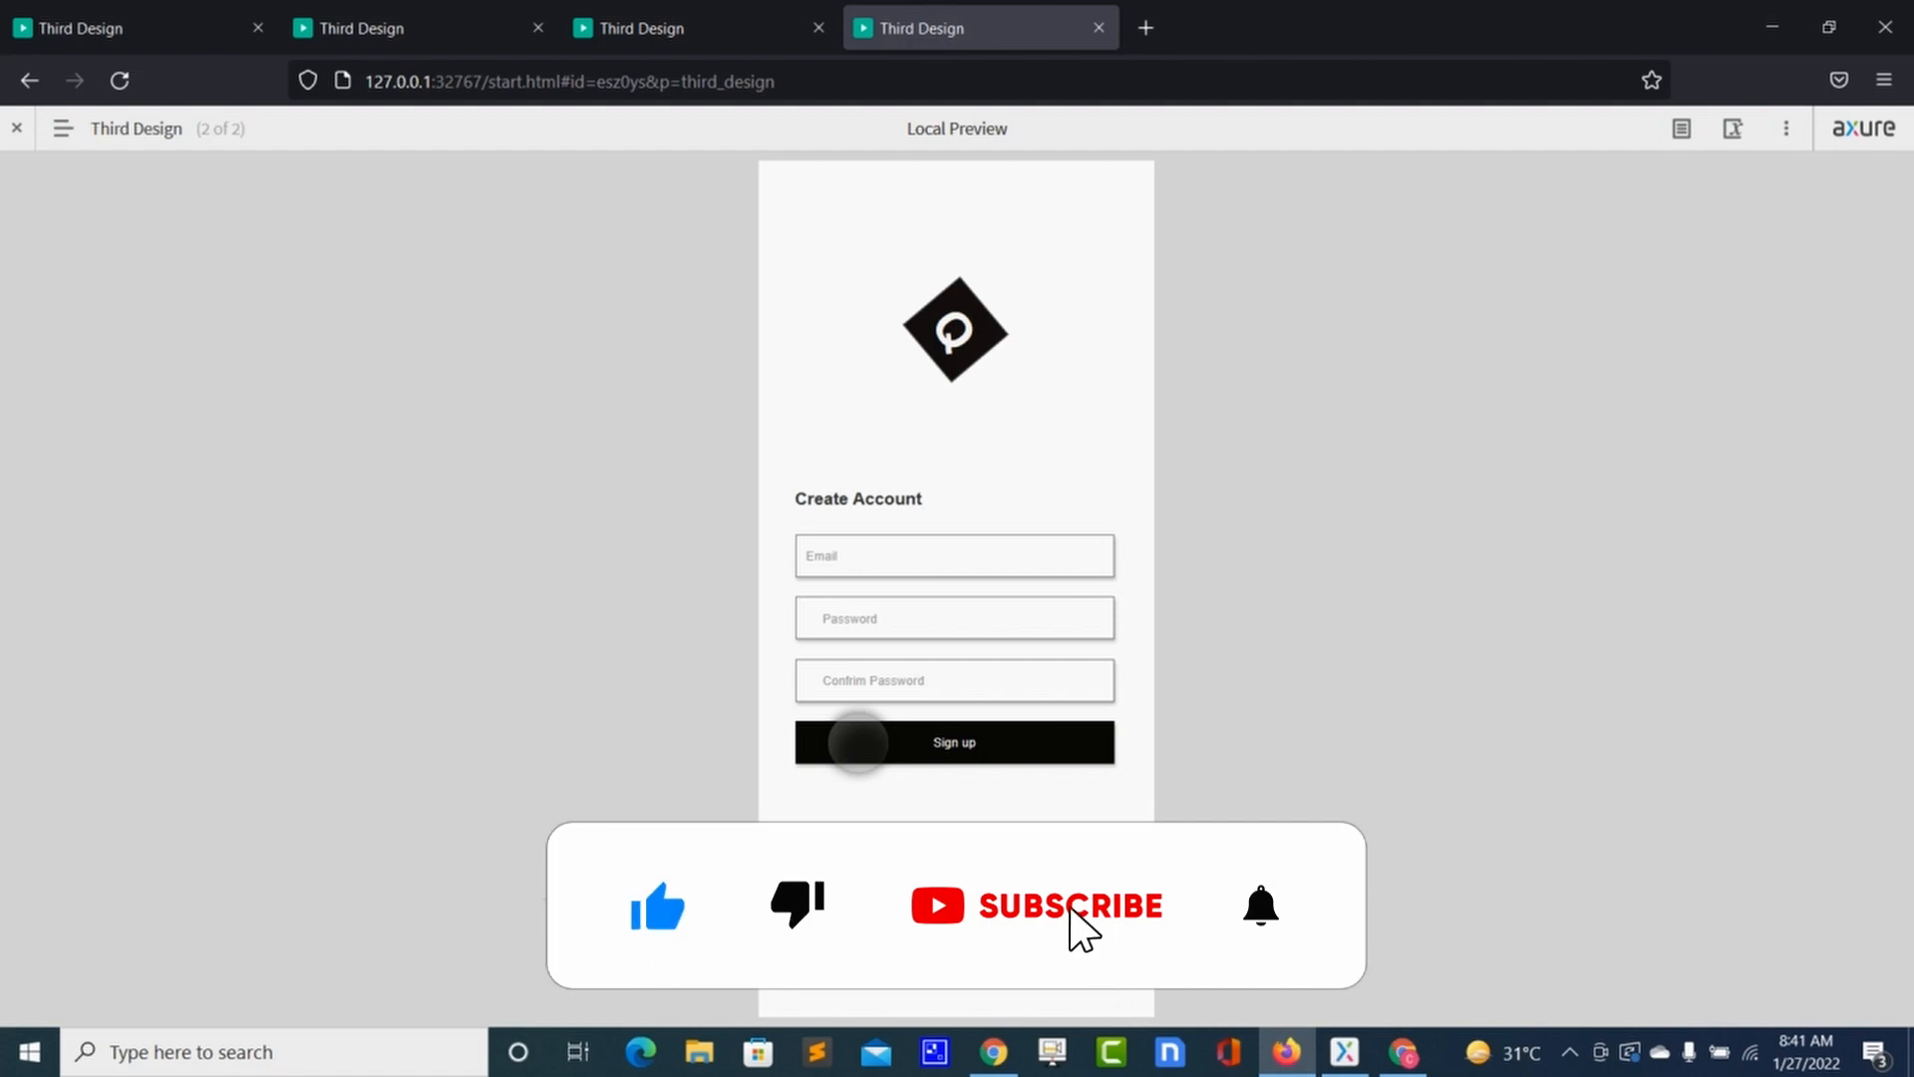
# Step: Switch between the Axure editor and the browser preview, ending back in Axure
pyautogui.hotkey('alt', 'Tab')
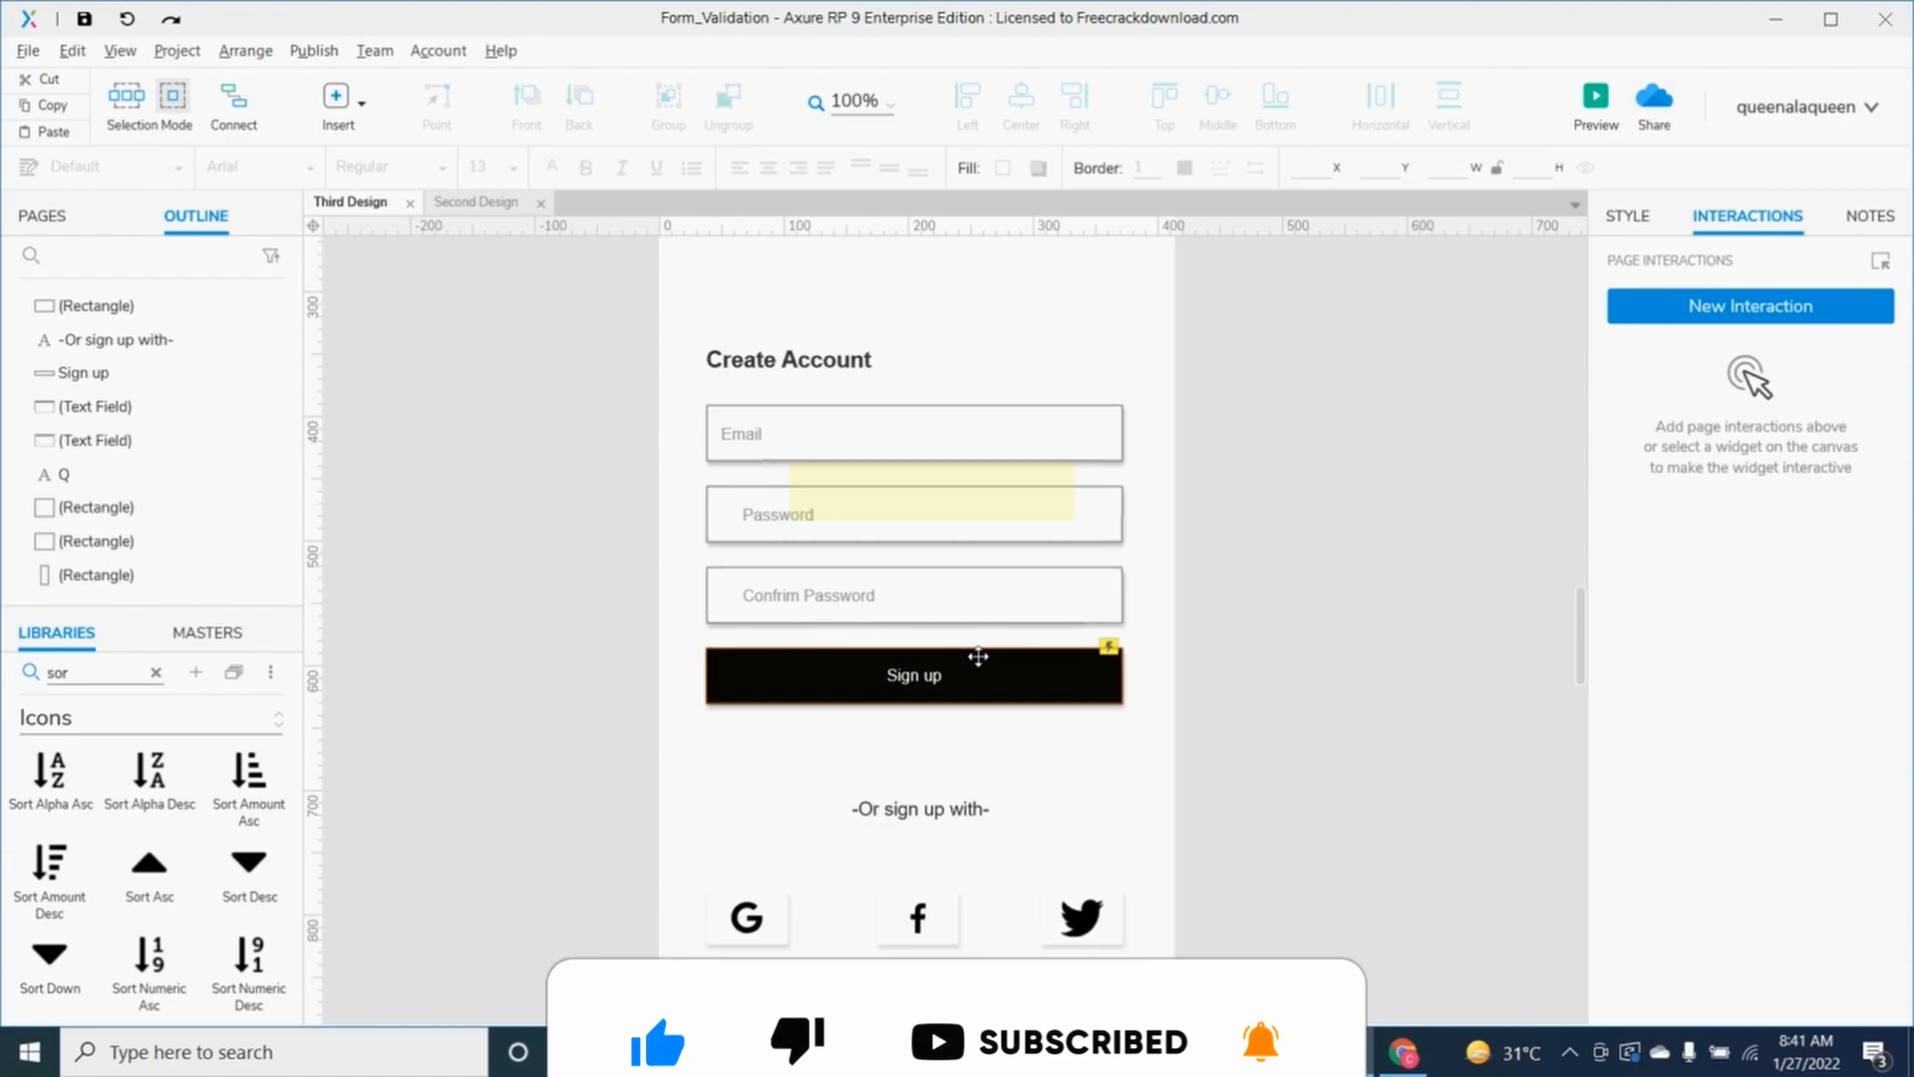
pyautogui.hotkey('alt', 'Tab')
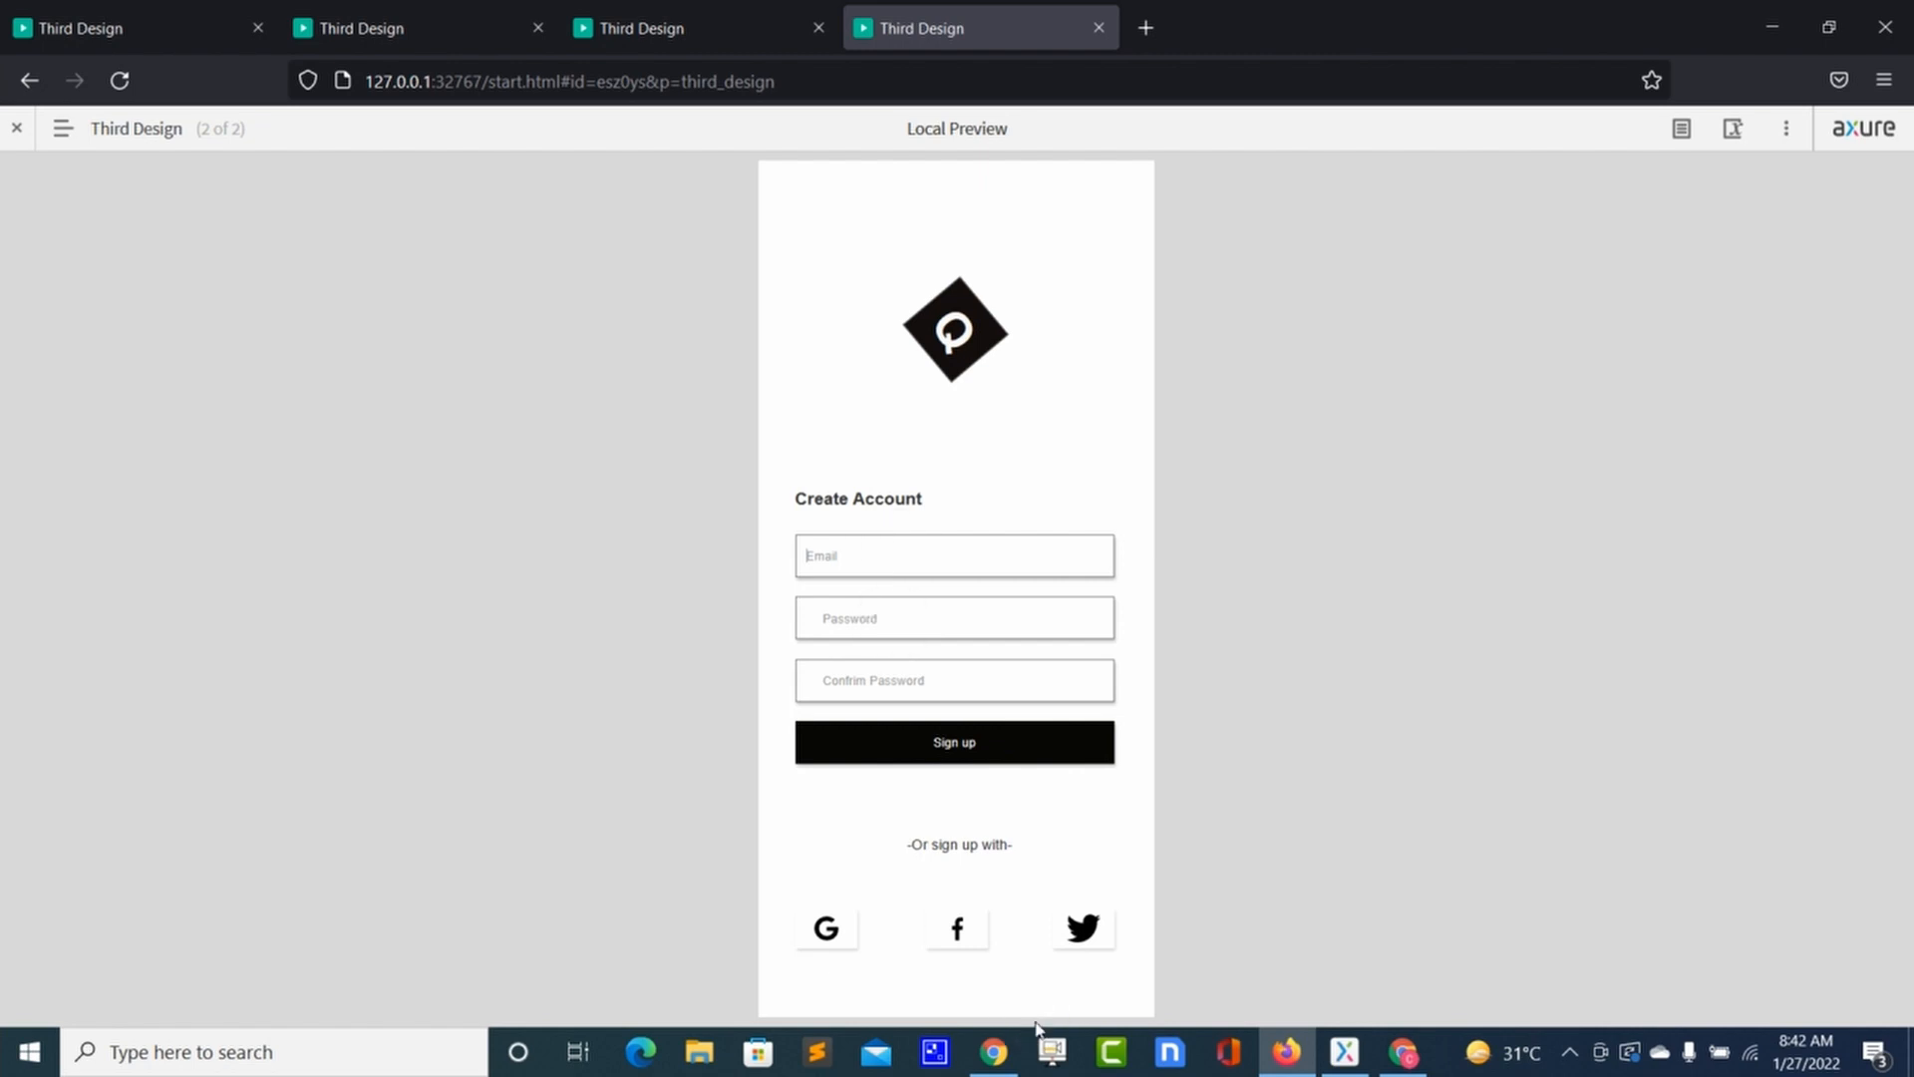
pyautogui.hotkey('alt', 'Tab')
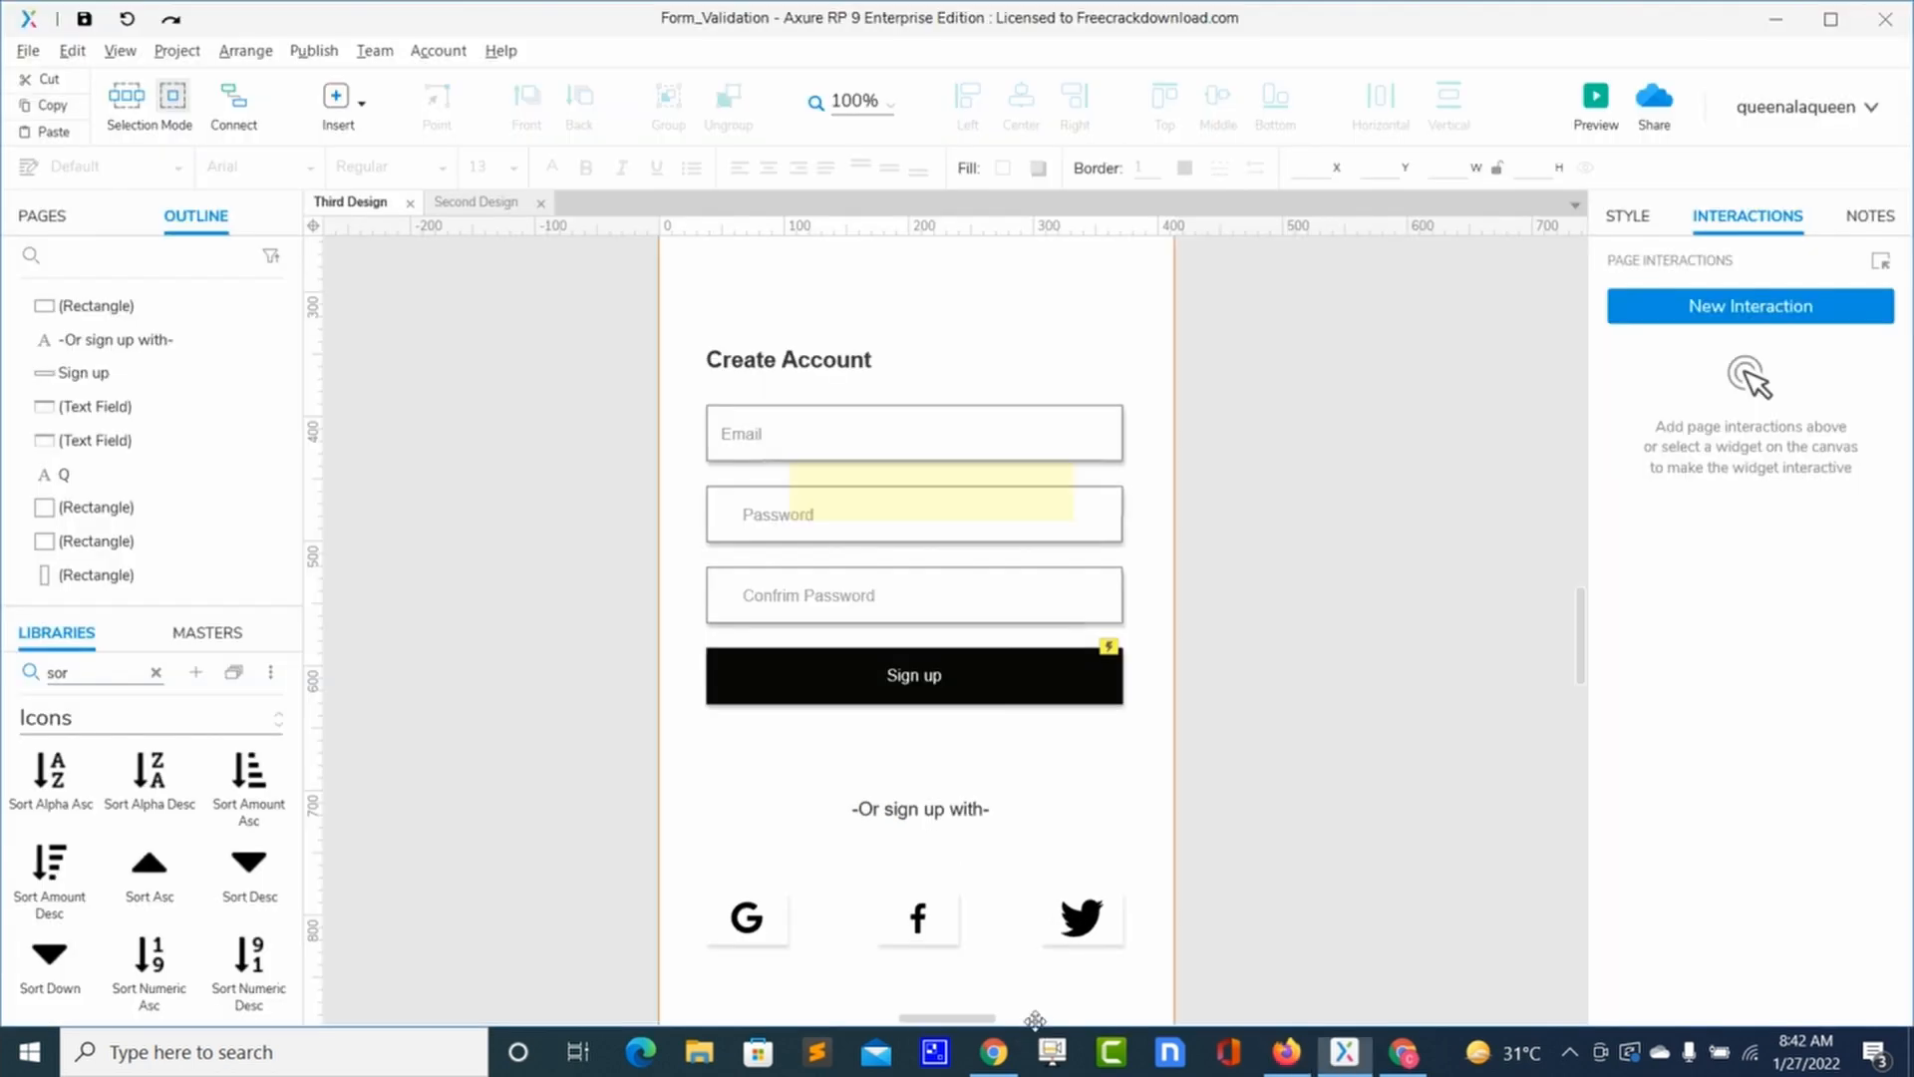
pyautogui.click(1101, 690)
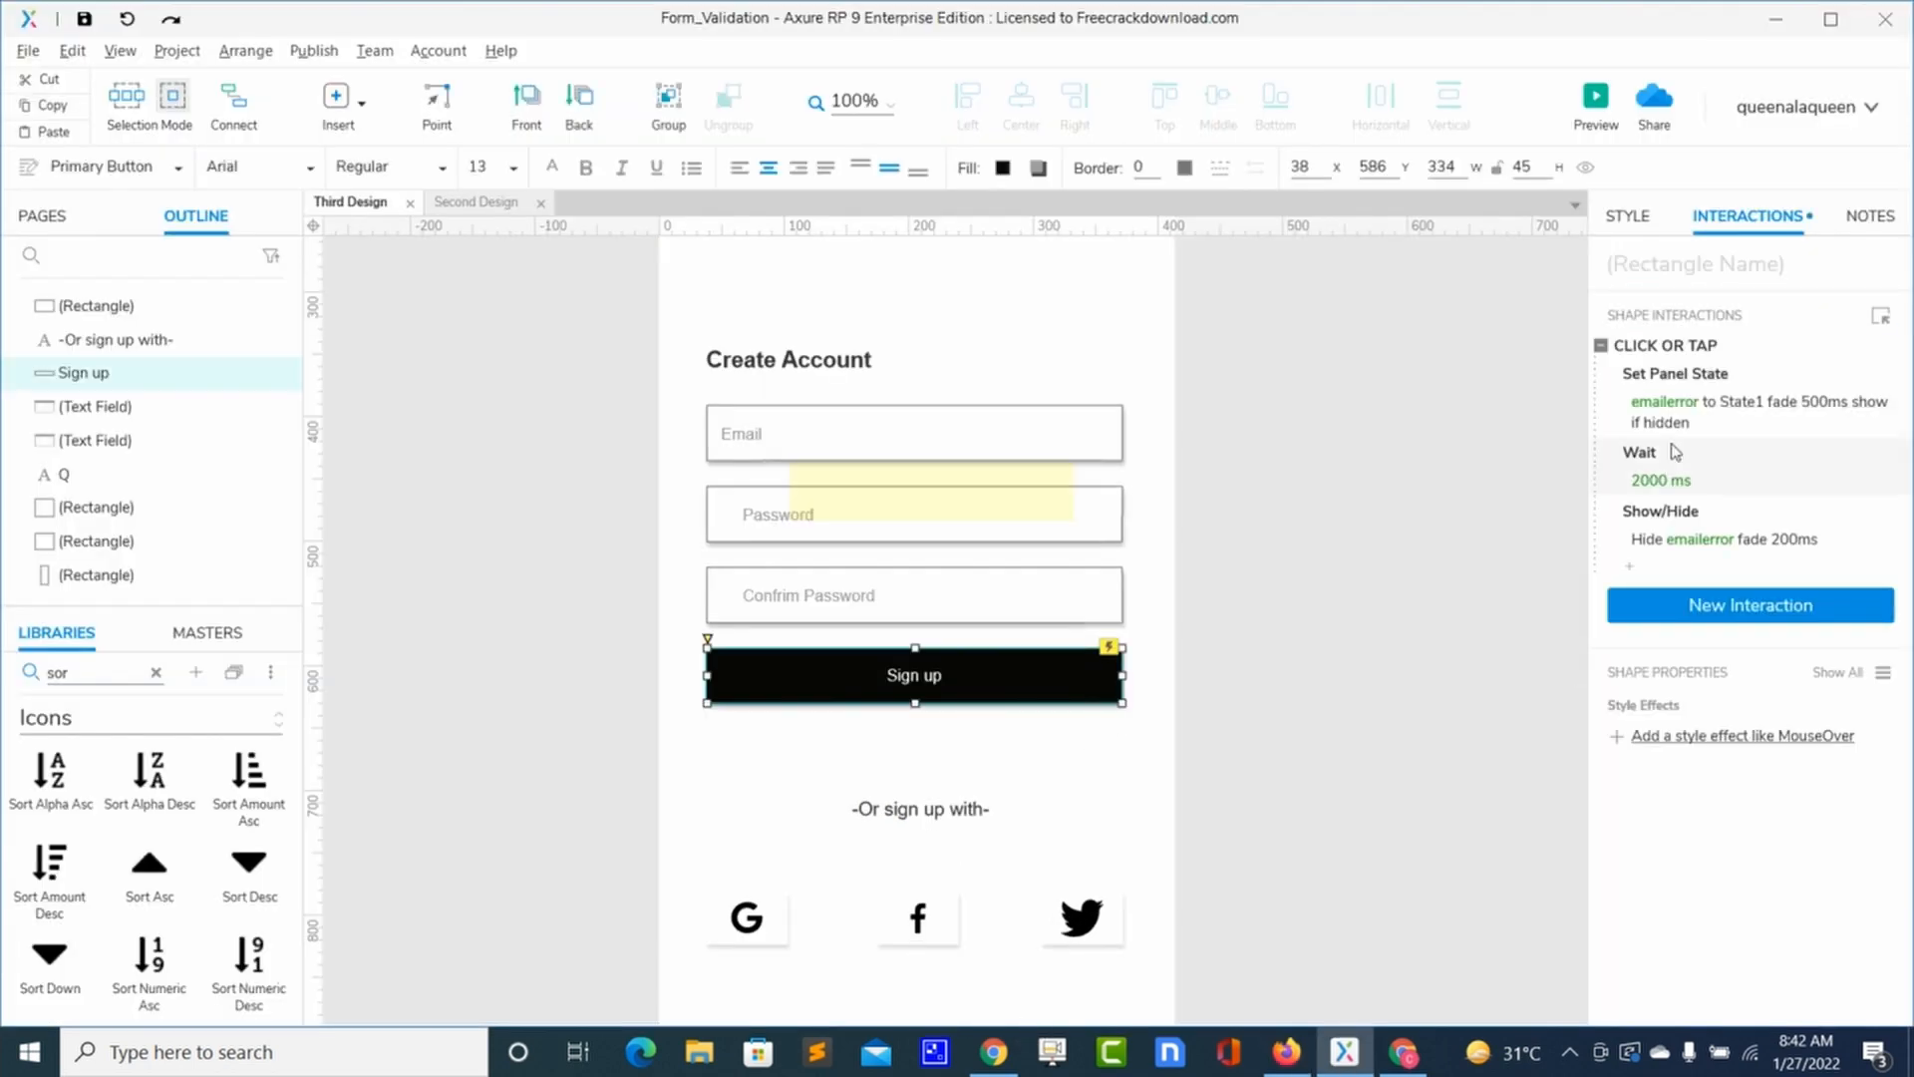
pyautogui.moveTo(1859, 351)
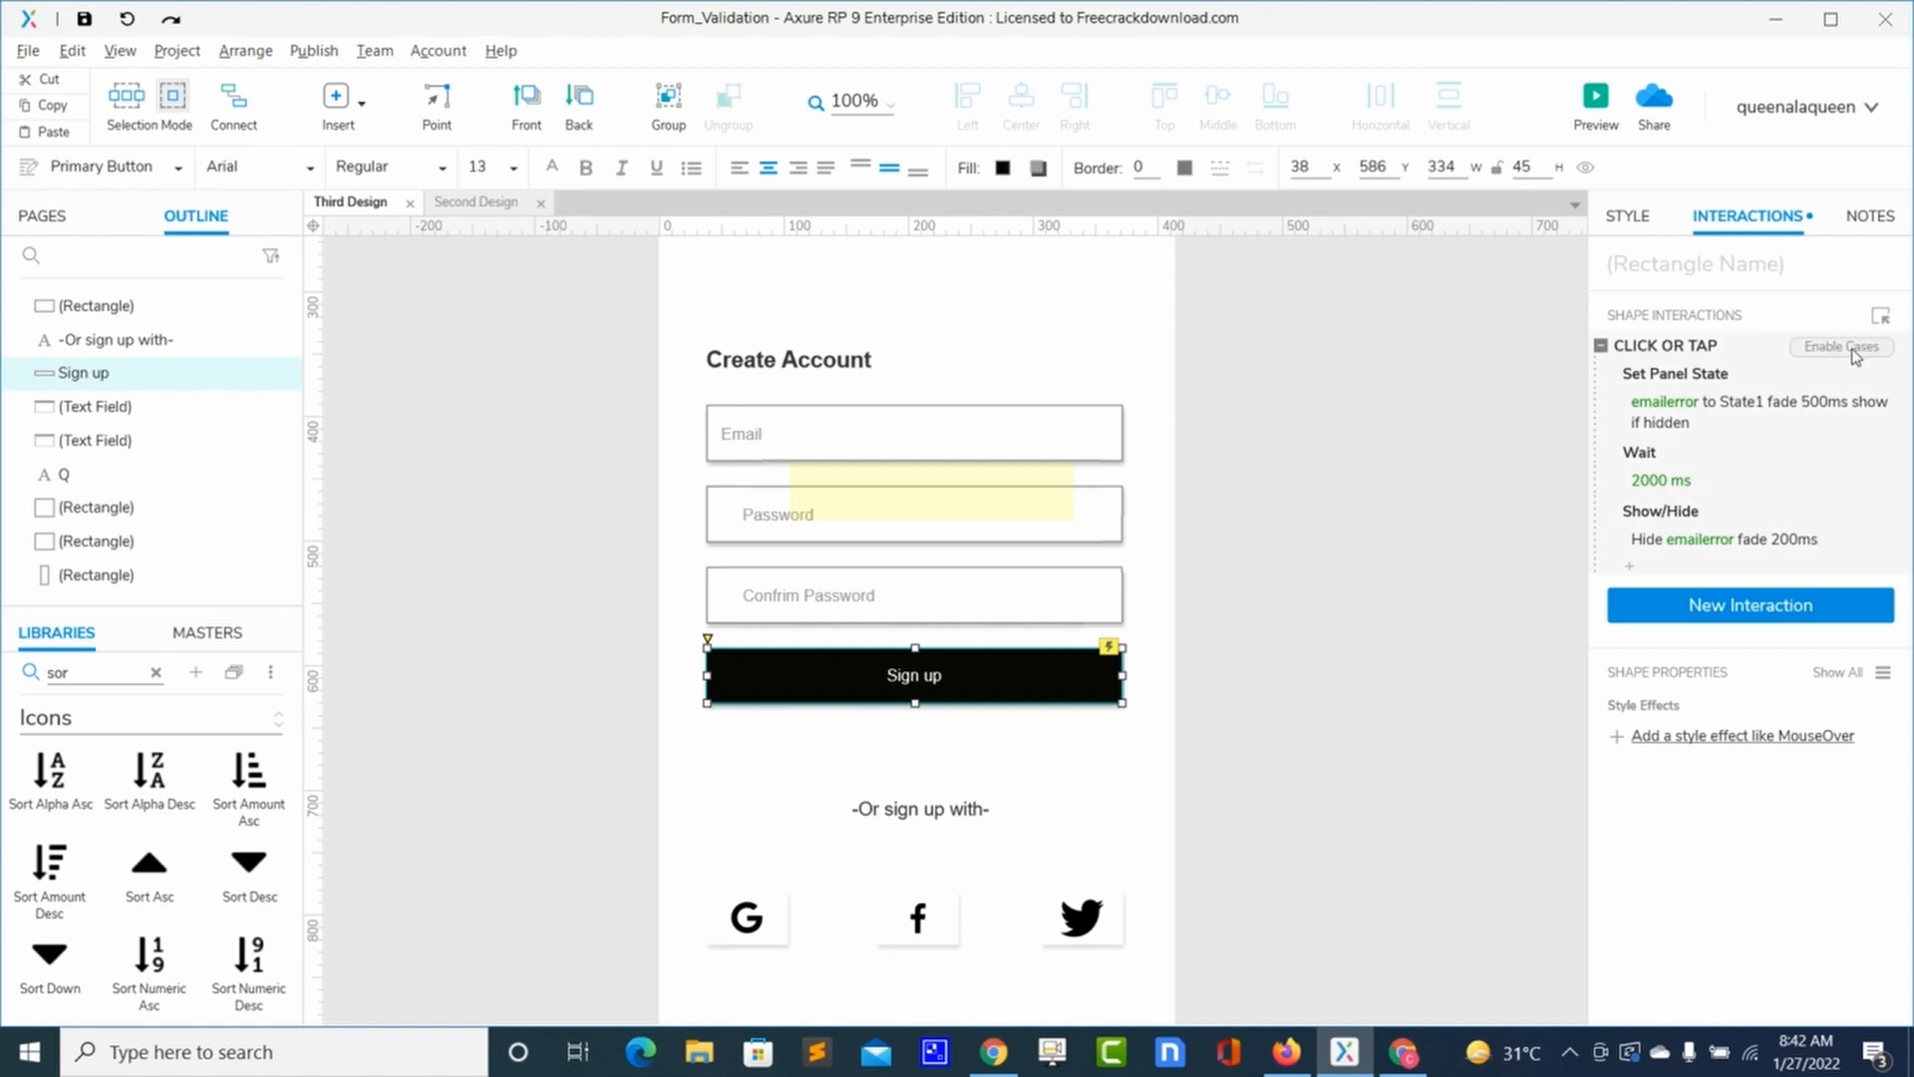
pyautogui.click(1854, 354)
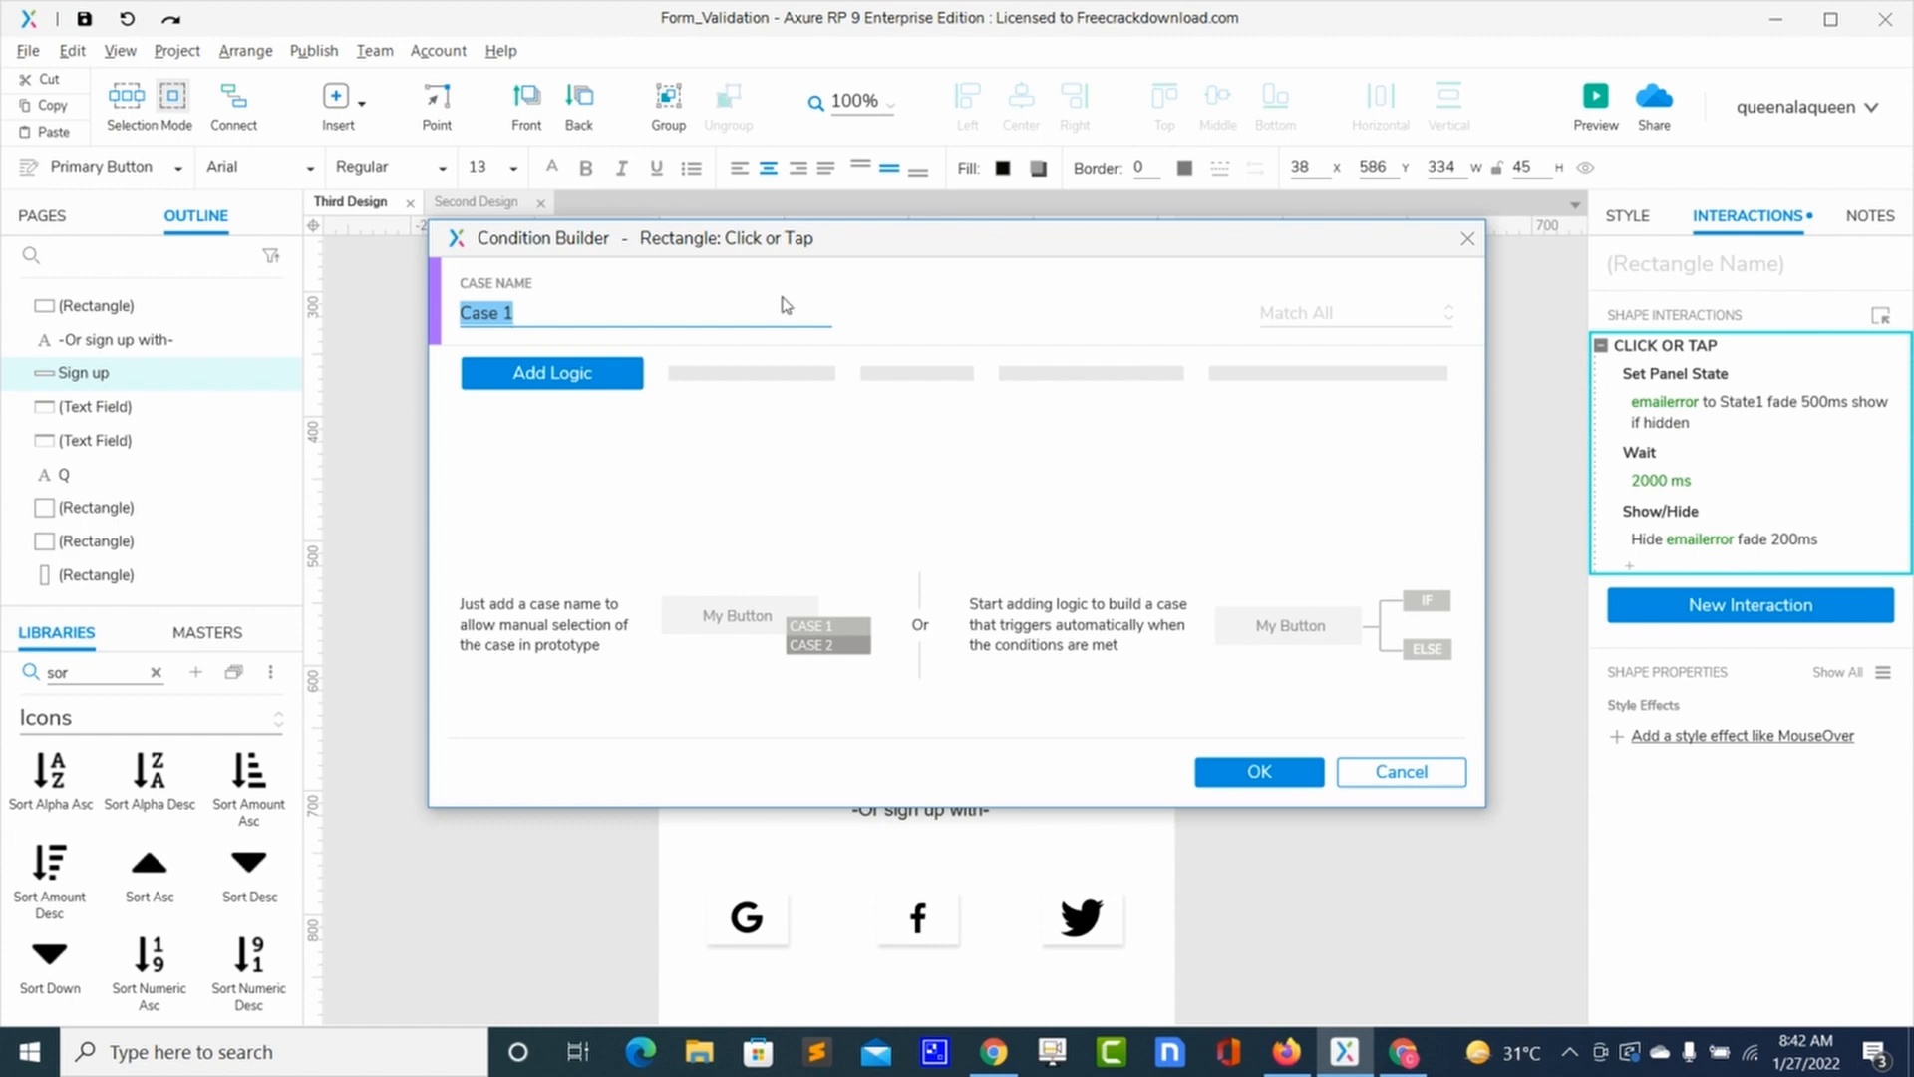
pyautogui.click(1464, 250)
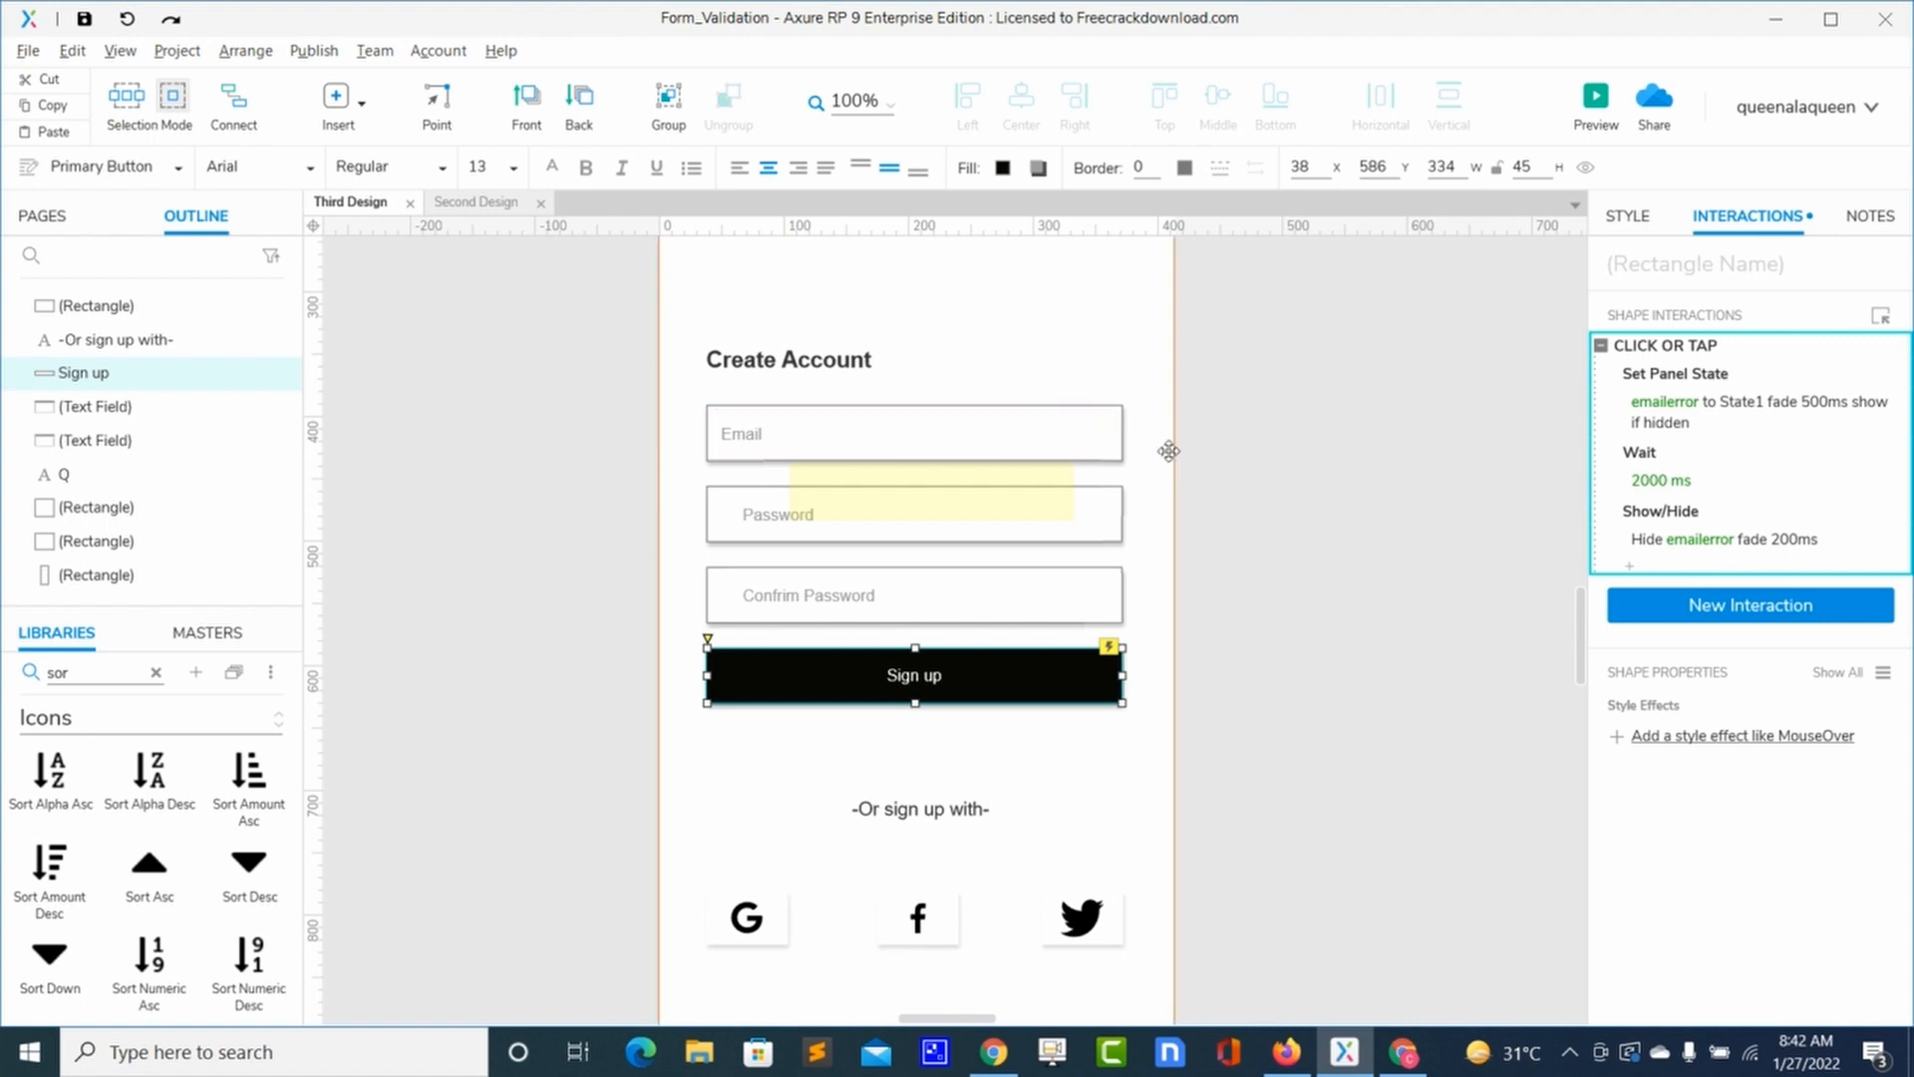
# Step: Name the Email text field 'emailfield', then reselect the Sign up button
pyautogui.click(1077, 436)
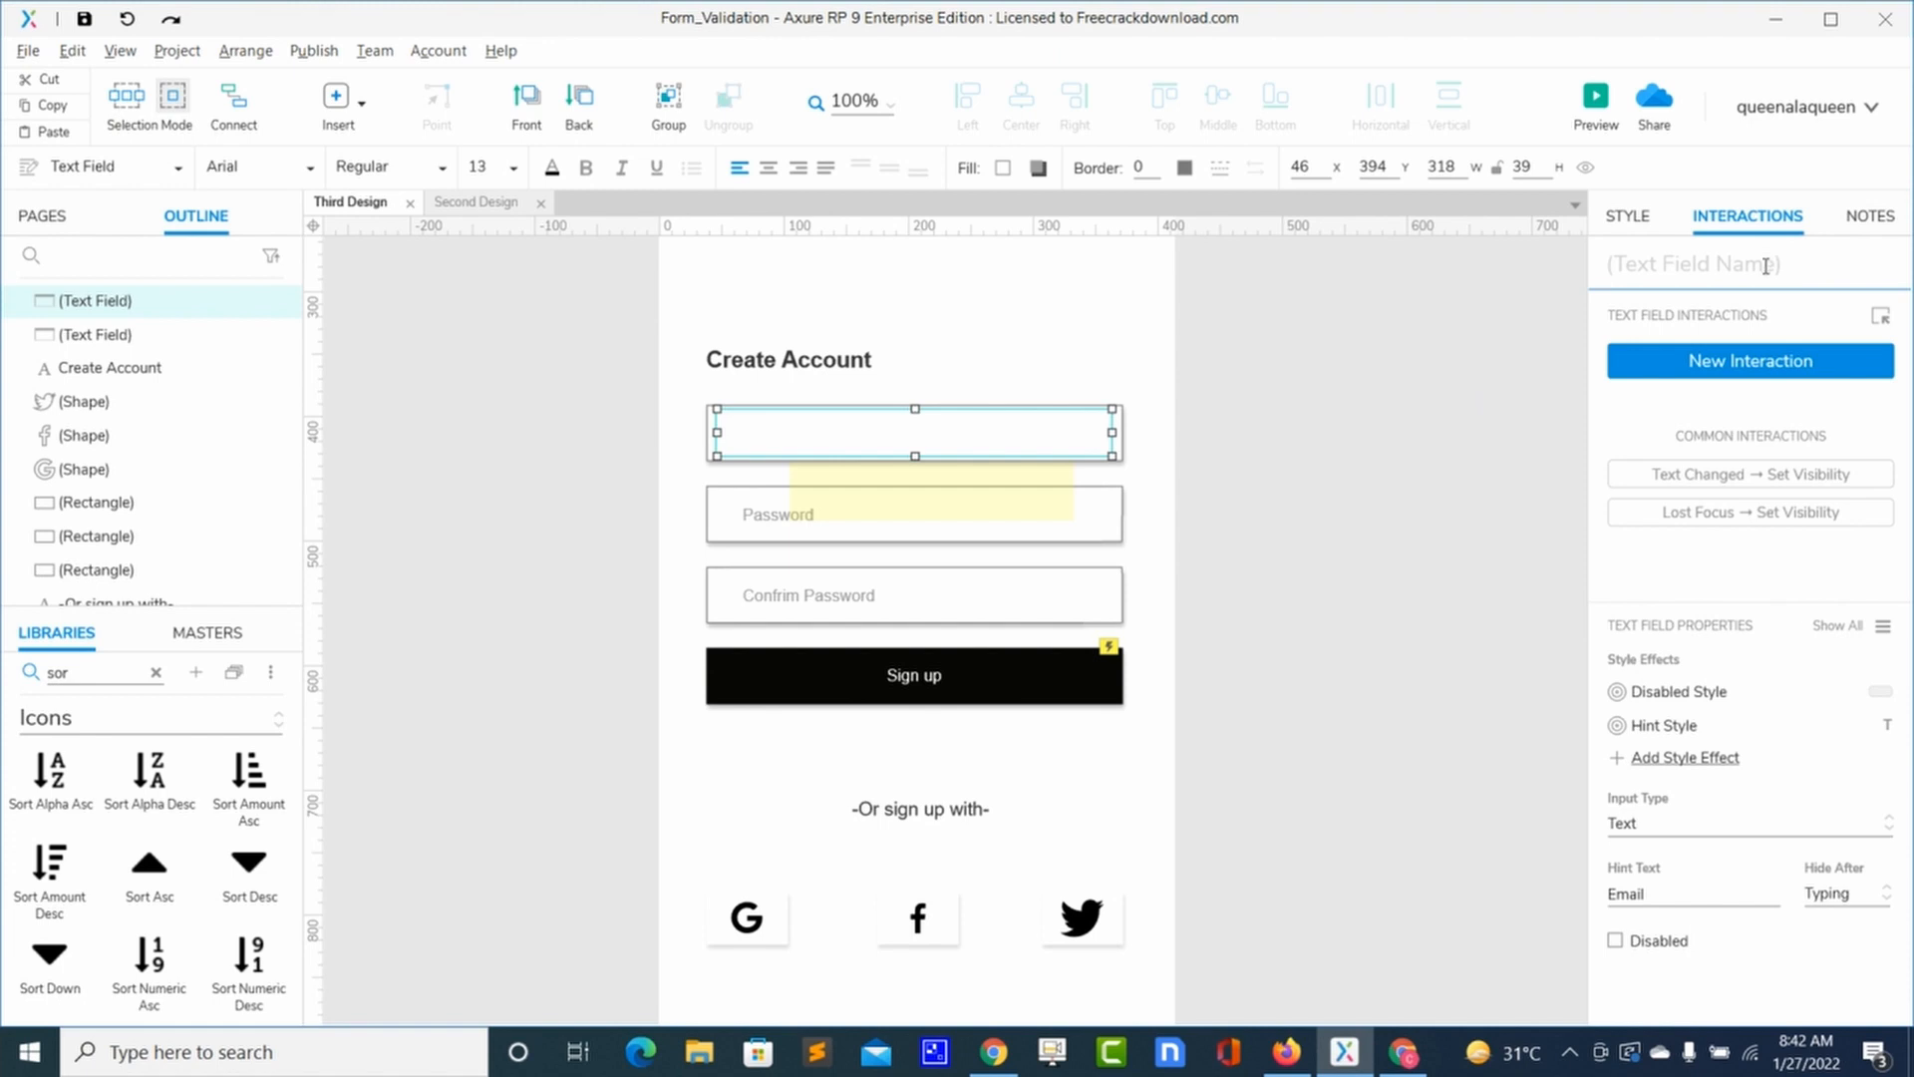
pyautogui.write('emailfield')
pyautogui.click(1376, 563)
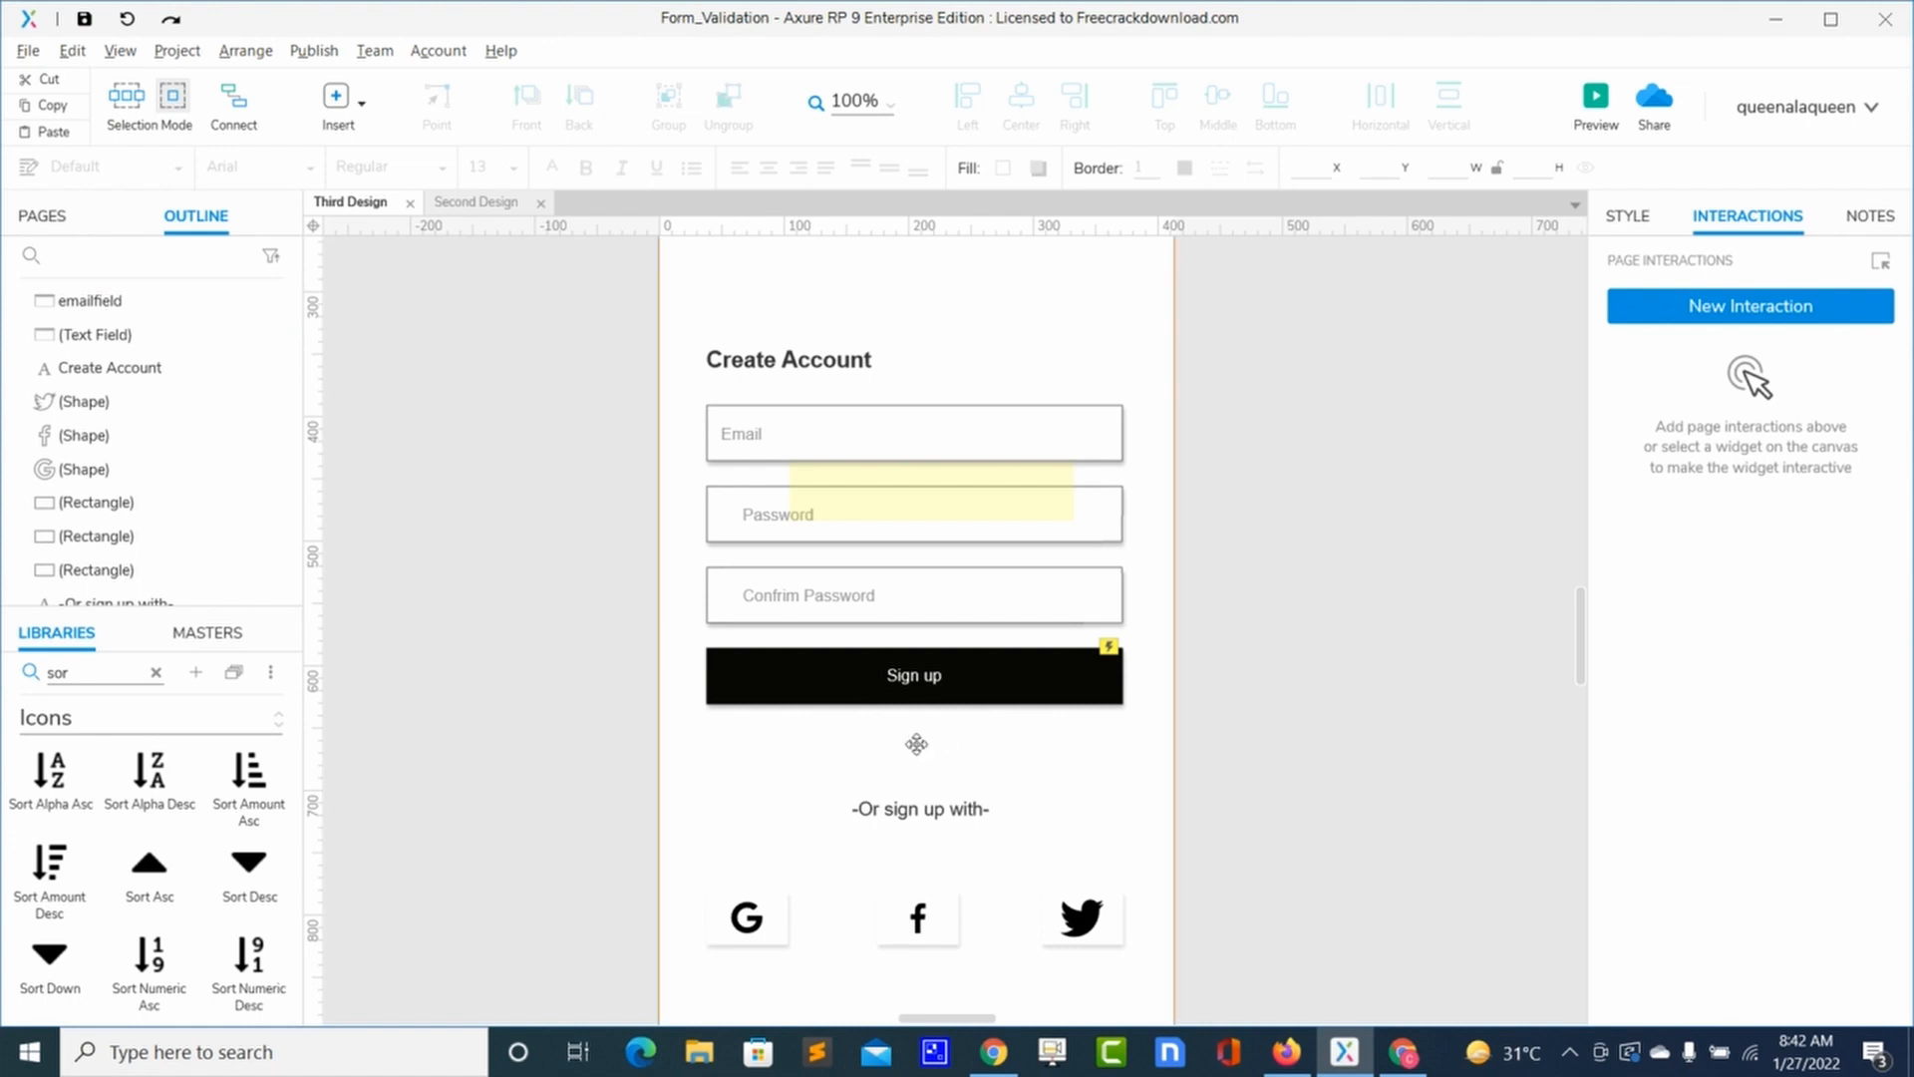
pyautogui.click(1052, 673)
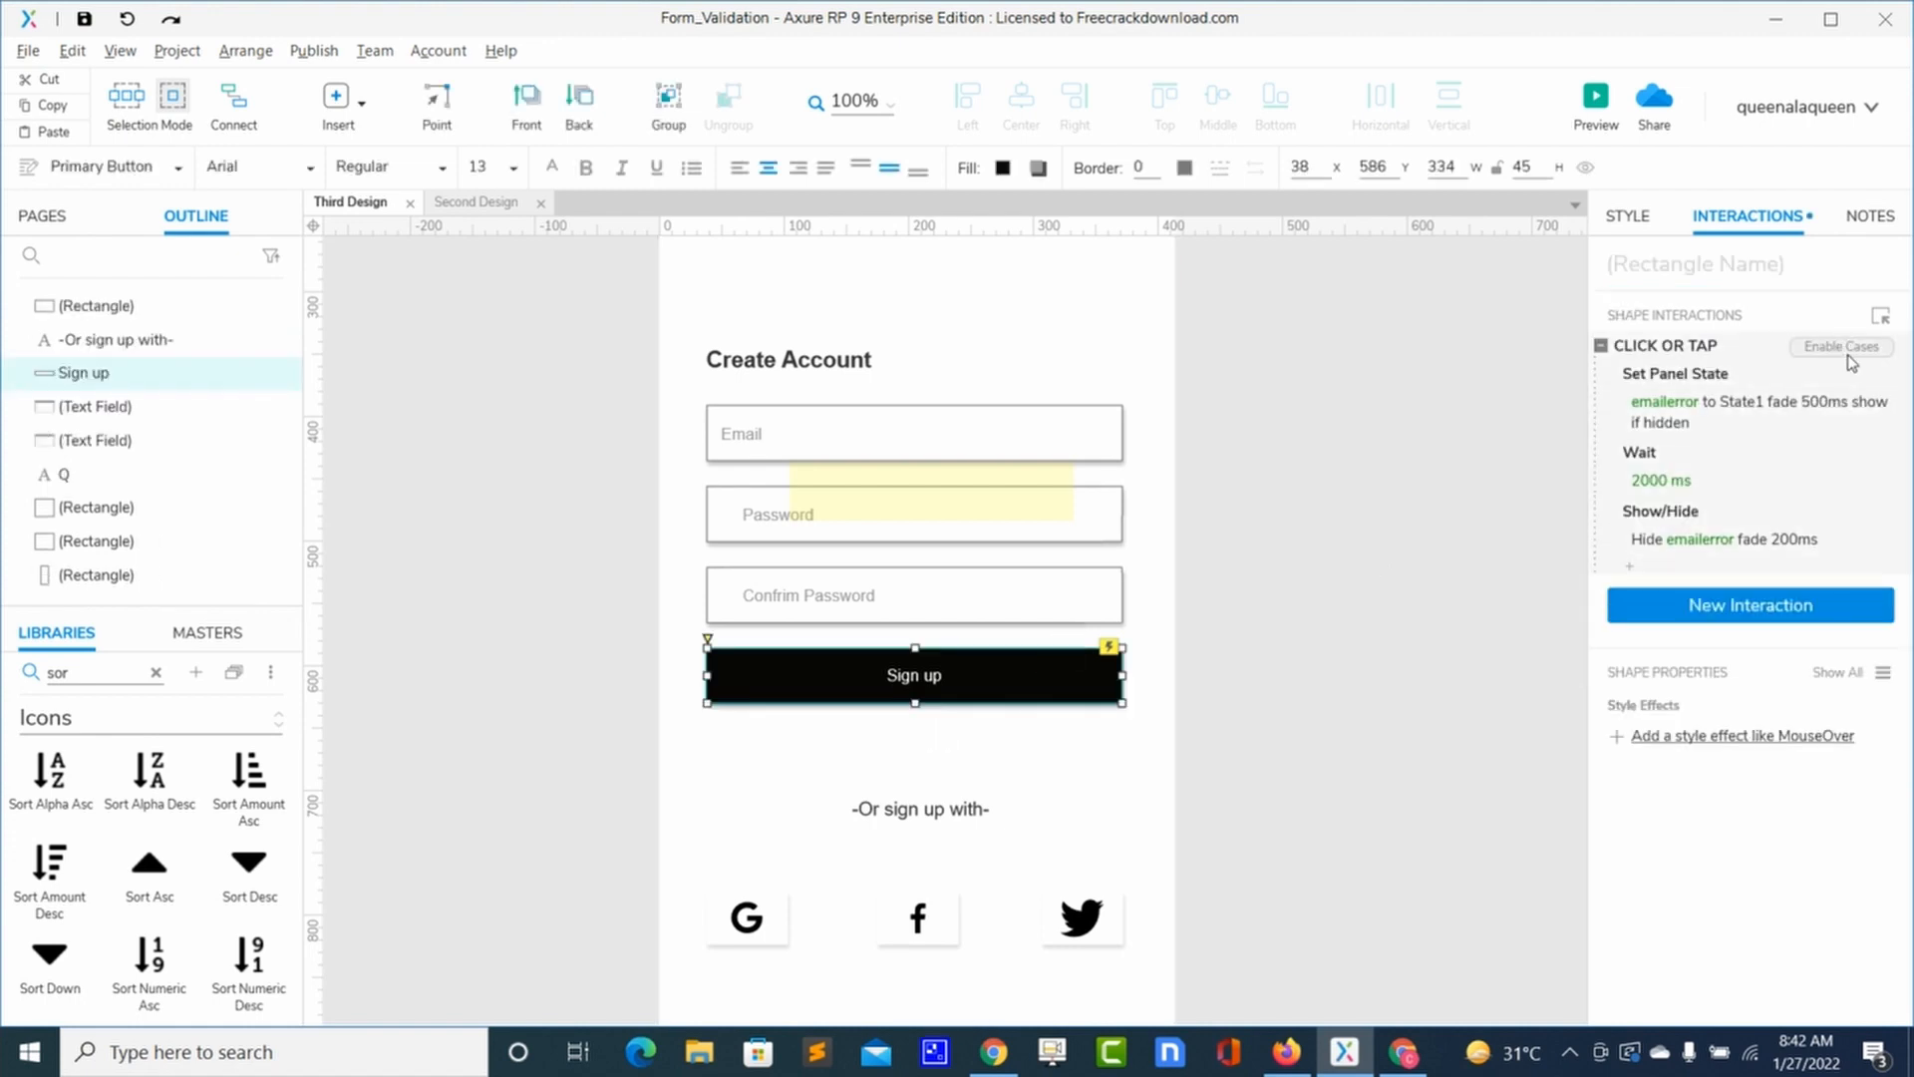
# Step: Start a new Sign up case named 'emptybox'
pyautogui.click(1850, 347)
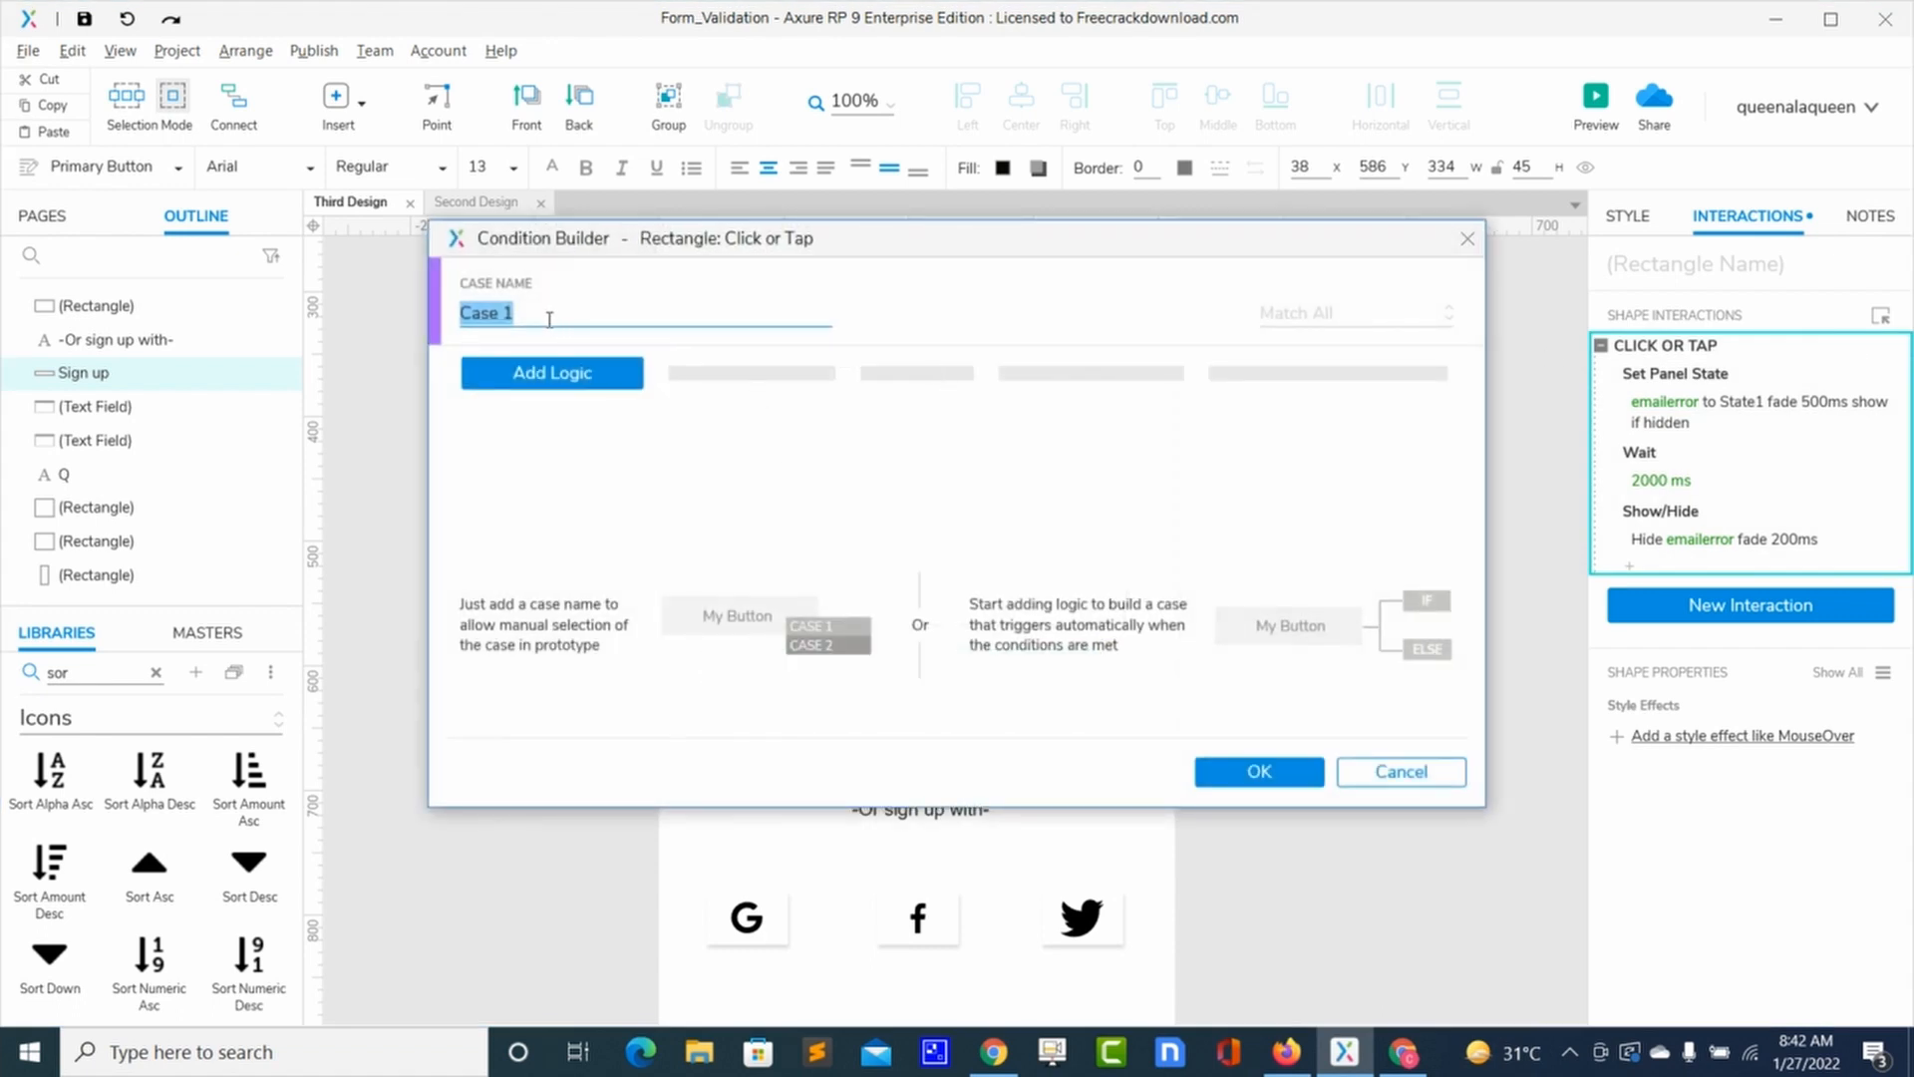
pyautogui.write('embty')
pyautogui.press('BackSpace')
pyautogui.press('BackSpace')
pyautogui.press('BackSpace')
pyautogui.write('ptybox')
# Step: Add a condition row that tests the text on emailfield
pyautogui.click(553, 385)
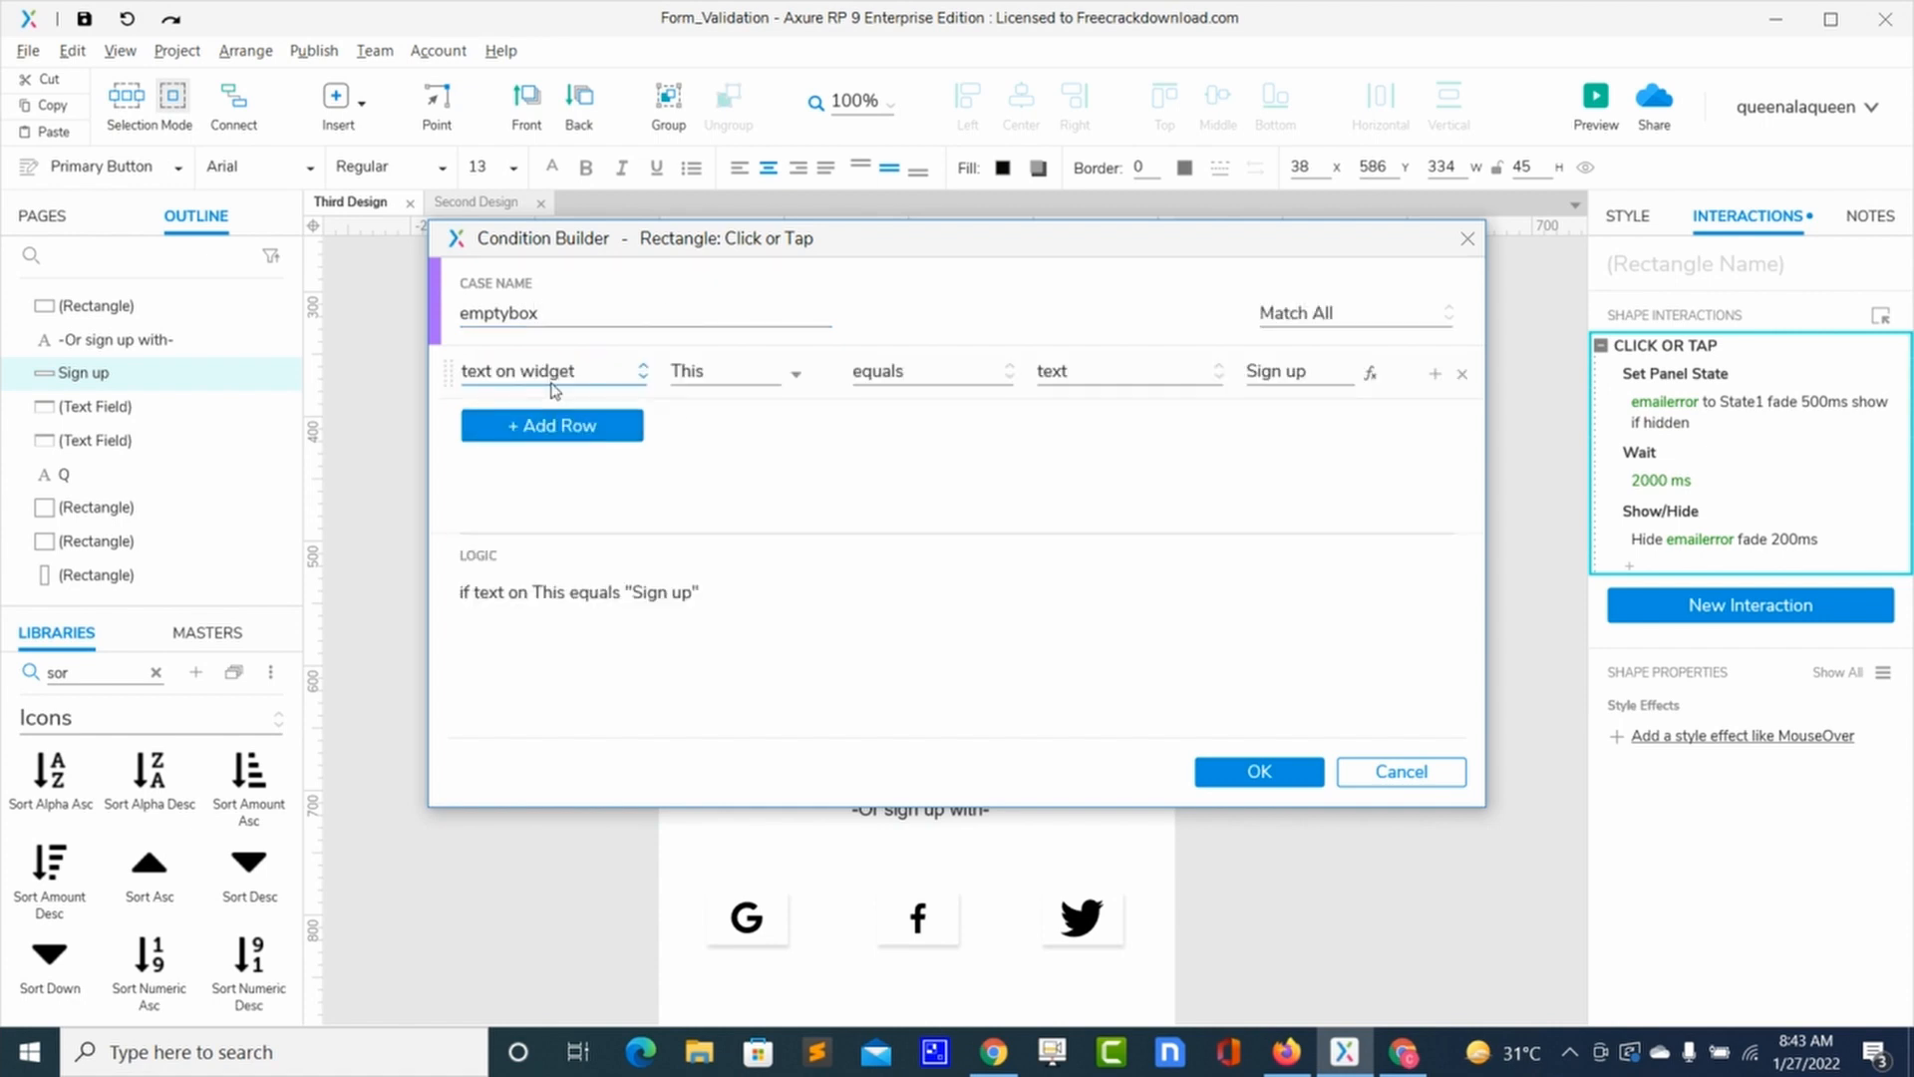
pyautogui.click(796, 375)
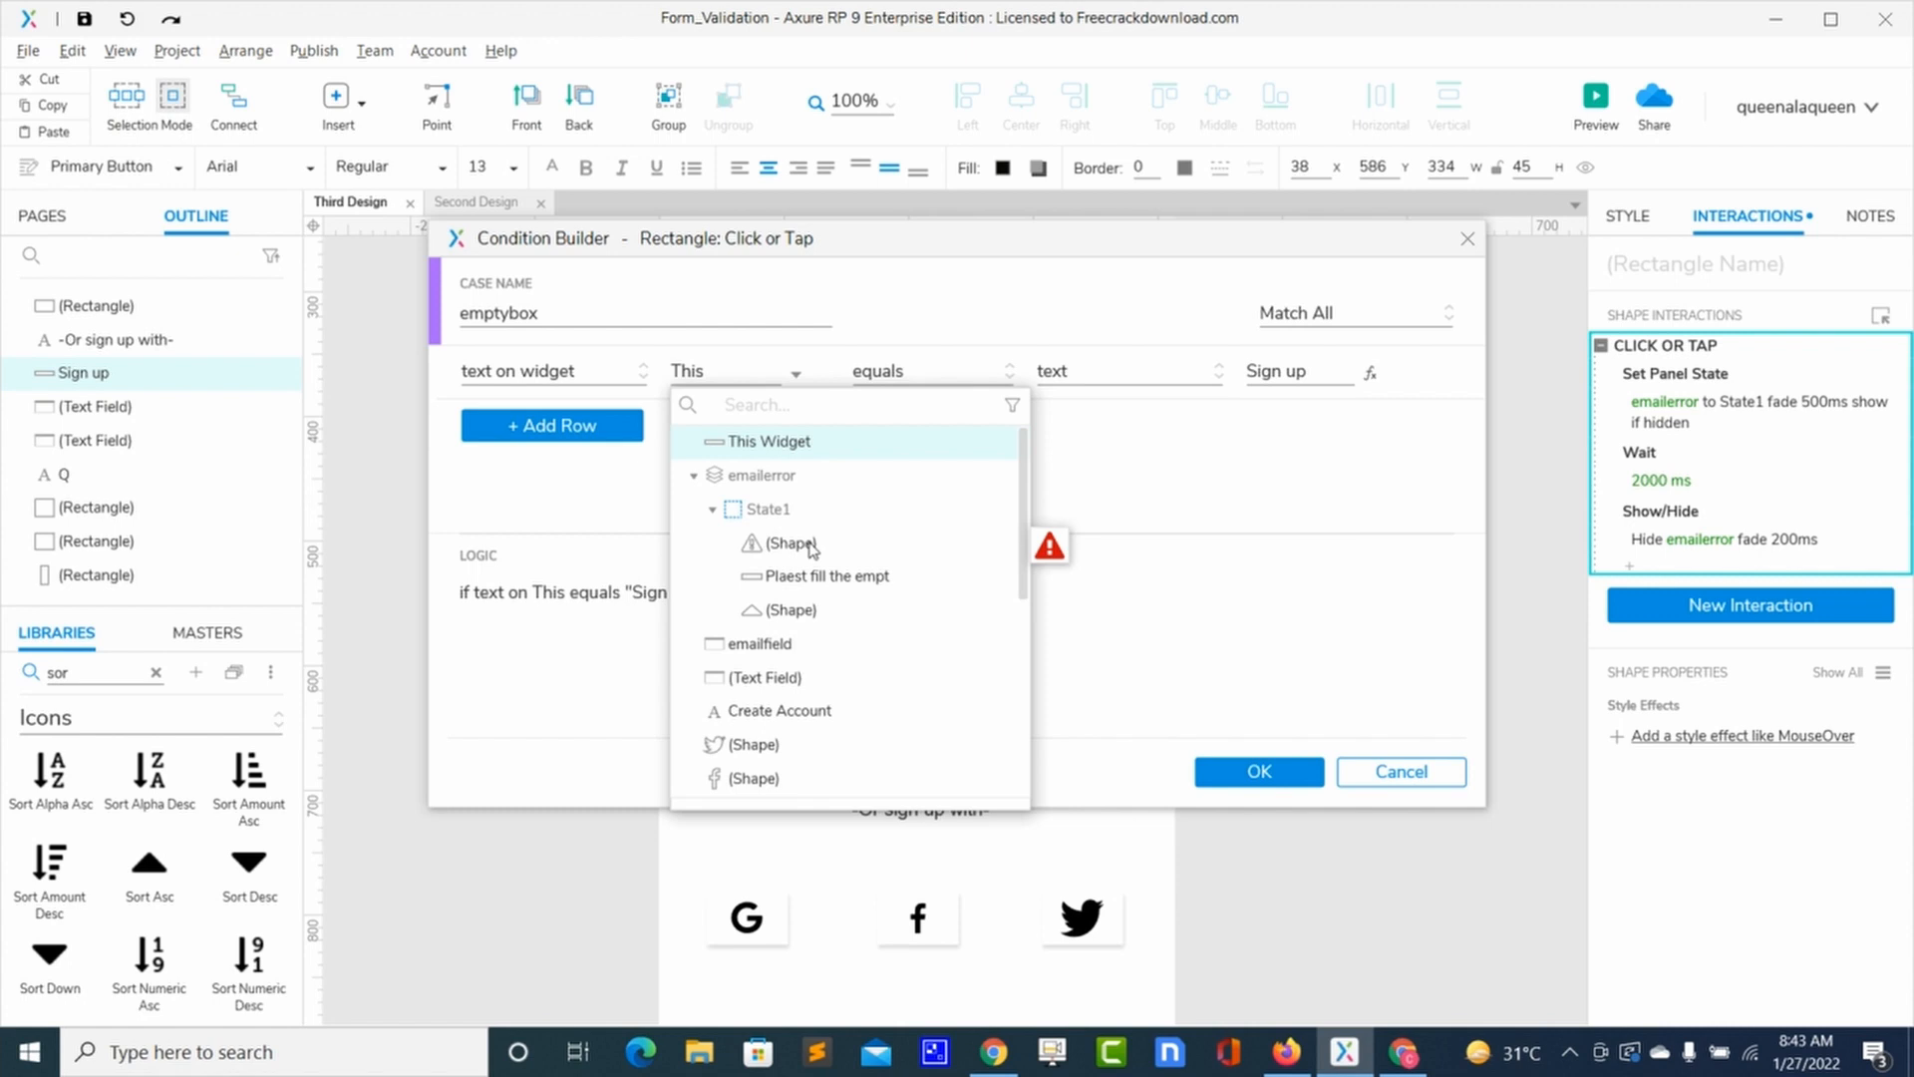
pyautogui.scroll(-2, 813, 556)
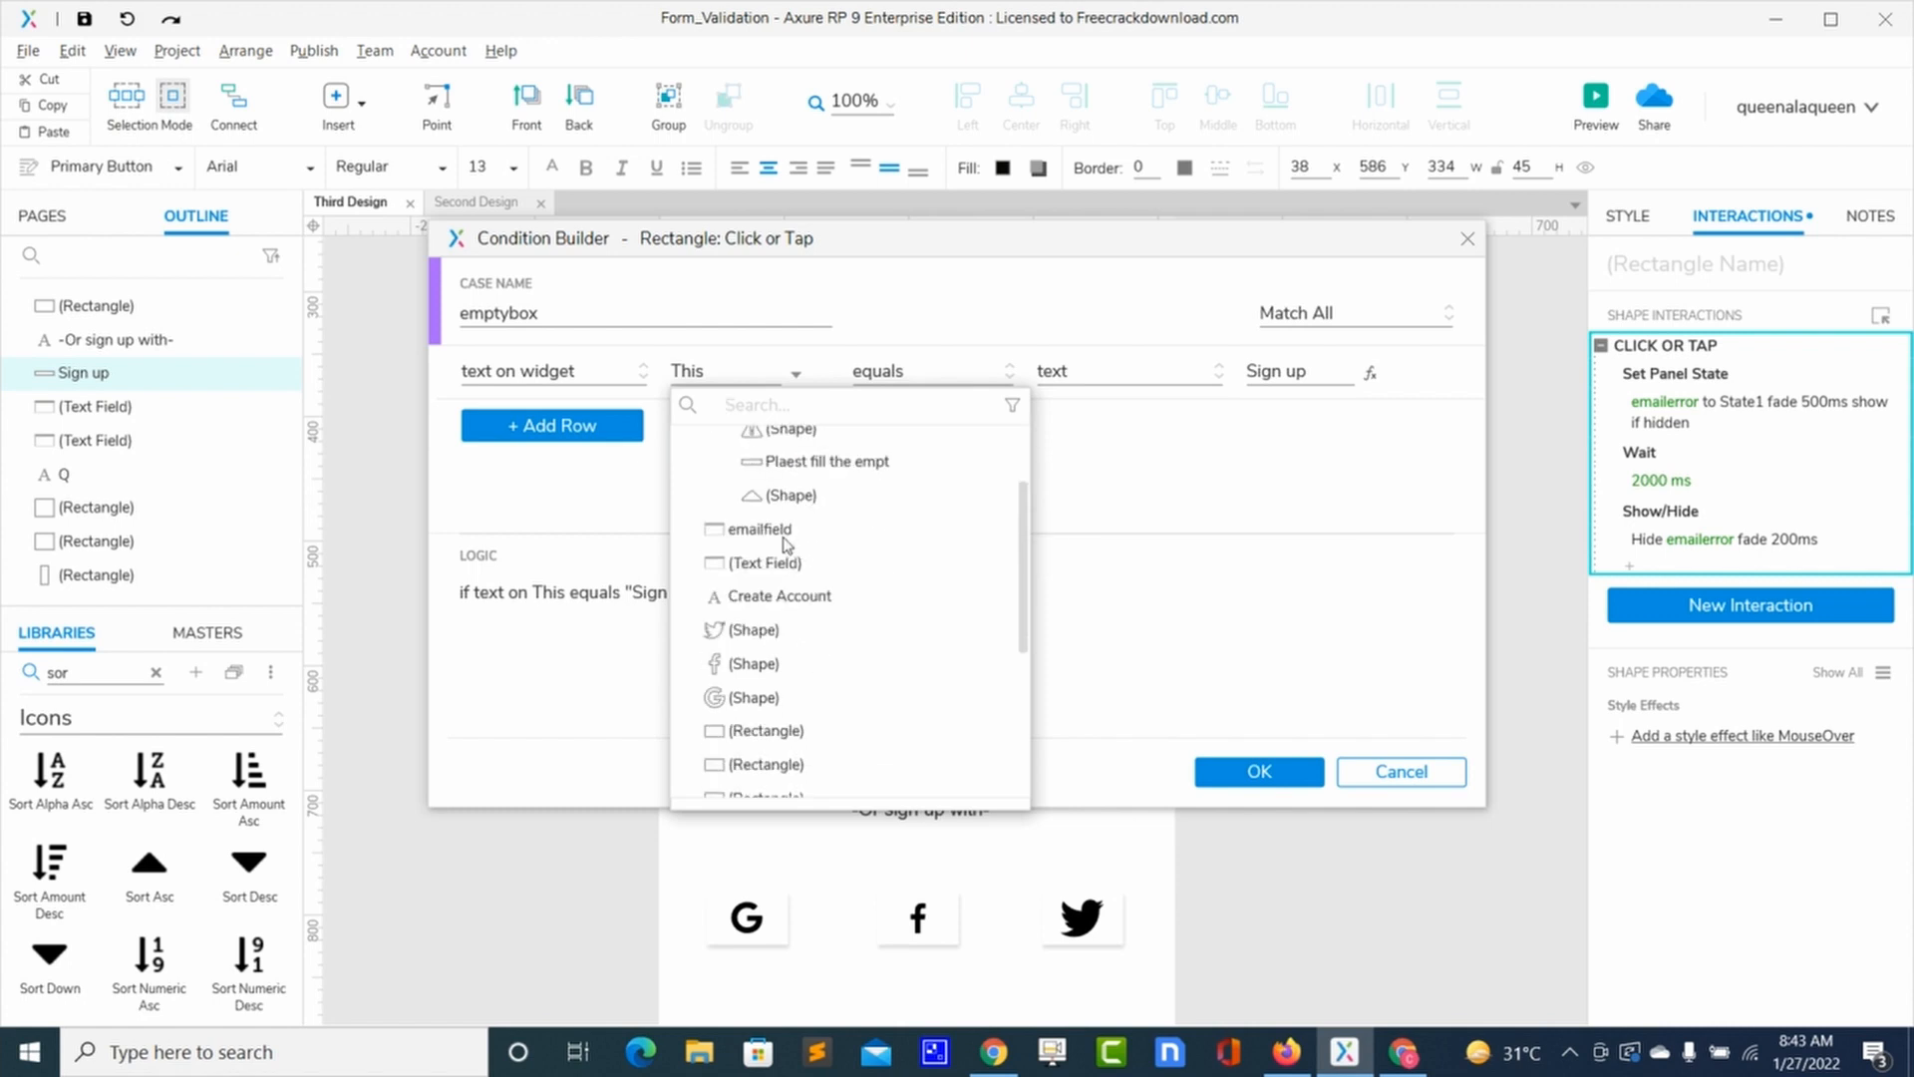
pyautogui.click(782, 530)
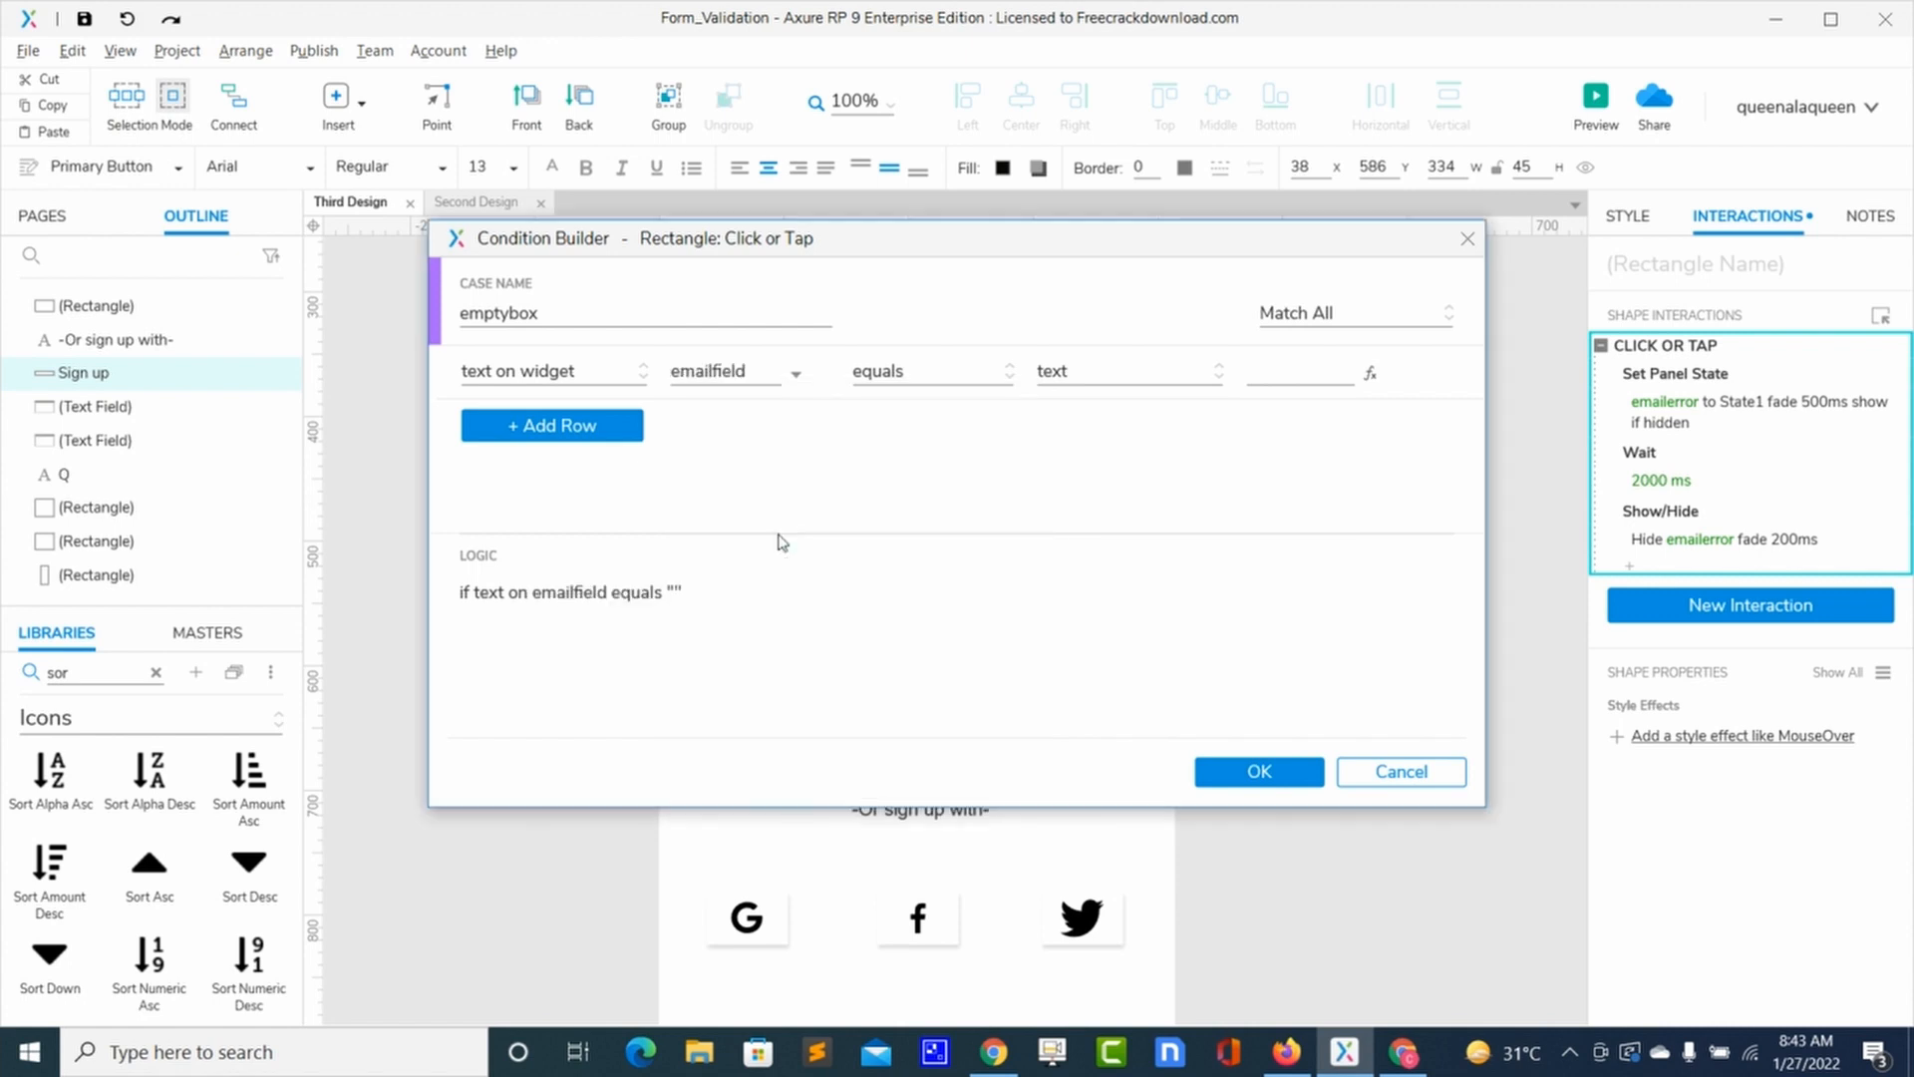
# Step: Change the emptybox comparison operator to 'is not' and bring up the value type list
pyautogui.click(1009, 373)
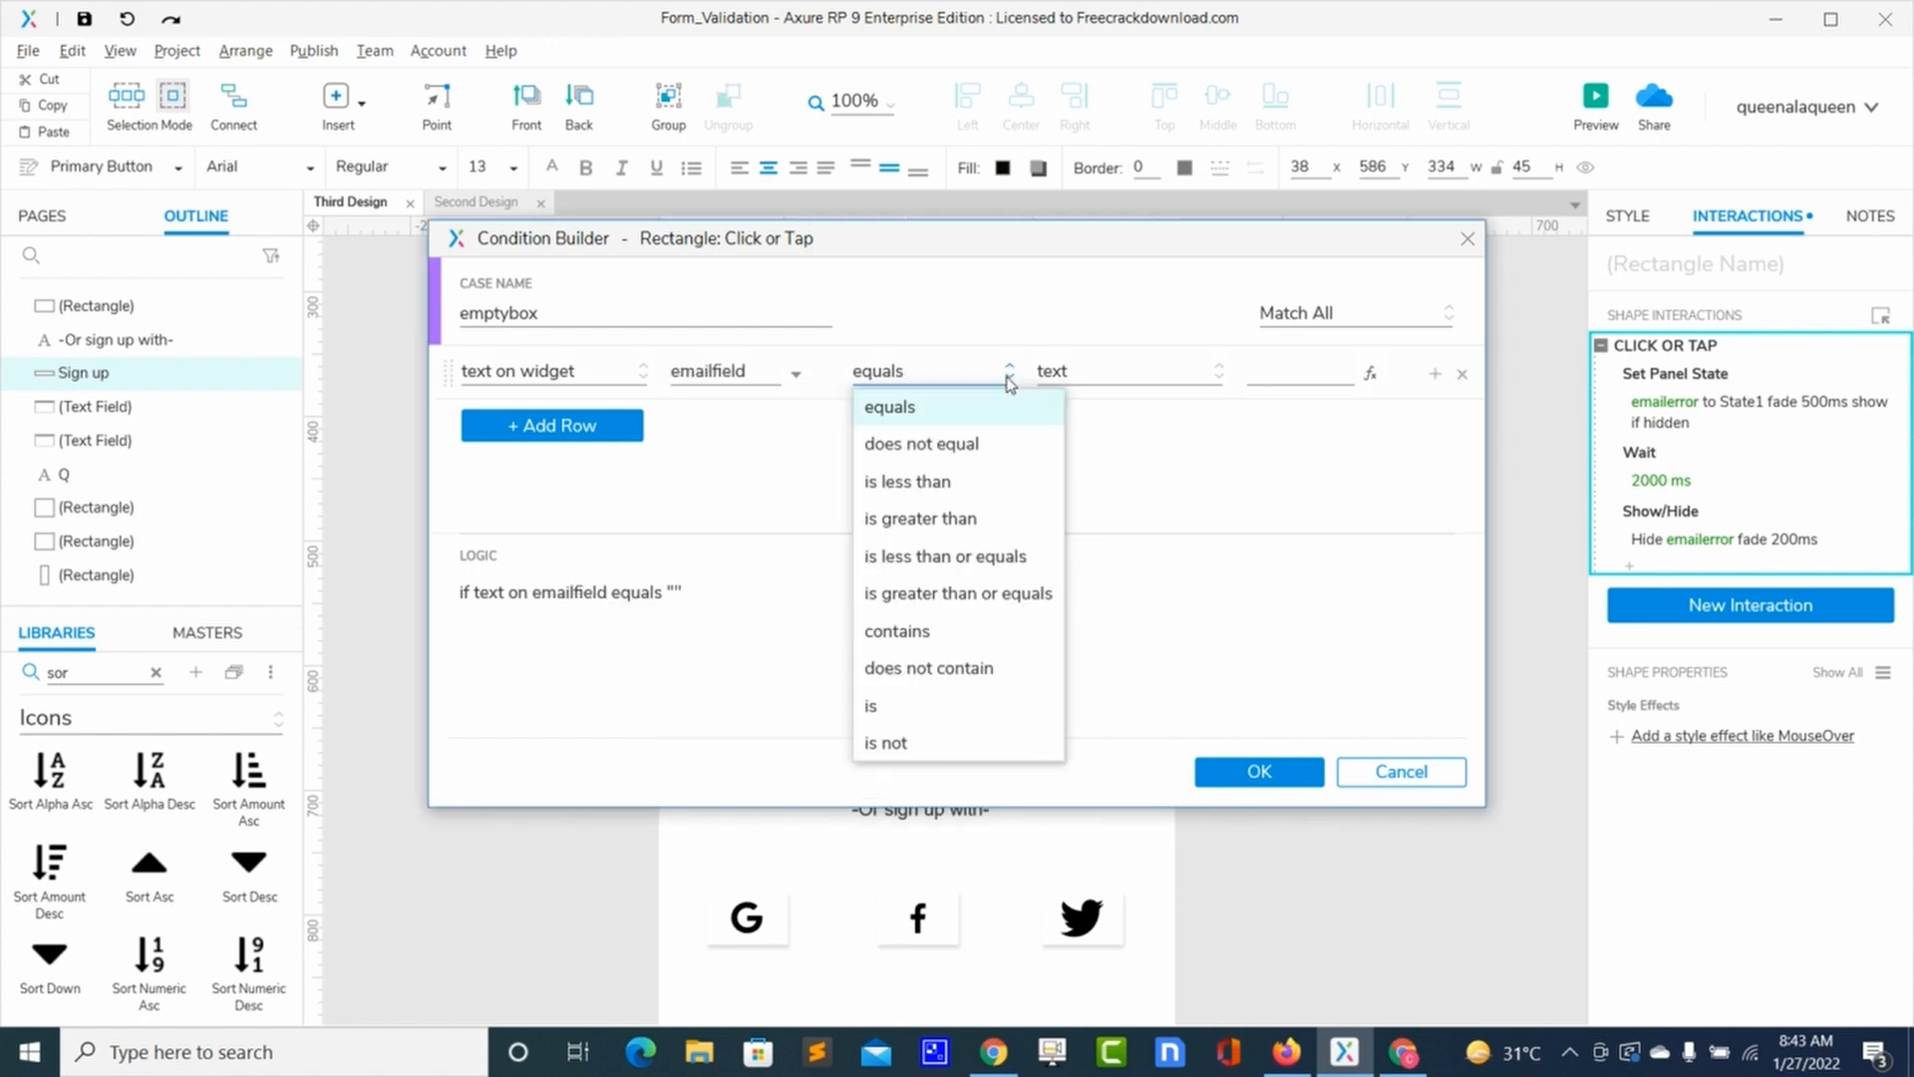
pyautogui.click(887, 742)
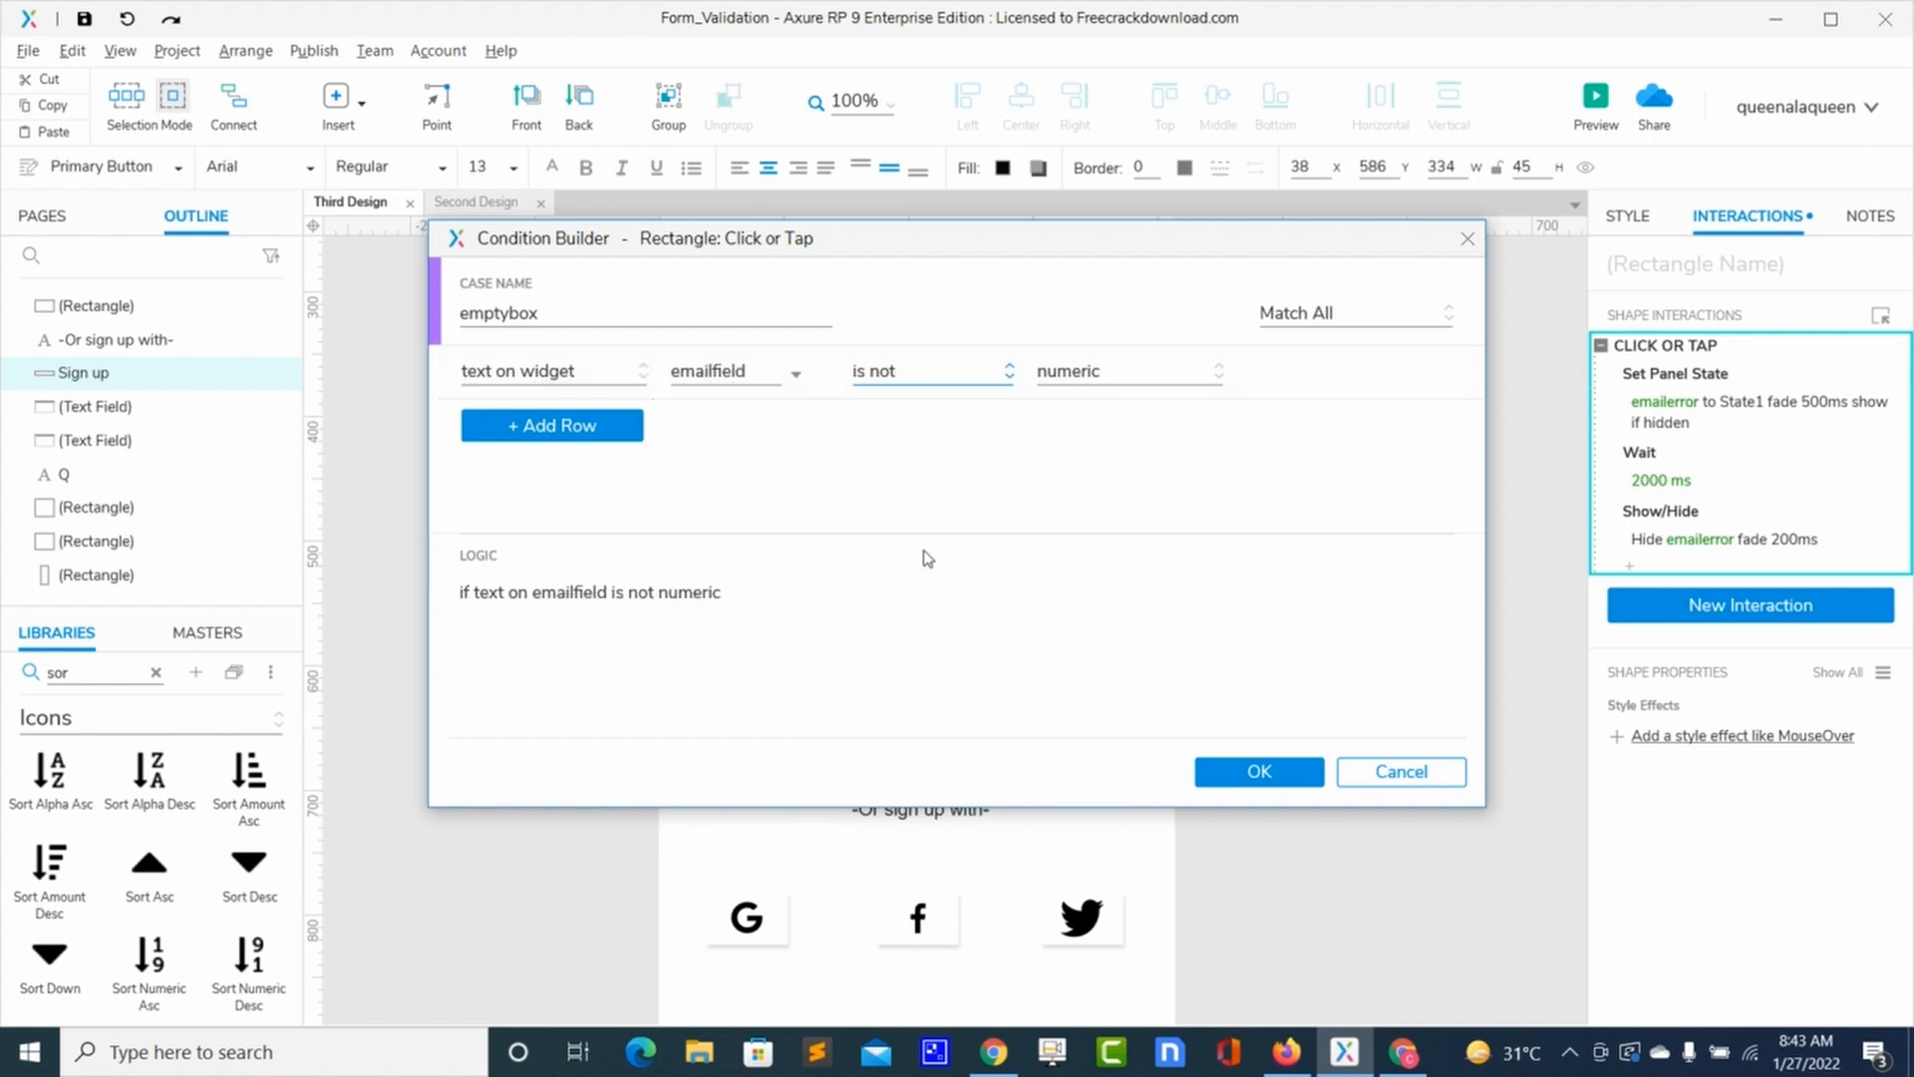
pyautogui.click(1205, 384)
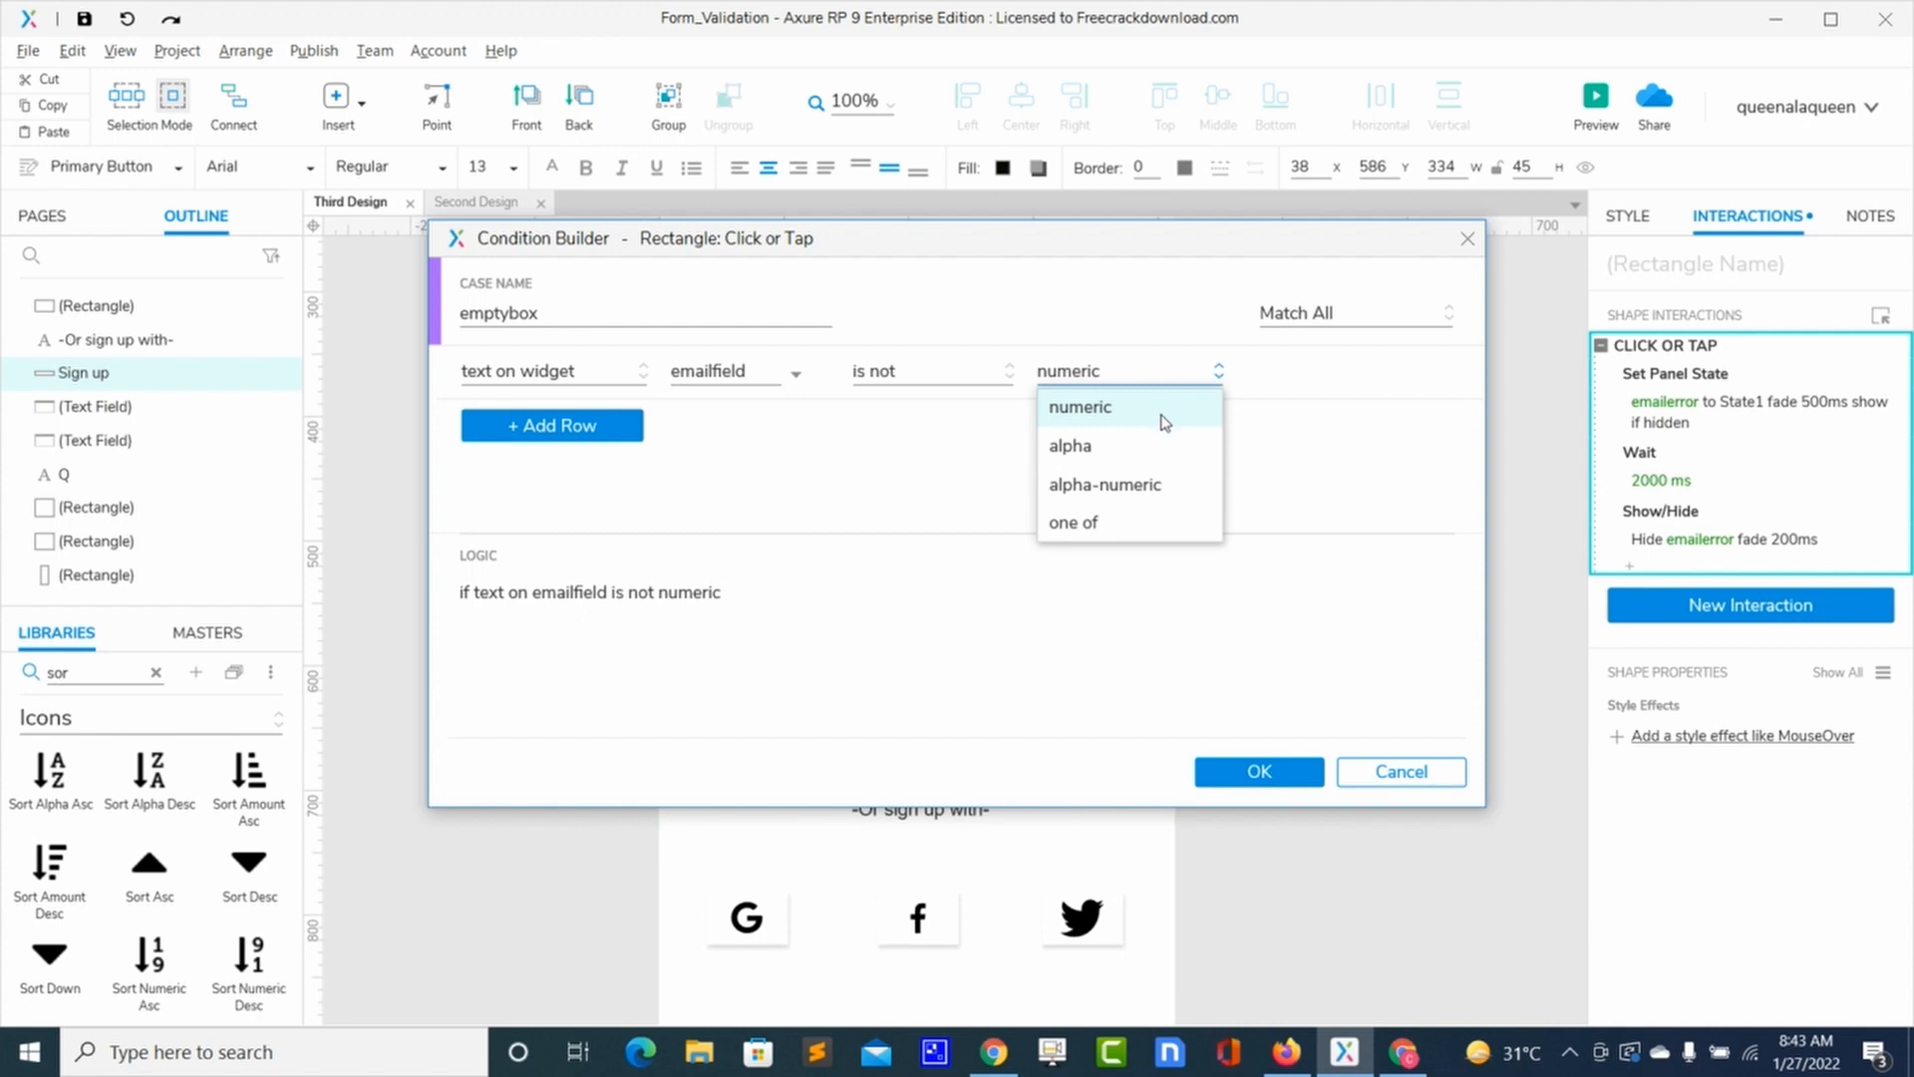
# Step: Set the value type to 'one of' with the allowed e-mail address as its only option
pyautogui.click(1114, 529)
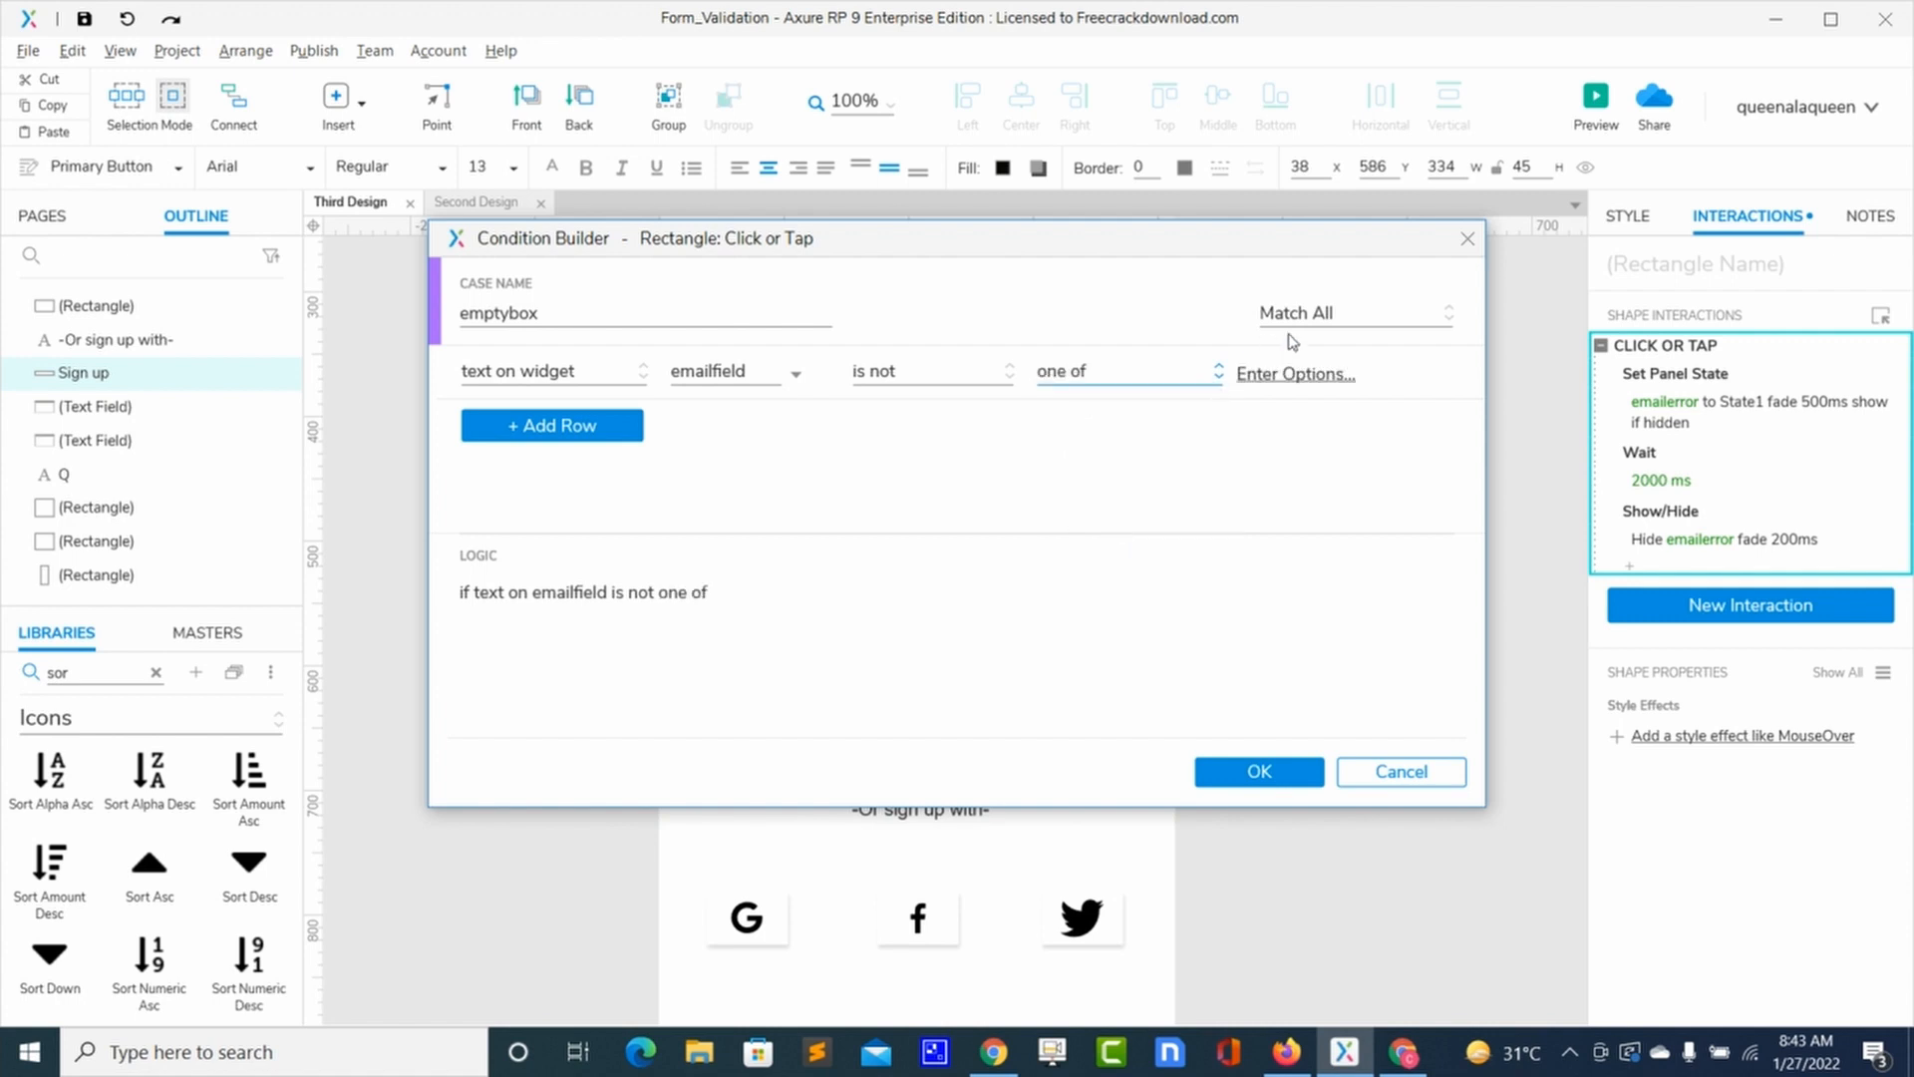
pyautogui.click(1292, 379)
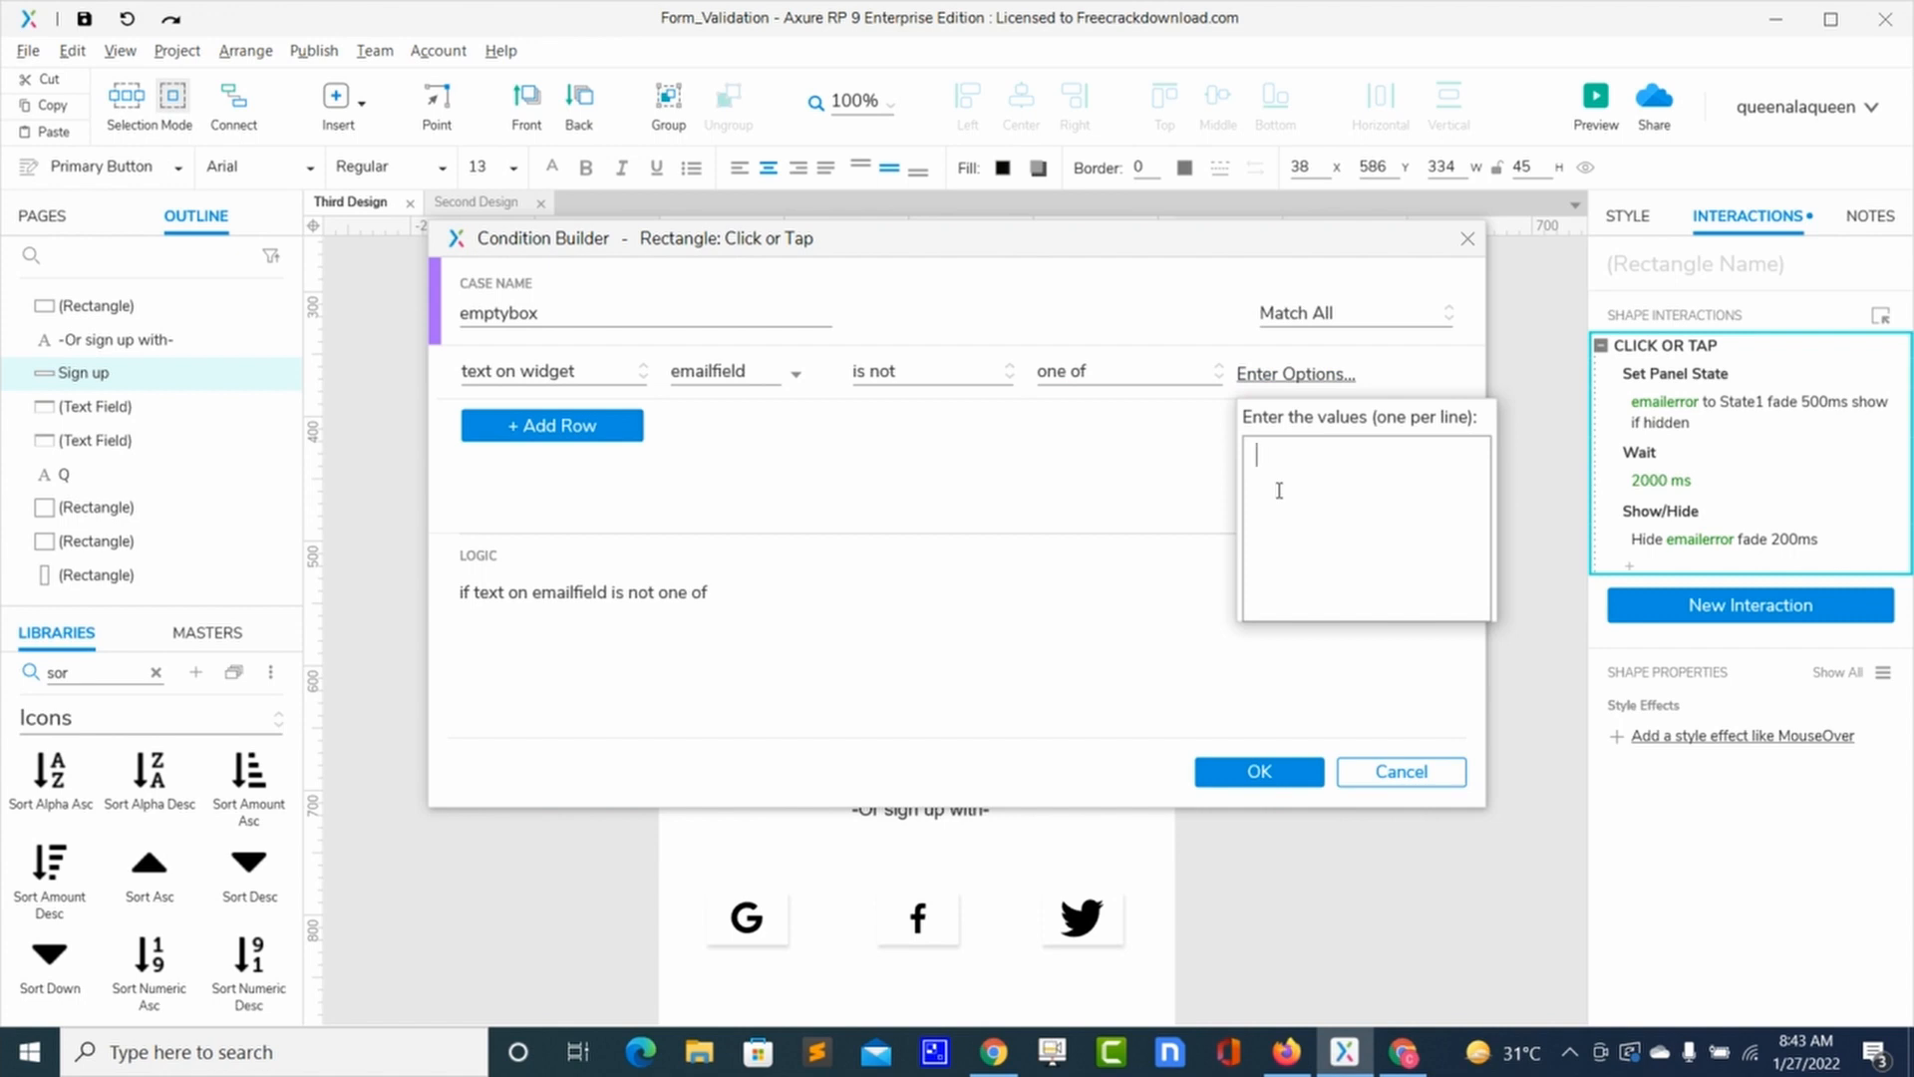
pyautogui.click(1219, 780)
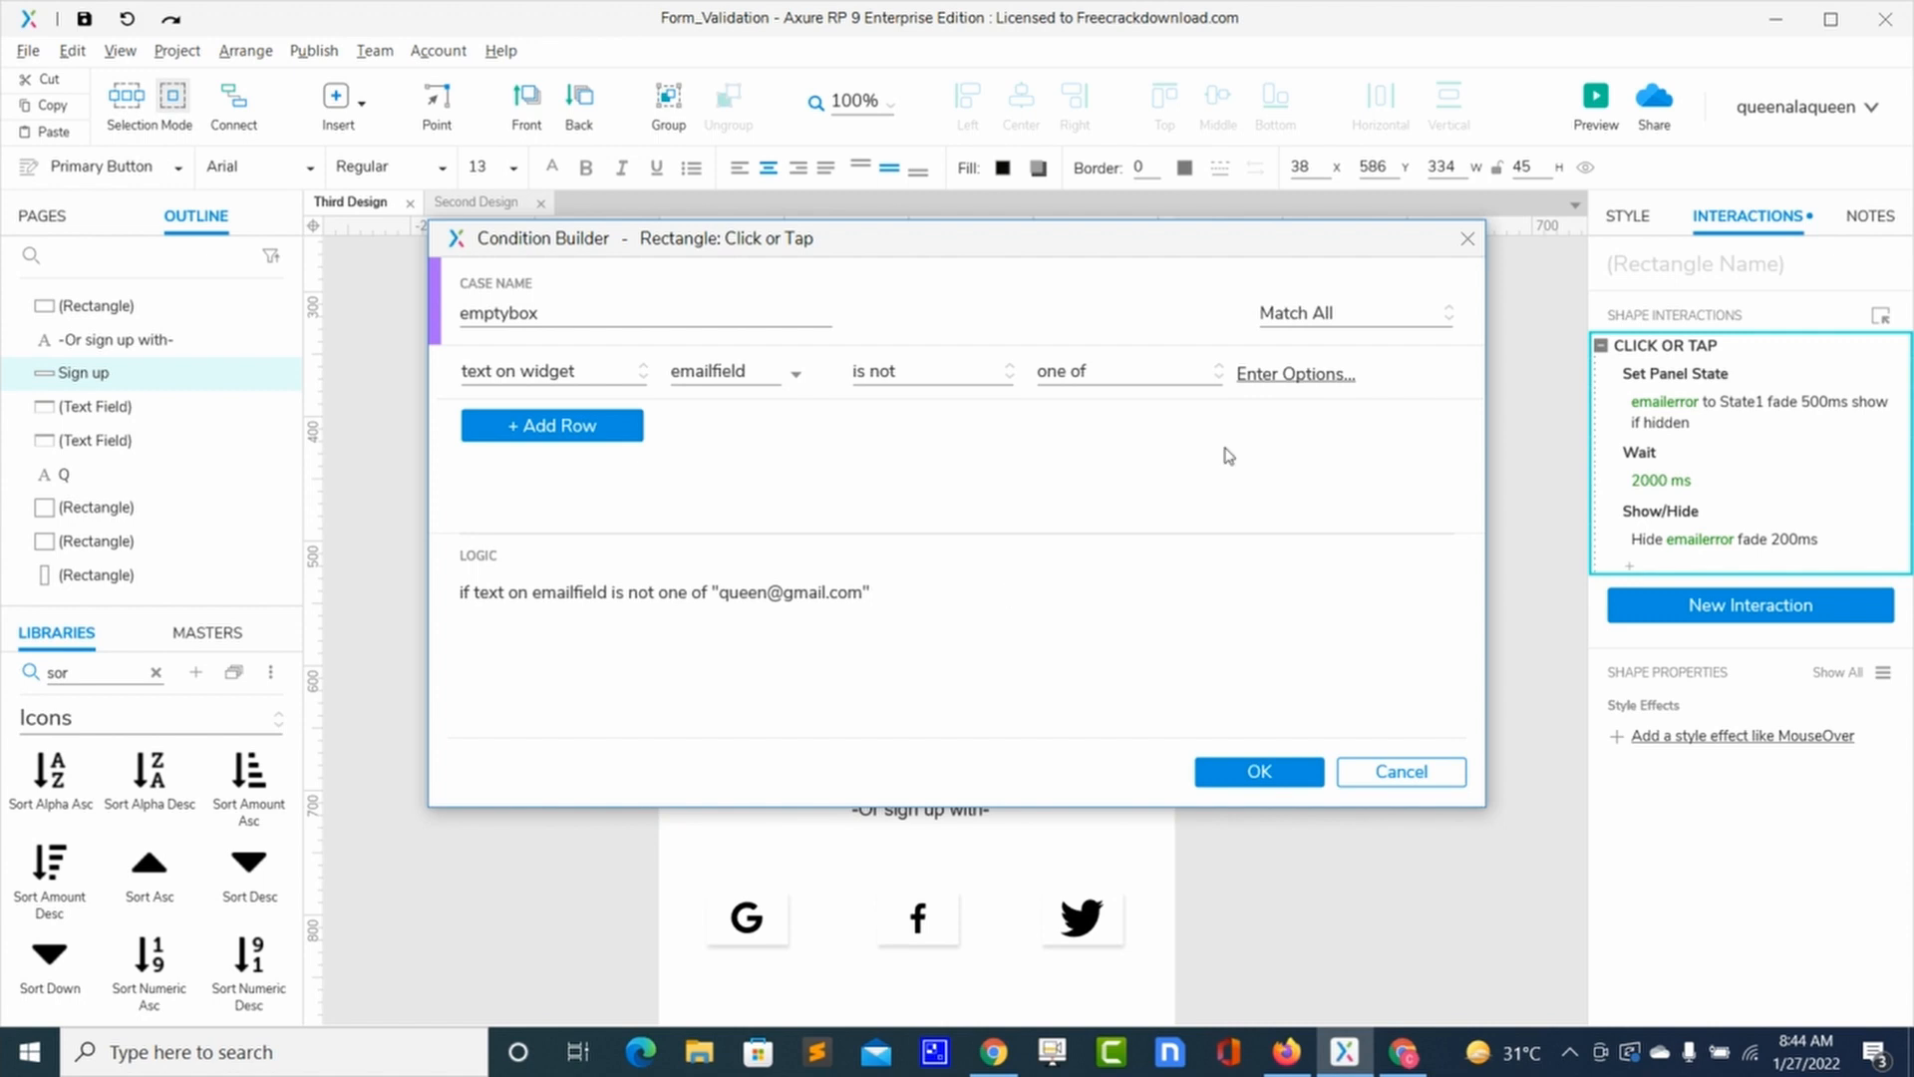
pyautogui.click(1216, 381)
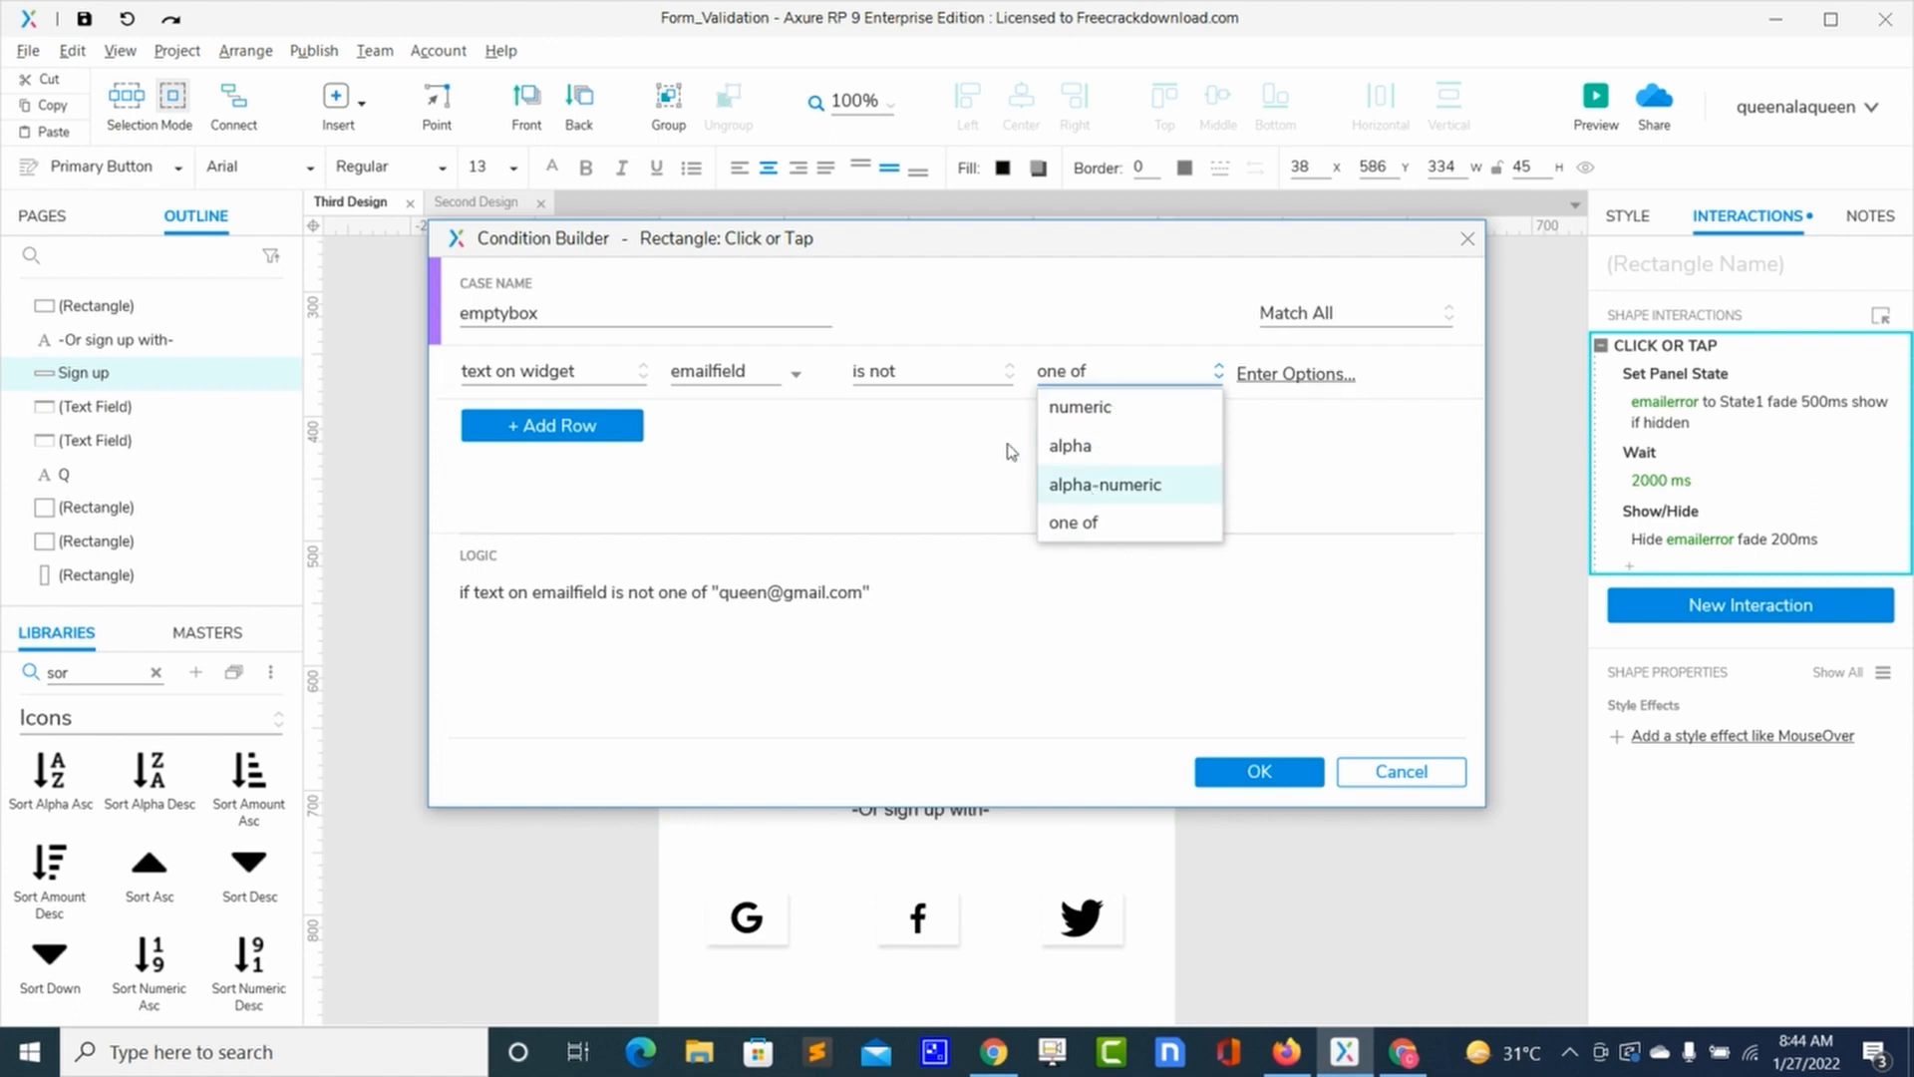
pyautogui.click(969, 438)
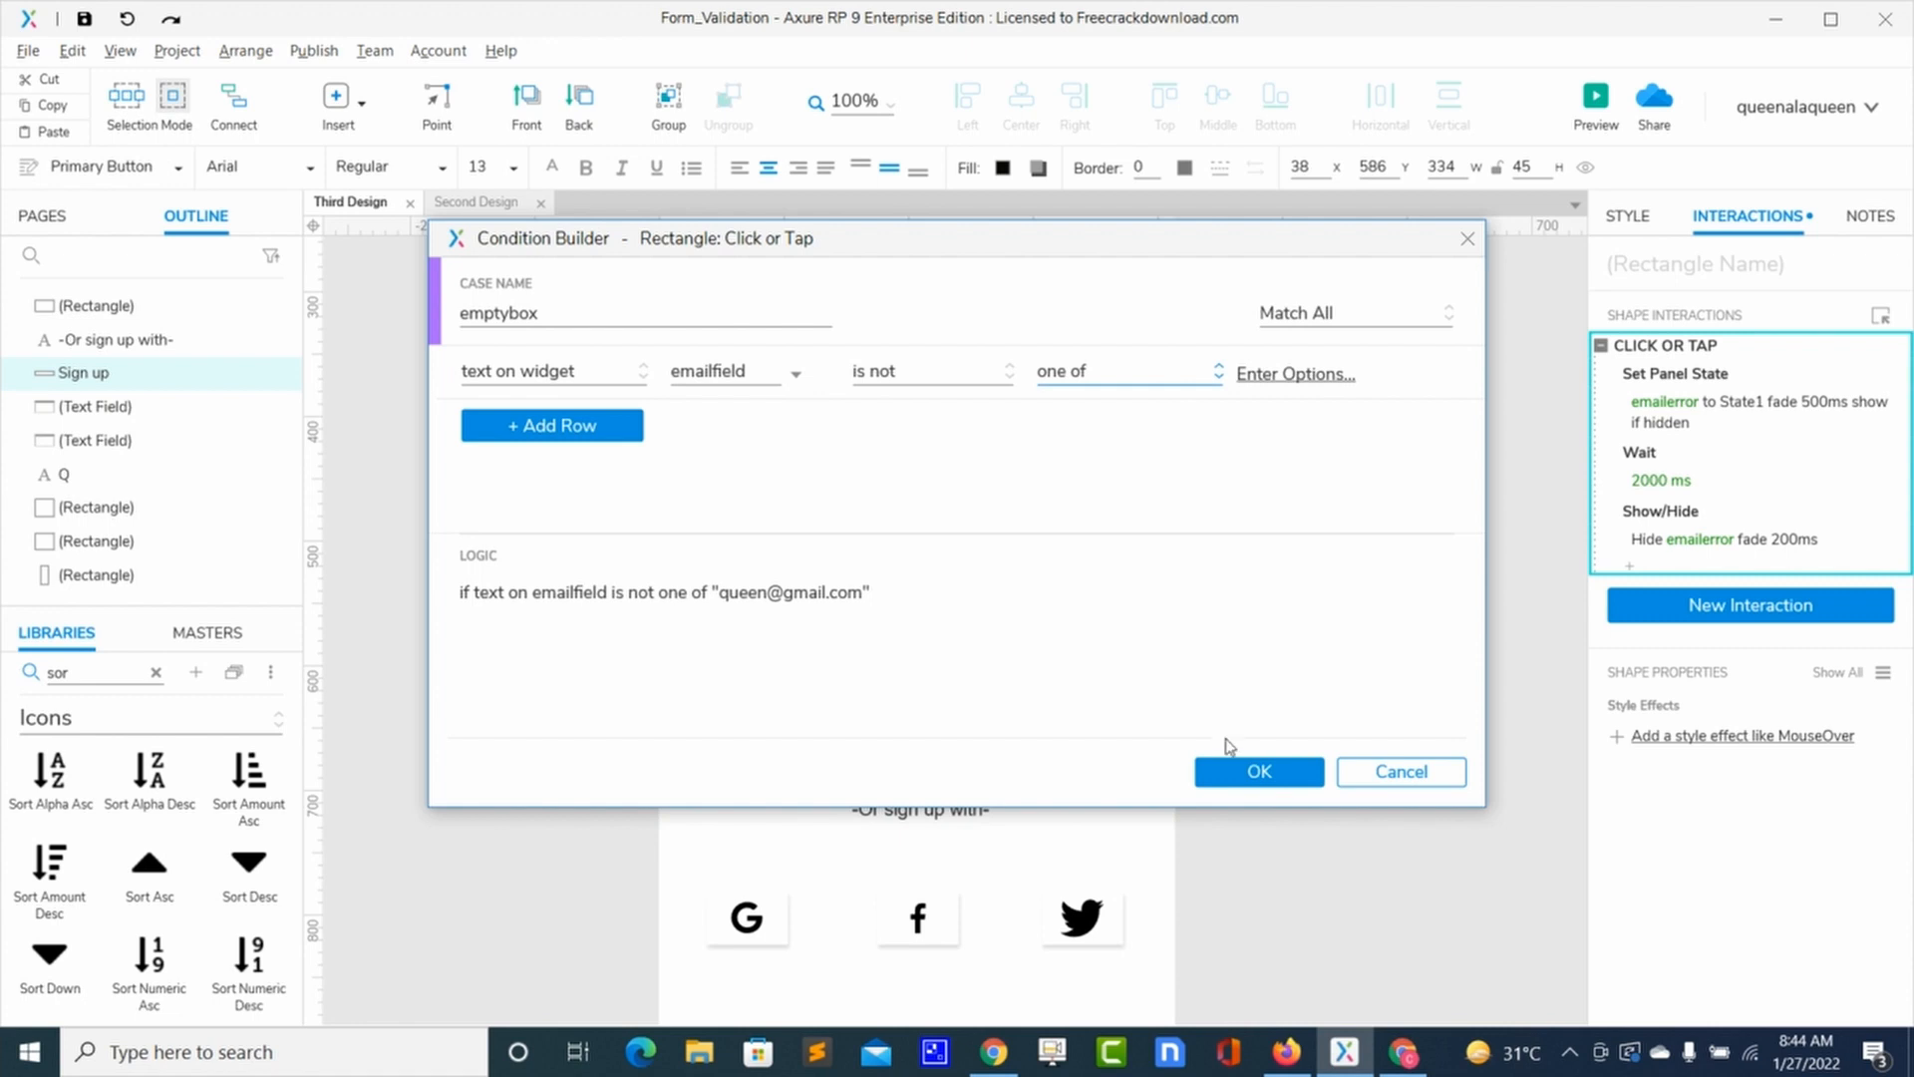
# Step: Save the condition, duplicate the emptybox case as an Else If, and delete its three actions
pyautogui.click(1229, 773)
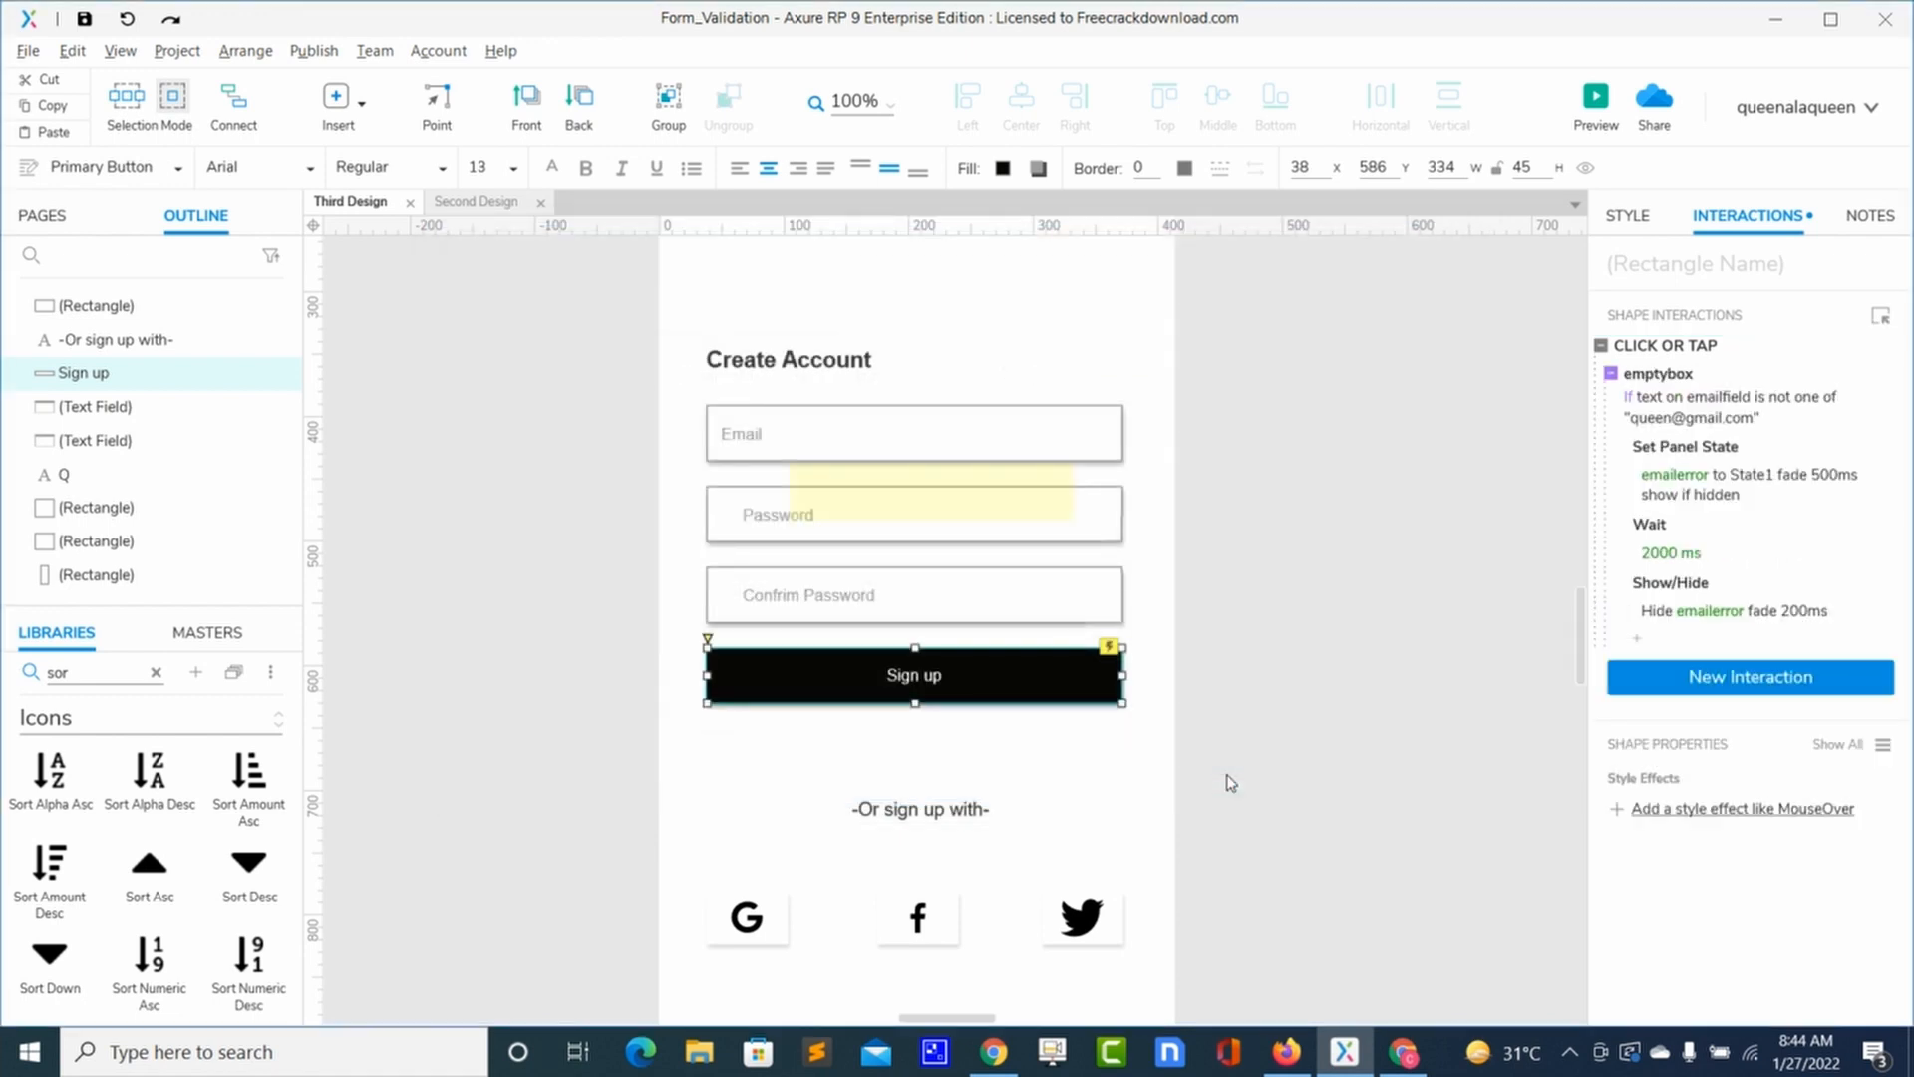
pyautogui.click(1774, 380)
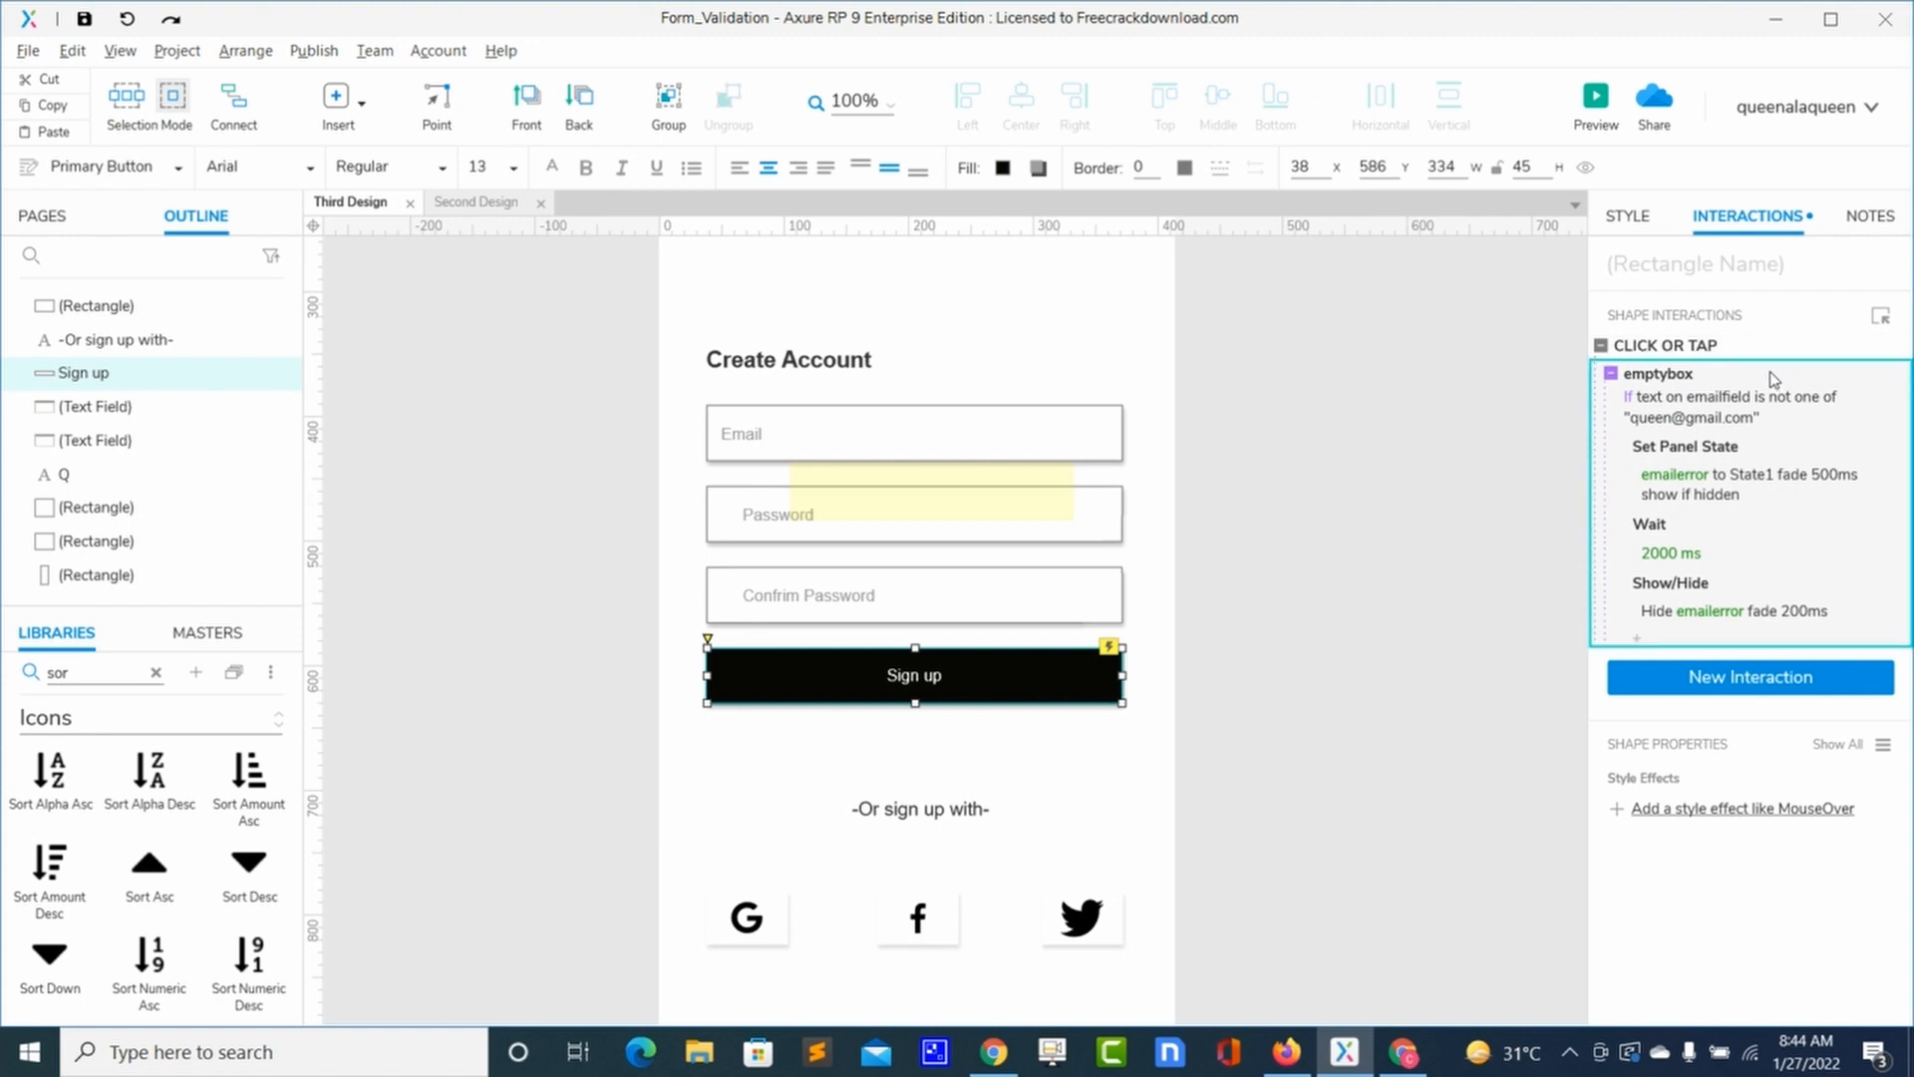
pyautogui.hotkey('ctrl', 'd')
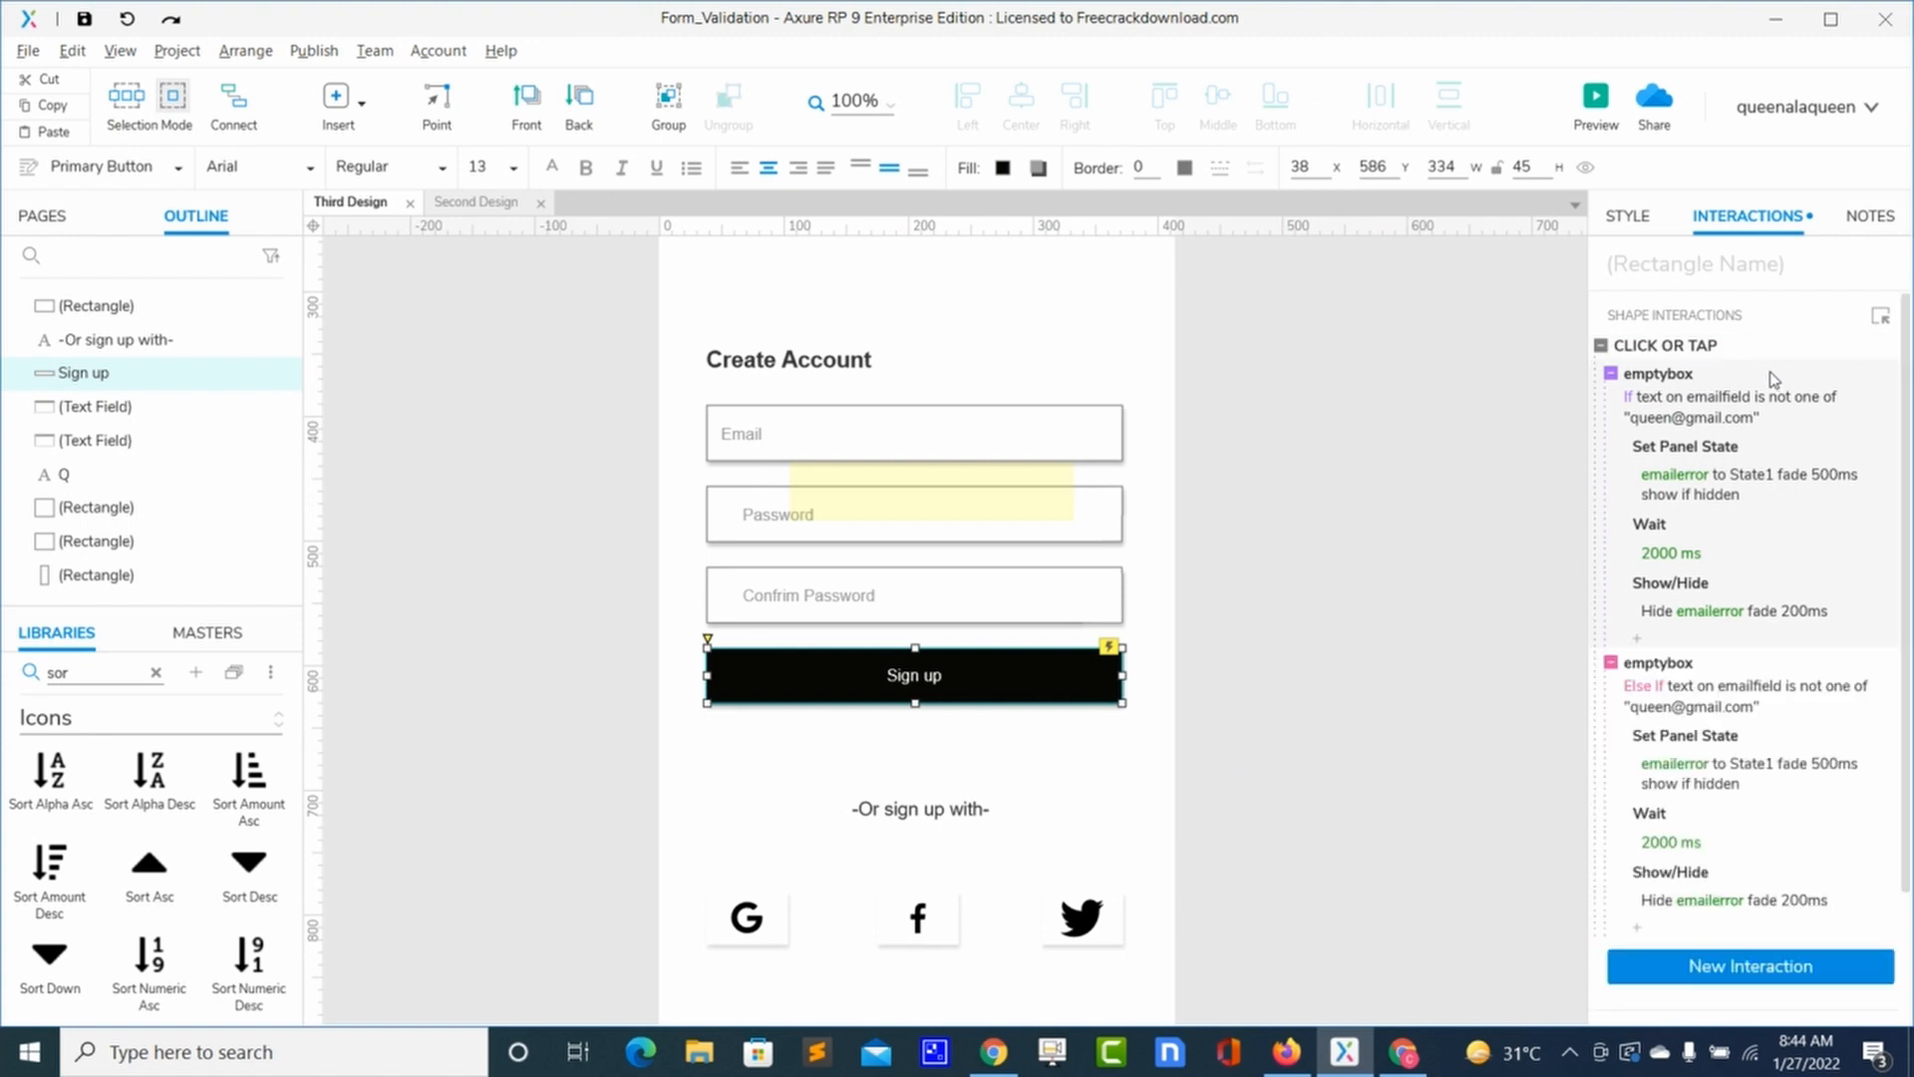
pyautogui.click(1674, 830)
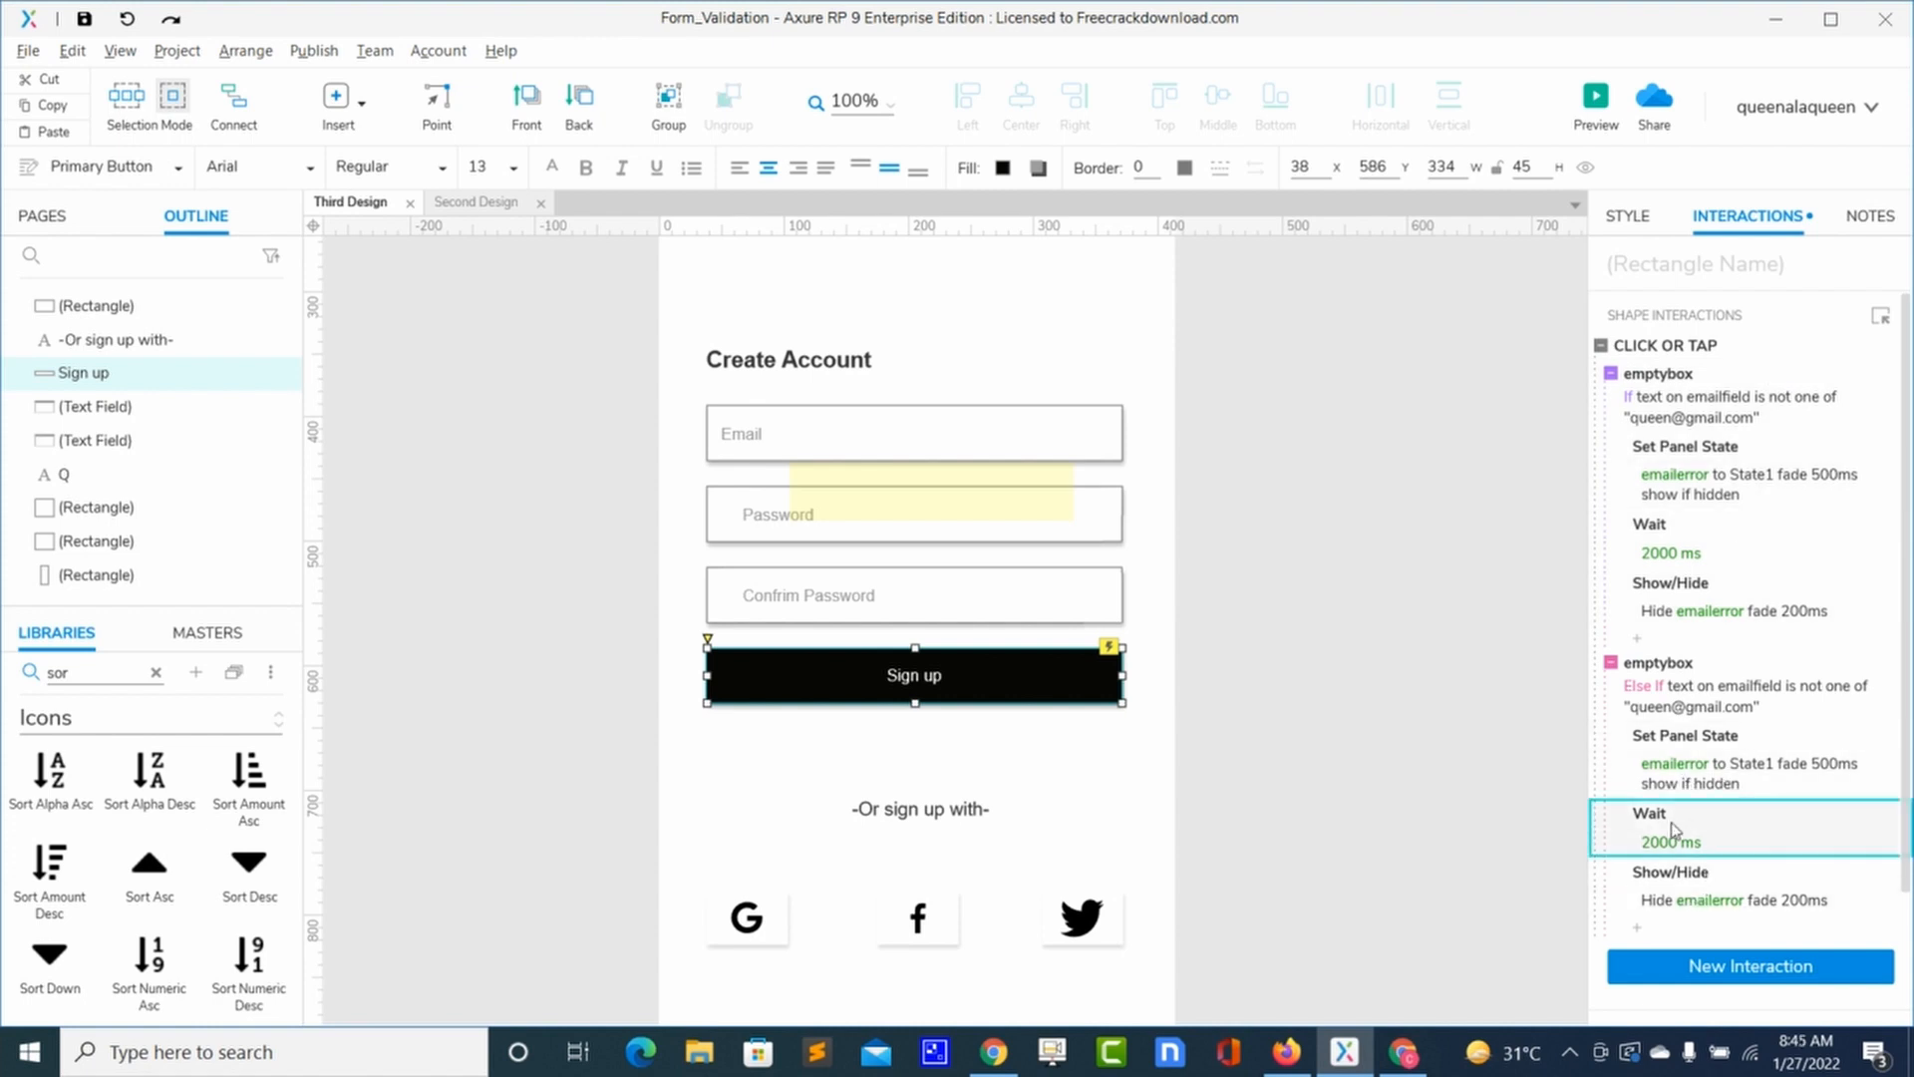
pyautogui.press('Delete')
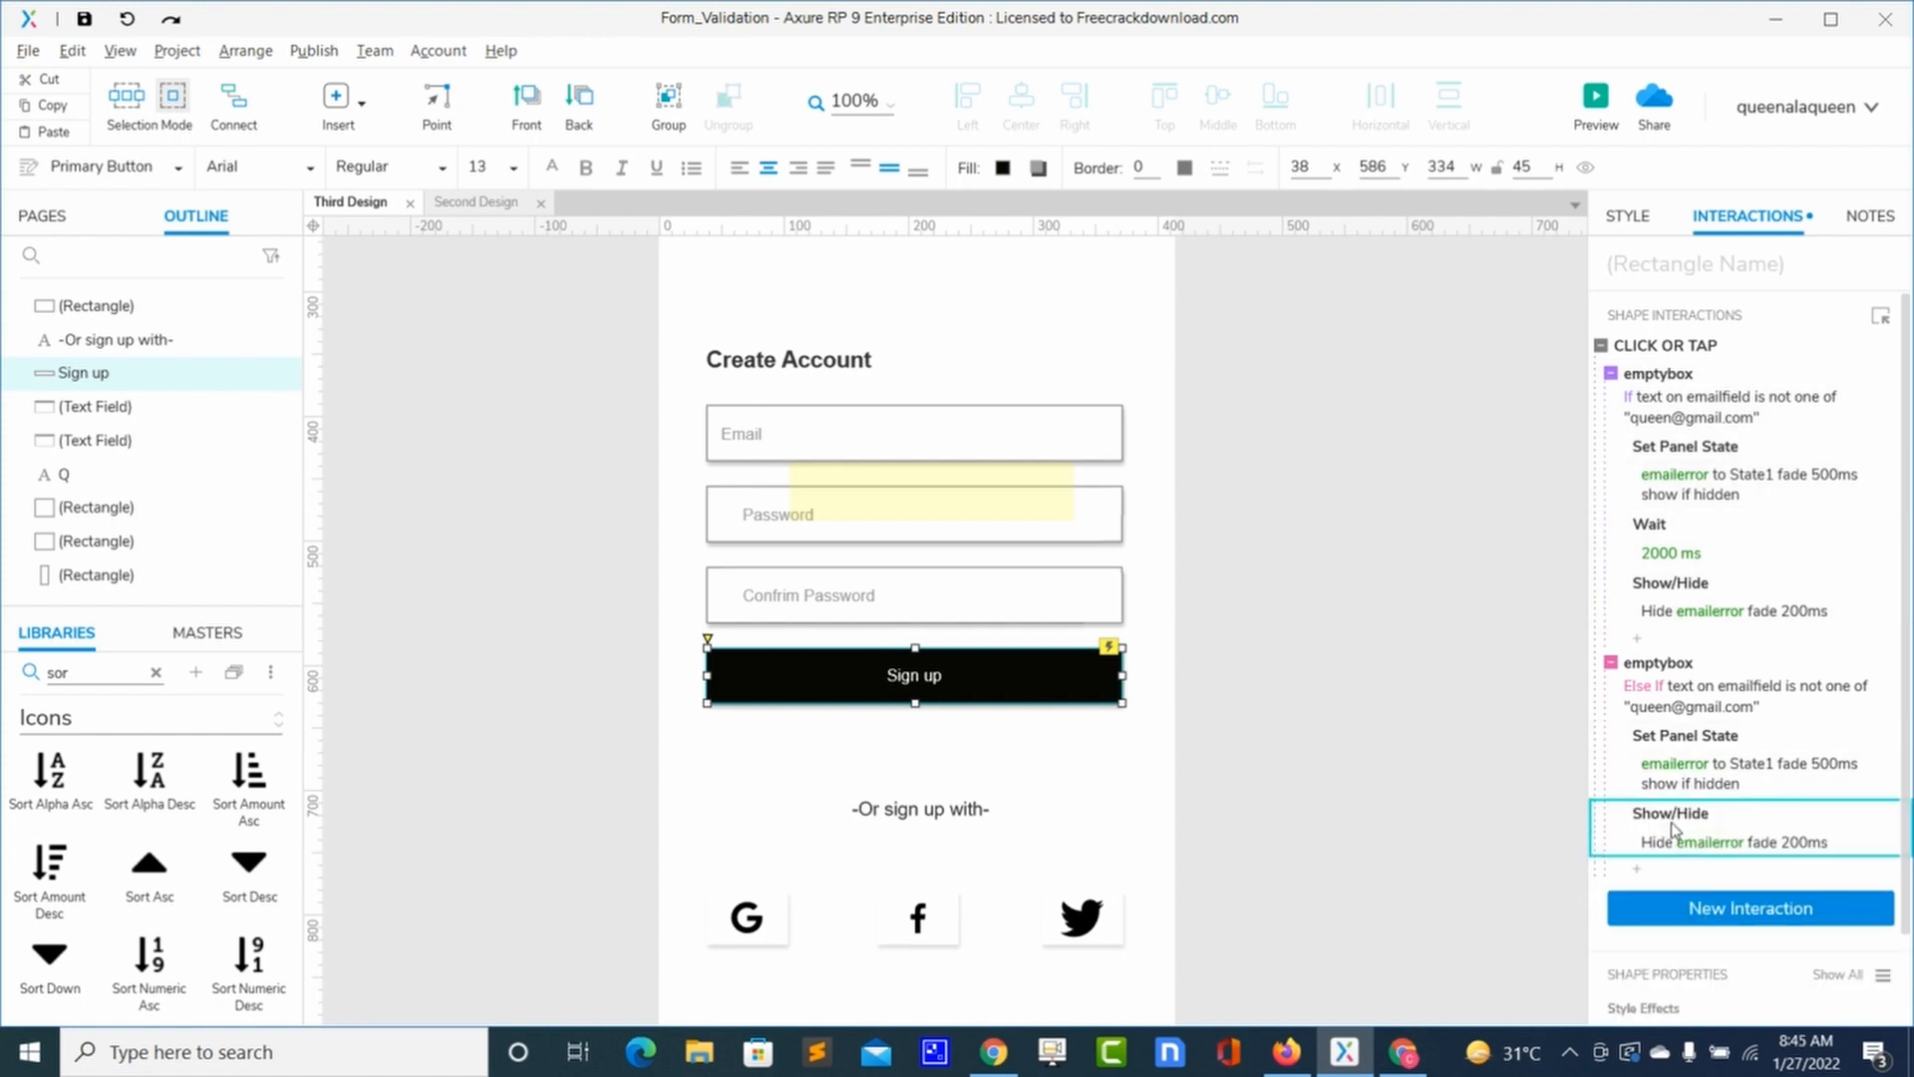
pyautogui.press('Delete')
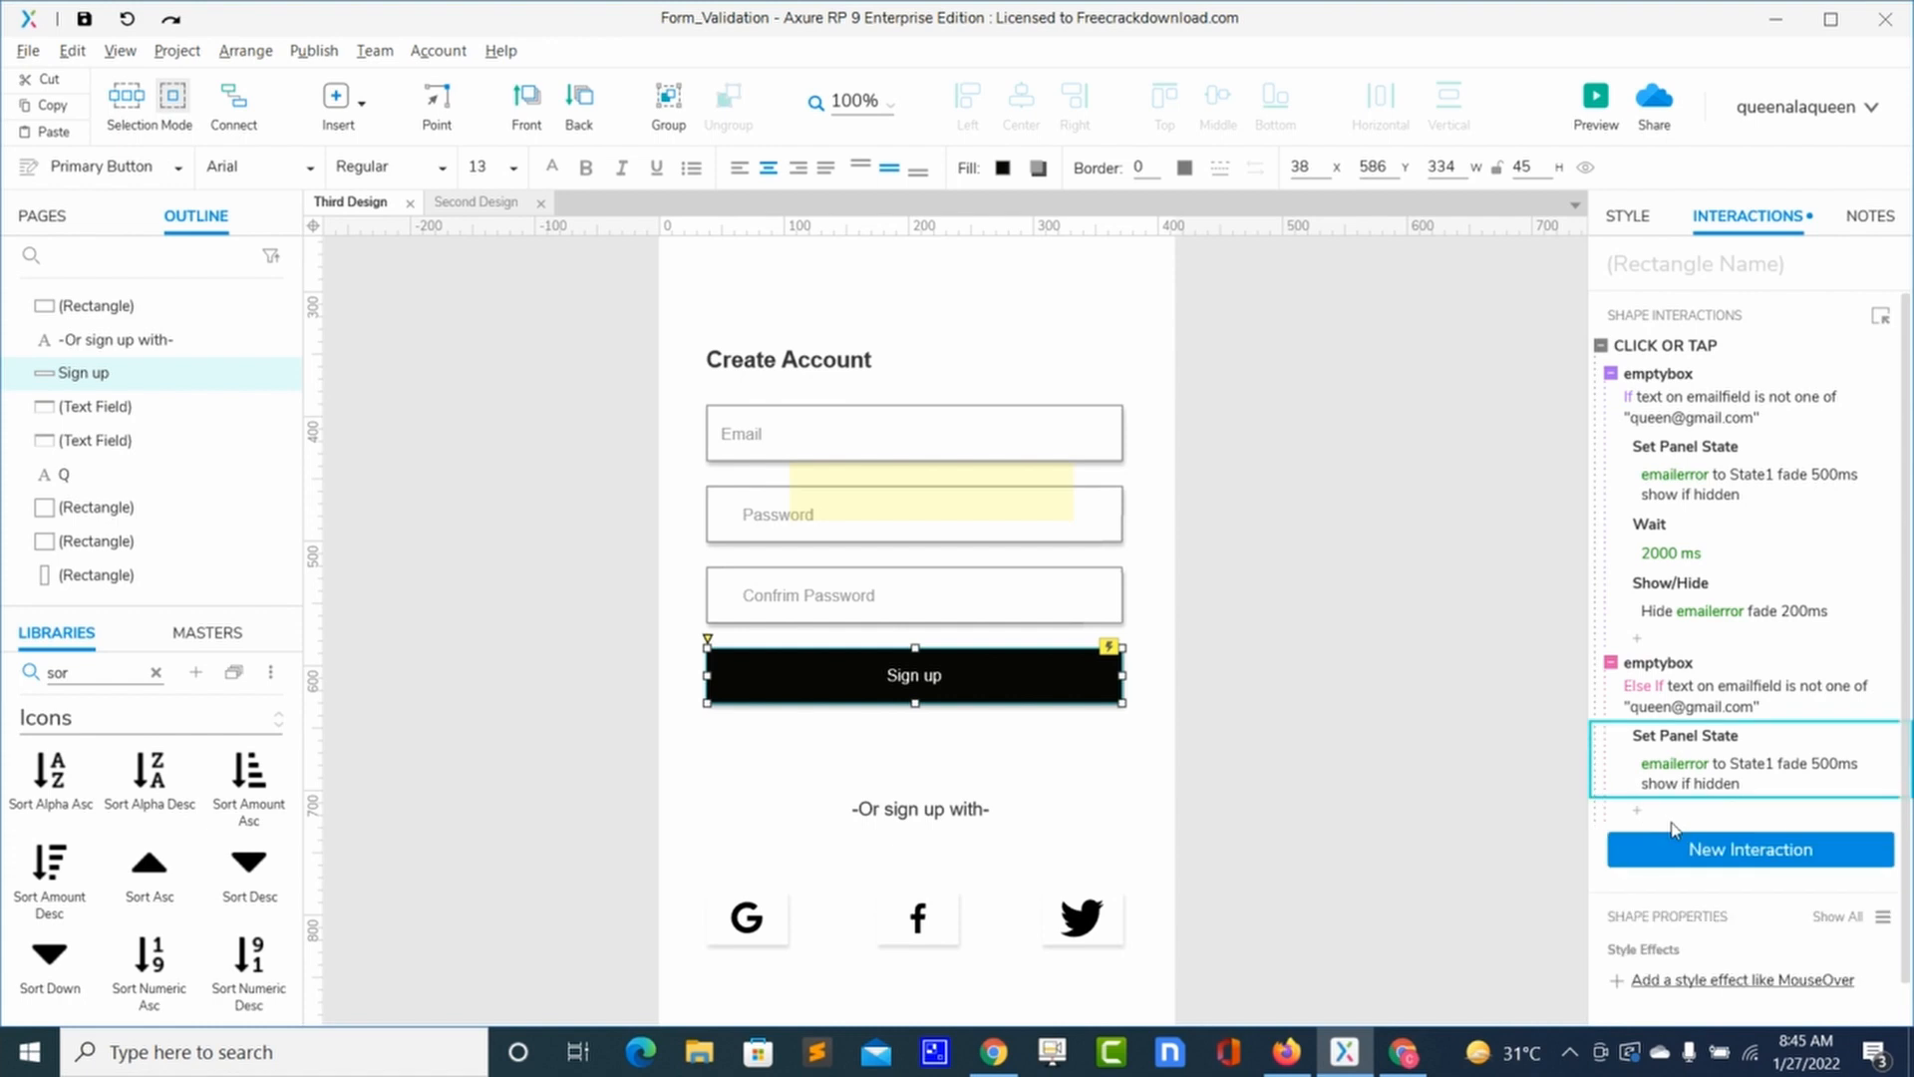
pyautogui.press('Delete')
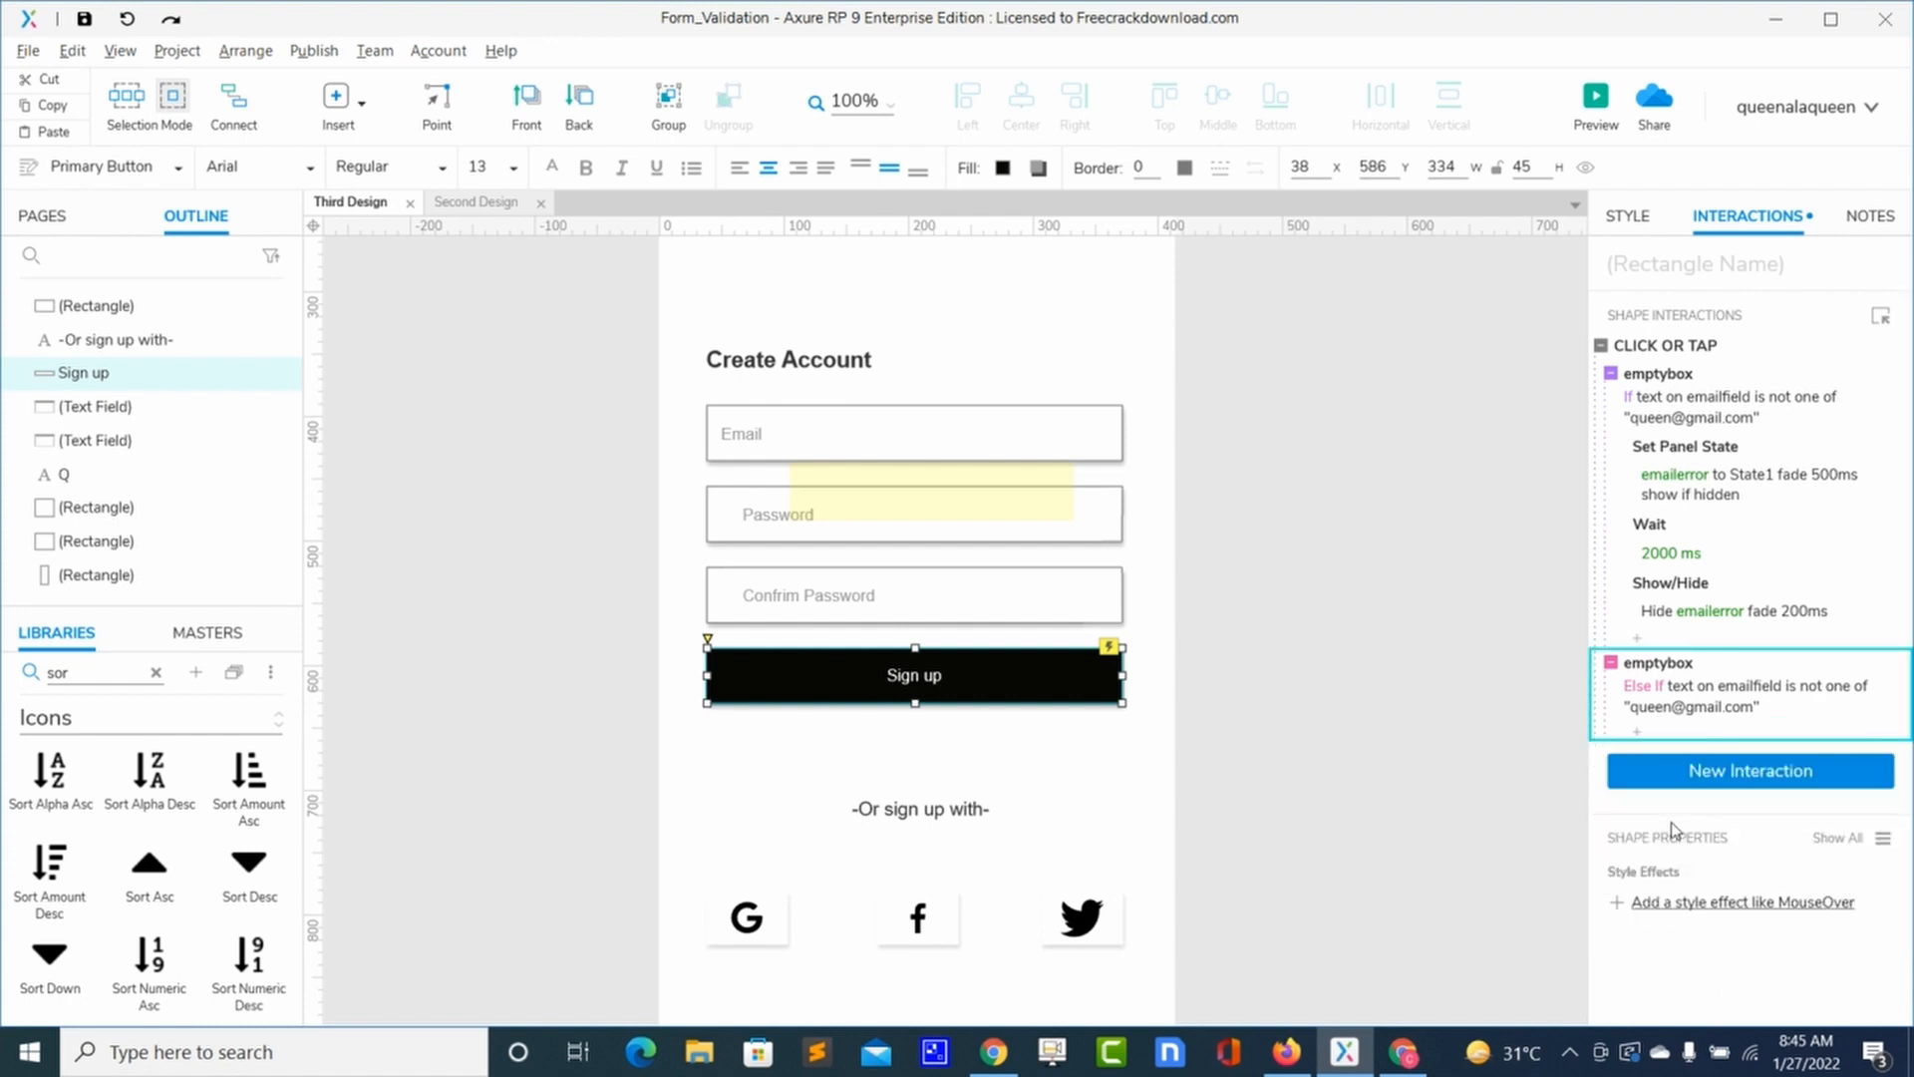
# Step: Change the Else If condition to 'text on emailfield is one of' the allowed e-mail address
pyautogui.click(1643, 695)
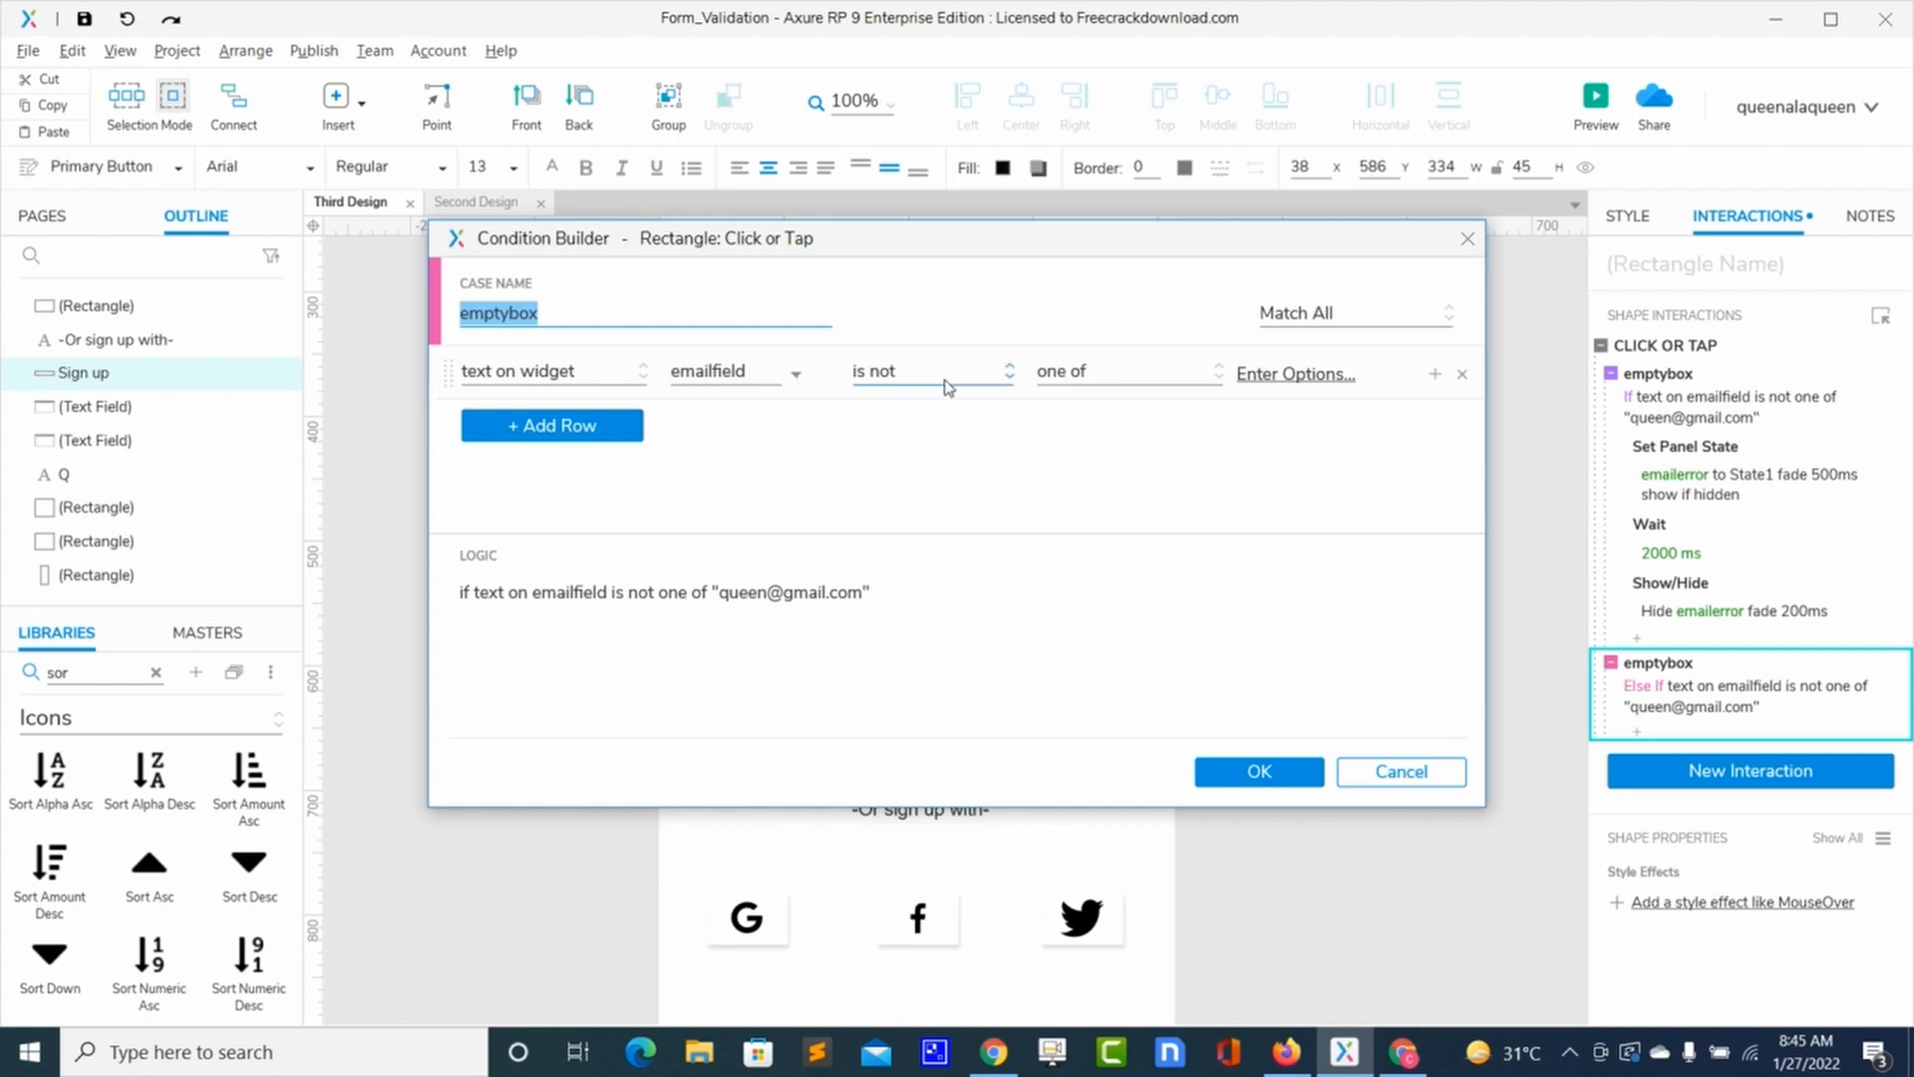
pyautogui.click(1082, 375)
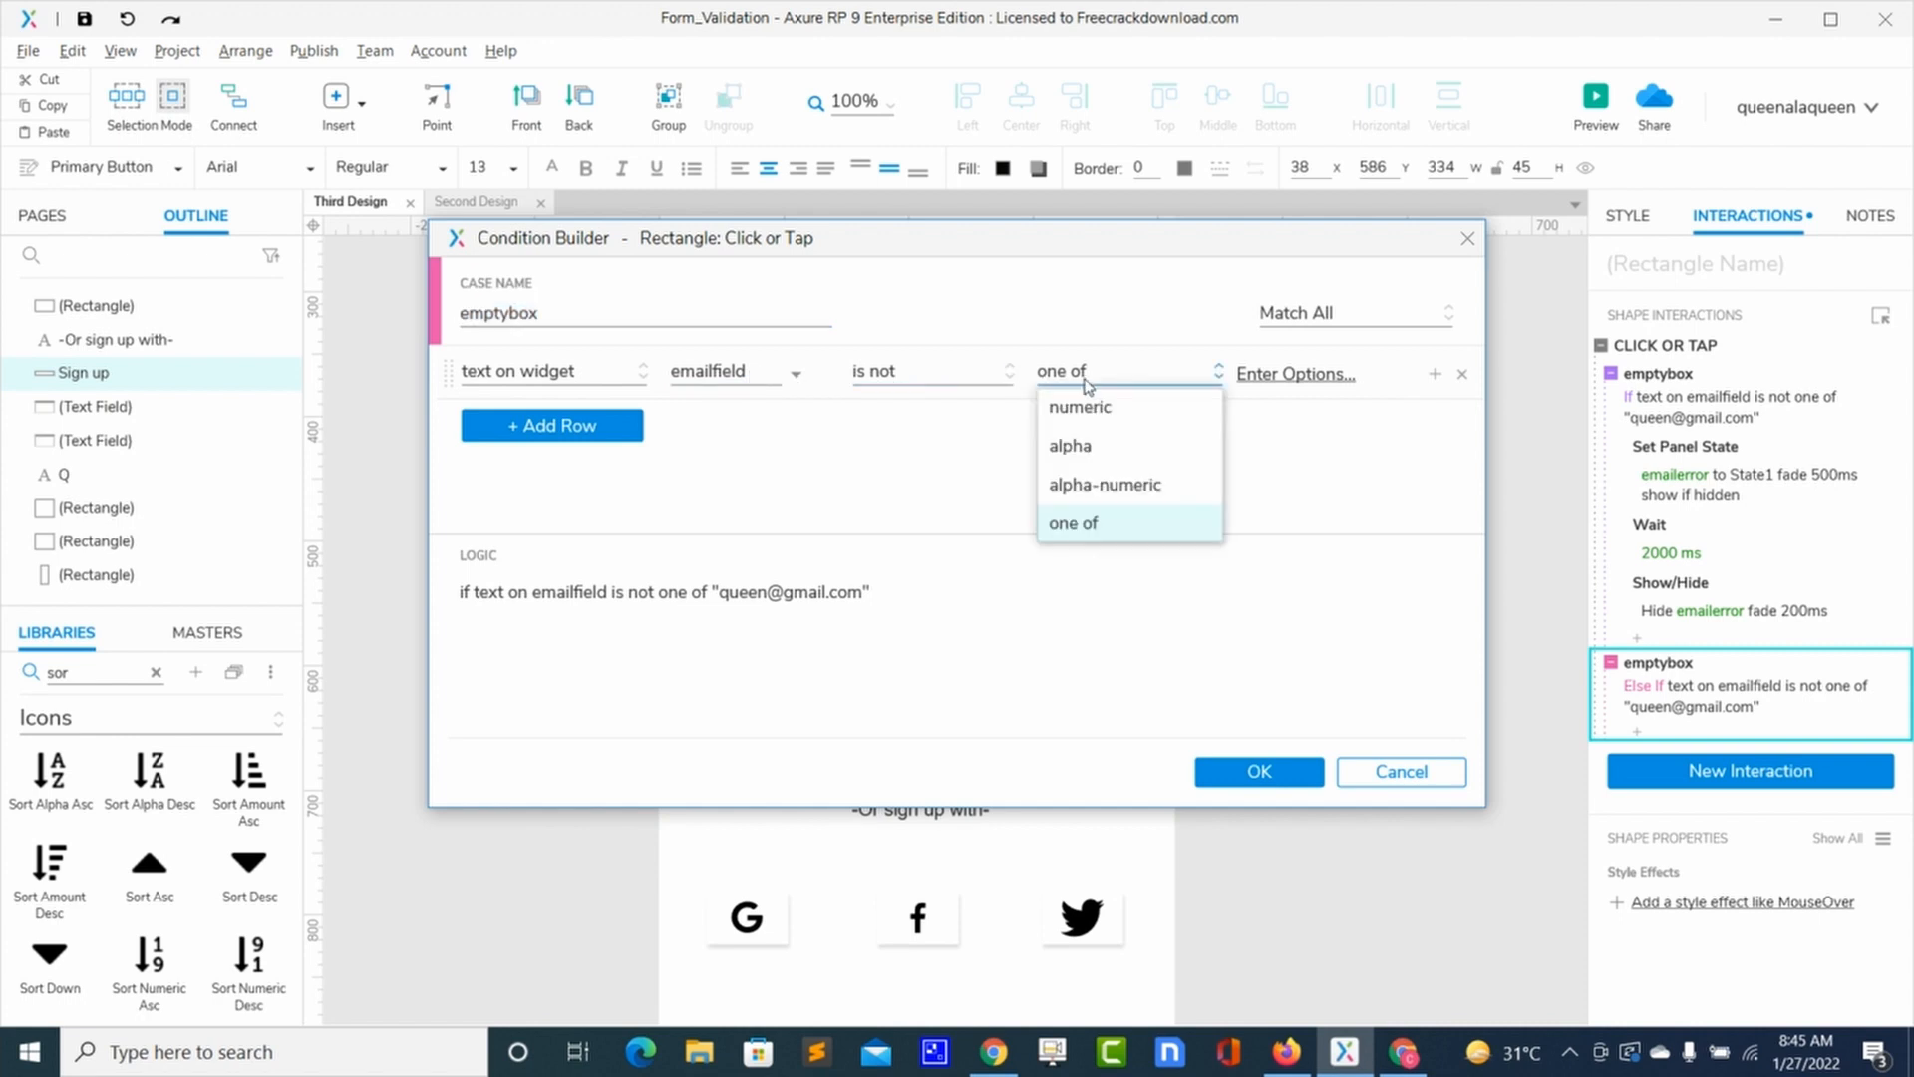
pyautogui.click(967, 387)
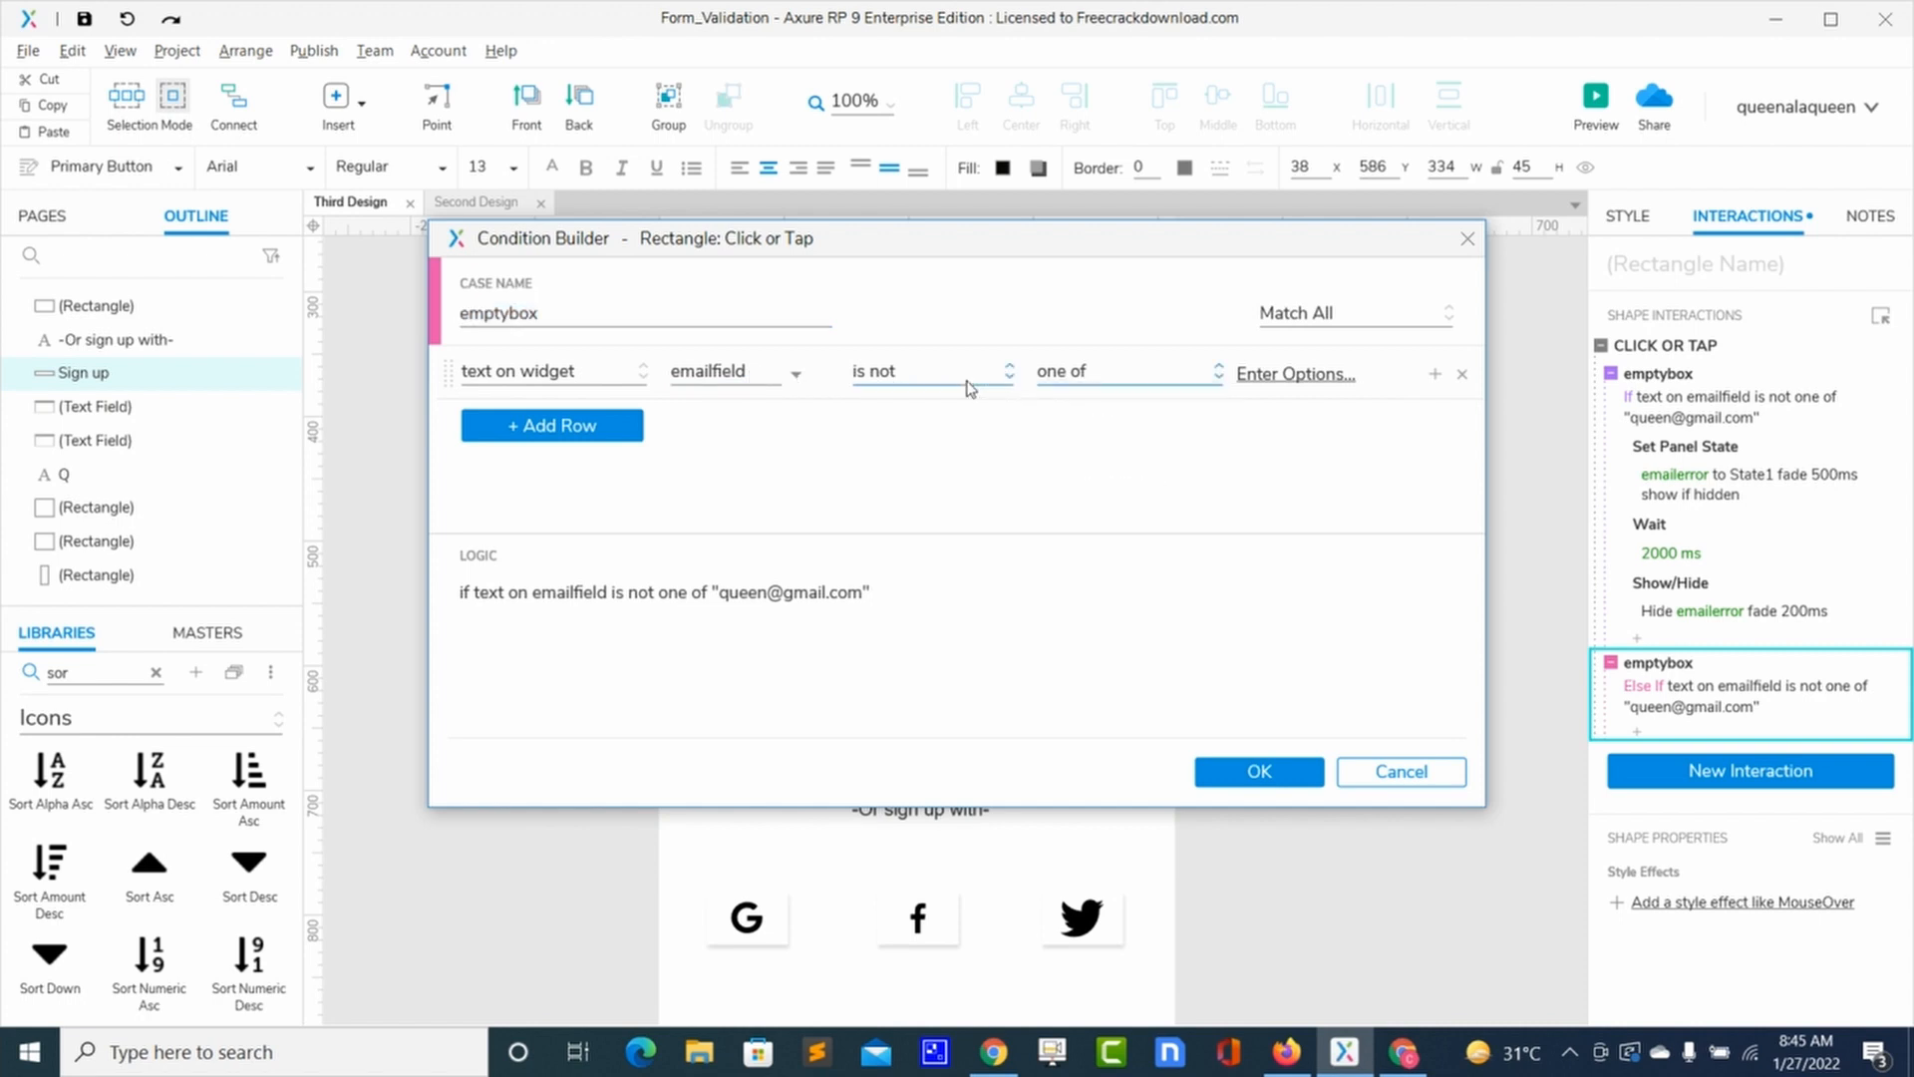
pyautogui.click(884, 388)
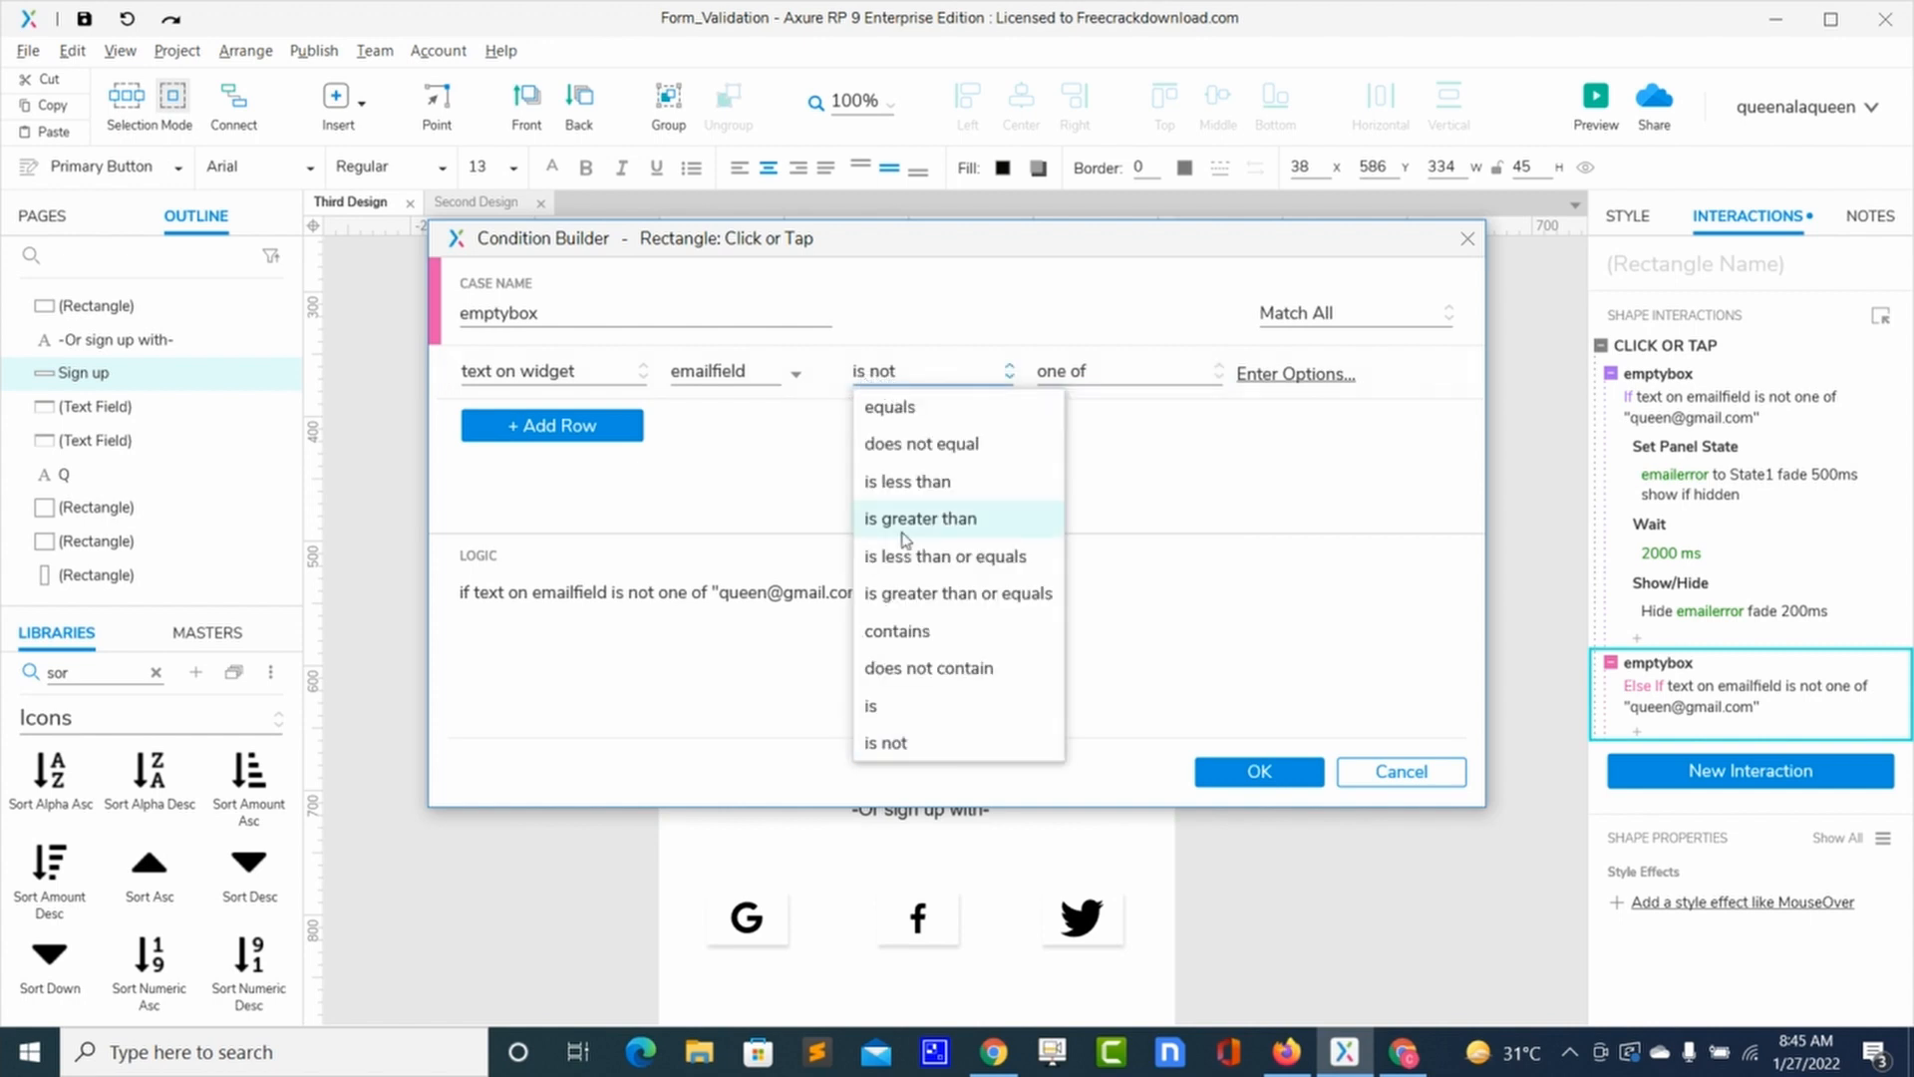
pyautogui.click(891, 706)
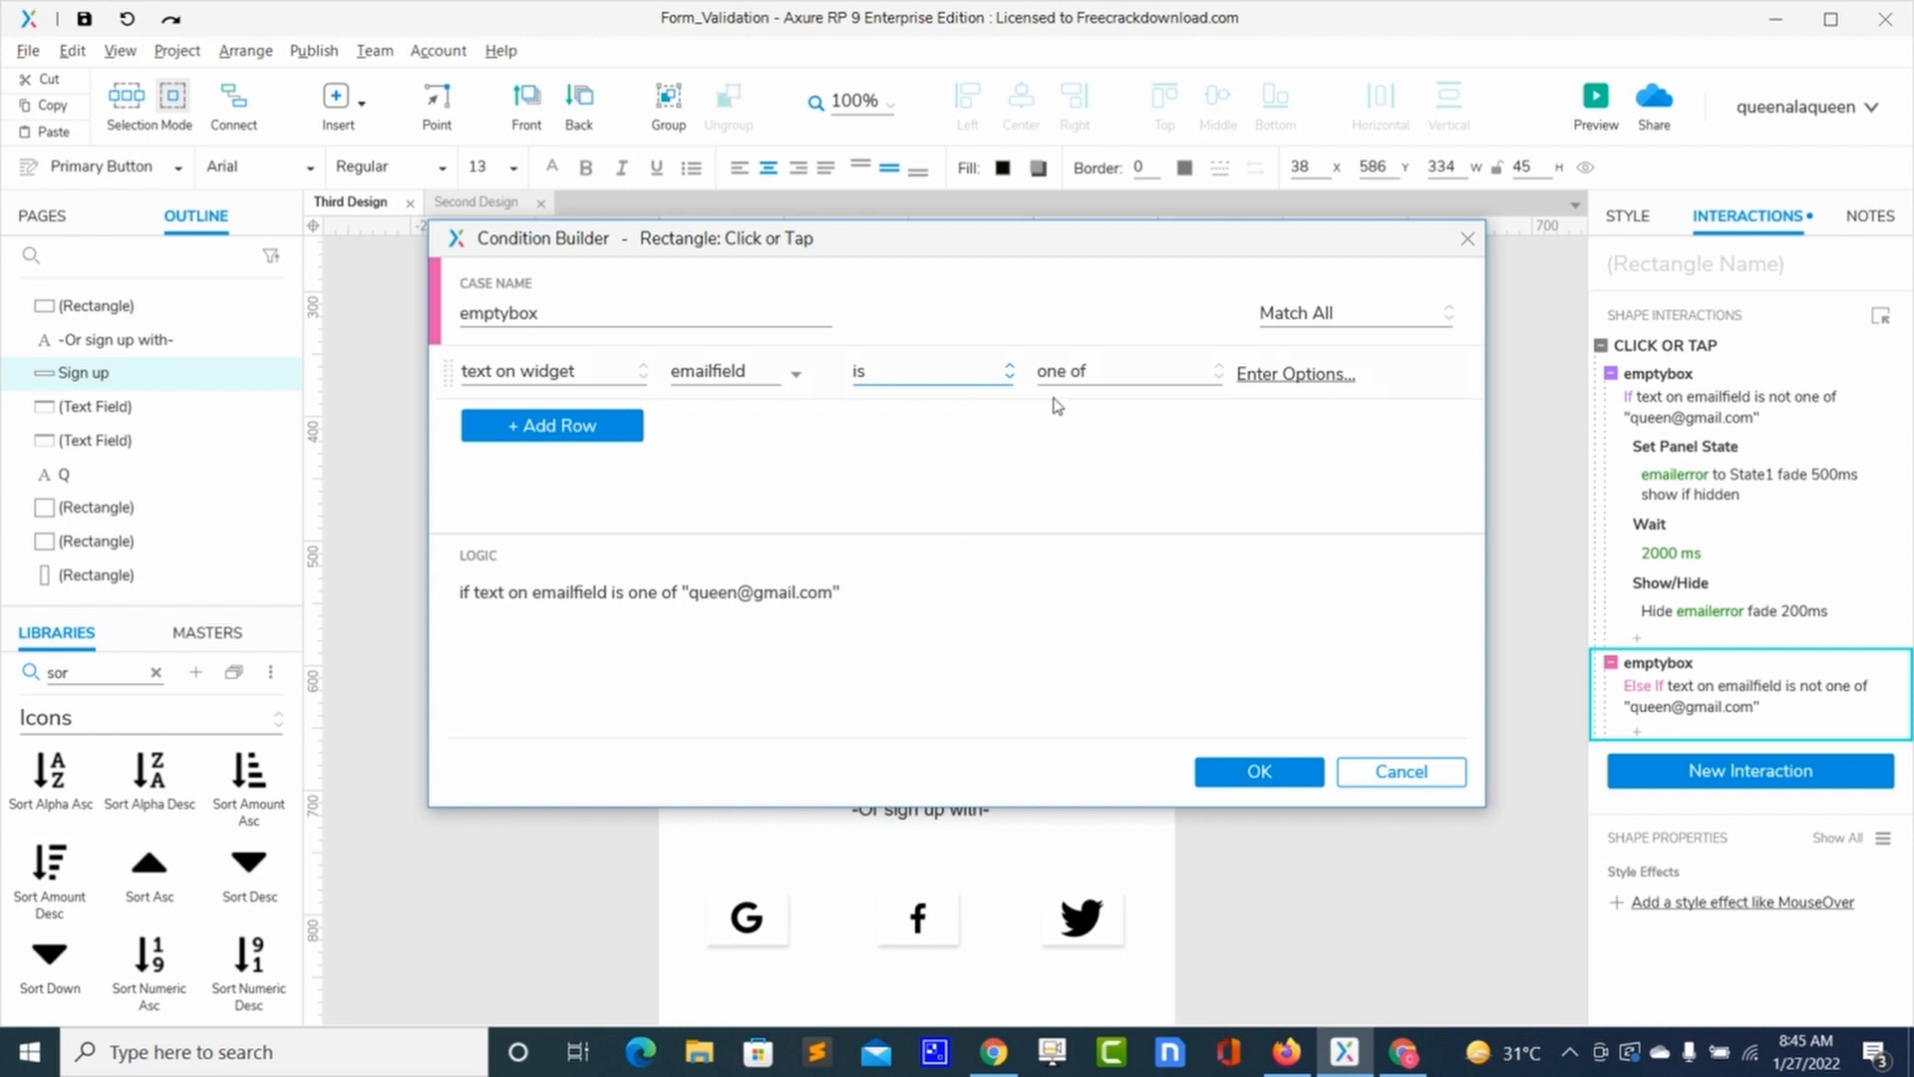
pyautogui.click(1104, 373)
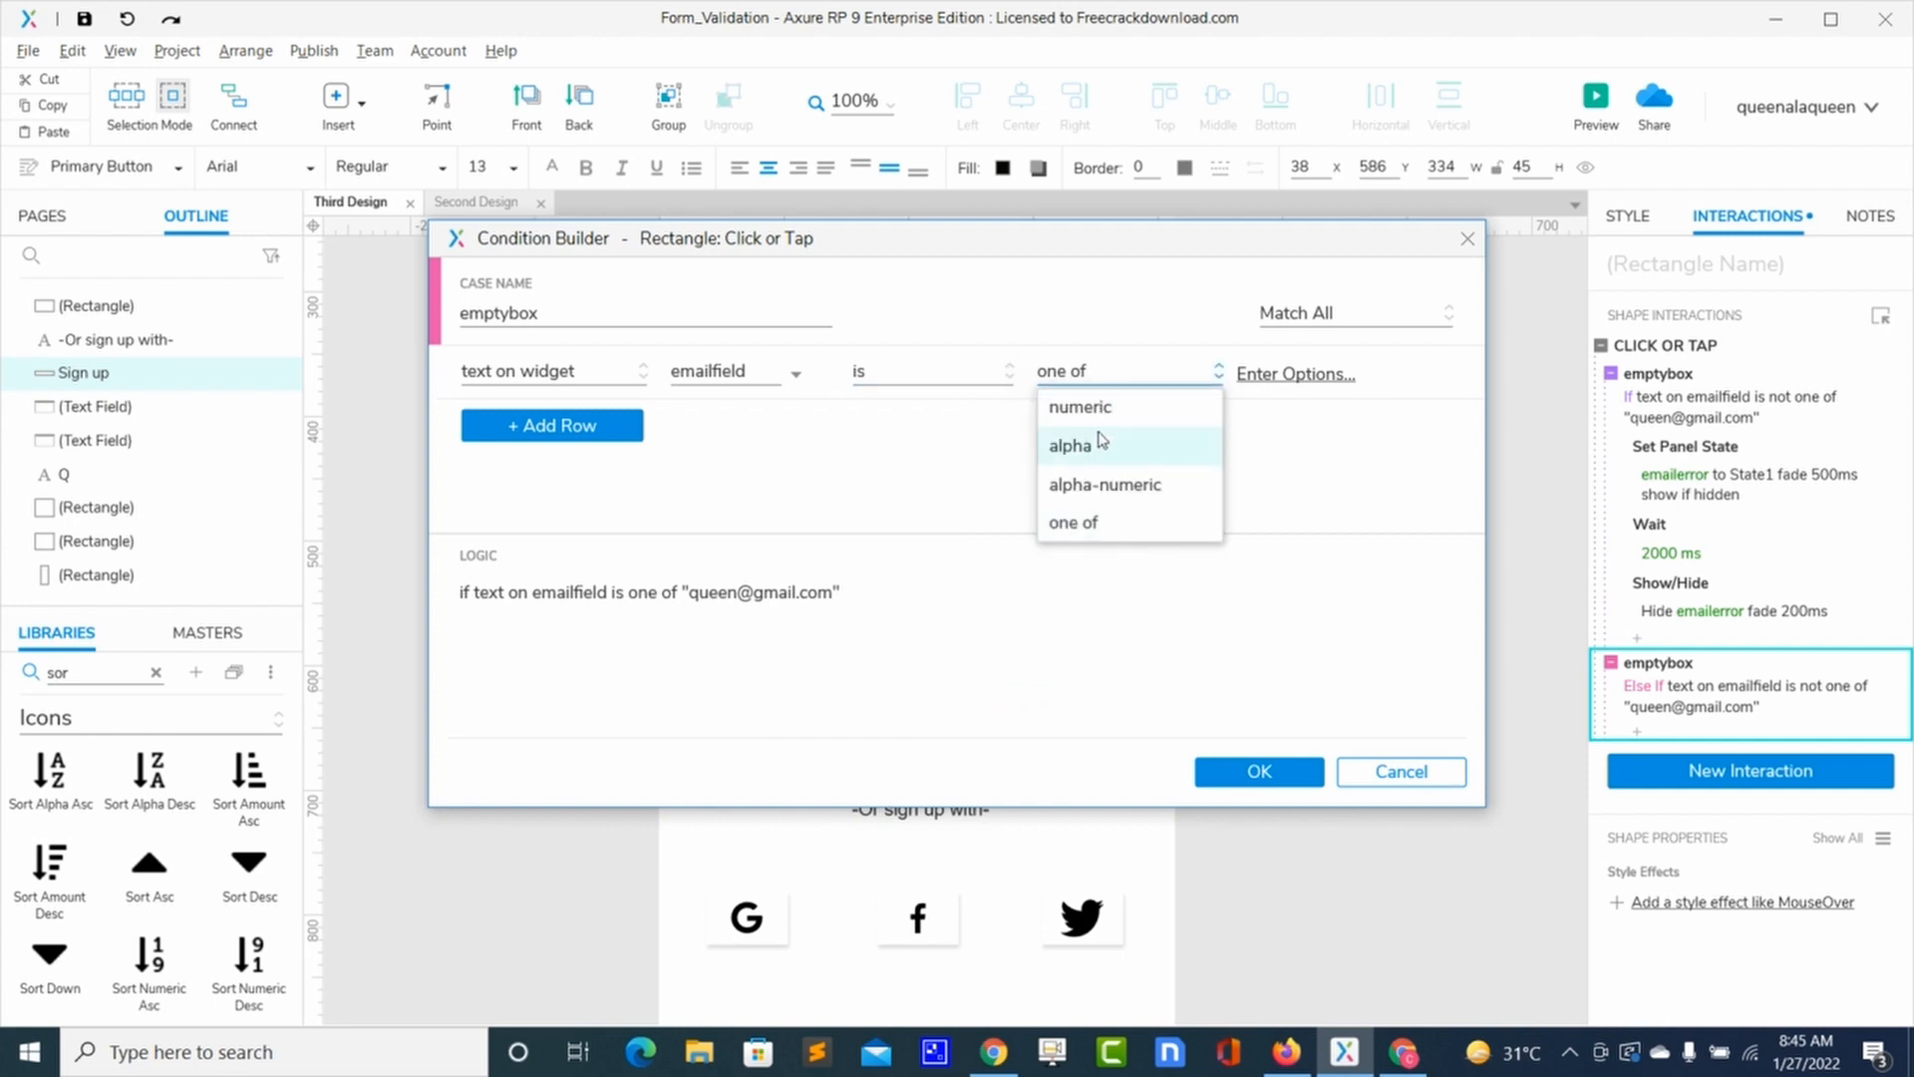
pyautogui.click(1079, 525)
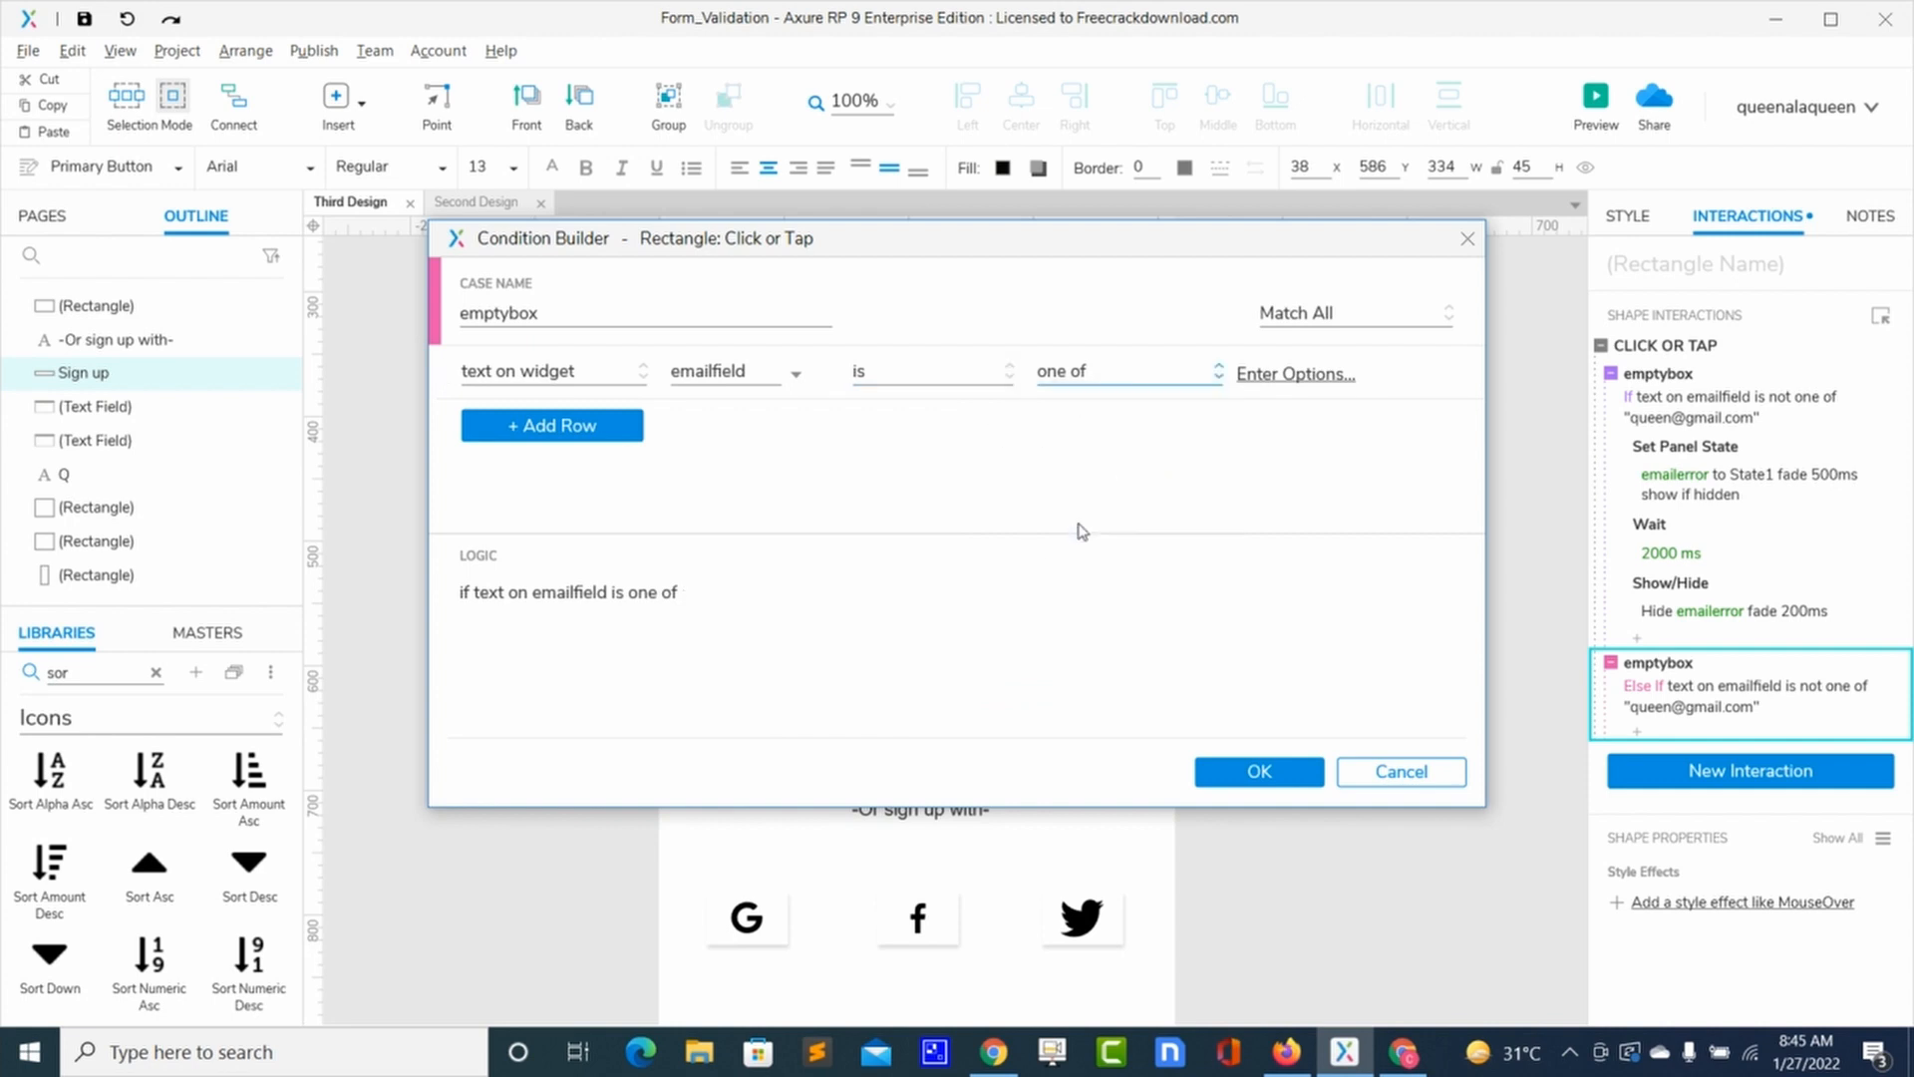
pyautogui.click(1295, 375)
pyautogui.click(1289, 455)
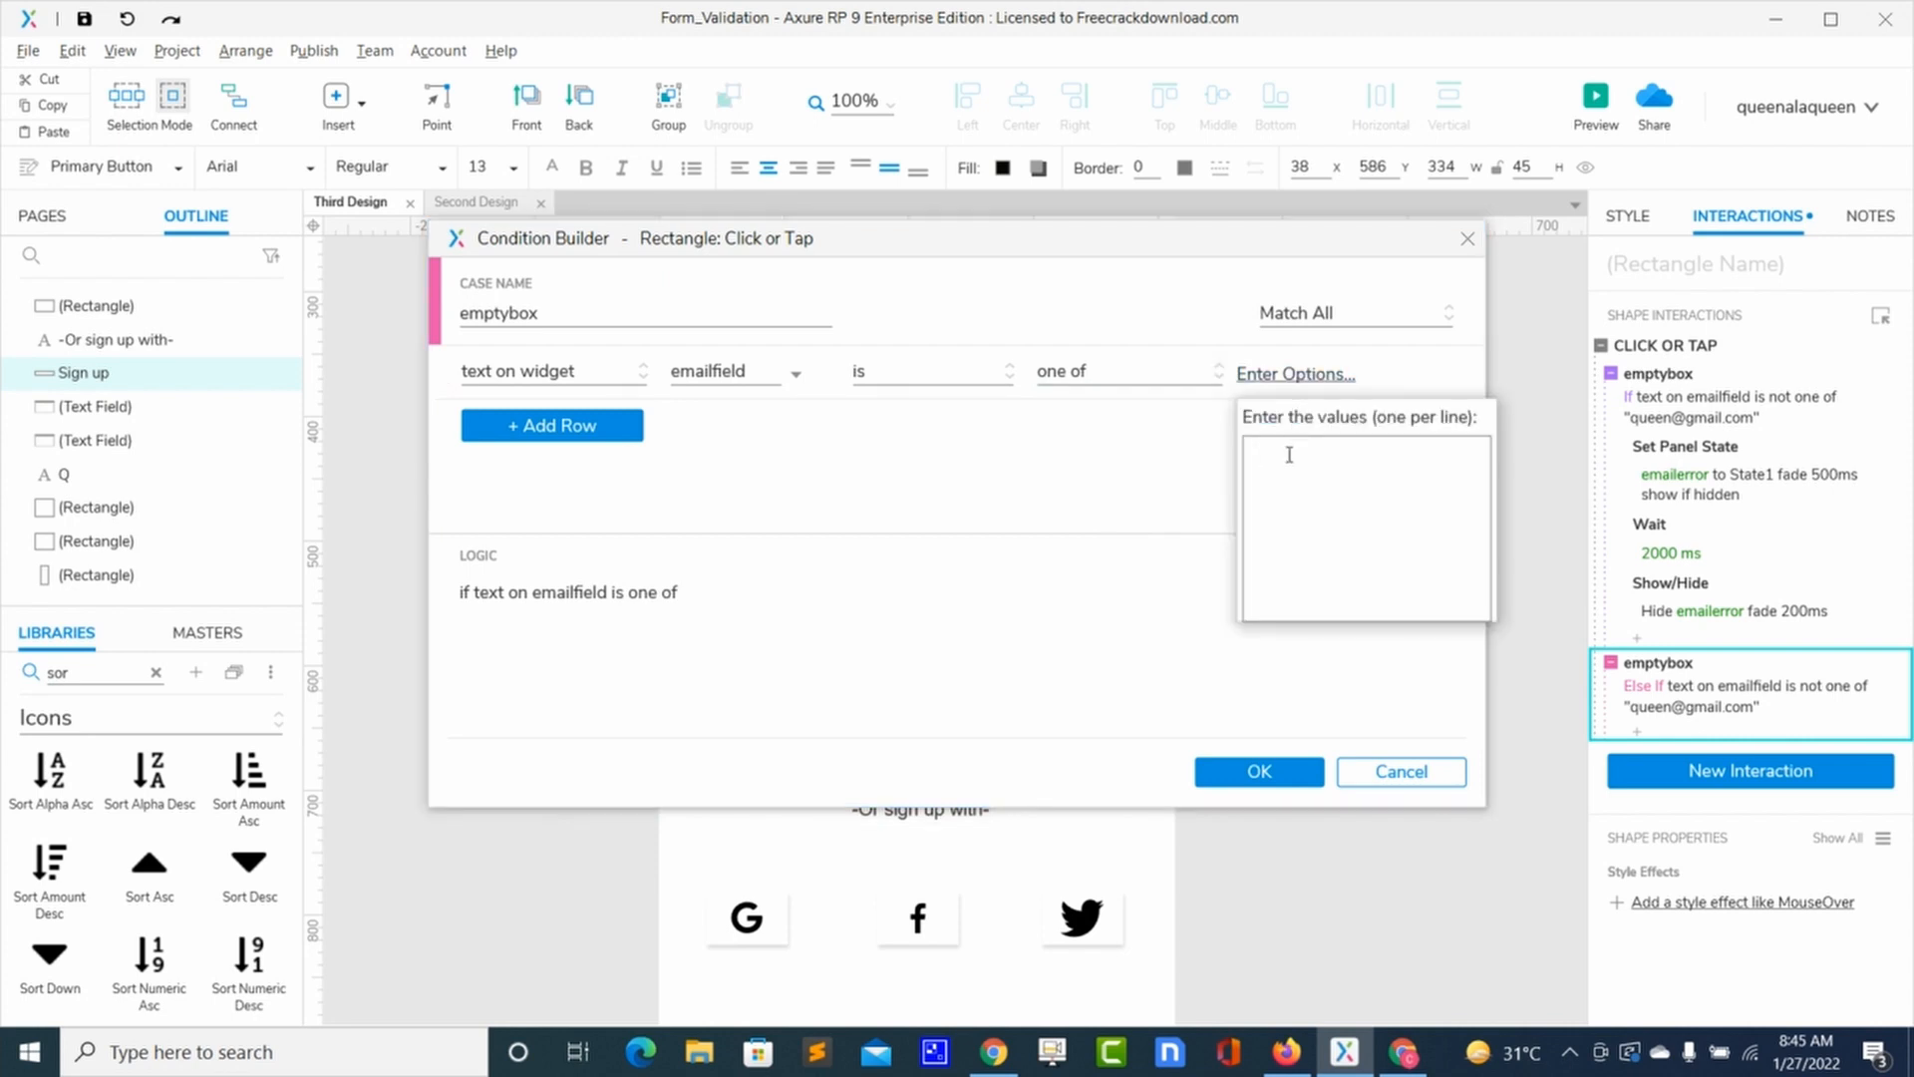
pyautogui.click(856, 655)
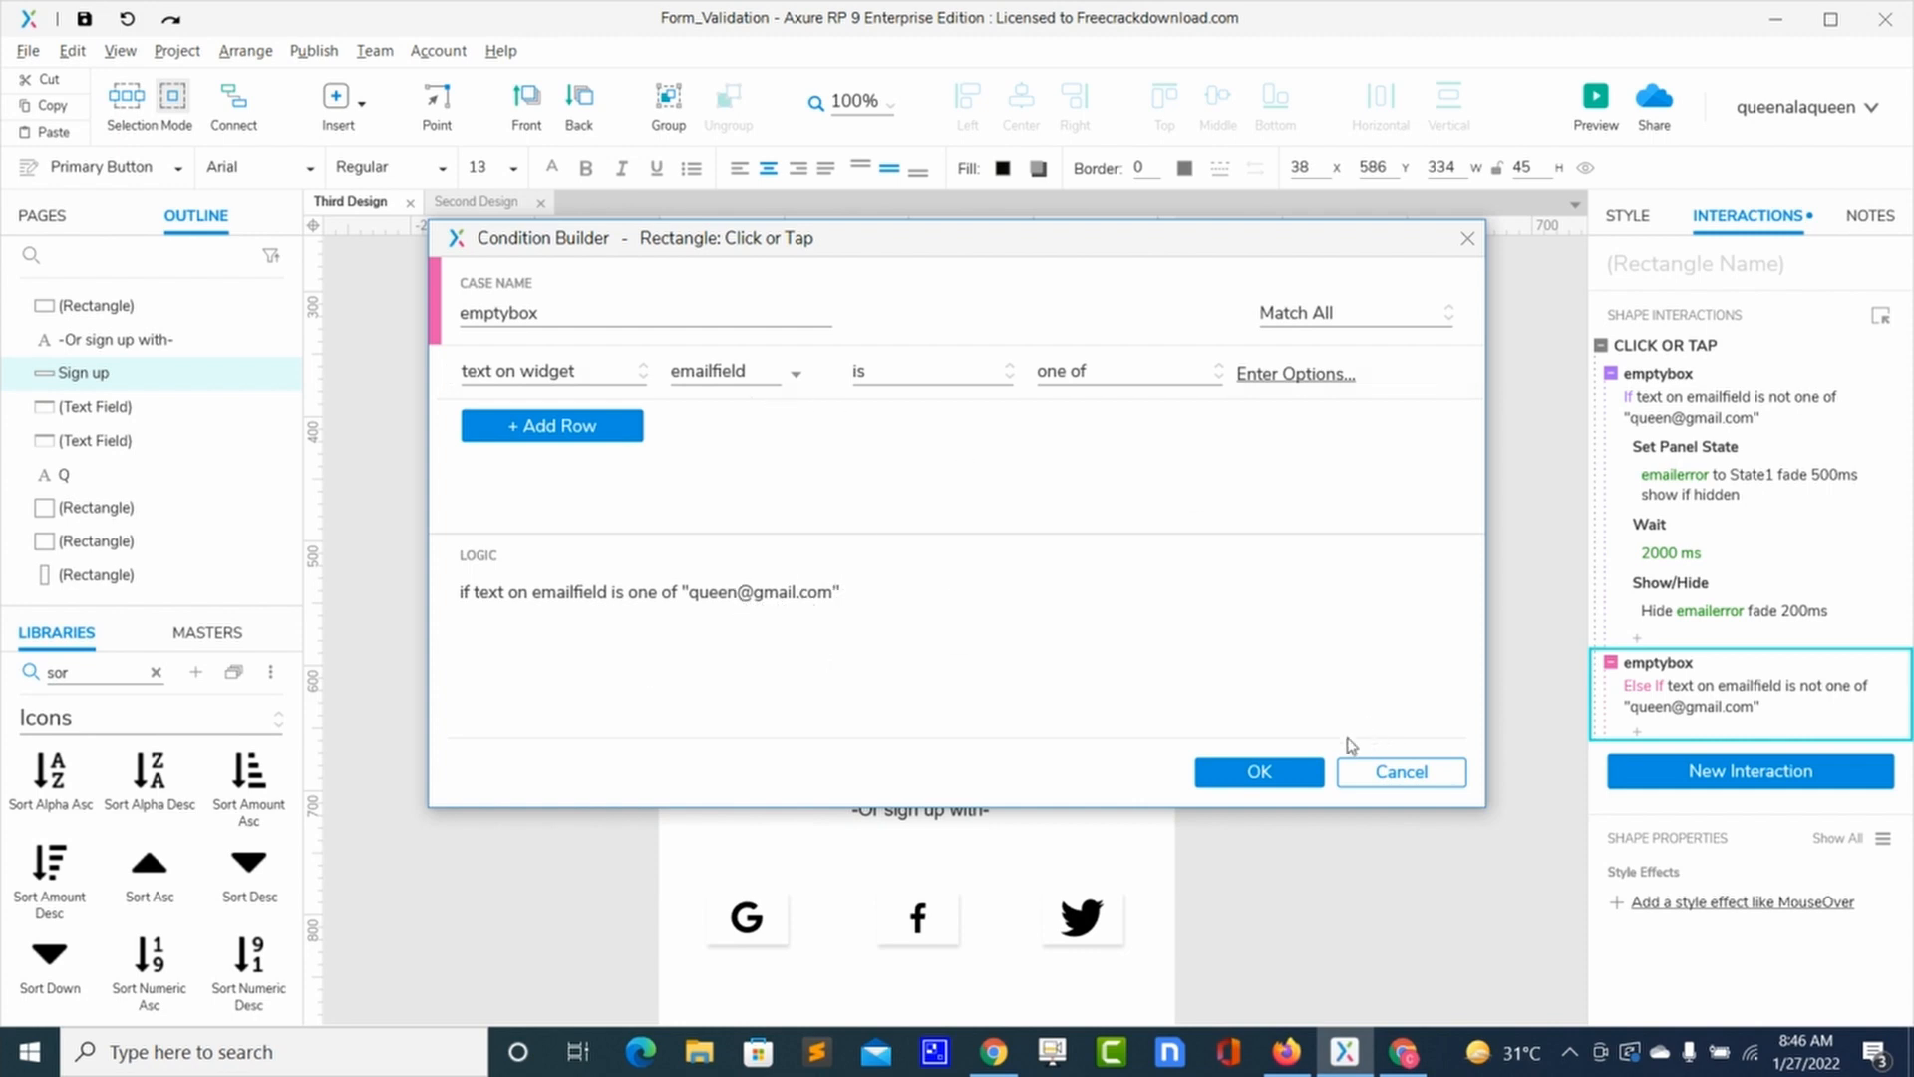
# Step: Save the Else If condition, preview the form, and test Sign up with Email empty
pyautogui.click(1262, 773)
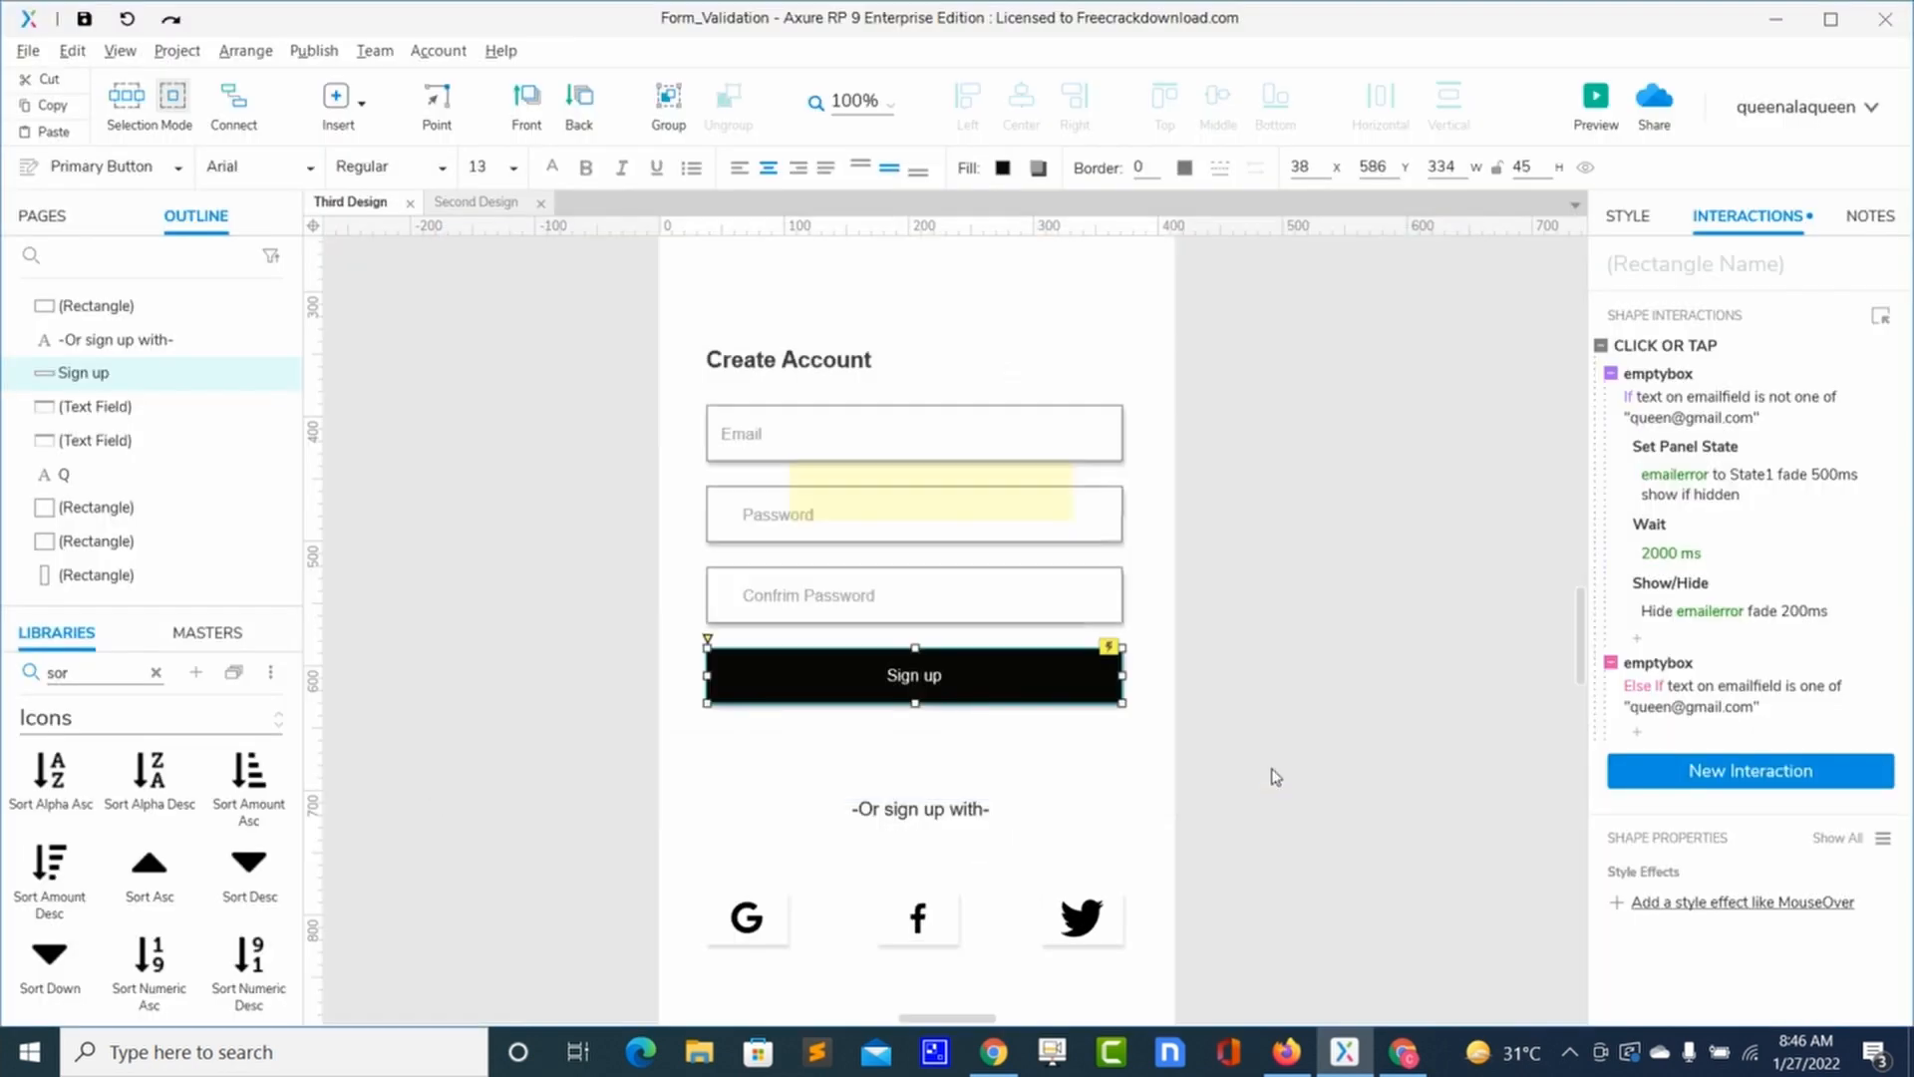
pyautogui.click(1596, 104)
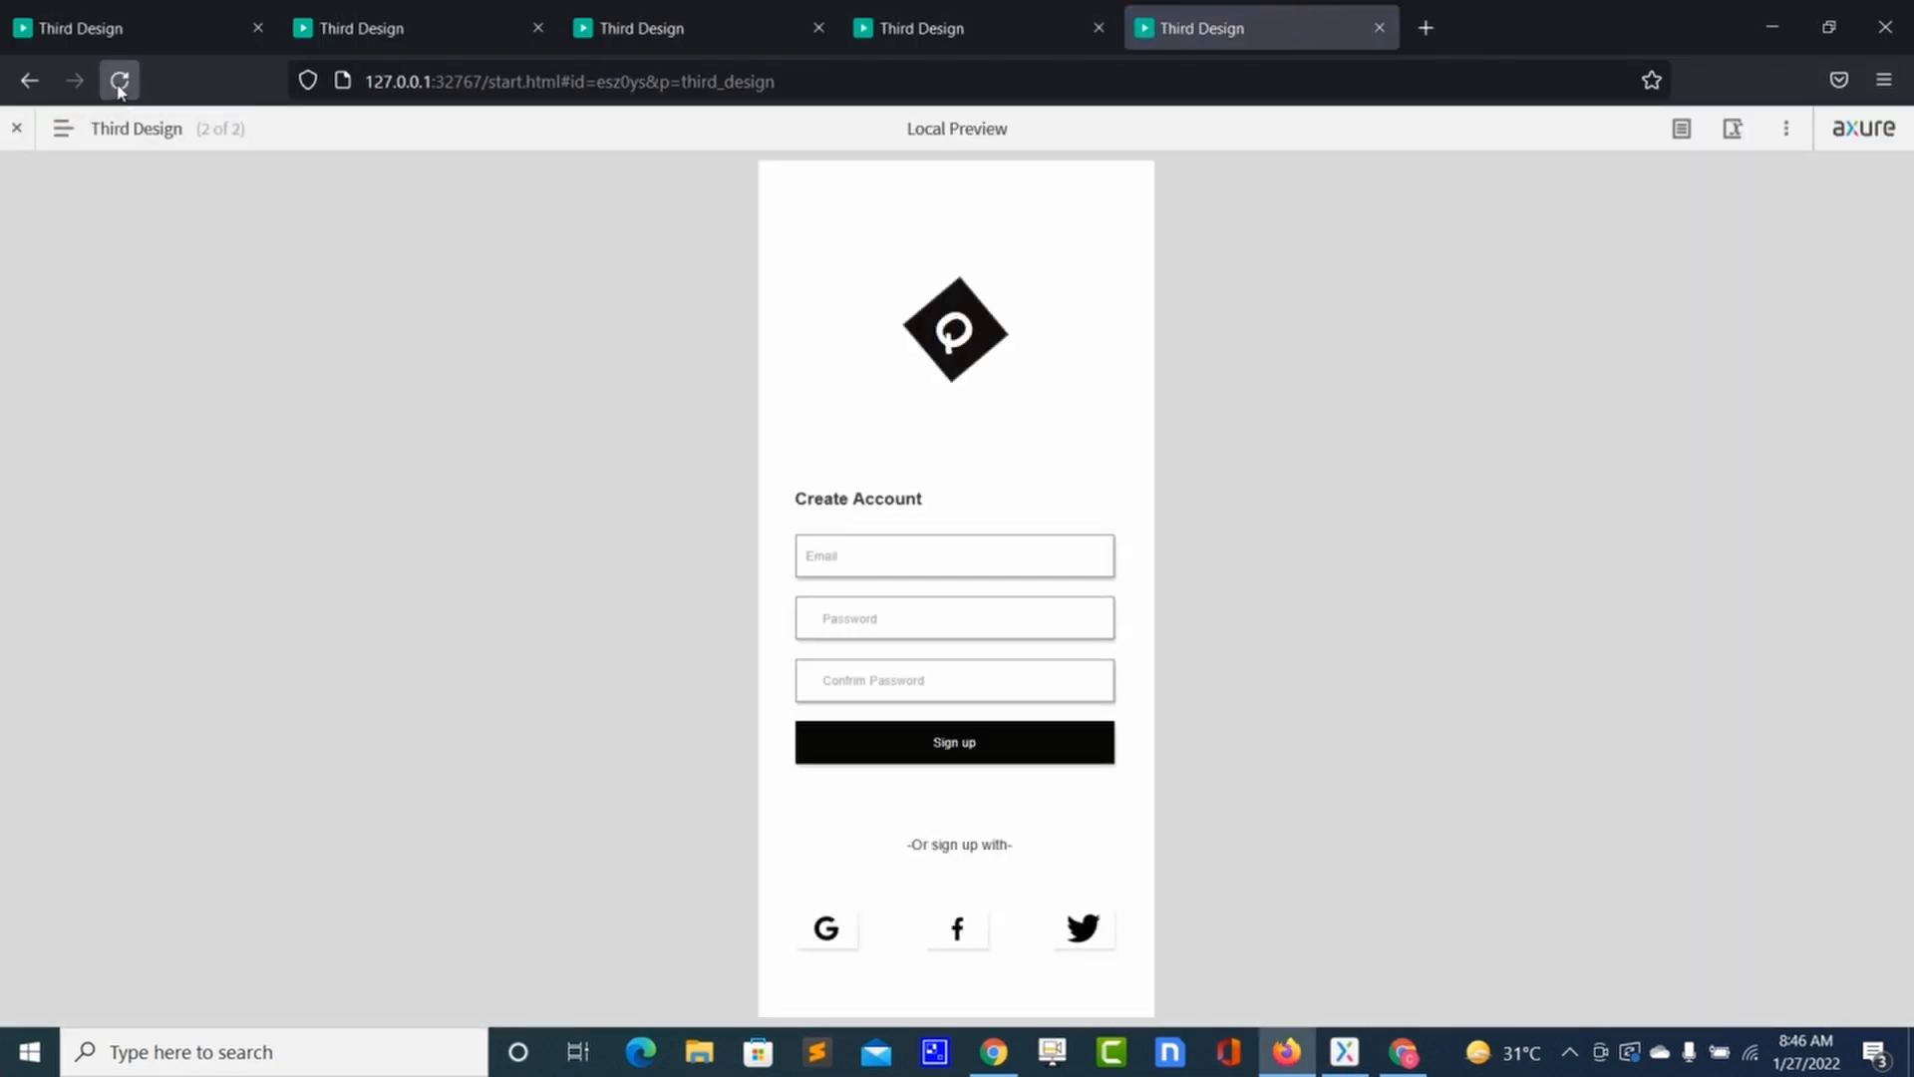
pyautogui.click(118, 82)
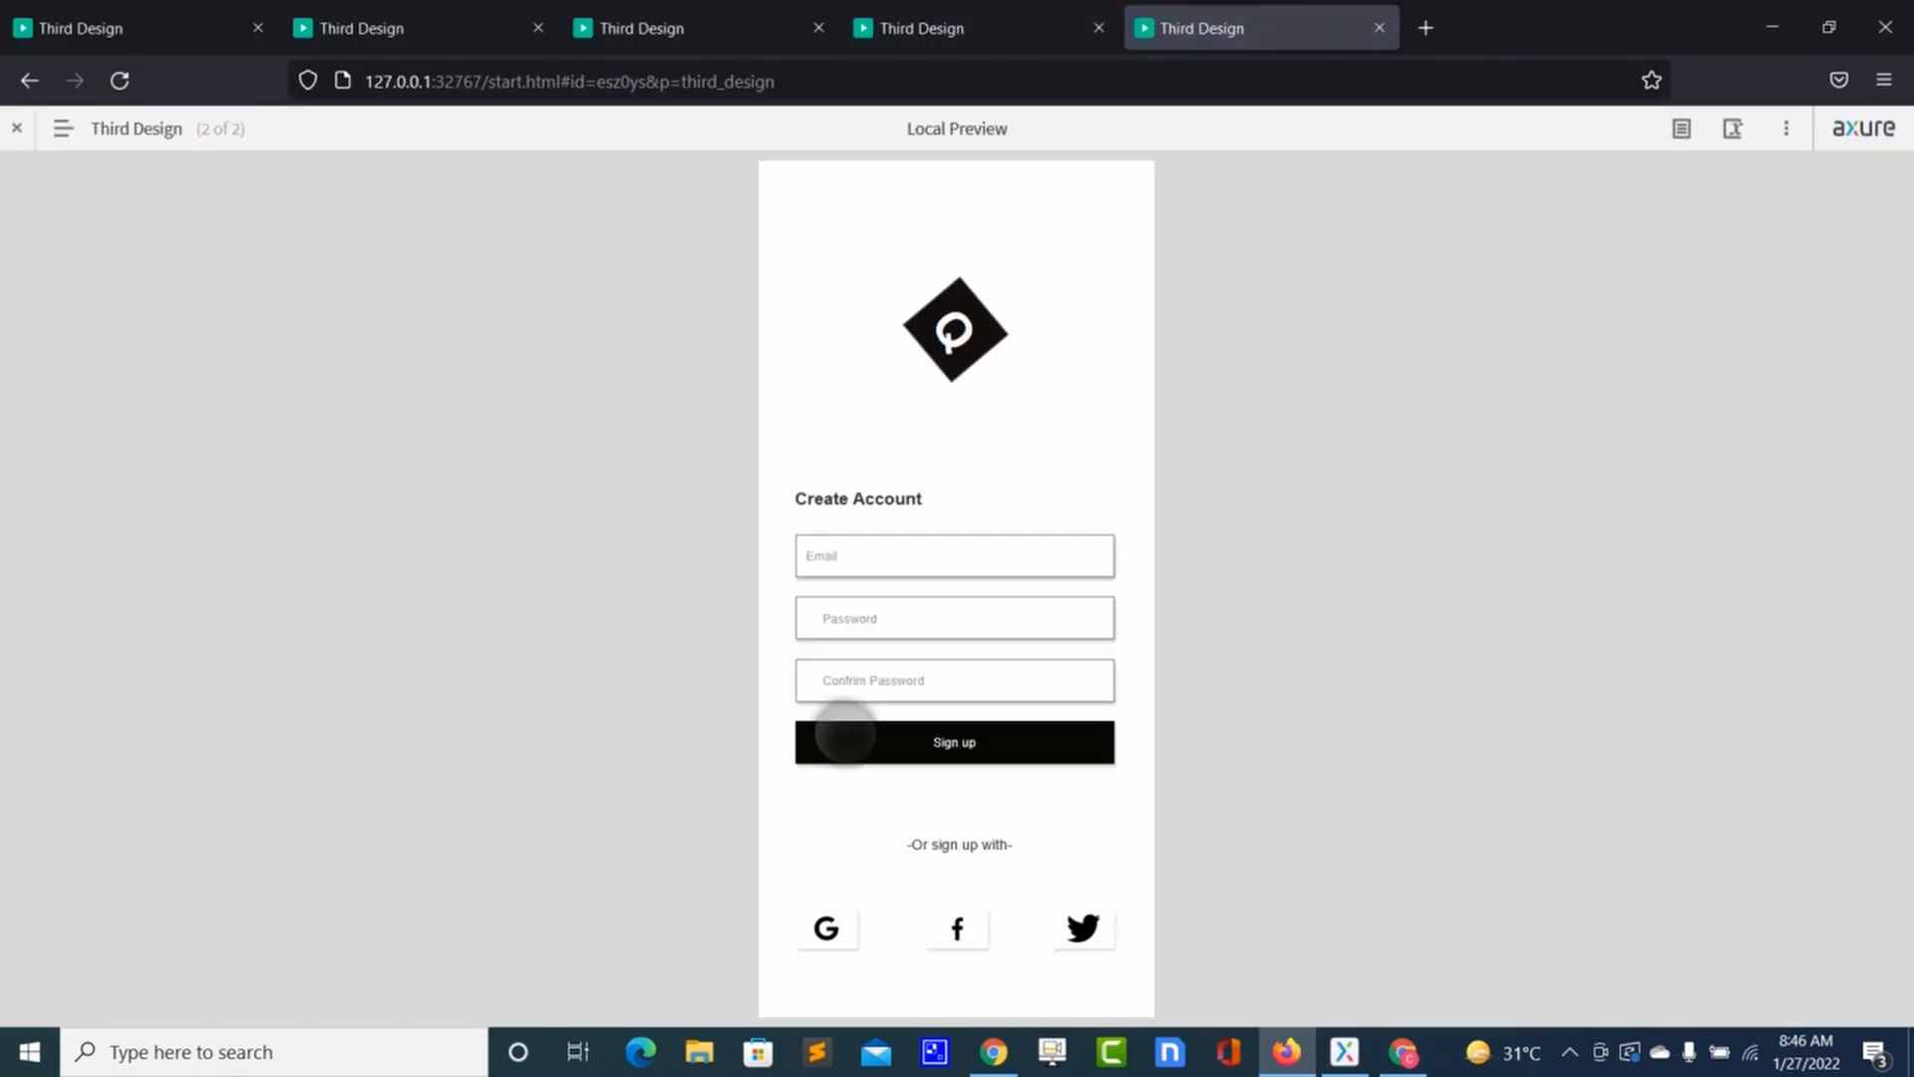
pyautogui.click(843, 744)
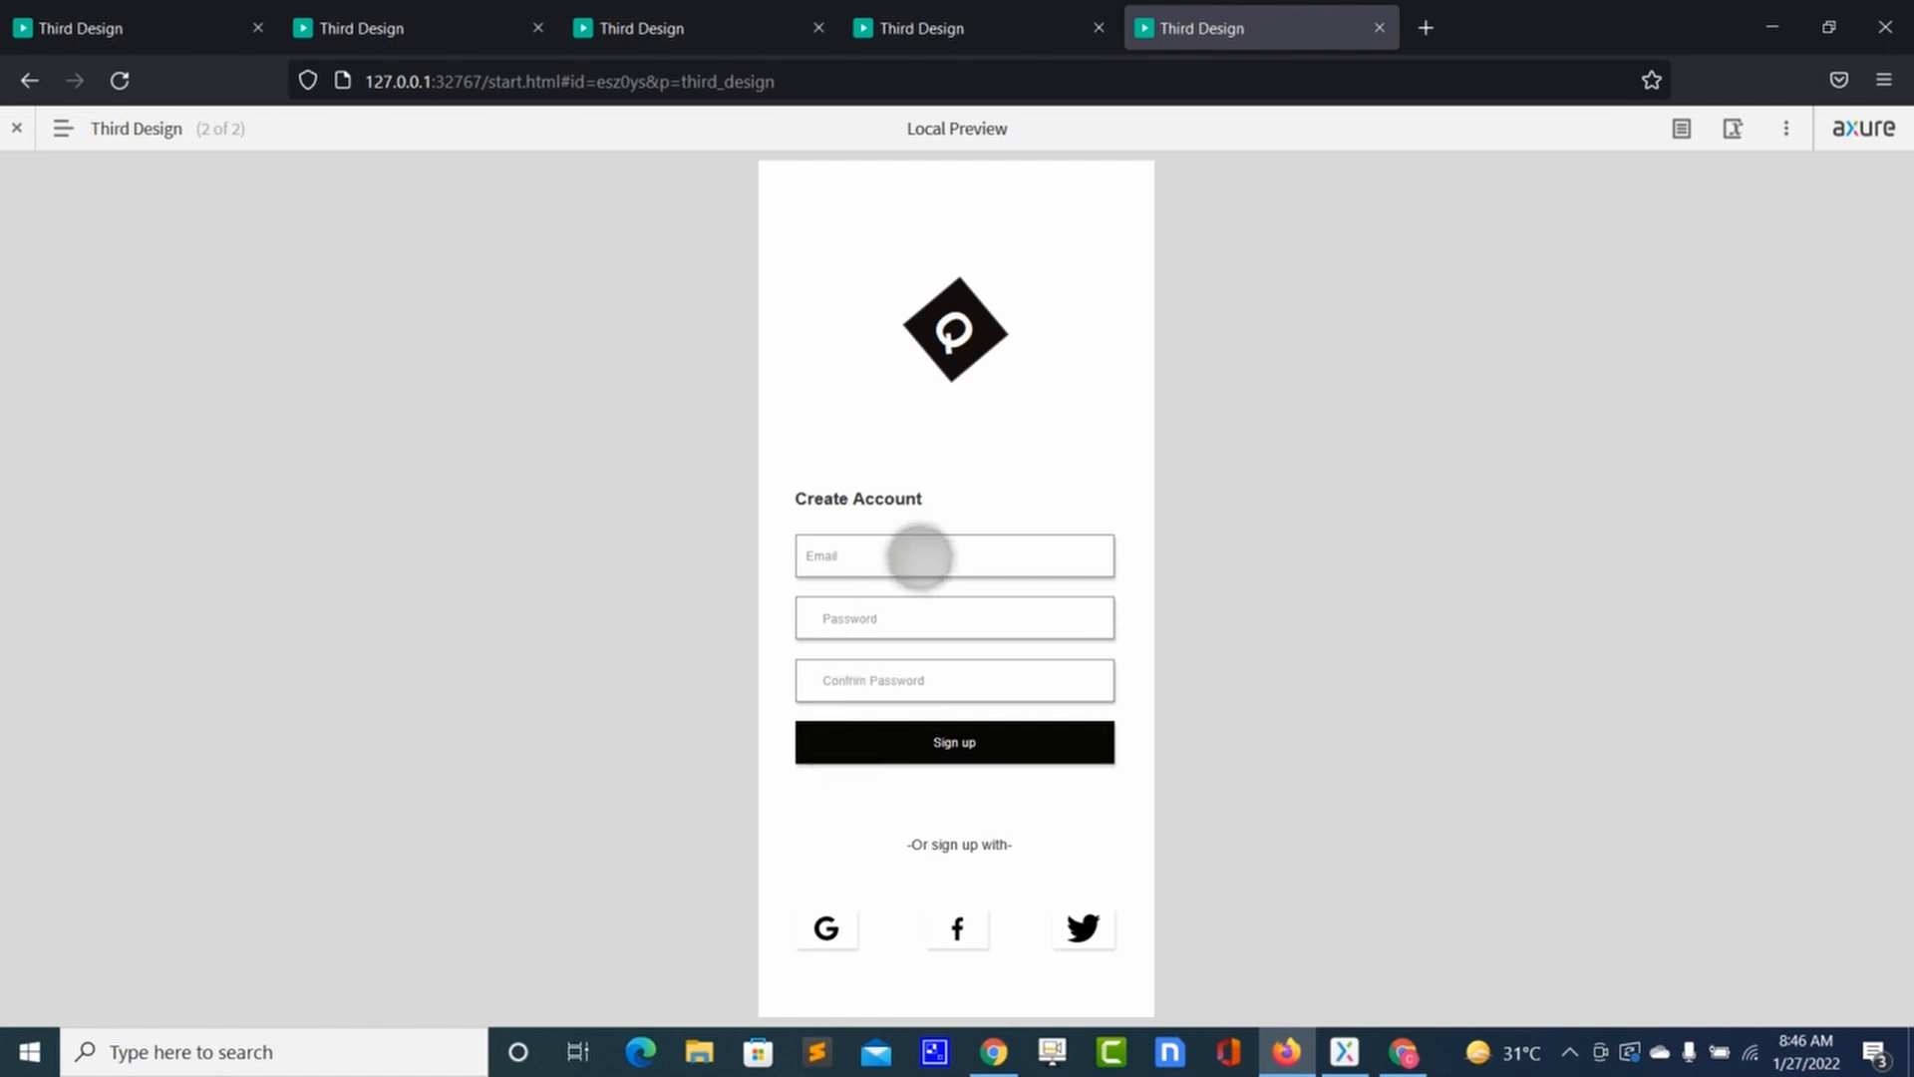
# Step: Test Sign up with the non-email entry '12334567u89', then reload the preview
pyautogui.click(919, 555)
pyautogui.write('12334567u89')
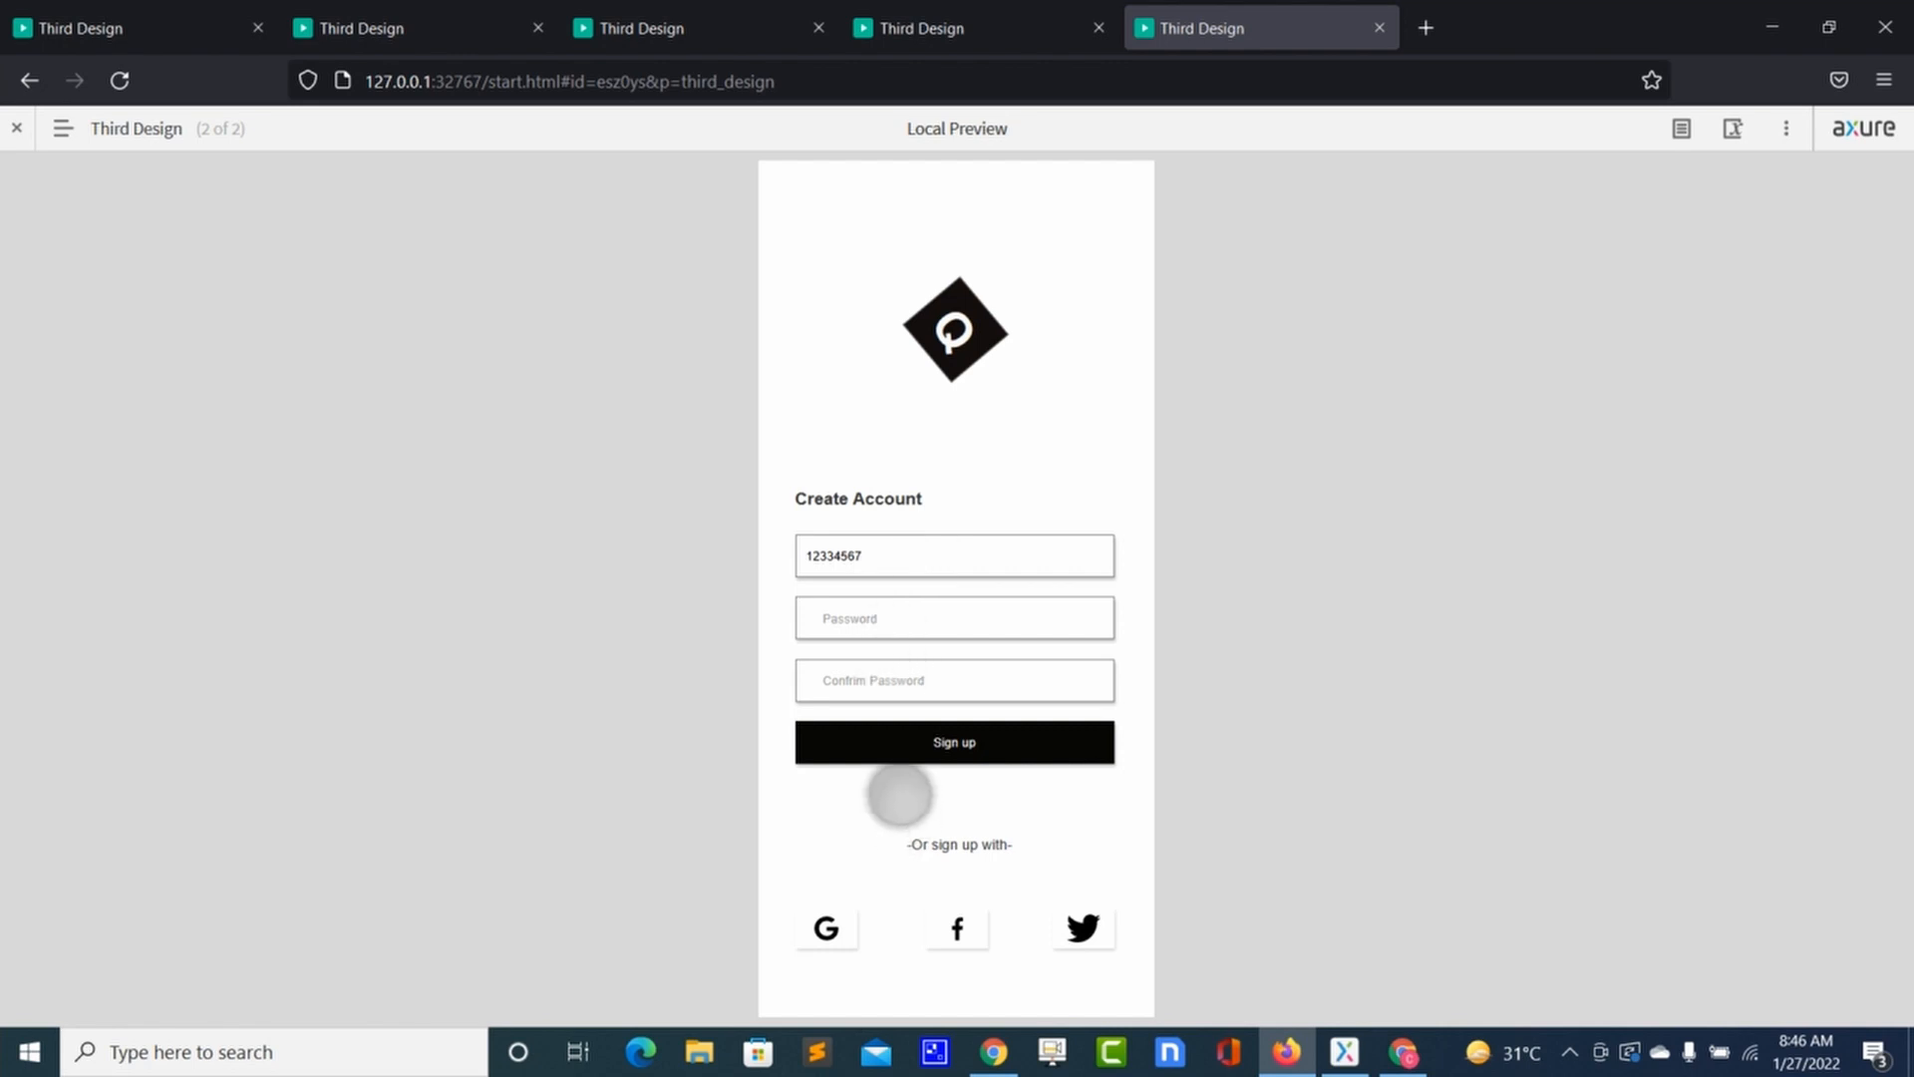
pyautogui.click(892, 750)
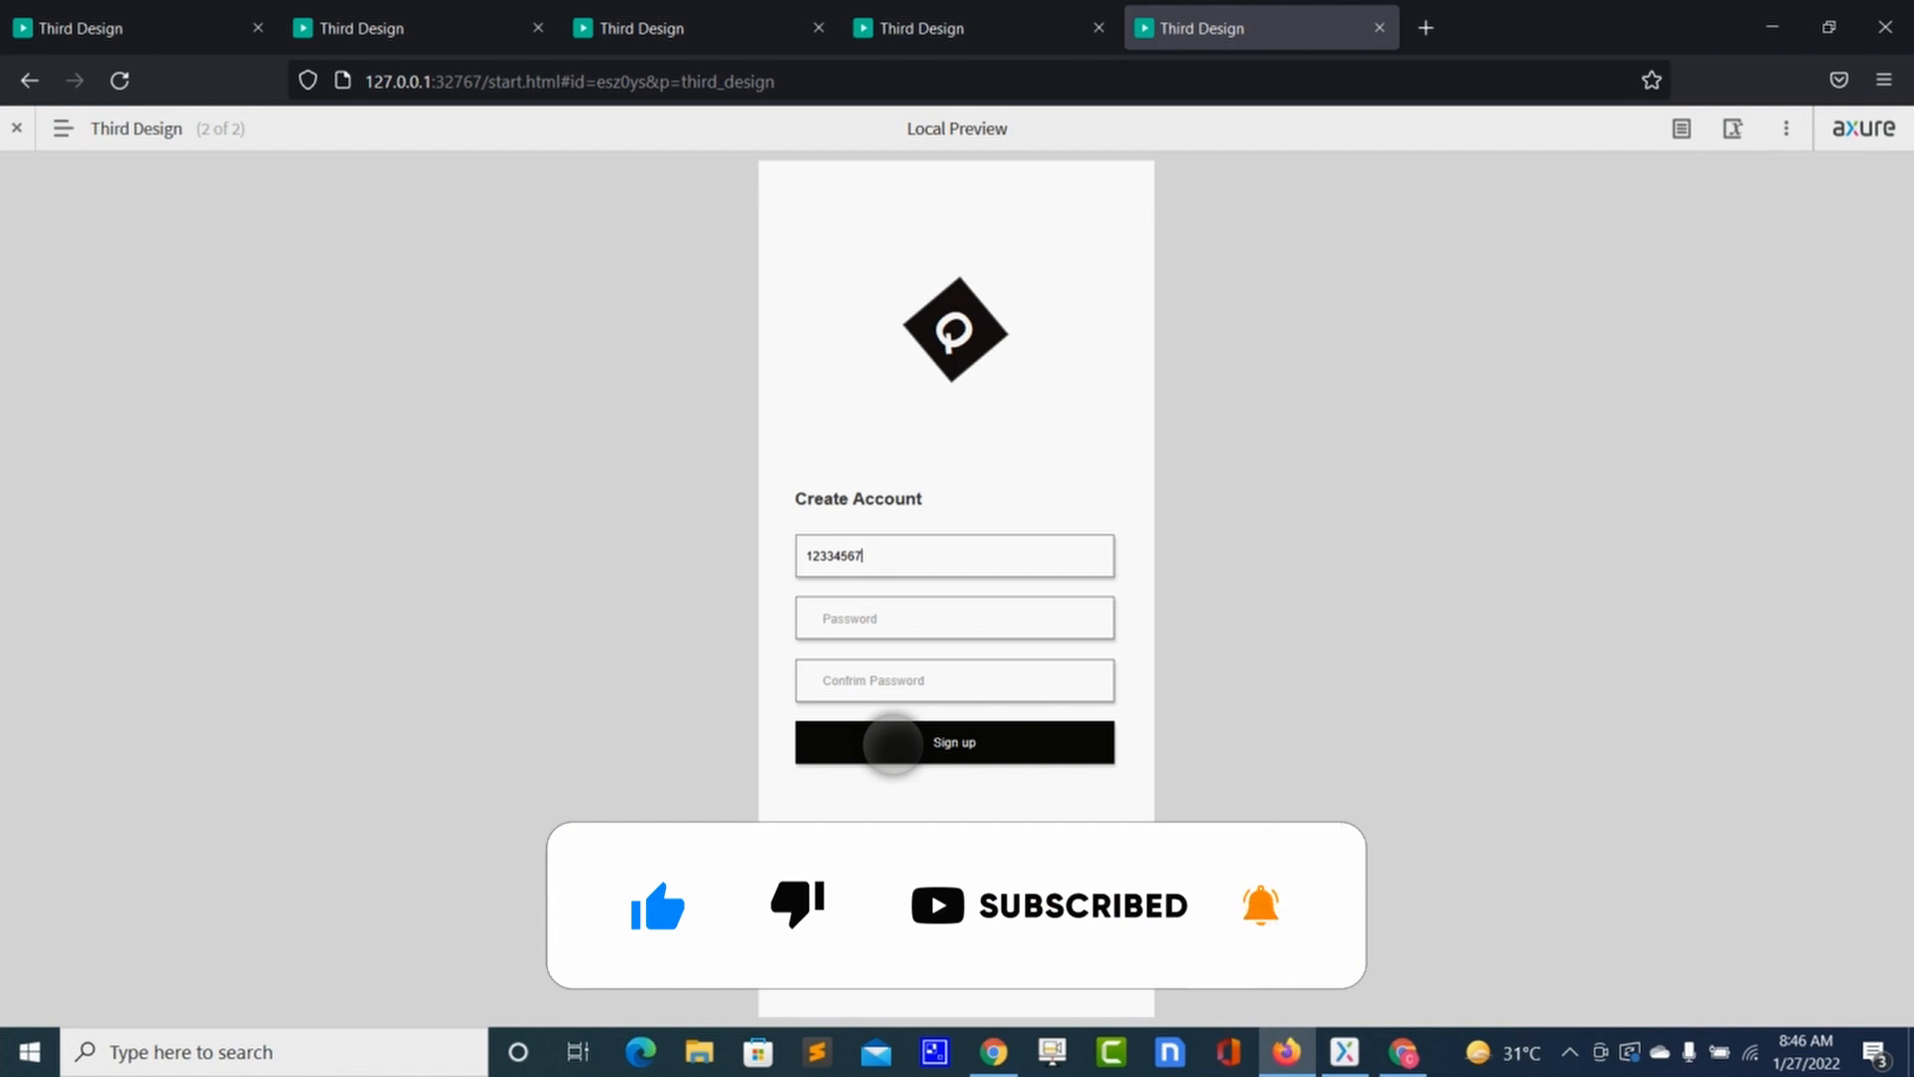
pyautogui.press('BackSpace')
pyautogui.press('BackSpace')
pyautogui.press('BackSpace')
pyautogui.press('BackSpace')
pyautogui.click(120, 80)
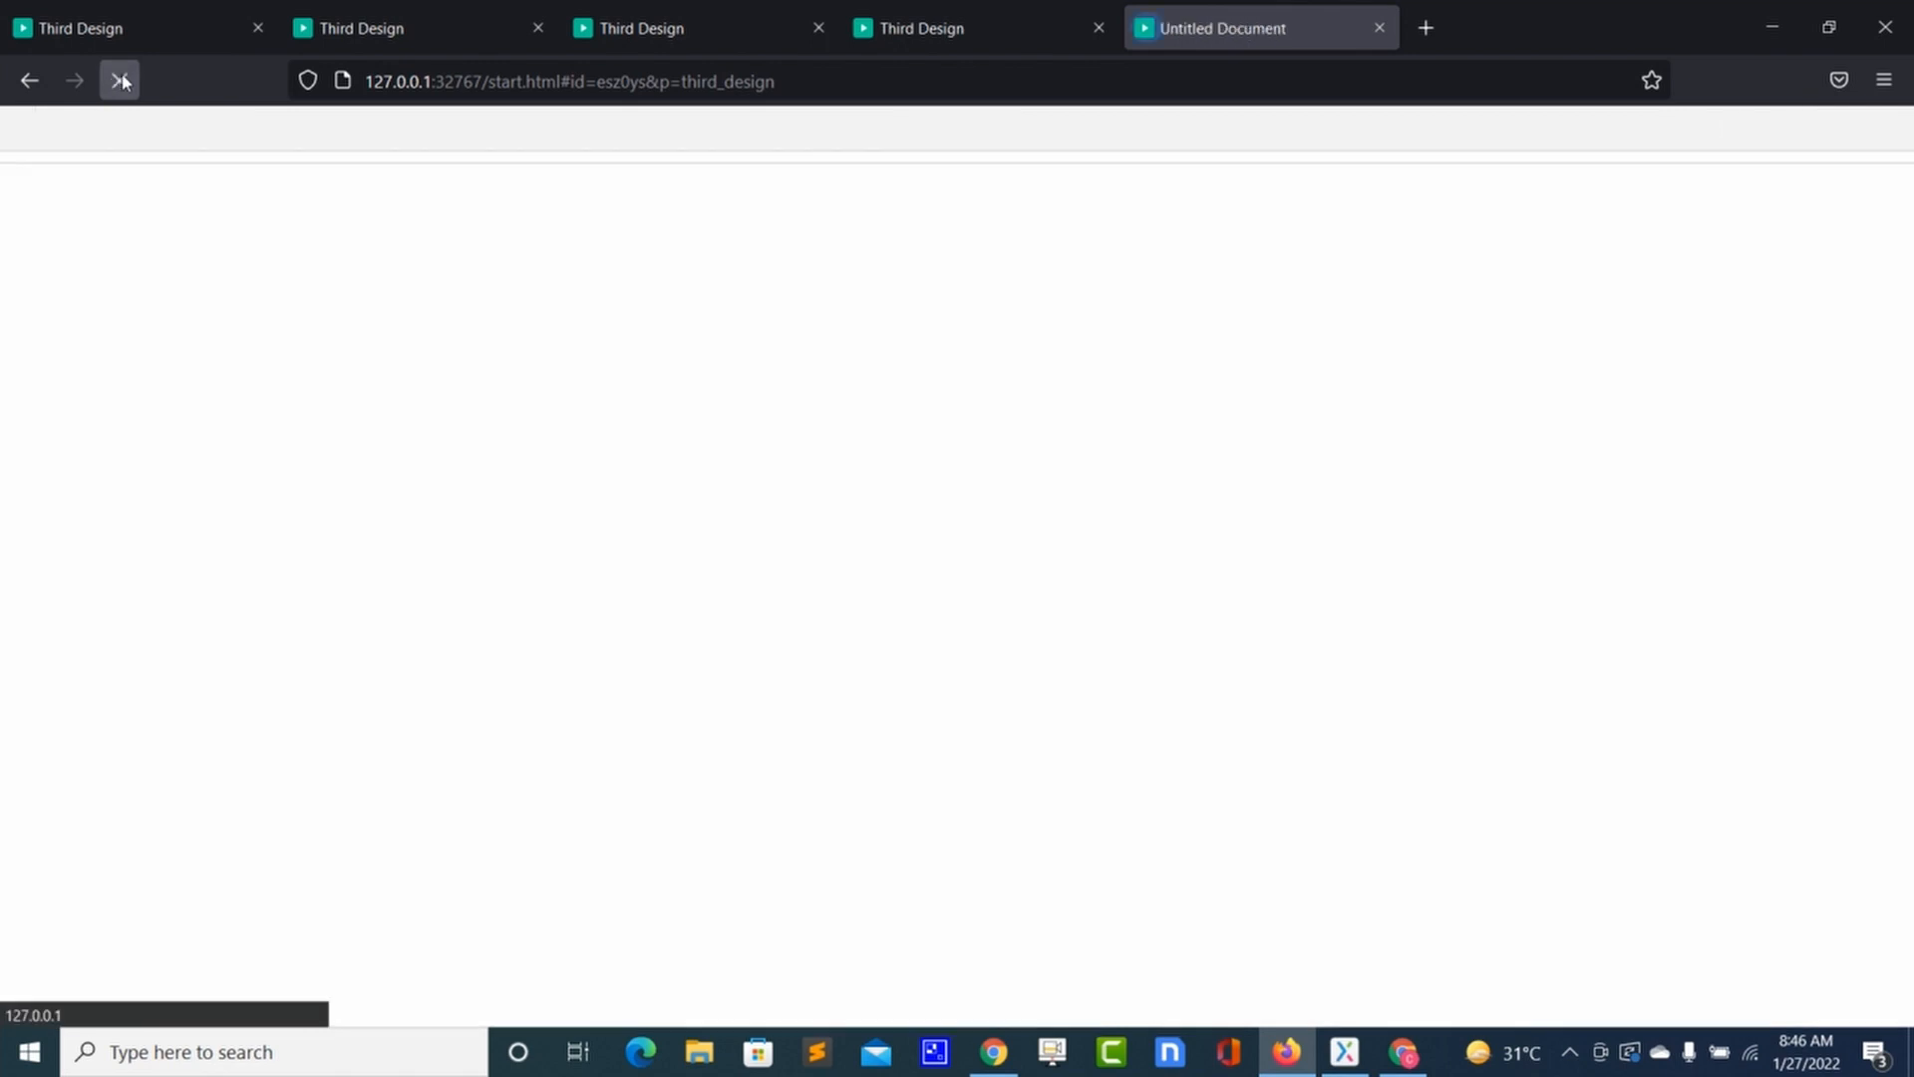
# Step: Test Sign up with 'ertgyhjkxcvbnm', reload, enter the allowed e-mail, and return to Axure
pyautogui.click(839, 571)
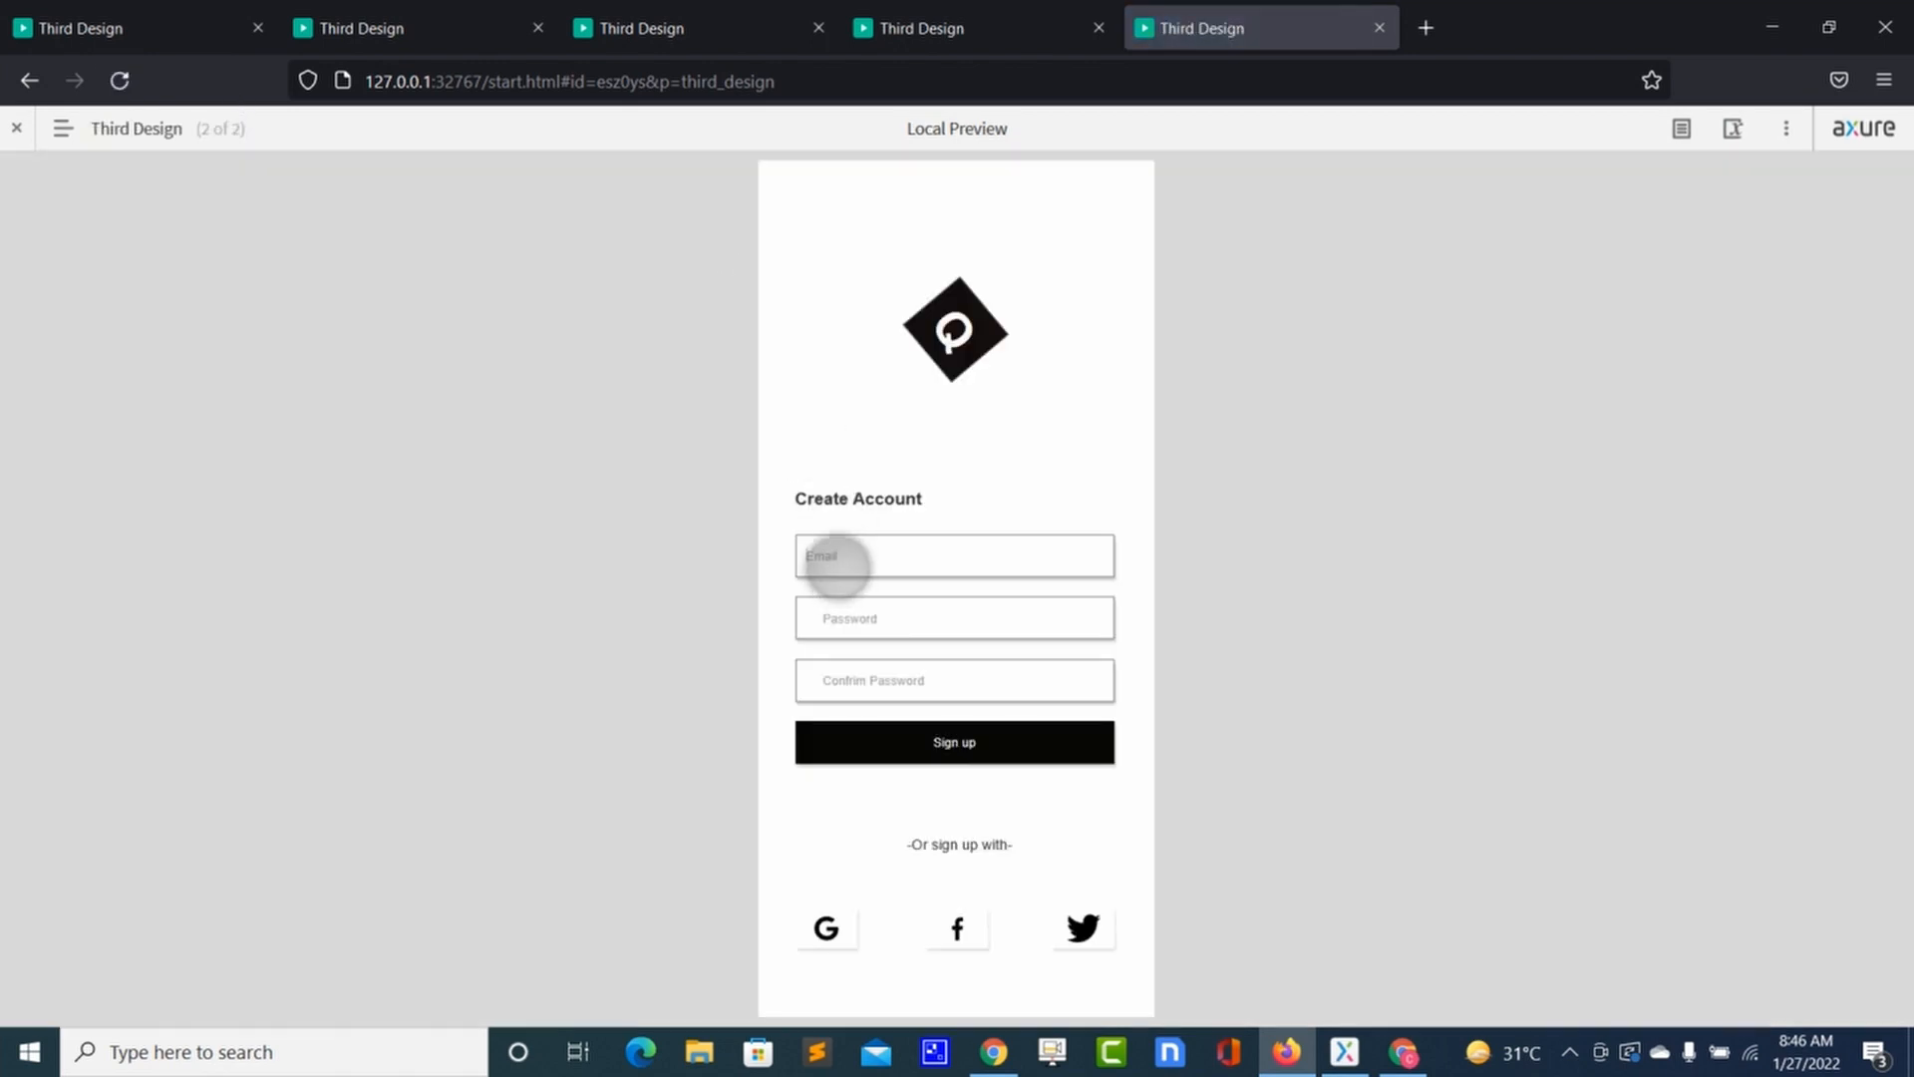
pyautogui.write('ertgyhjkxcvbnm')
pyautogui.click(836, 741)
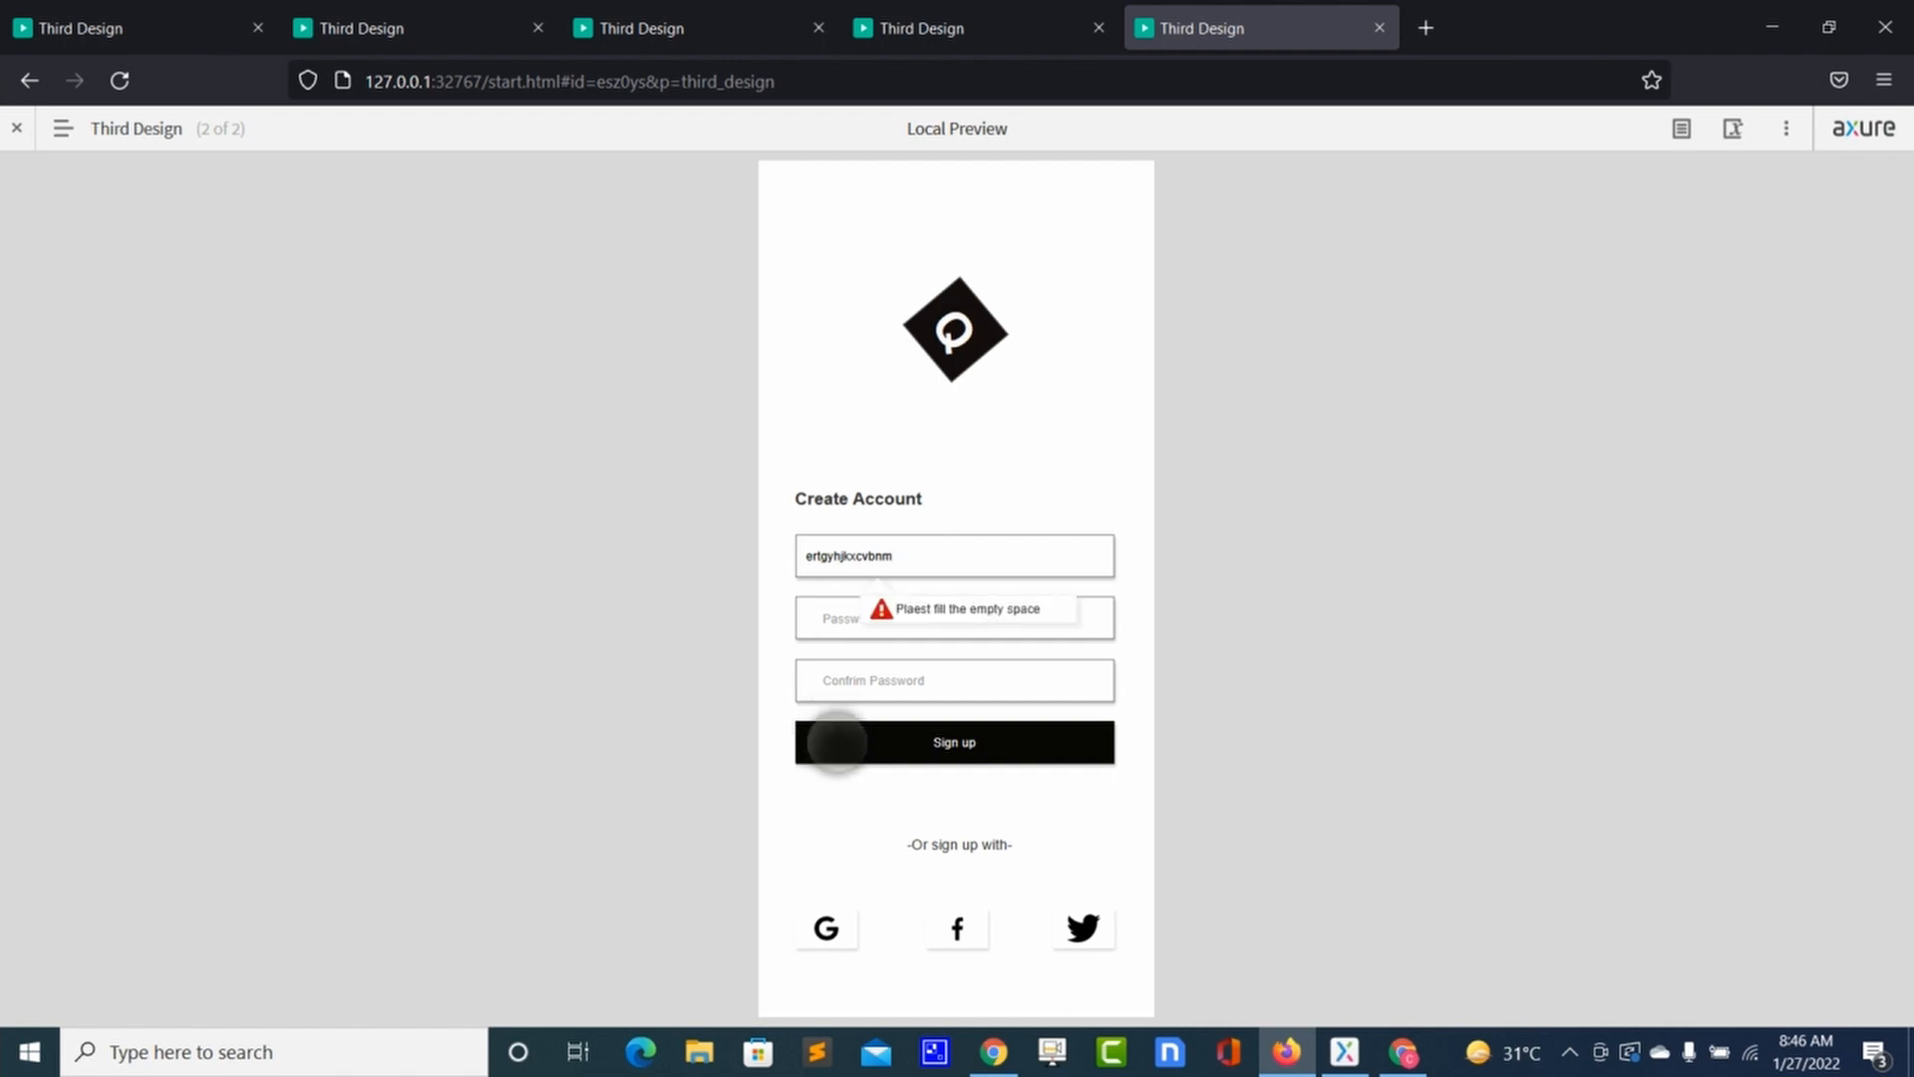
pyautogui.click(119, 80)
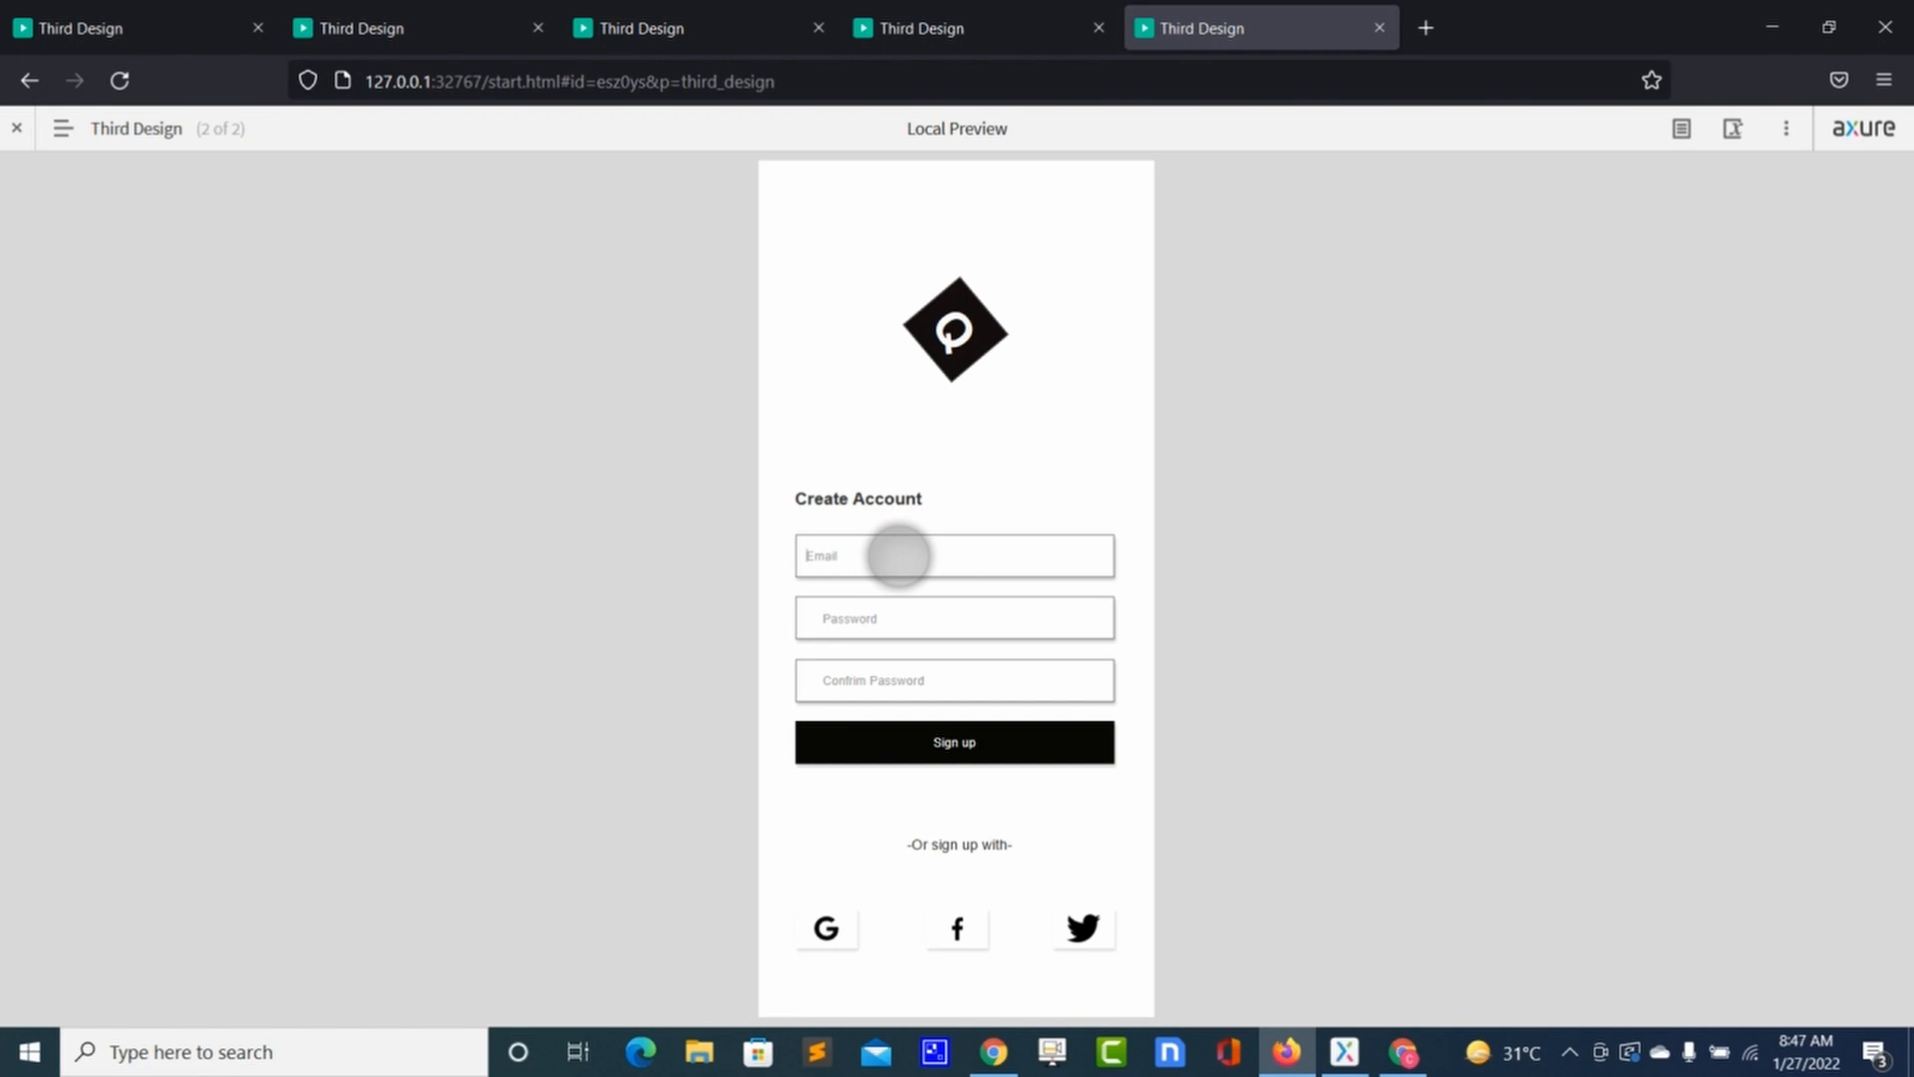
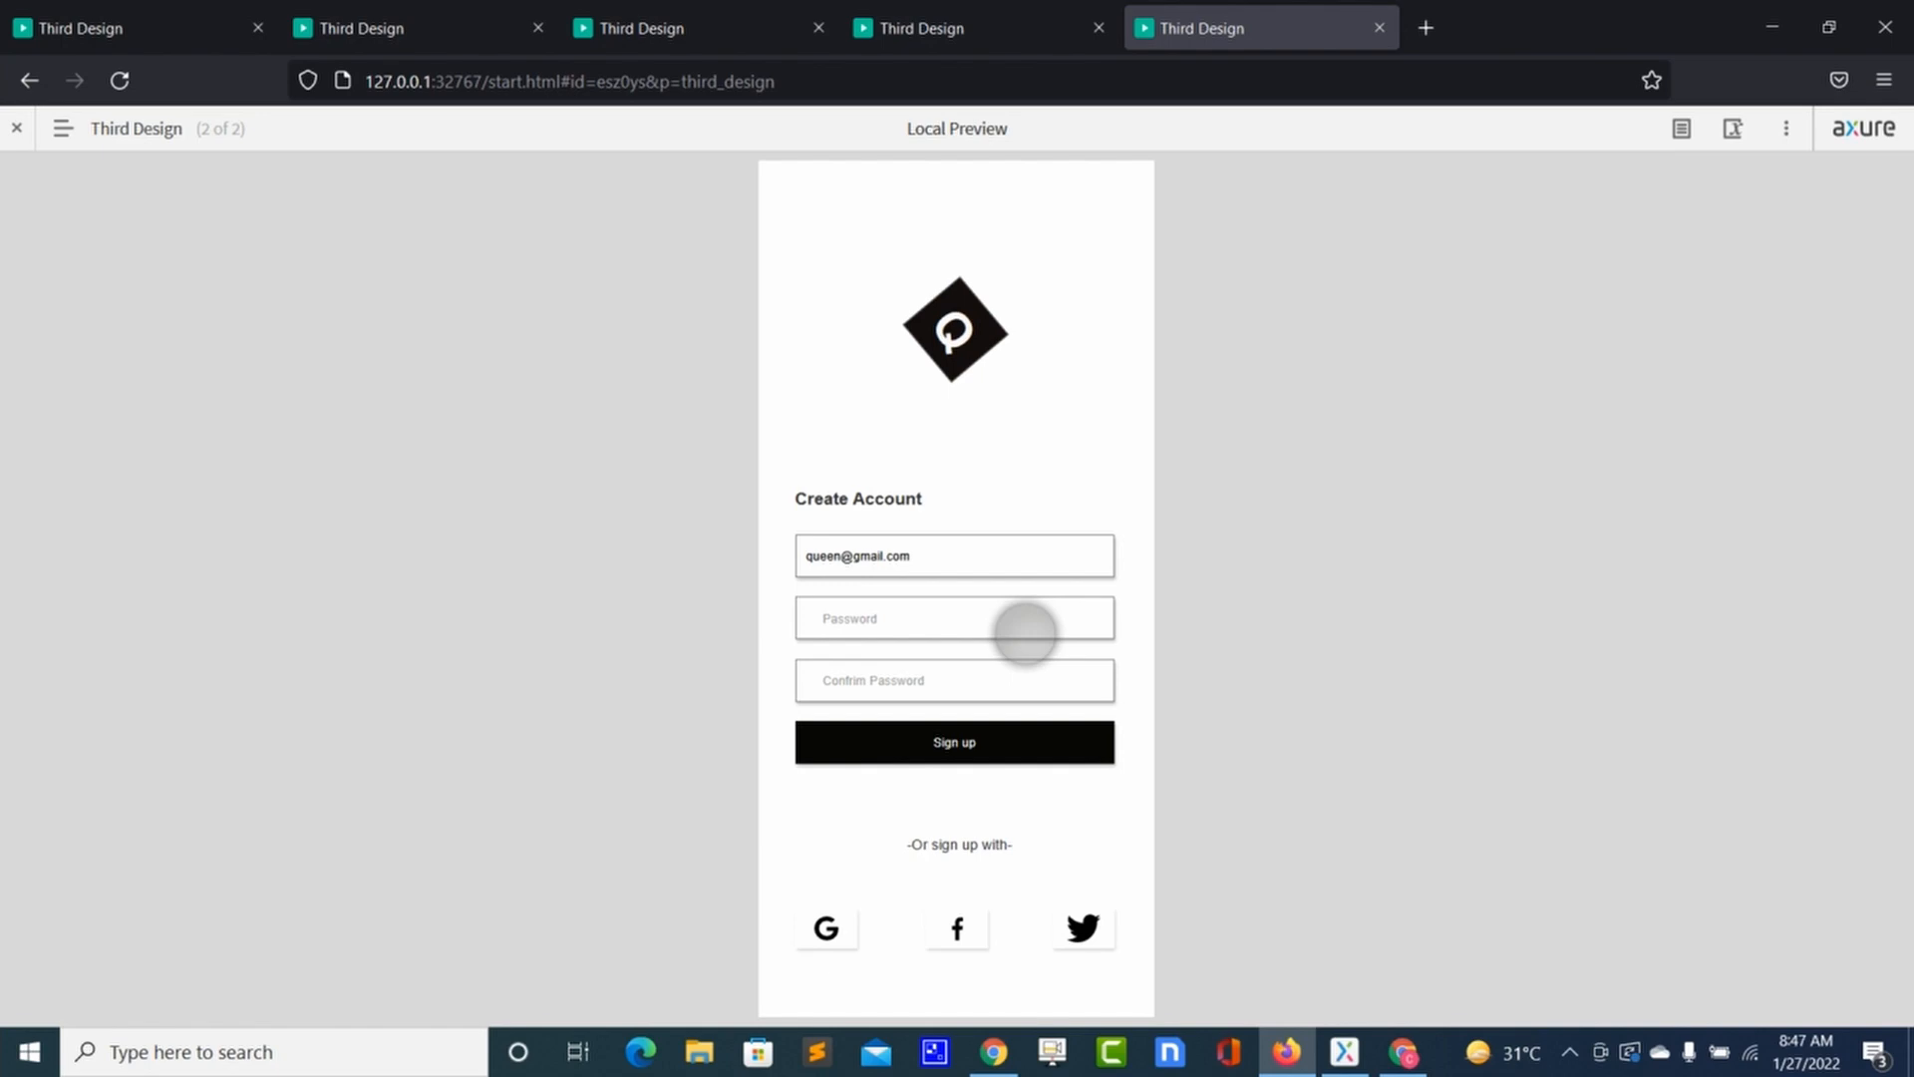
pyautogui.hotkey('alt', 'Tab')
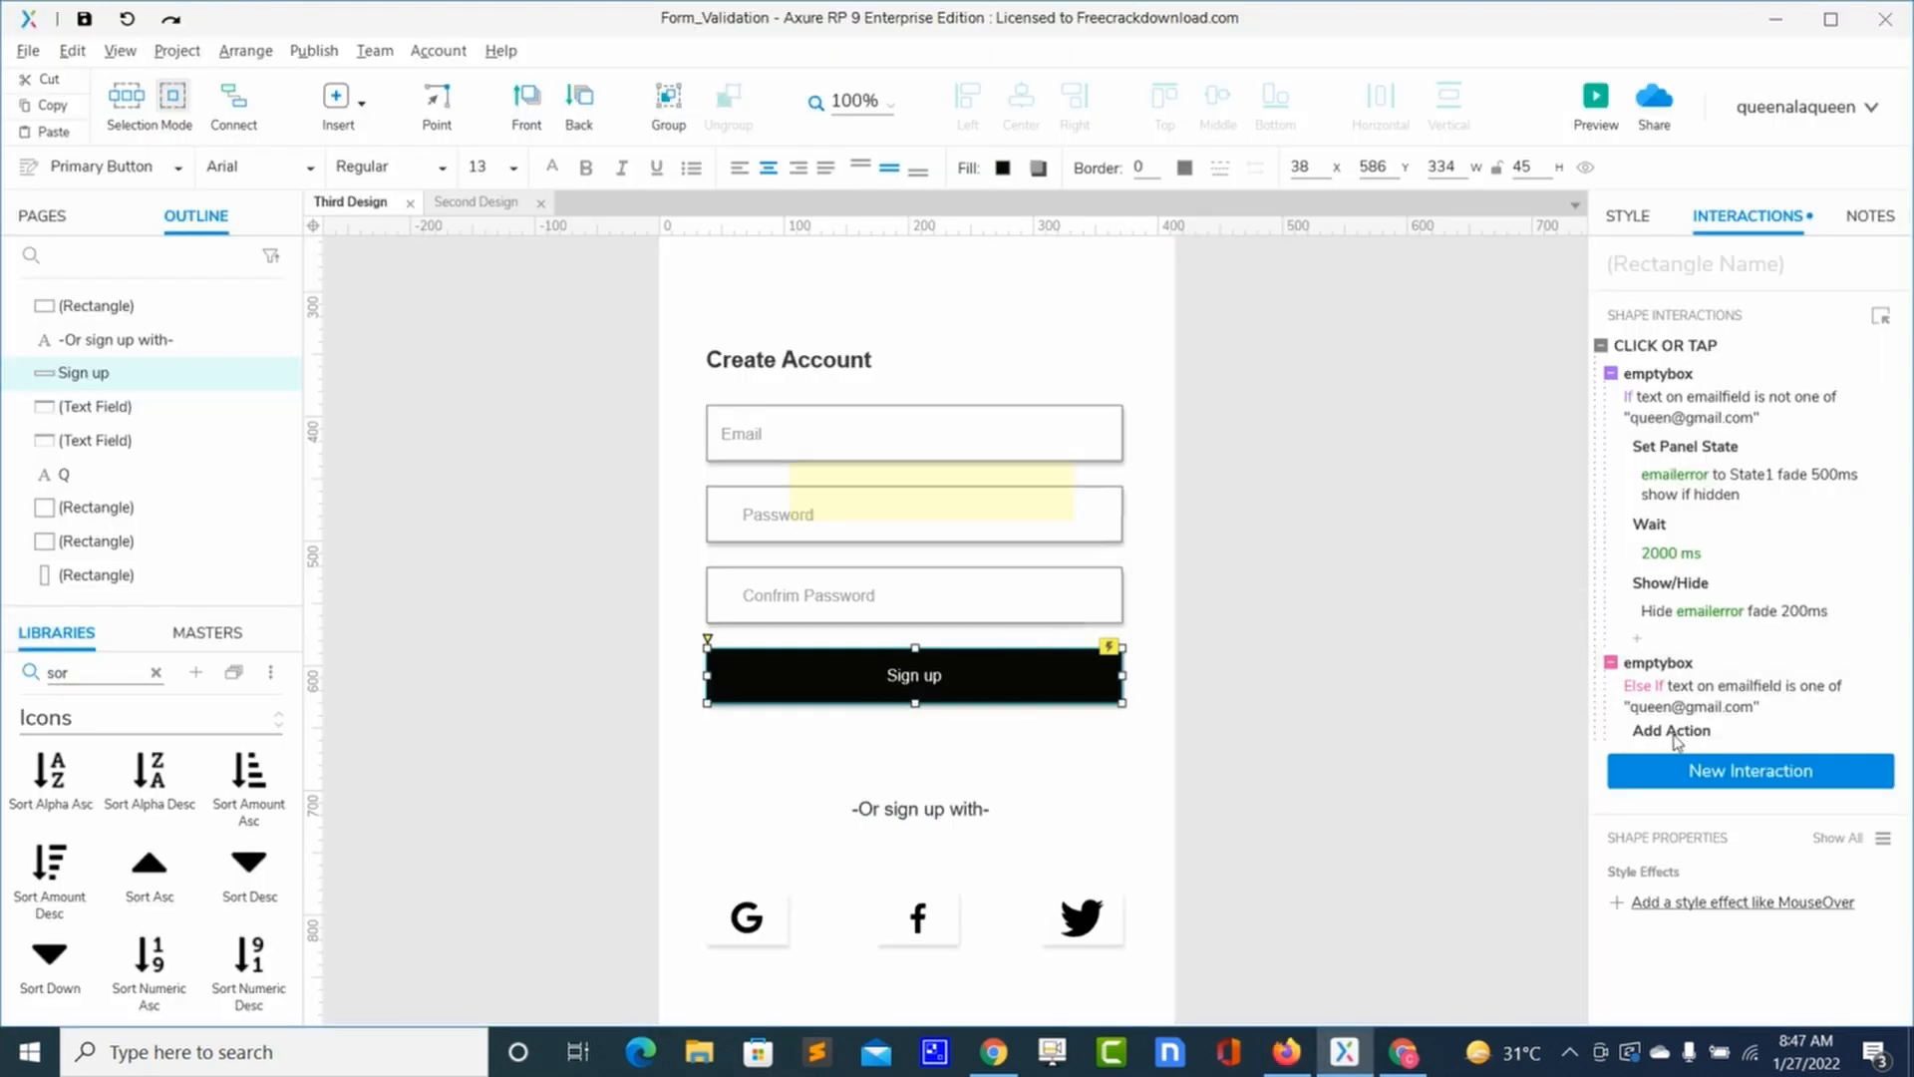
# Step: Add an Open Link action to Second Design under the Else If case, then preview the form
pyautogui.click(1673, 733)
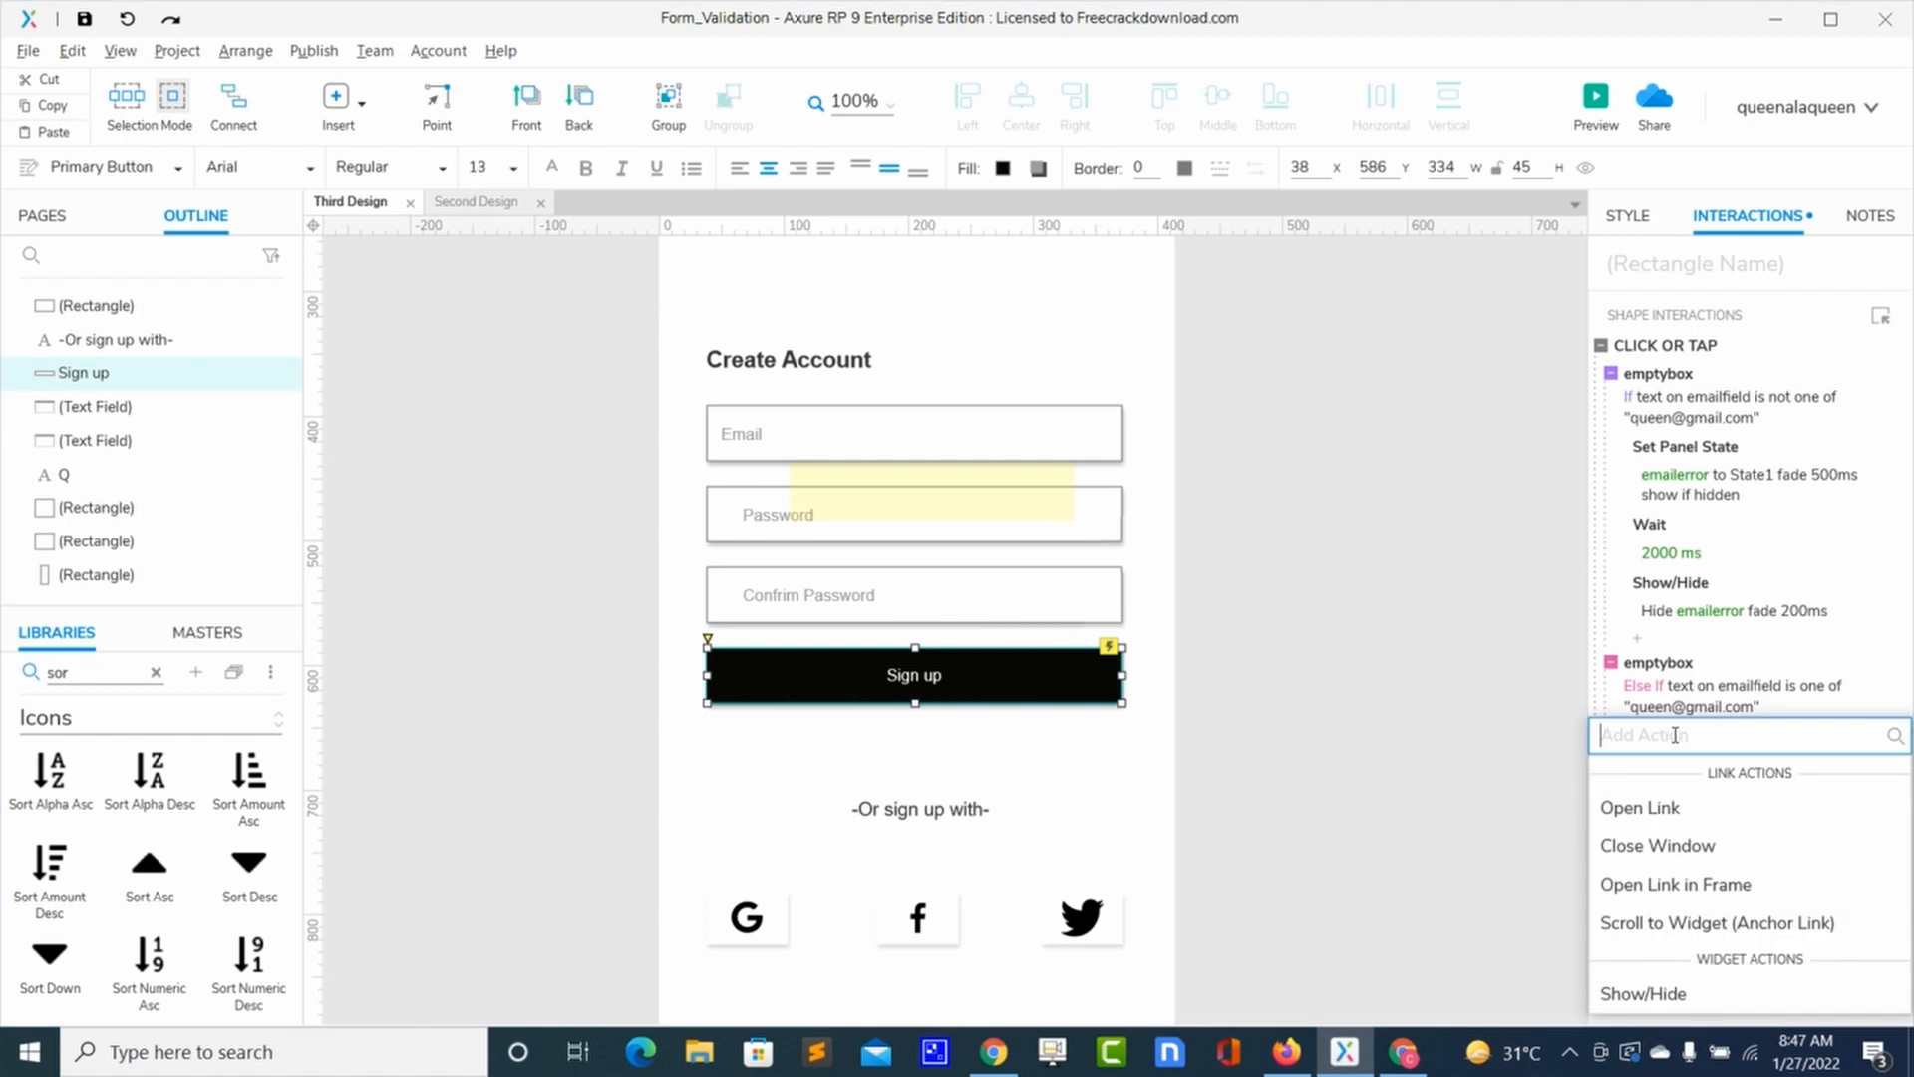
pyautogui.click(1629, 807)
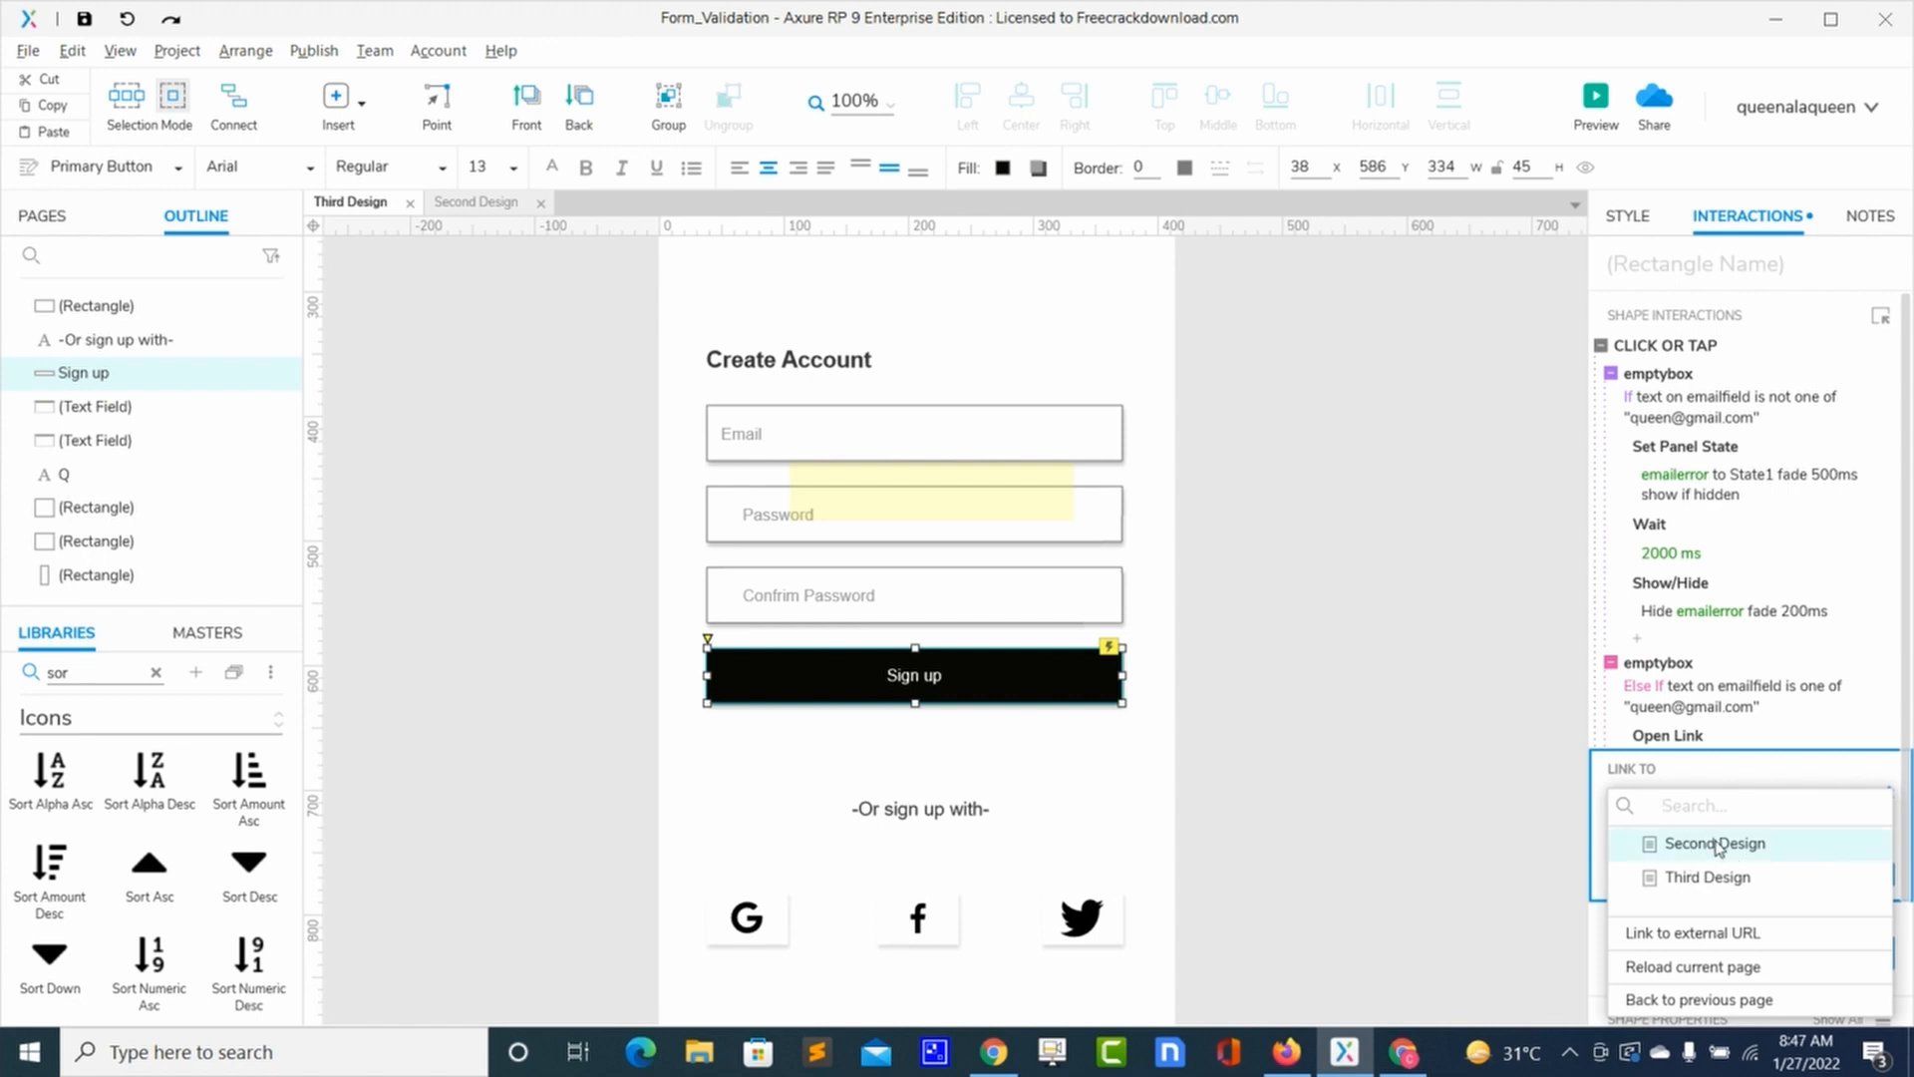
pyautogui.click(1717, 845)
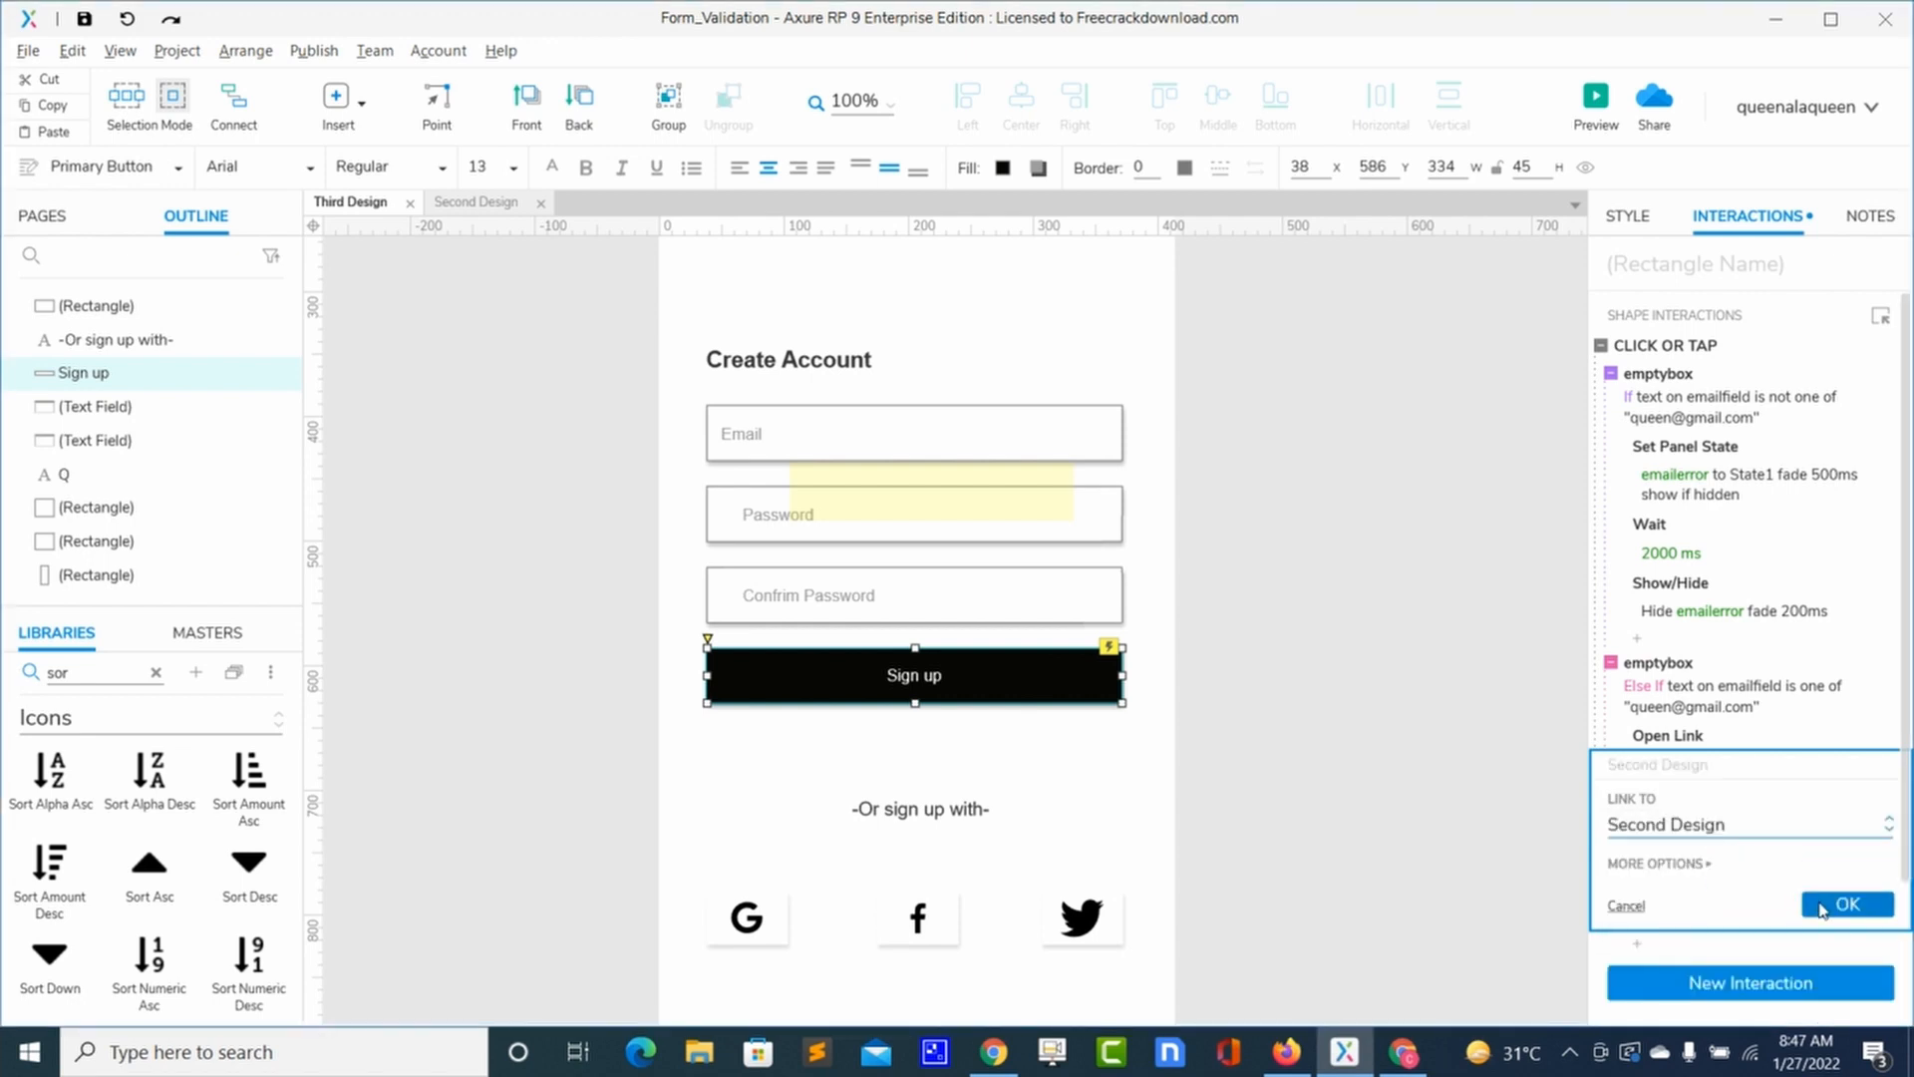
pyautogui.click(1815, 904)
pyautogui.click(1401, 499)
pyautogui.click(1596, 96)
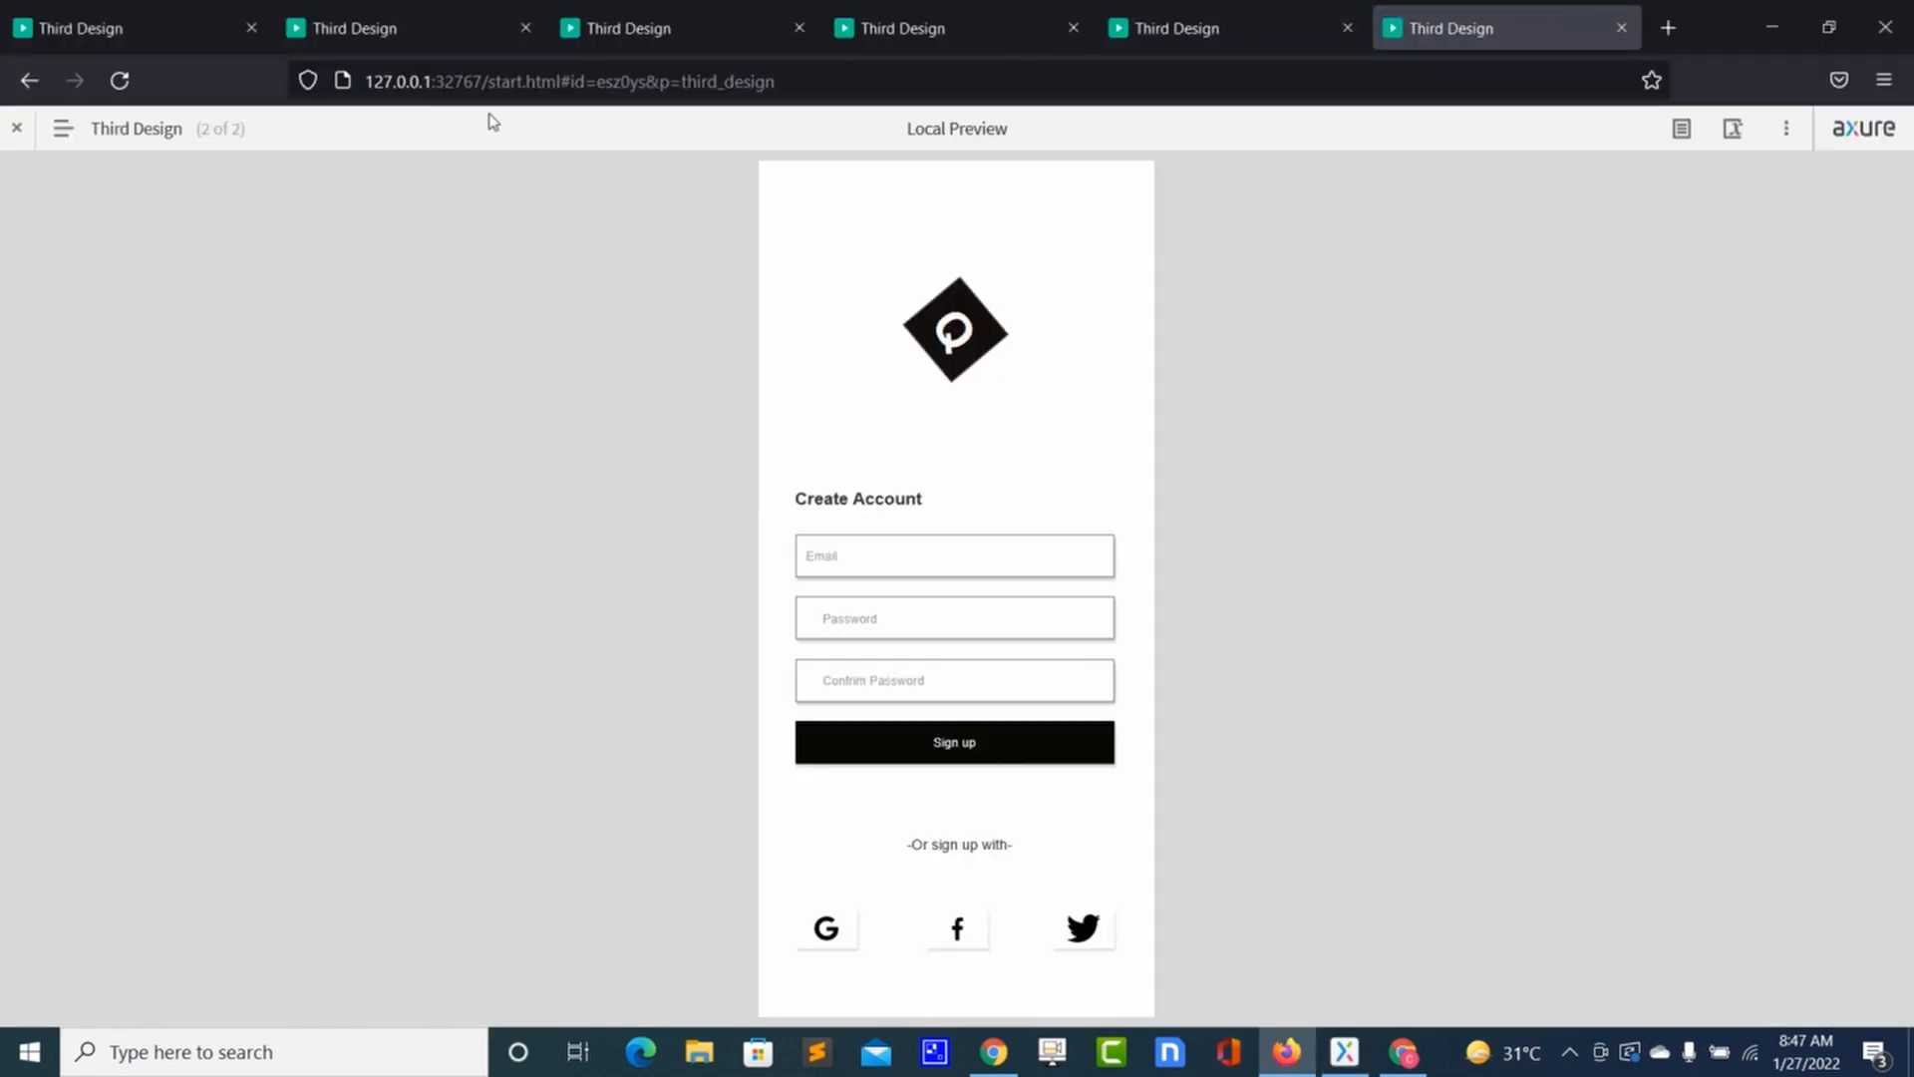
# Step: Reload the preview and sign up with the allowed e-mail address to test the link
pyautogui.click(118, 80)
pyautogui.click(909, 562)
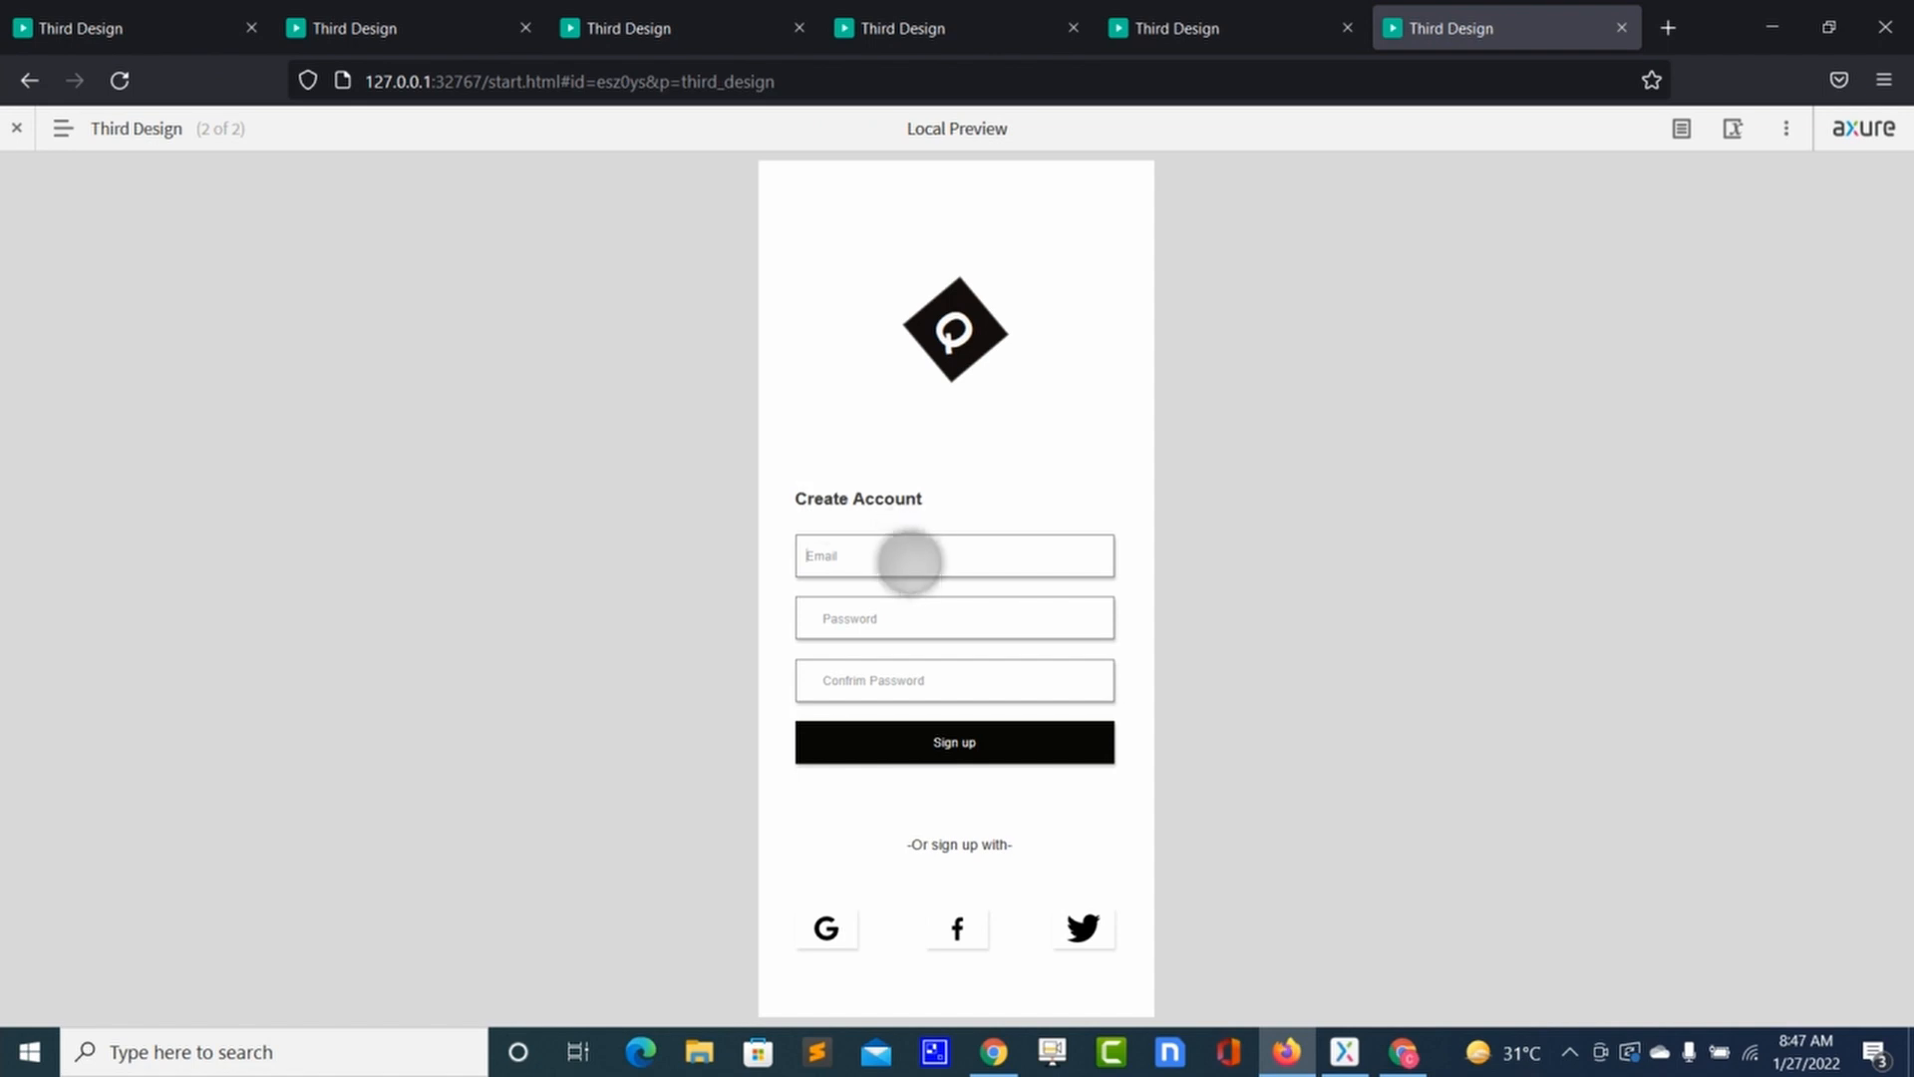
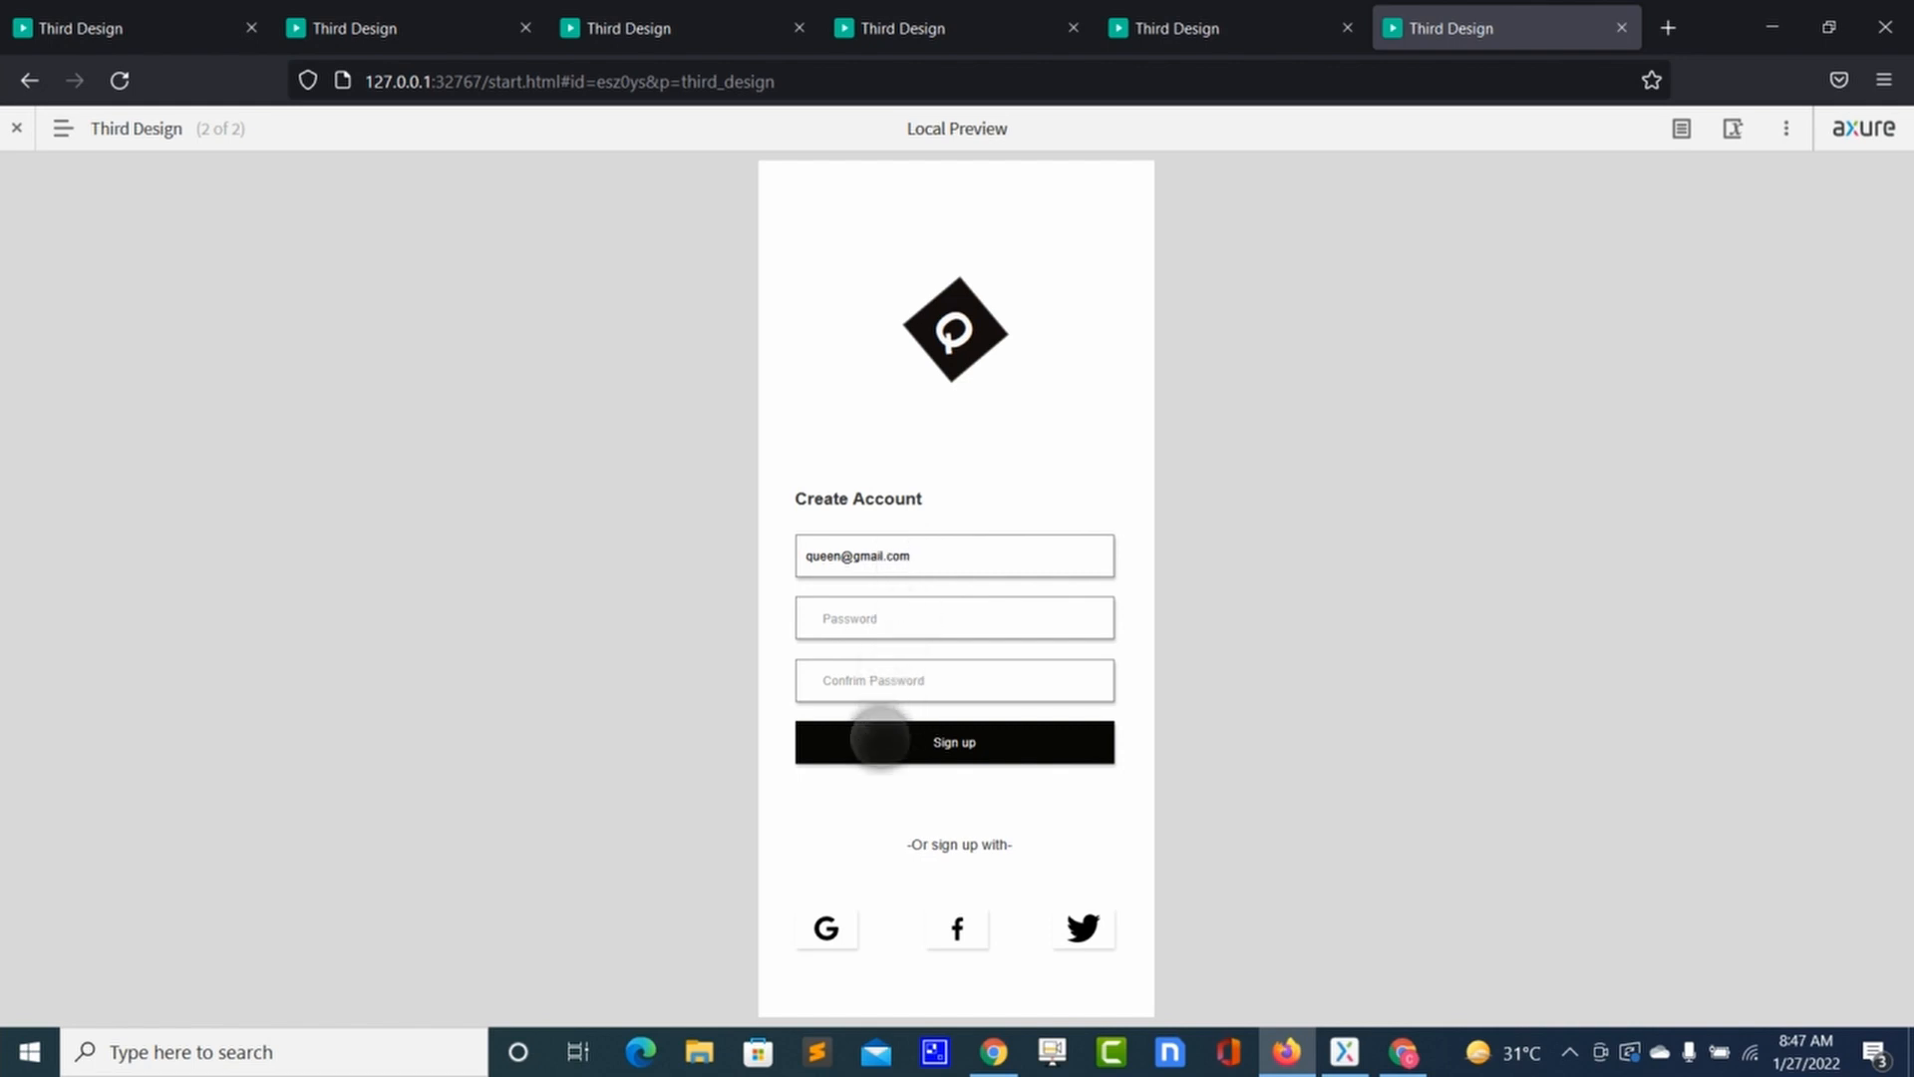
pyautogui.click(880, 738)
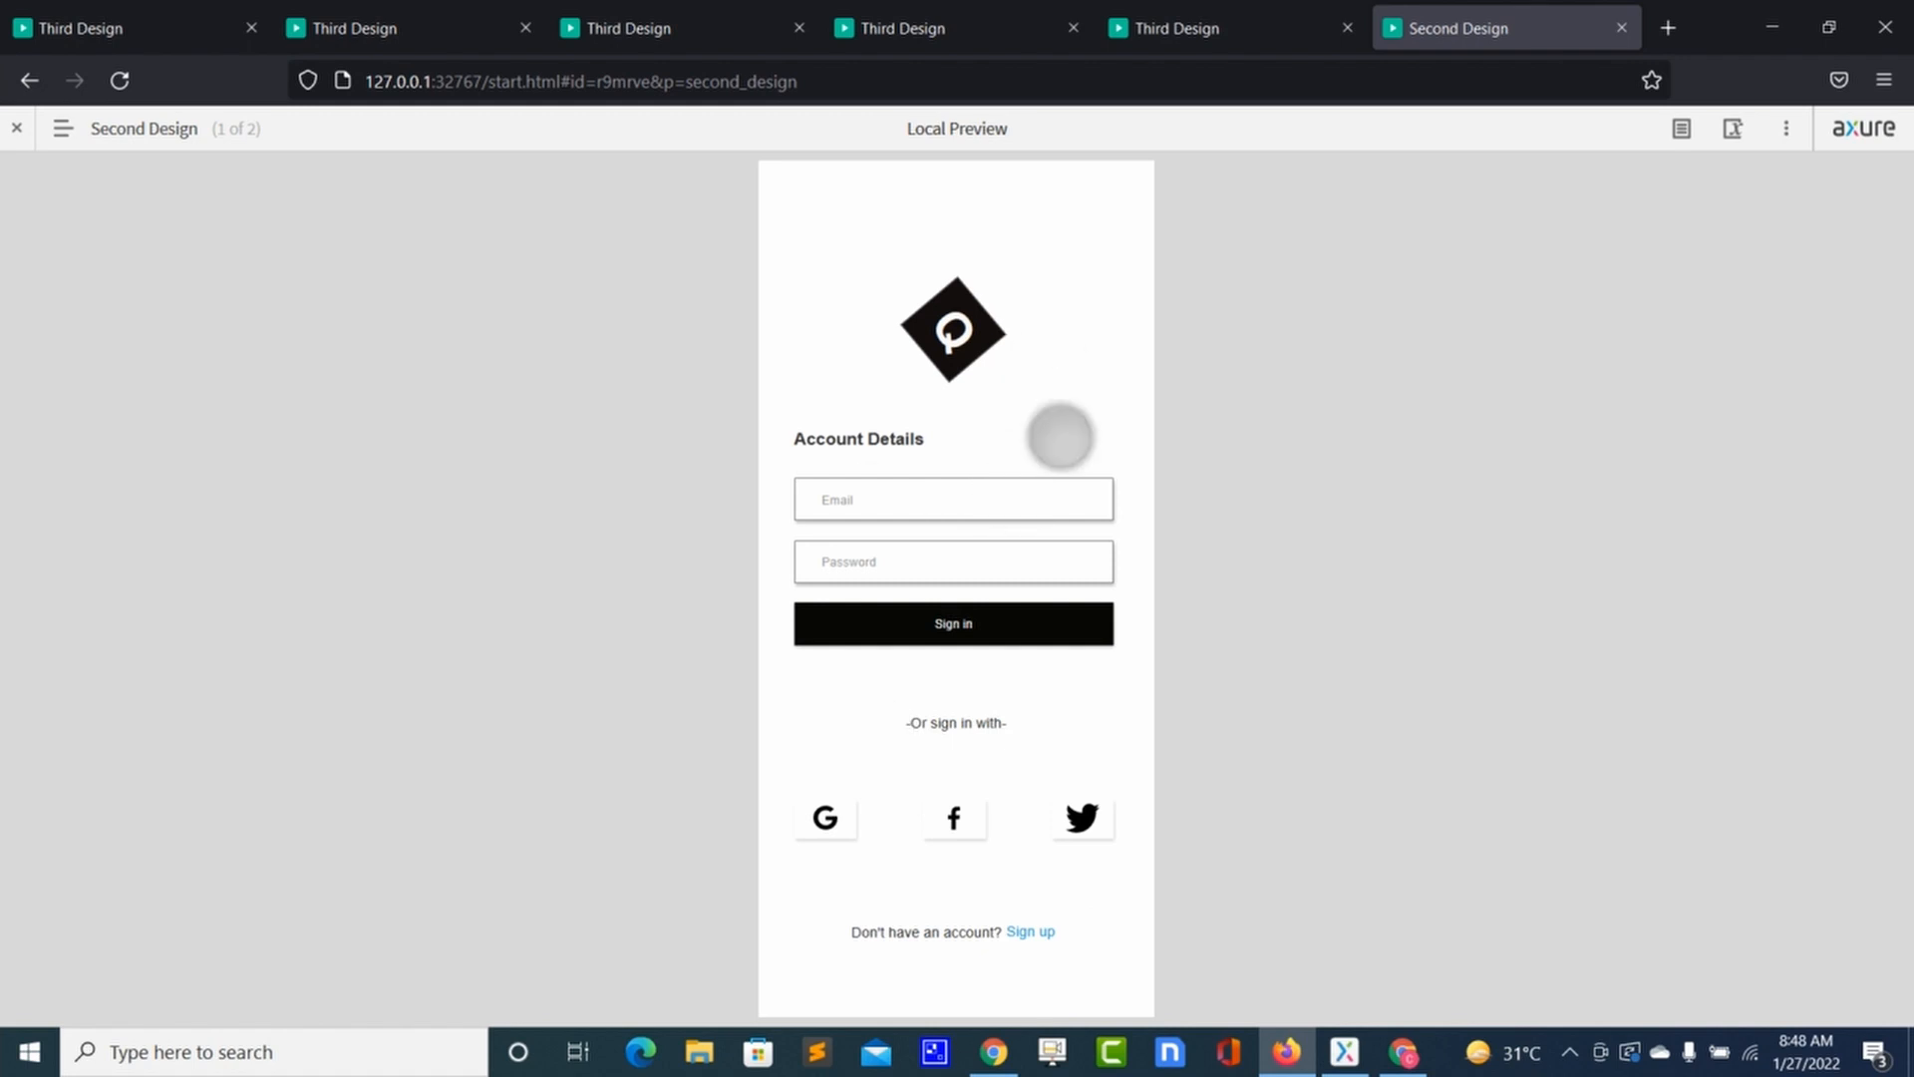
# Step: Return to Axure and select the Sign up button to view its interactions
pyautogui.hotkey('alt', 'Tab')
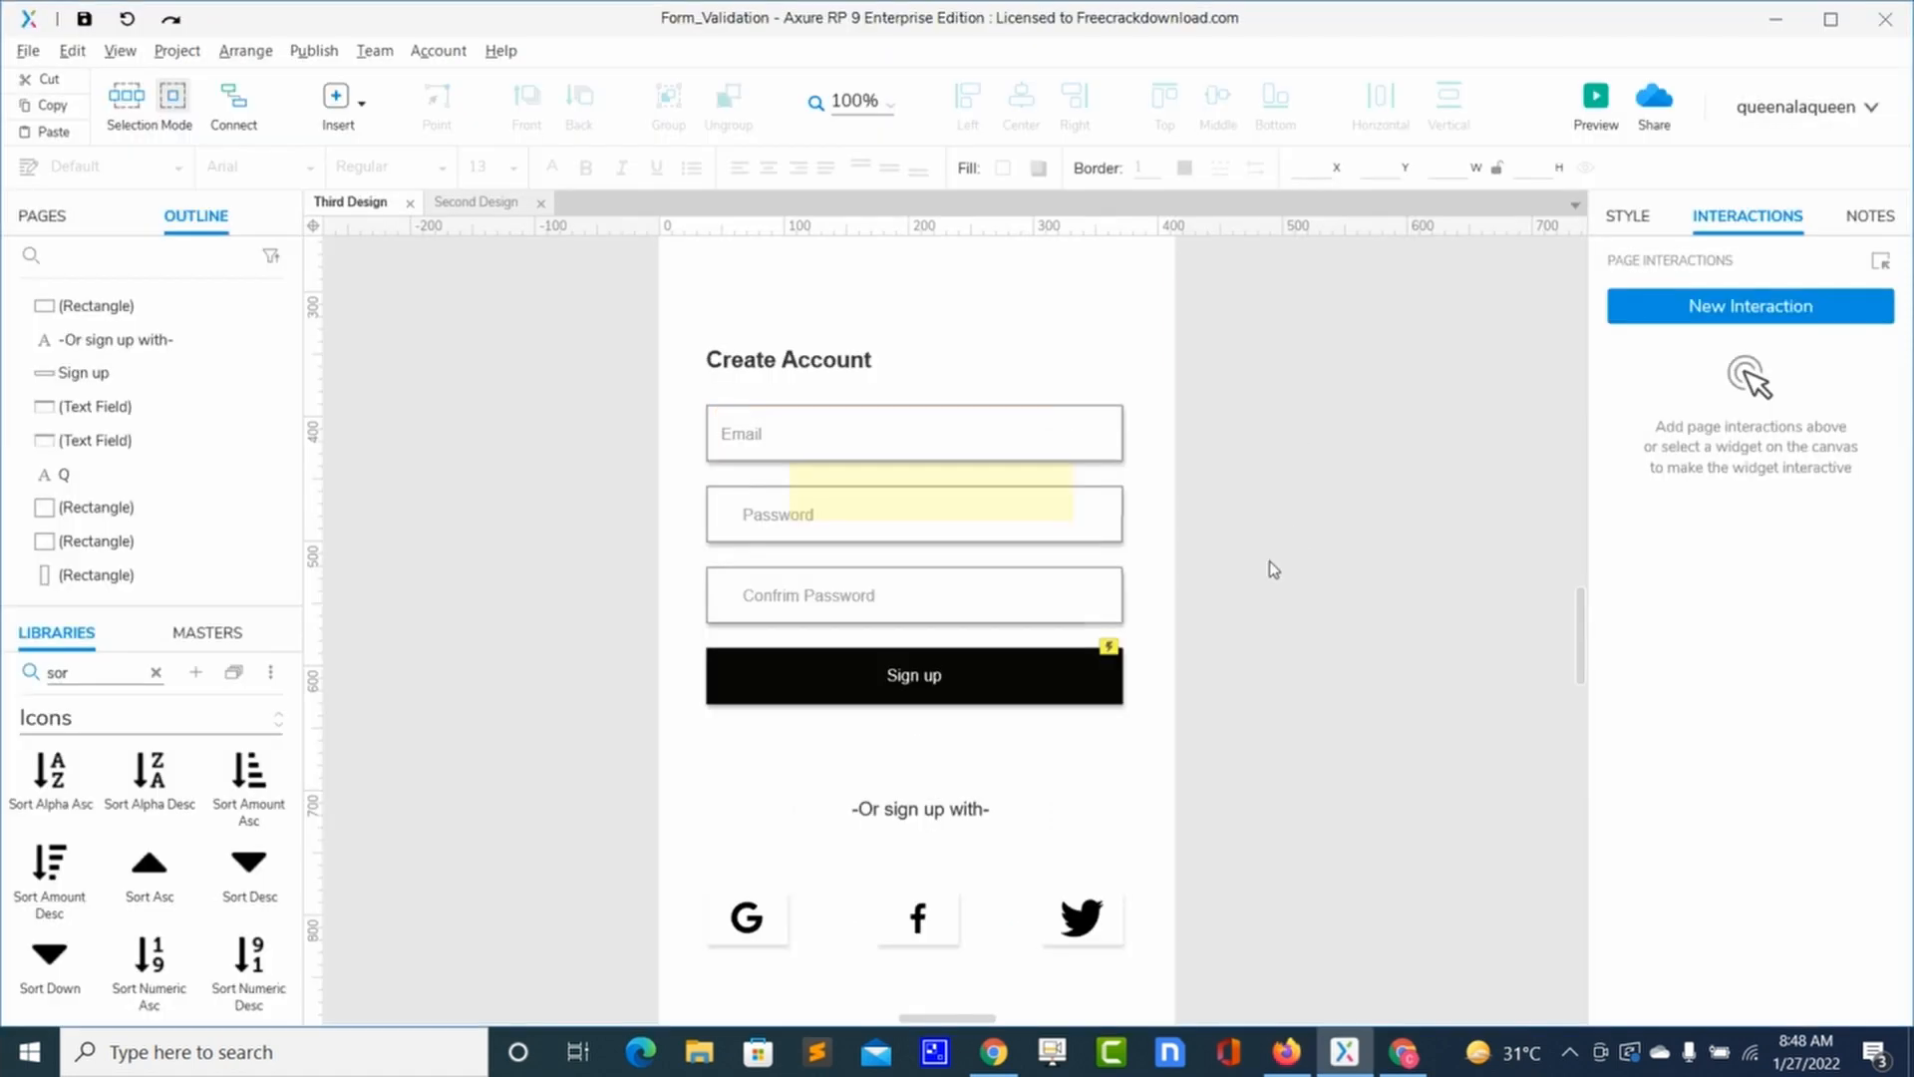
pyautogui.hotkey('alt', 'Tab')
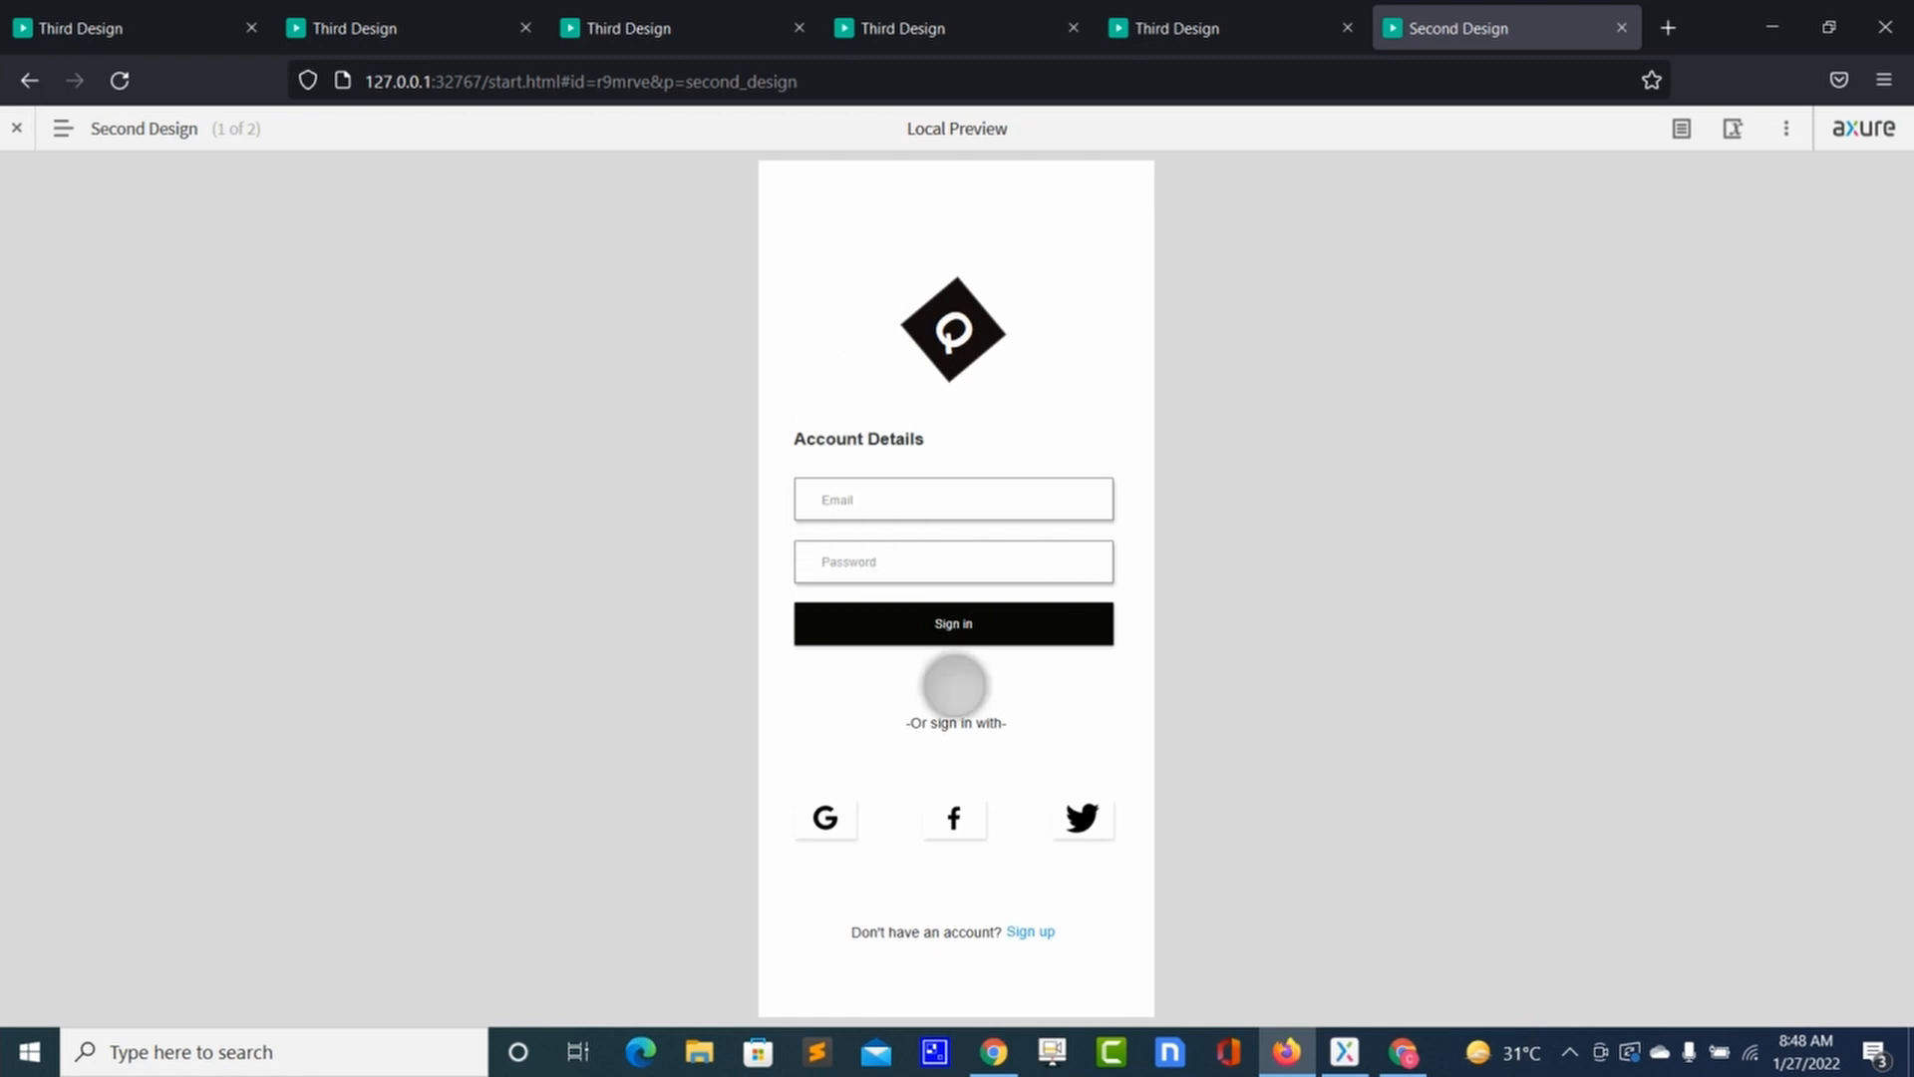
pyautogui.hotkey('alt', 'Tab')
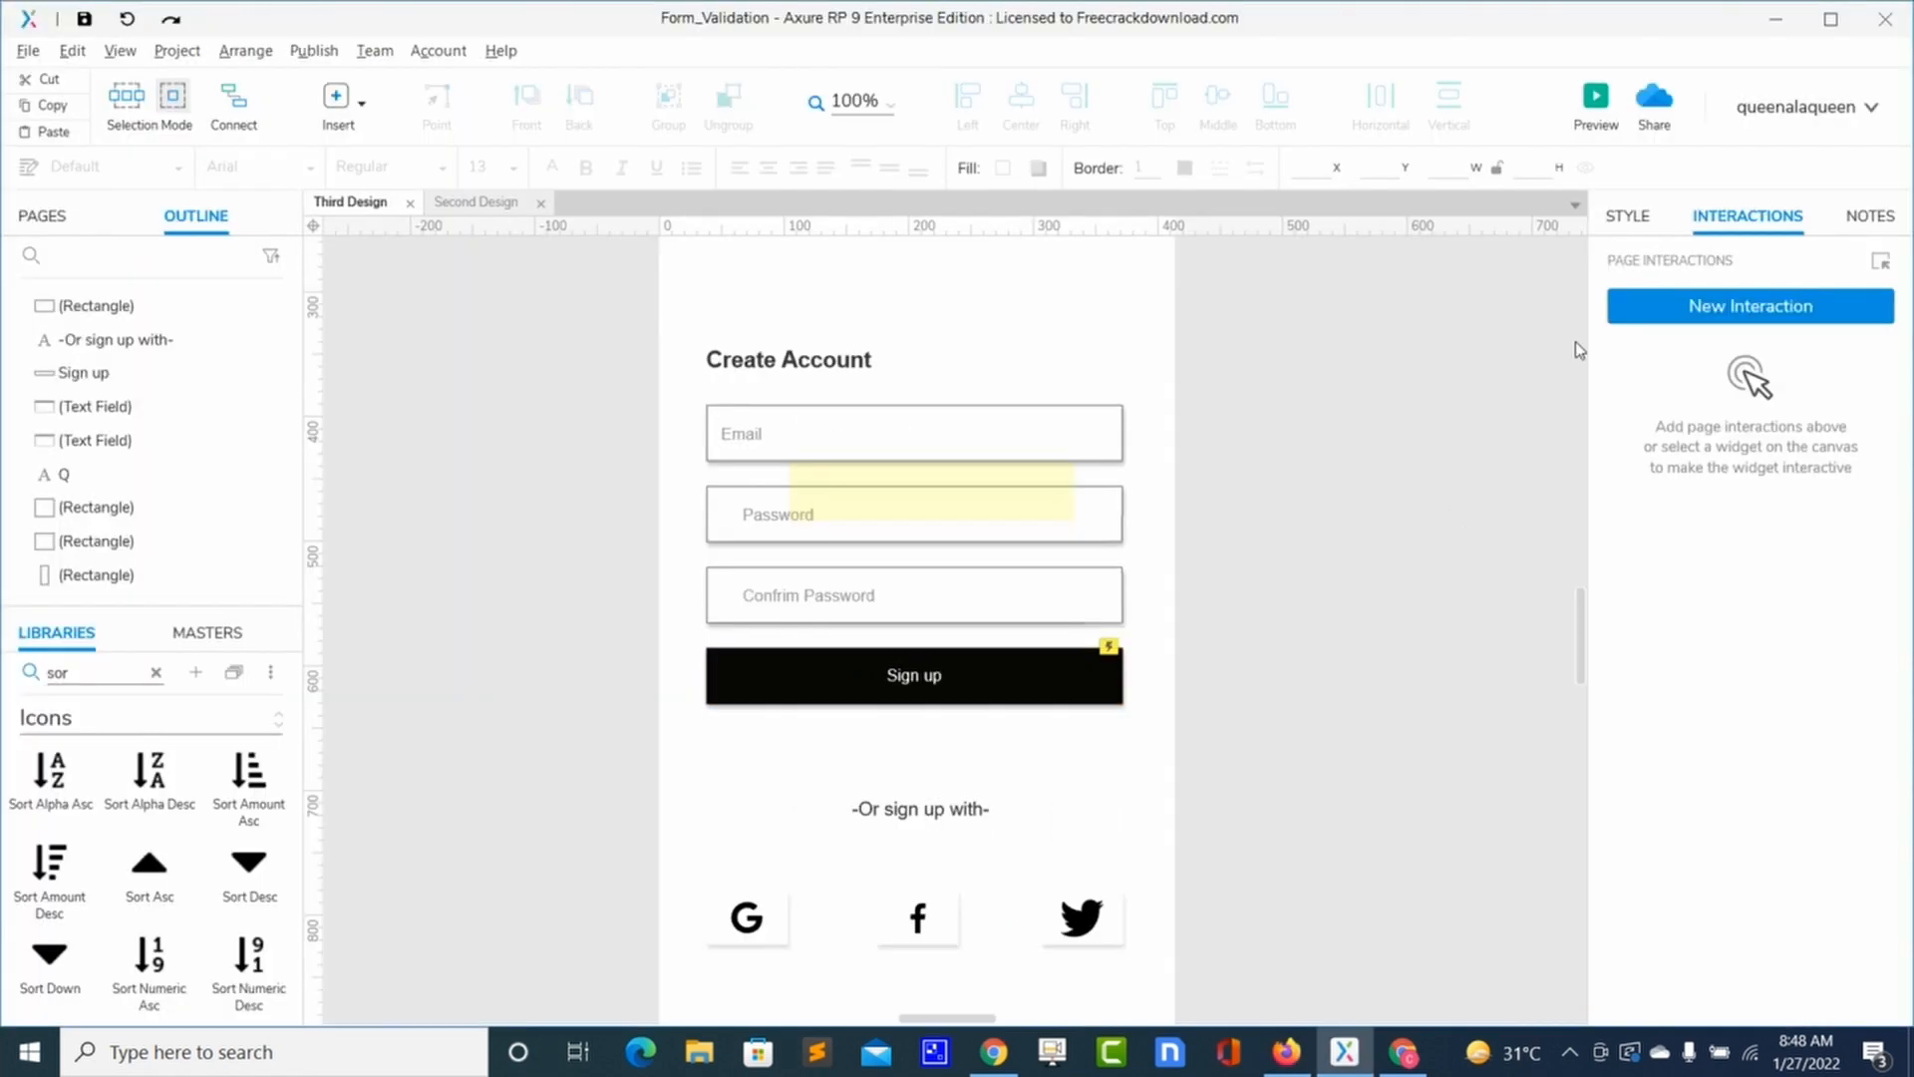
pyautogui.click(1081, 678)
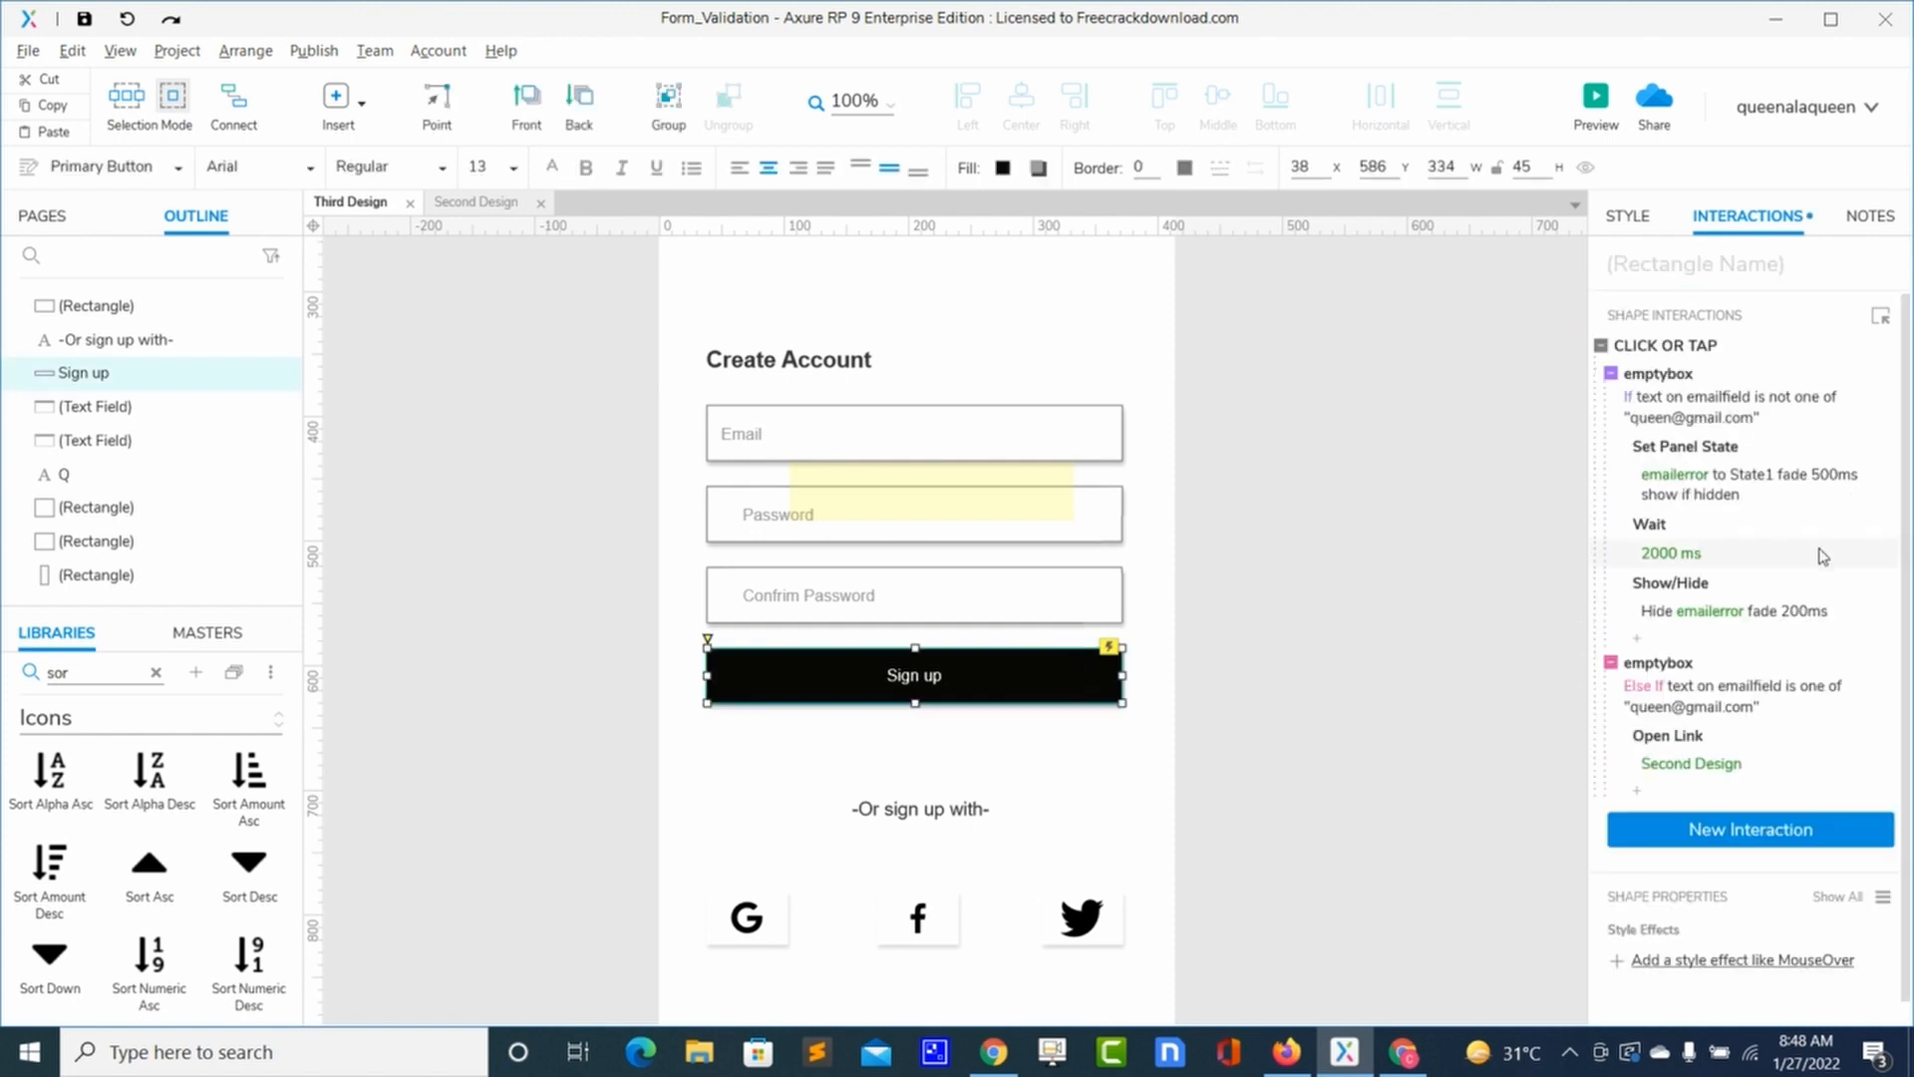
# Step: Change the first case's condition to emailfield is not numeric
pyautogui.click(1647, 409)
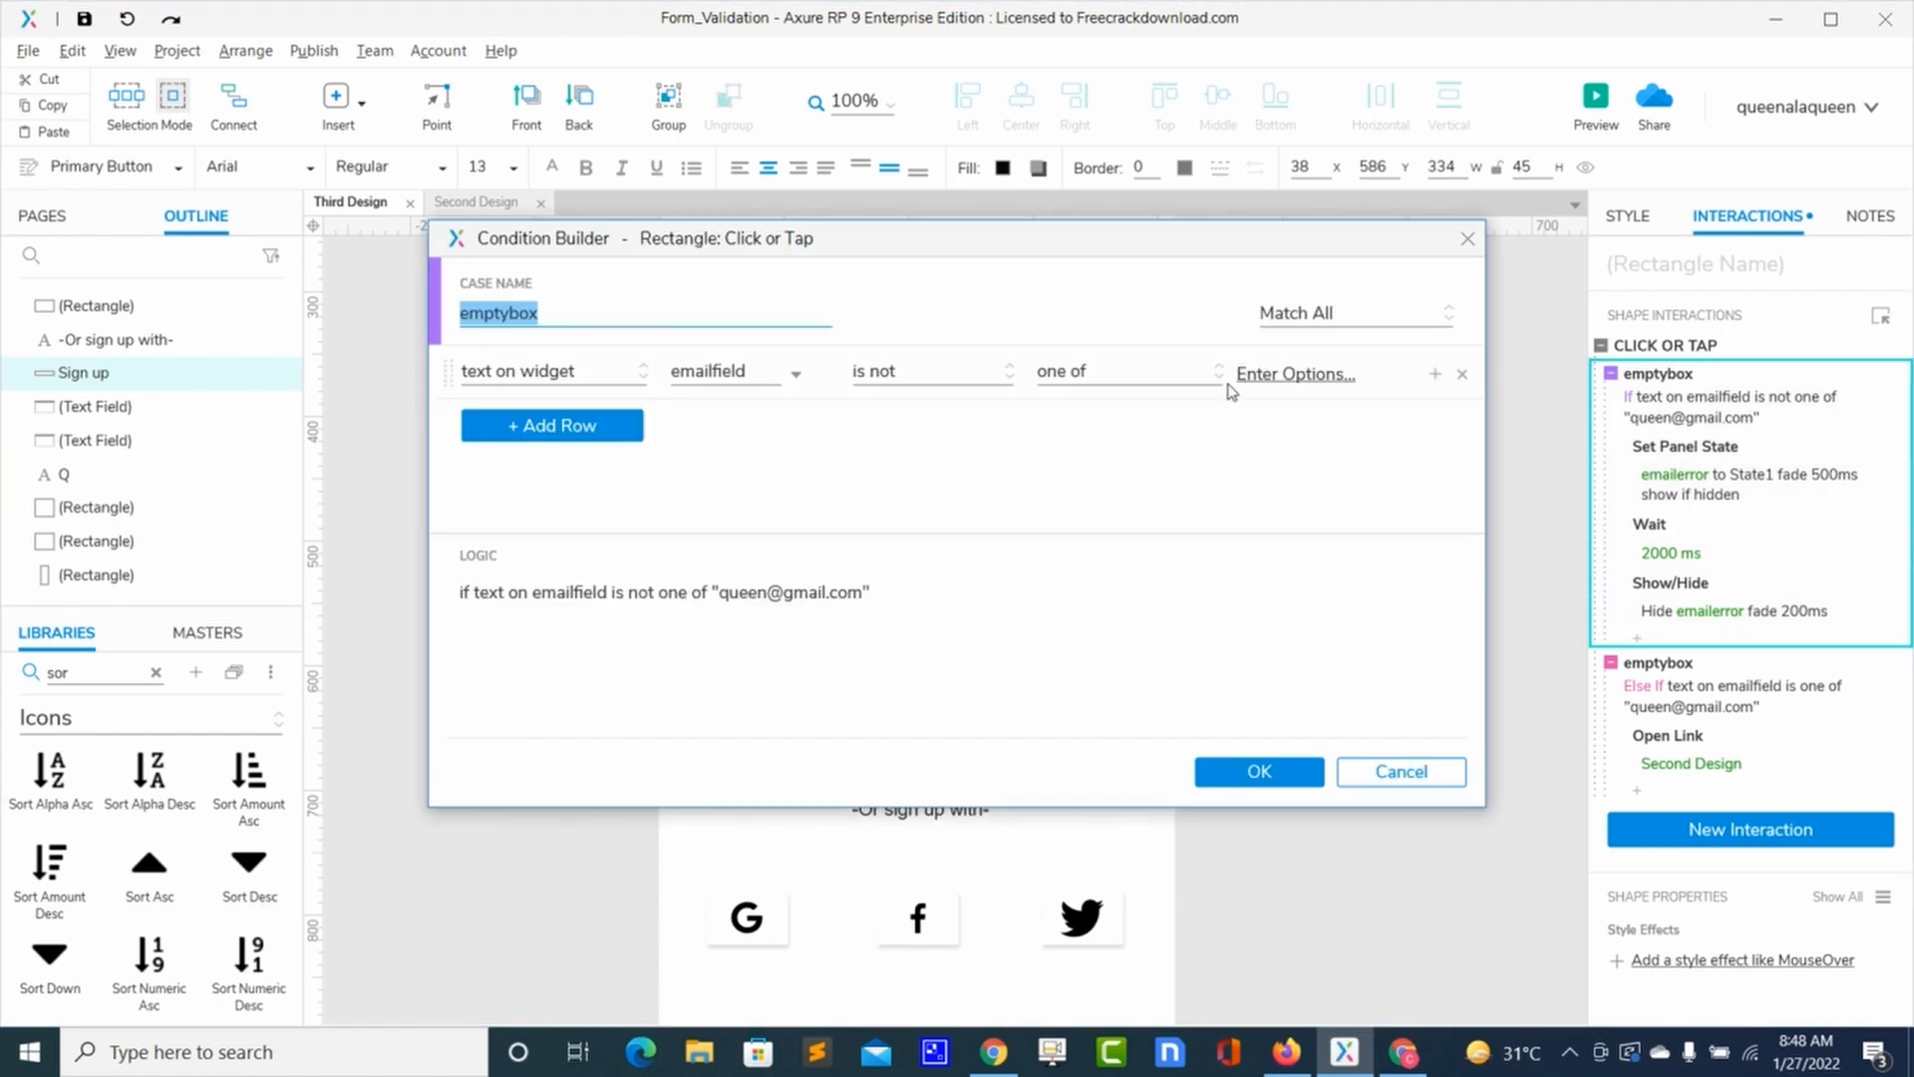
pyautogui.click(1220, 377)
pyautogui.click(1135, 426)
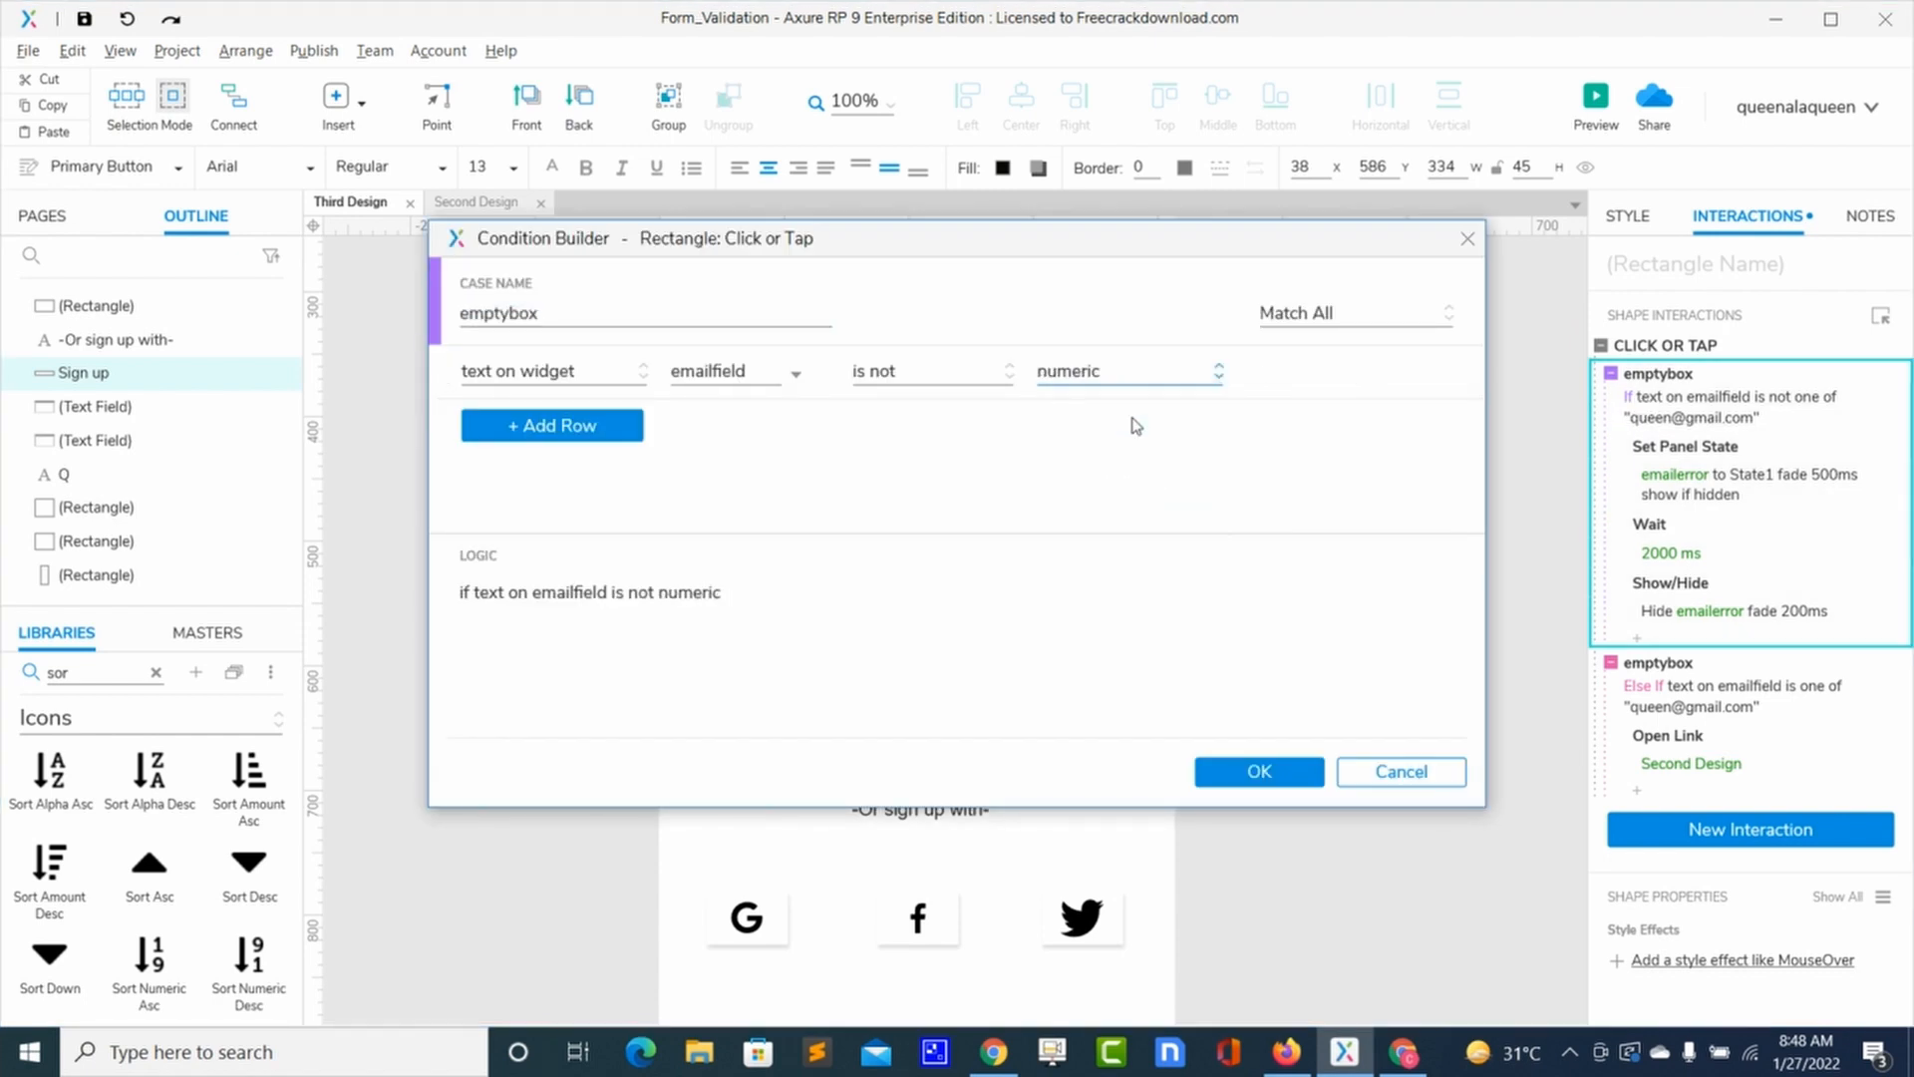
pyautogui.click(1259, 773)
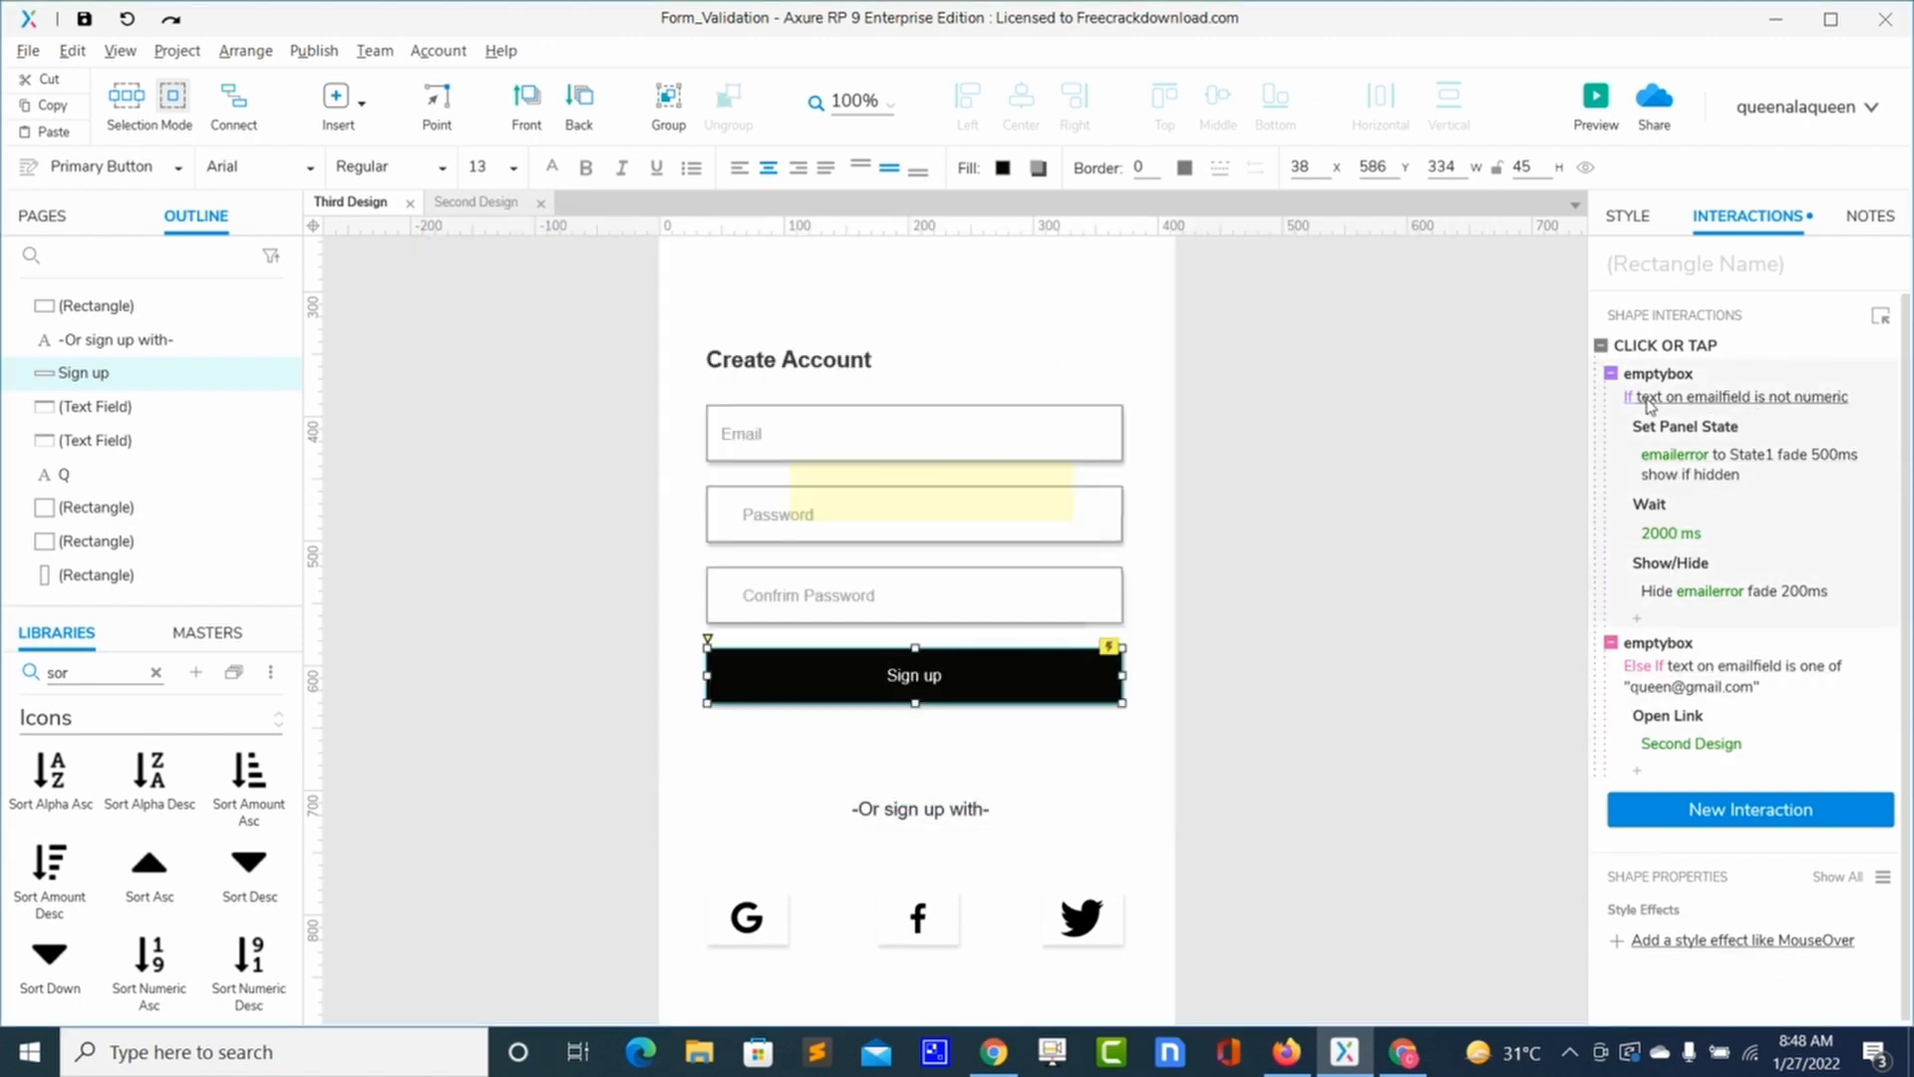
# Step: Change the Else If case's condition to emailfield is numeric
pyautogui.click(1650, 673)
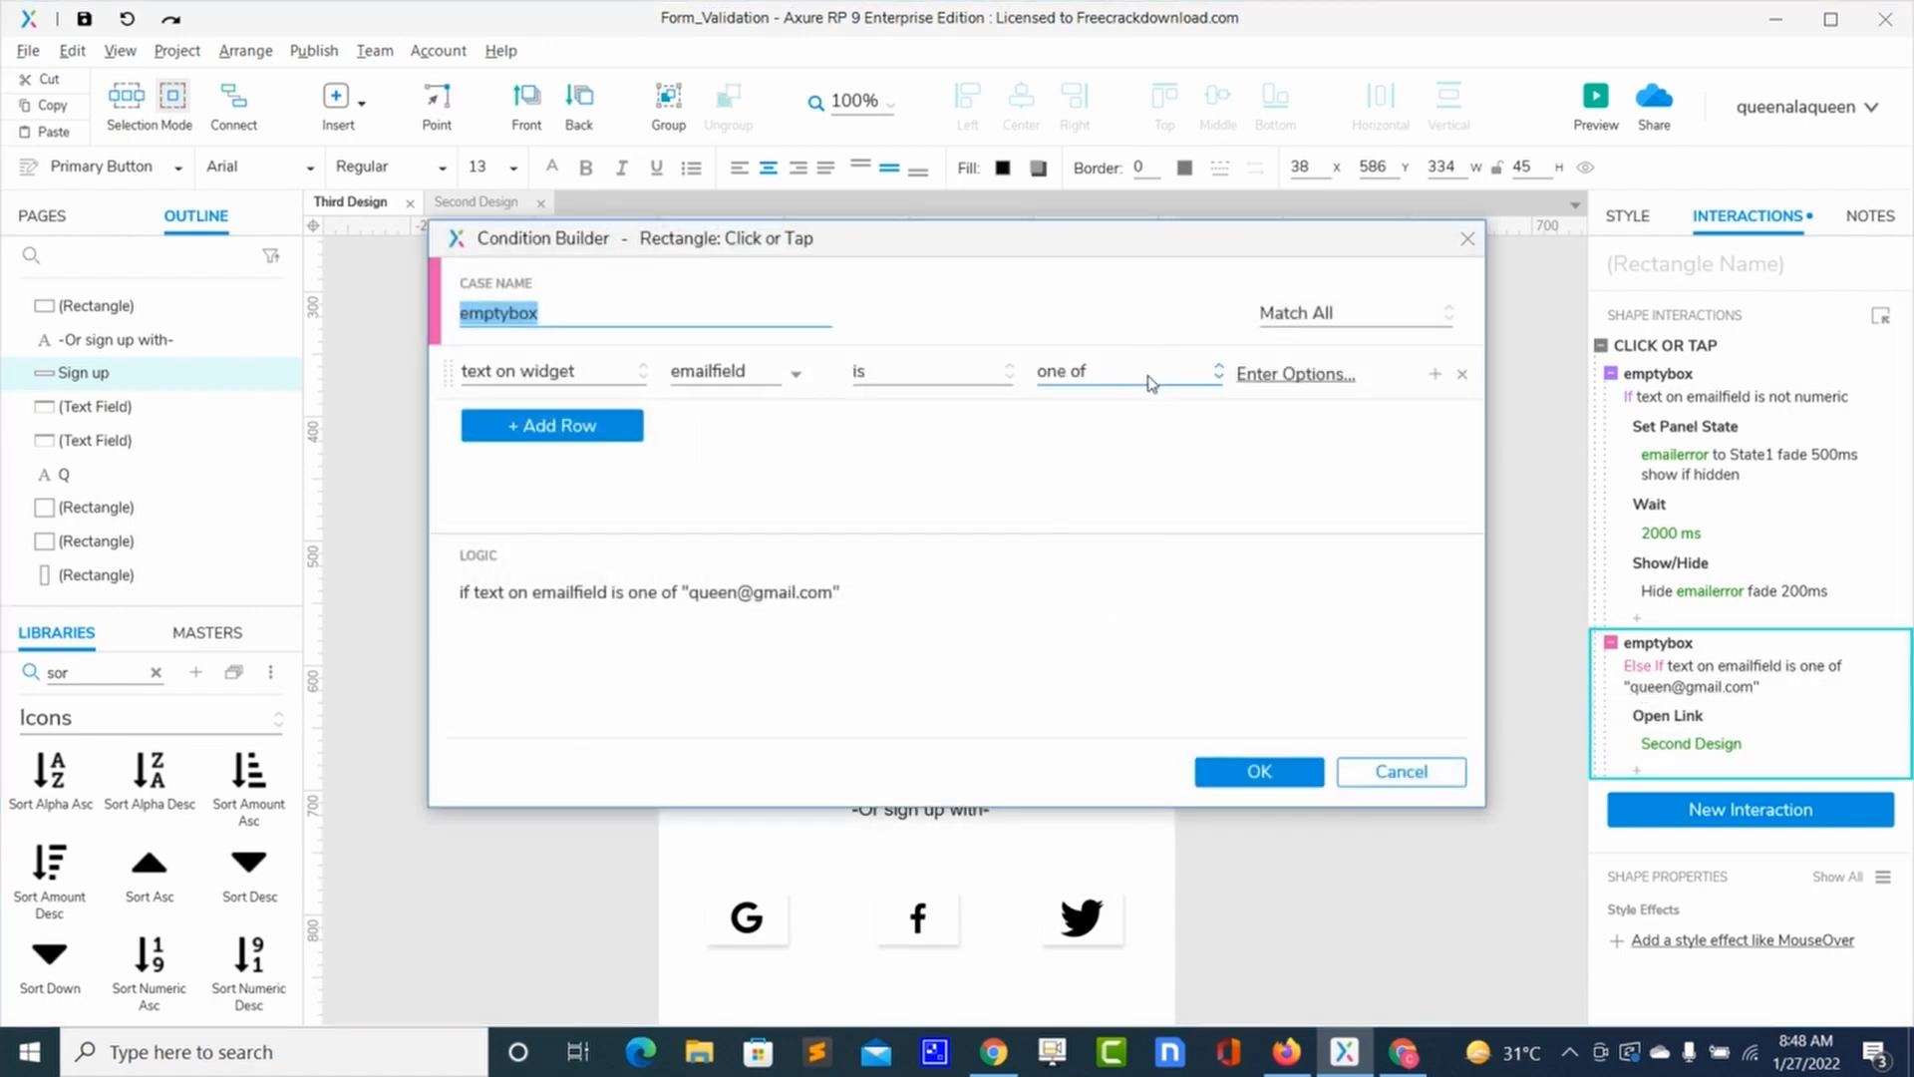
pyautogui.click(1151, 383)
pyautogui.click(1117, 409)
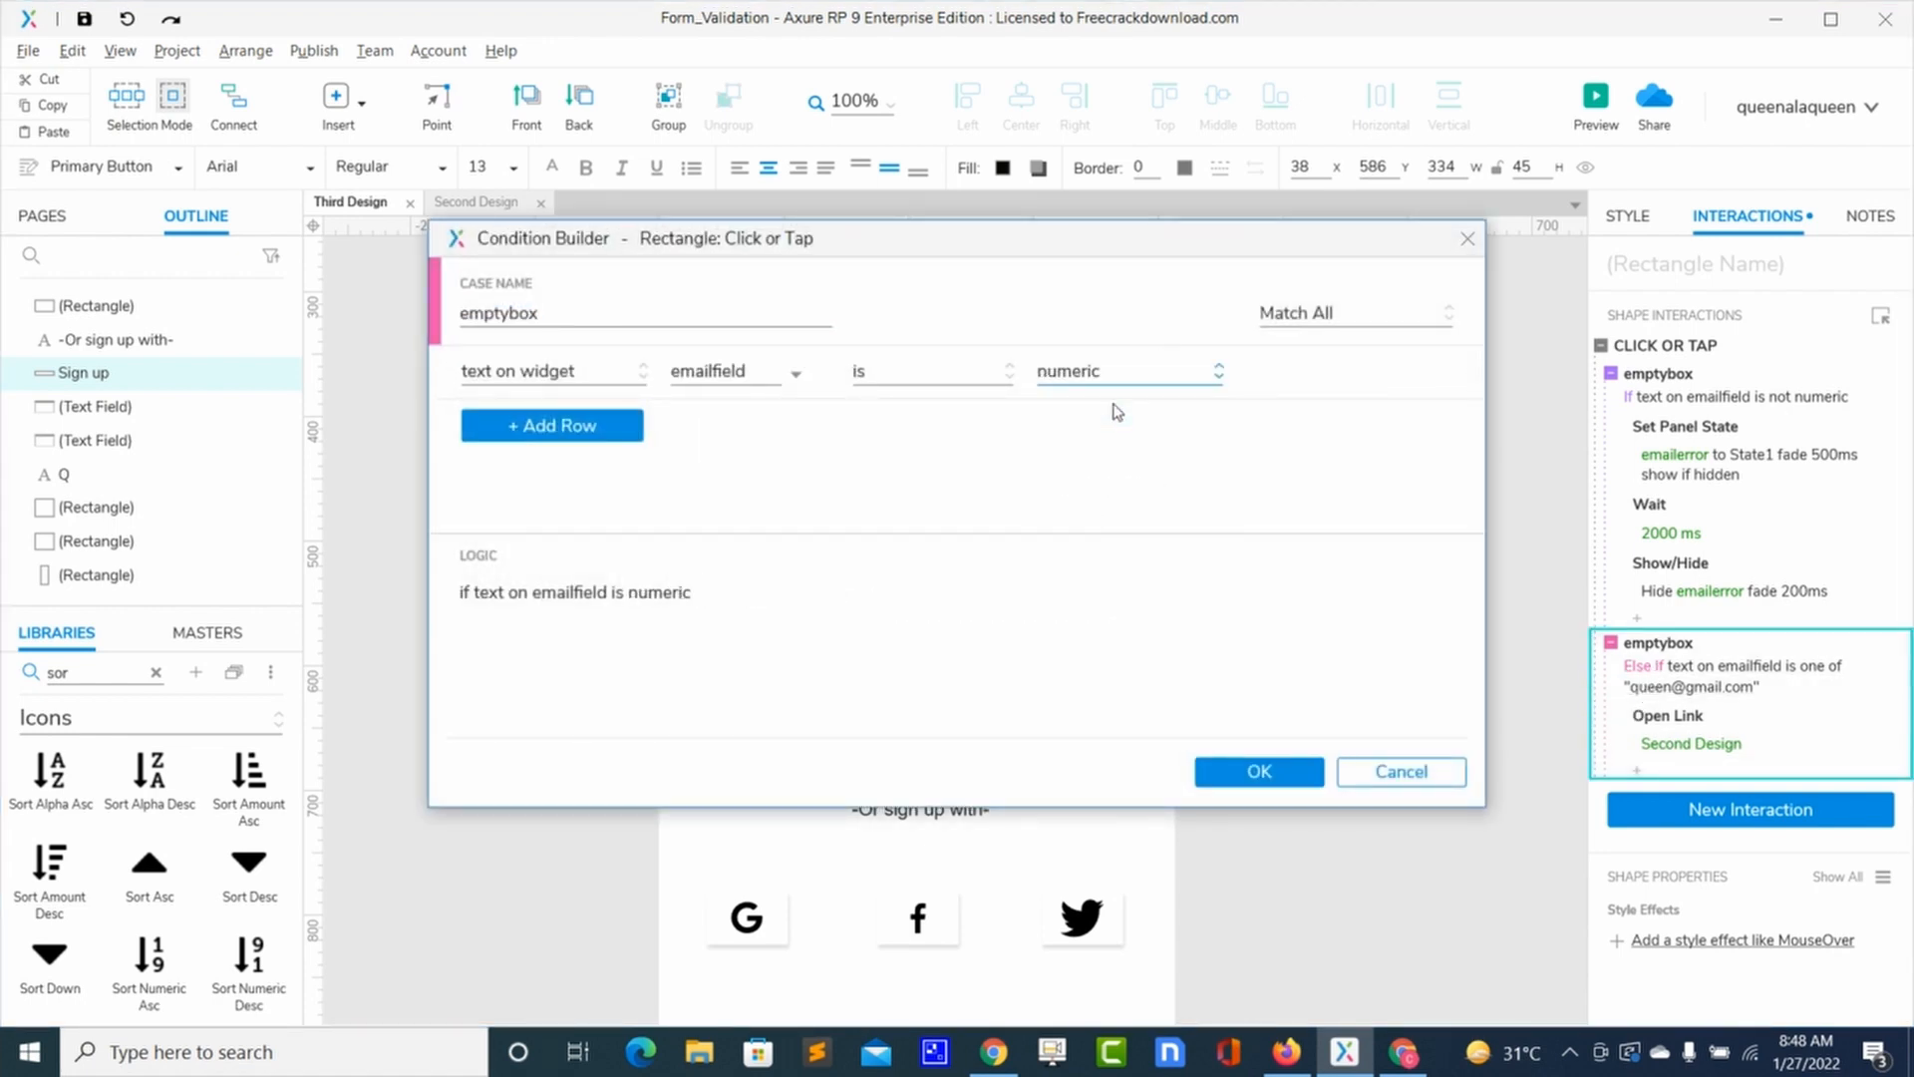
pyautogui.click(1242, 774)
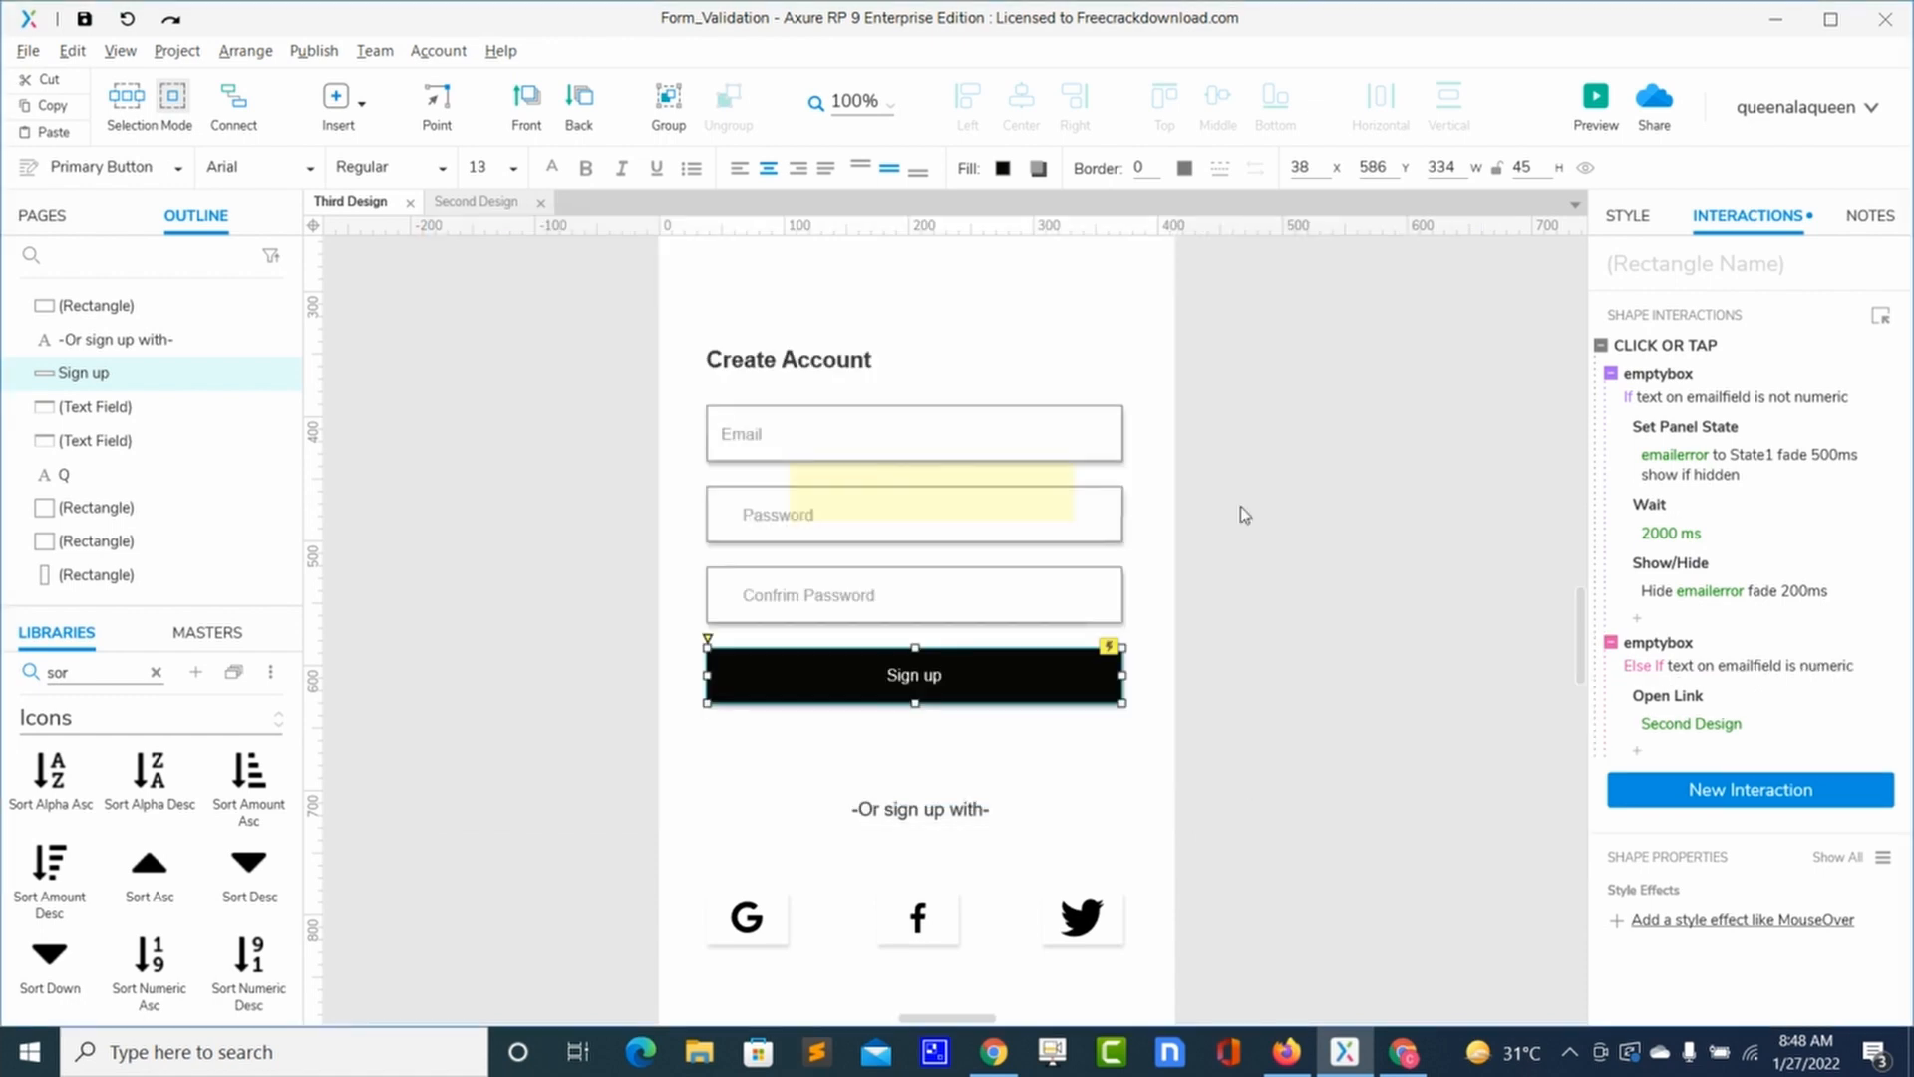
# Step: Preview the form and submit 'q' and then '1234567asdfghj' to trigger the email error tooltip
pyautogui.click(1592, 104)
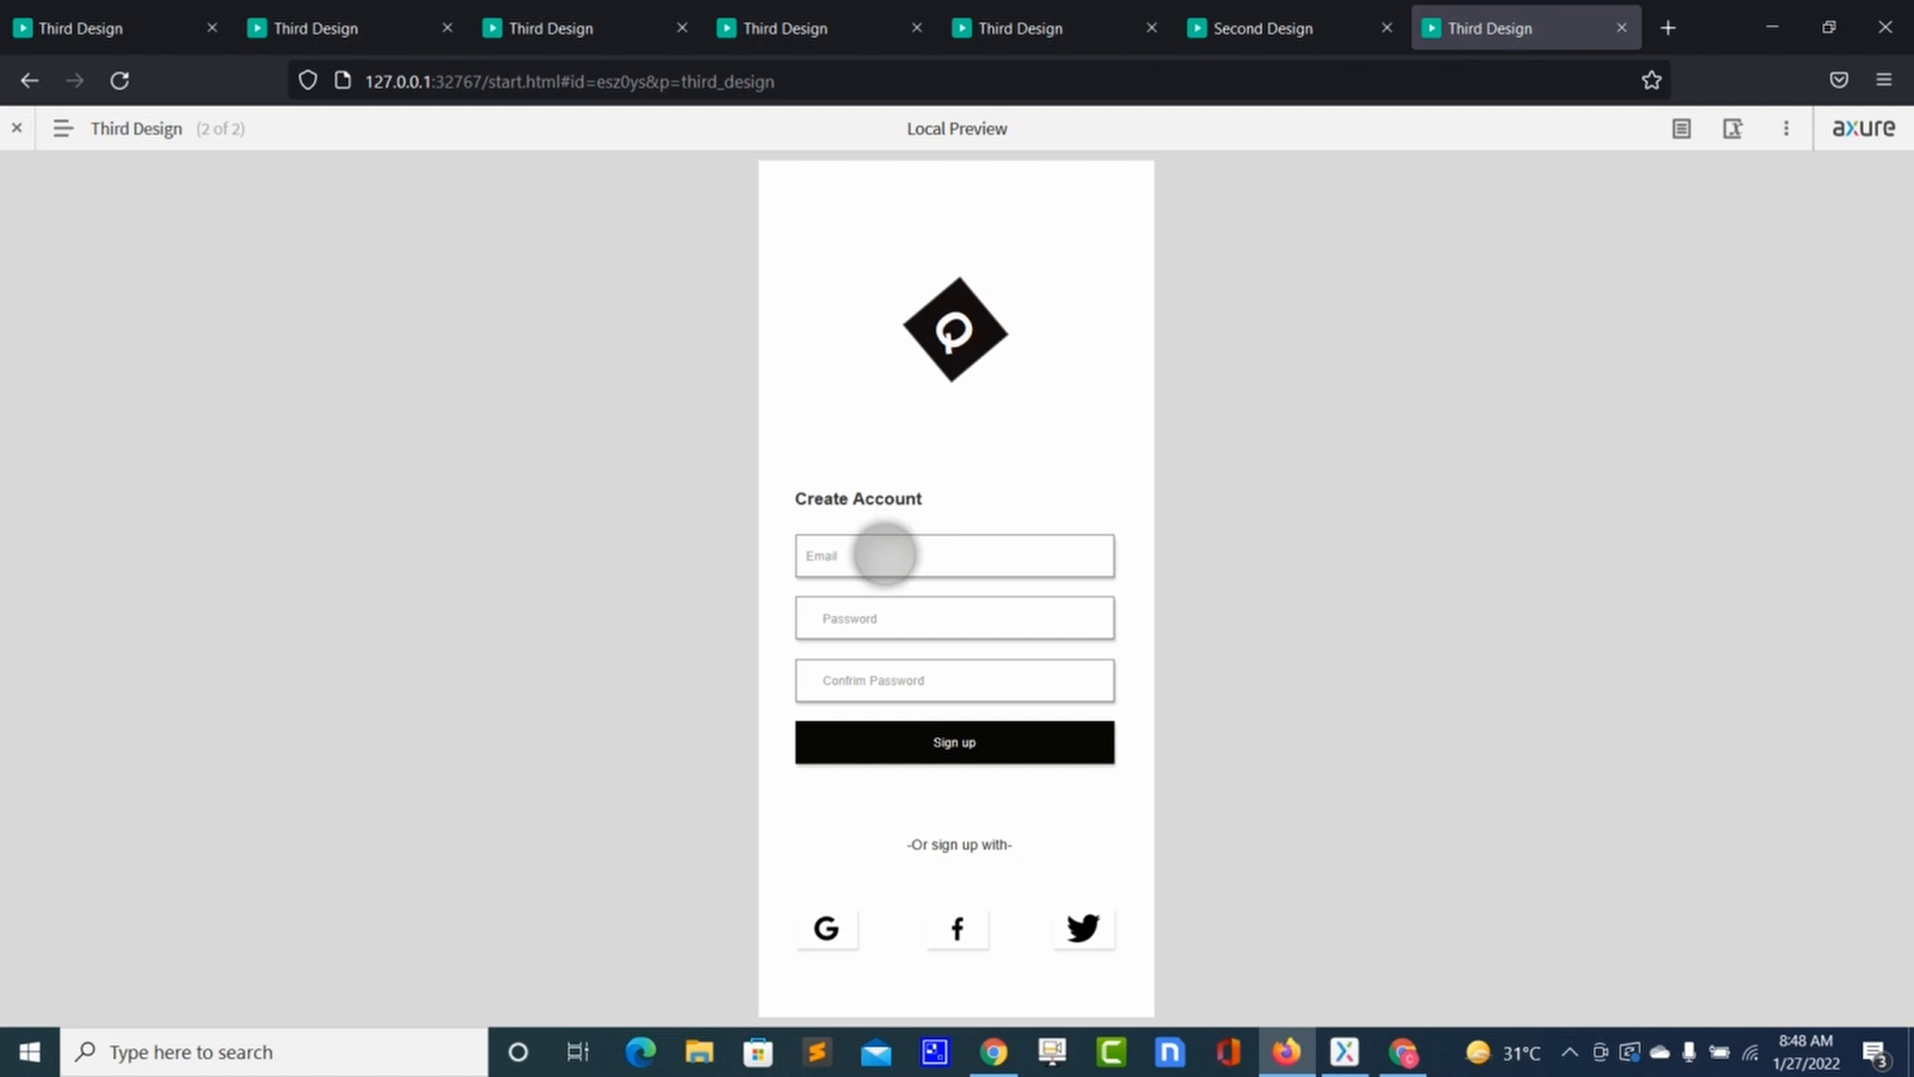
pyautogui.click(890, 750)
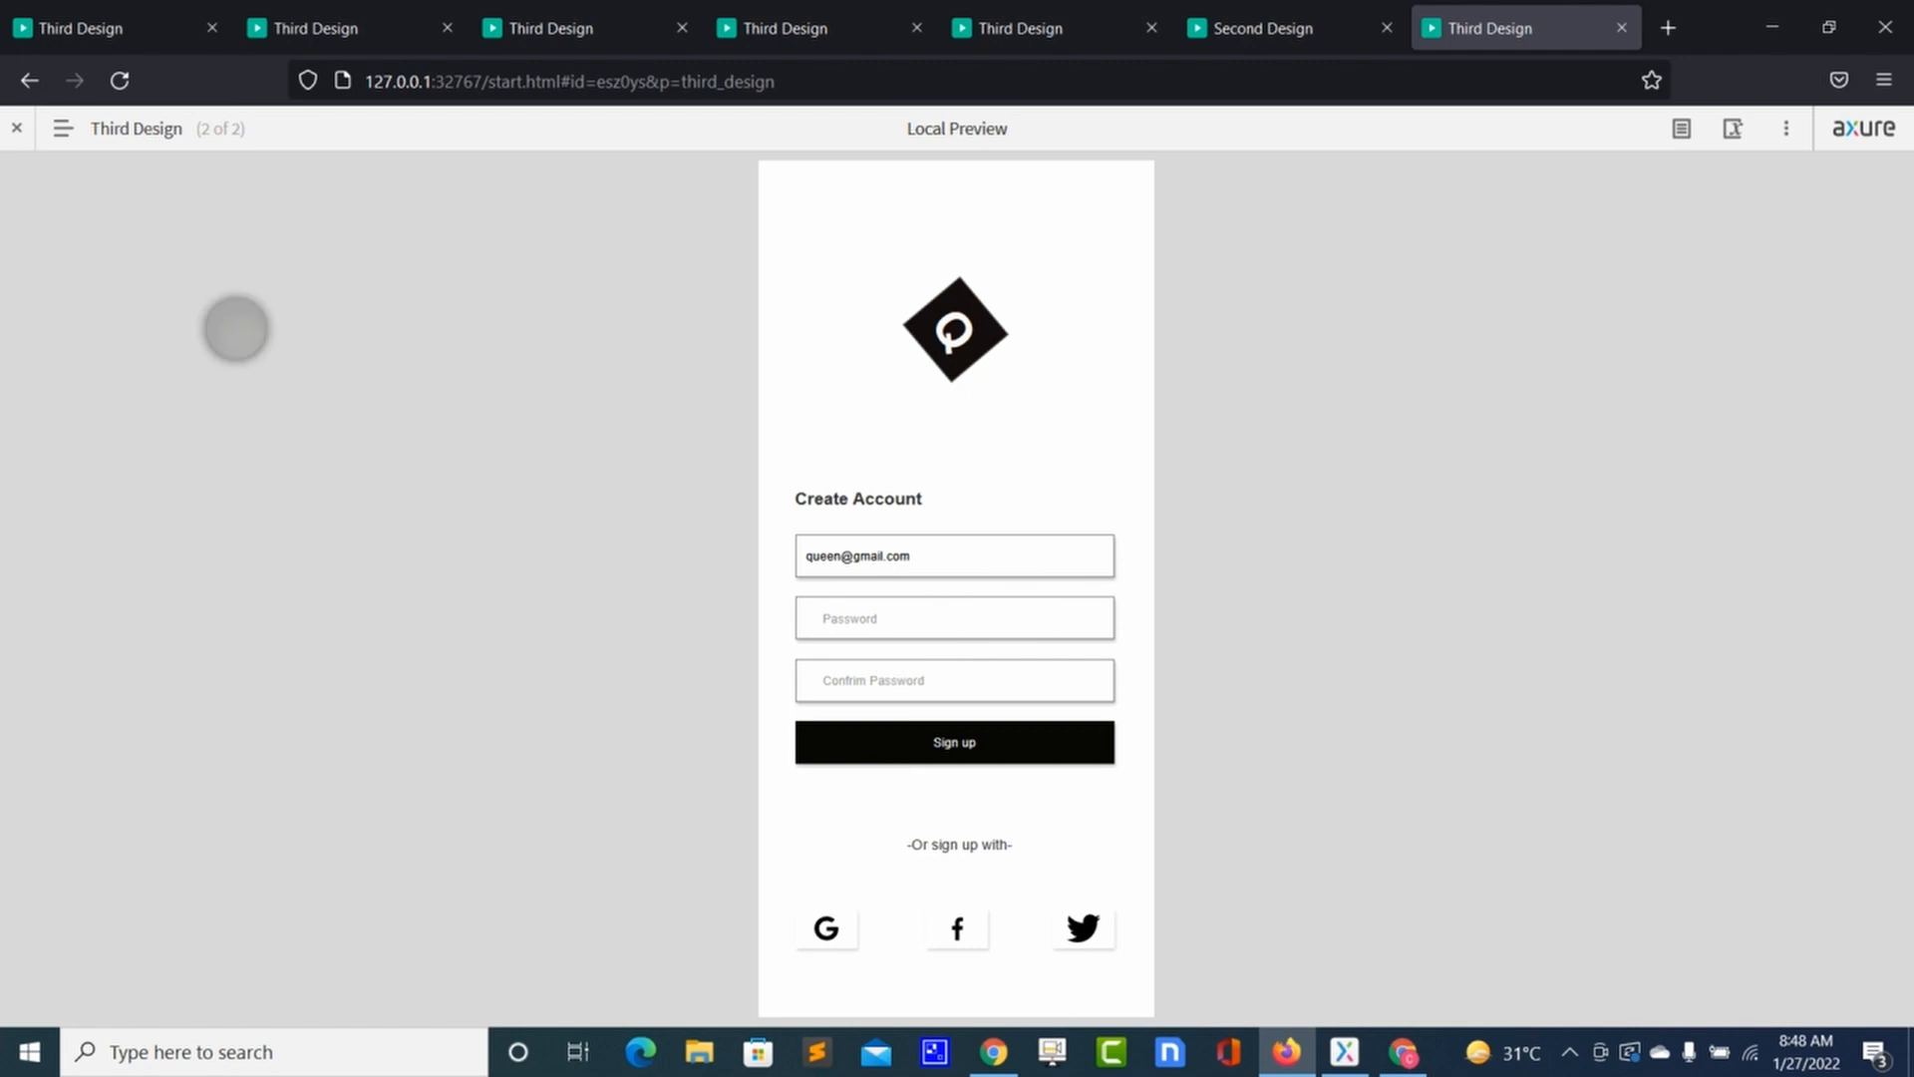
pyautogui.click(136, 94)
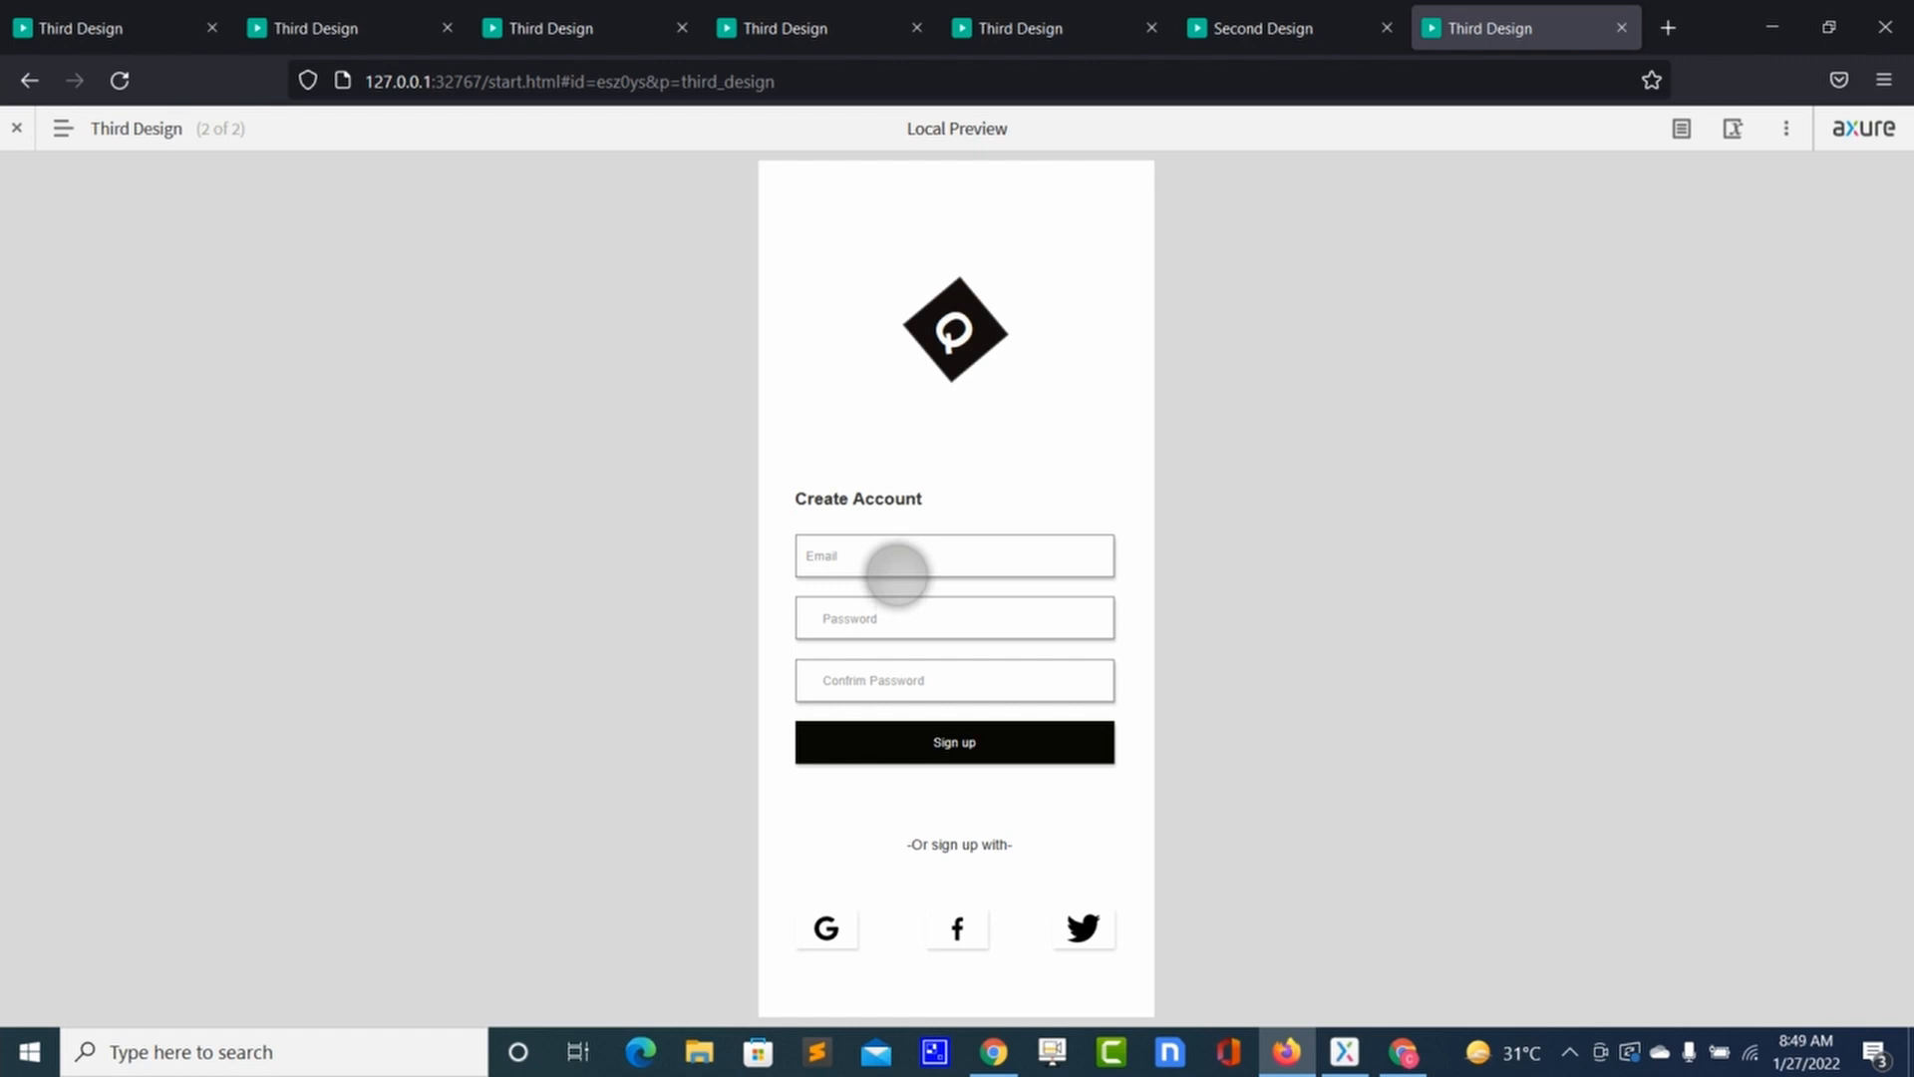
pyautogui.click(895, 560)
pyautogui.write('1234')
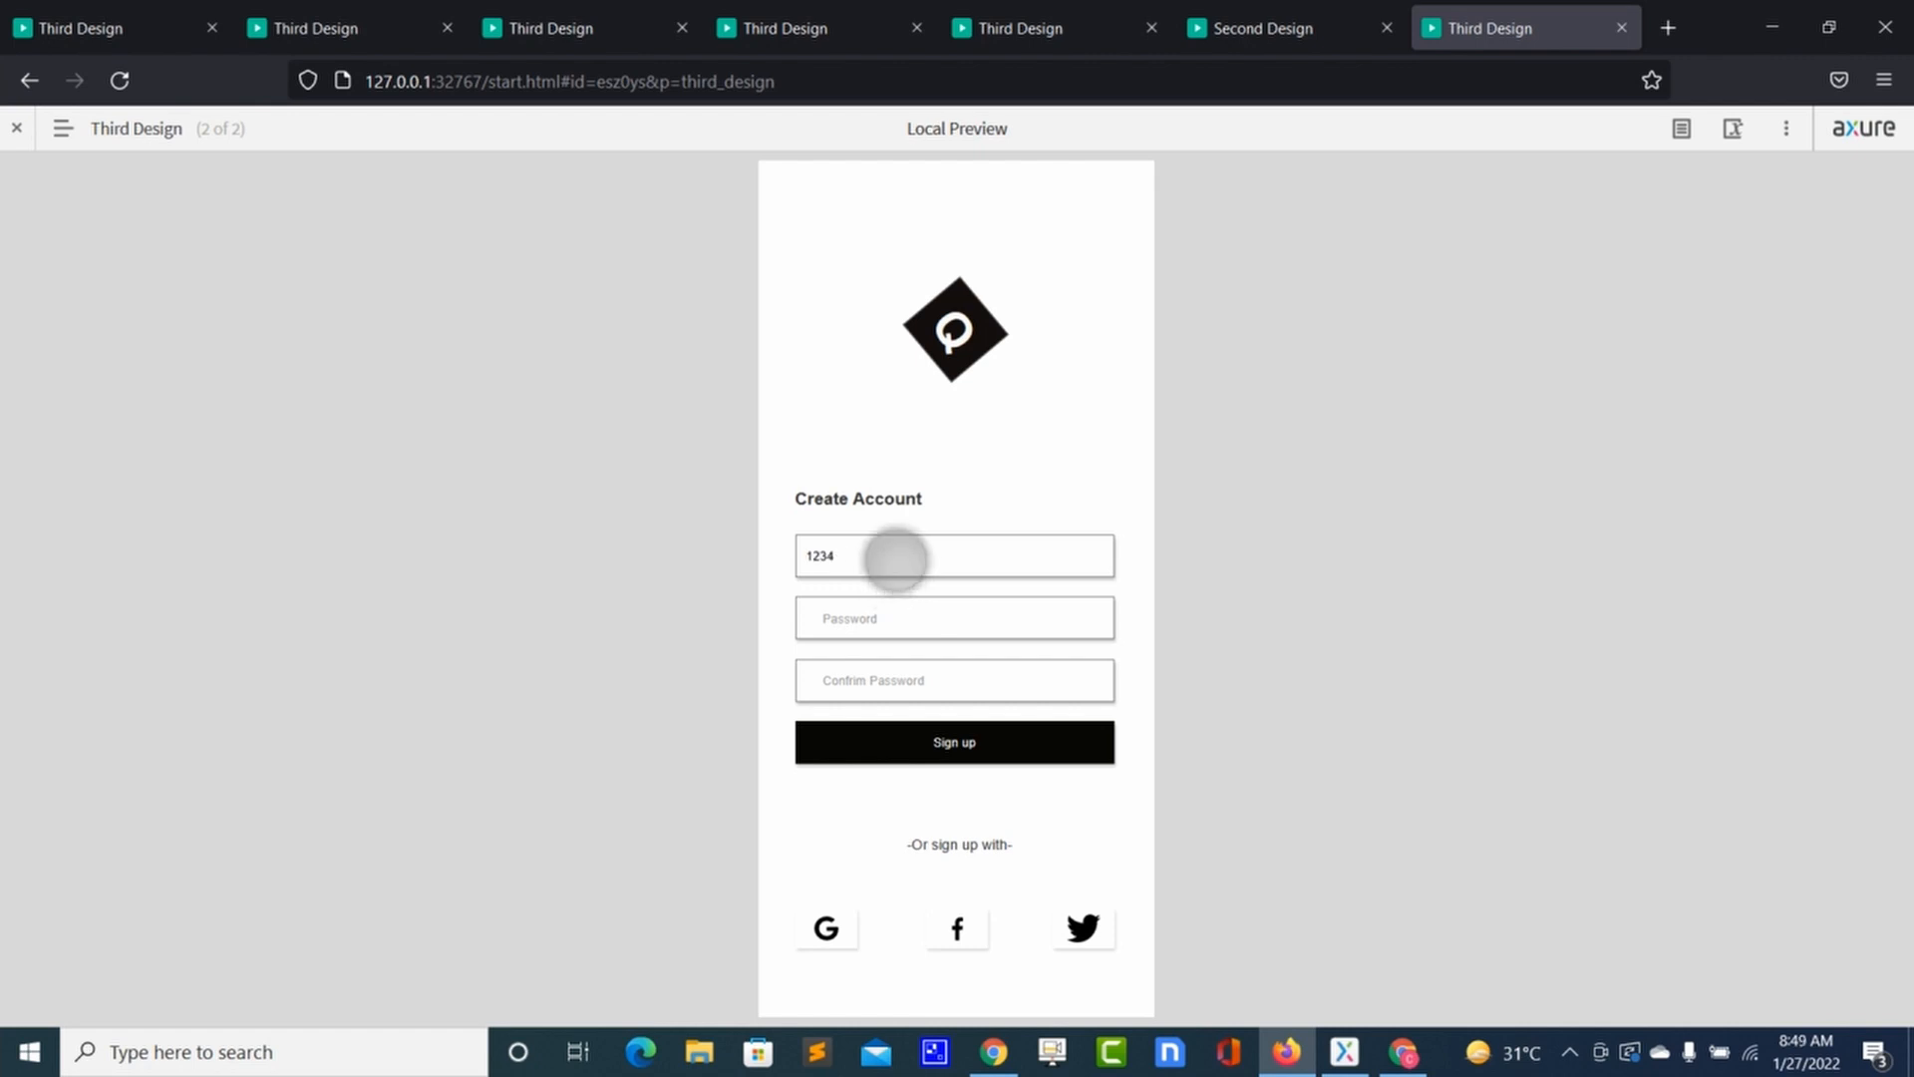
pyautogui.write('567asdfghj')
pyautogui.click(881, 760)
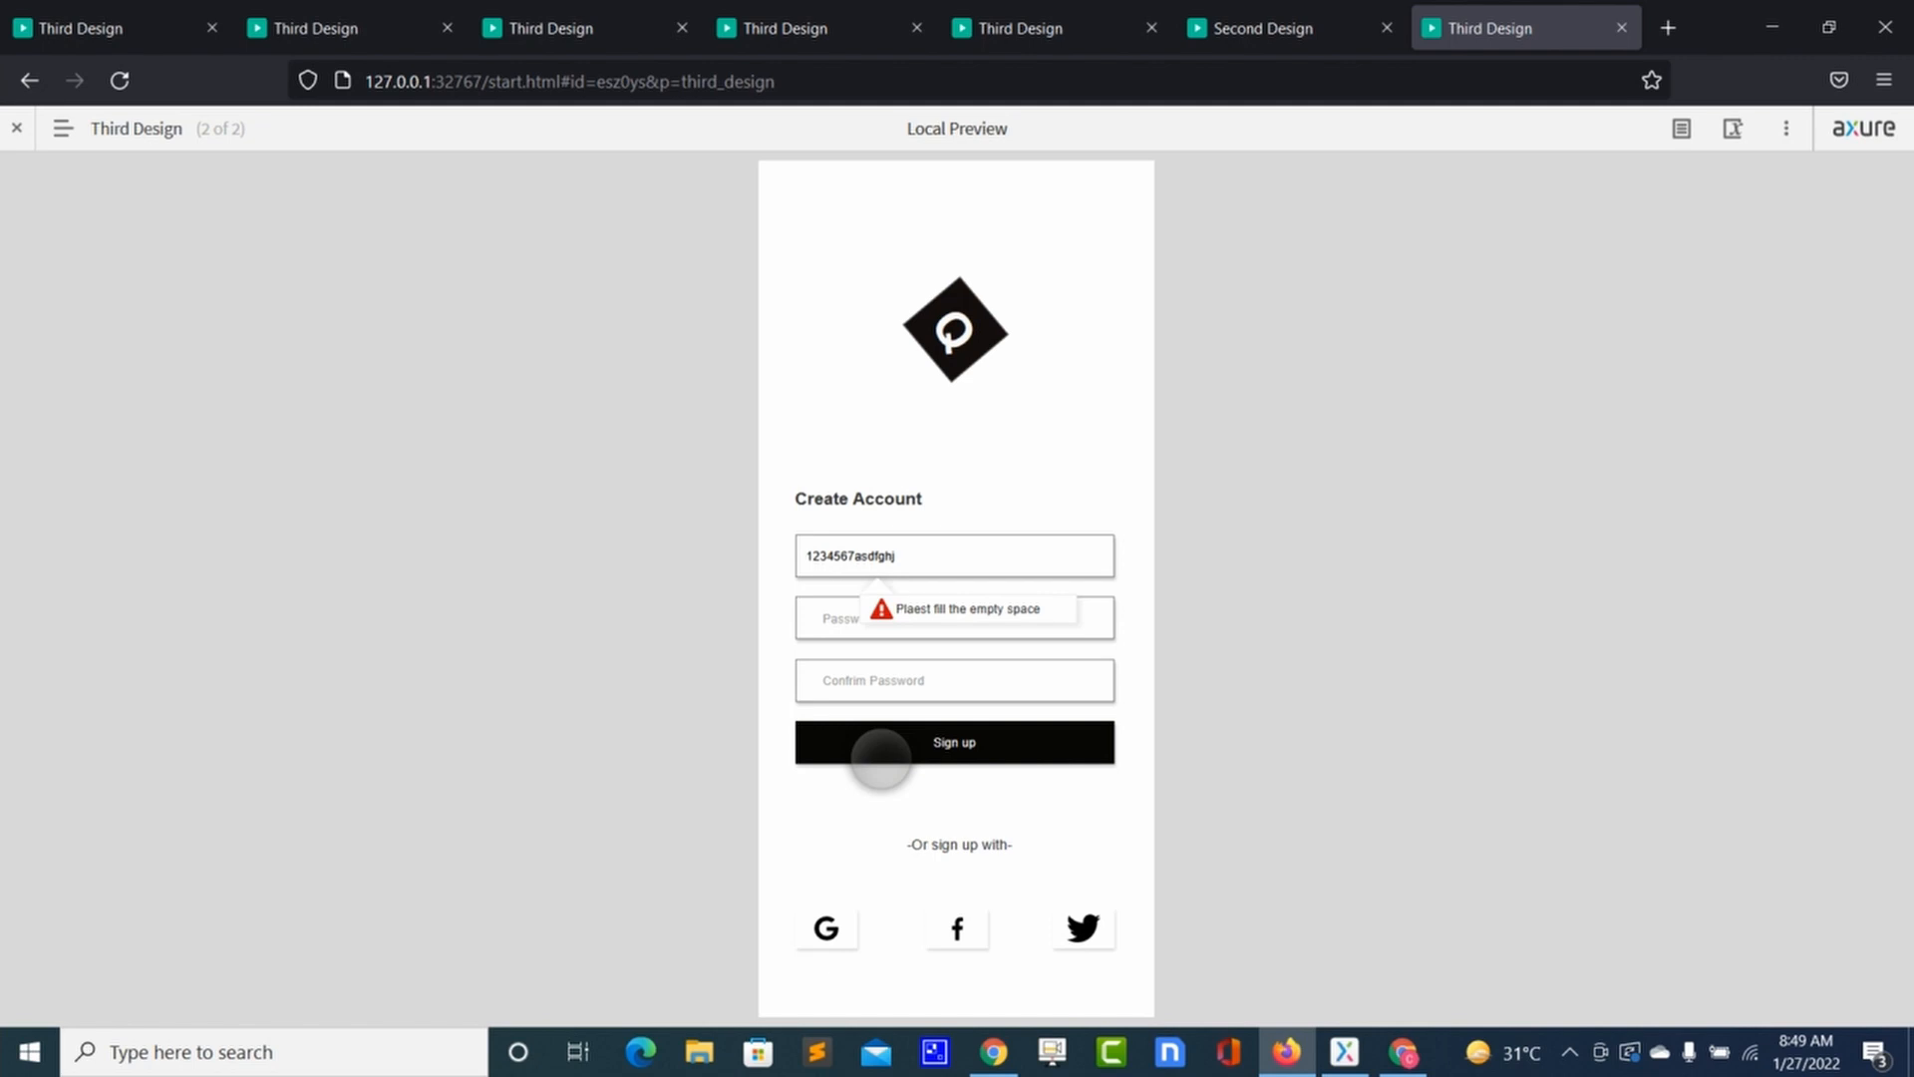
# Step: Reload and sign up with the digits-only entry '123434' to reach Second Design
pyautogui.click(119, 80)
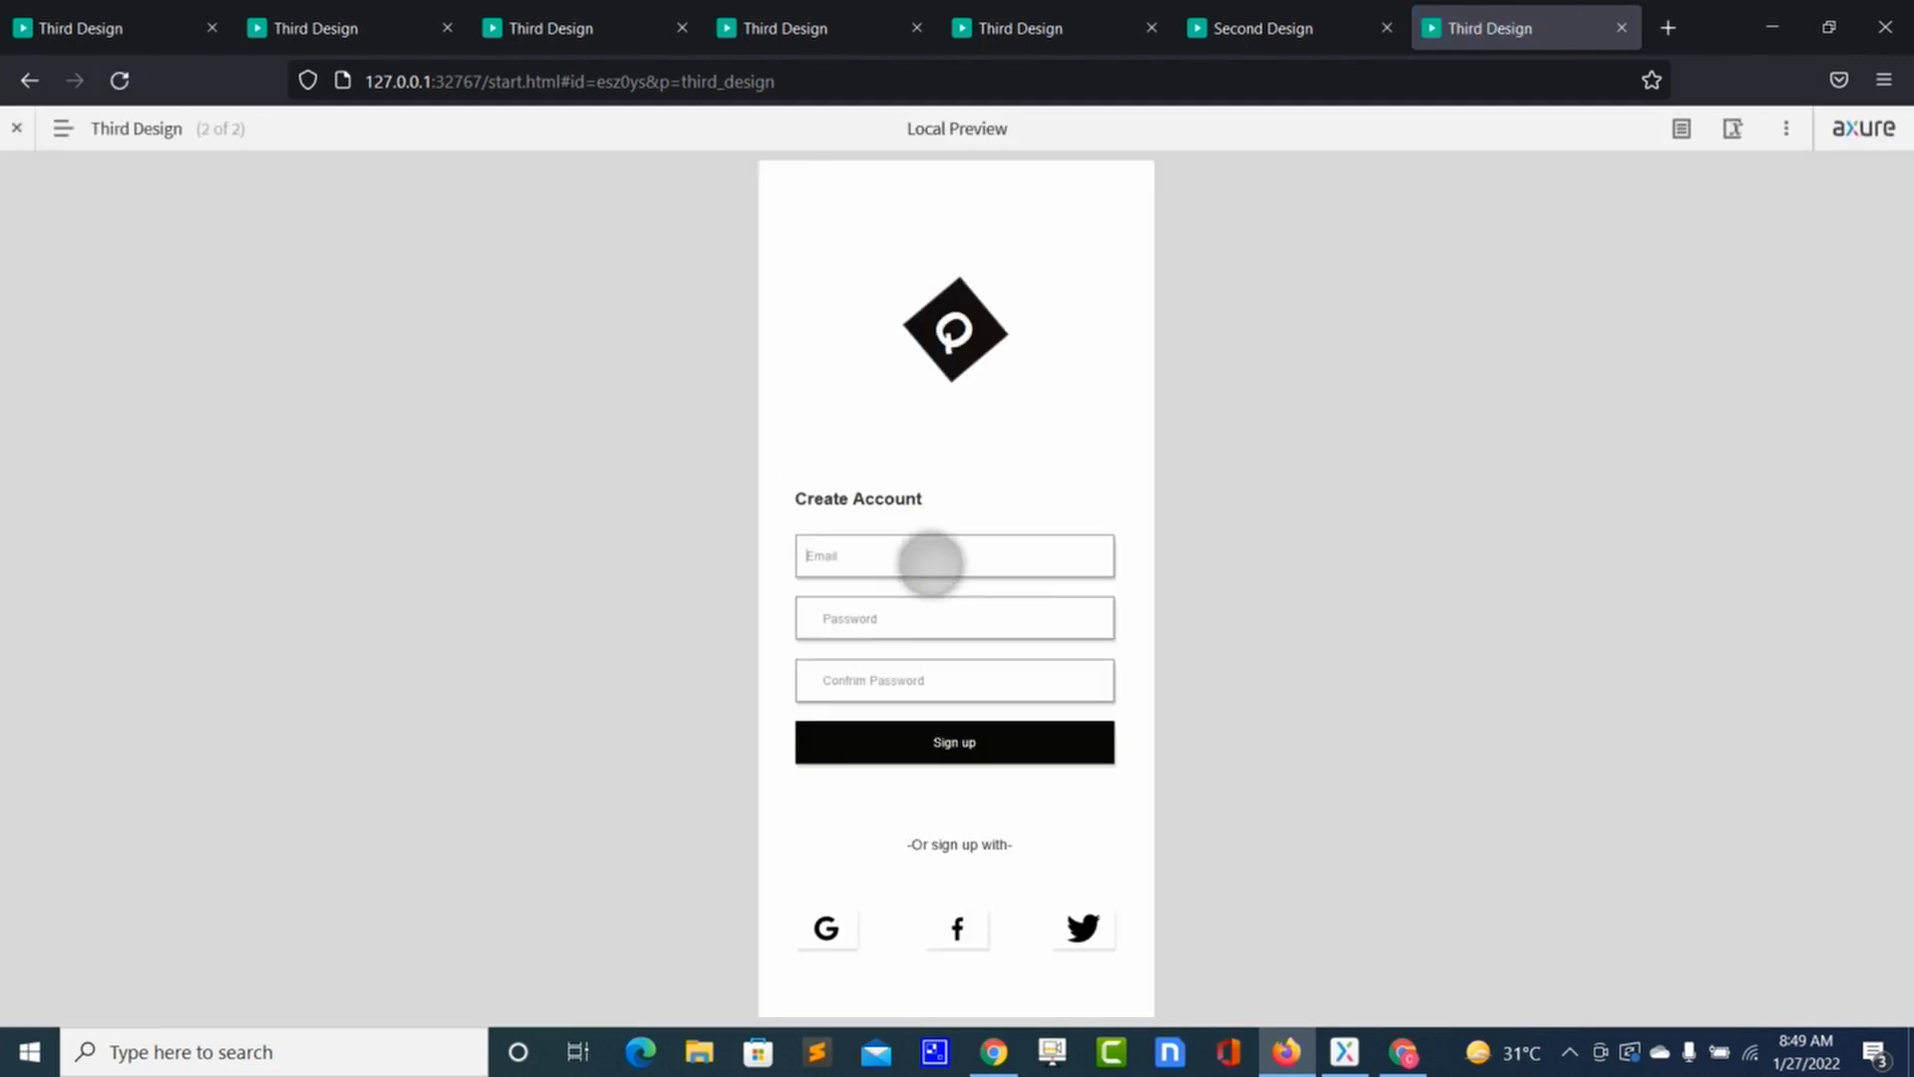
pyautogui.click(931, 563)
pyautogui.write('1234345677')
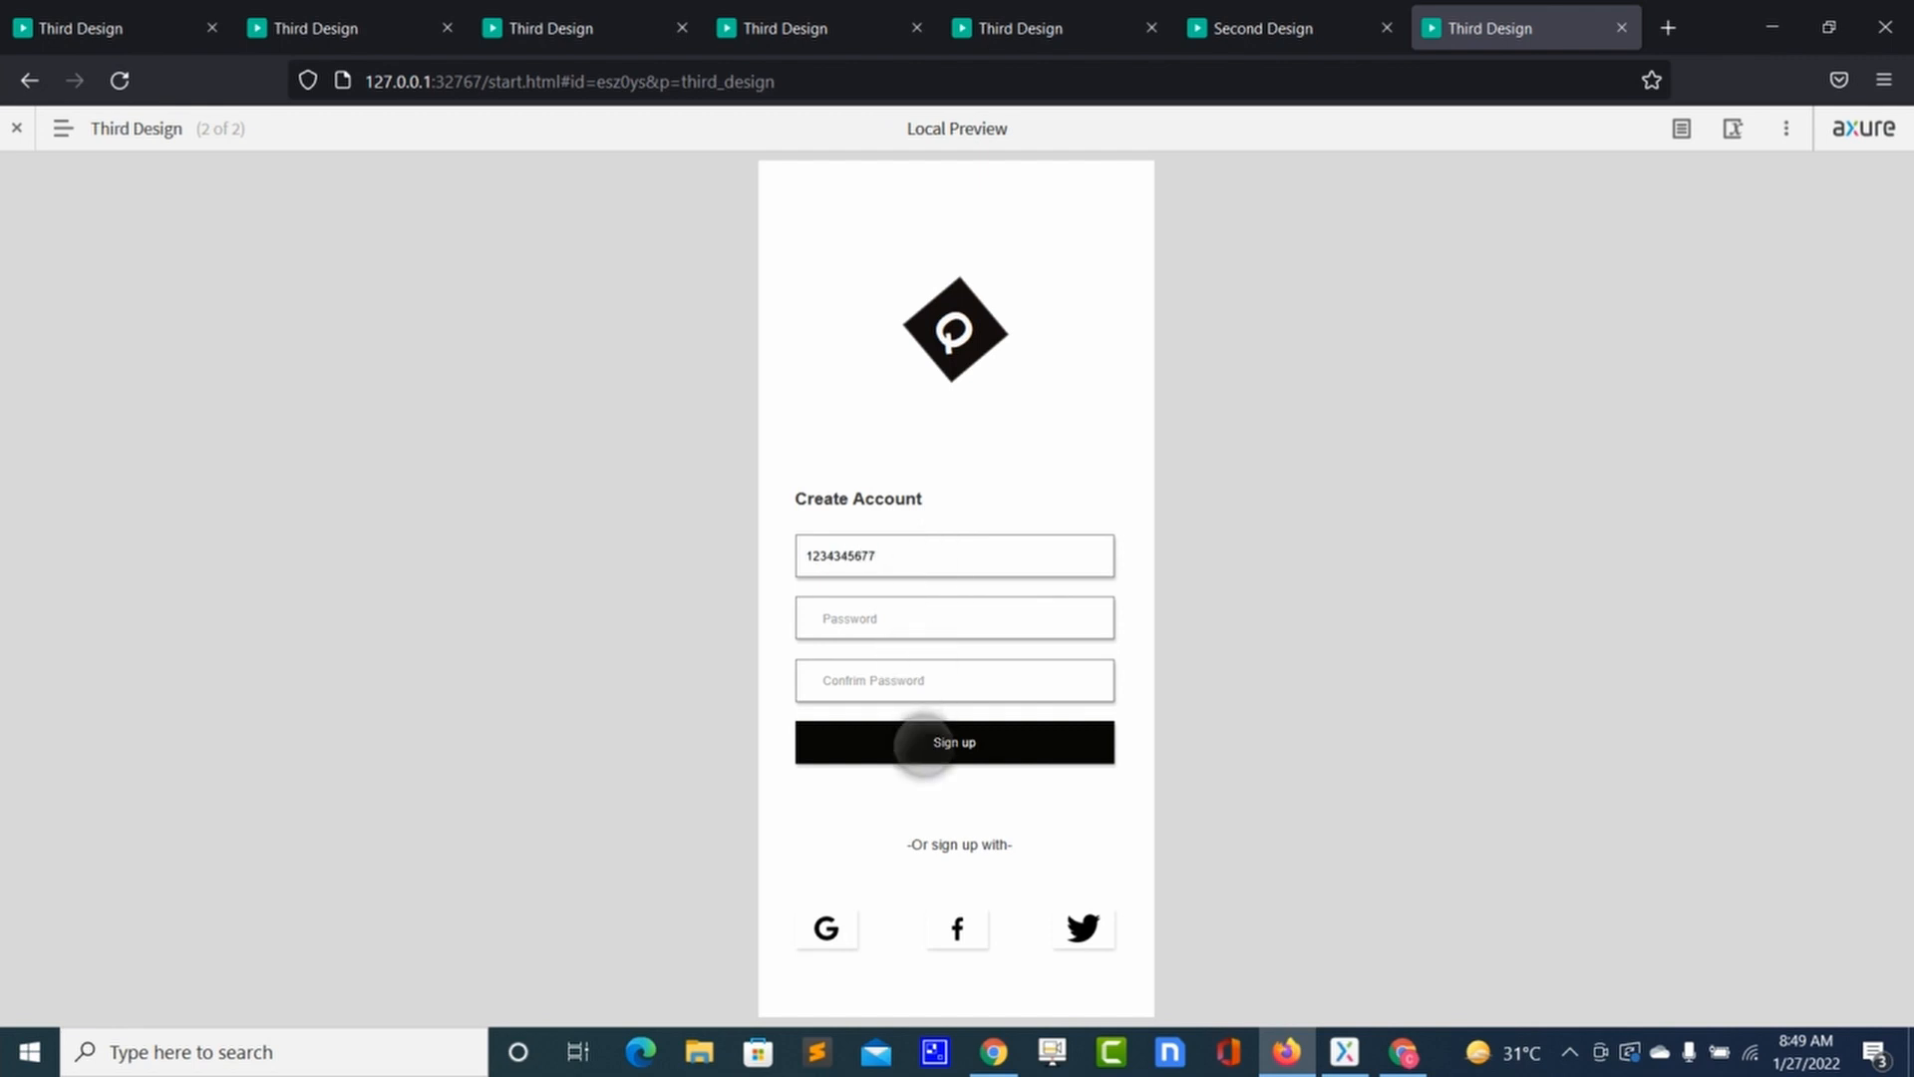
pyautogui.click(923, 744)
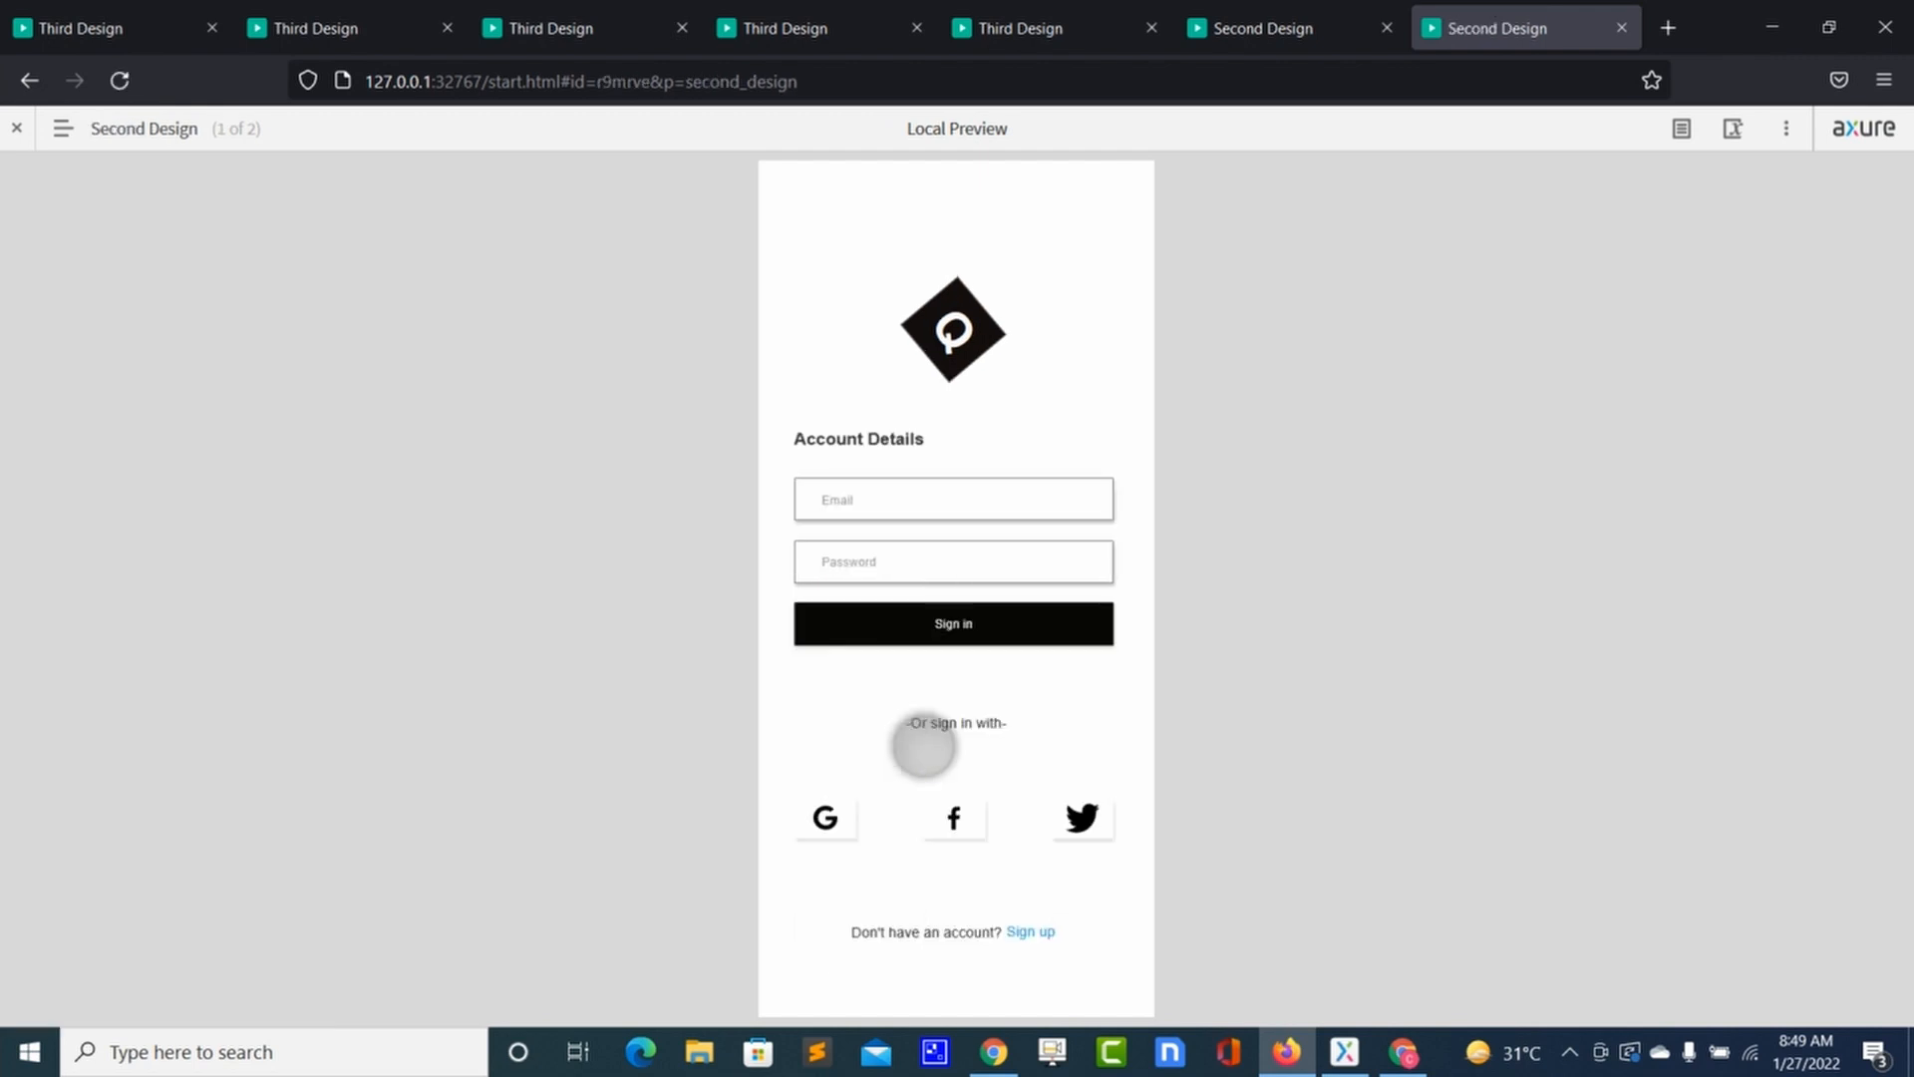
pyautogui.hotkey('alt', 'Tab')
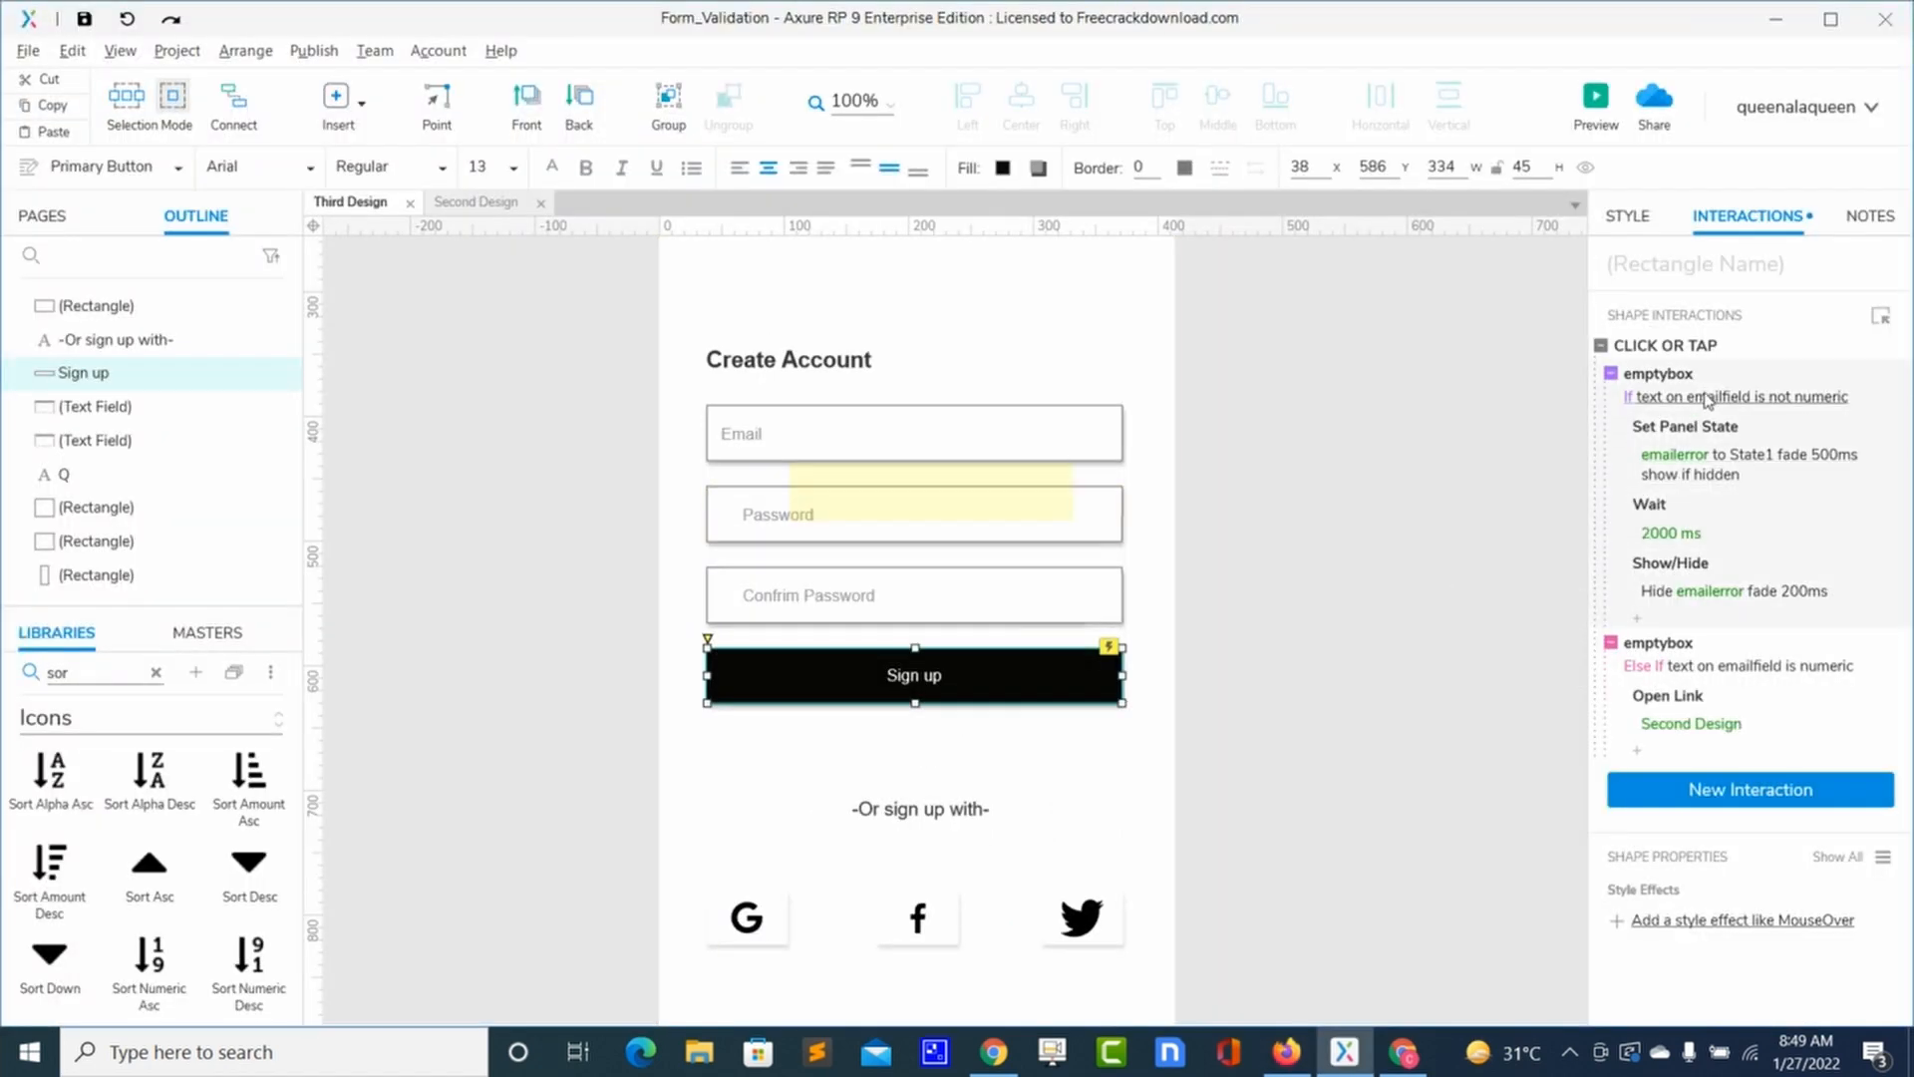
# Step: Change the first case's condition to emailfield is not alpha
pyautogui.click(1707, 403)
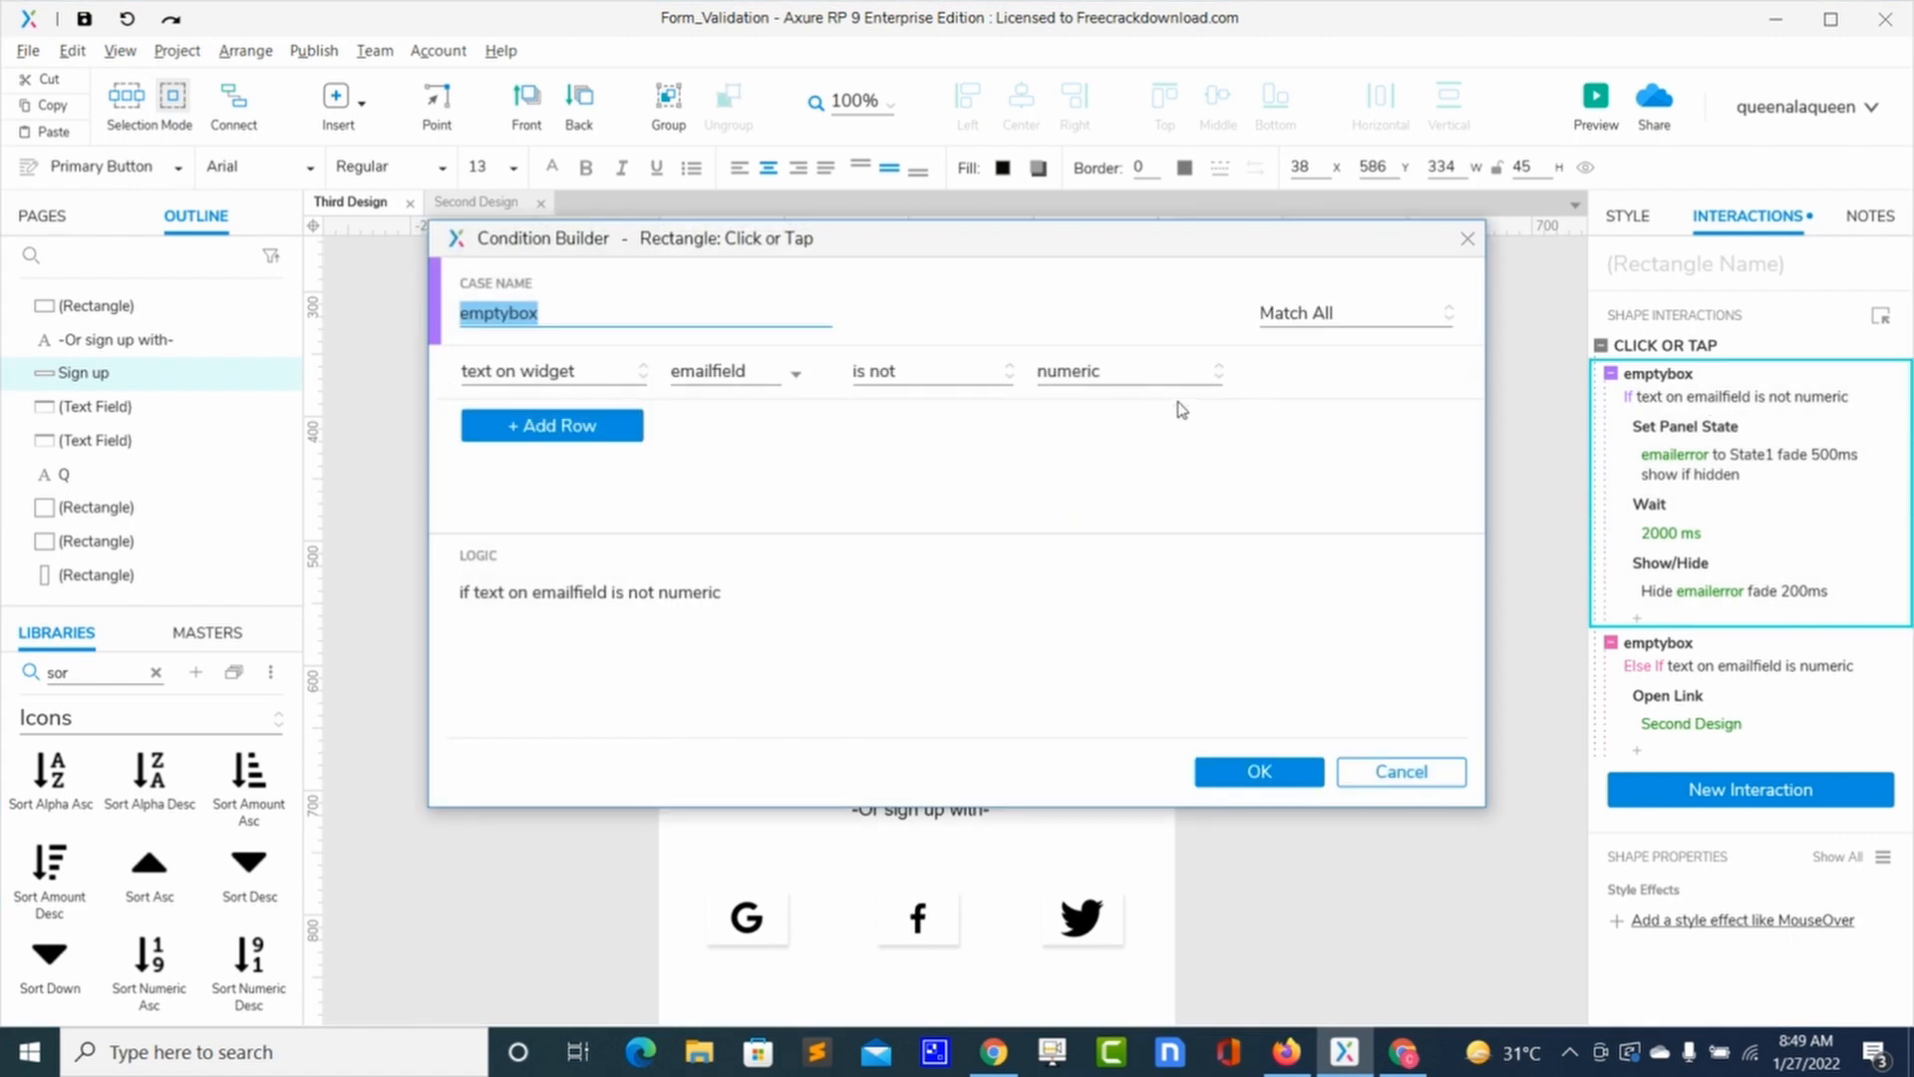
pyautogui.click(1102, 386)
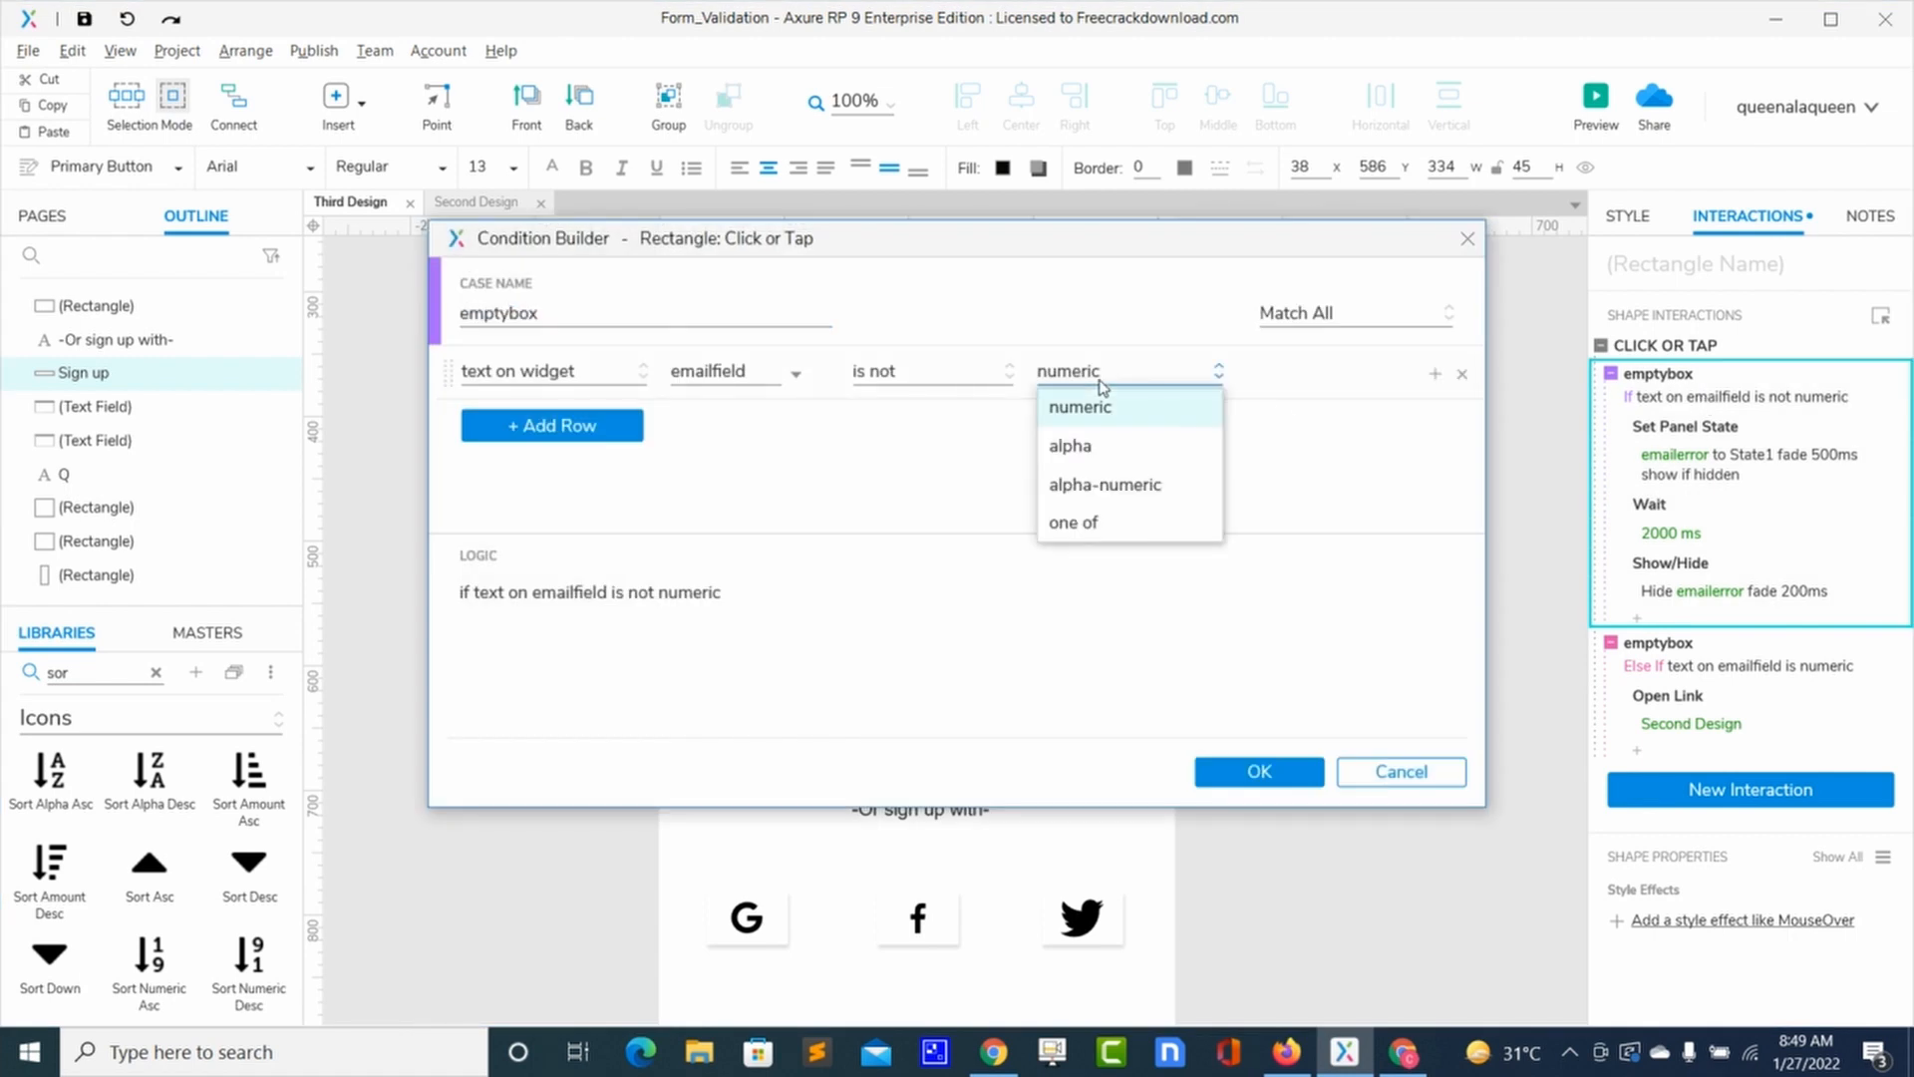
pyautogui.click(1102, 456)
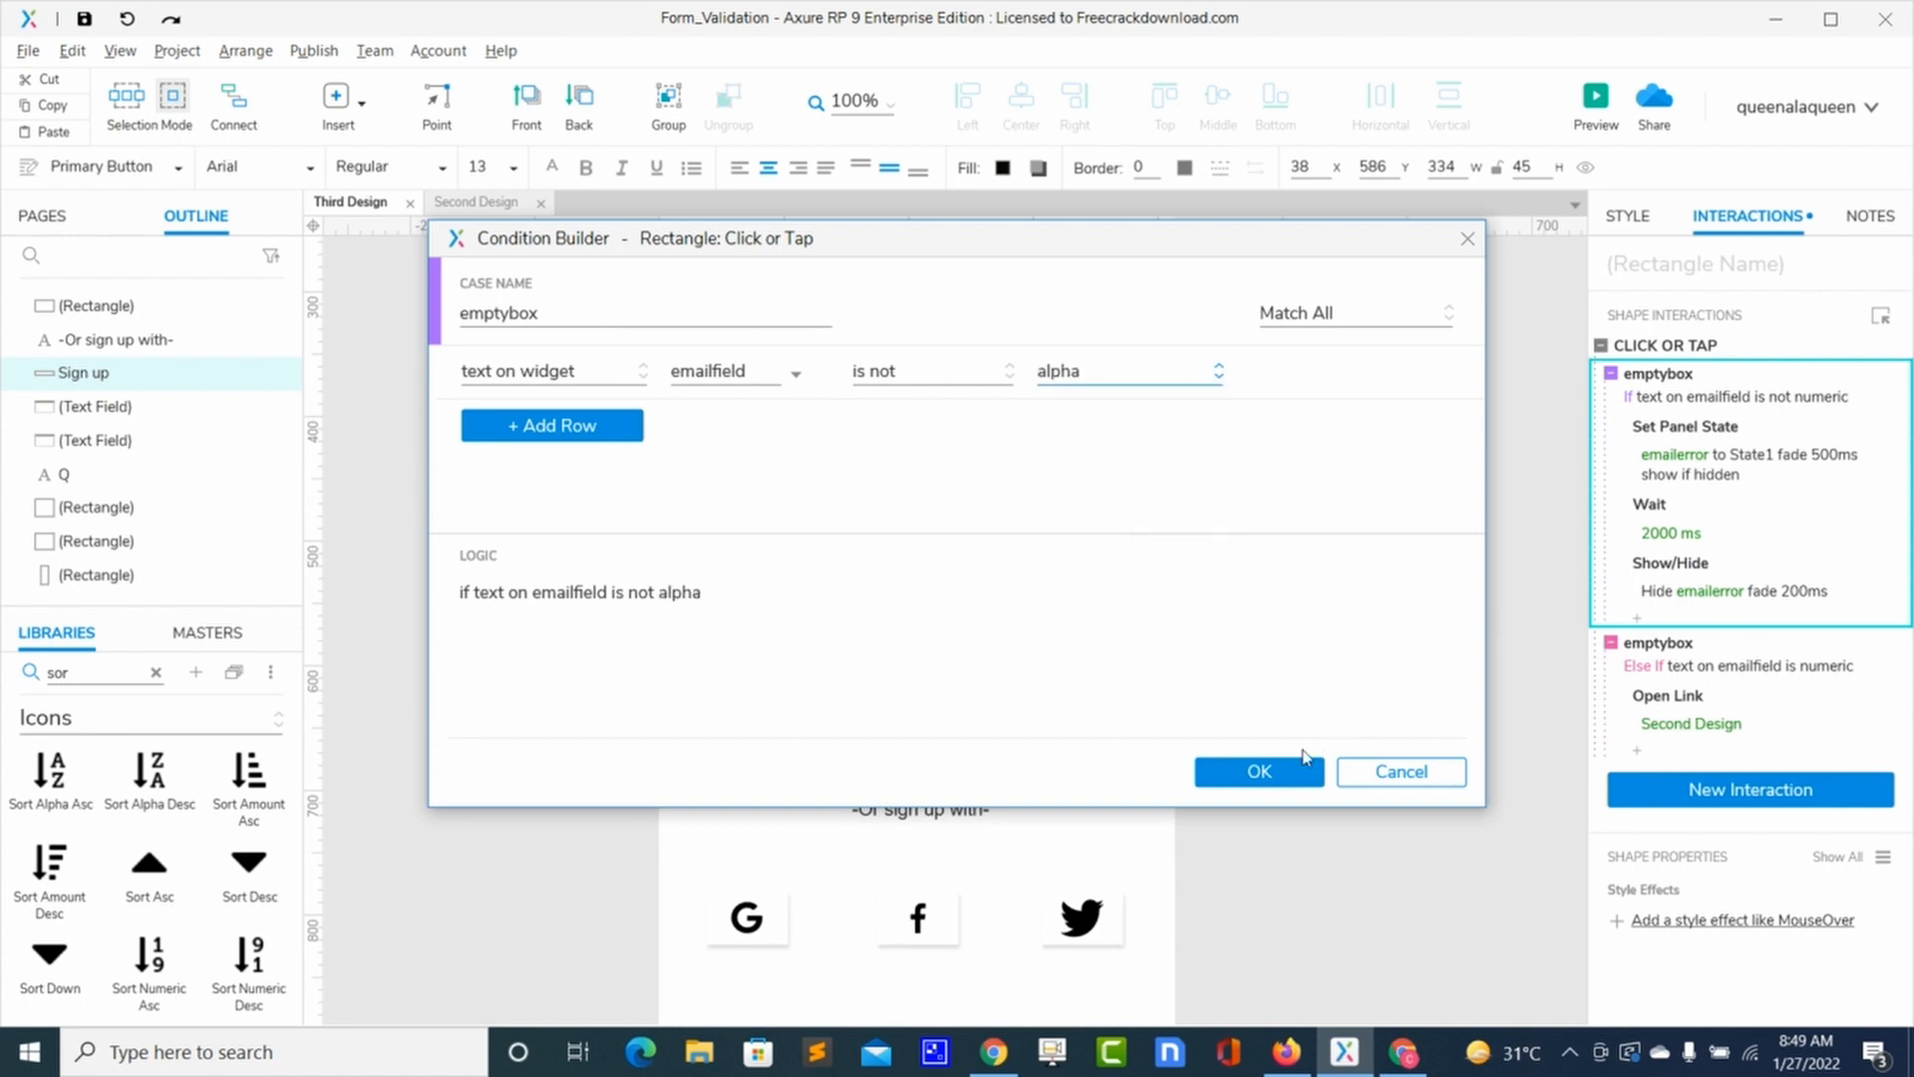
pyautogui.click(1259, 771)
# Step: Change the Else If case's condition to emailfield is alpha
pyautogui.click(1676, 678)
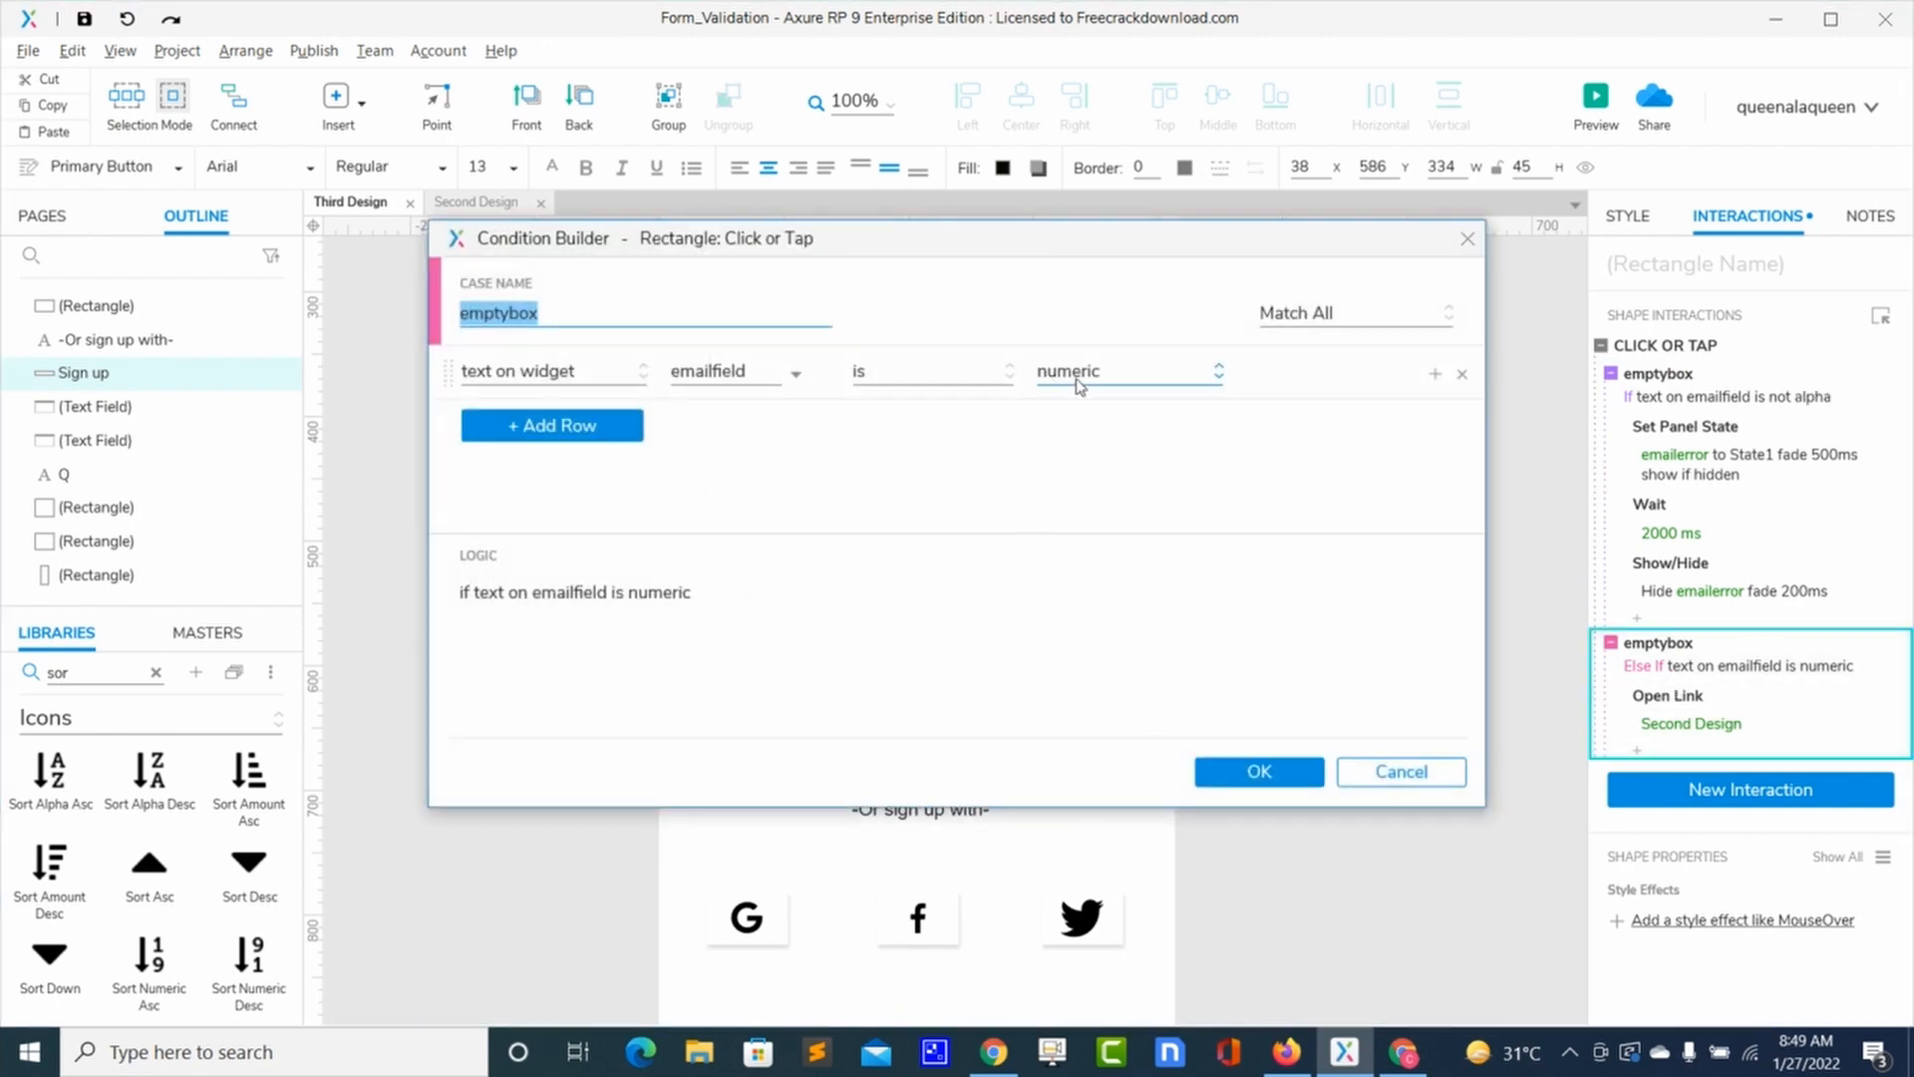
pyautogui.click(1076, 383)
pyautogui.click(1071, 448)
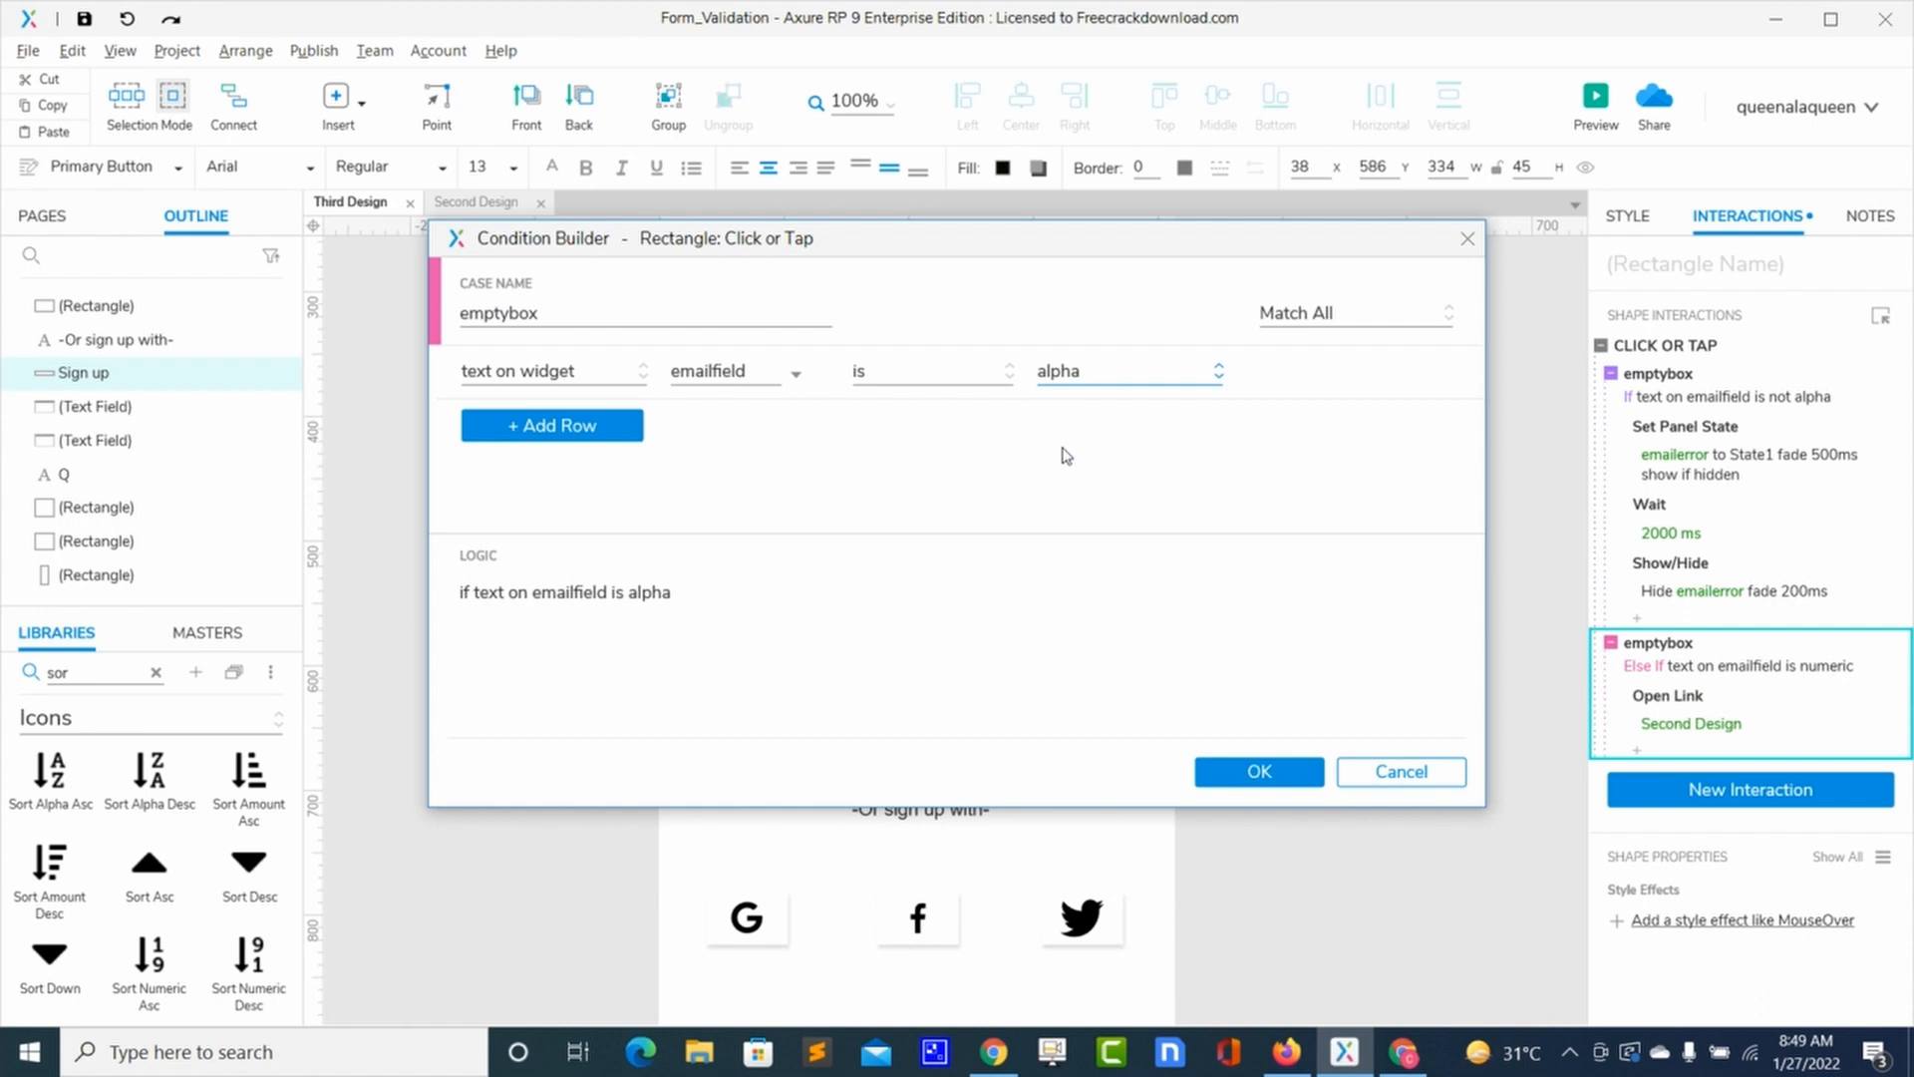
pyautogui.click(1219, 783)
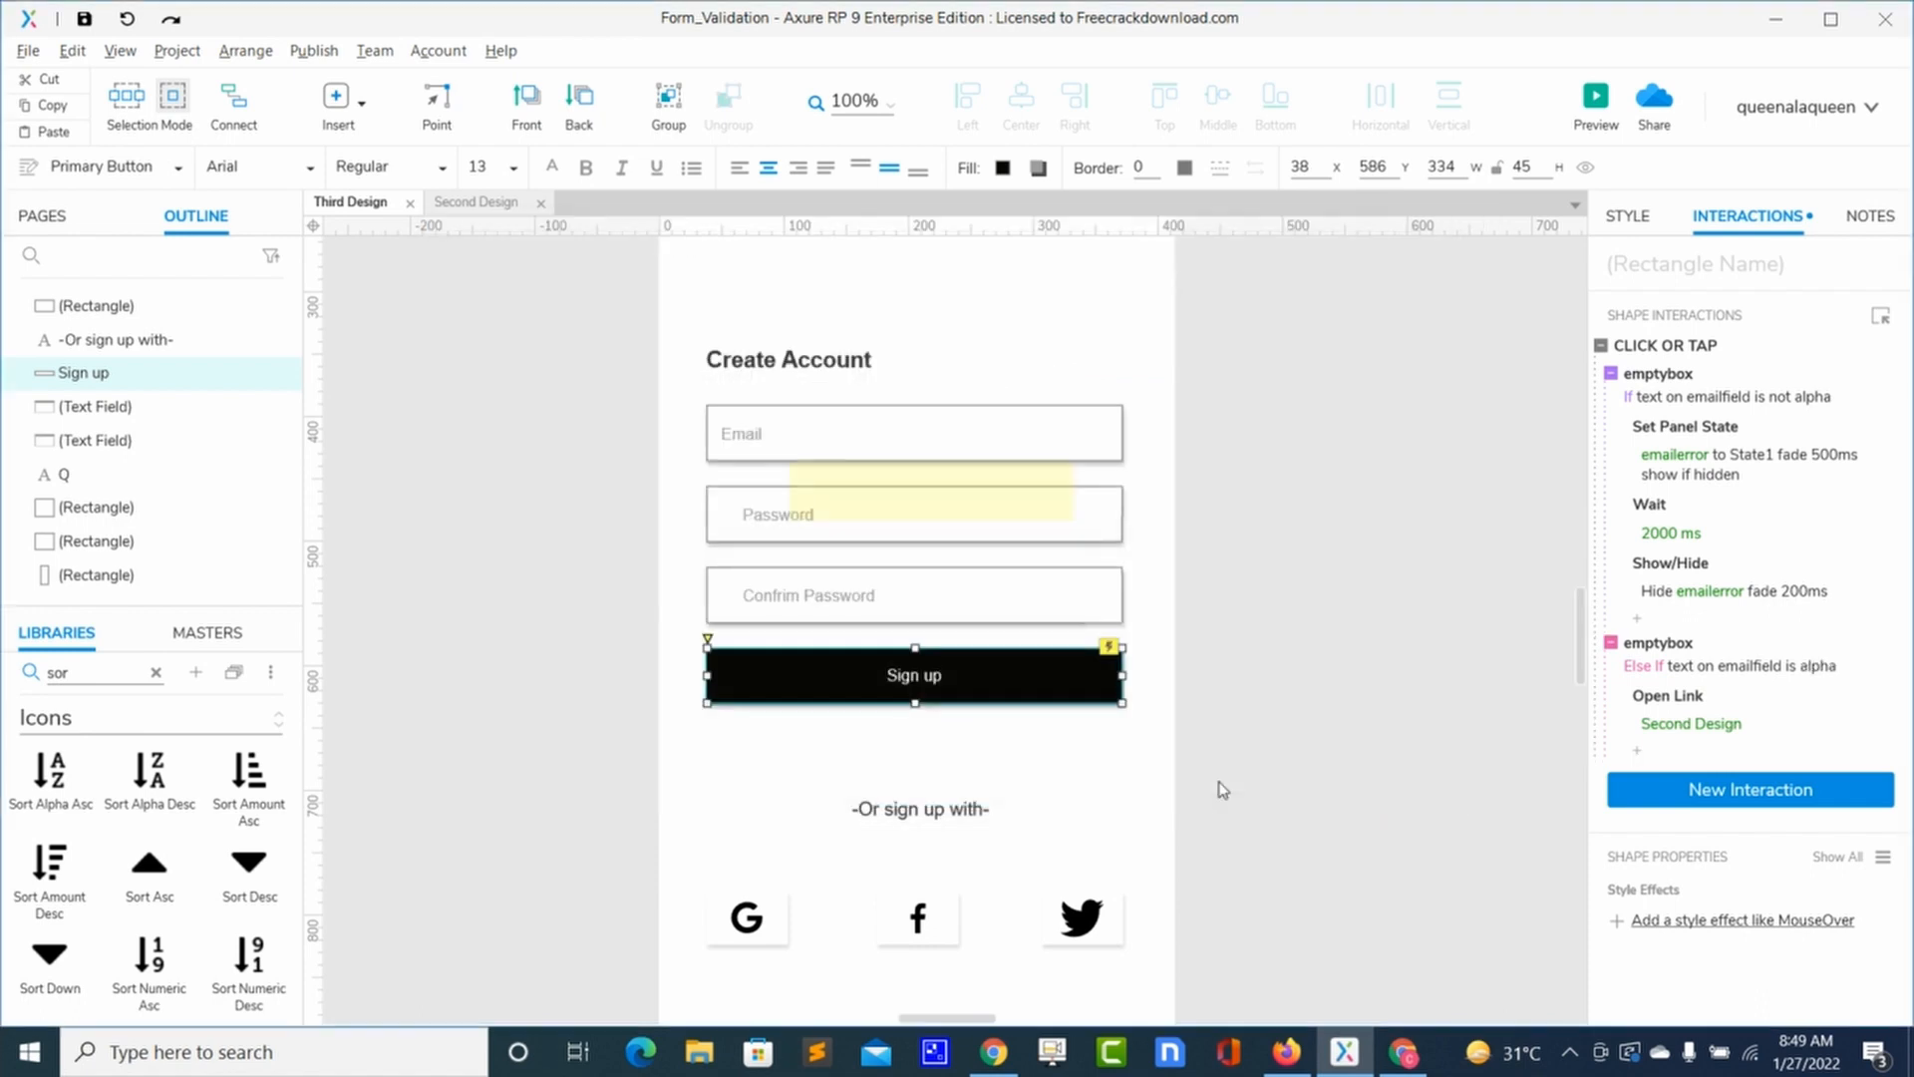
# Step: Preview the form and submit the mixed entry '12345678sdfgh' to see the error
pyautogui.click(1592, 98)
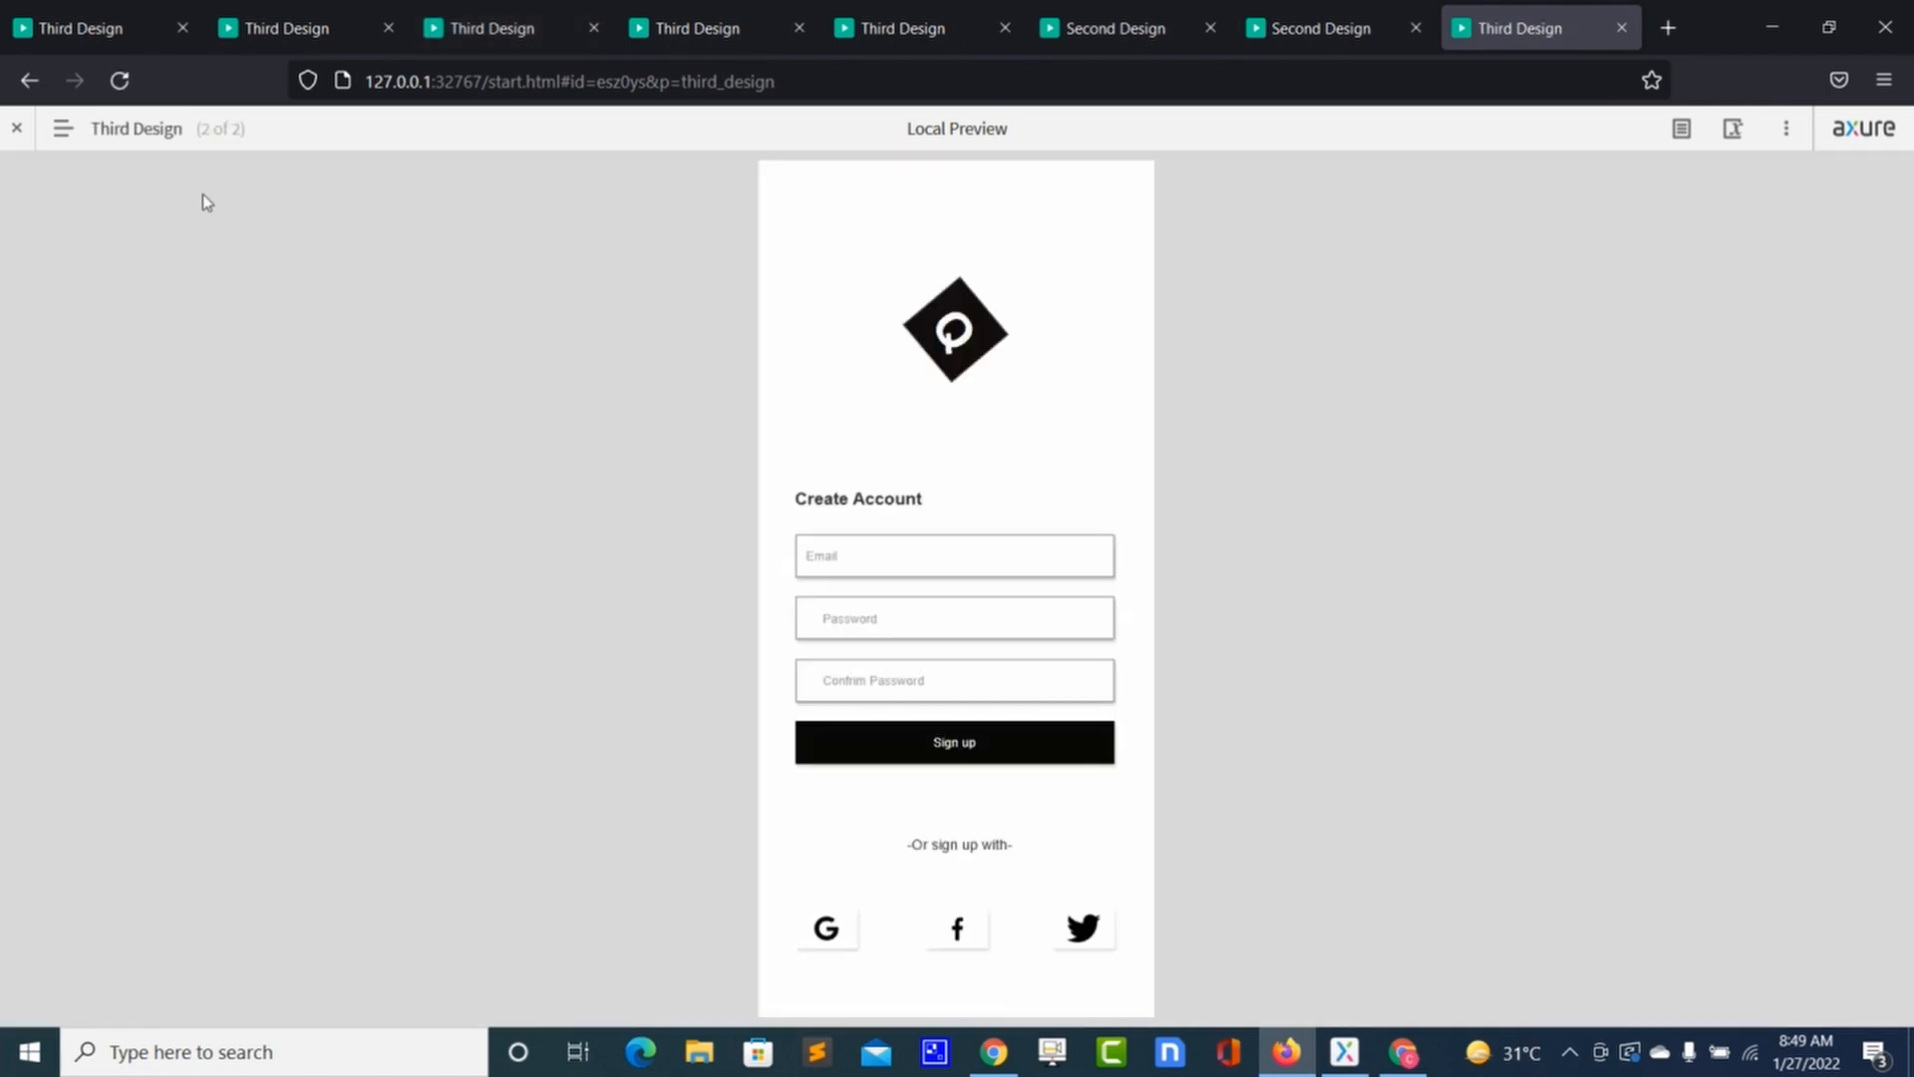
pyautogui.click(120, 80)
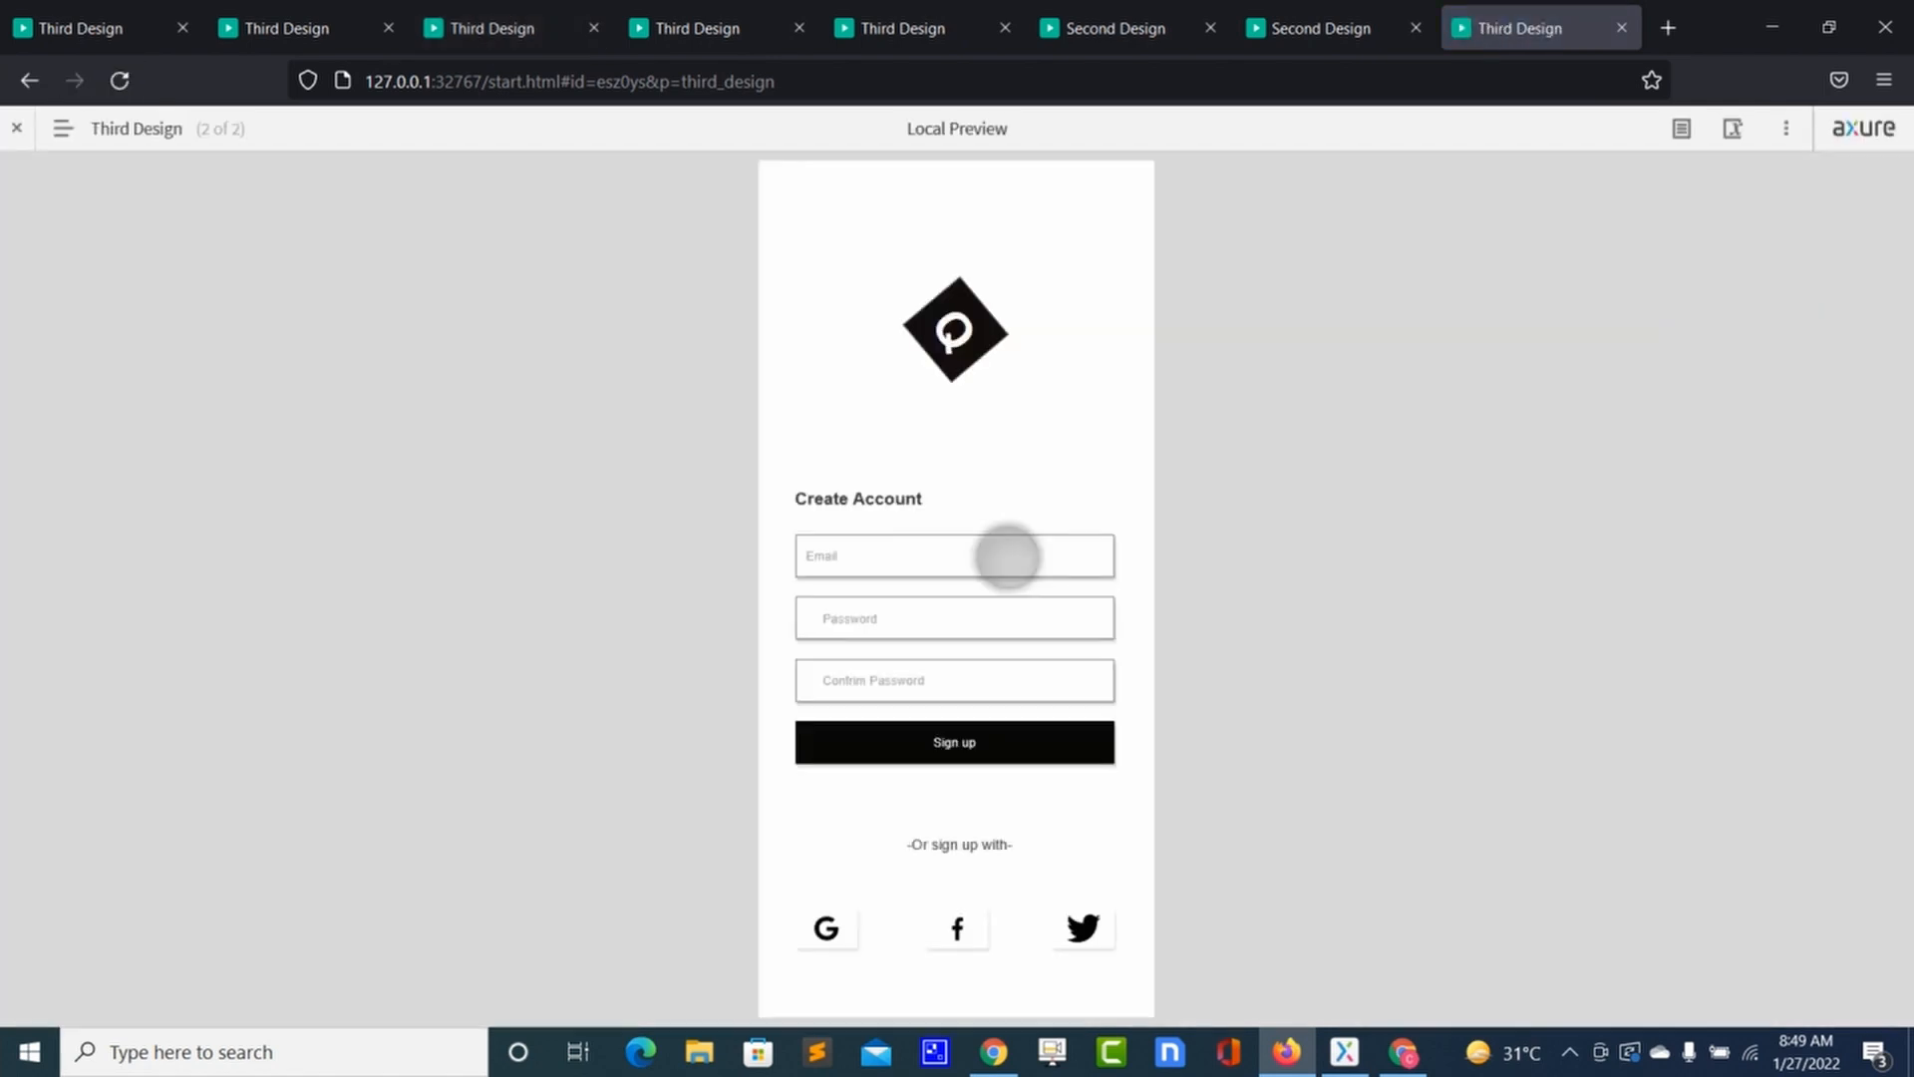
pyautogui.write('12345678sdfgh')
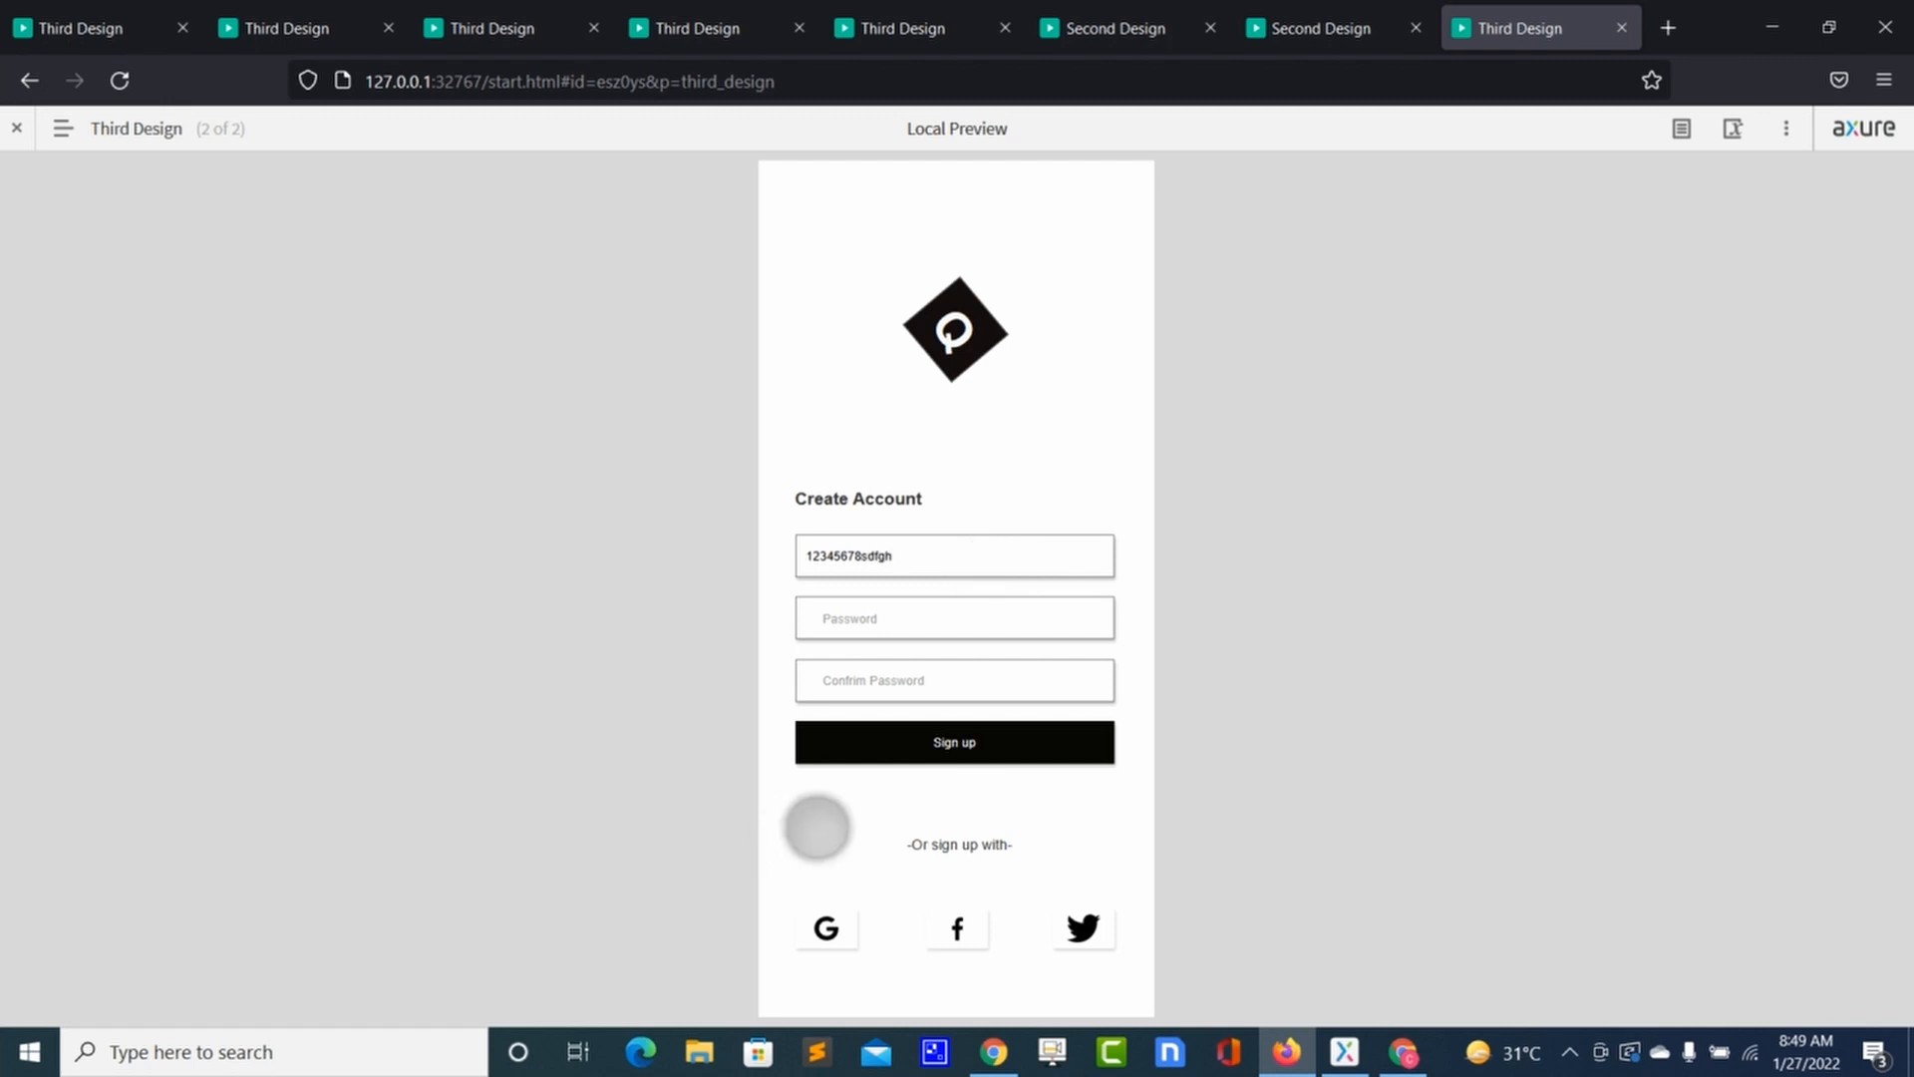
pyautogui.click(844, 755)
# Step: Reload and sign up with the letters-only entry 'qasdfgh' to open Second Design
pyautogui.click(114, 88)
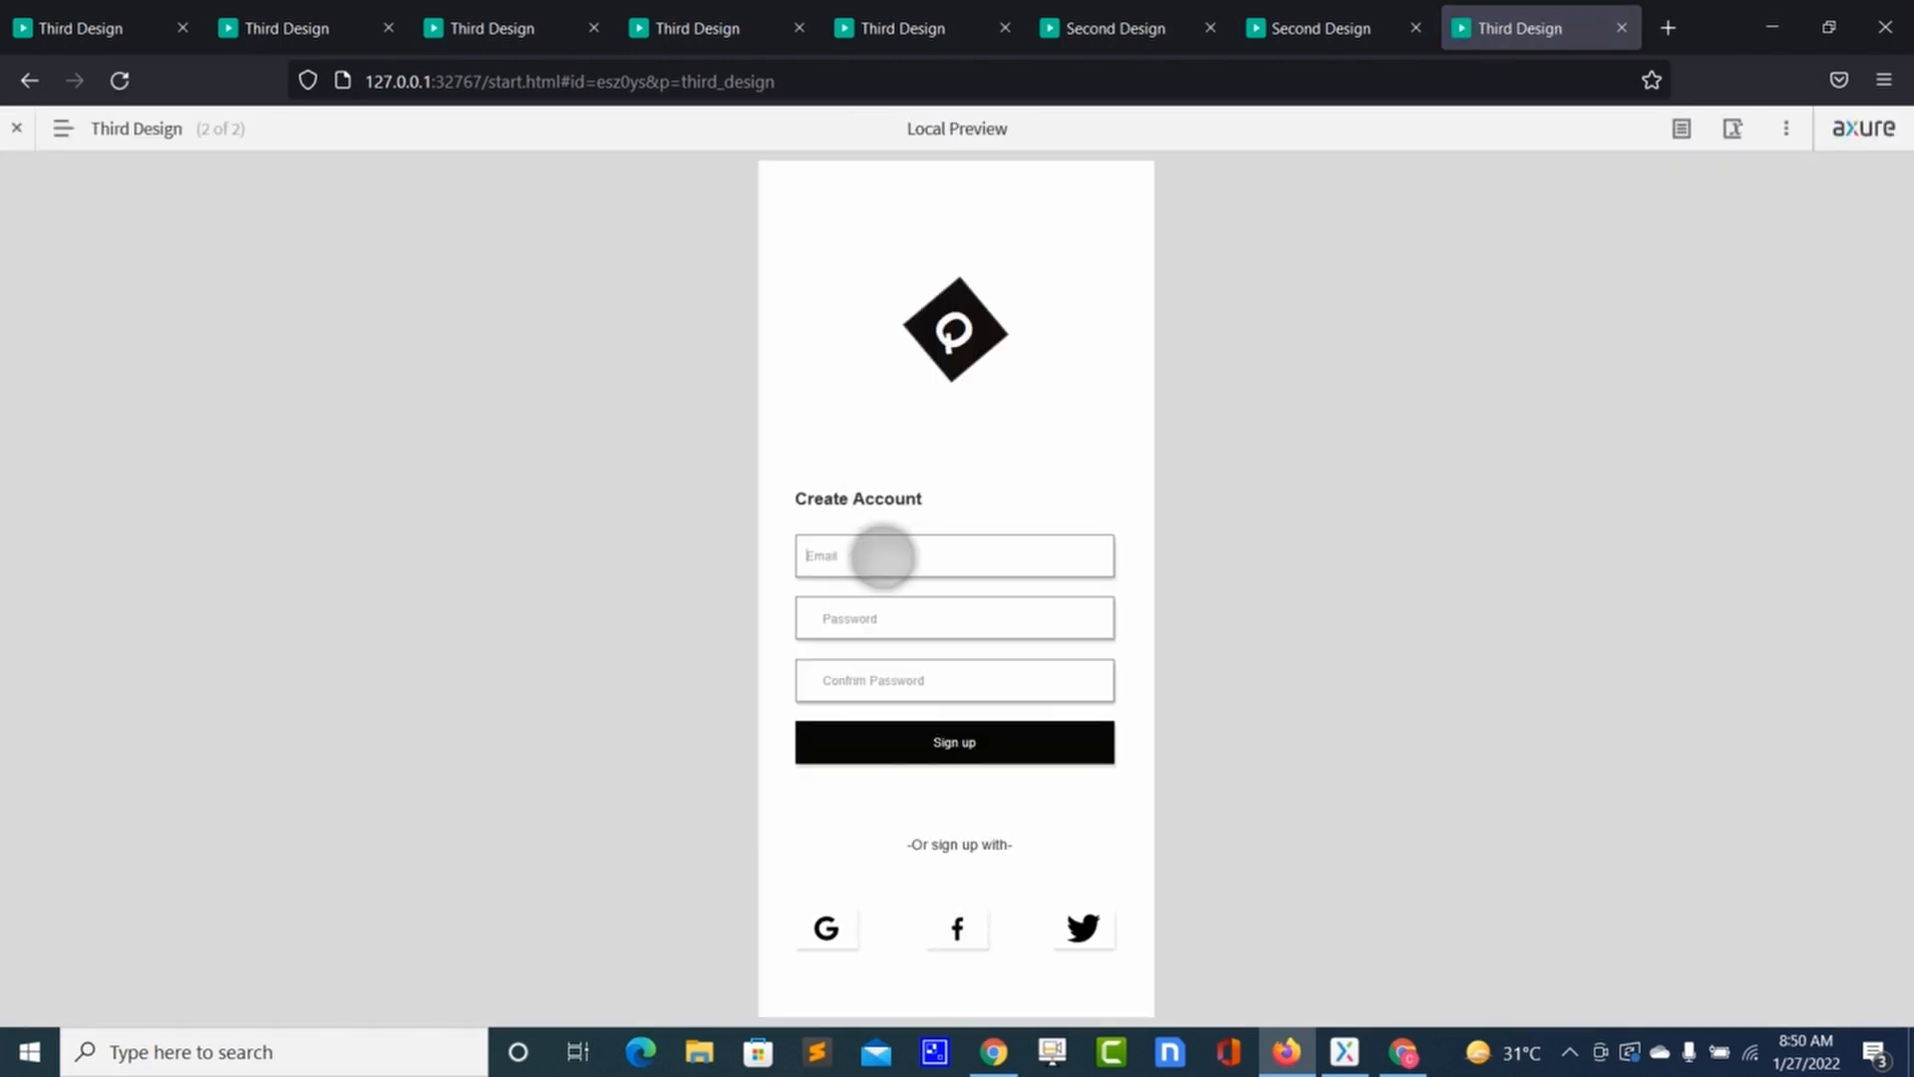
pyautogui.write('qasdfghj')
pyautogui.click(909, 742)
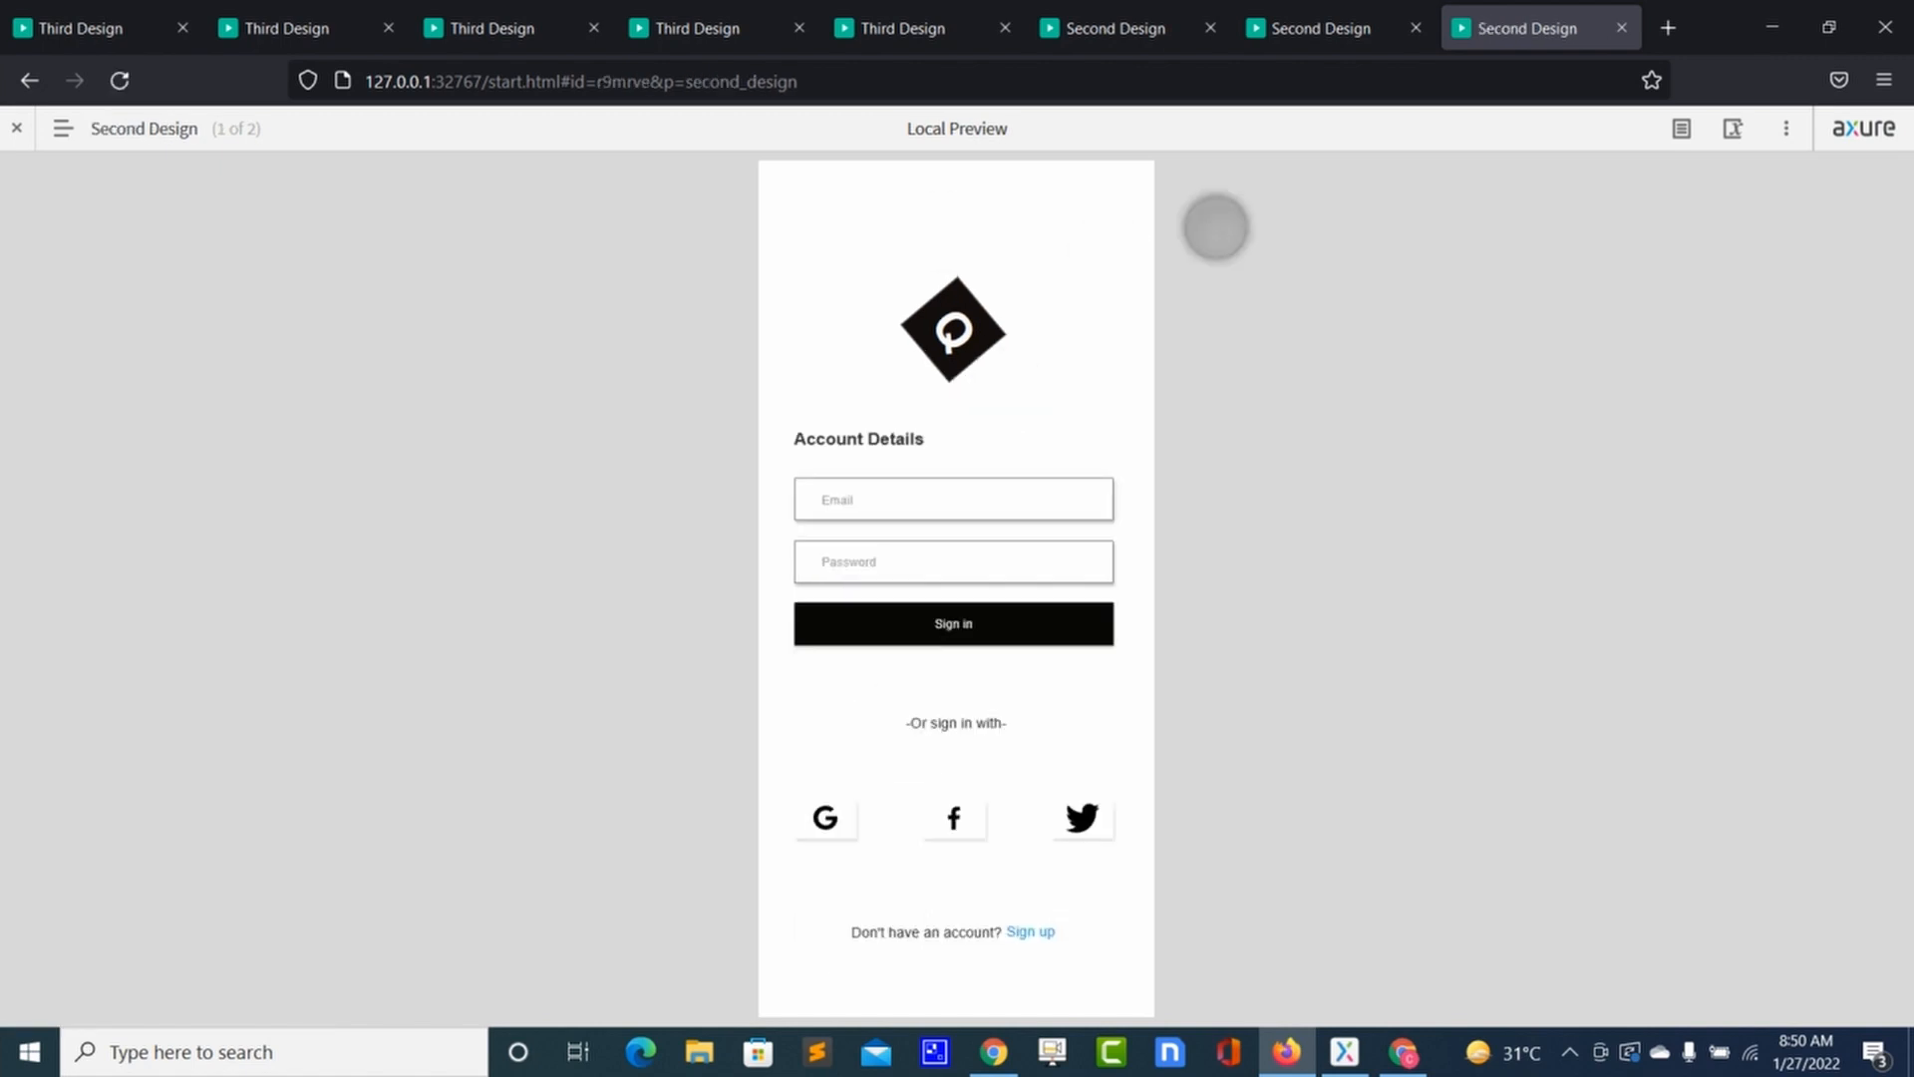
pyautogui.hotkey('alt', 'Tab')
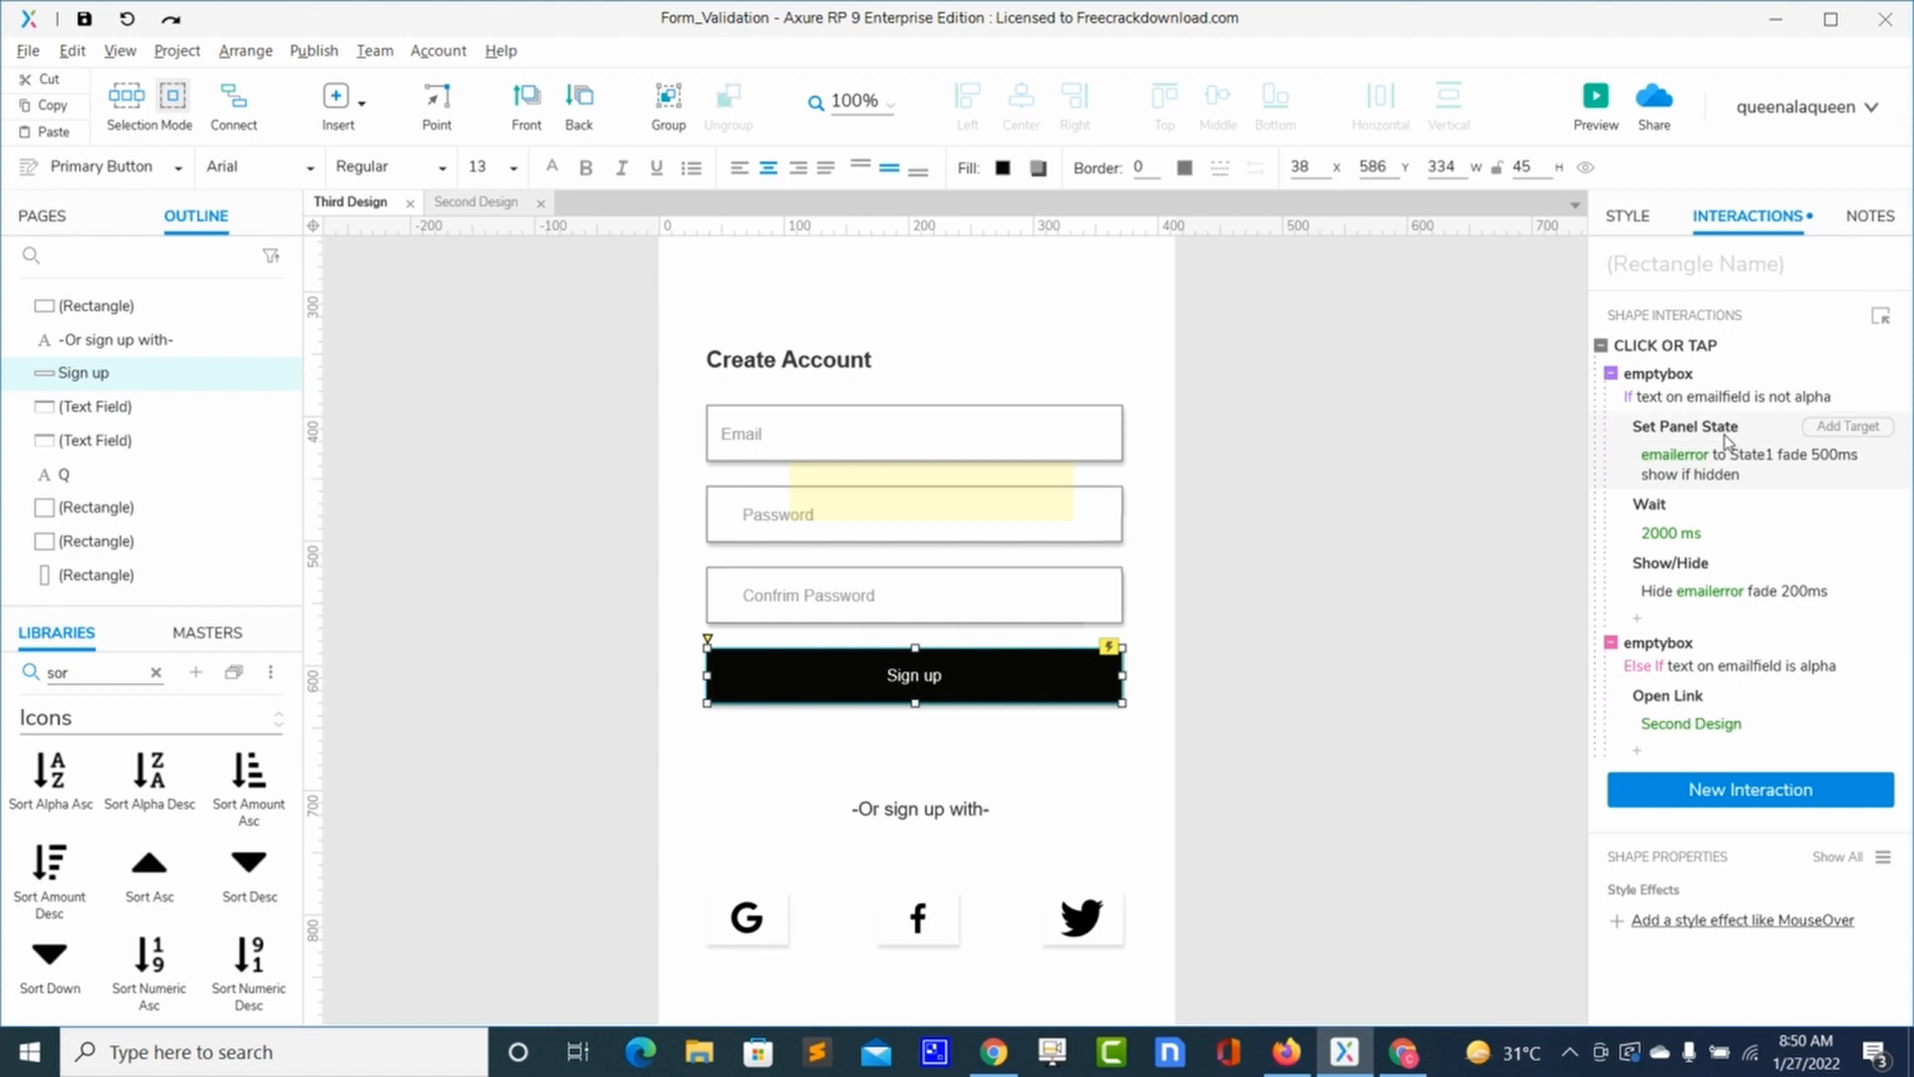
# Step: Set the first case's condition to emailfield is not one of the allowed e-mail address
pyautogui.moveTo(1667, 402); pyautogui.dragTo(1662, 396)
pyautogui.click(1662, 396)
pyautogui.click(1148, 371)
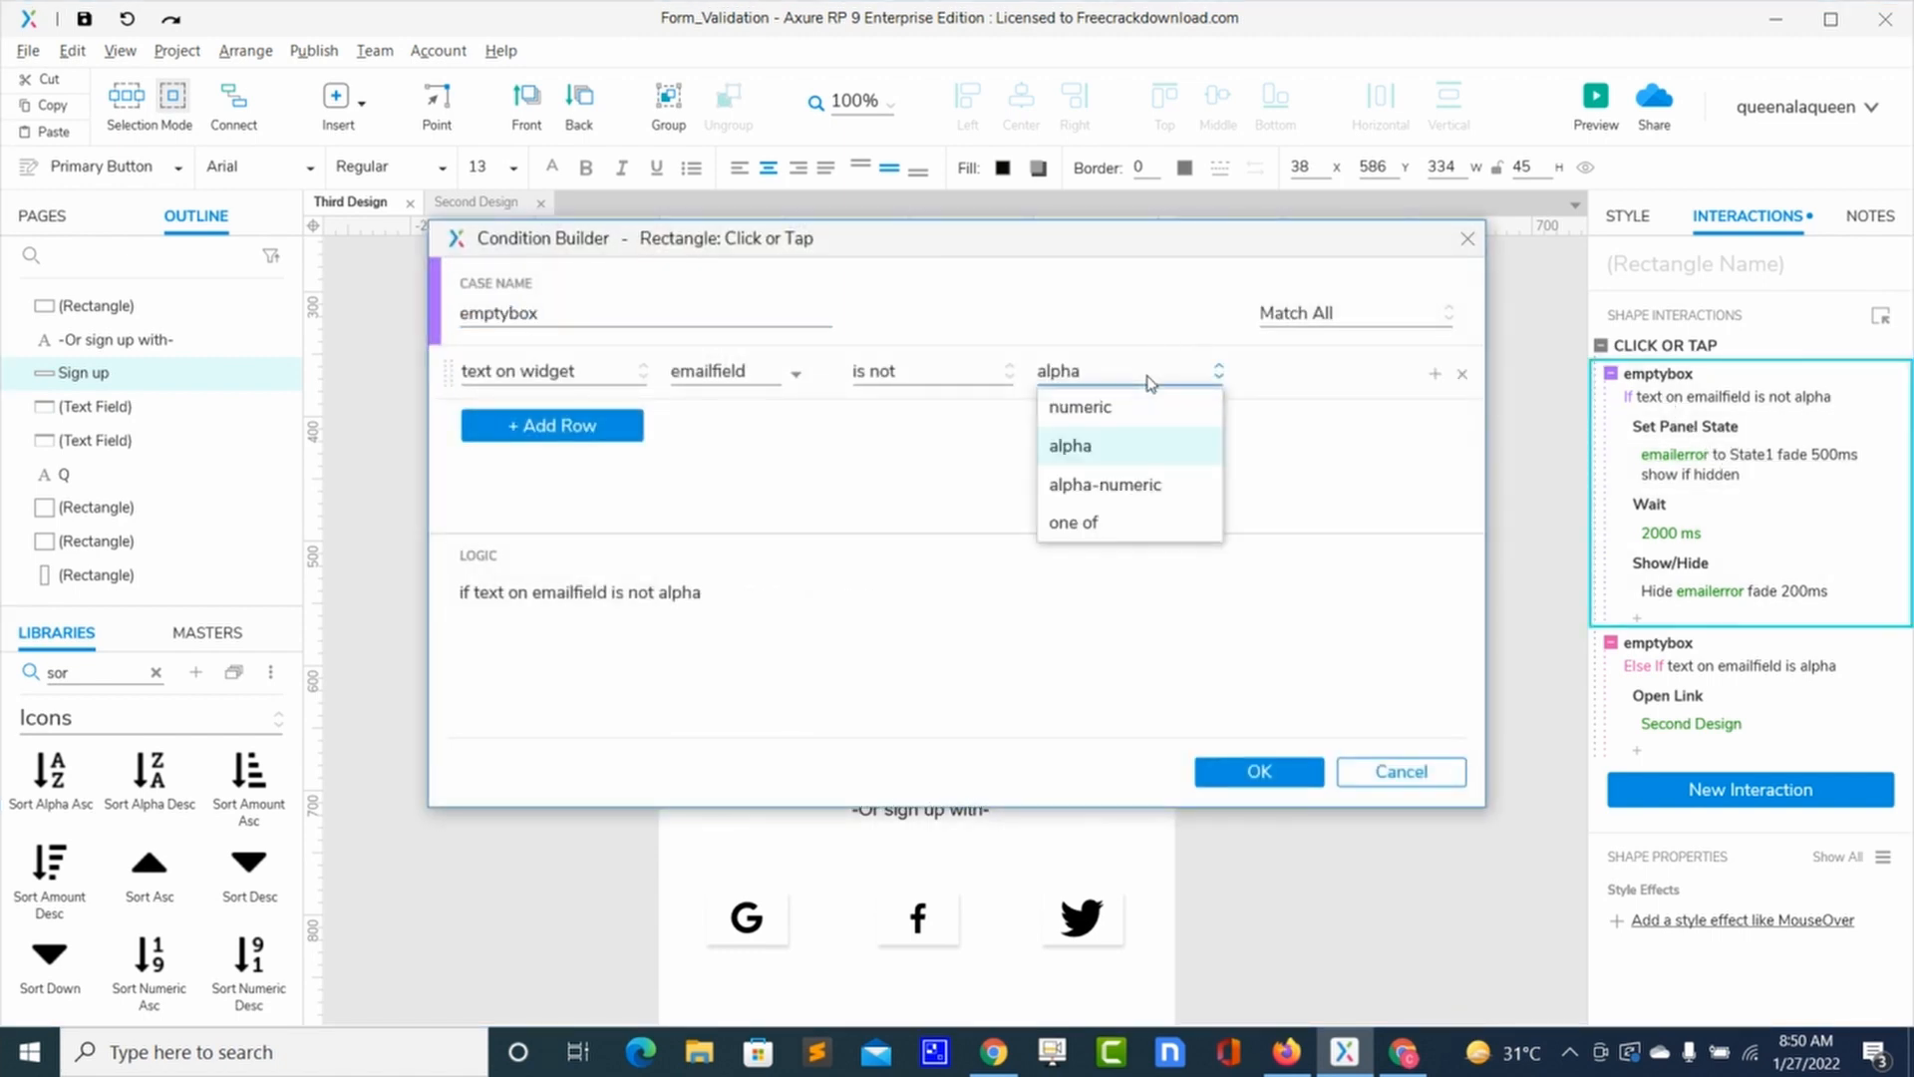
pyautogui.click(1093, 525)
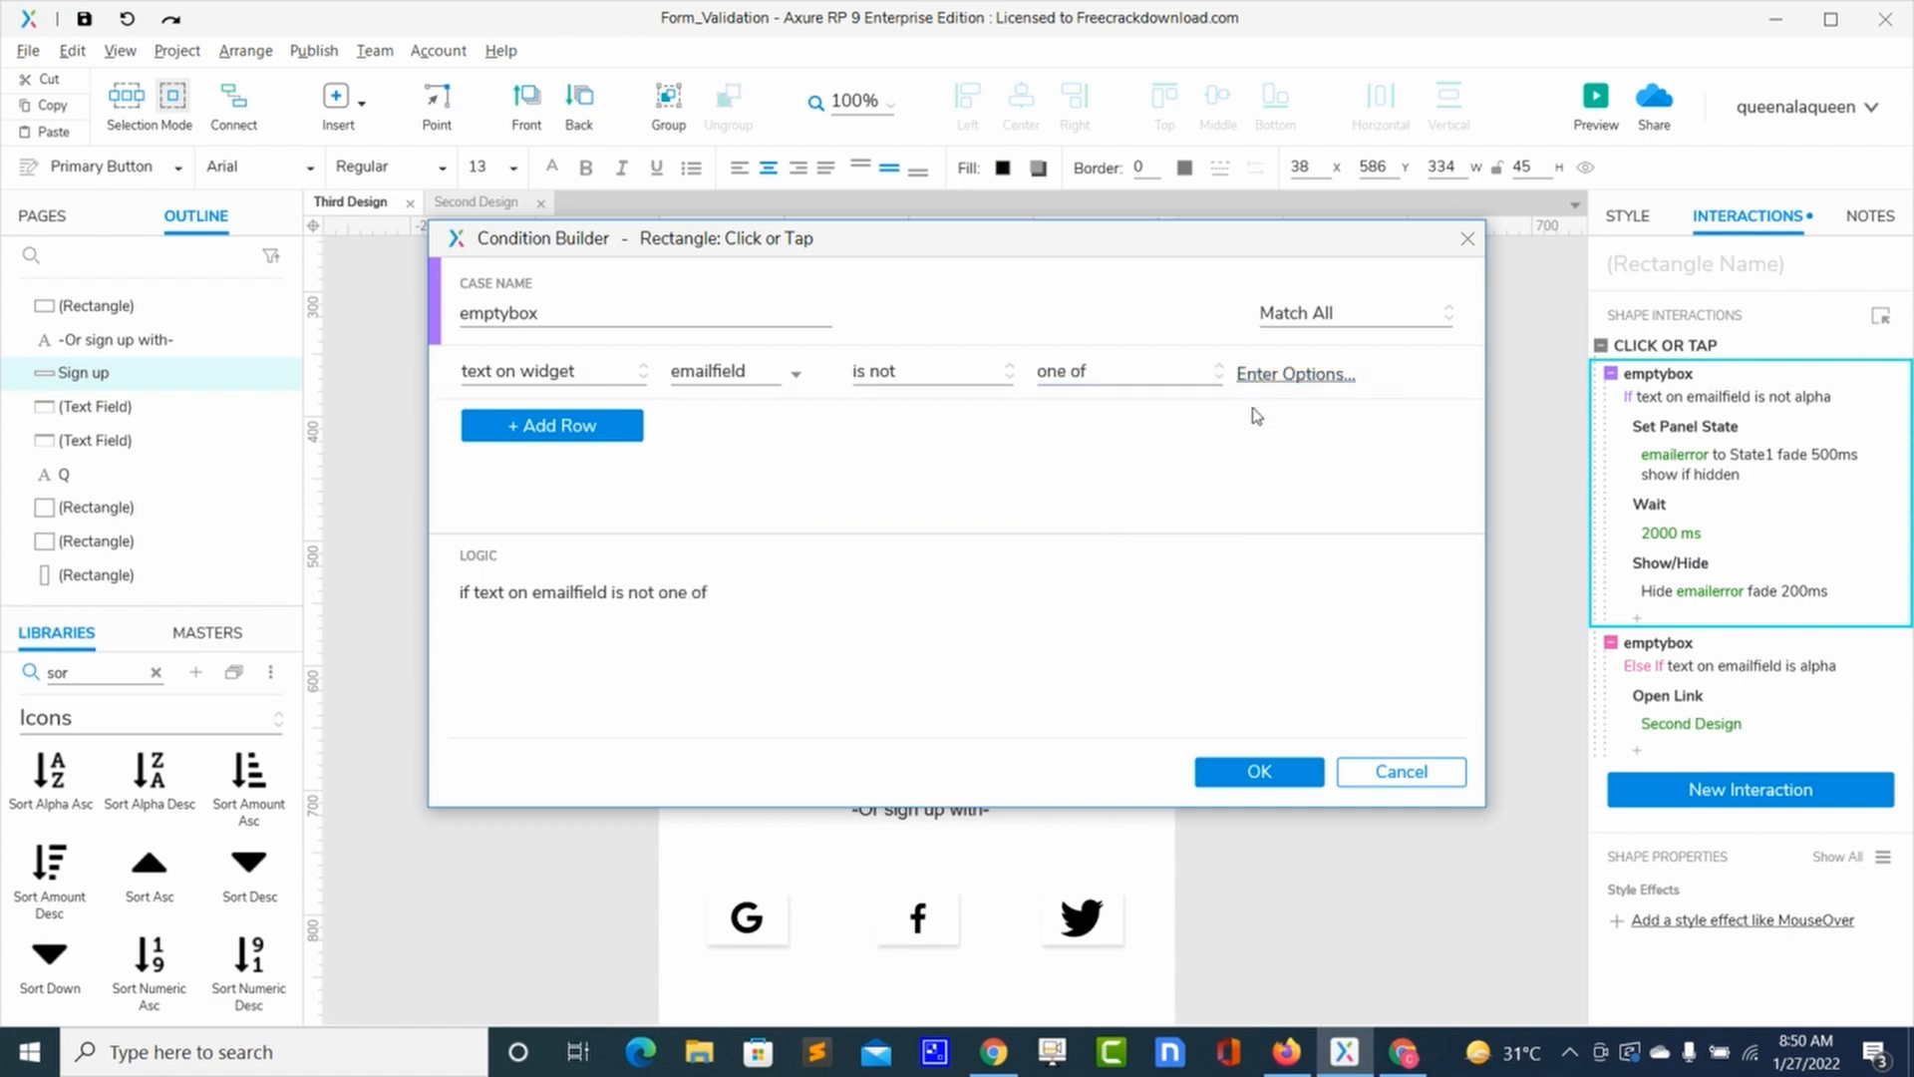
pyautogui.click(1273, 375)
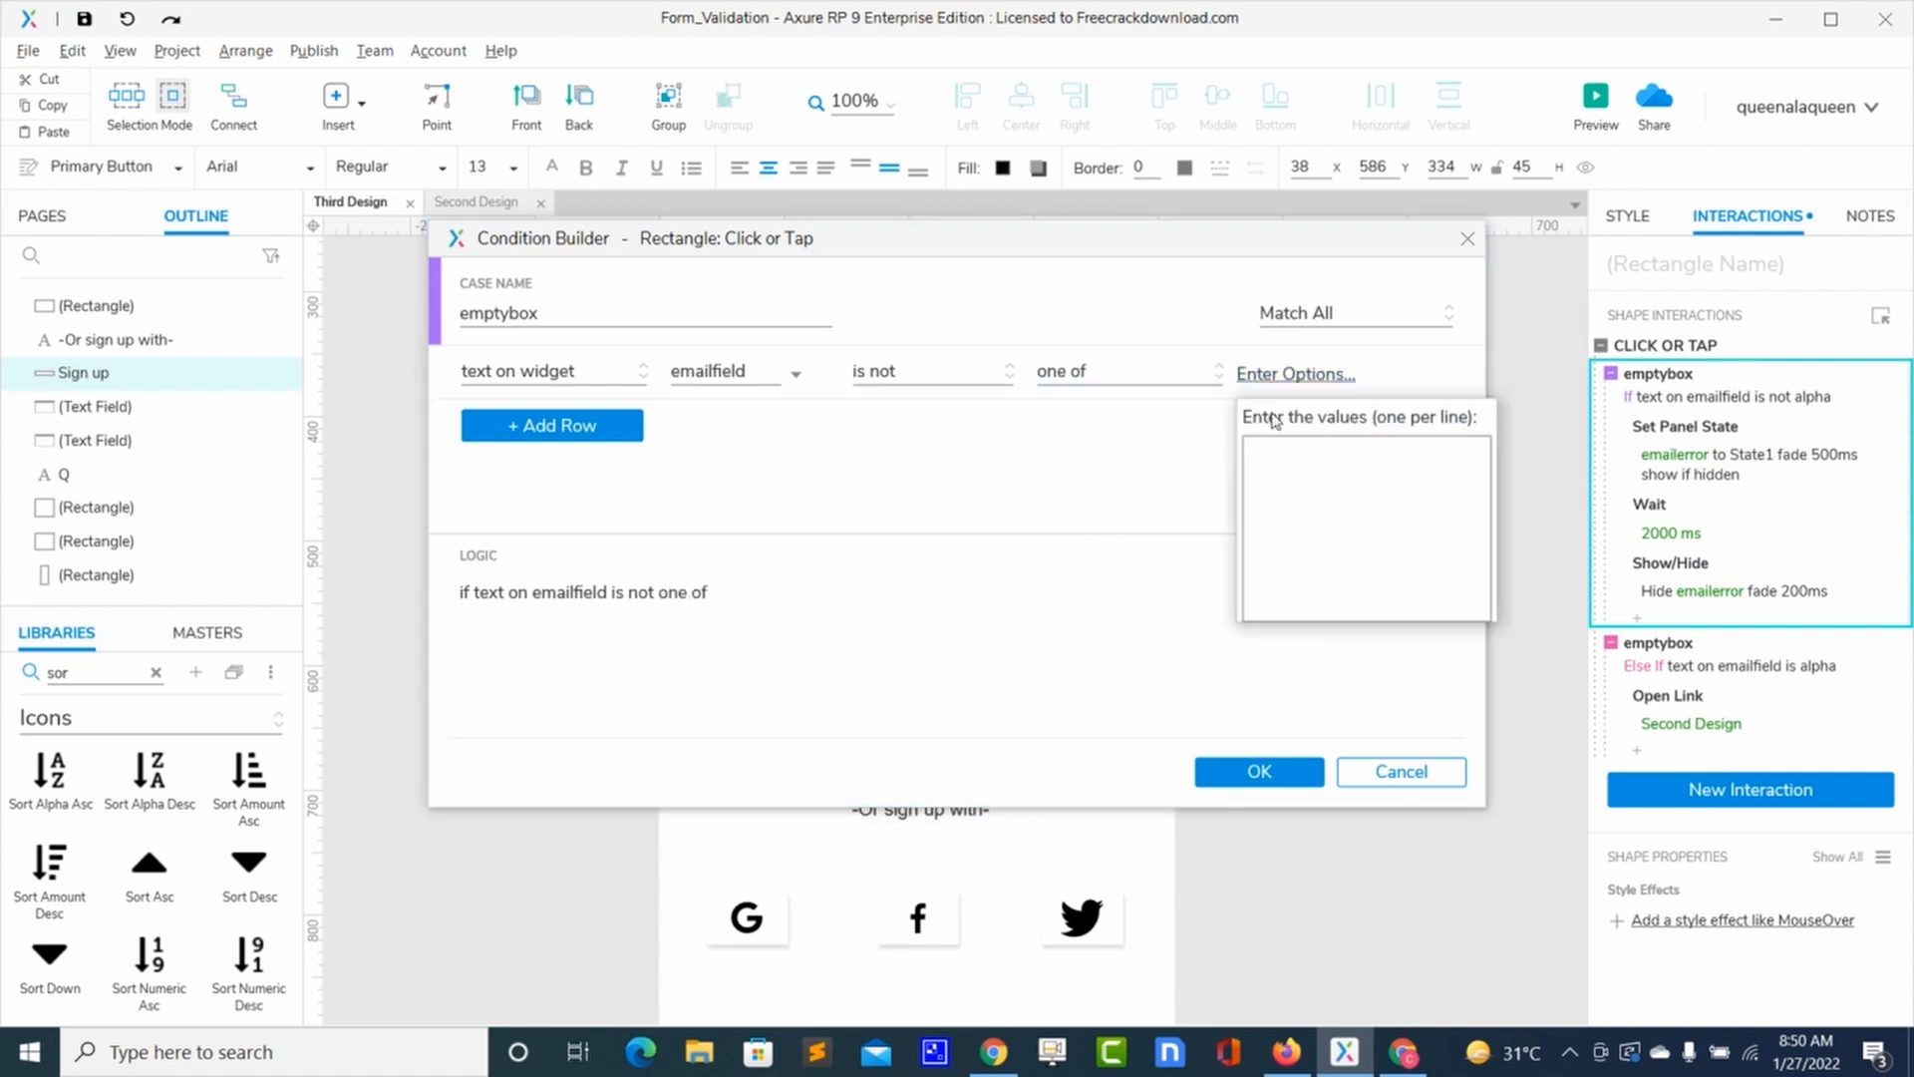
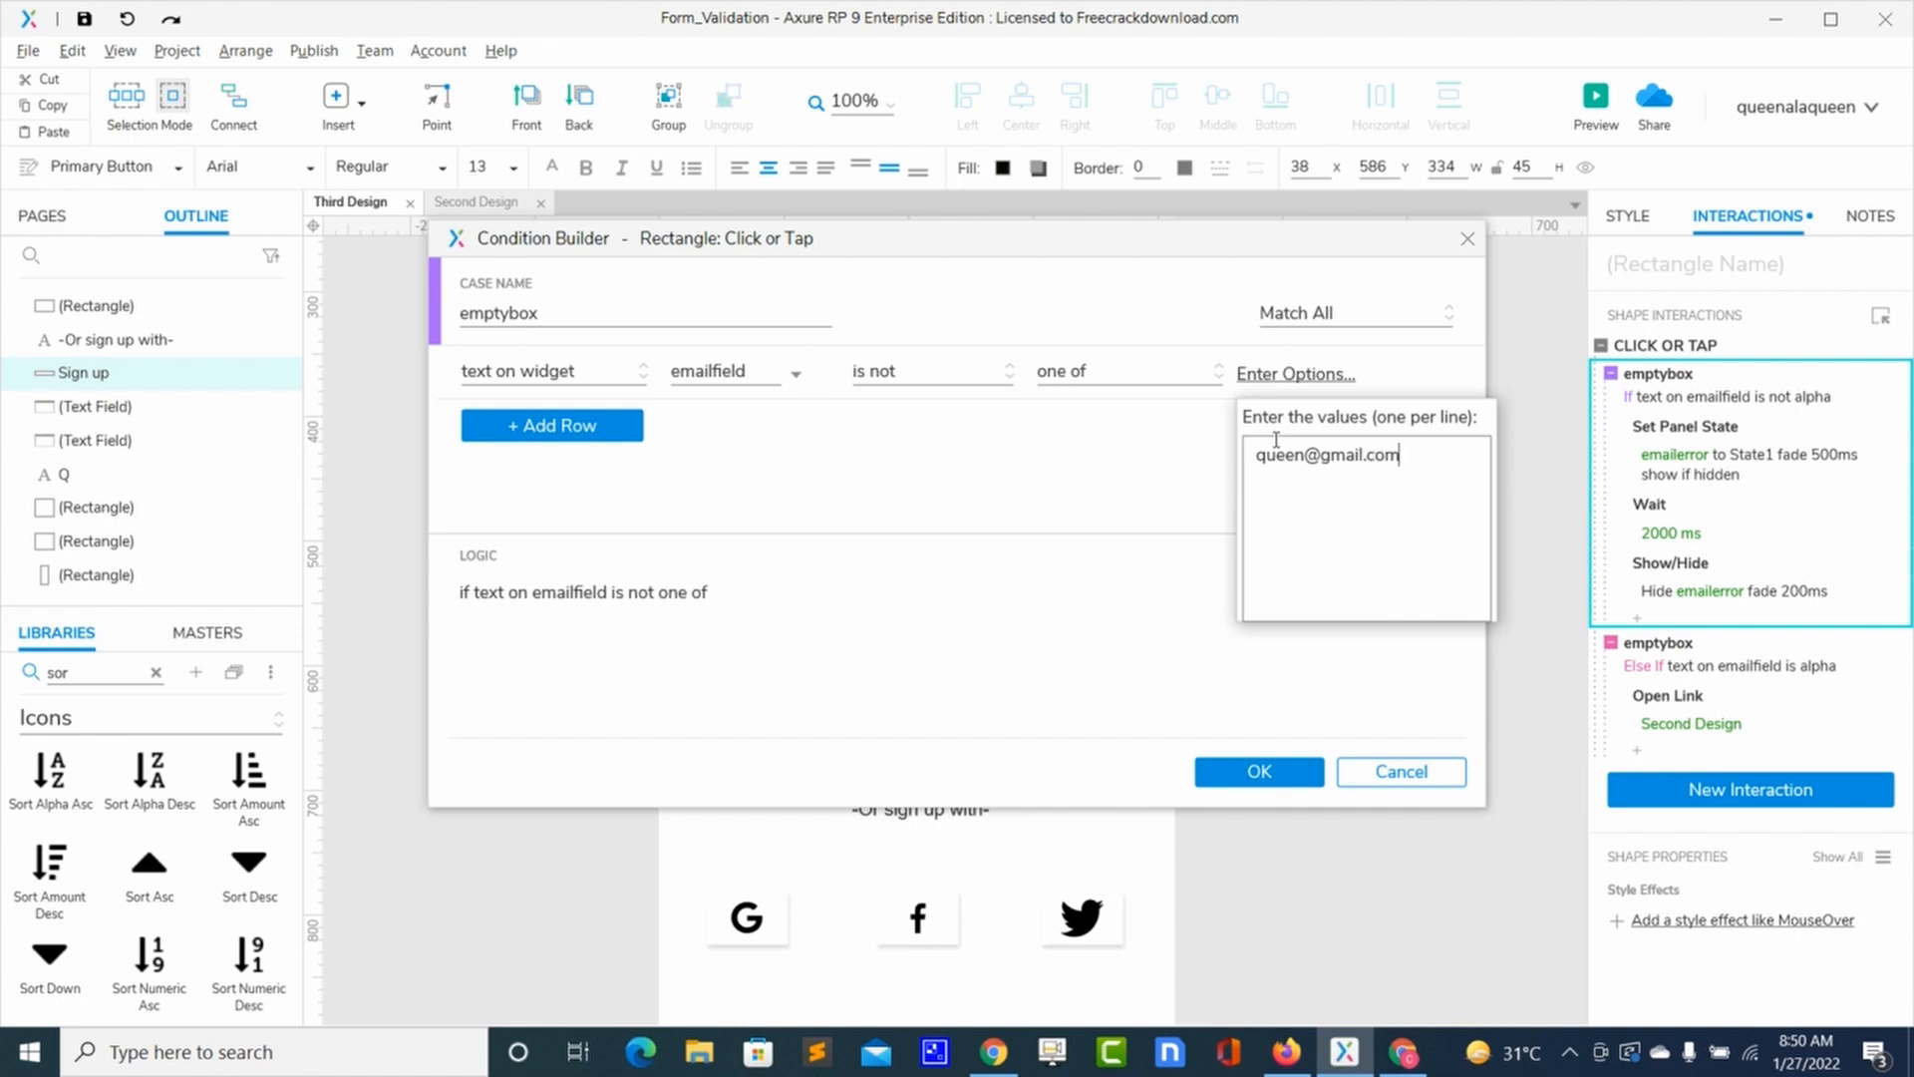
pyautogui.click(1259, 777)
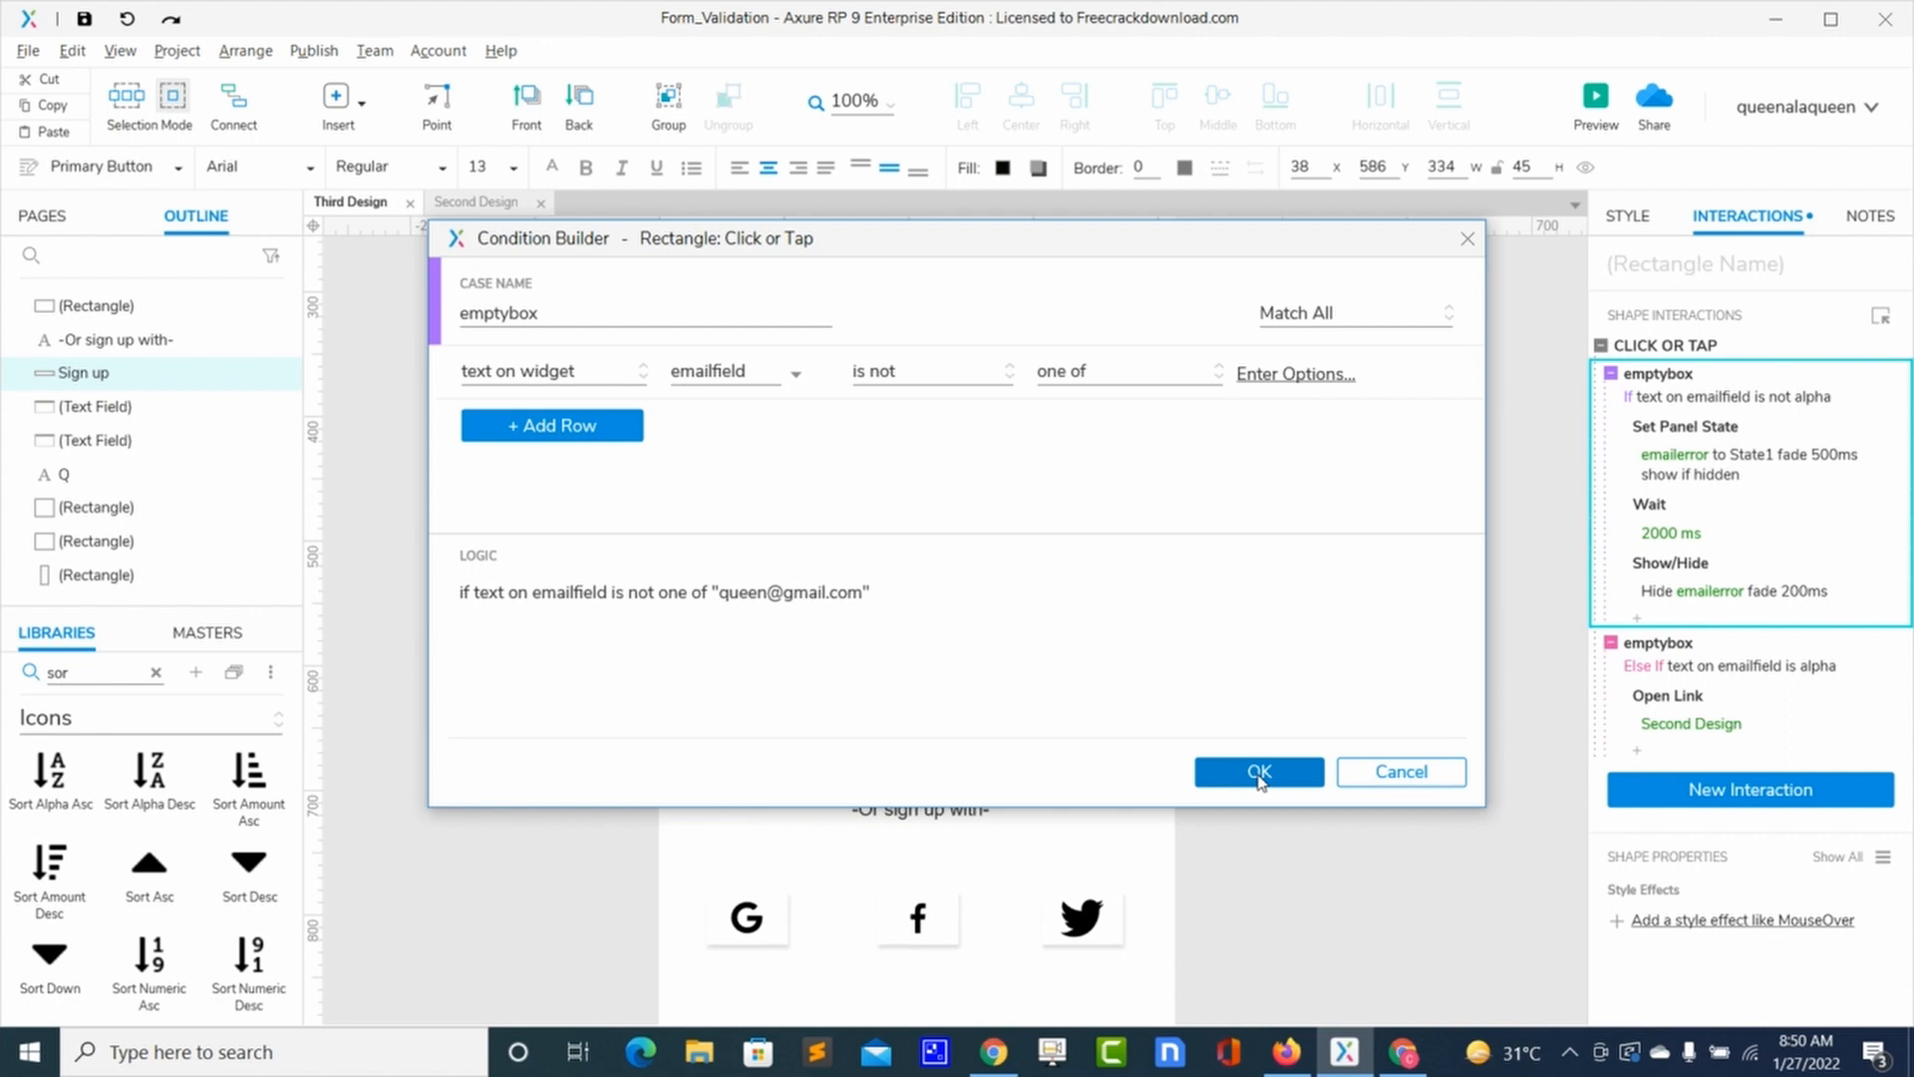
pyautogui.click(1259, 773)
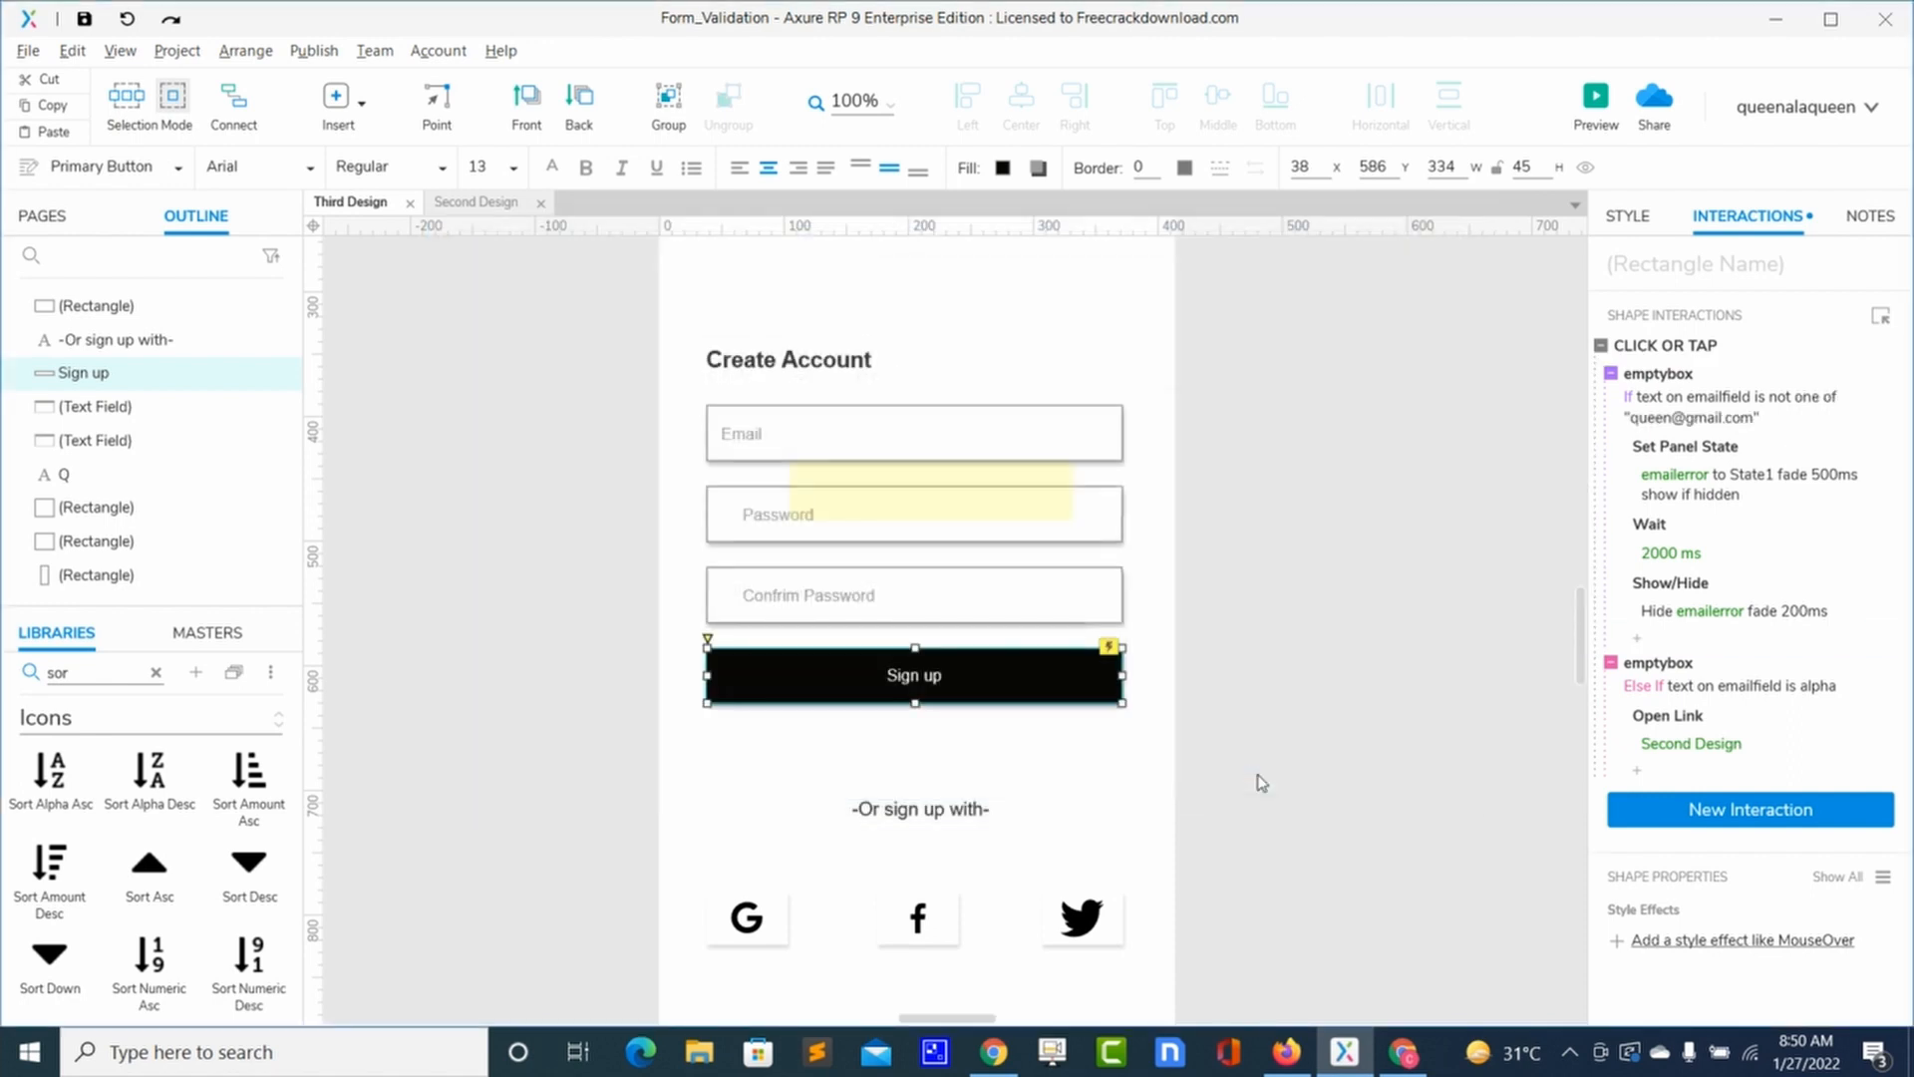
# Step: Set the Else If condition to emailfield is one of the allowed address, fixing a domain typo
pyautogui.click(1655, 688)
pyautogui.click(1163, 384)
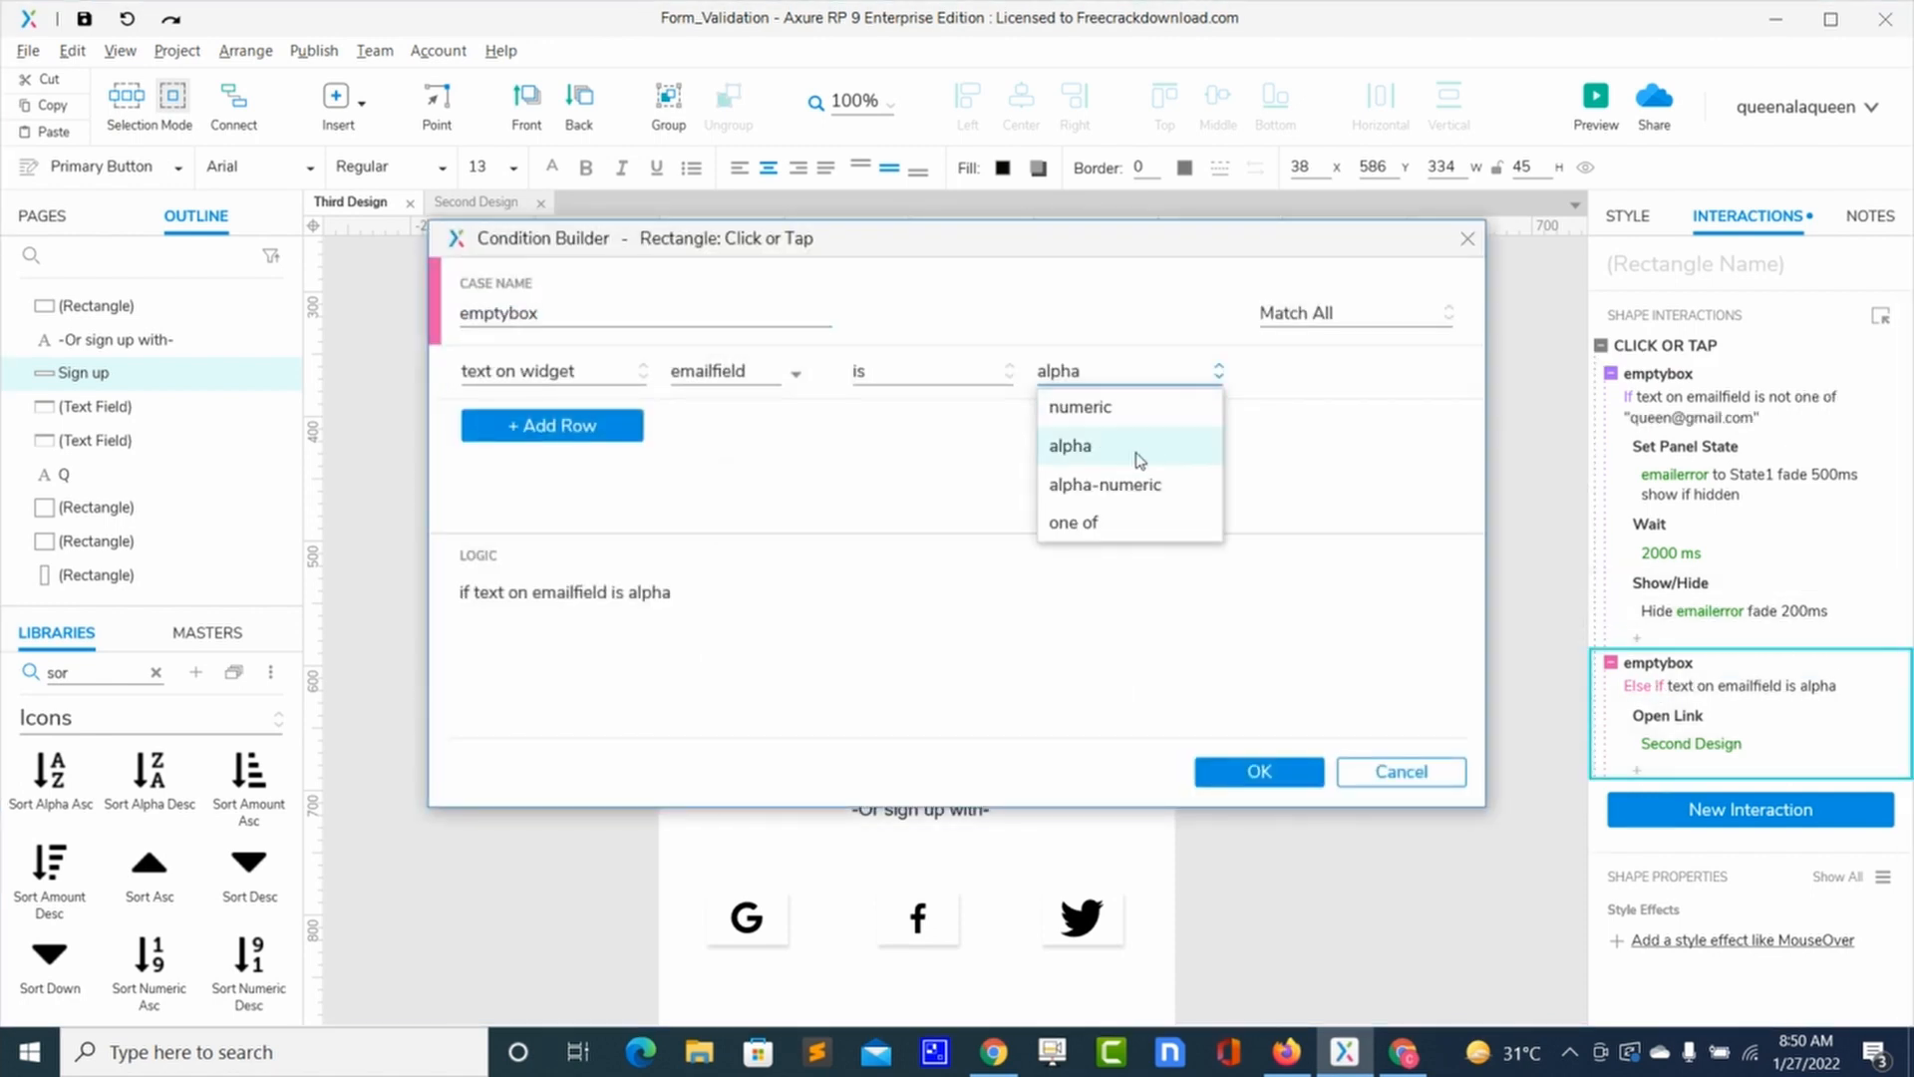
pyautogui.click(1094, 529)
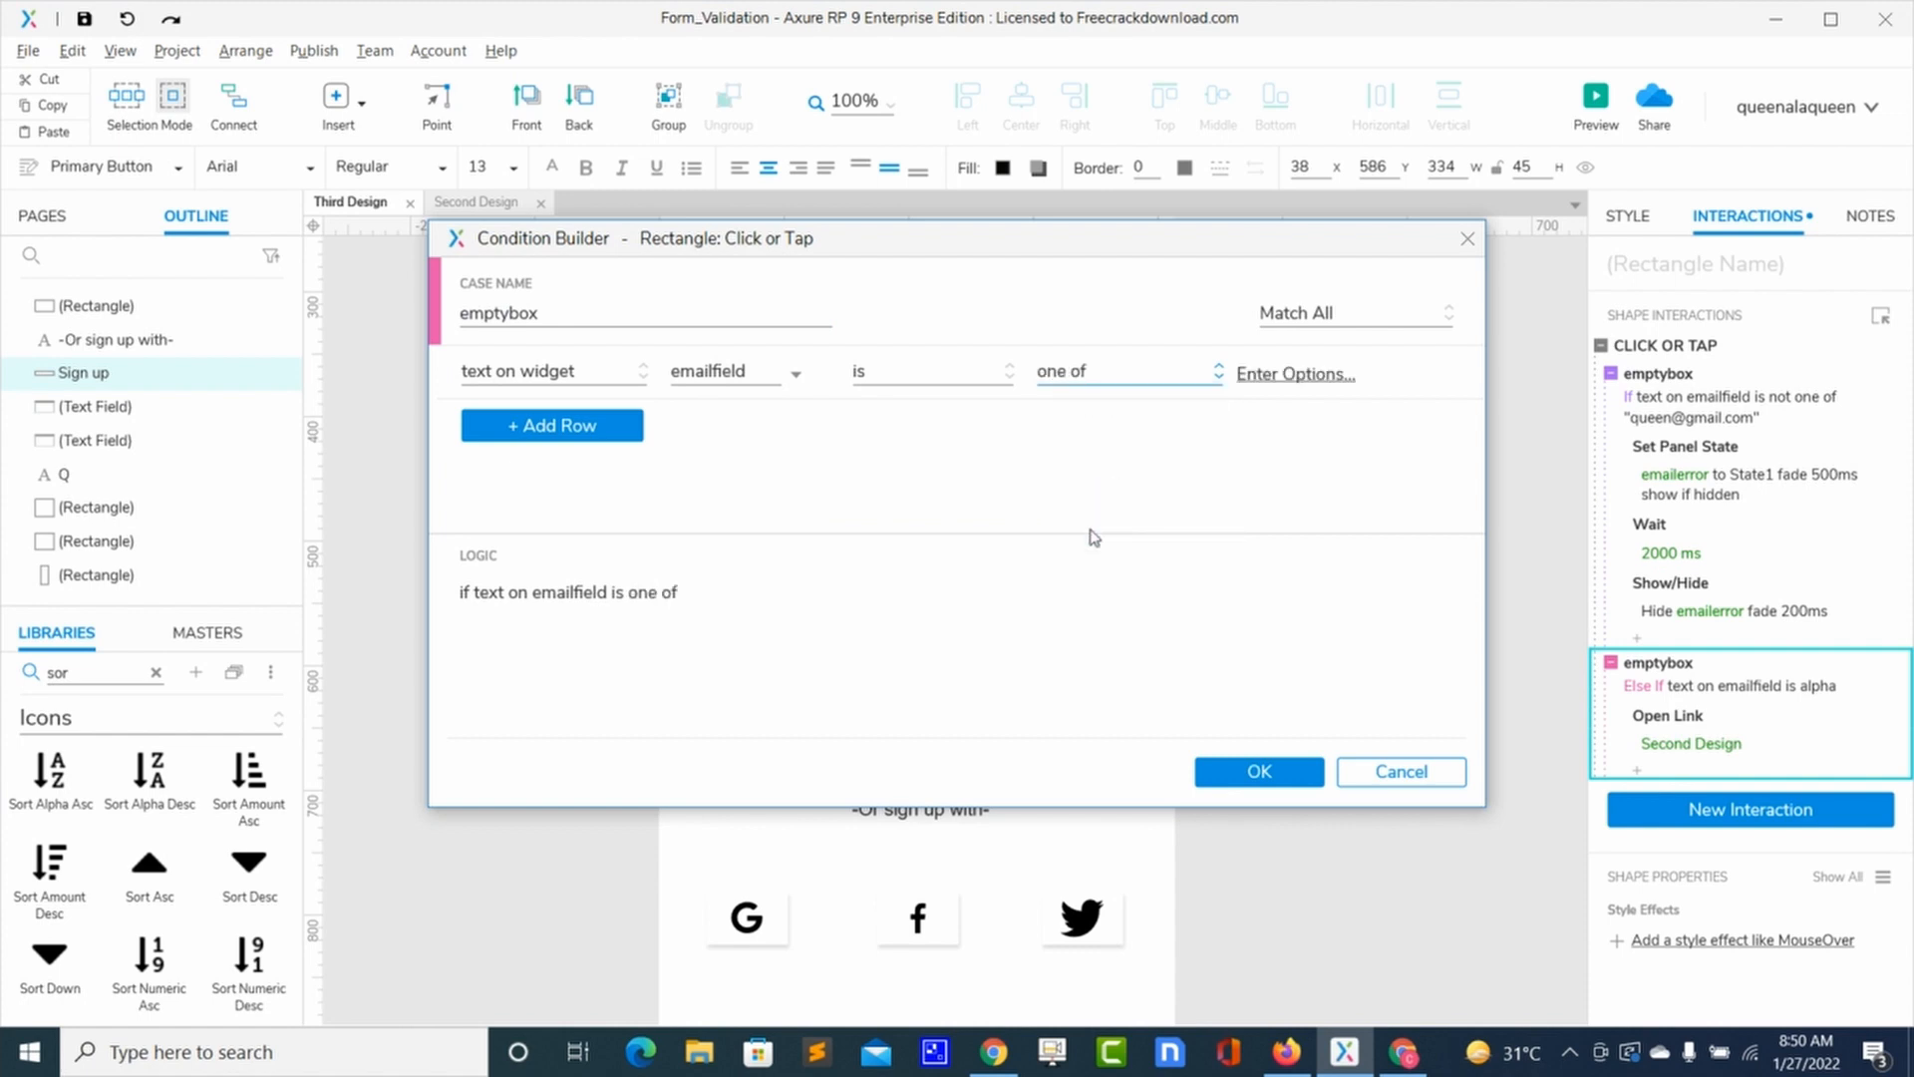
pyautogui.click(1319, 408)
pyautogui.click(1324, 377)
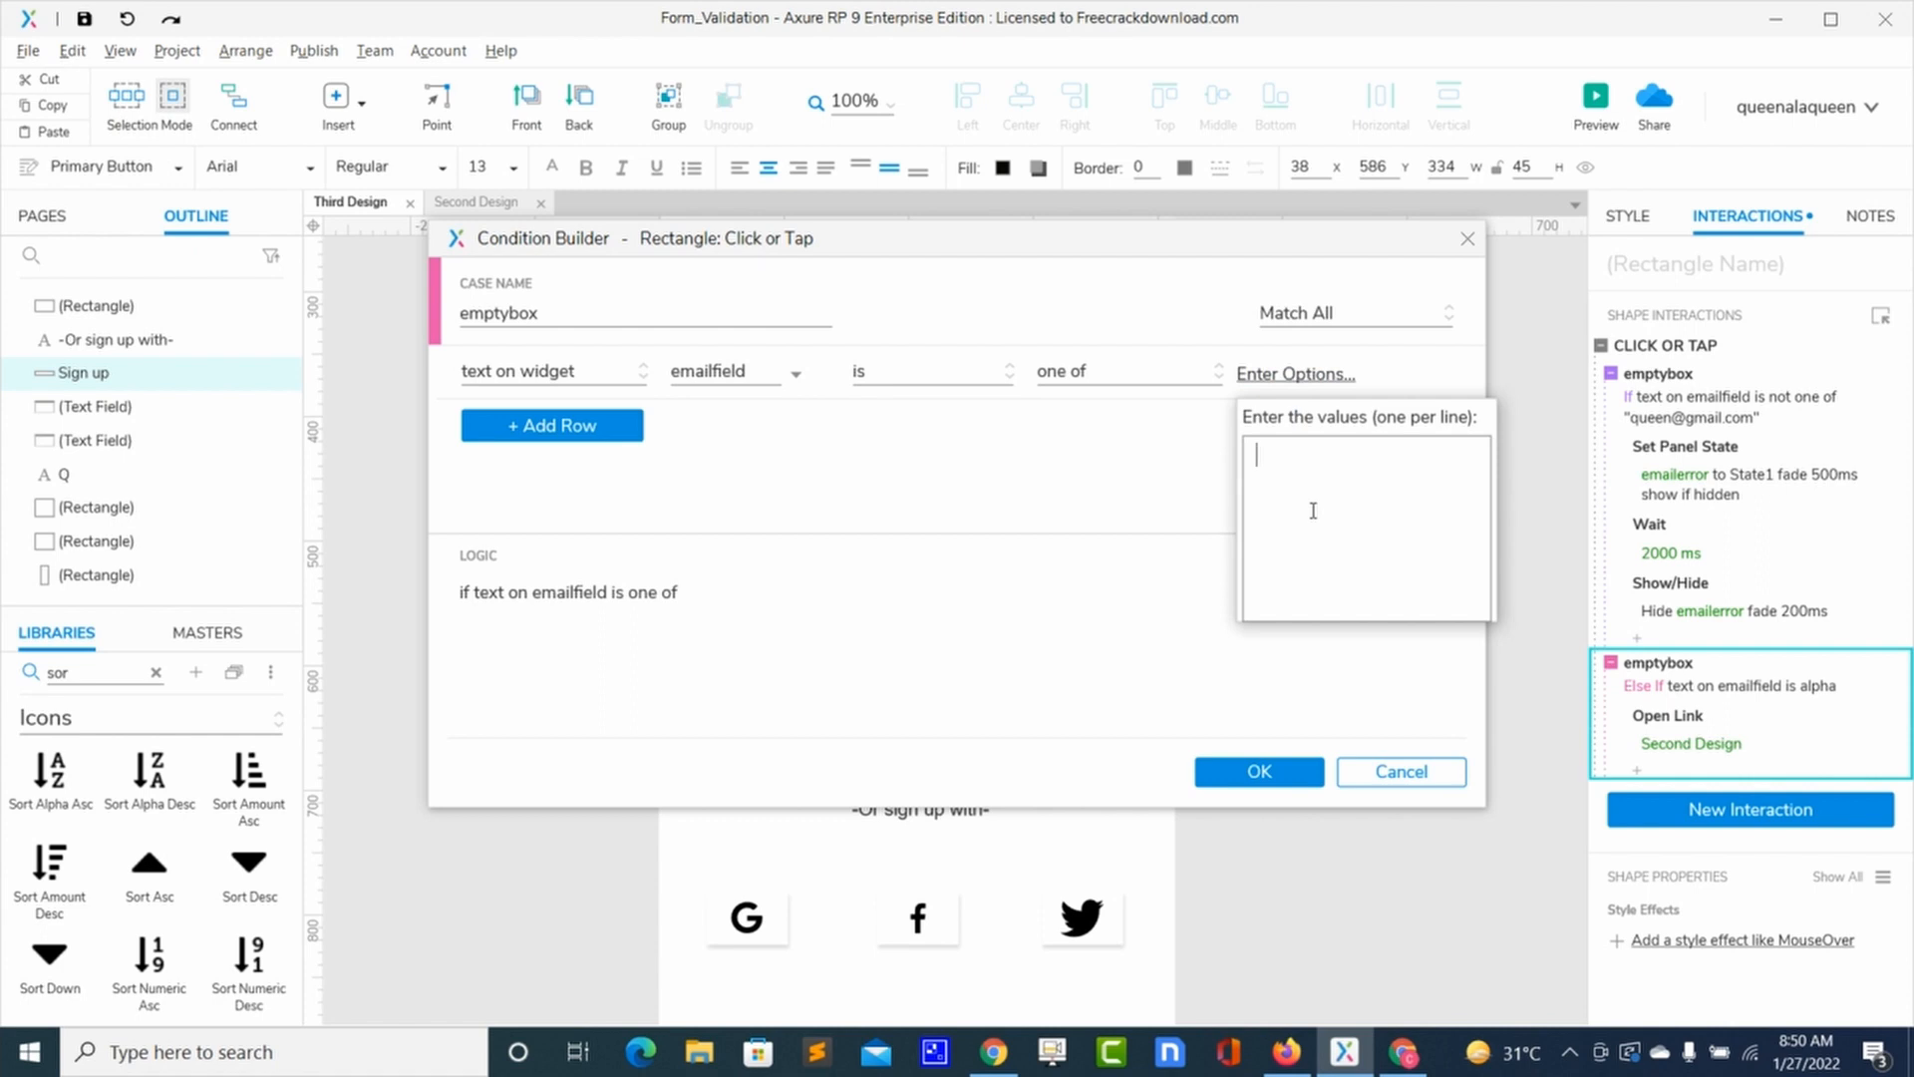
pyautogui.click(1333, 456)
pyautogui.press('BackSpace')
pyautogui.write('g')
pyautogui.click(1299, 775)
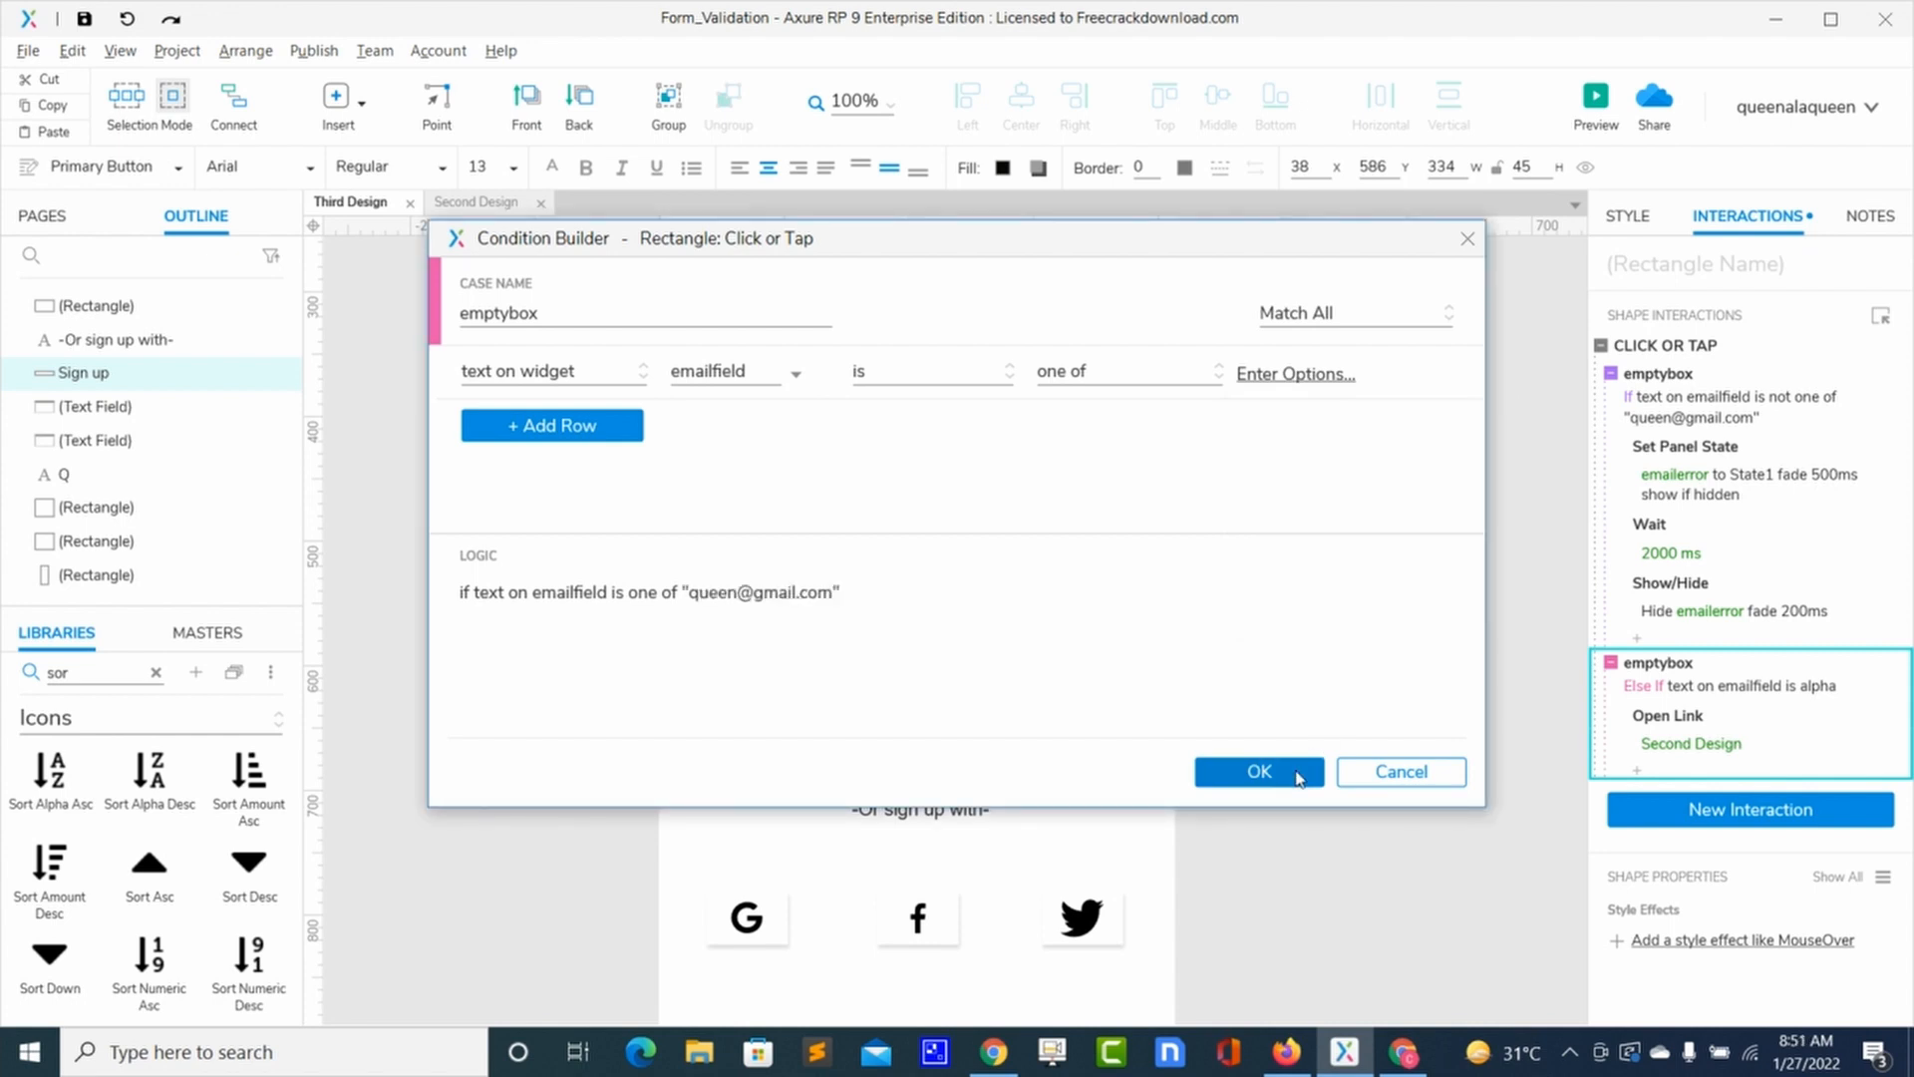
pyautogui.click(1299, 776)
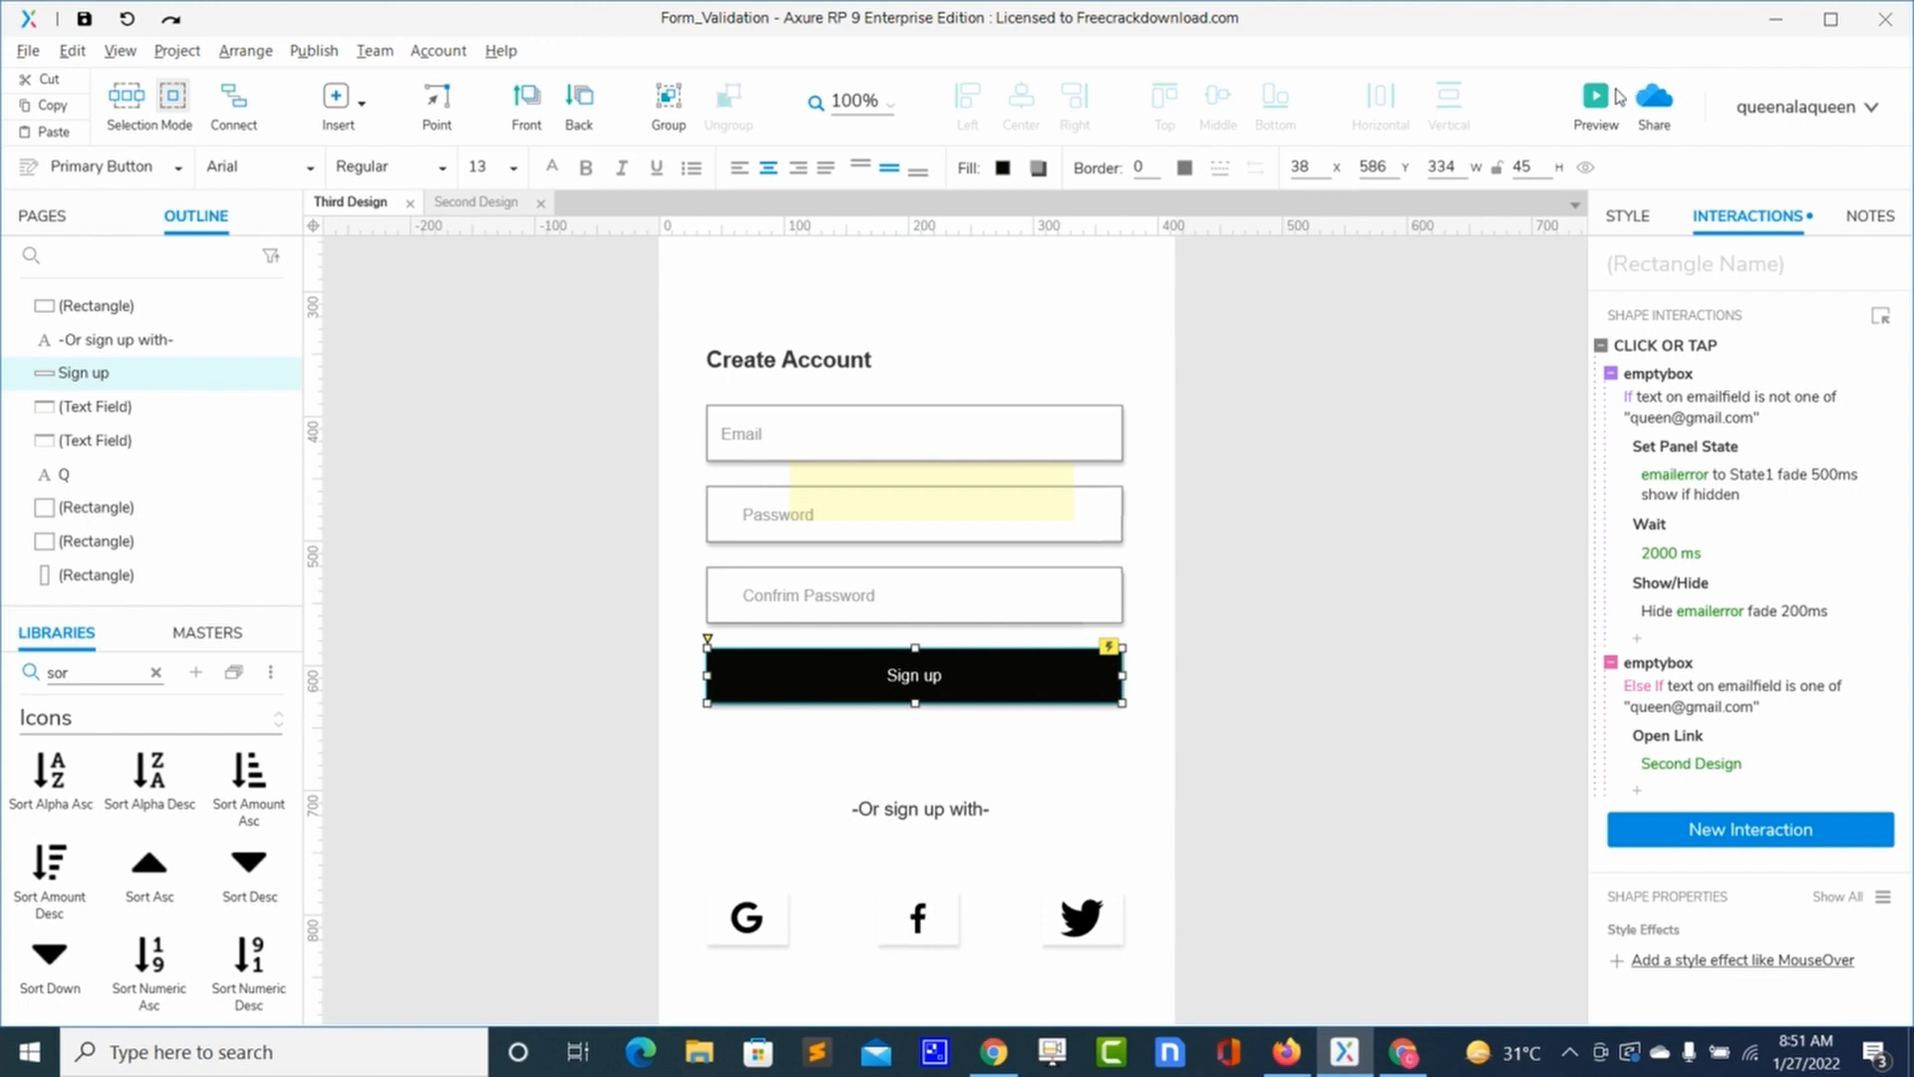
# Step: Preview the form and sign up with the allowed e-mail address to reach Account Details
pyautogui.click(1596, 100)
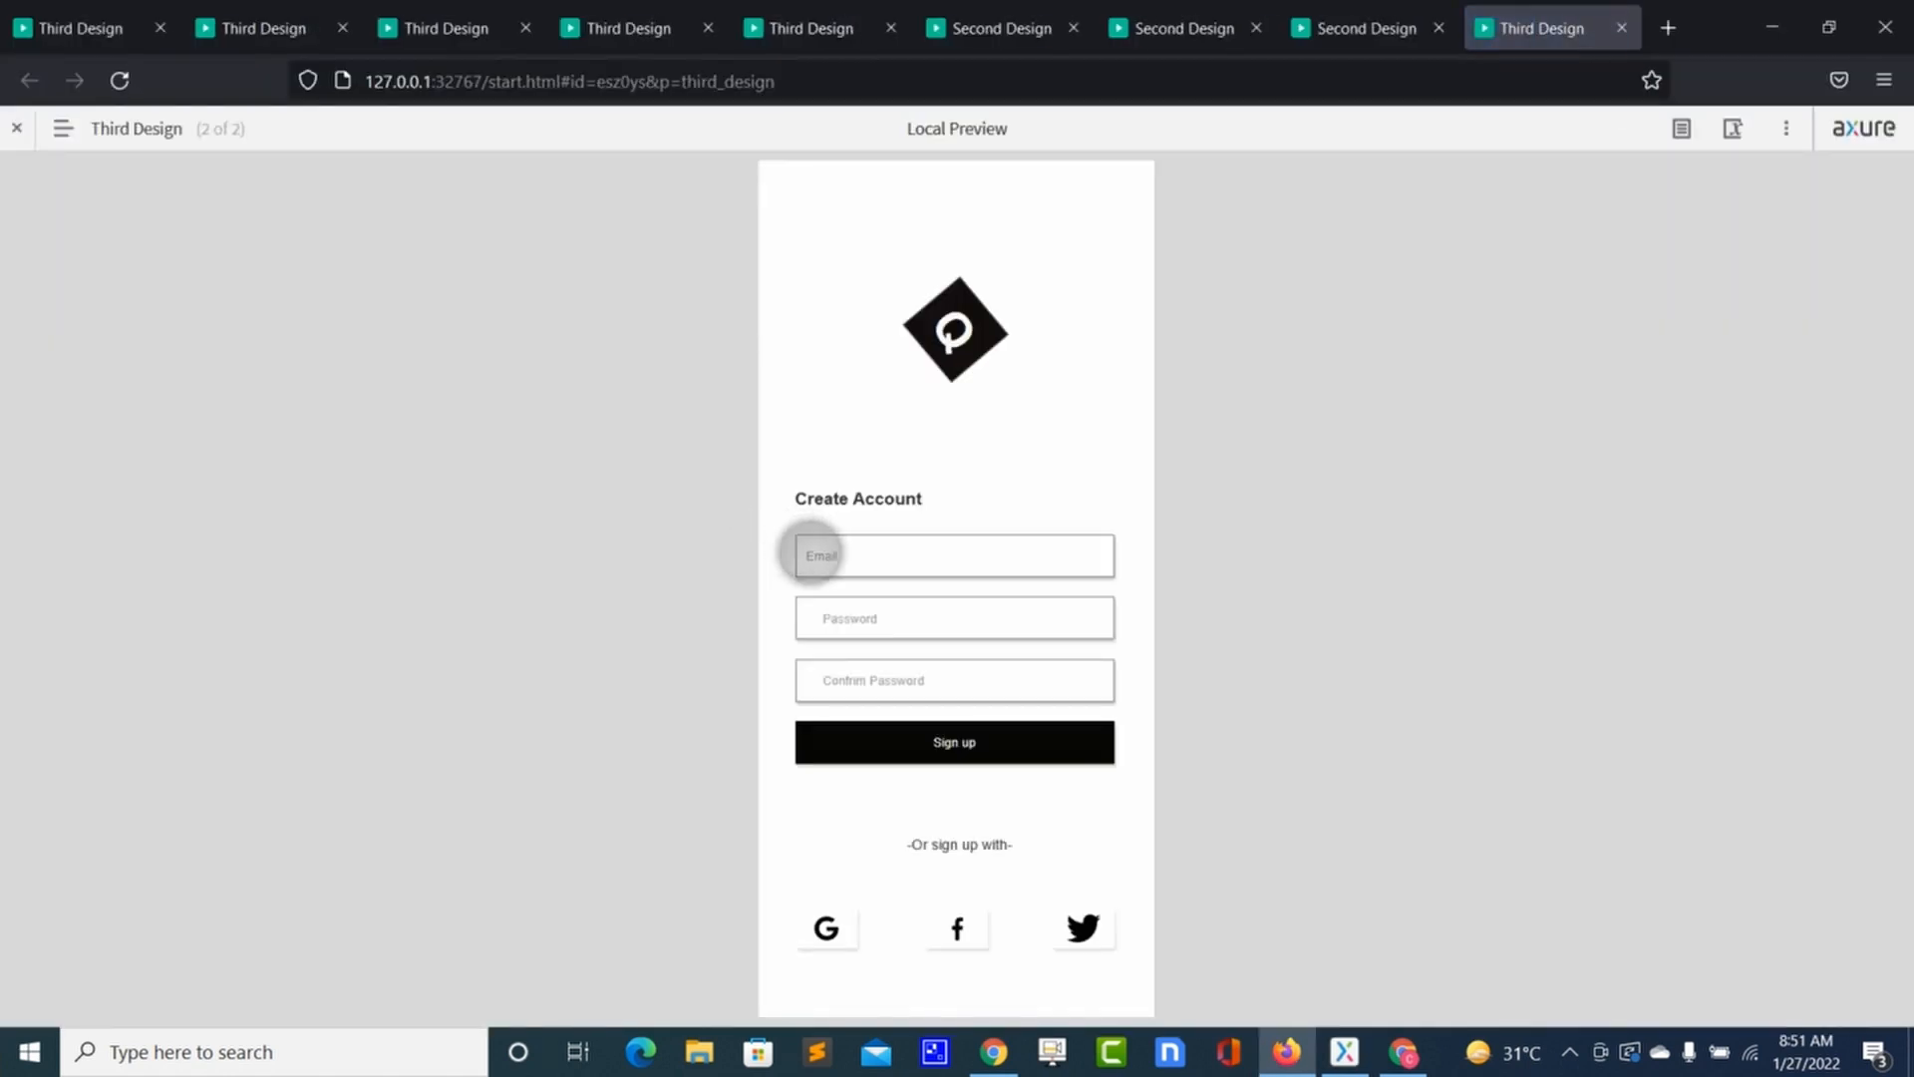
pyautogui.click(828, 556)
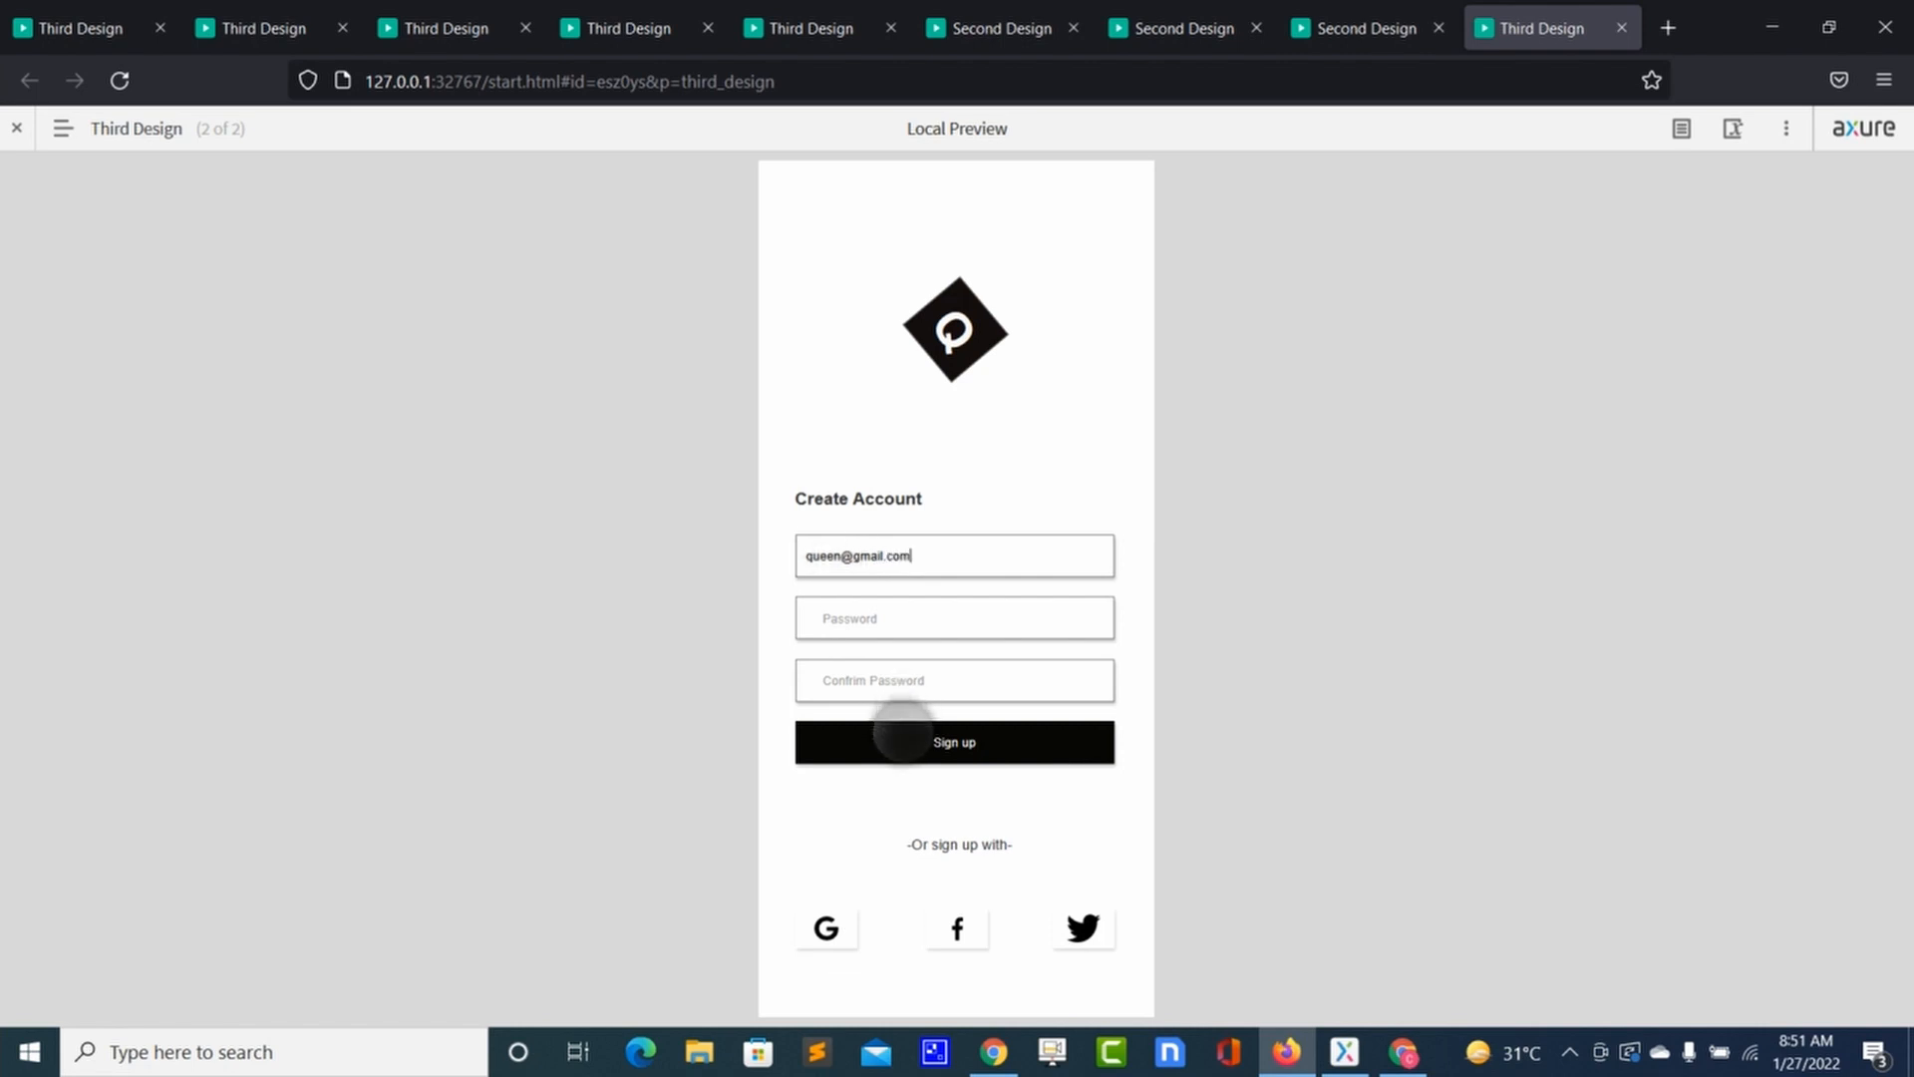
pyautogui.click(901, 737)
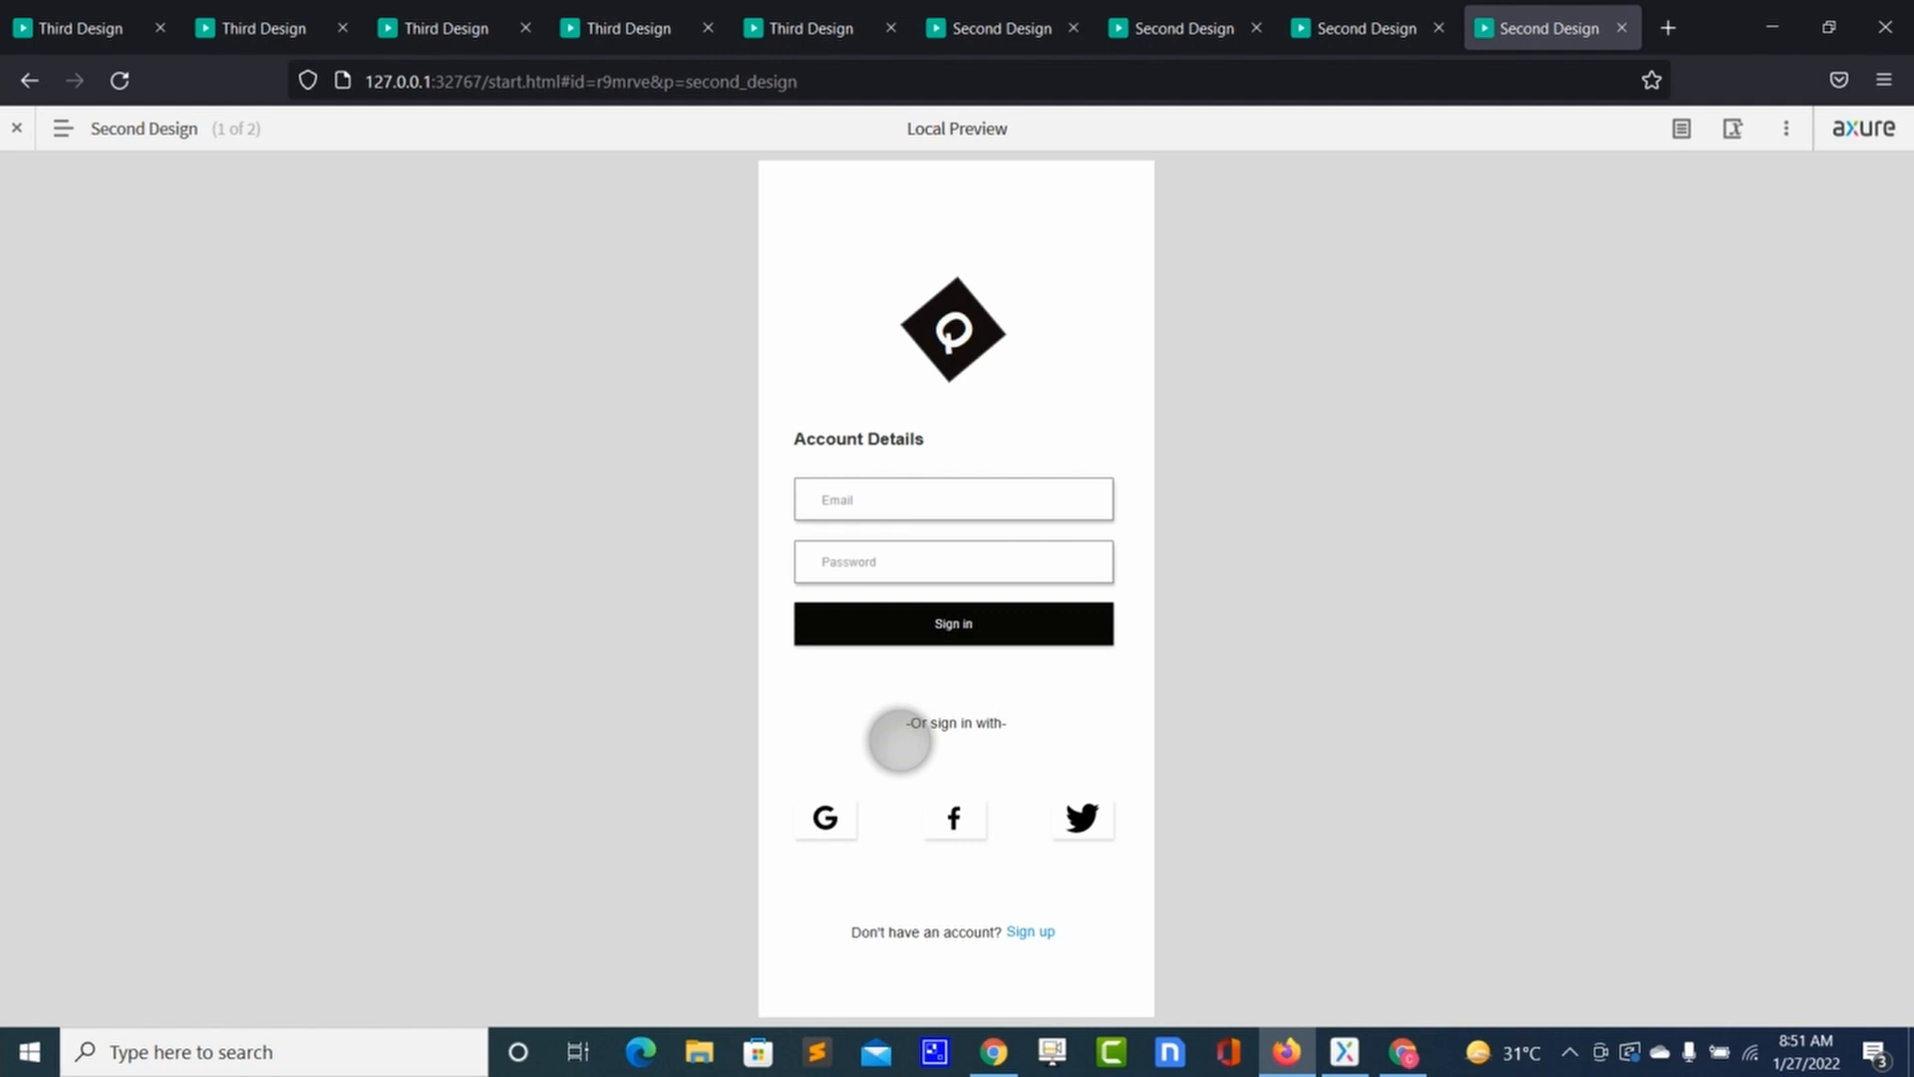